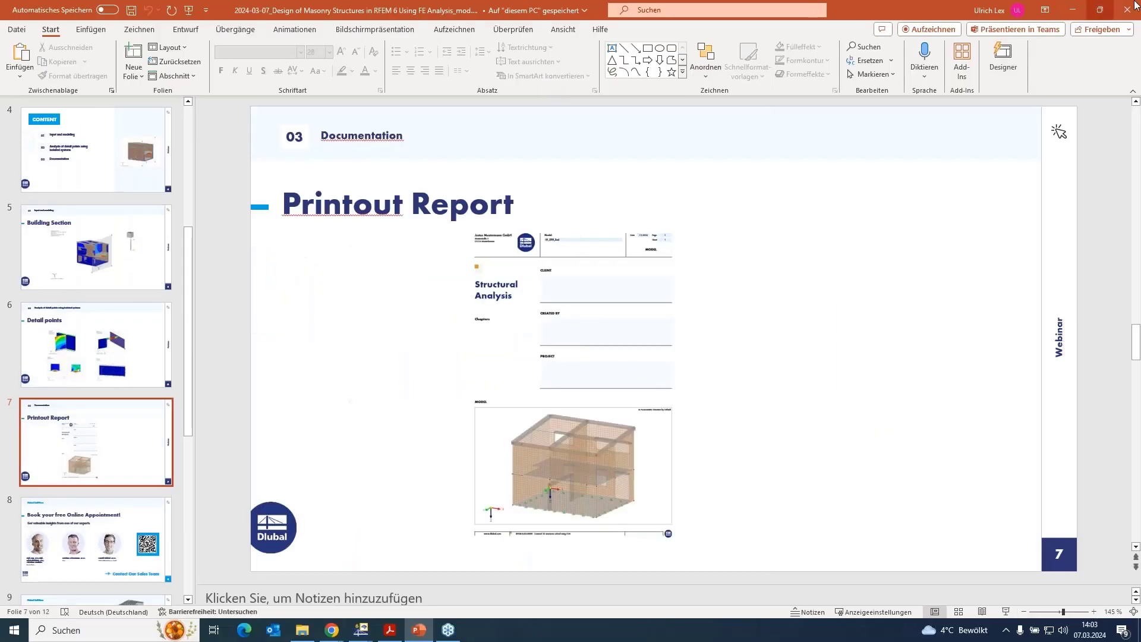
Step: Switch to RFEM and shrink the Materials table to enlarge the model's work area
{"action": "left_click", "coordinate": [1070, 8]}
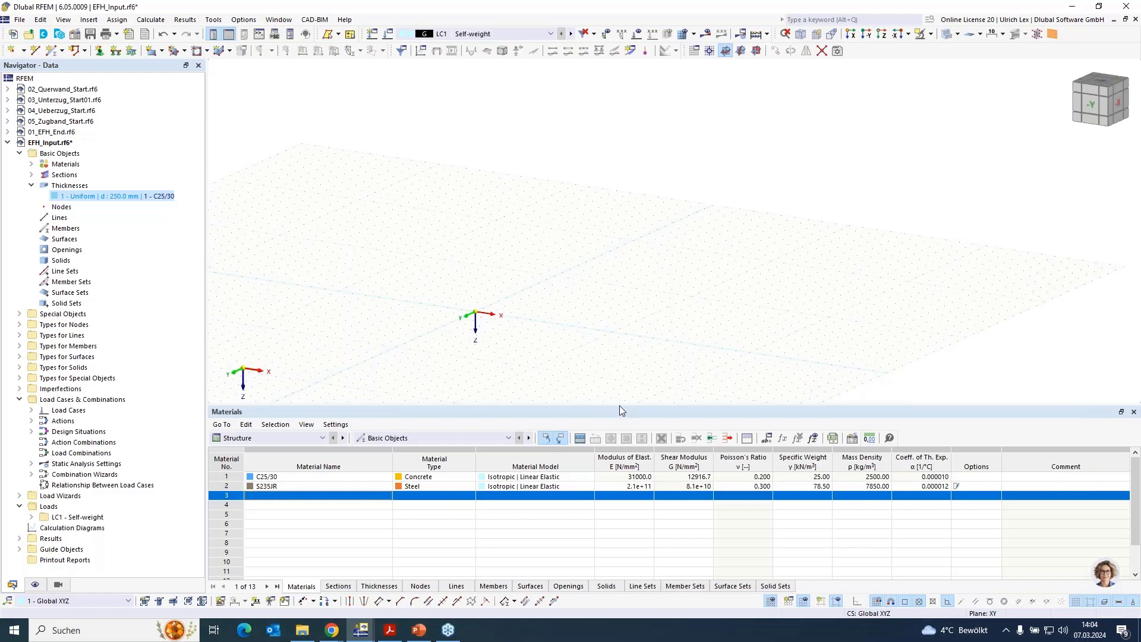
{"action": "left_click_drag", "start_coordinate": [619, 405], "coordinate": [617, 474]}
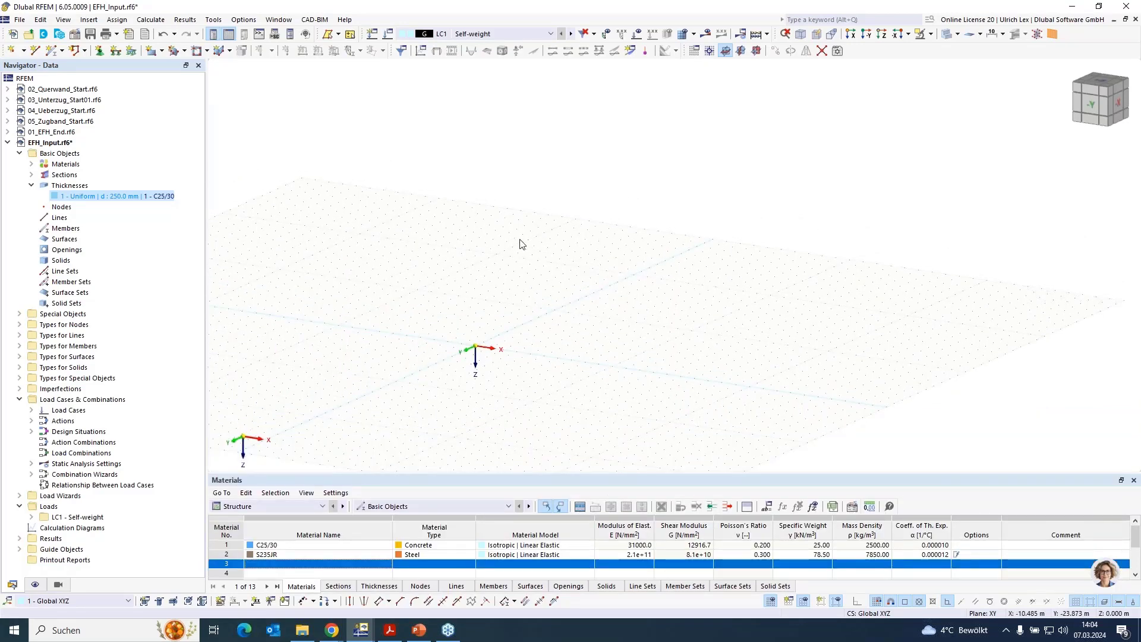
{"action": "scroll", "coordinate": [522, 245], "scroll_direction": "down", "scroll_amount": 1}
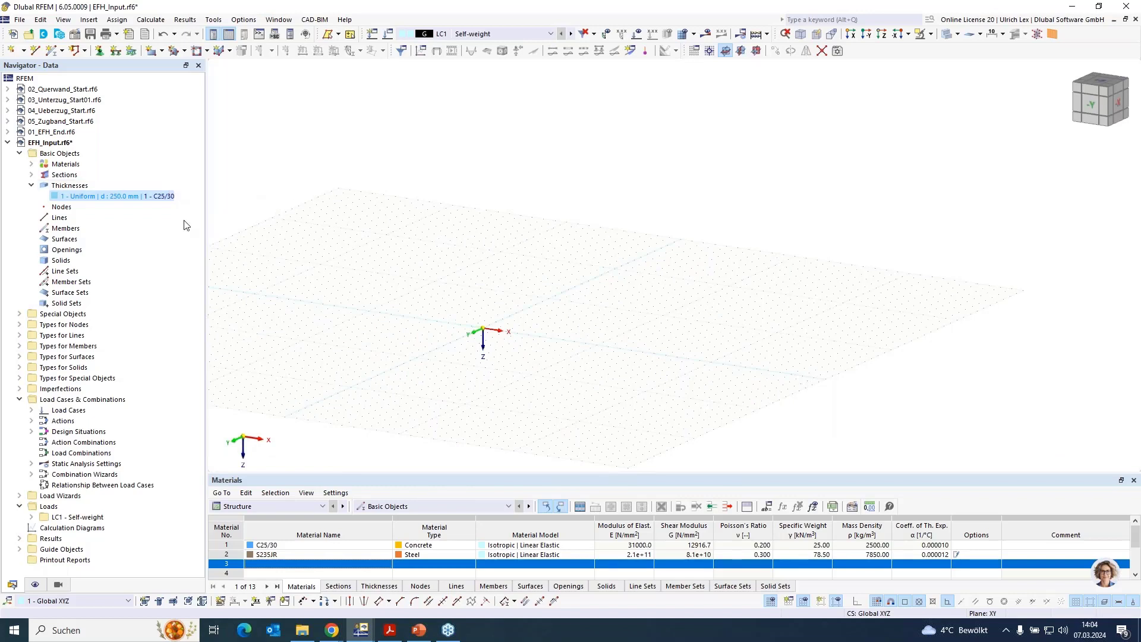
Step: Review the activated analysis and design add-ons in the base data of the EFH_Input model
{"action": "right_click", "coordinate": [56, 145]}
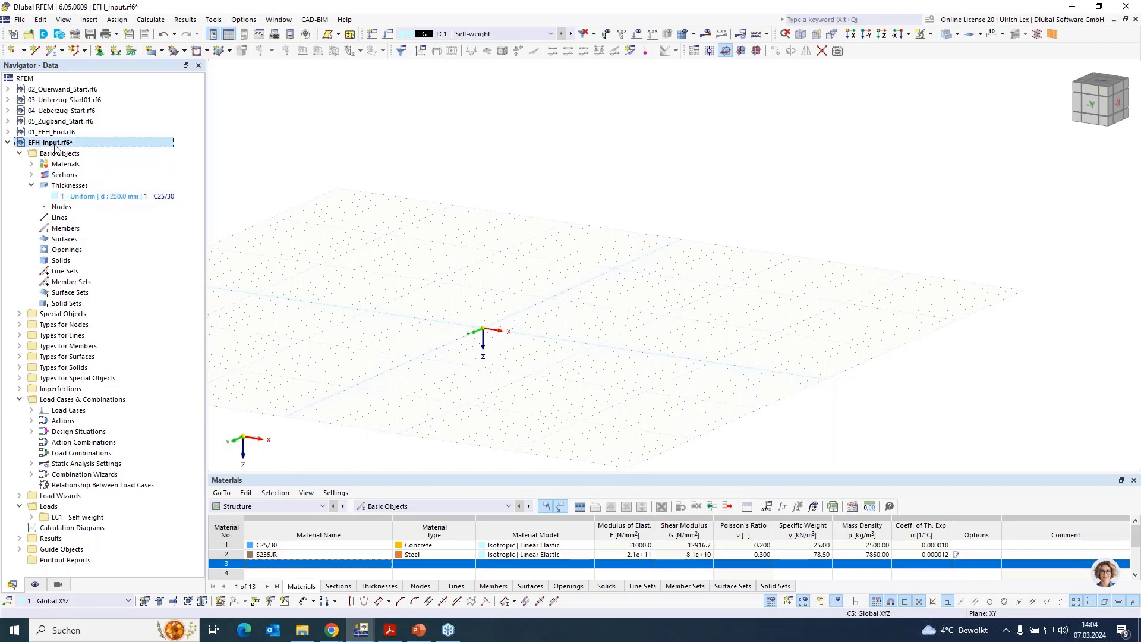
{"action": "left_click", "coordinate": [99, 156]}
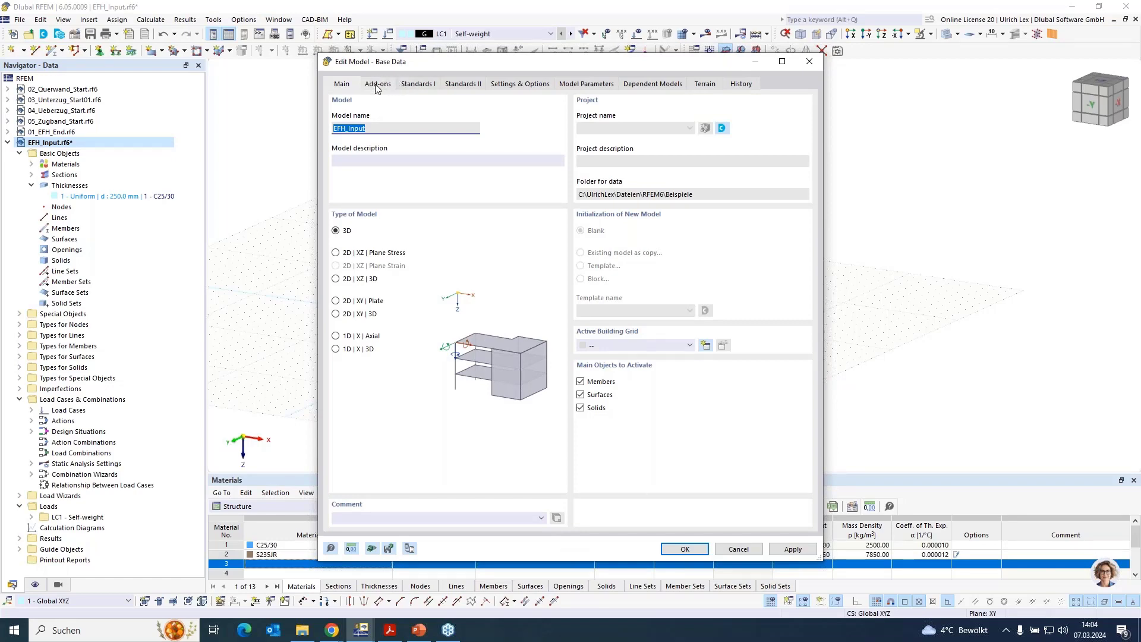
{"action": "left_click", "coordinate": [375, 88]}
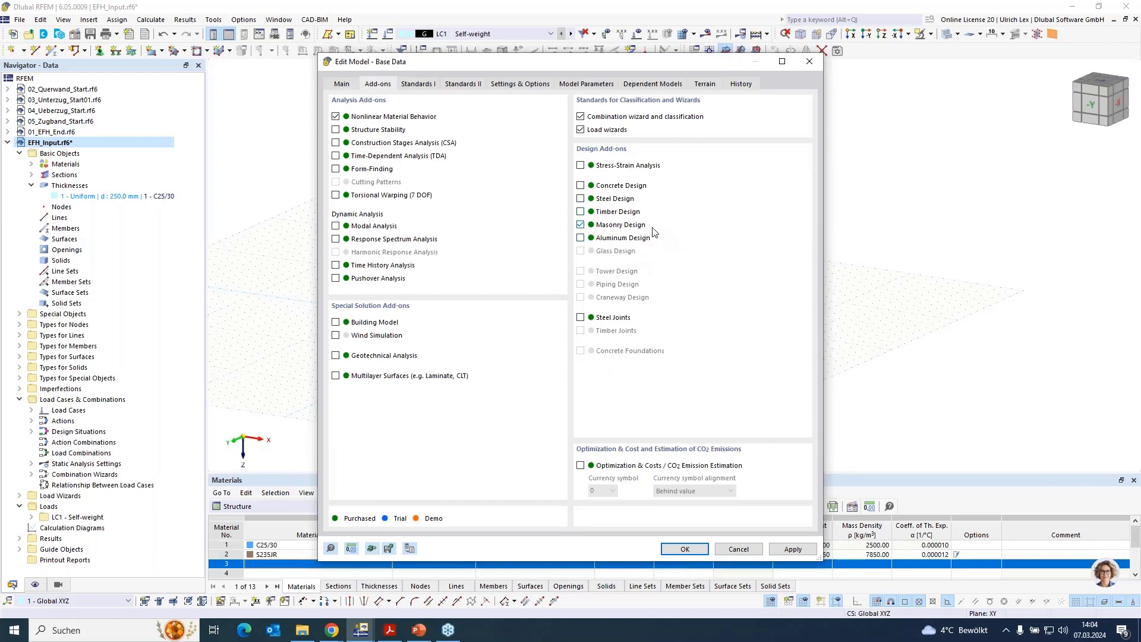
{"action": "left_click", "coordinate": [741, 548]}
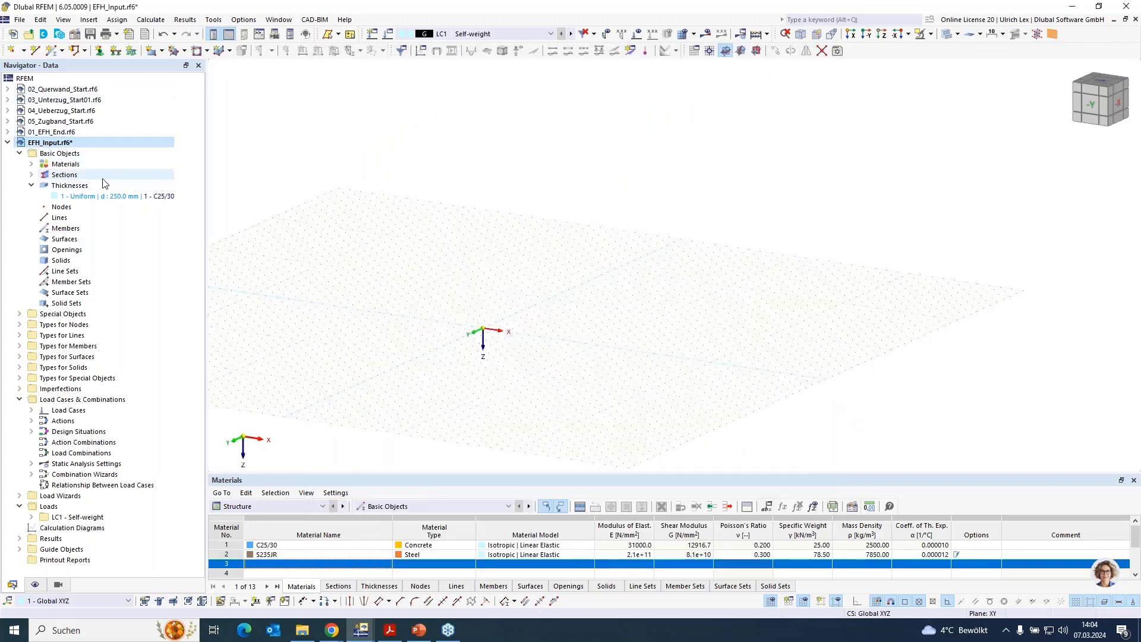
Step: Add the Wienerberger mortared masonry Porotherm 38 Plan, Thin Layer Mortar 1-3 mm from the library, with material model Orthotropic | Masonry | Plastic (Surfaces)
{"action": "right_click", "coordinate": [59, 167]}
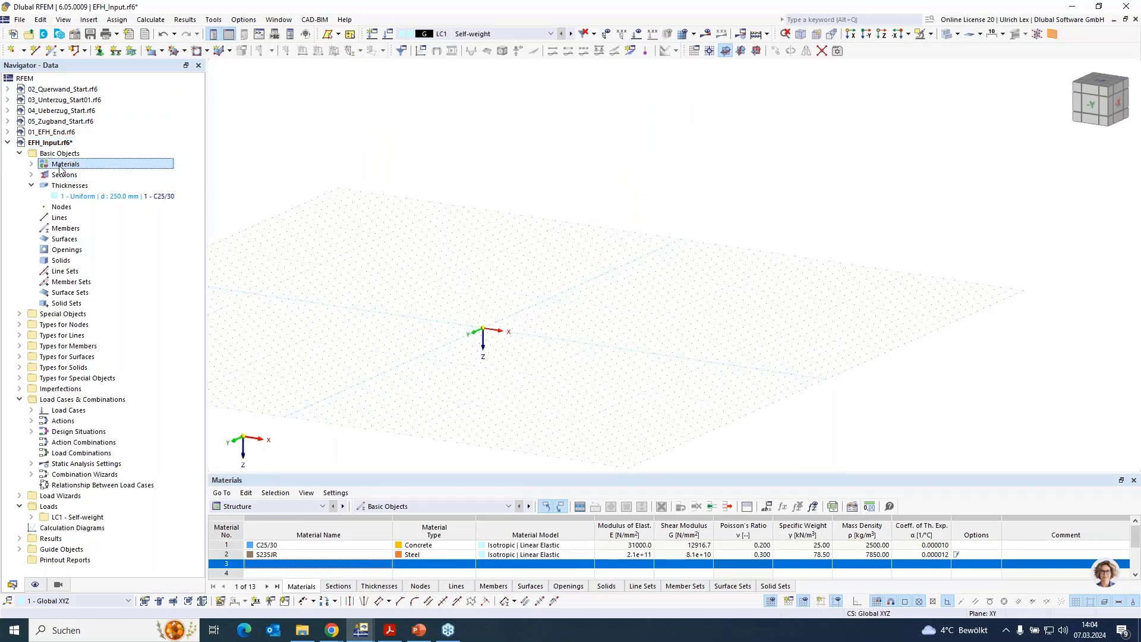
{"action": "left_click", "coordinate": [127, 187]}
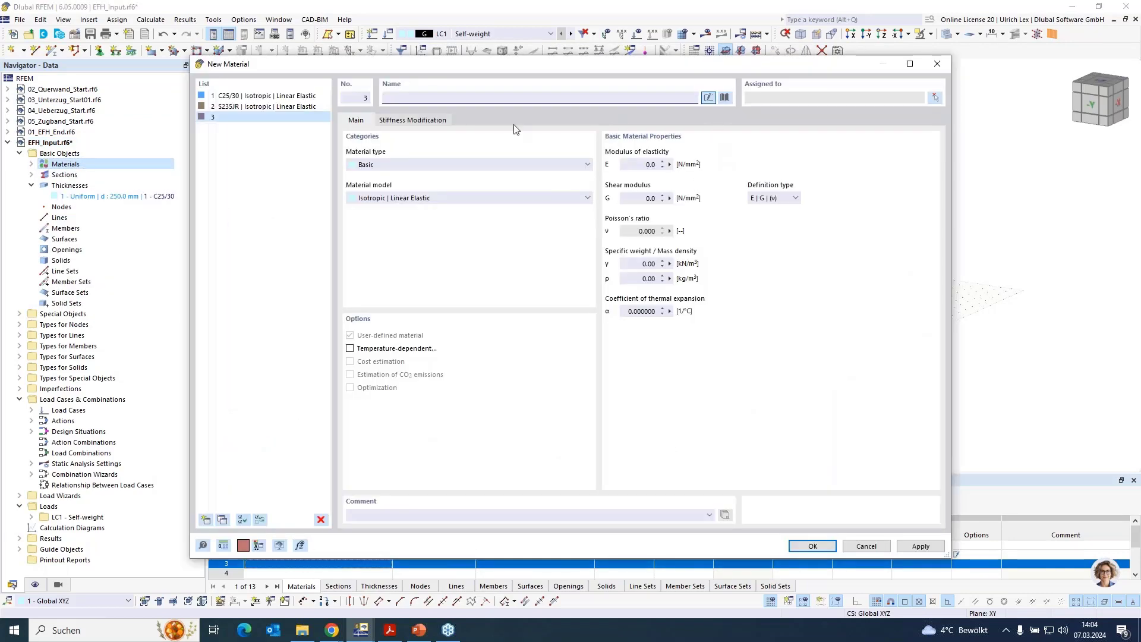
{"action": "left_click", "coordinate": [724, 99]}
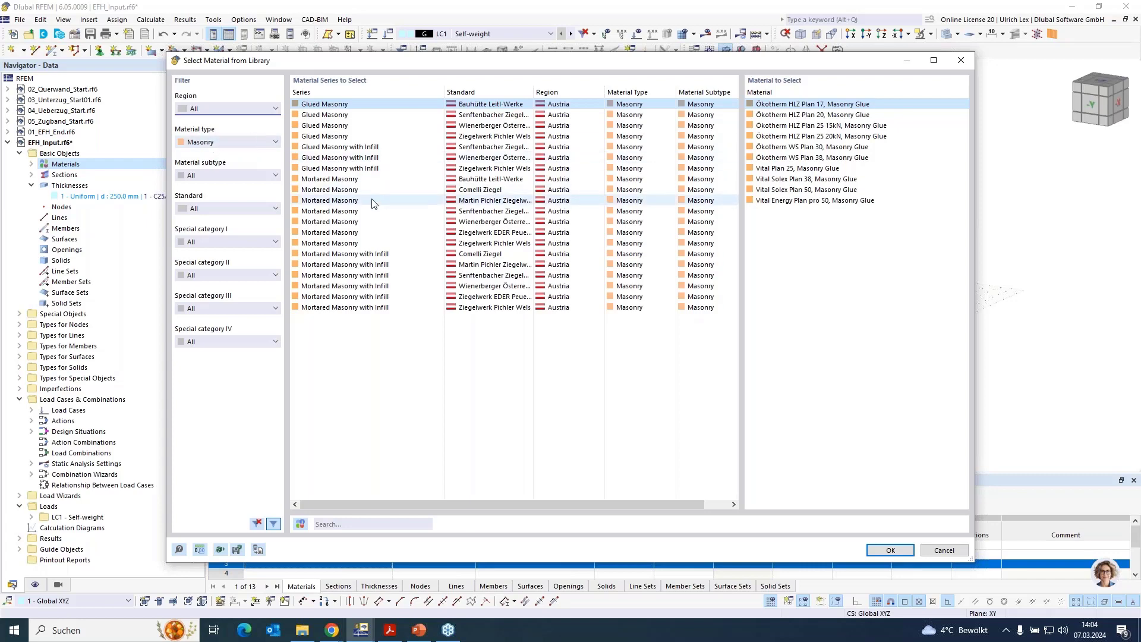
{"action": "left_click", "coordinate": [627, 223]}
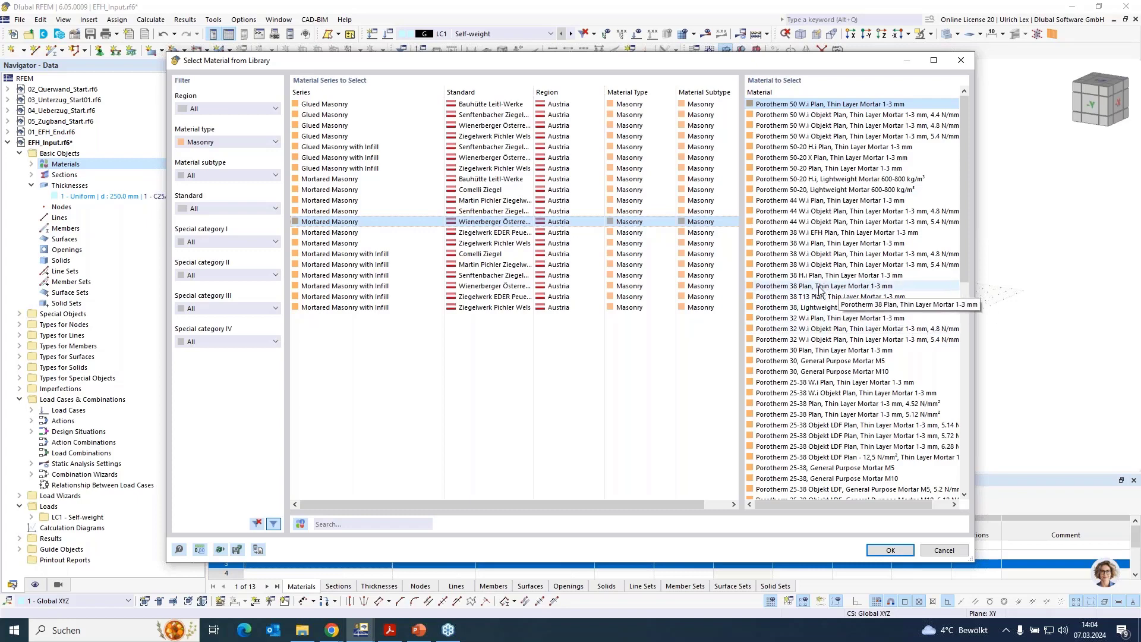
{"action": "left_click", "coordinate": [792, 286]}
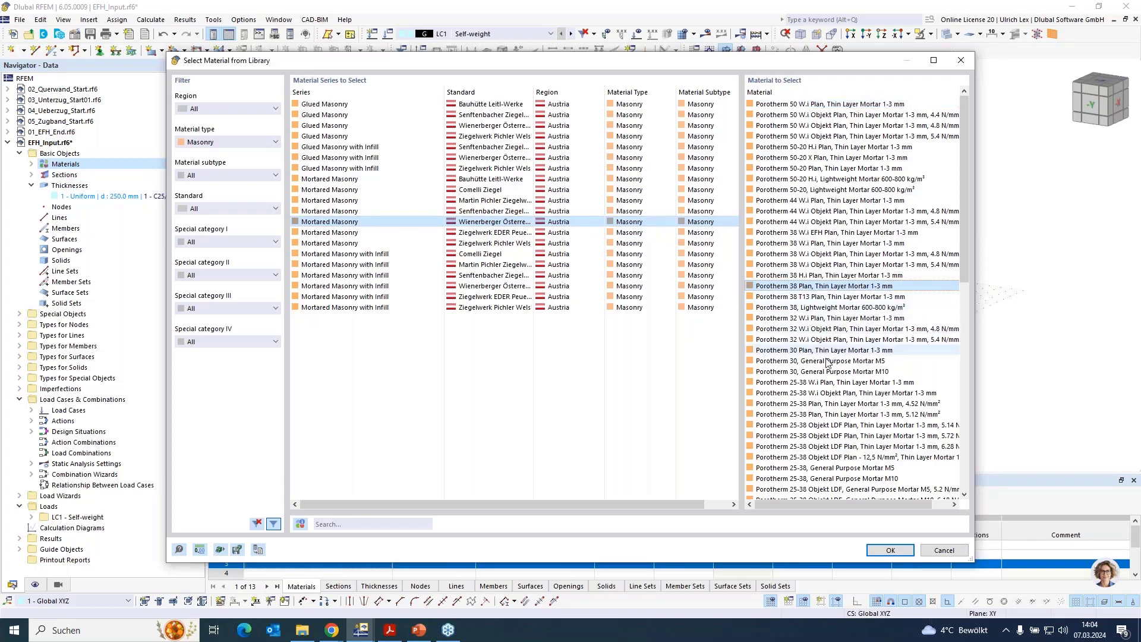
{"action": "left_click", "coordinate": [898, 550]}
{"action": "left_click", "coordinate": [481, 198]}
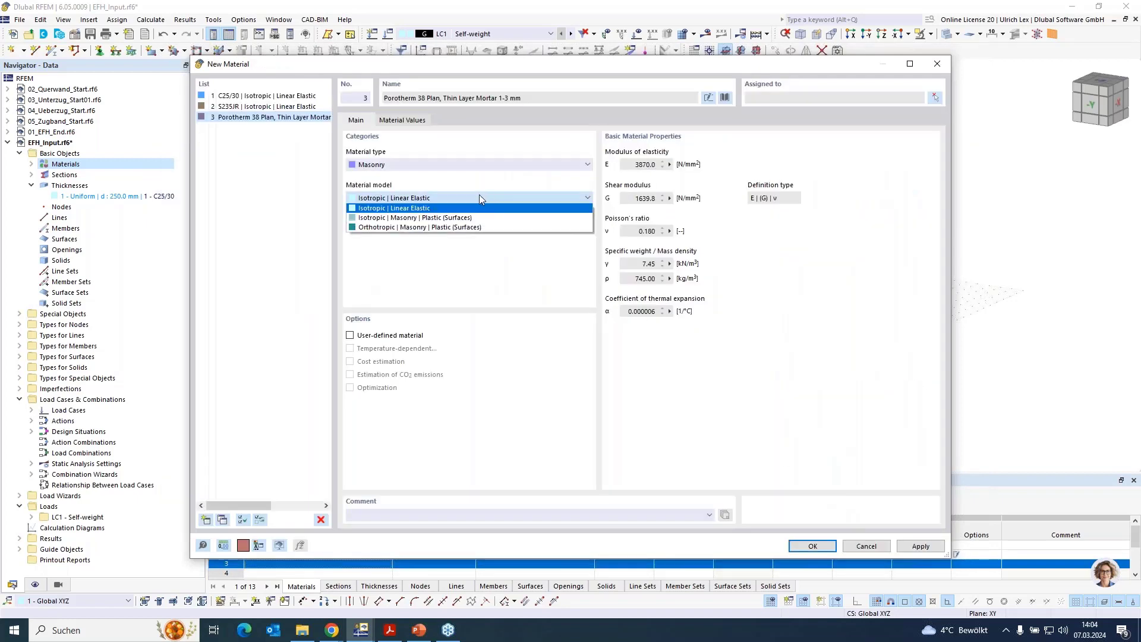
{"action": "left_click", "coordinate": [368, 227]}
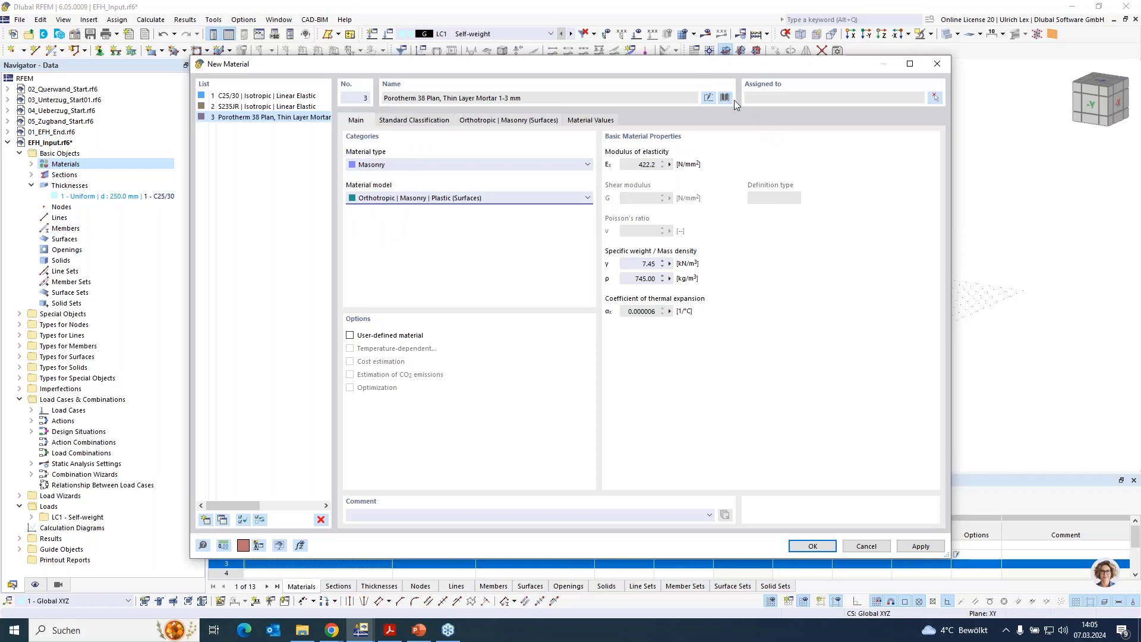
Step: Examine the Porotherm 38 material's standard classification, including grouping and mortar options, and its orthotropic masonry stiffness and strength parameters
{"action": "left_click", "coordinate": [418, 122]}
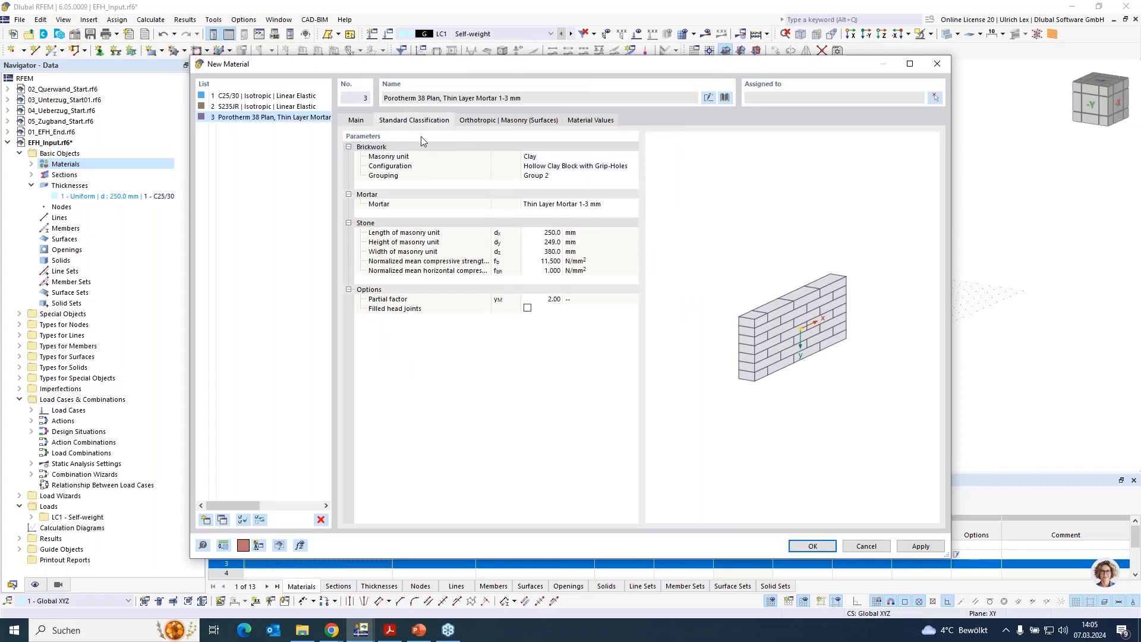
{"action": "left_click", "coordinate": [564, 176]}
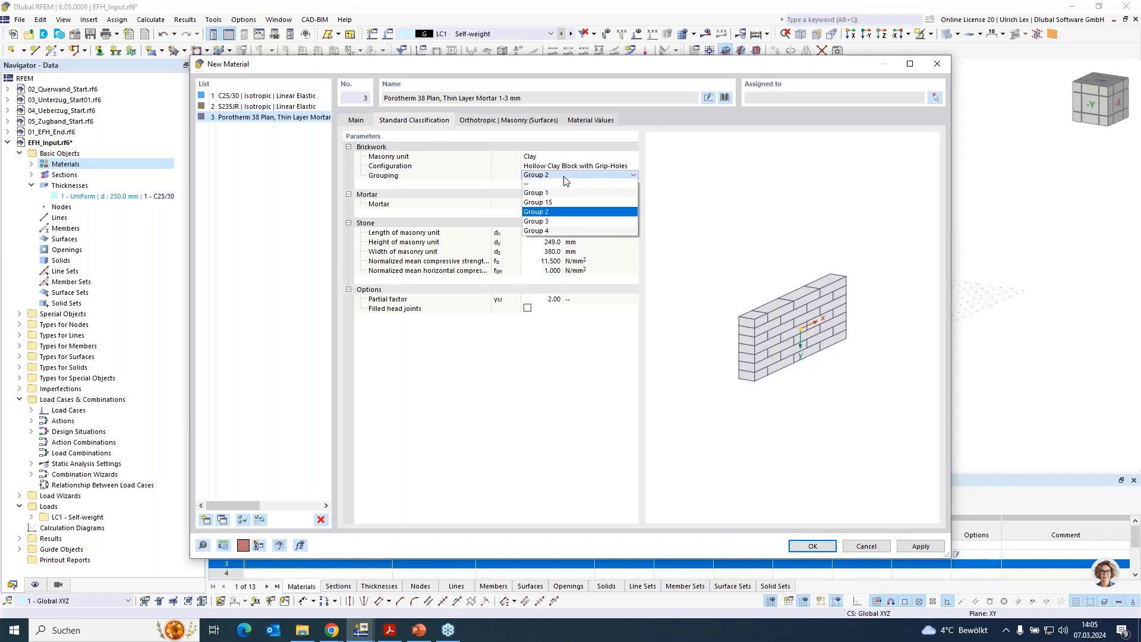
{"action": "left_click", "coordinate": [565, 176]}
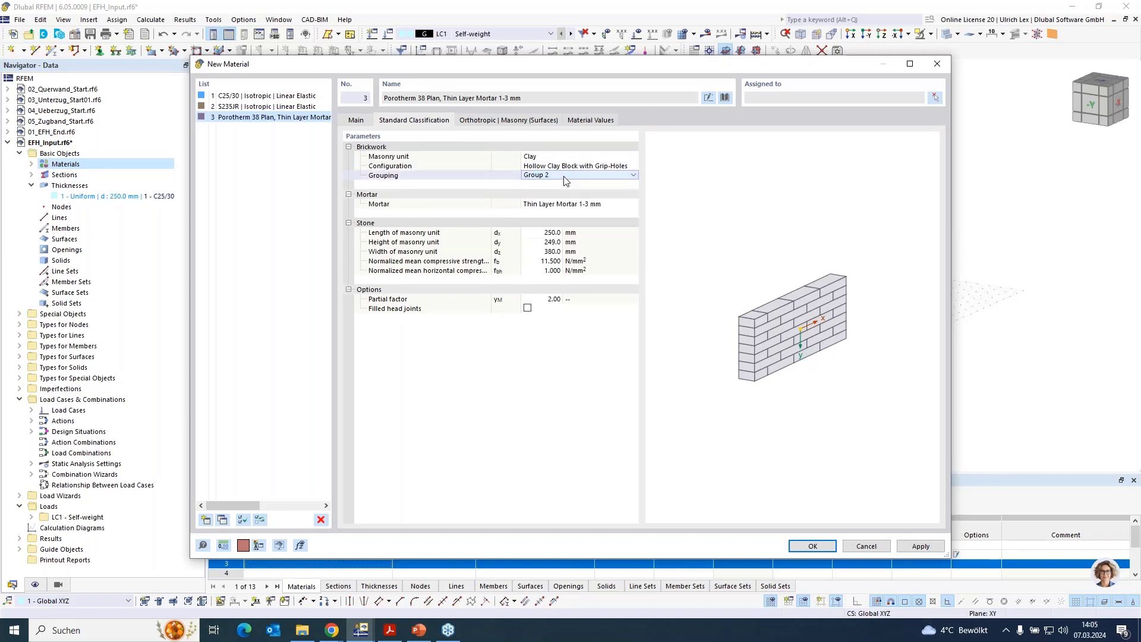
{"action": "left_click", "coordinate": [564, 207]}
{"action": "left_click", "coordinate": [610, 205]}
{"action": "left_click", "coordinate": [612, 205]}
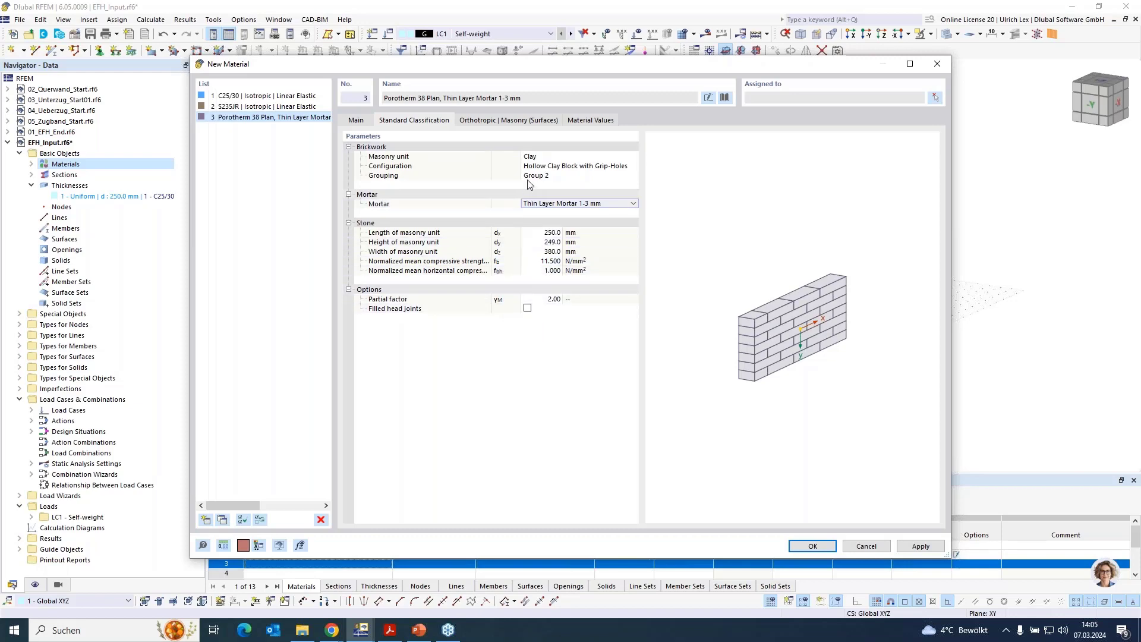
{"action": "left_click", "coordinate": [524, 122]}
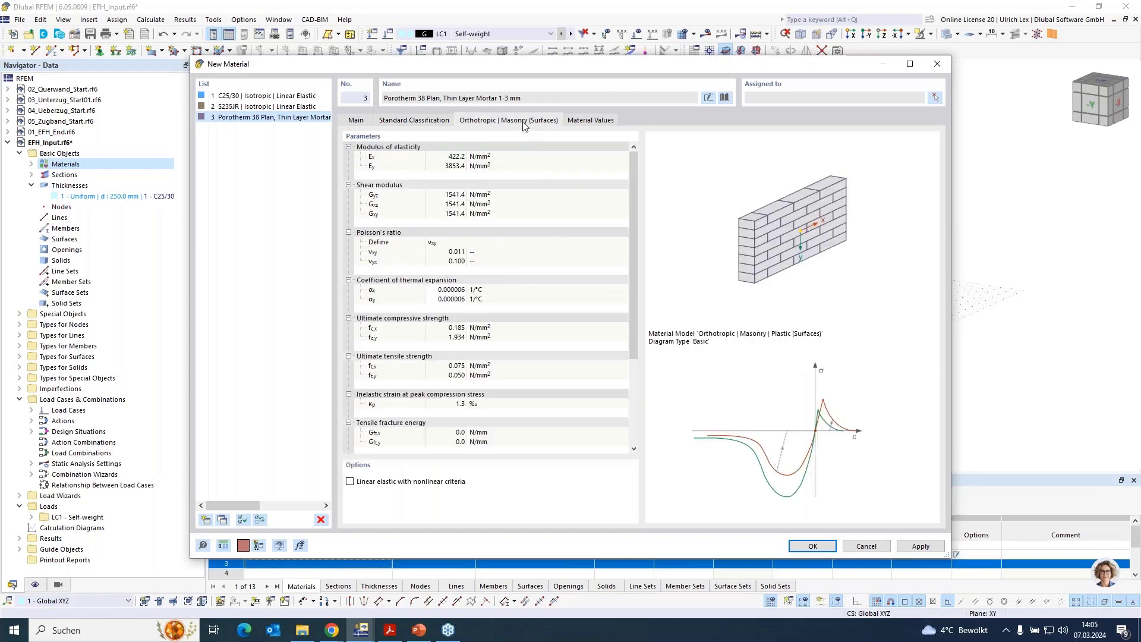
{"action": "left_click_drag", "start_coordinate": [548, 61], "coordinate": [539, 27]}
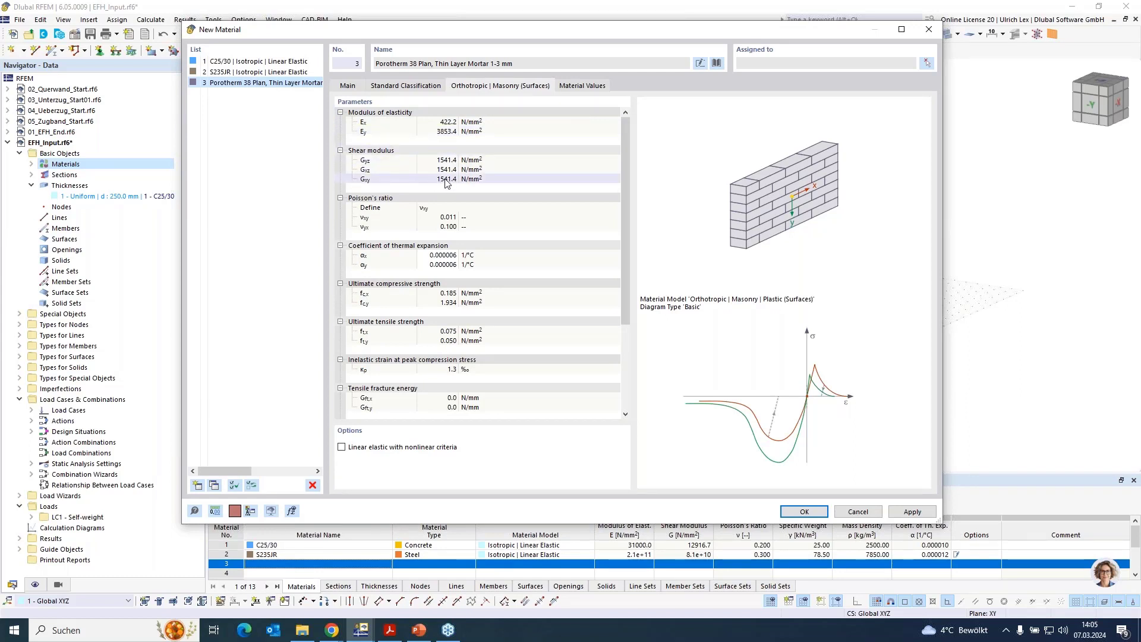
{"action": "scroll", "coordinate": [491, 241], "scroll_direction": "down", "scroll_amount": 1}
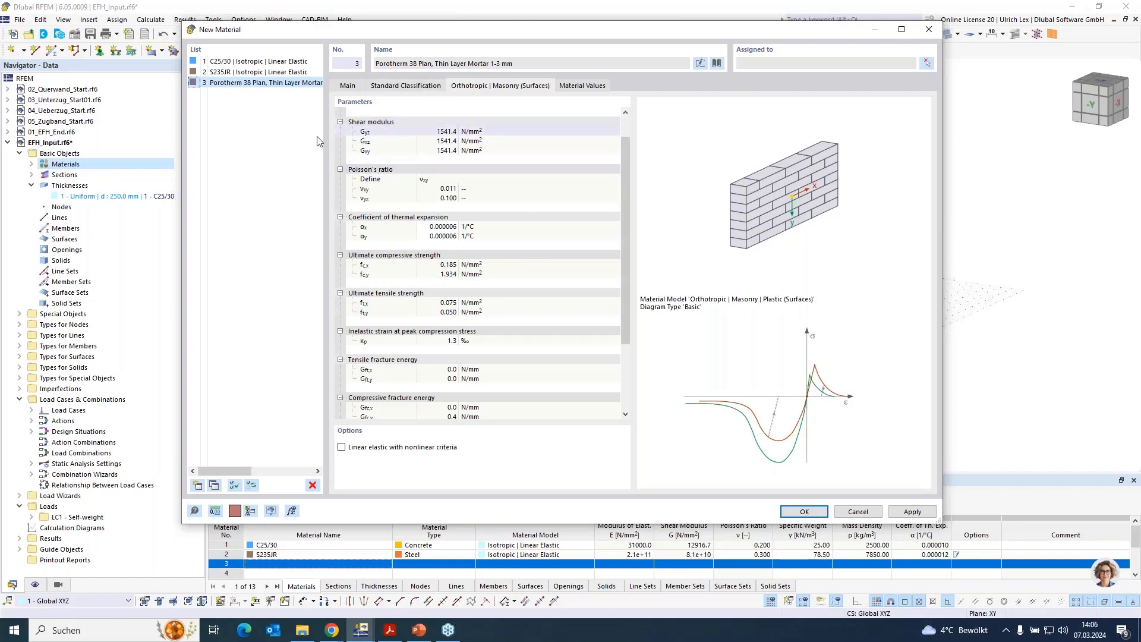
Step: Add the Wienerberger mortared masonry Porotherm 17-50 Plan, Thin Layer Mortar 1-3 mm, 5.61 N/mm² from the library as another material
{"action": "left_click", "coordinate": [198, 485]}
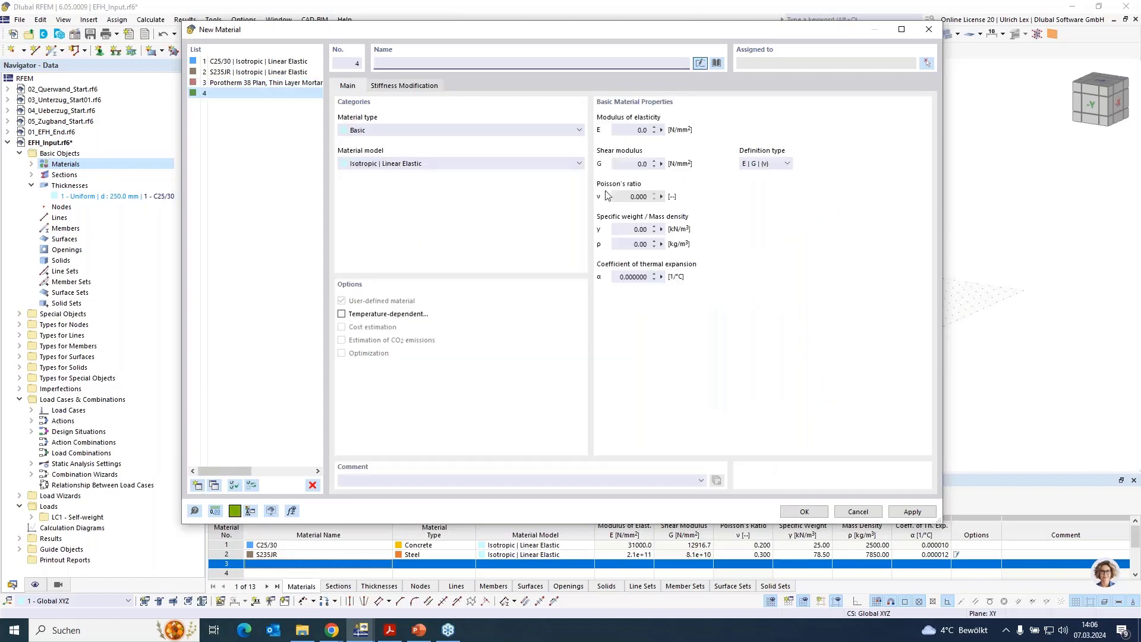
{"action": "left_click", "coordinate": [717, 62]}
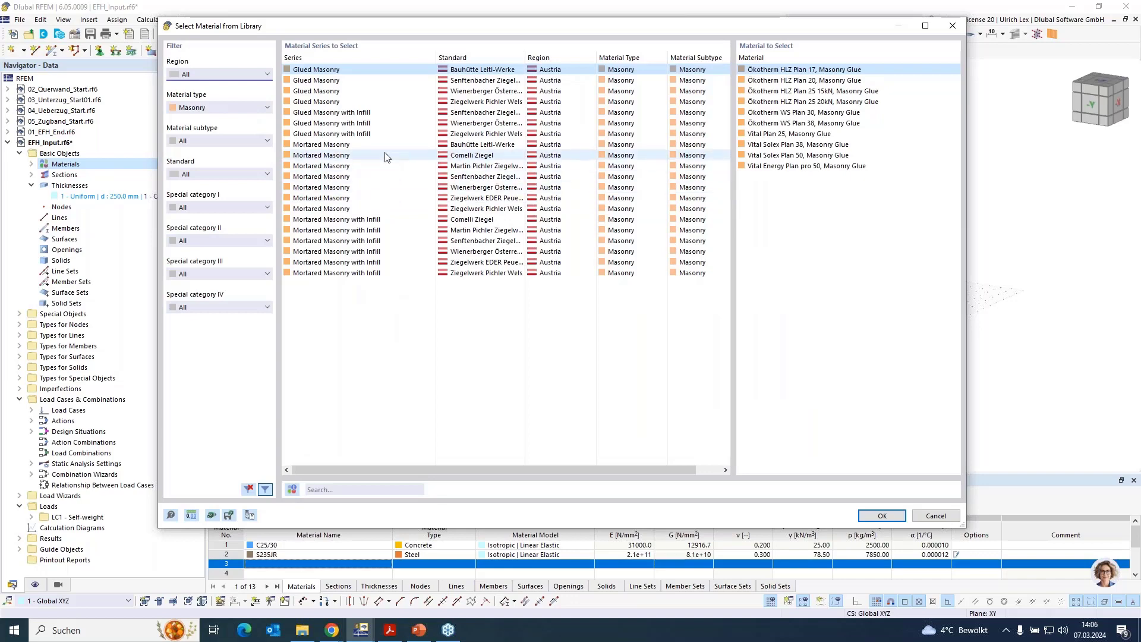
{"action": "left_click", "coordinate": [397, 187]}
{"action": "scroll", "coordinate": [847, 297], "scroll_direction": "down", "scroll_amount": 8}
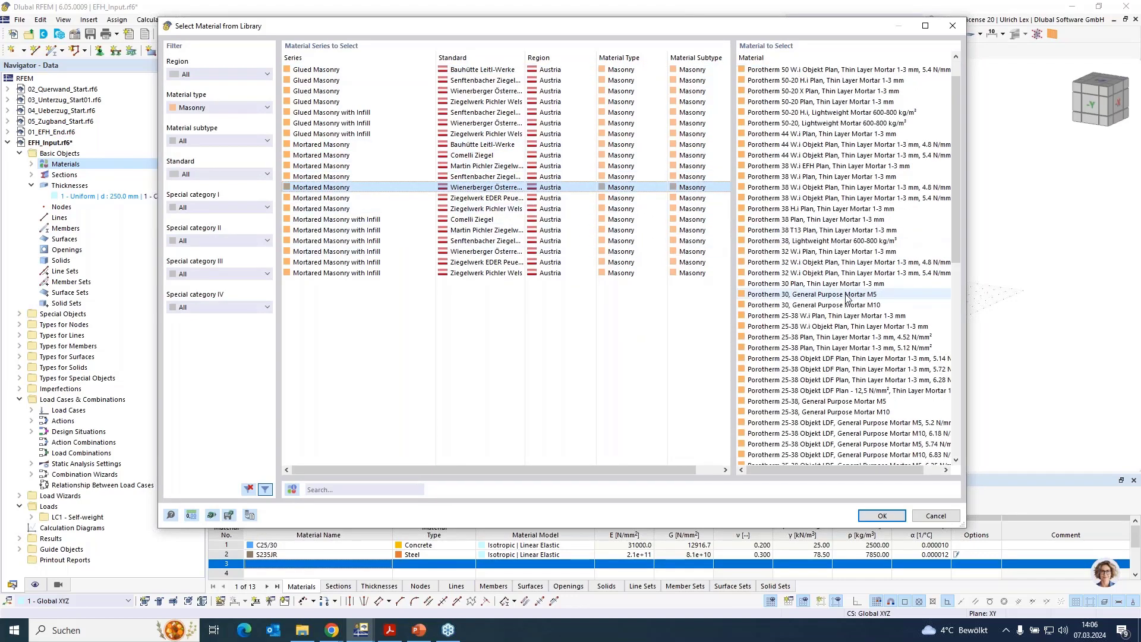
{"action": "scroll", "coordinate": [847, 298], "scroll_direction": "down", "scroll_amount": 1}
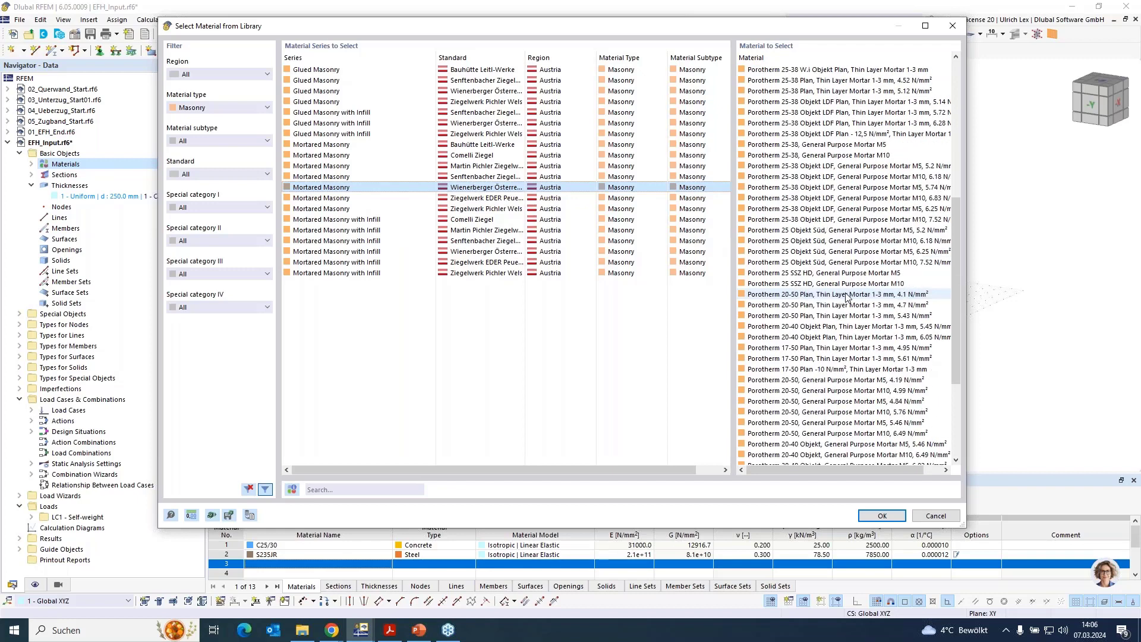
{"action": "left_click", "coordinate": [824, 358]}
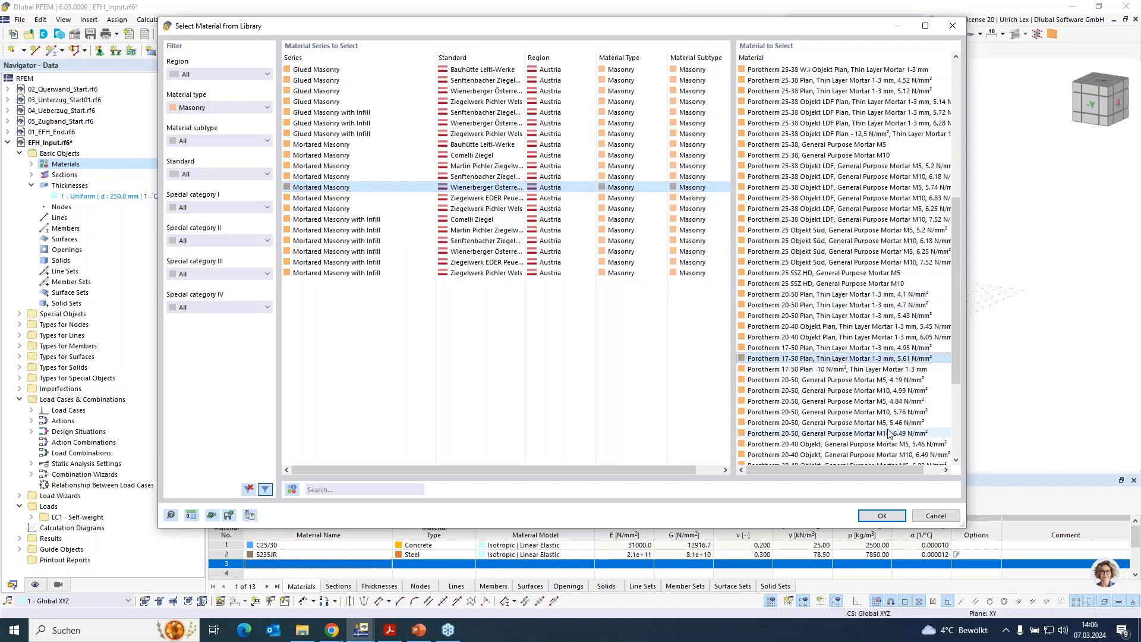
{"action": "left_click", "coordinate": [882, 516]}
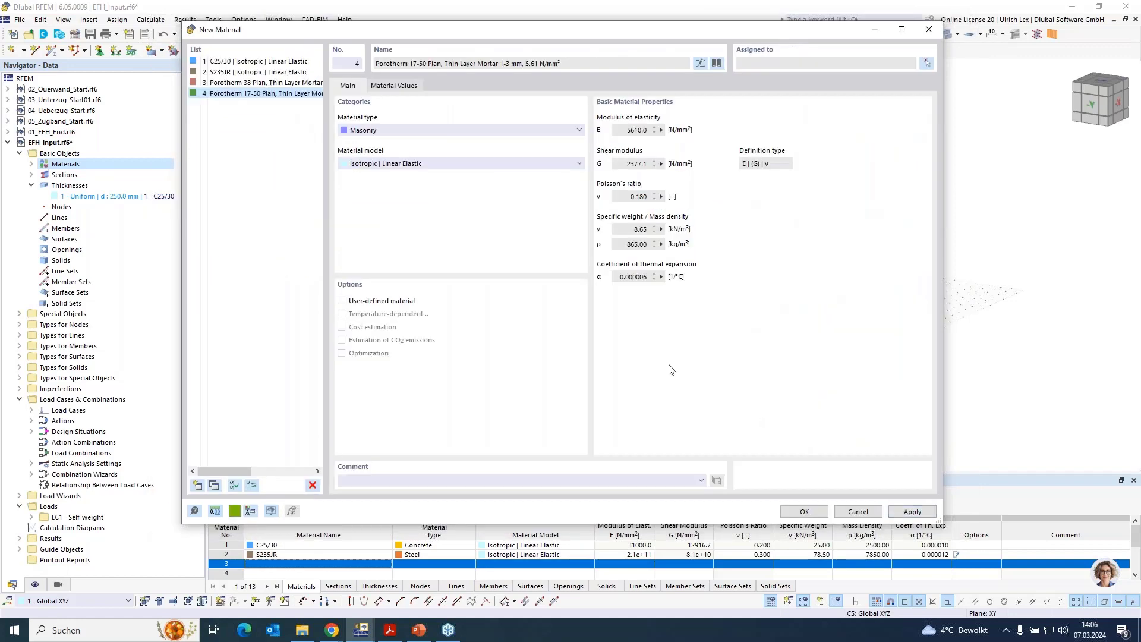
{"action": "left_click", "coordinate": [805, 512]}
Step: Expand the model's material list and add a new uniform 200 mm thickness in C25/30 concrete
{"action": "scroll", "coordinate": [555, 214], "scroll_direction": "down", "scroll_amount": 1}
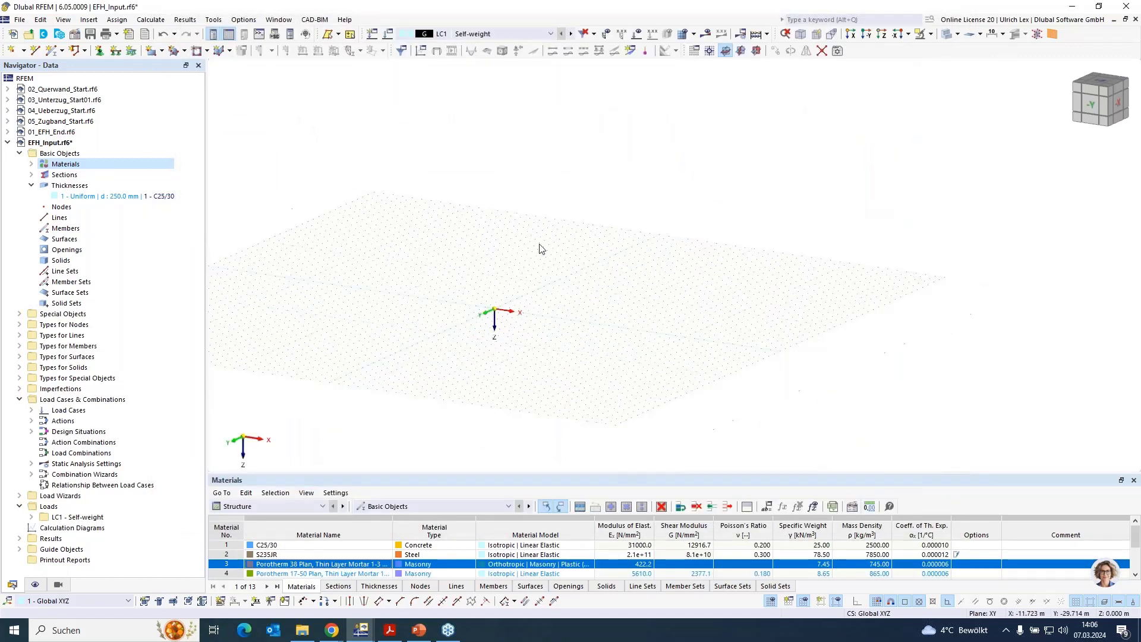
{"action": "scroll", "coordinate": [548, 328], "scroll_direction": "up", "scroll_amount": 2}
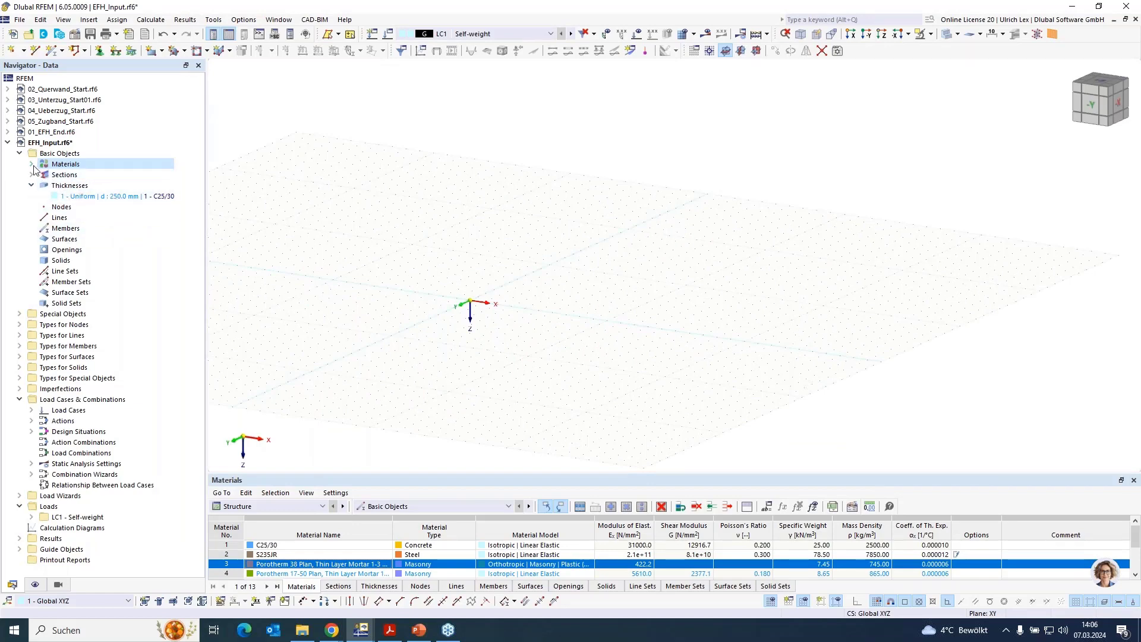
{"action": "double_click", "coordinate": [65, 164]}
{"action": "right_click", "coordinate": [76, 229]}
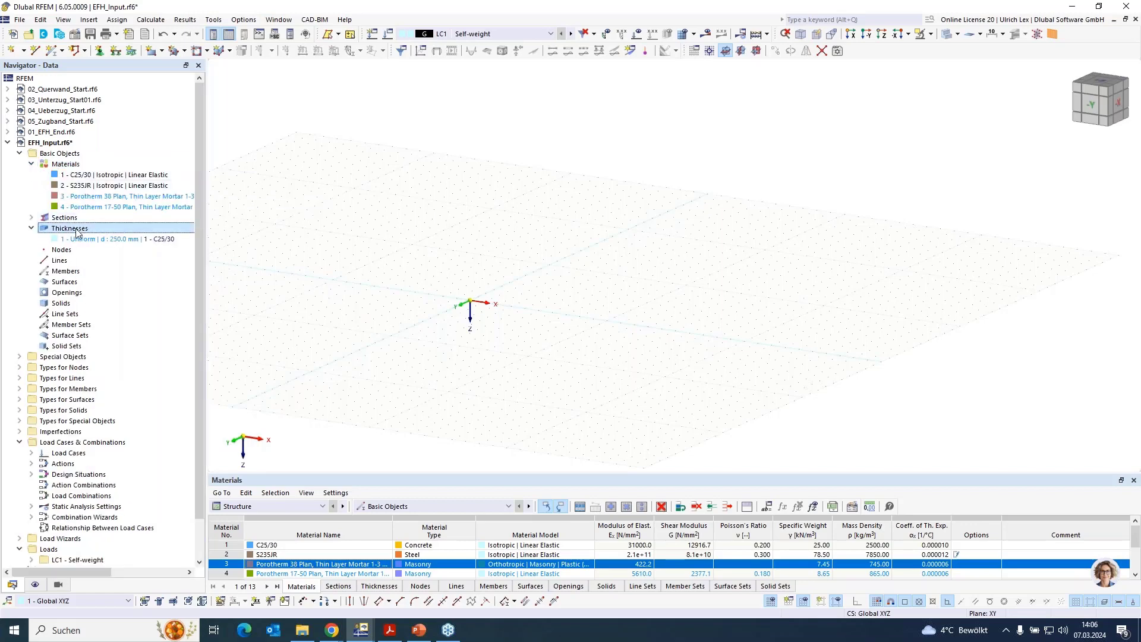
{"action": "left_click", "coordinate": [159, 251]}
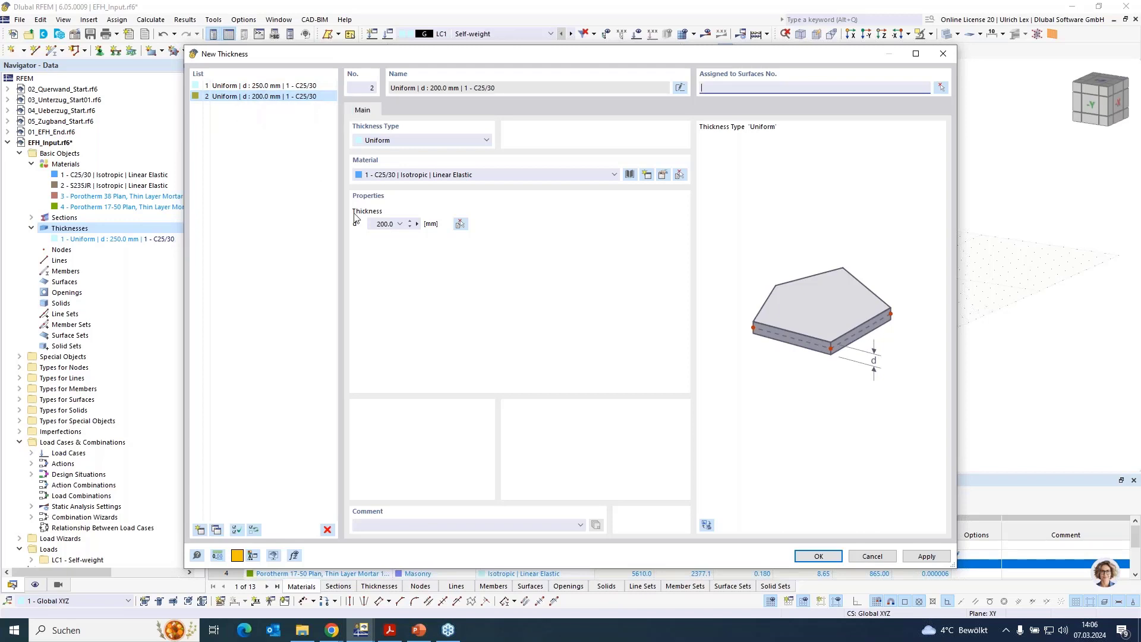
Step: Add a uniform thickness of 380 mm with the Porotherm 38 Plan masonry material
{"action": "left_click", "coordinate": [200, 529]}
{"action": "left_click", "coordinate": [455, 176]}
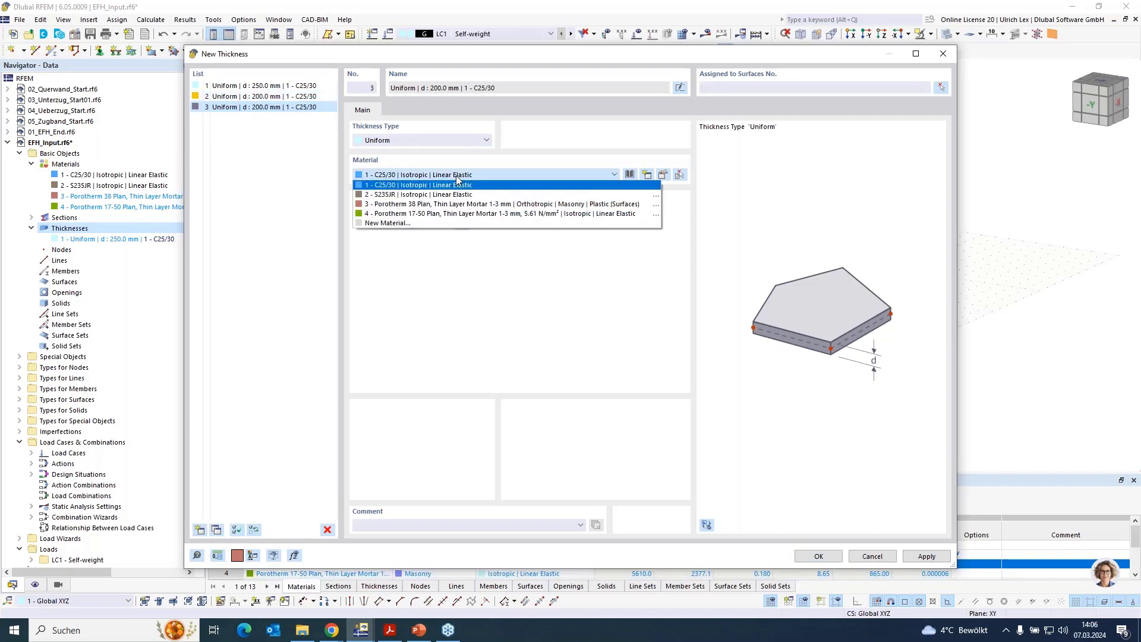
{"action": "left_click", "coordinate": [542, 205]}
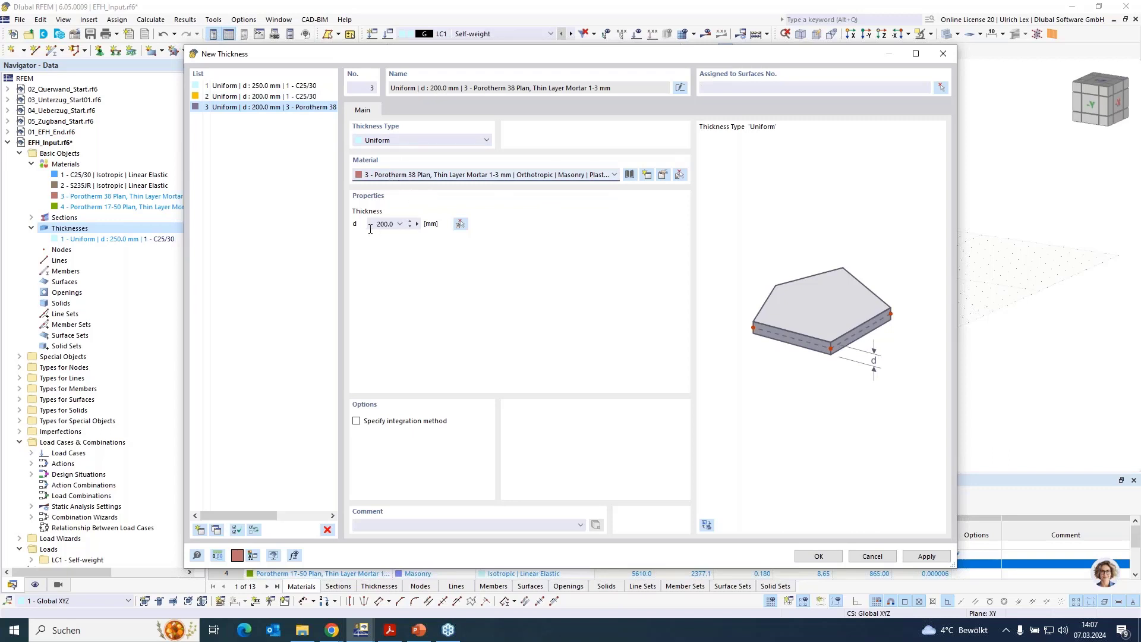
{"action": "left_click_drag", "start_coordinate": [370, 229], "coordinate": [405, 227]}
{"action": "type", "text": "380"}
Step: Add a uniform 170 mm thickness with the Porotherm 17-50 Plan, Thin Layer Mortar 1-3 mm material and close the thickness definitions
{"action": "left_click", "coordinate": [201, 531]}
{"action": "left_click", "coordinate": [432, 172]}
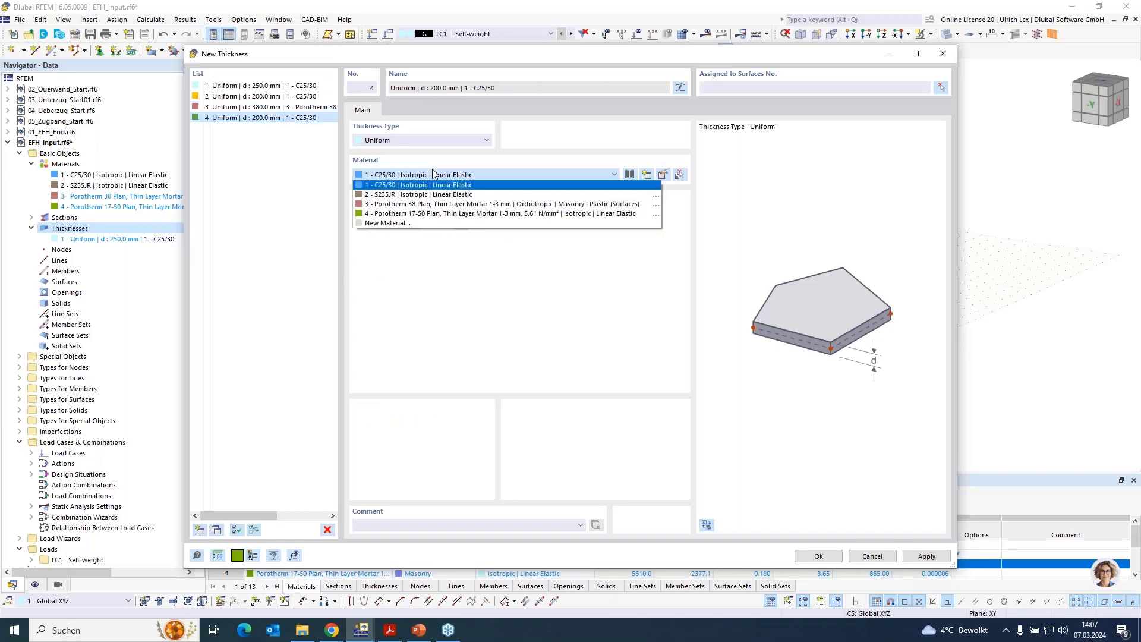
{"action": "left_click", "coordinate": [414, 212]}
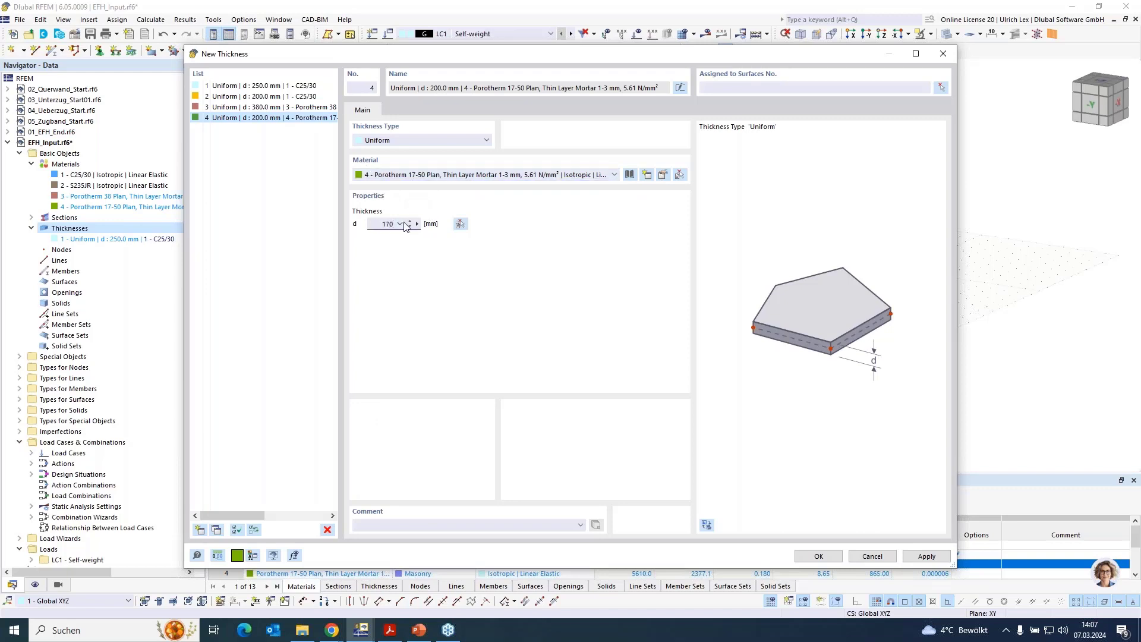
{"action": "left_click", "coordinate": [819, 556]}
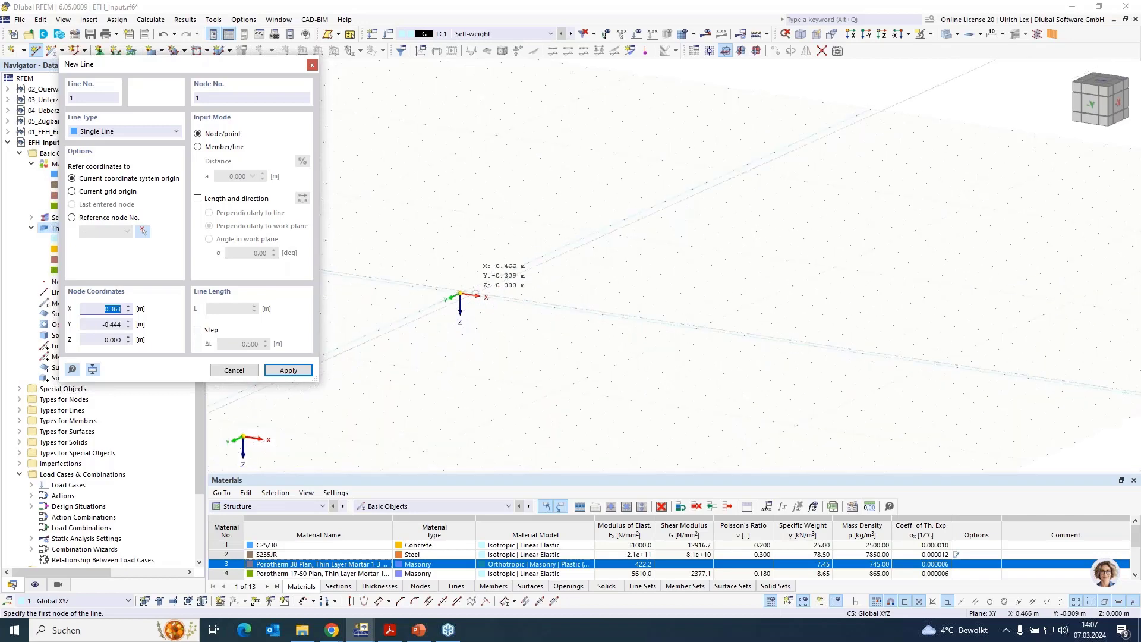
Step: Draw the floor outline in the XY plane as a closed rectangle of lines from the origin, 9 m along X and 7 m along negative Y
{"action": "left_click", "coordinate": [498, 305]}
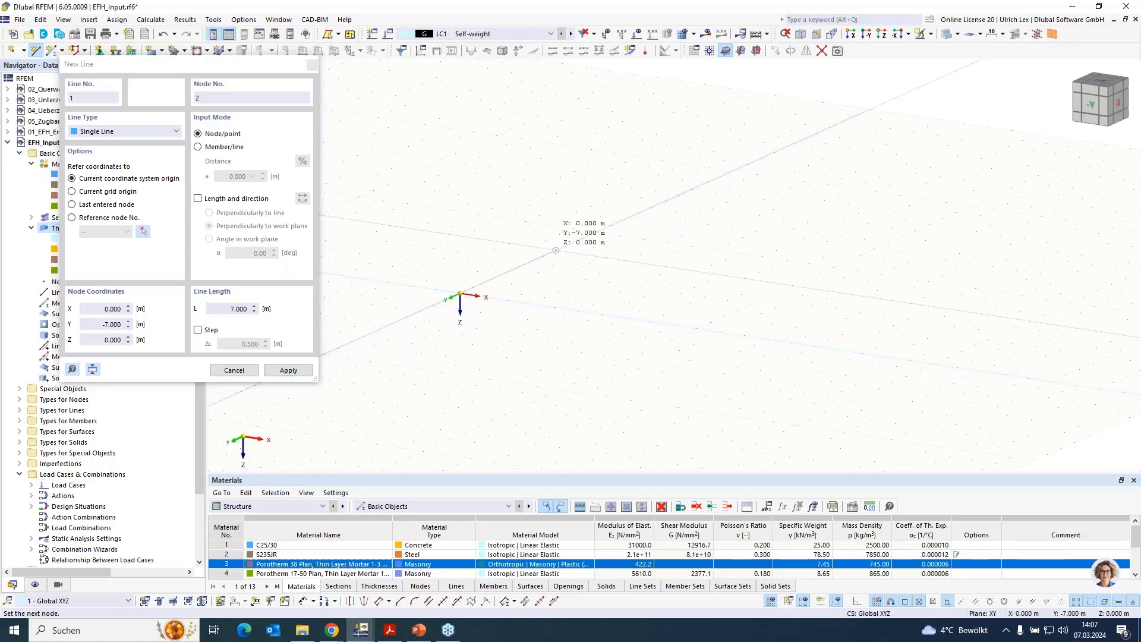
{"action": "left_click", "coordinate": [556, 250]}
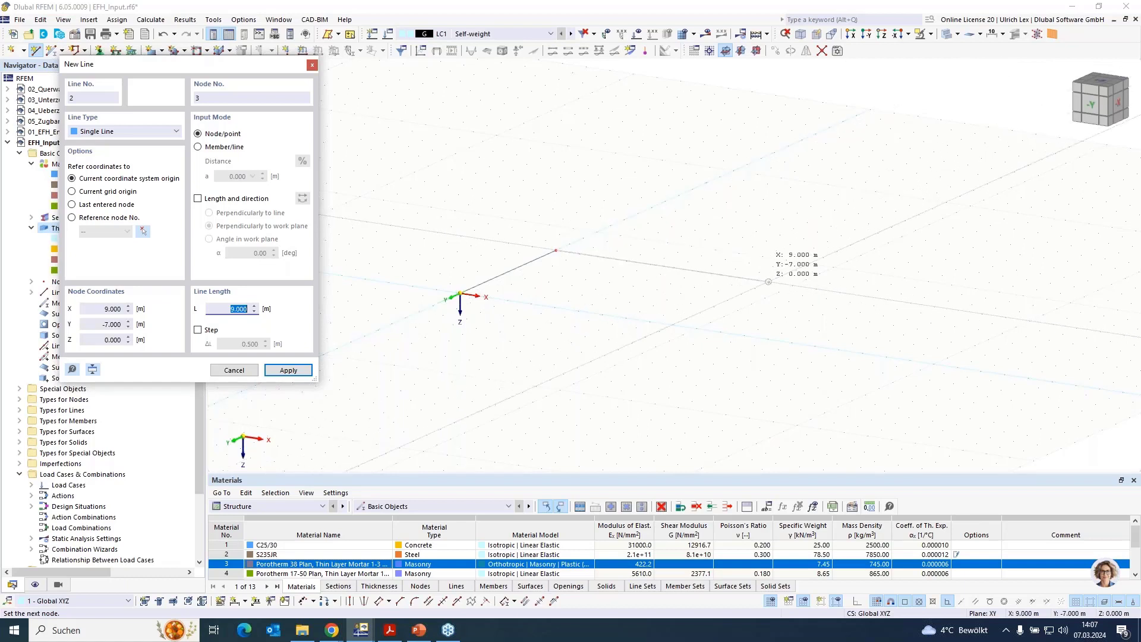
{"action": "left_click", "coordinate": [769, 282]}
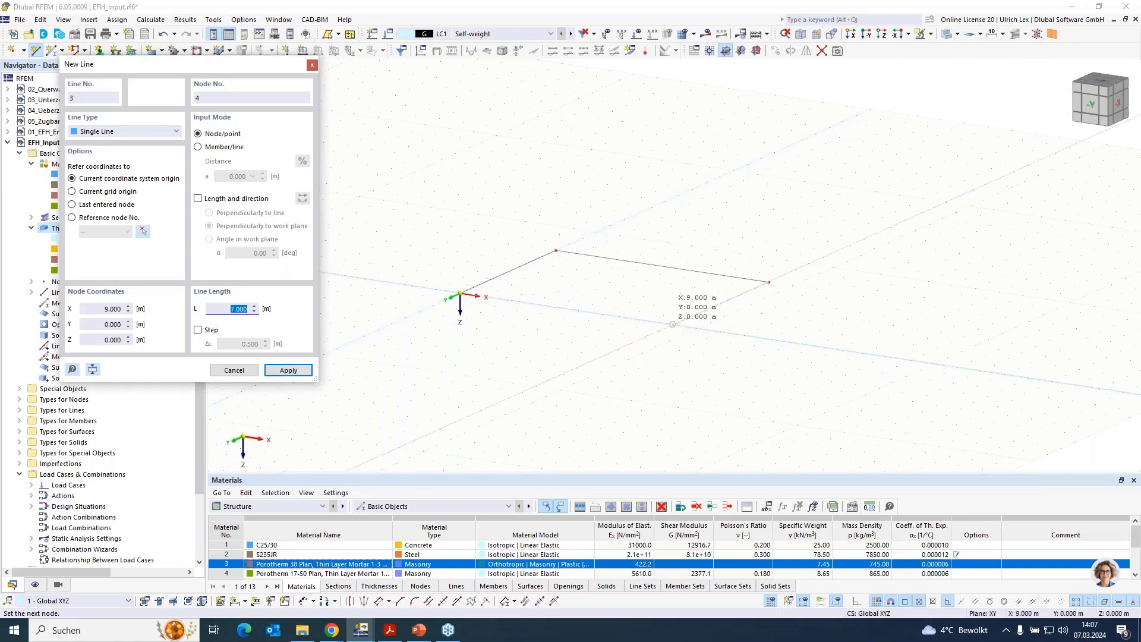
{"action": "left_click", "coordinate": [673, 324]}
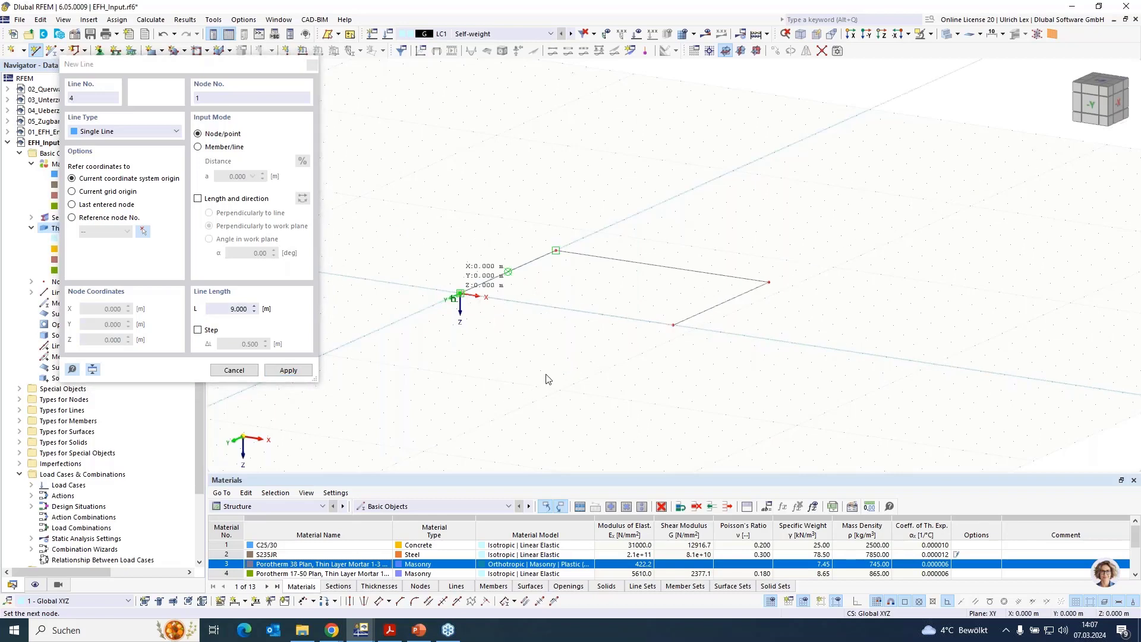
{"action": "left_click", "coordinate": [461, 293]}
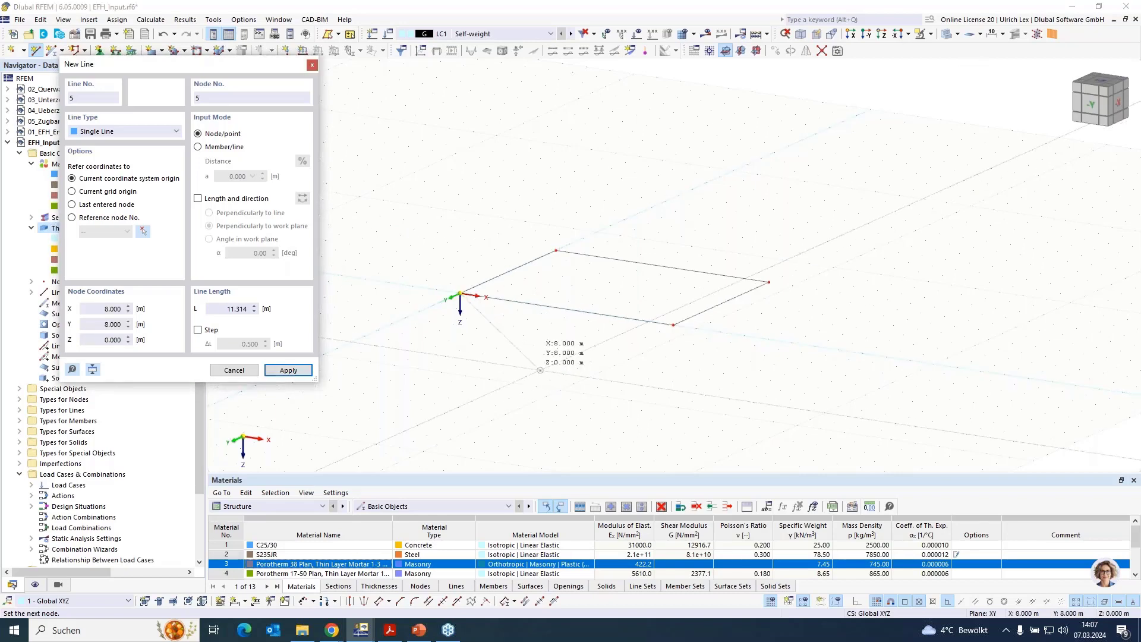
{"action": "key", "text": "Escape"}
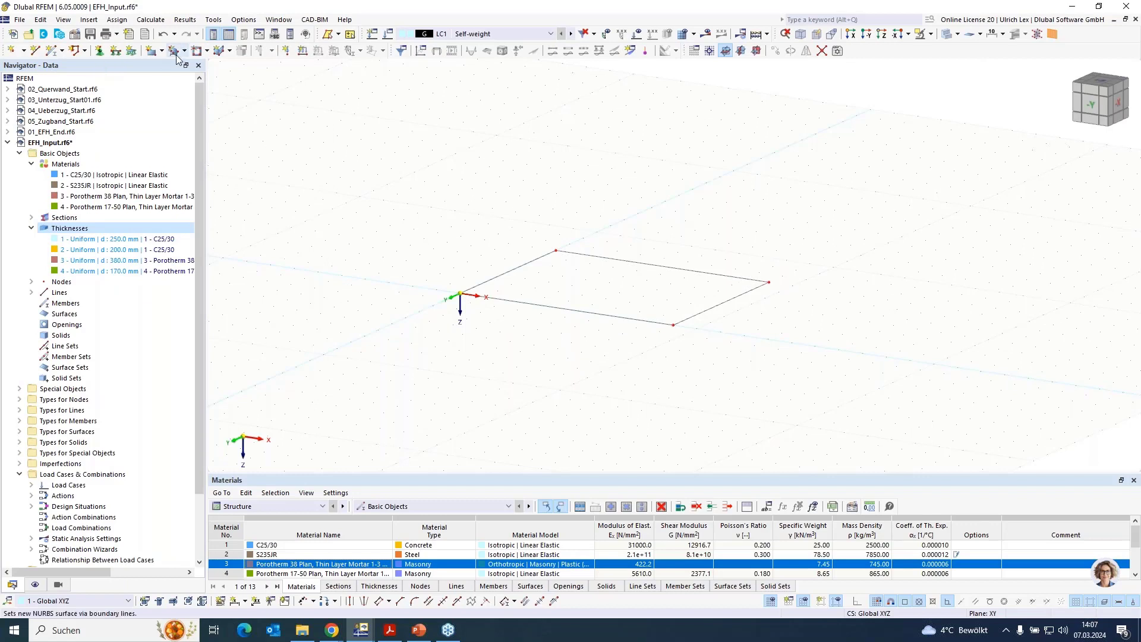
Step: Create the floor slab surface within the rectangular line outline, using the uniform 250 mm C25/30 thickness
{"action": "left_click", "coordinate": [186, 51]}
{"action": "left_click", "coordinate": [162, 52]}
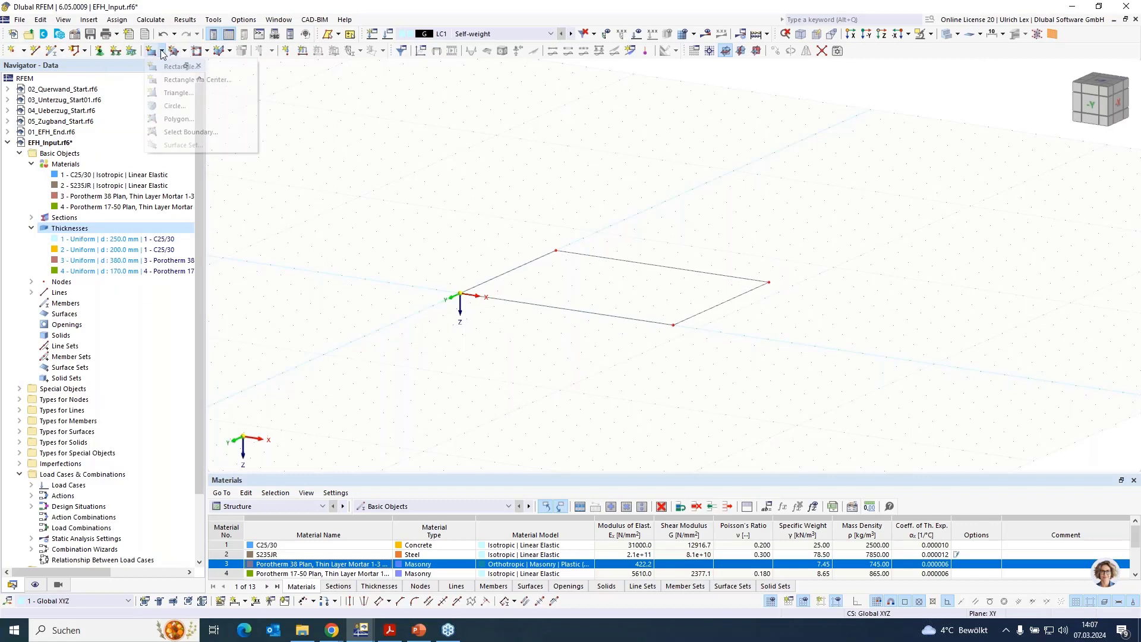
{"action": "left_click", "coordinate": [178, 132]}
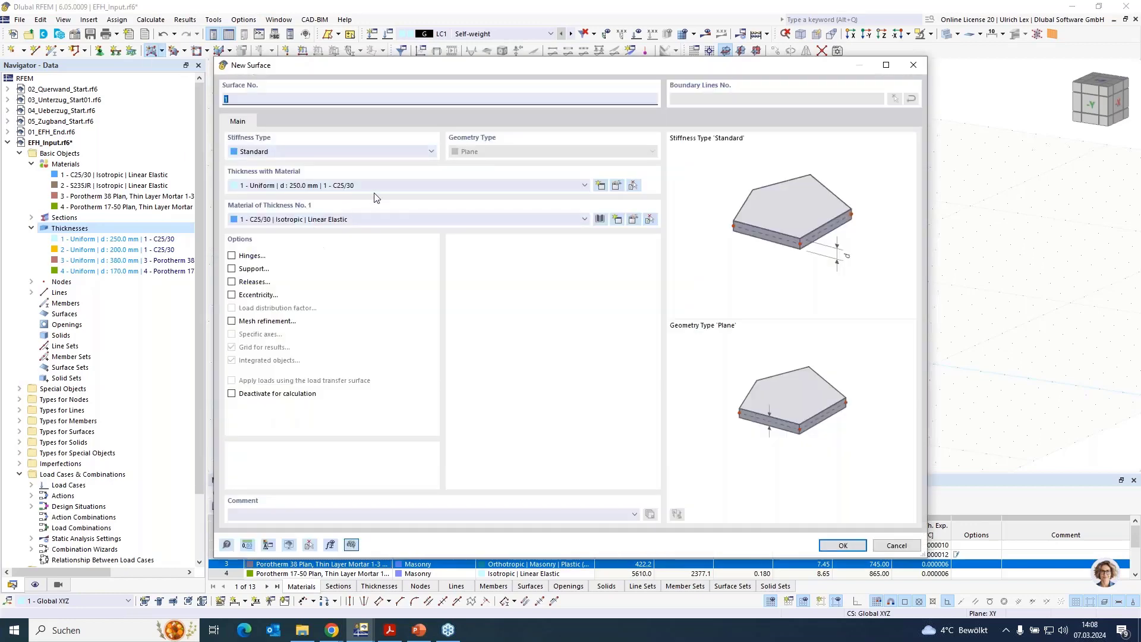
{"action": "left_click", "coordinate": [247, 190]}
{"action": "left_click", "coordinate": [316, 188]}
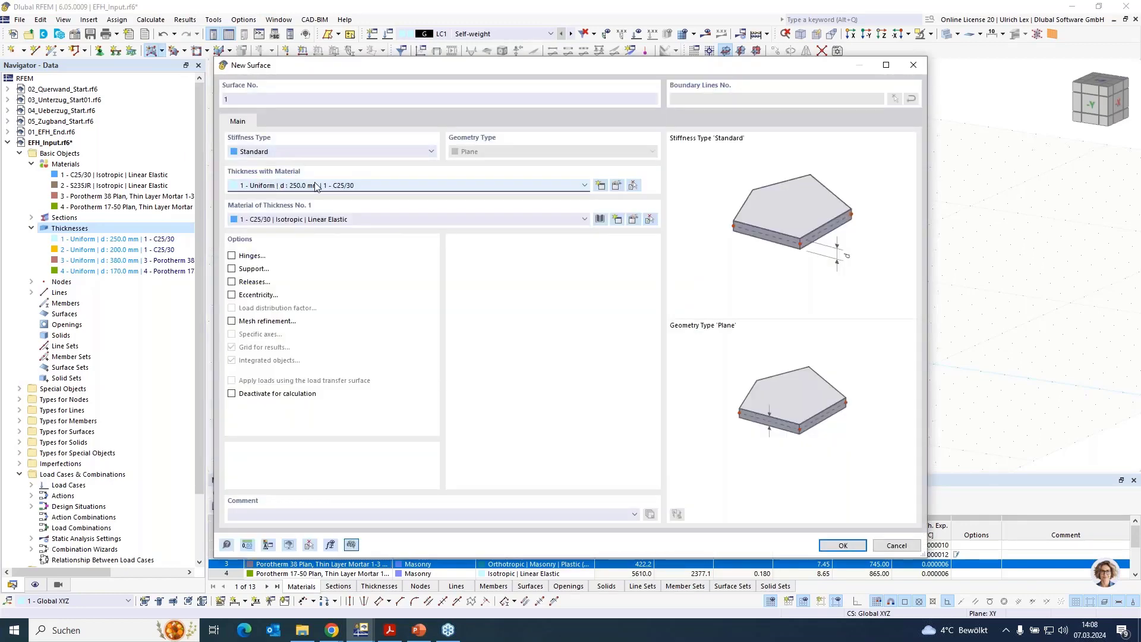
{"action": "left_click", "coordinate": [839, 545]}
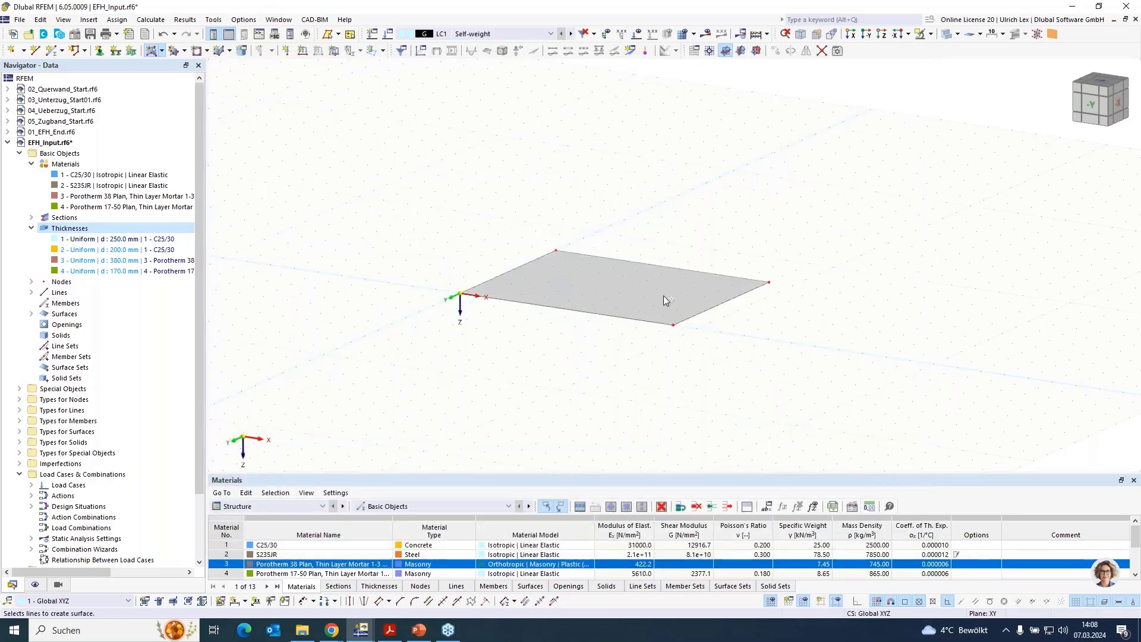
{"action": "key", "text": "Escape"}
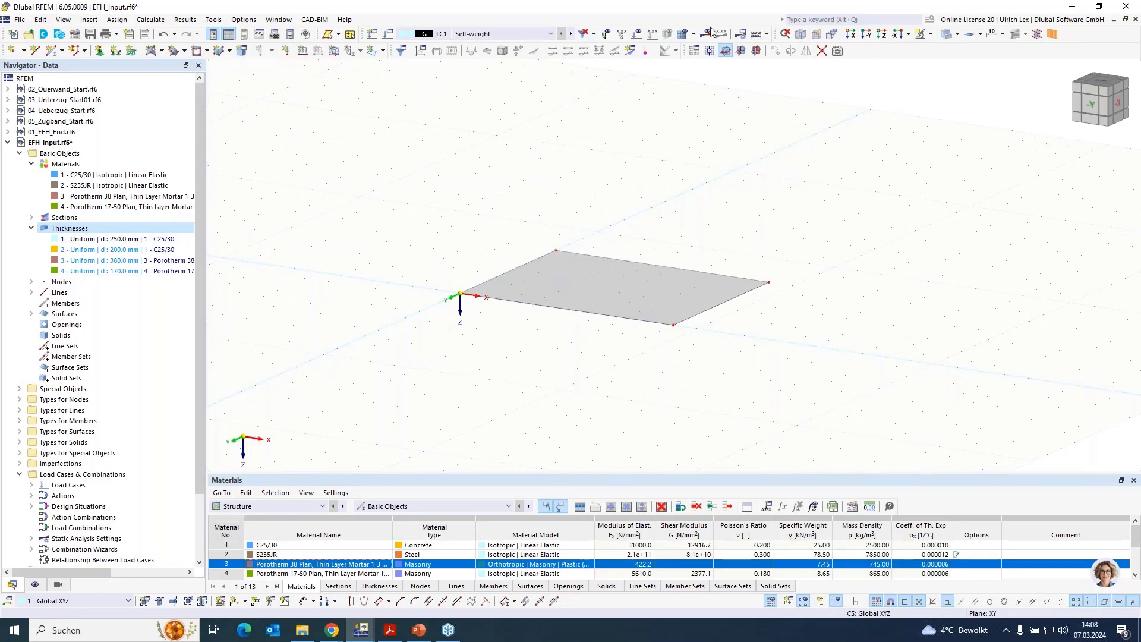
Step: Model a rectangular wall in the XZ plane from the origin, 9 m long and 3 m high, with the 380 mm Porotherm 38 Plan thickness
{"action": "left_click", "coordinate": [759, 52]}
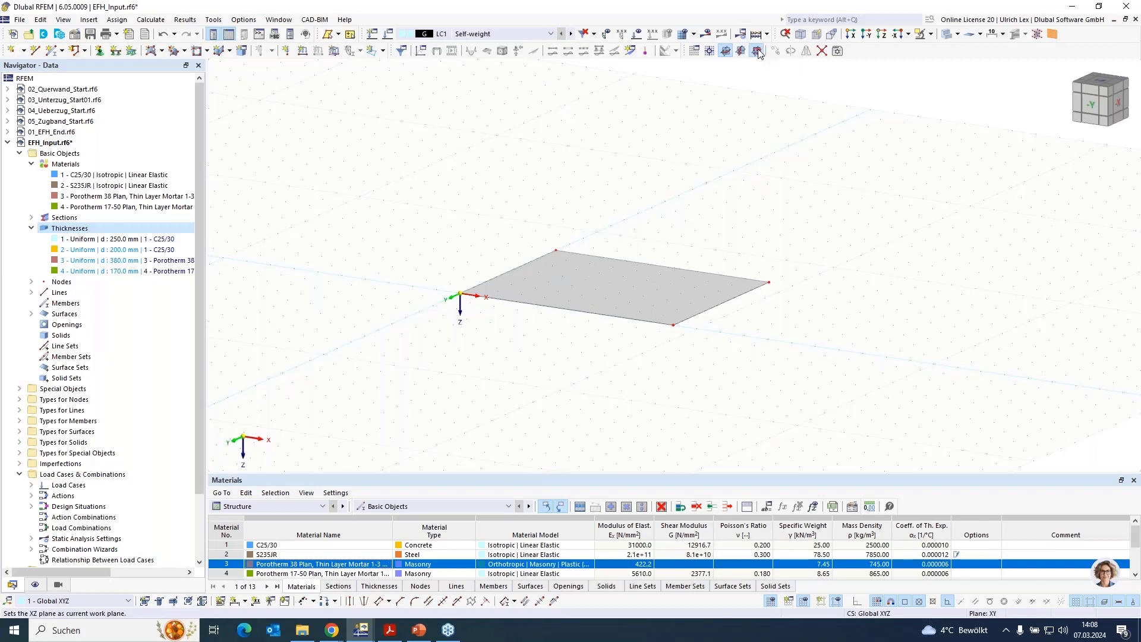
{"action": "left_click", "coordinate": [161, 52]}
{"action": "left_click", "coordinate": [165, 73]}
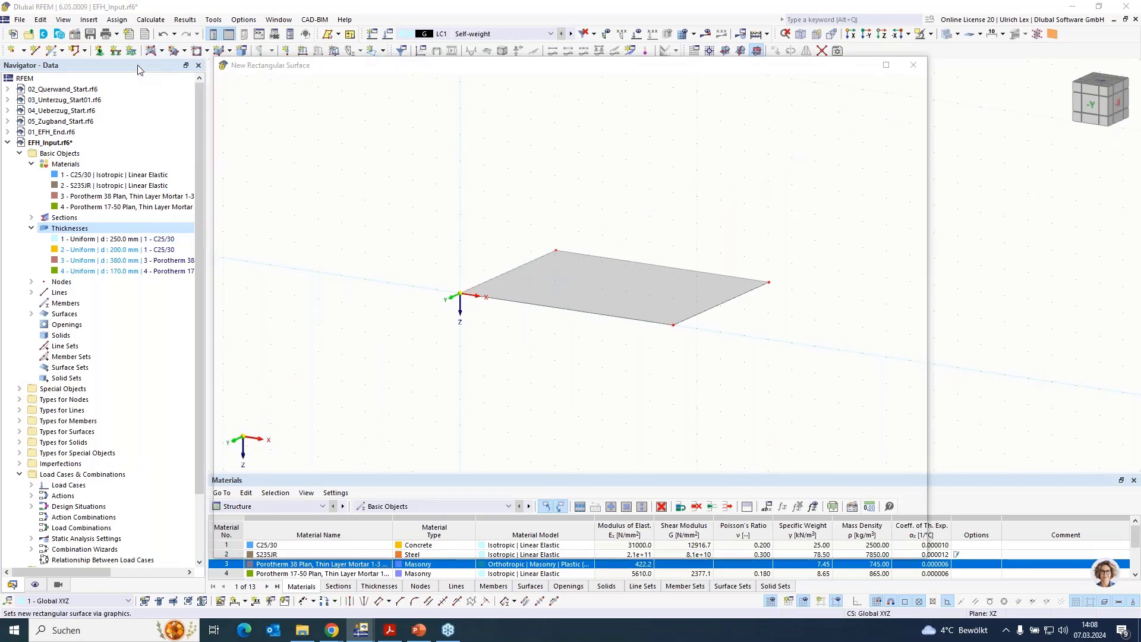
{"action": "left_click", "coordinate": [370, 189]}
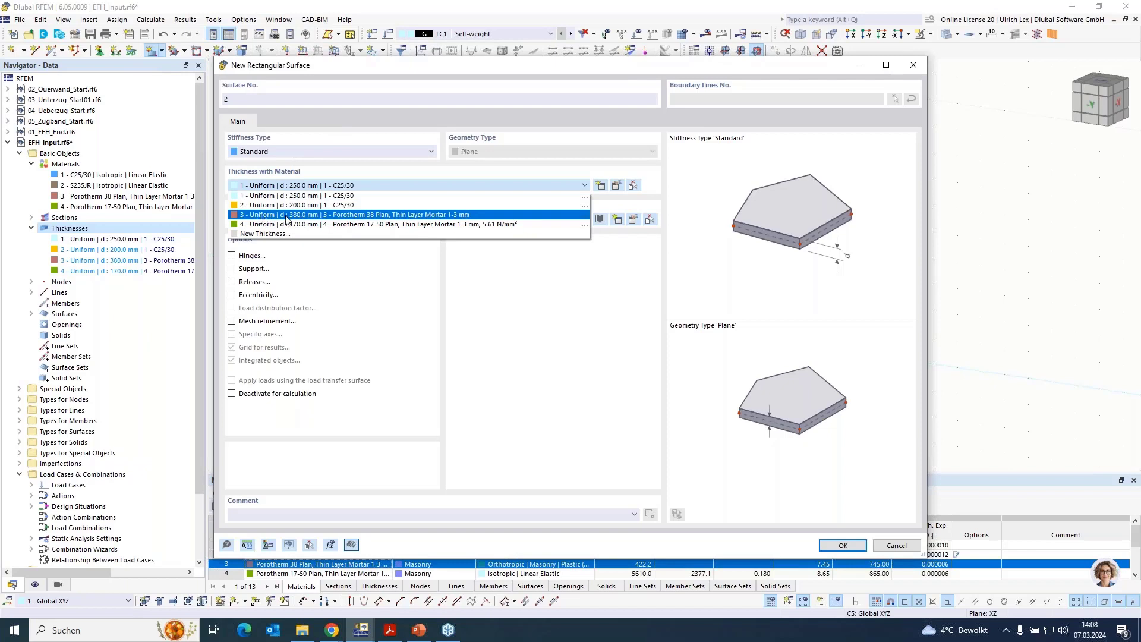
{"action": "left_click", "coordinate": [364, 215]}
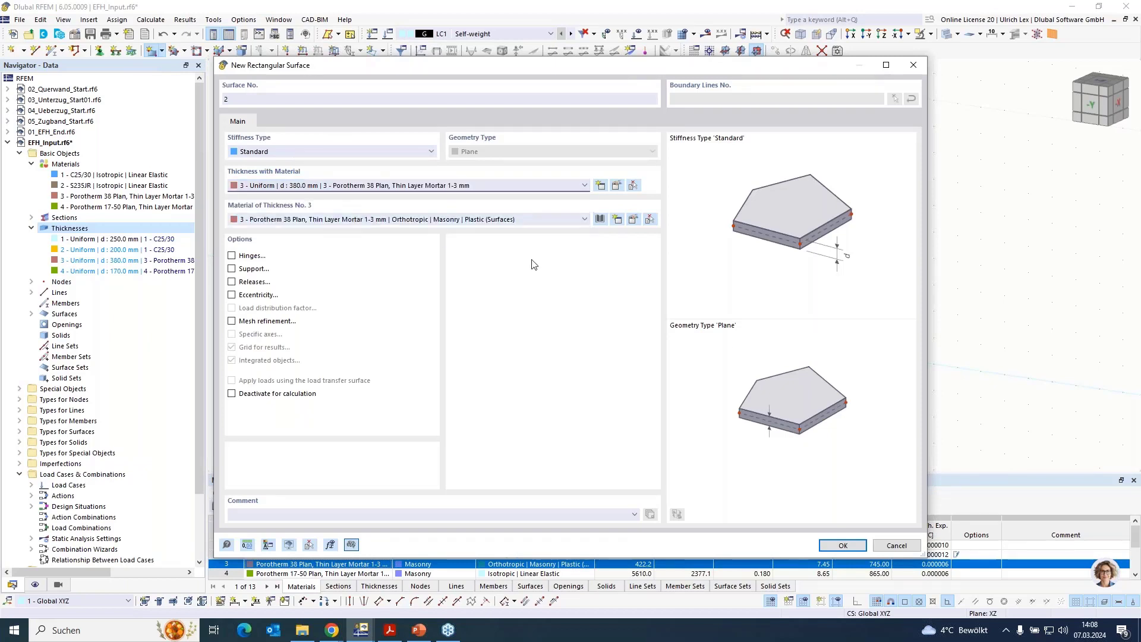
{"action": "left_click", "coordinate": [829, 544]}
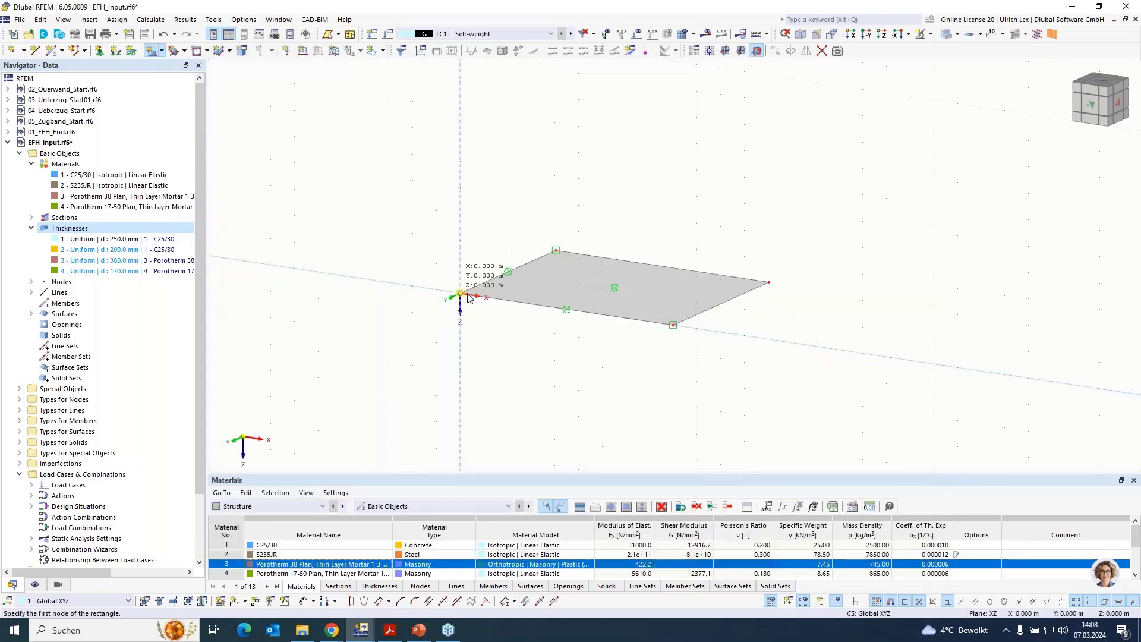
{"action": "left_click", "coordinate": [701, 336]}
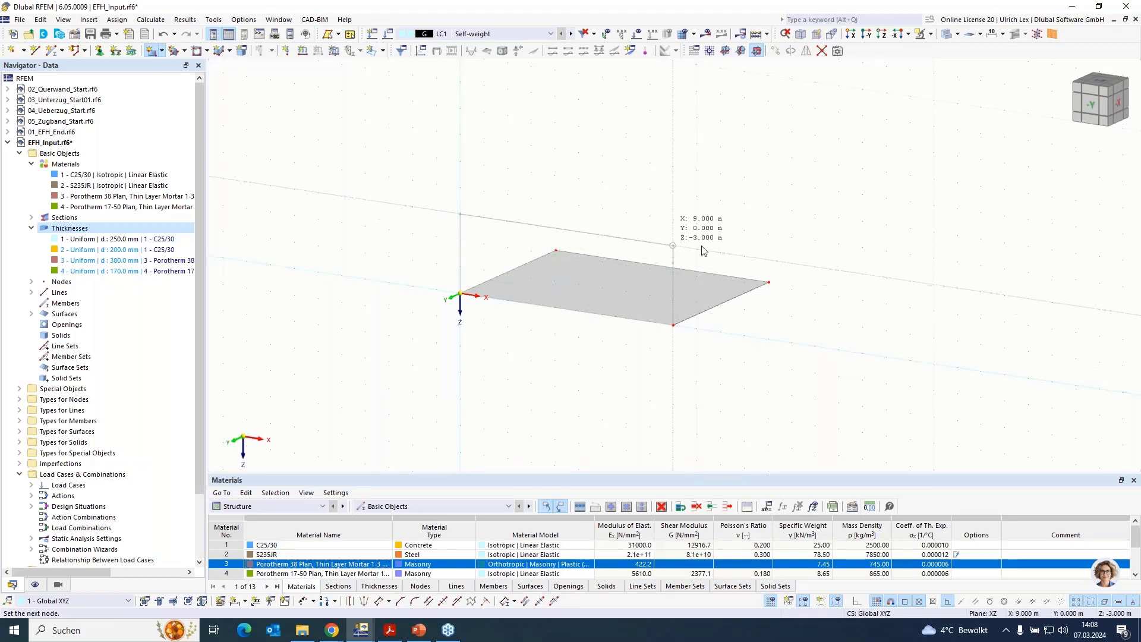
{"action": "left_click", "coordinate": [706, 198]}
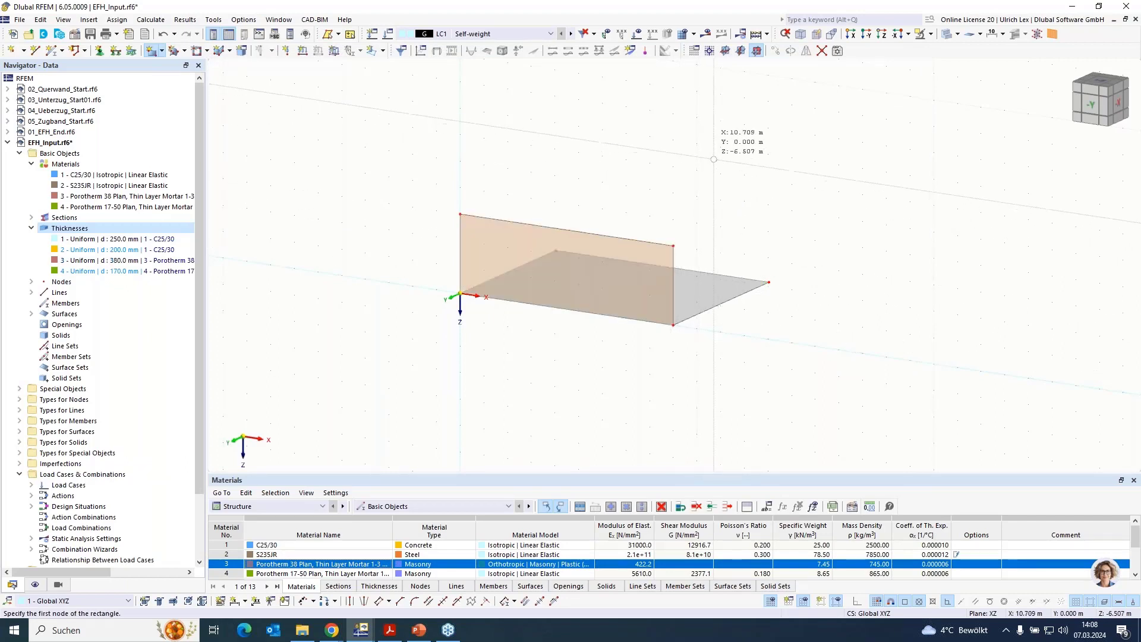
Step: Model a second rectangular wall in the YZ plane from the origin, 7 m long and 3 m high
{"action": "left_click", "coordinate": [741, 52]}
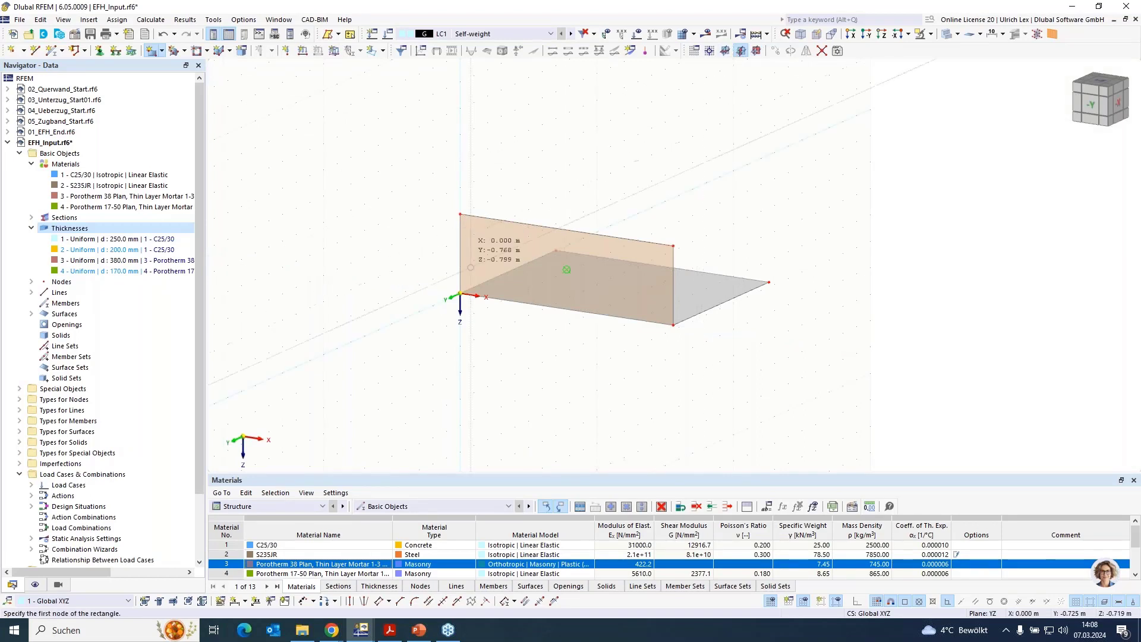
{"action": "left_click", "coordinate": [460, 293]}
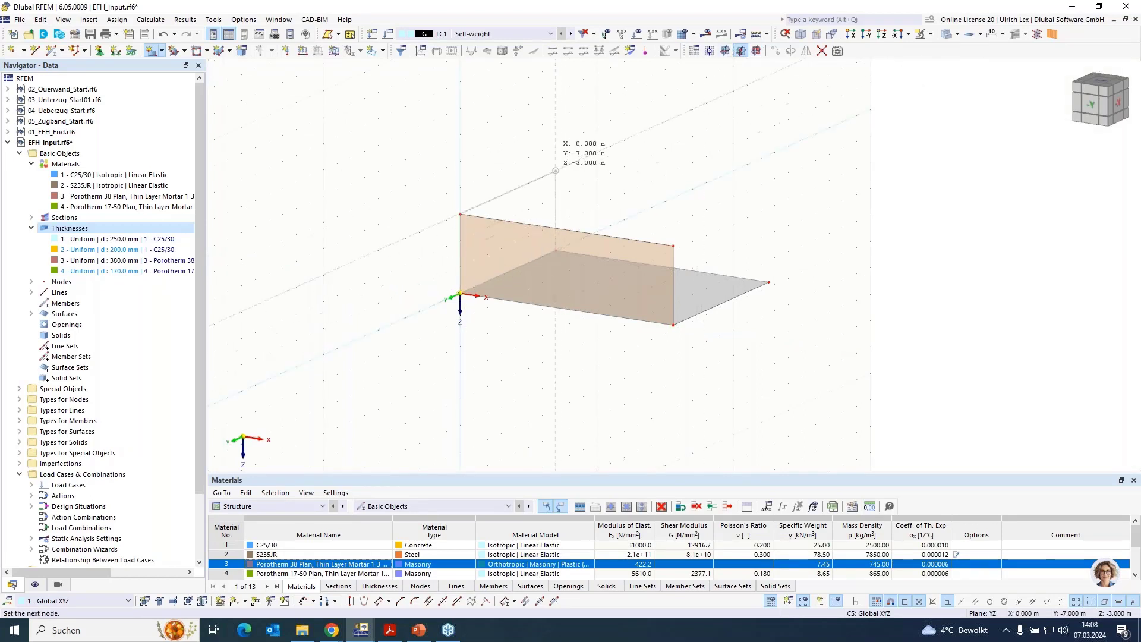
{"action": "left_click", "coordinate": [555, 170]}
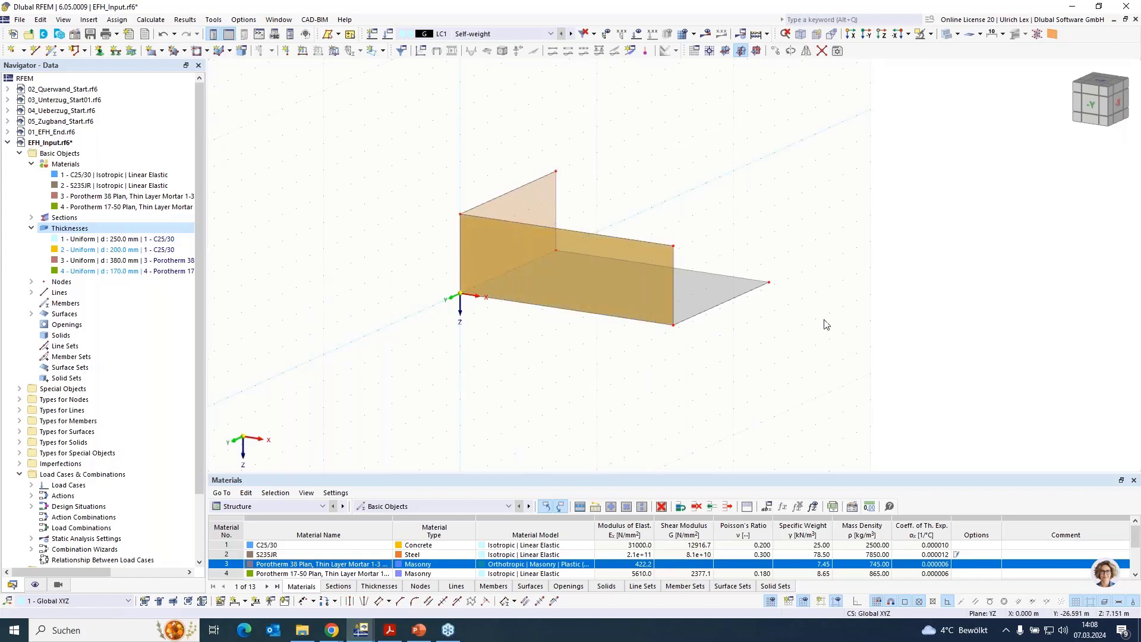
Step: Copy the 9 m and 7 m walls to the opposite slab edges to enclose the storey on all four sides
{"action": "left_click_drag", "start_coordinate": [663, 309], "coordinate": [780, 298]}
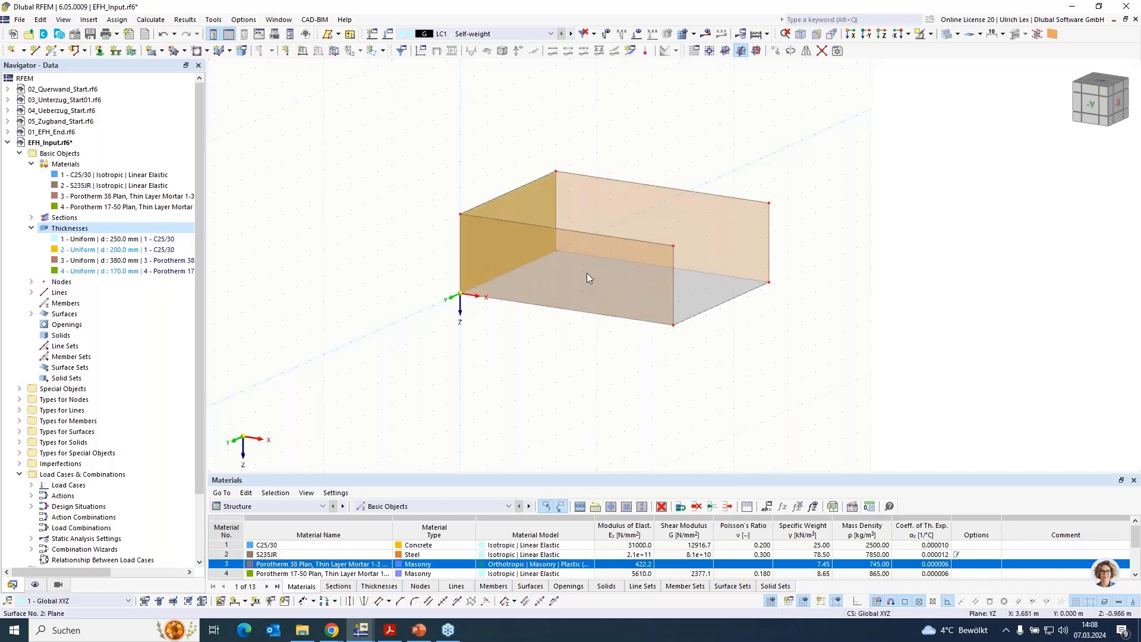
{"action": "middle_click_drag", "start_coordinate": [484, 349], "coordinate": [580, 313], "text": "ctrl"}
{"action": "left_click_drag", "start_coordinate": [582, 319], "coordinate": [769, 279]}
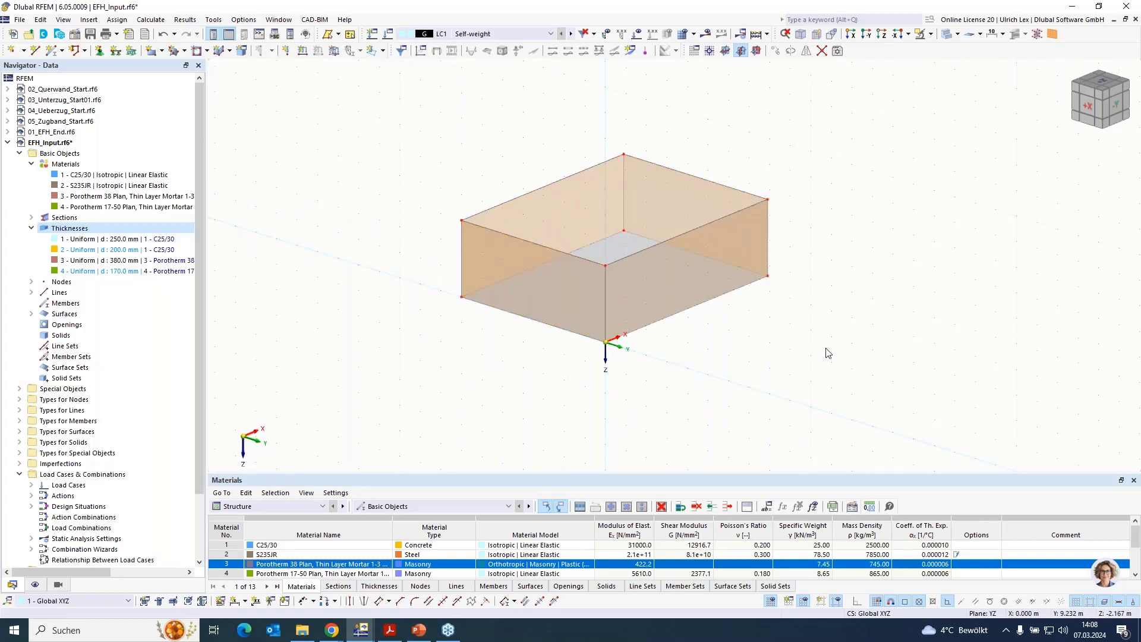
{"action": "middle_click_drag", "start_coordinate": [782, 362], "coordinate": [612, 331], "text": "ctrl"}
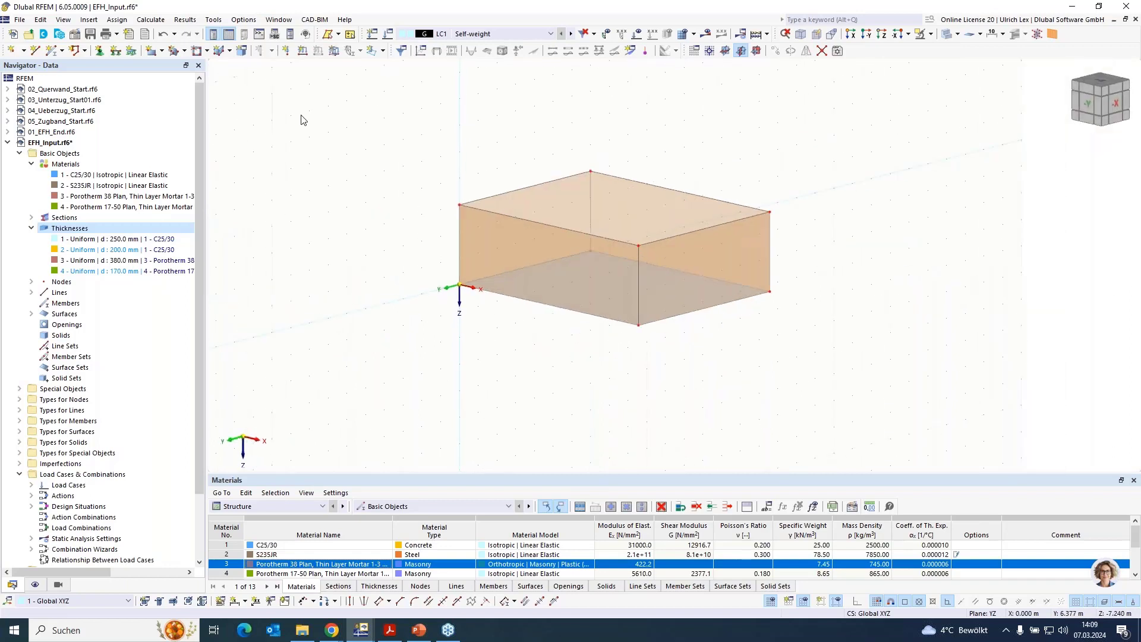
Step: Create the ceiling slab surface from the upper wall edges, using the uniform 200 mm C25/30 thickness
{"action": "left_click", "coordinate": [161, 51]}
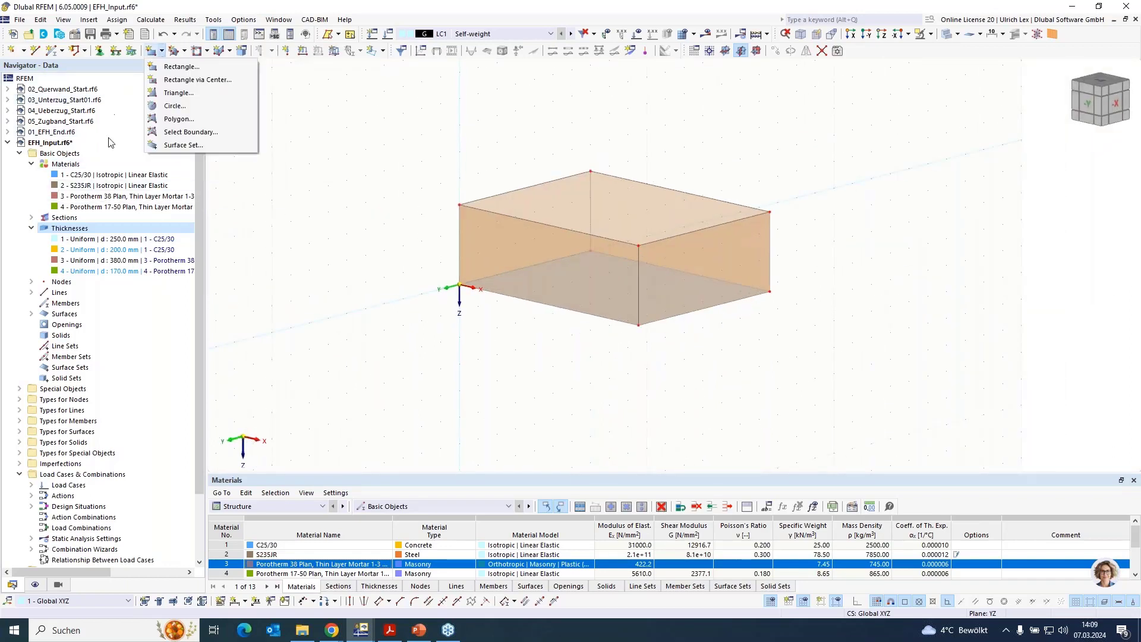
{"action": "left_click", "coordinate": [183, 145]}
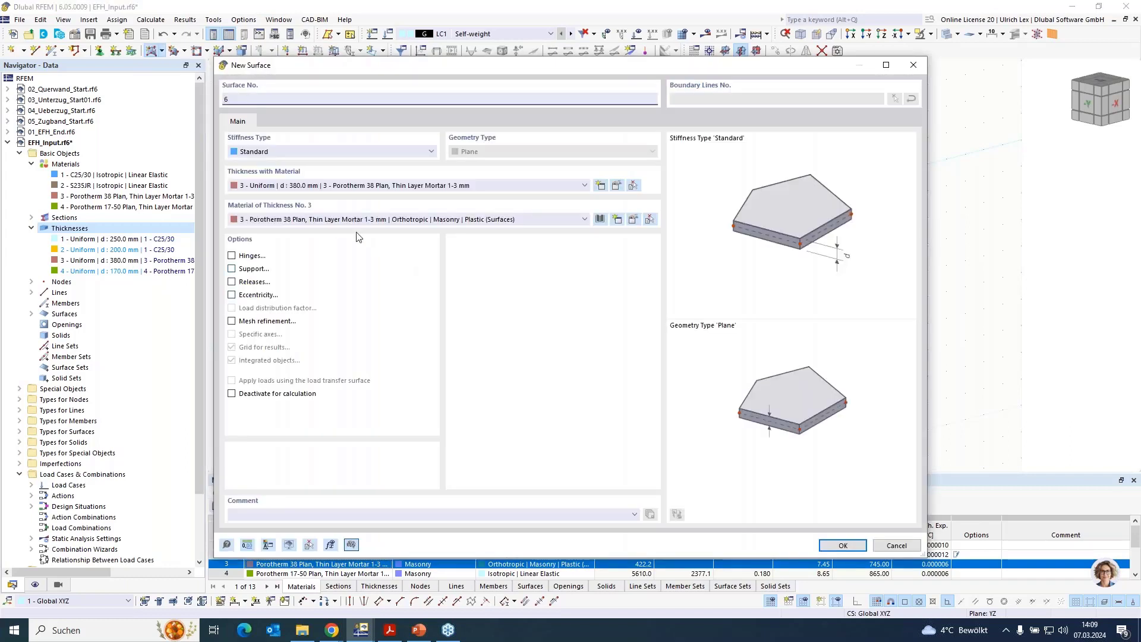
{"action": "left_click", "coordinate": [336, 184]}
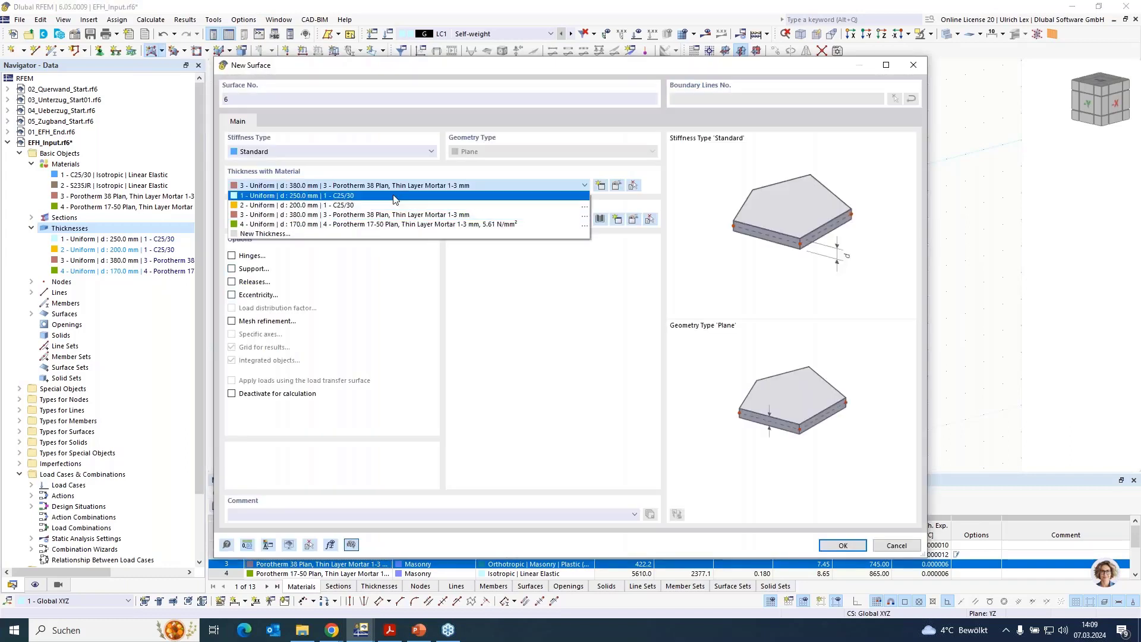
{"action": "left_click", "coordinate": [377, 205]}
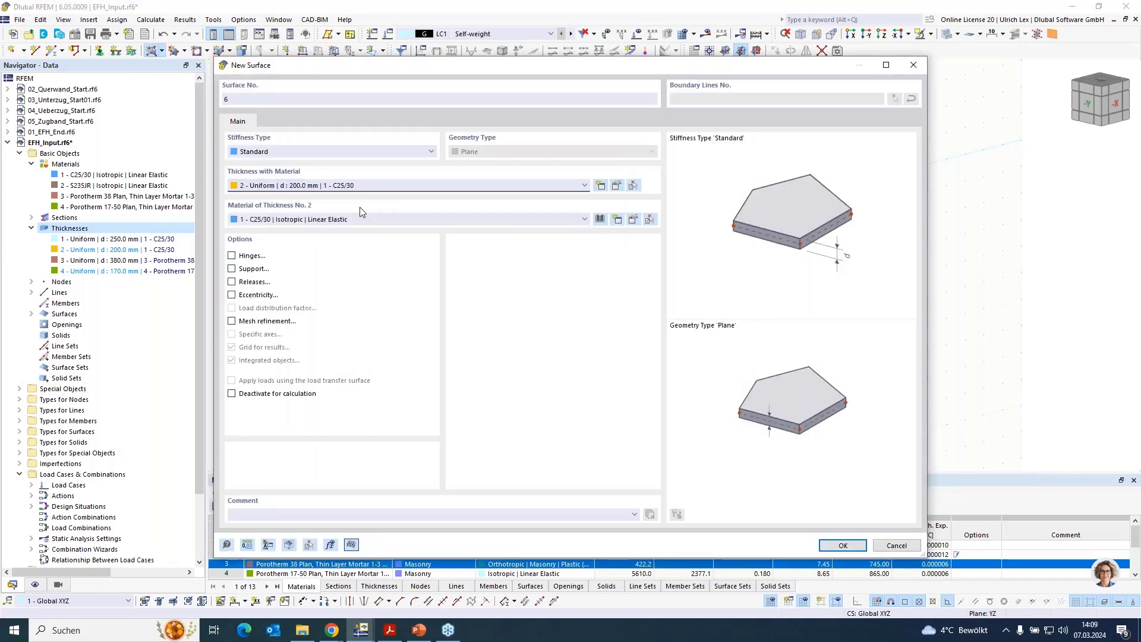
{"action": "left_click", "coordinate": [843, 545]}
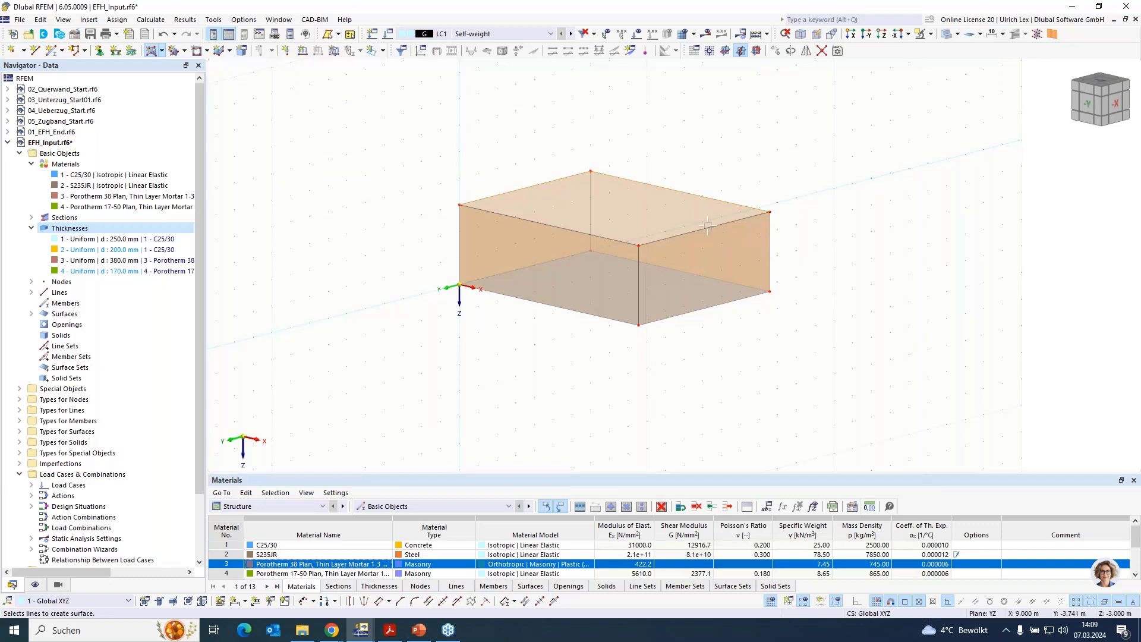
{"action": "left_click", "coordinate": [610, 238]}
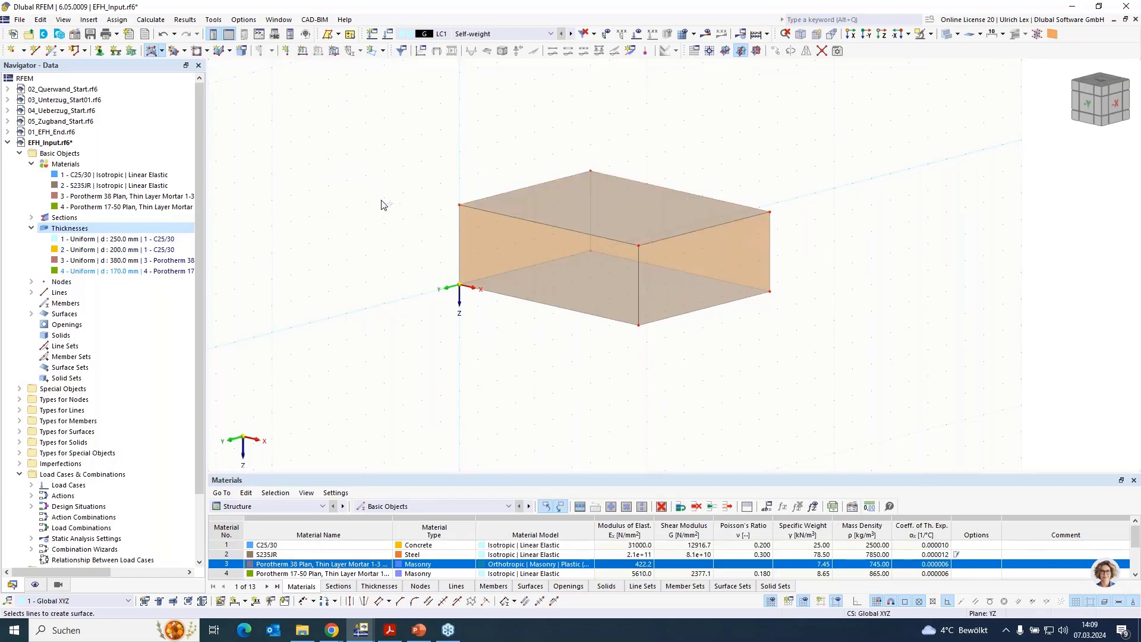
{"action": "key", "text": "Escape"}
Step: Switch the model display from transparent to solid surfaces and view the storey from a lower angle
{"action": "left_click", "coordinate": [946, 34]}
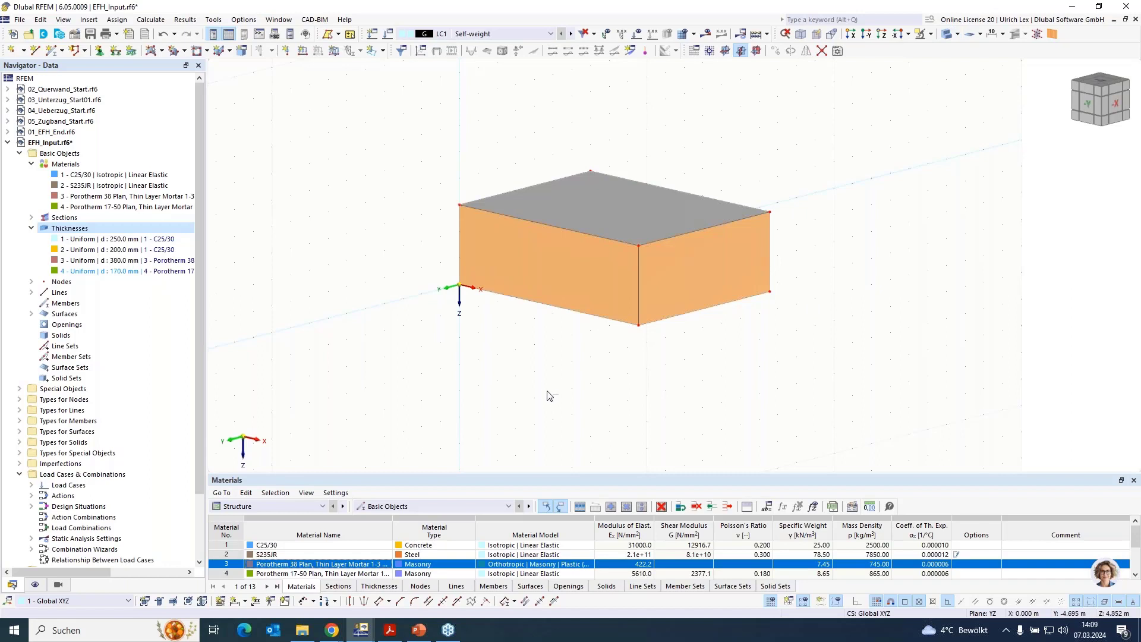
{"action": "middle_click_drag", "start_coordinate": [563, 387], "coordinate": [585, 371], "text": "ctrl"}
{"action": "scroll", "coordinate": [670, 131], "scroll_direction": "up", "scroll_amount": 1}
{"action": "scroll", "coordinate": [490, 447], "scroll_direction": "down", "scroll_amount": 1}
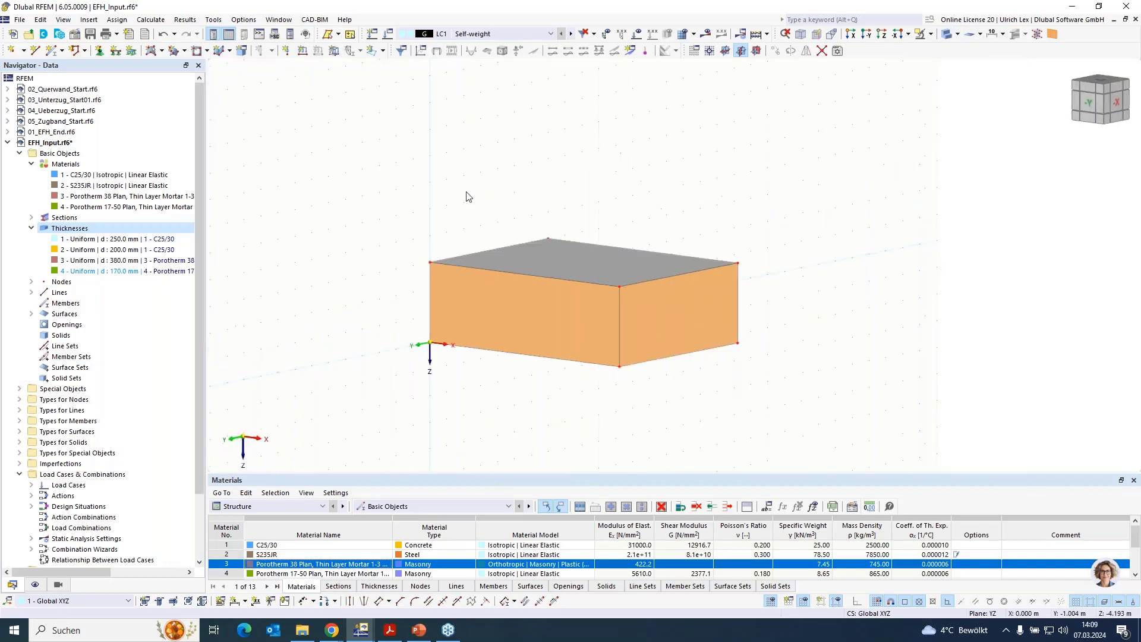
Step: Draw a vertical line 4 m high above the ceiling corner over the origin, up to Z = -7 m
{"action": "scroll", "coordinate": [468, 169], "scroll_direction": "up", "scroll_amount": 1}
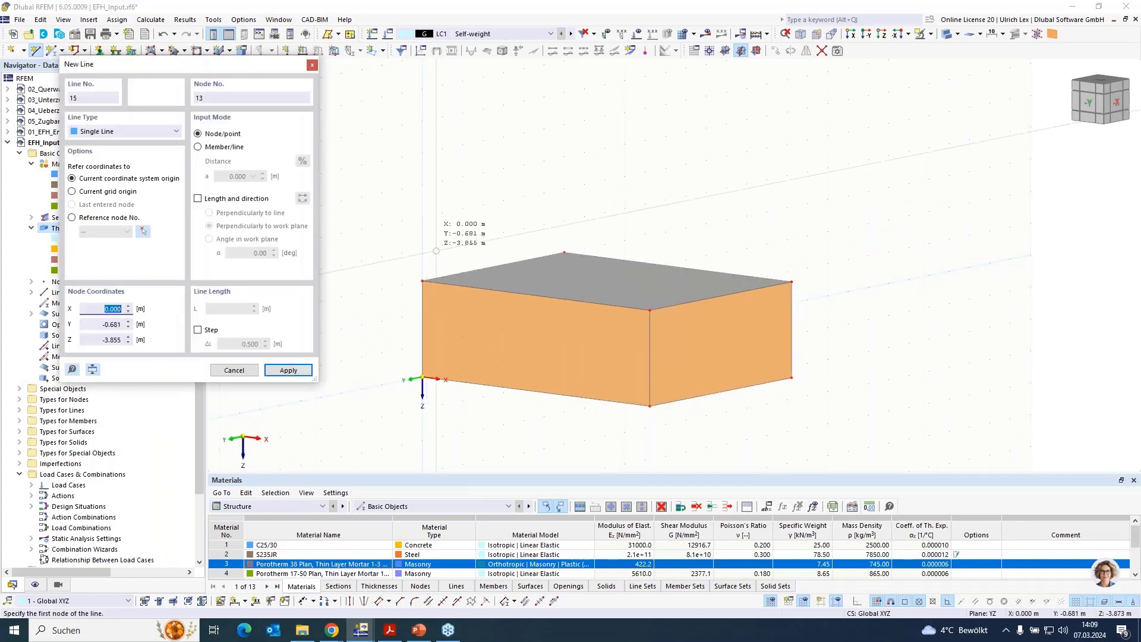
{"action": "left_click", "coordinate": [448, 266]}
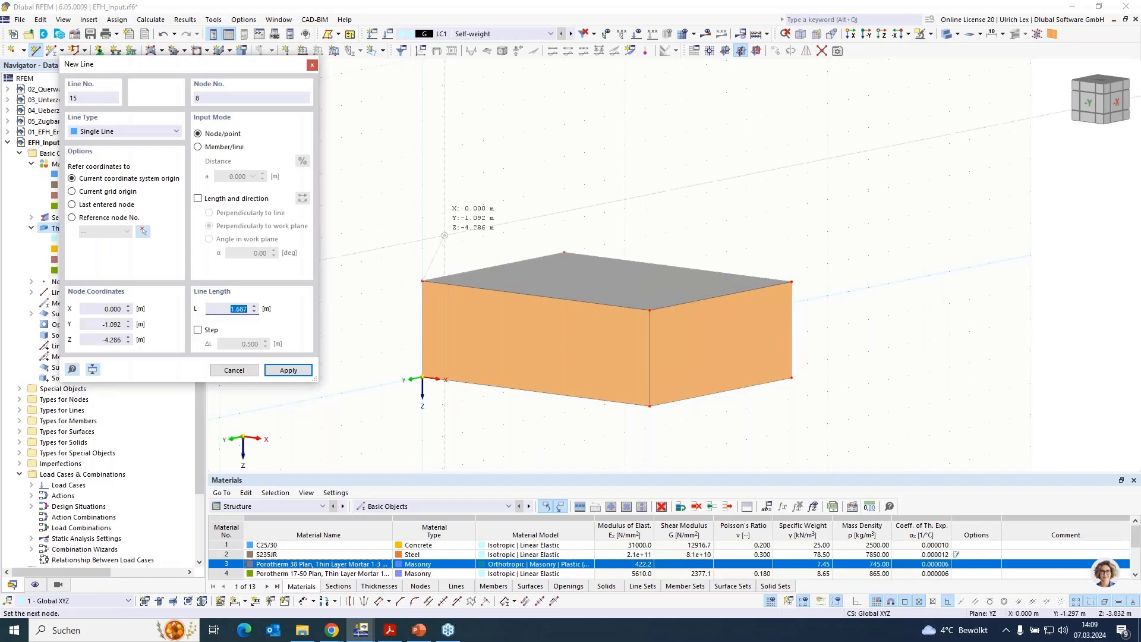
{"action": "left_click", "coordinate": [422, 185]}
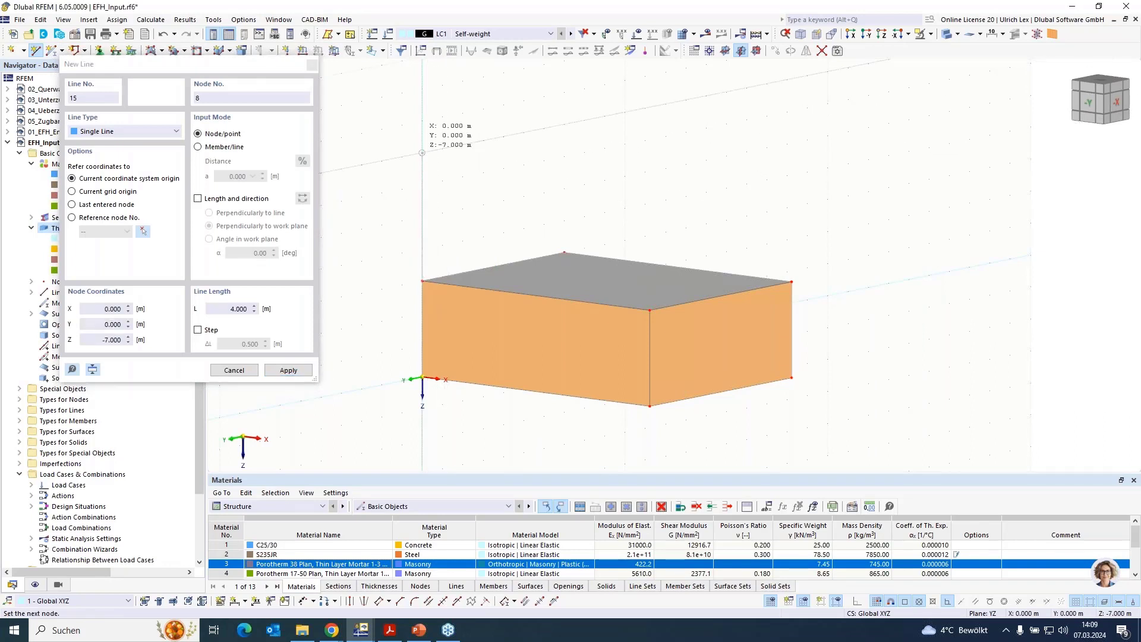
{"action": "right_click", "coordinate": [458, 169]}
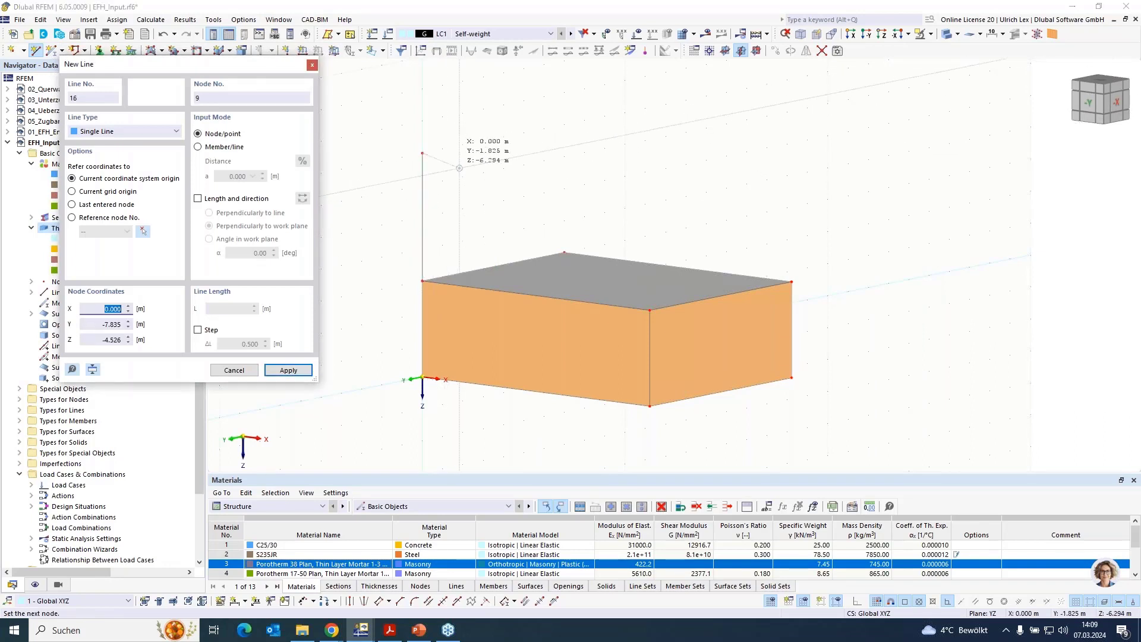
Step: Draw a 3 m vertical line above the ceiling corner at Y = -7 m and join the tops of both vertical lines
{"action": "left_click", "coordinate": [564, 253]}
{"action": "left_click", "coordinate": [608, 224]}
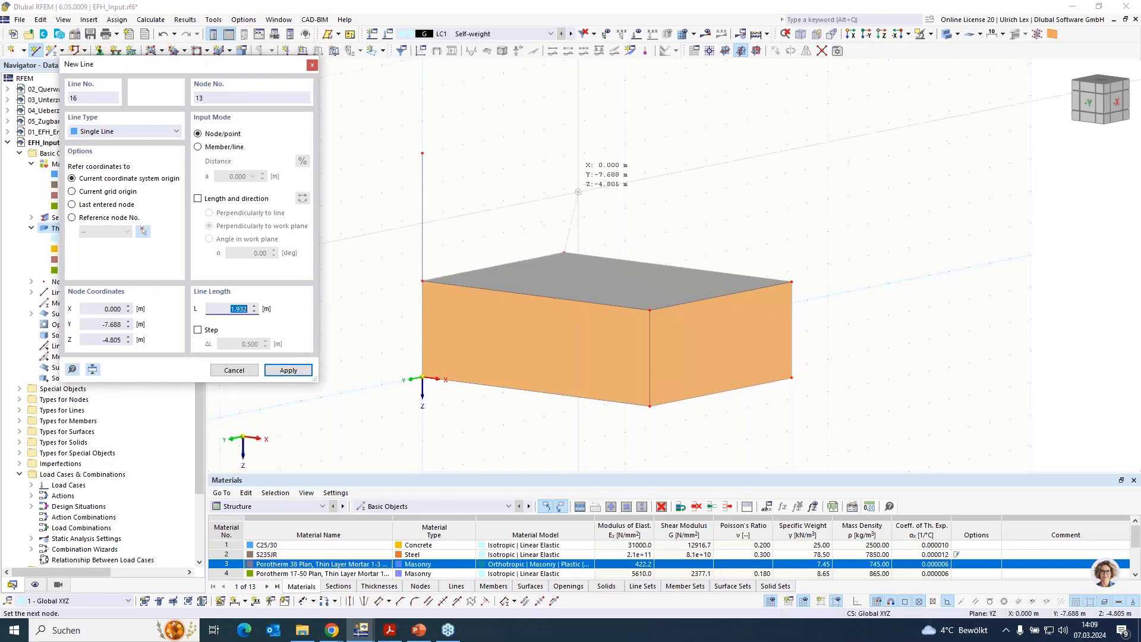
{"action": "left_click", "coordinate": [564, 156]}
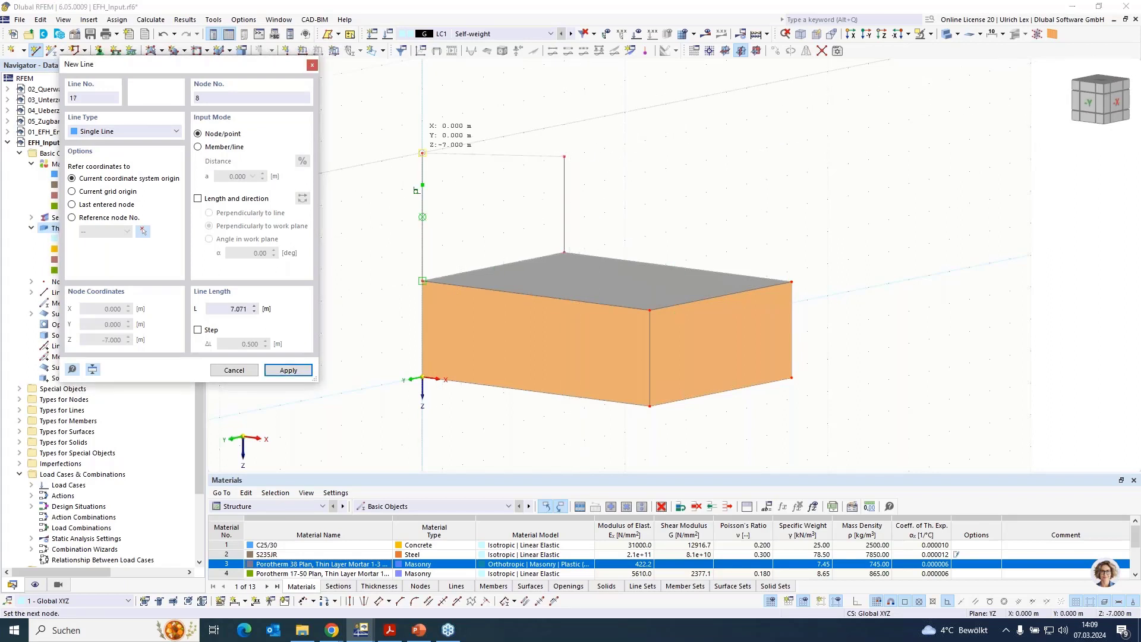
{"action": "left_click", "coordinate": [423, 154]}
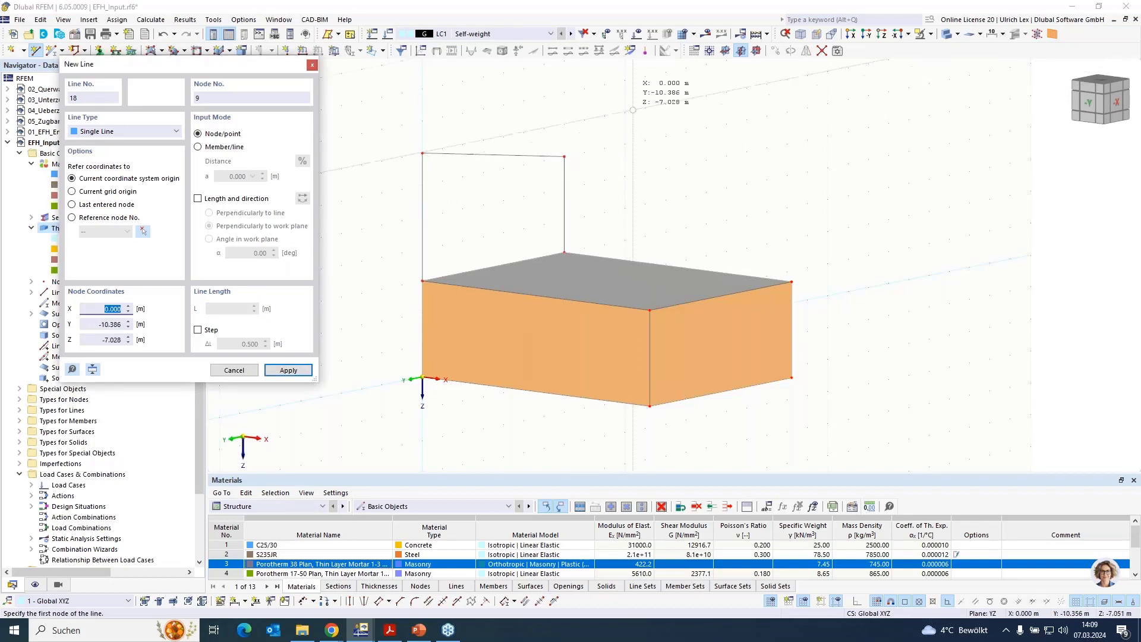
{"action": "key", "text": "Escape"}
Step: Create a wall surface from the new sloped outline, using the uniform 380 mm Porotherm 38 Plan thickness
{"action": "left_click", "coordinate": [162, 51]}
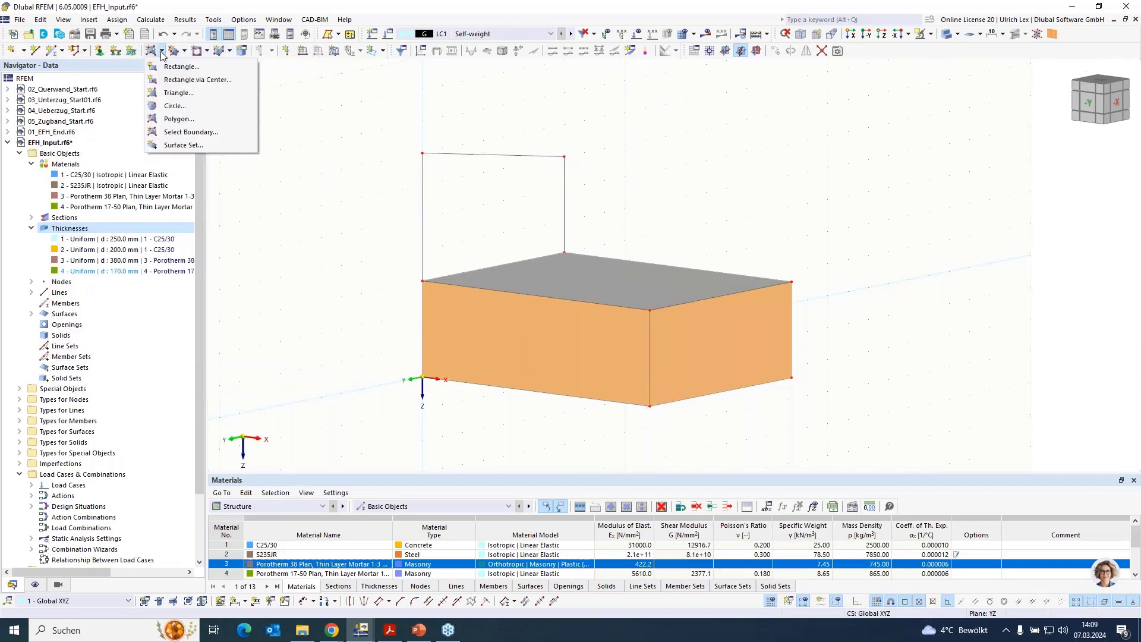
{"action": "left_click", "coordinate": [191, 133]}
{"action": "left_click", "coordinate": [349, 189]}
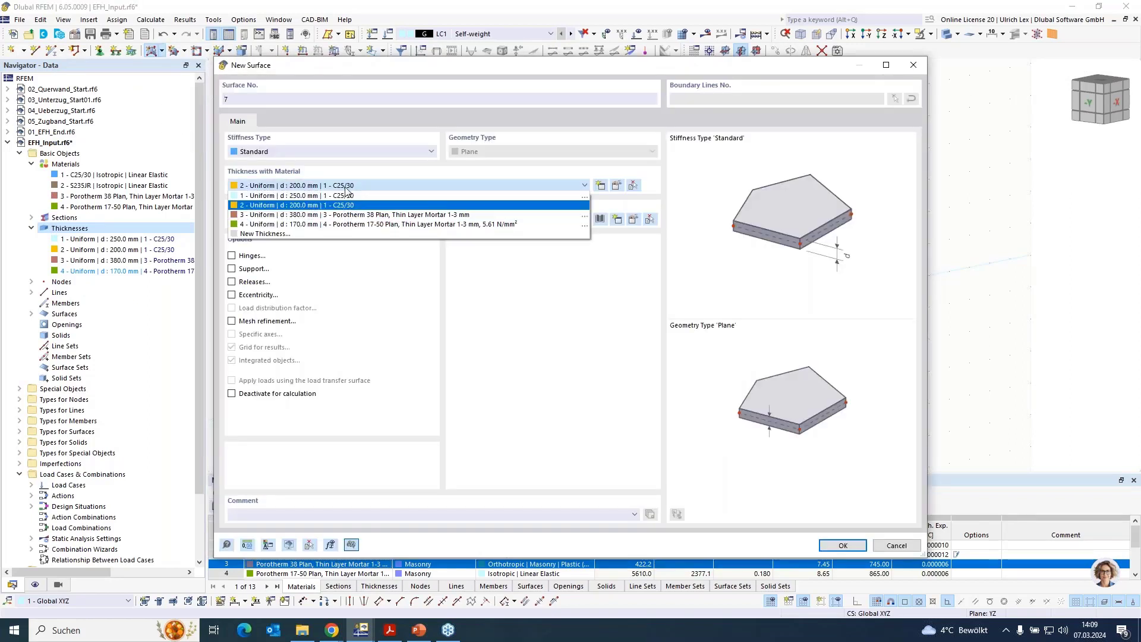
{"action": "left_click", "coordinate": [301, 217]}
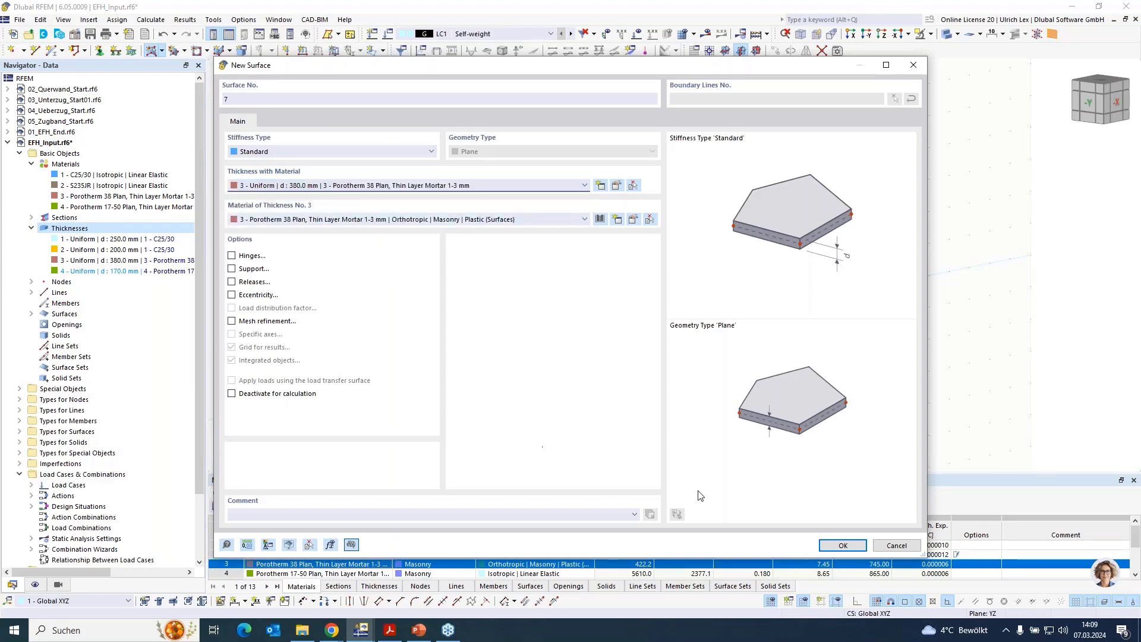
{"action": "left_click", "coordinate": [842, 545]}
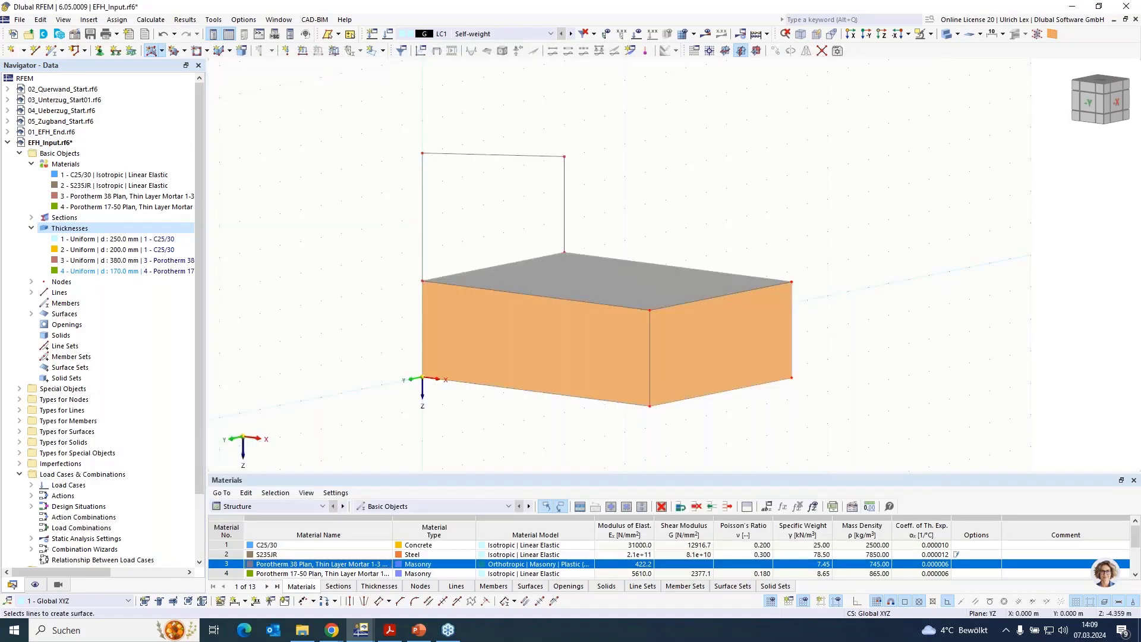
{"action": "left_click", "coordinate": [422, 233]}
{"action": "left_click", "coordinate": [466, 272]}
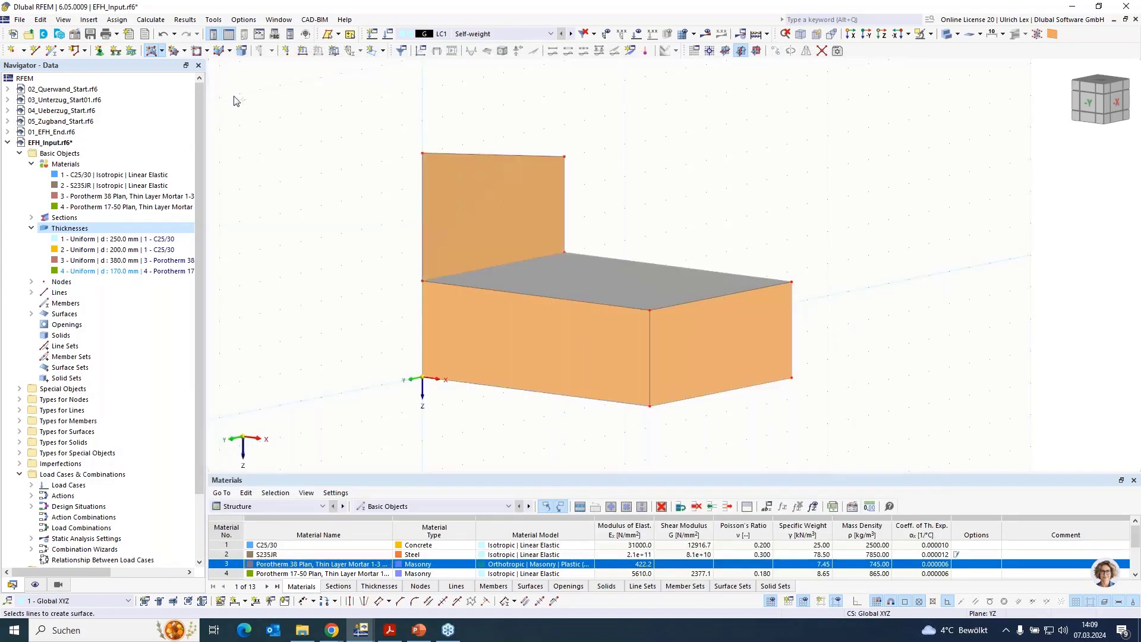
{"action": "key", "text": "Escape"}
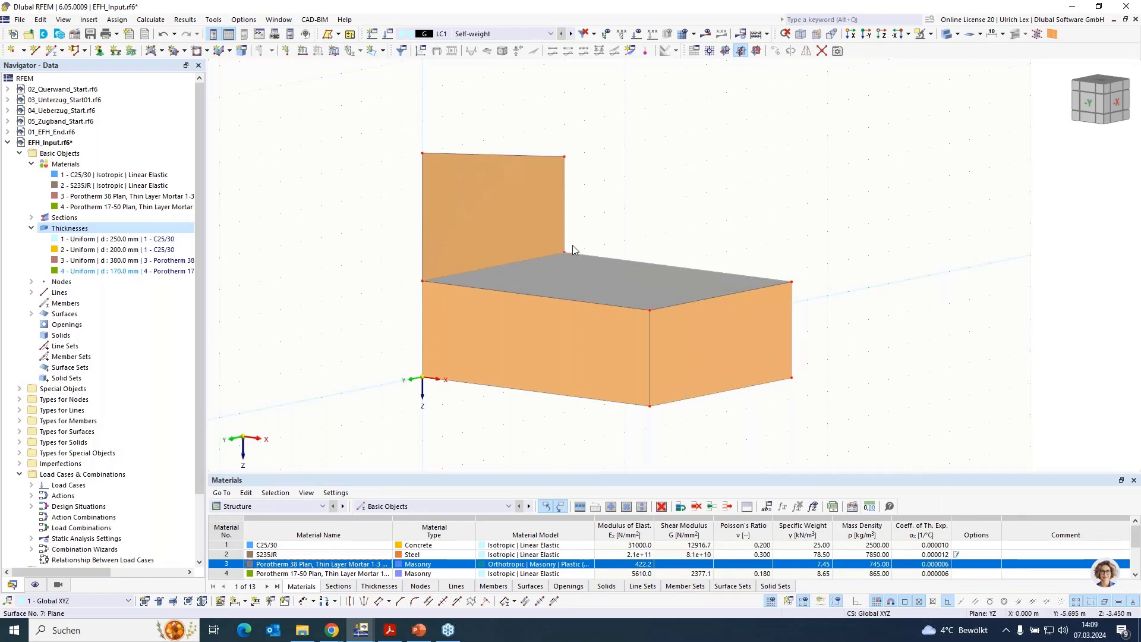
Step: Copy the upper sloped wall to the opposite ceiling edge and connect the top corners of both walls with two lines
{"action": "left_click_drag", "start_coordinate": [777, 274], "coordinate": [797, 286], "text": "ctrl"}
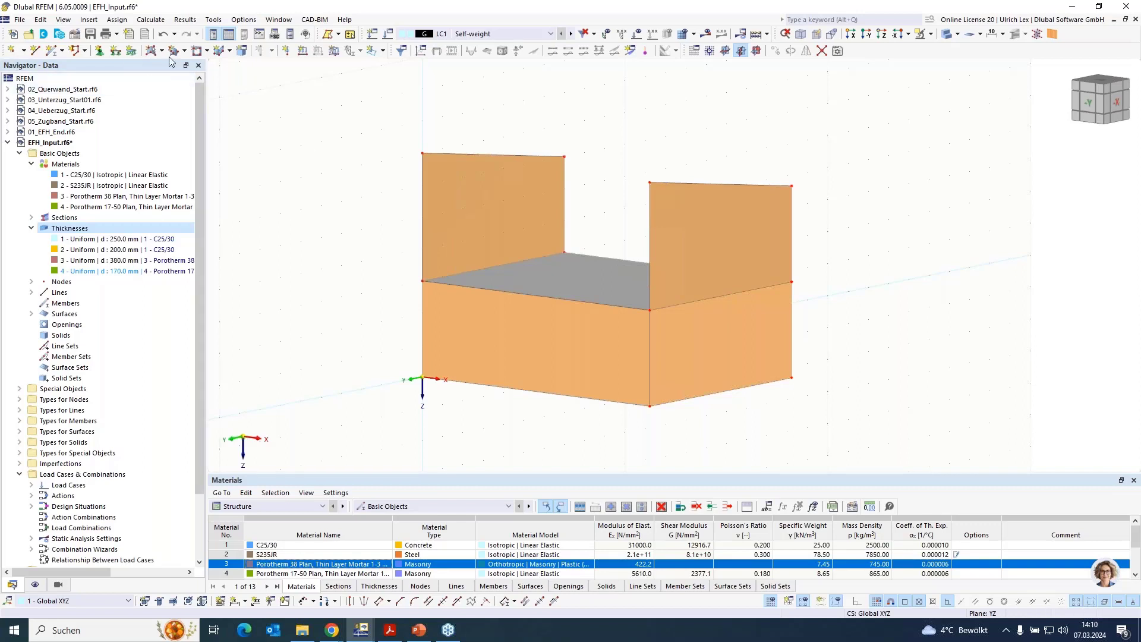
{"action": "left_click", "coordinate": [35, 50]}
{"action": "left_click", "coordinate": [791, 186]}
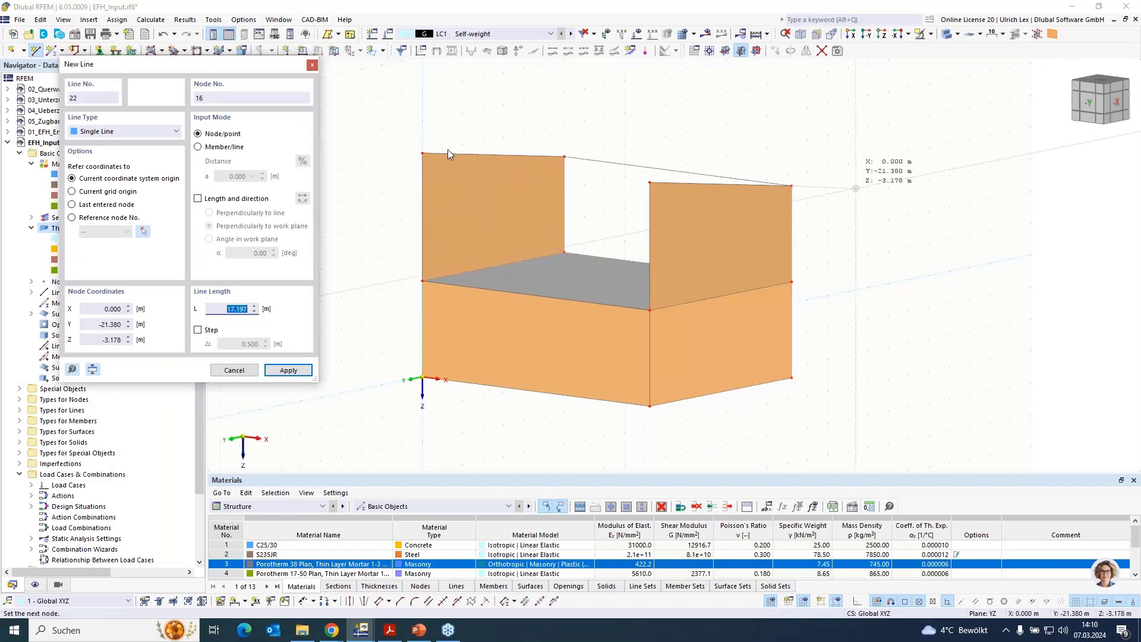
{"action": "left_click", "coordinate": [565, 157]}
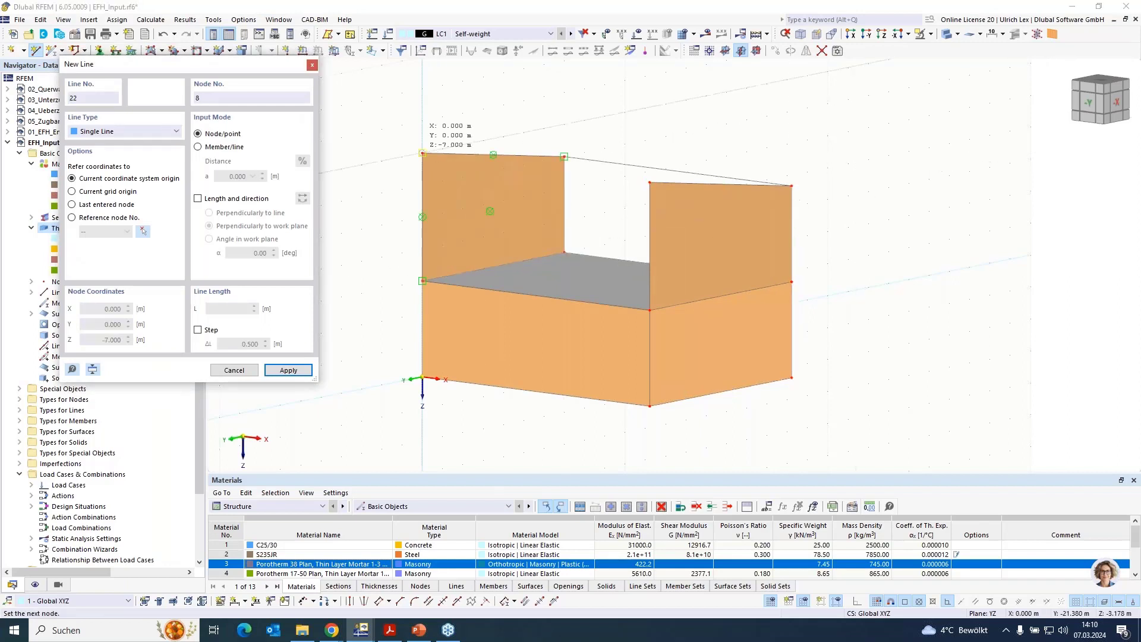
{"action": "left_click", "coordinate": [649, 183]}
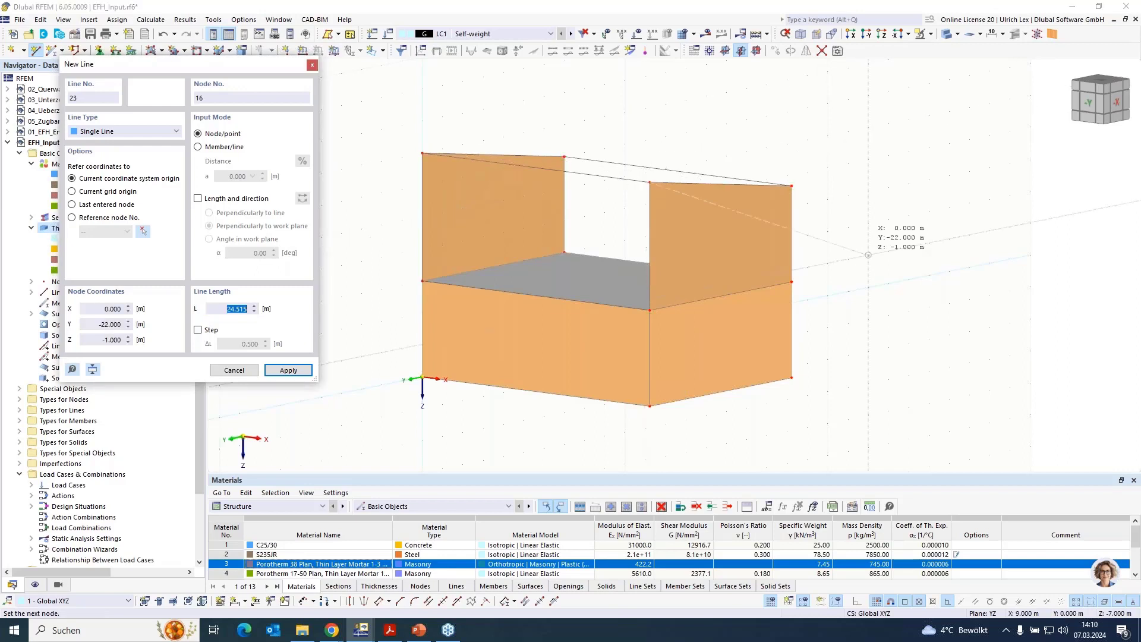
{"action": "key", "text": "Escape"}
{"action": "key", "text": "Escape"}
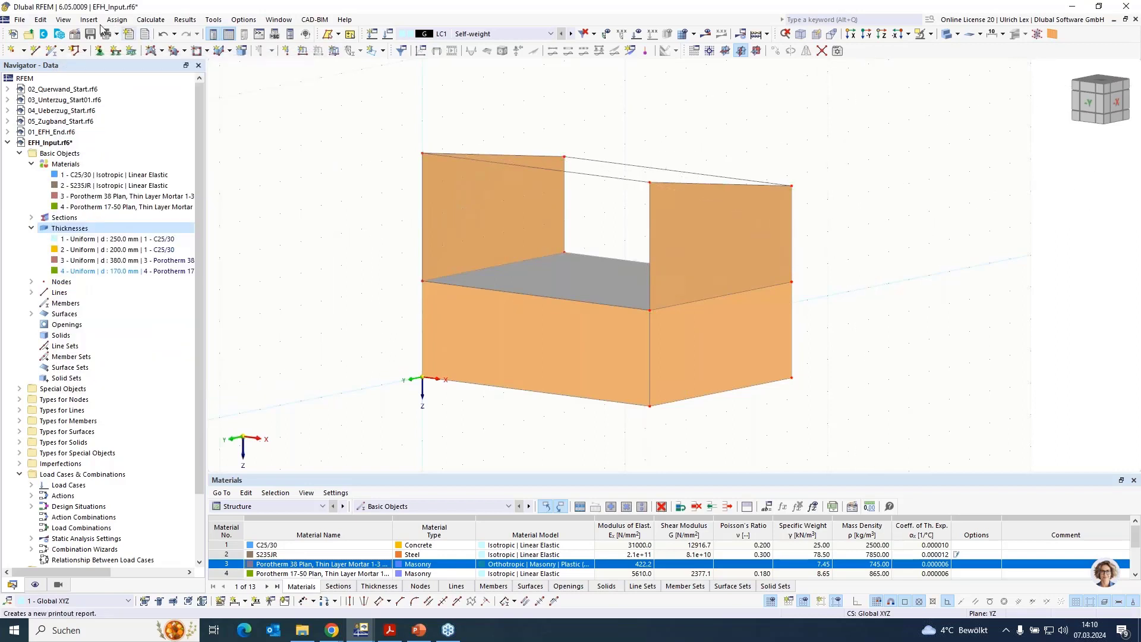
Step: Create the two remaining upper-storey wall surfaces by boundary selection, using the uniform 380 mm Porotherm 38 Plan thickness
{"action": "left_click", "coordinate": [161, 52]}
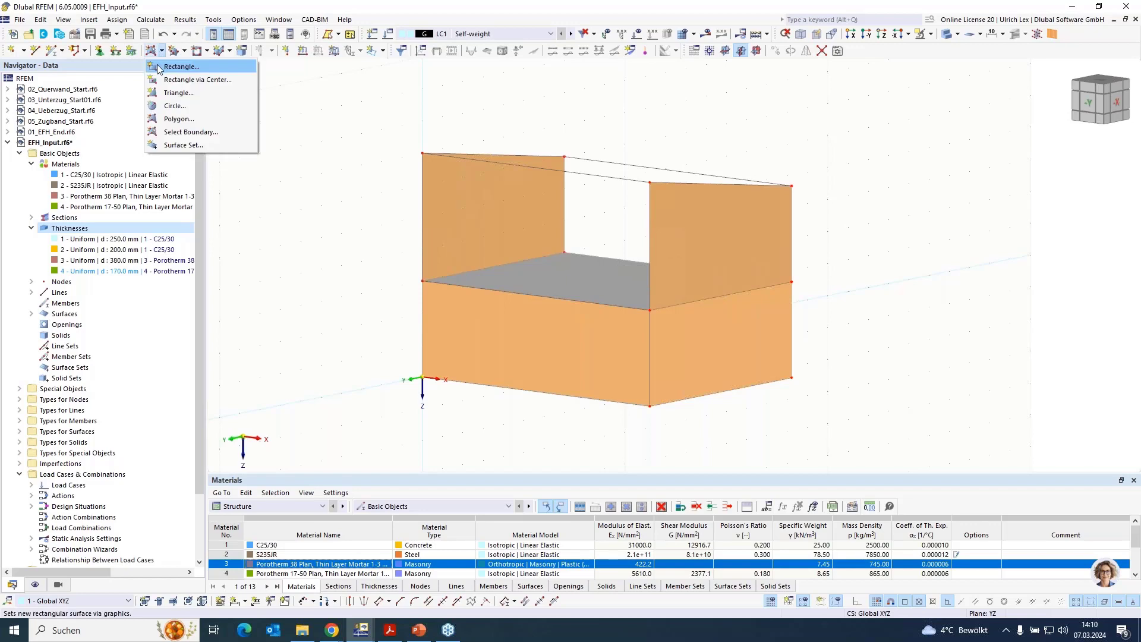
{"action": "left_click", "coordinate": [189, 132]}
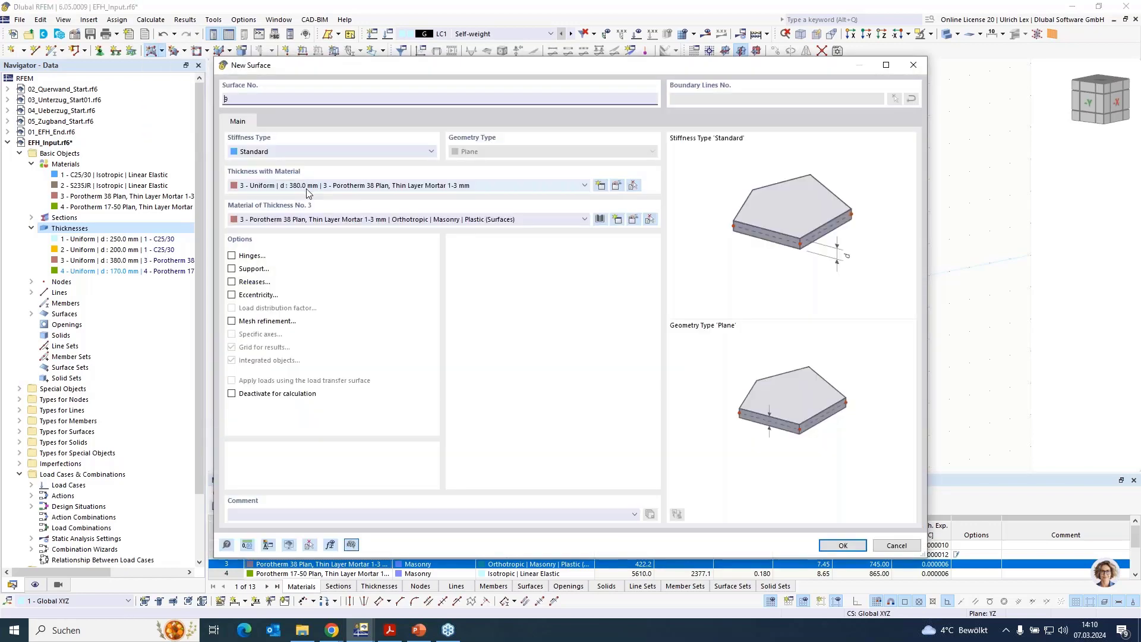
{"action": "left_click", "coordinate": [843, 545]}
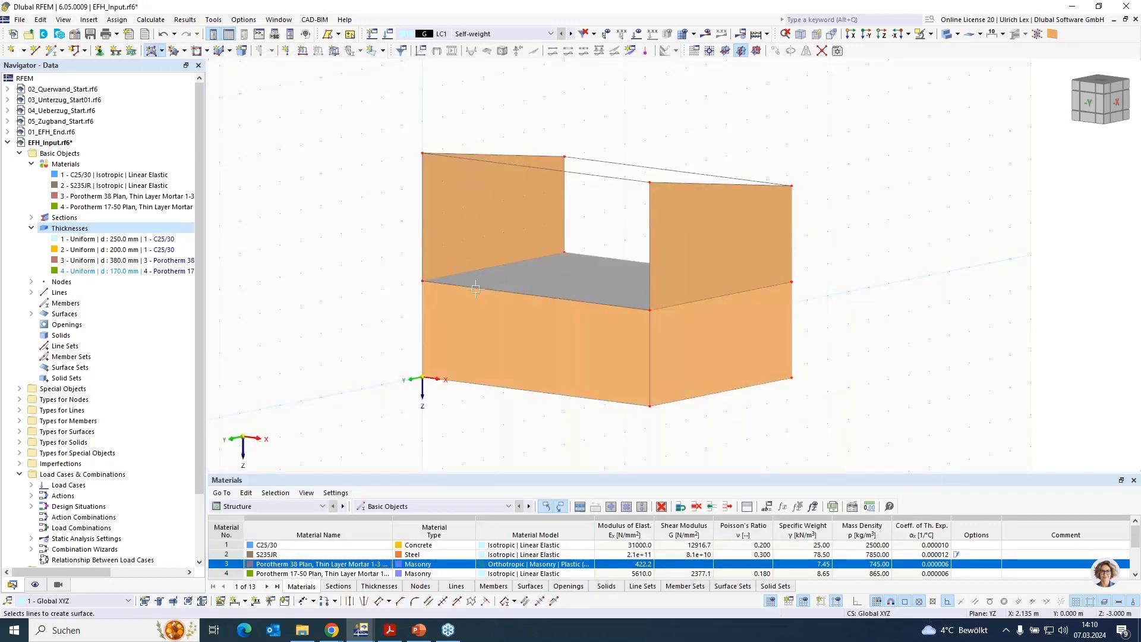
{"action": "left_click", "coordinate": [423, 241]}
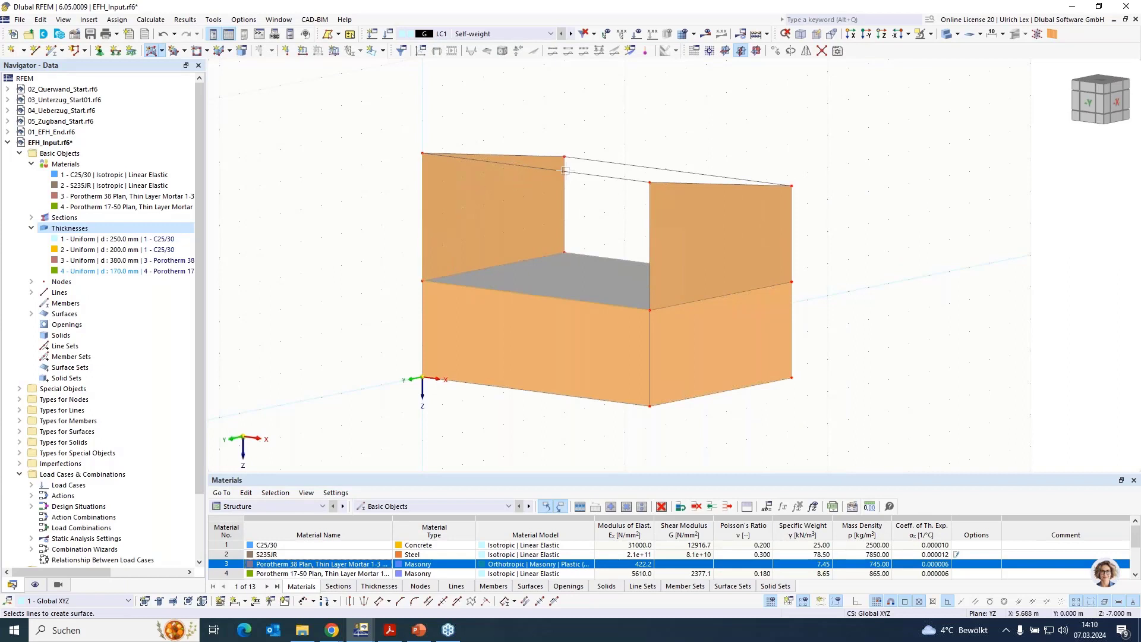
{"action": "left_click", "coordinate": [545, 169]}
{"action": "left_click", "coordinate": [650, 232]}
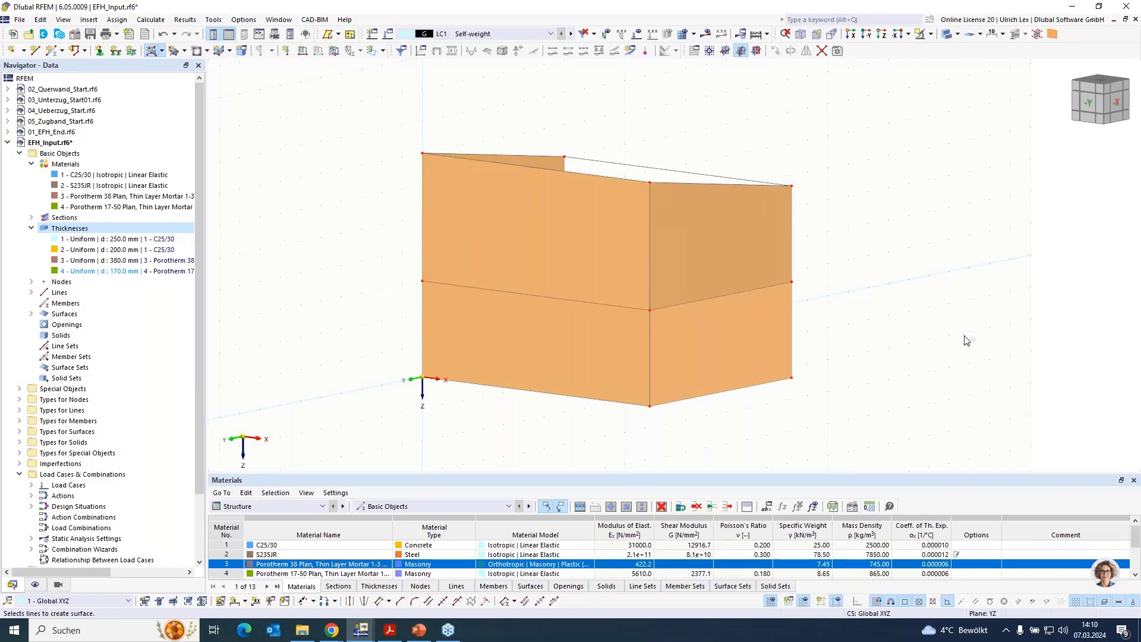
{"action": "middle_click_drag", "start_coordinate": [832, 352], "coordinate": [702, 346], "text": "ctrl"}
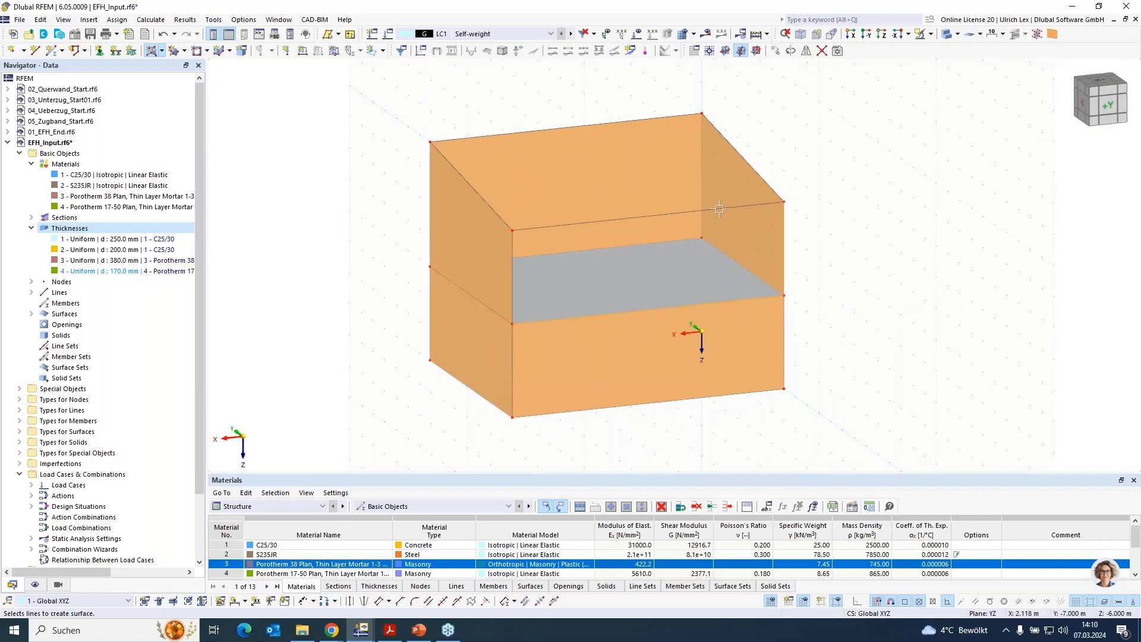
{"action": "left_click", "coordinate": [512, 265]}
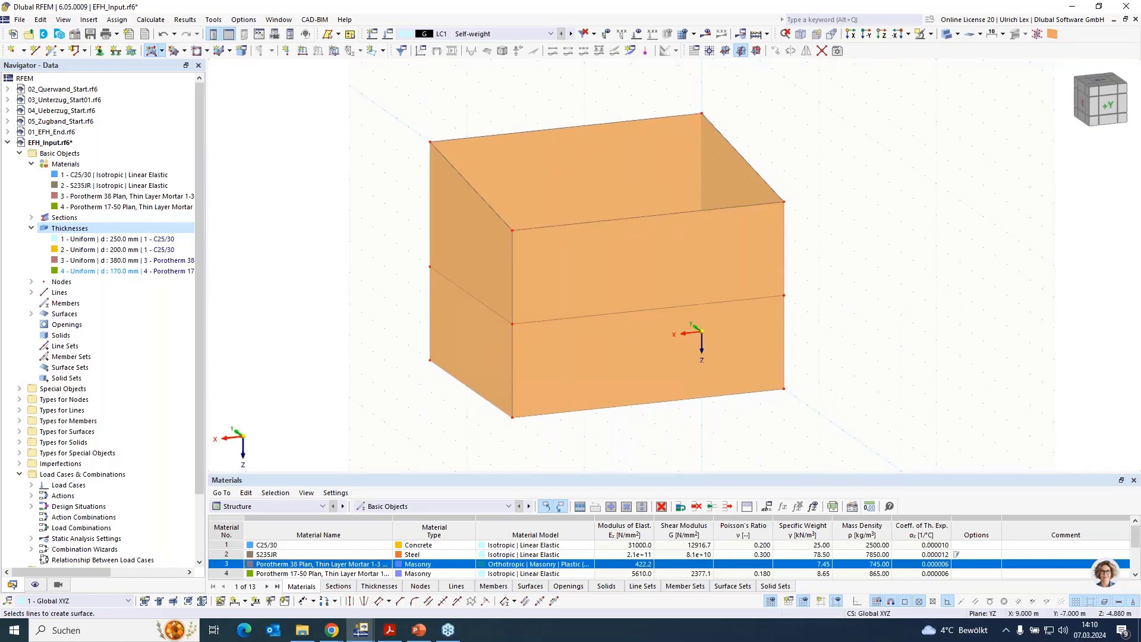
Step: Isolate the lower storey by limiting visibility to its selected and related objects
{"action": "middle_click_drag", "start_coordinate": [370, 369], "coordinate": [568, 357], "text": "ctrl"}
{"action": "middle_click_drag", "start_coordinate": [418, 279], "coordinate": [641, 381], "text": "ctrl"}
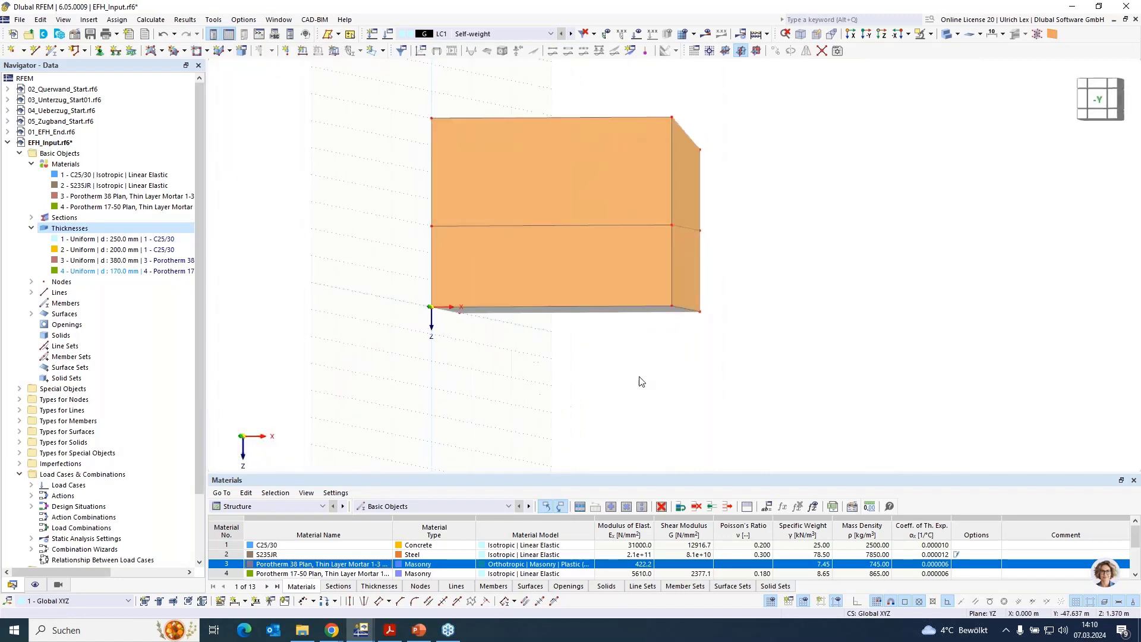
{"action": "left_click_drag", "start_coordinate": [750, 383], "coordinate": [384, 226]}
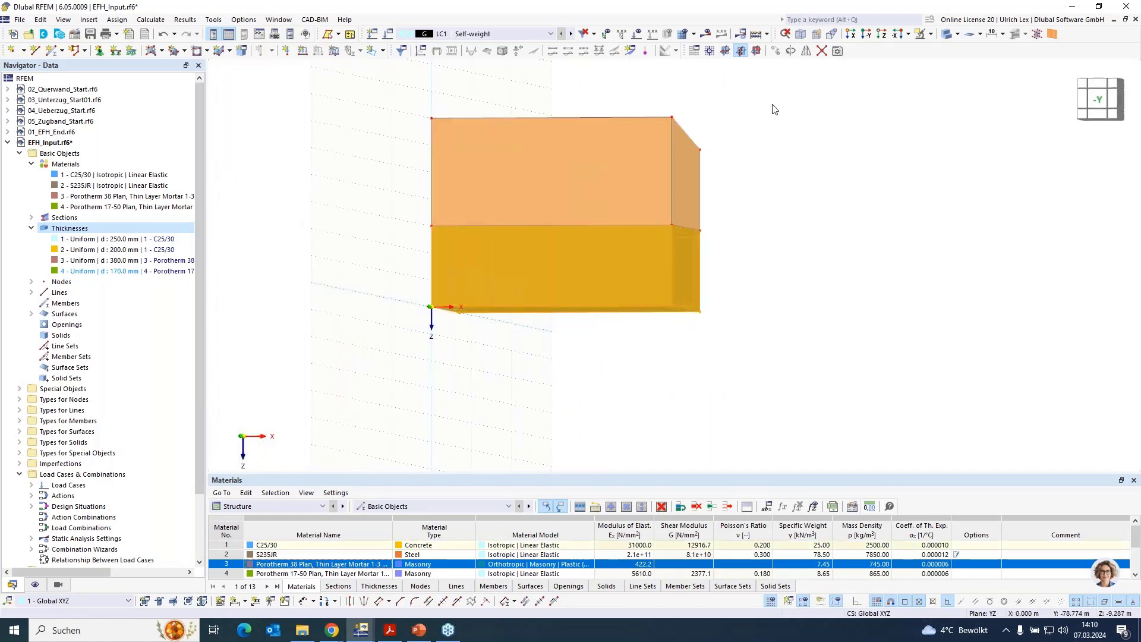
{"action": "left_click", "coordinate": [930, 35]}
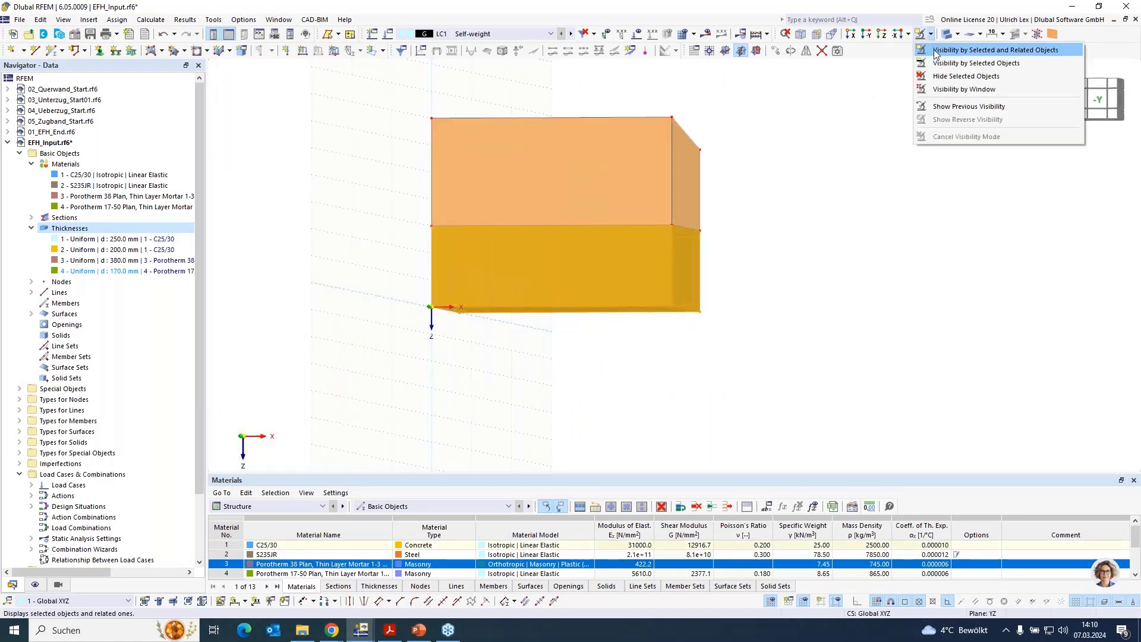
{"action": "left_click", "coordinate": [963, 48]}
{"action": "middle_click_drag", "start_coordinate": [835, 144], "coordinate": [769, 216], "text": "ctrl"}
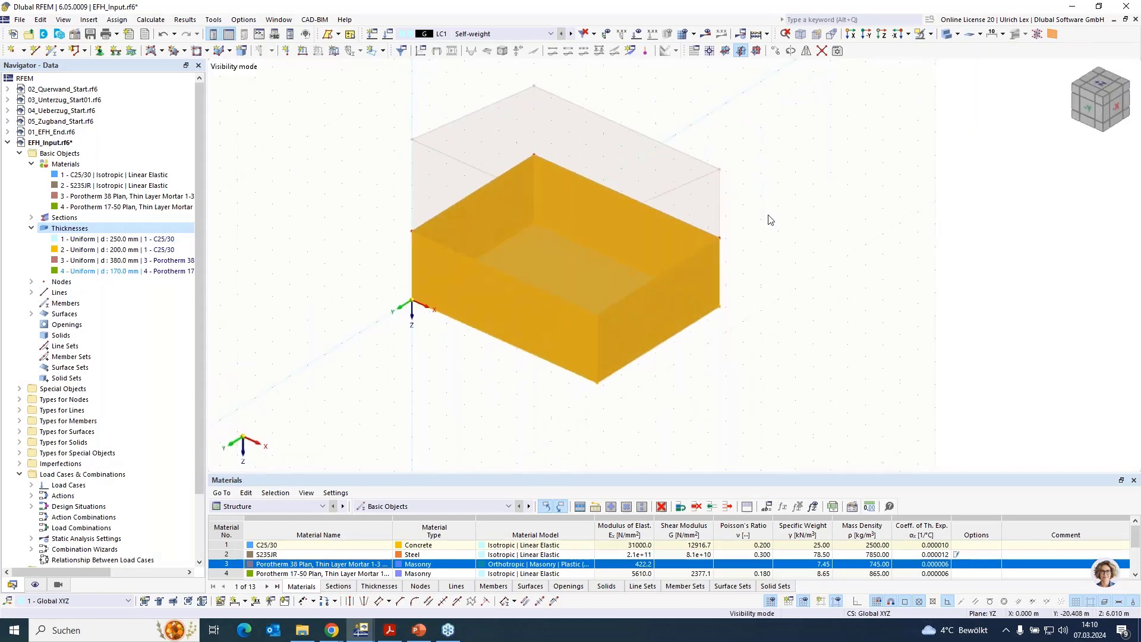
Step: Switch to the XY work plane and wireframe display, and draw a 7 m line across the floor slab at X = 5 m
{"action": "left_click", "coordinate": [725, 50]}
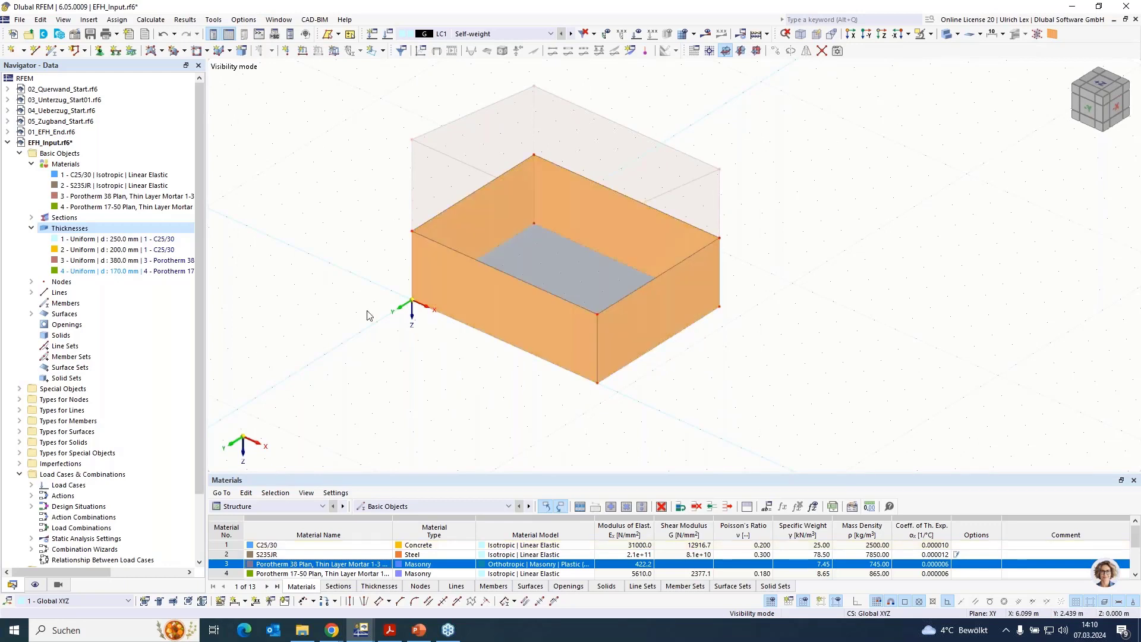
{"action": "left_click", "coordinate": [947, 35]}
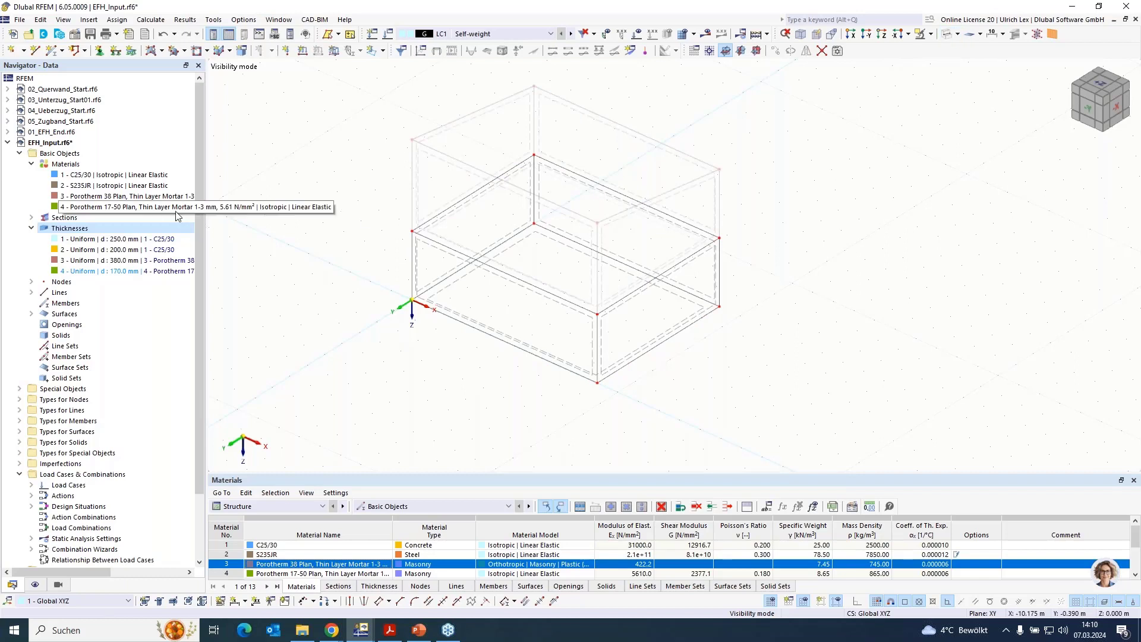
{"action": "left_click", "coordinate": [35, 50]}
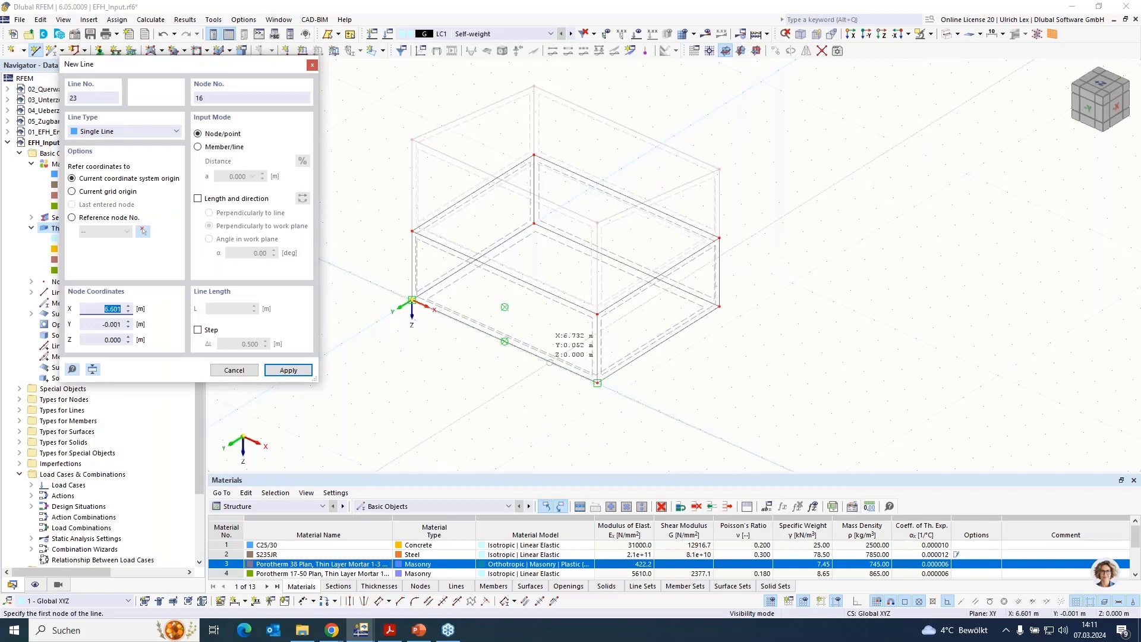
{"action": "left_click", "coordinate": [505, 340]}
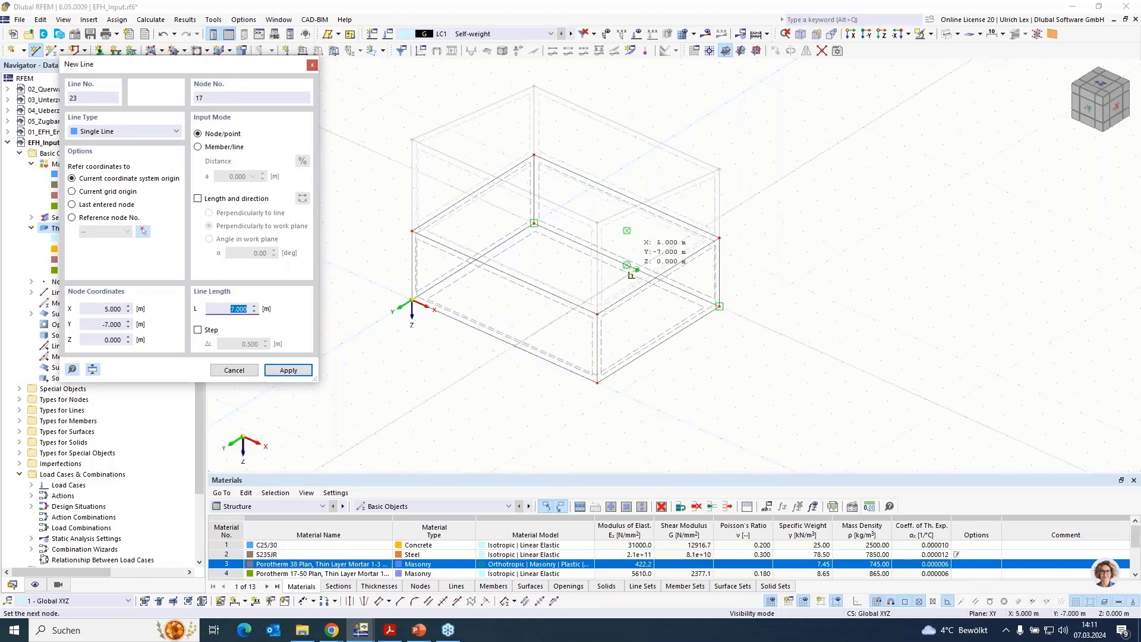
{"action": "left_click", "coordinate": [631, 274]}
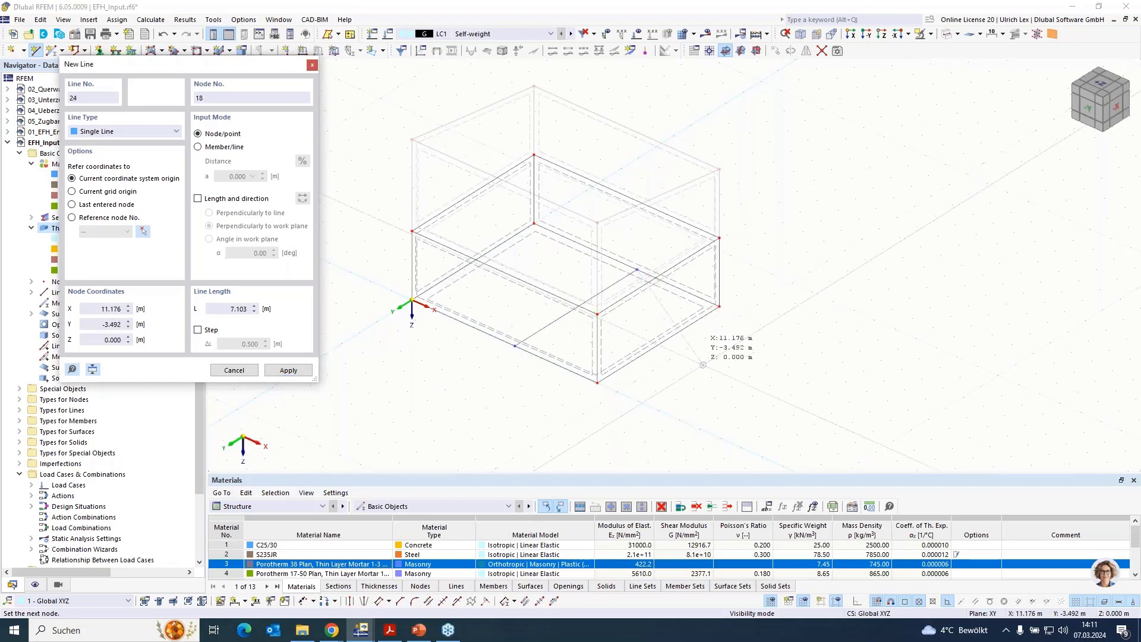
{"action": "right_click", "coordinate": [634, 391]}
{"action": "scroll", "coordinate": [516, 334], "scroll_direction": "up", "scroll_amount": 1}
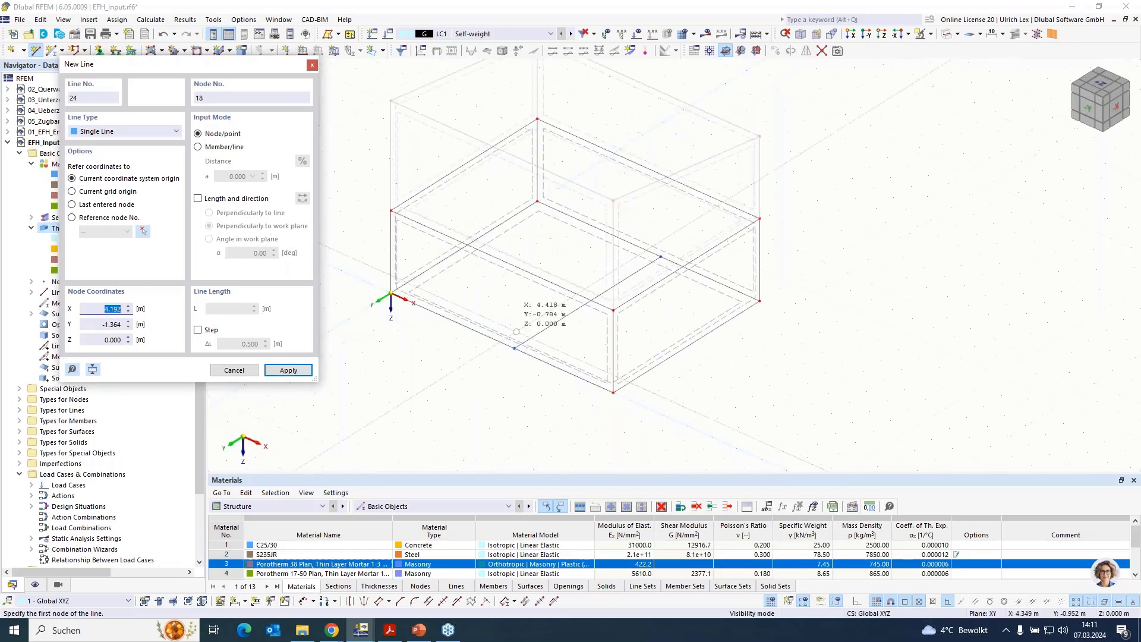
Step: Switch to the XZ work plane and draw a 3 m vertical line from the floor line's front end to the ceiling edge at X = 5 m
{"action": "left_click", "coordinate": [757, 52]}
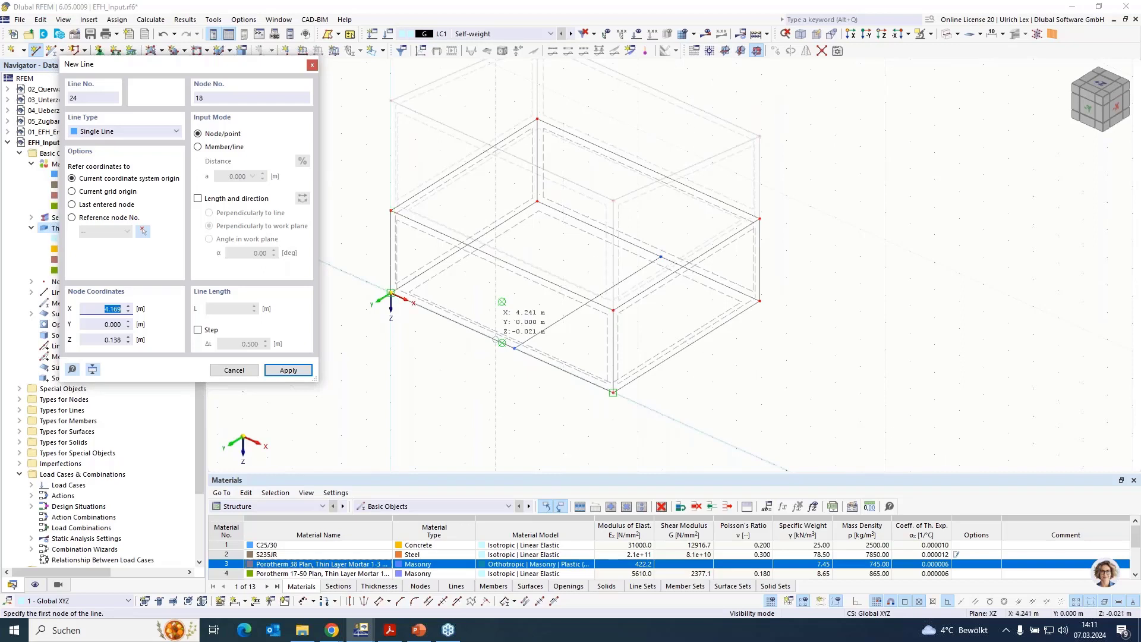
{"action": "left_click", "coordinate": [520, 314]}
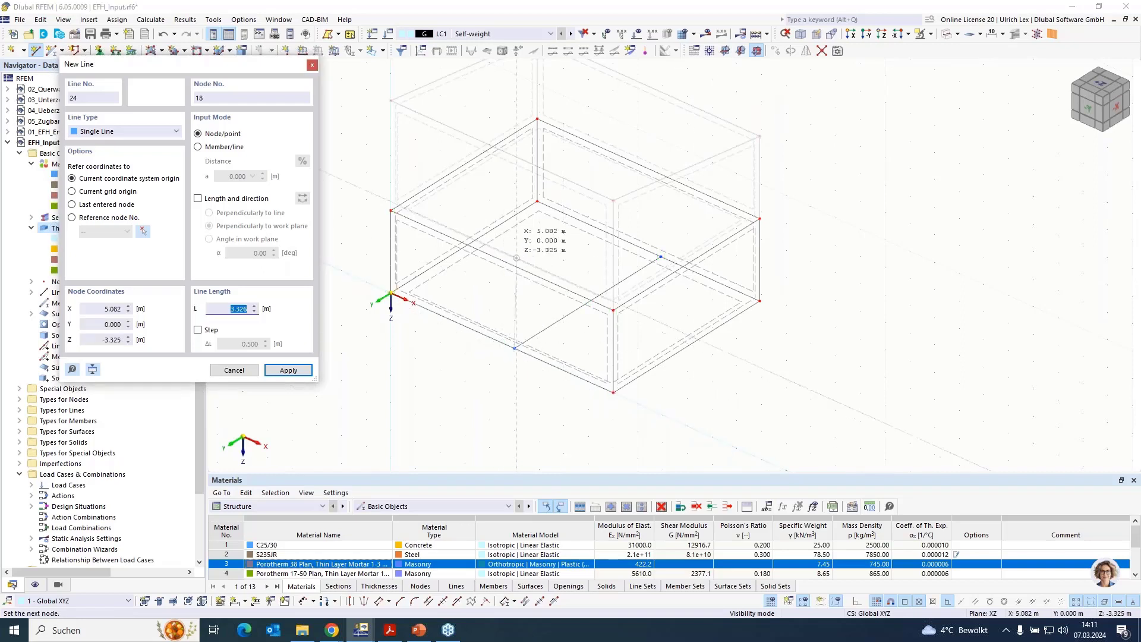
{"action": "left_click", "coordinate": [515, 266]}
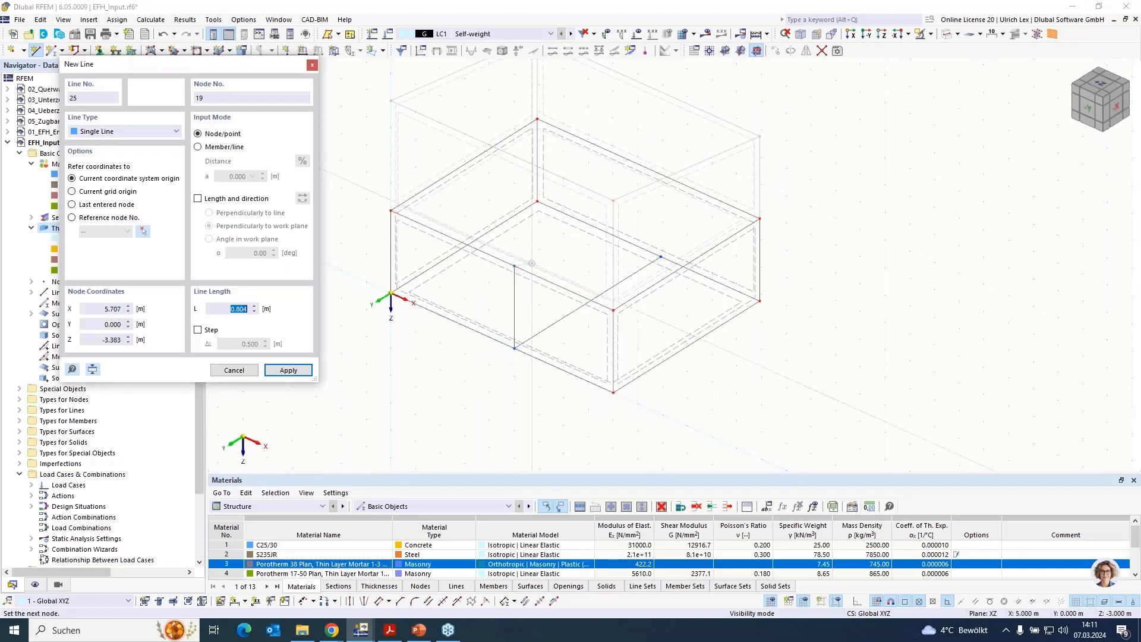
{"action": "key", "text": "Escape"}
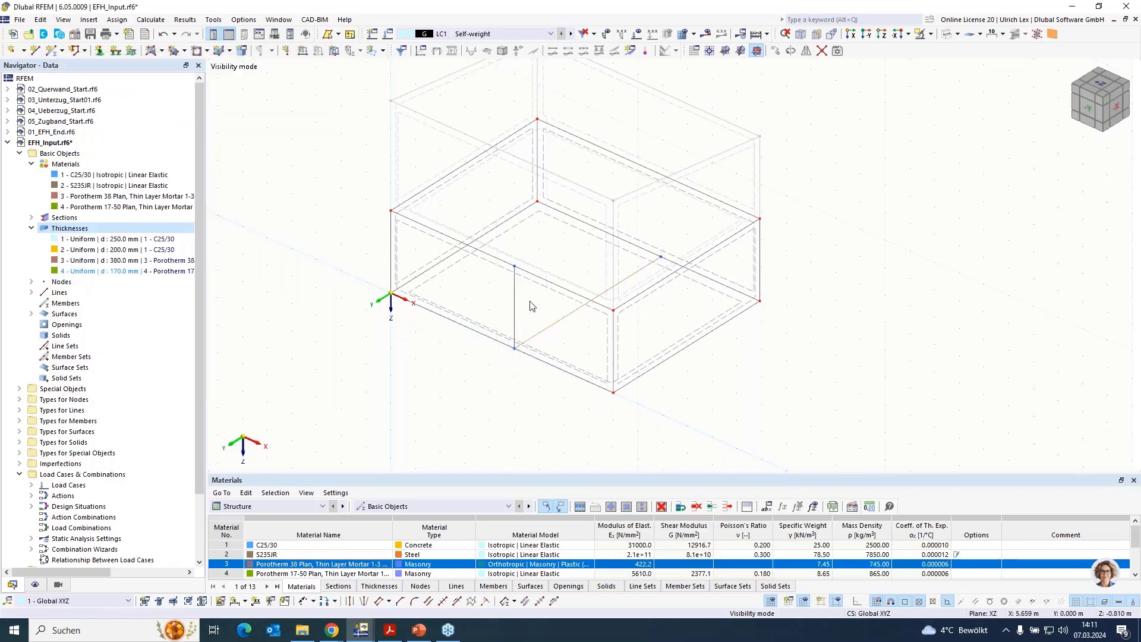
Step: Copy the 7 m floor line up to the ceiling and the 3 m vertical line to the floor line's far end
{"action": "left_click", "coordinate": [515, 268]}
{"action": "left_click_drag", "start_coordinate": [516, 266], "coordinate": [515, 267], "text": "ctrl"}
{"action": "left_click_drag", "start_coordinate": [654, 256], "coordinate": [661, 257], "text": "ctrl"}
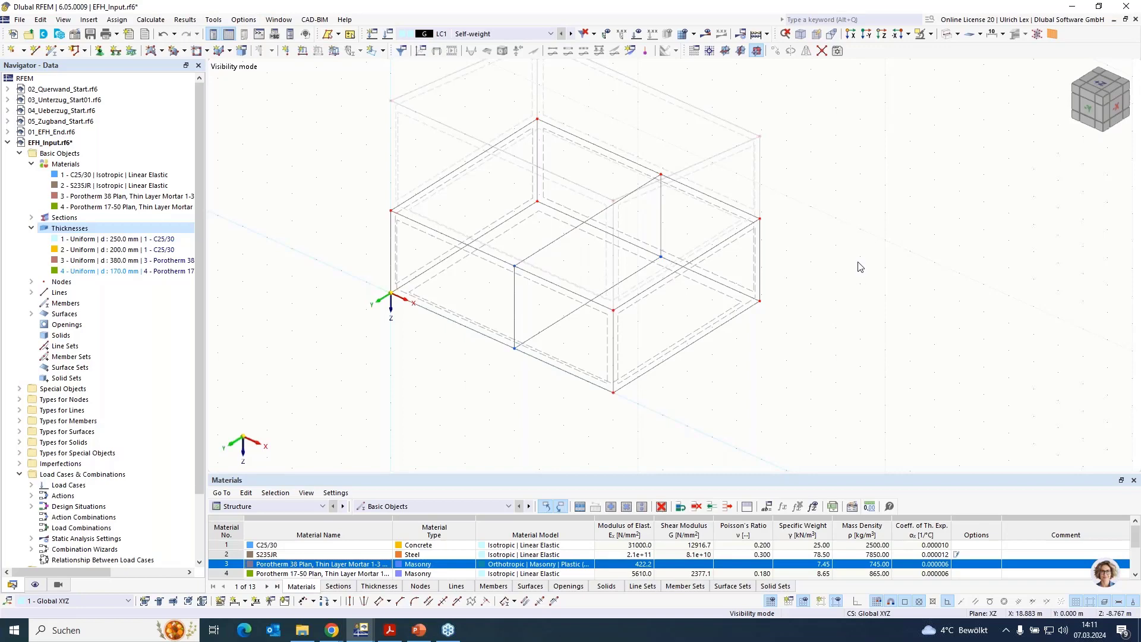
Step: Cancel the visibility mode to show the whole two-storey building again
{"action": "scroll", "coordinate": [767, 378], "scroll_direction": "down", "scroll_amount": 1}
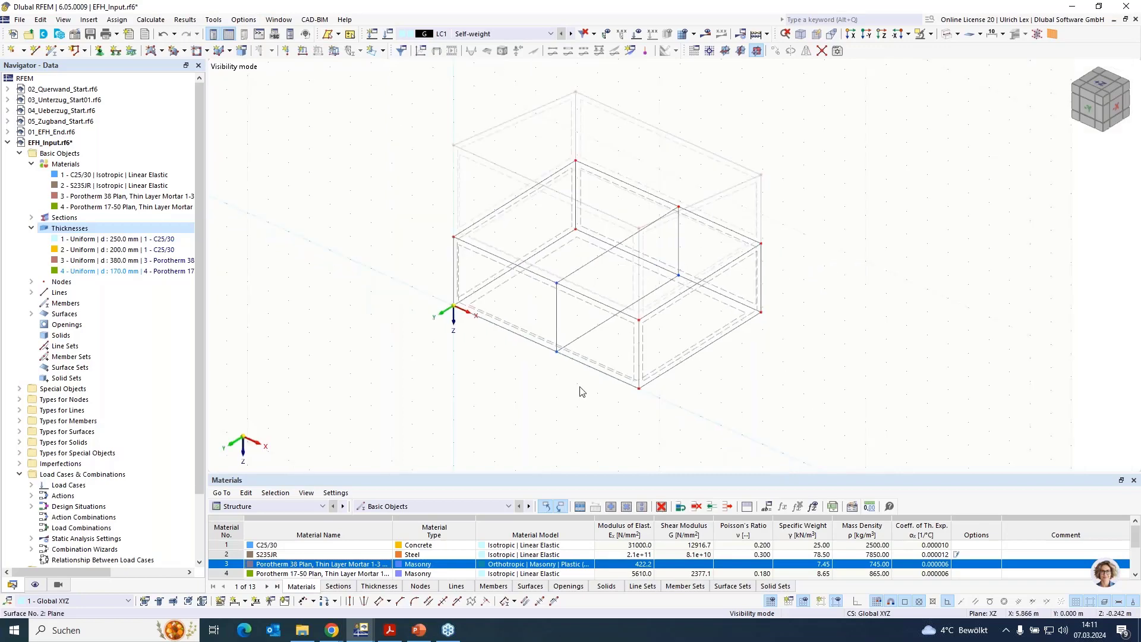
{"action": "scroll", "coordinate": [575, 370], "scroll_direction": "down", "scroll_amount": 1}
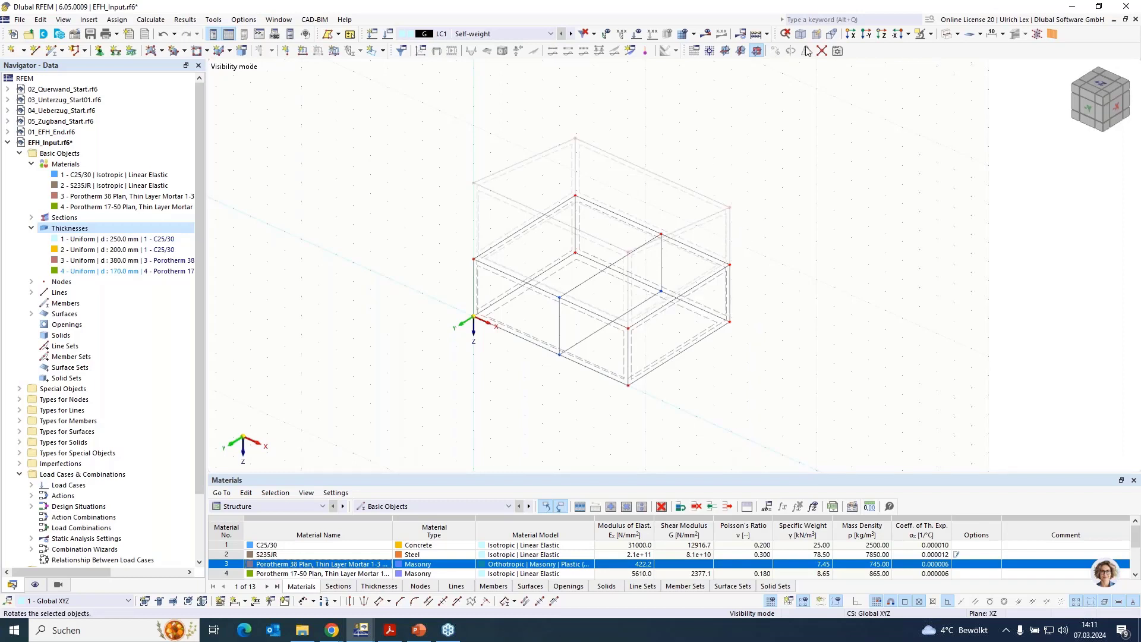
{"action": "left_click", "coordinate": [931, 34]}
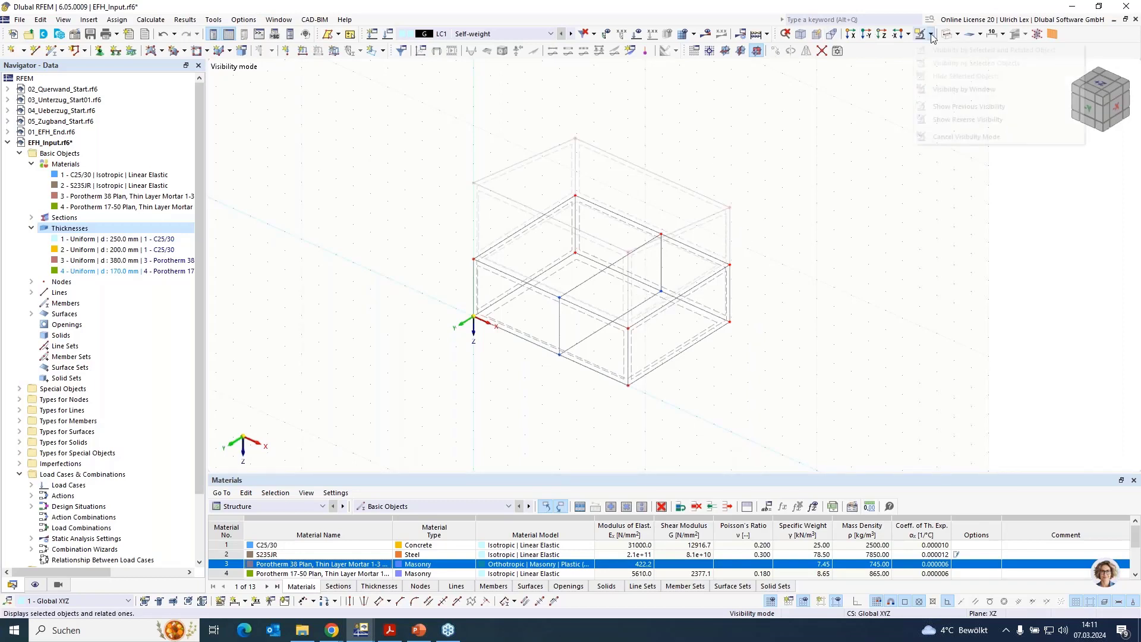
{"action": "left_click", "coordinate": [947, 137]}
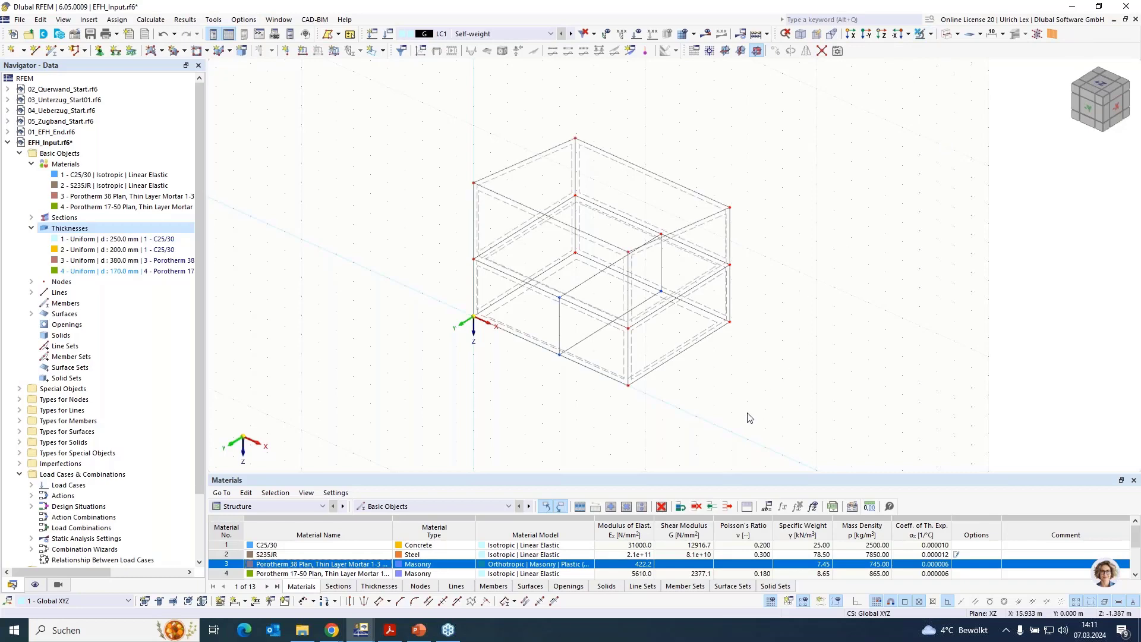
Step: Draw upper-storey vertical lines from both ends of the ceiling line to the wall tops at X = 5 m and connect their top ends
{"action": "middle_click_drag", "start_coordinate": [748, 420], "coordinate": [763, 375], "text": "ctrl"}
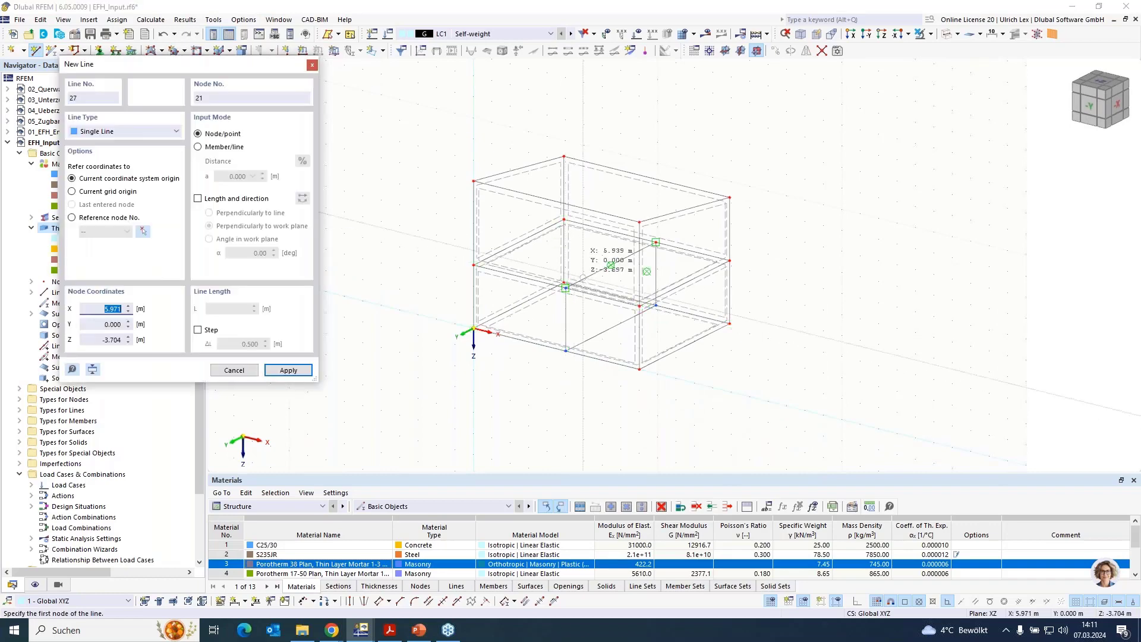
{"action": "left_click", "coordinate": [606, 264]}
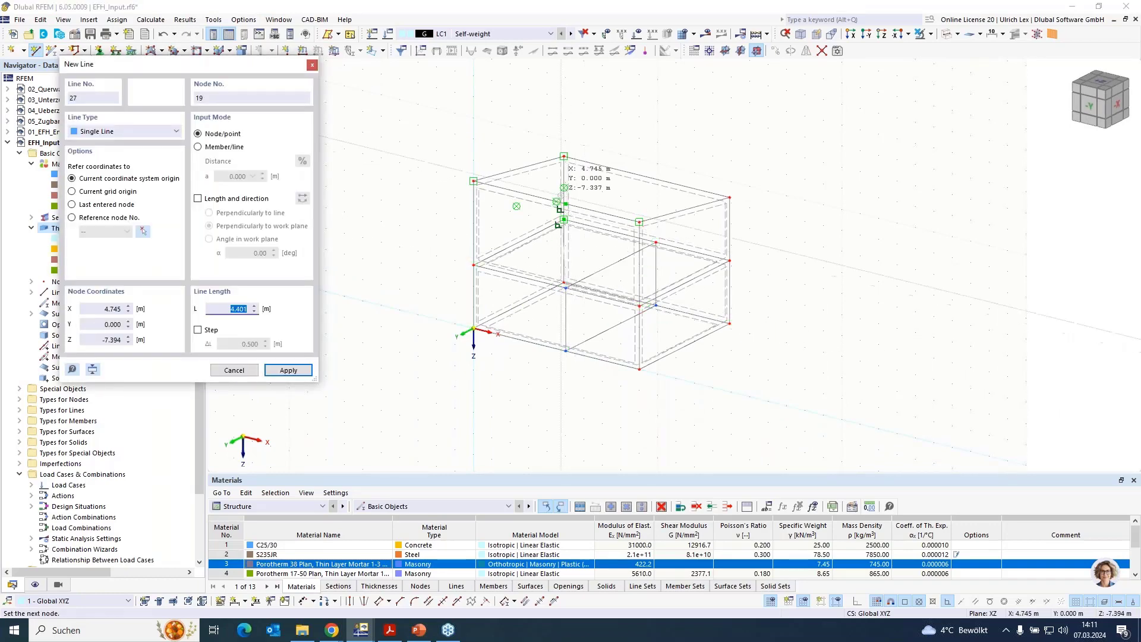
{"action": "scroll", "coordinate": [561, 195], "scroll_direction": "up", "scroll_amount": 5}
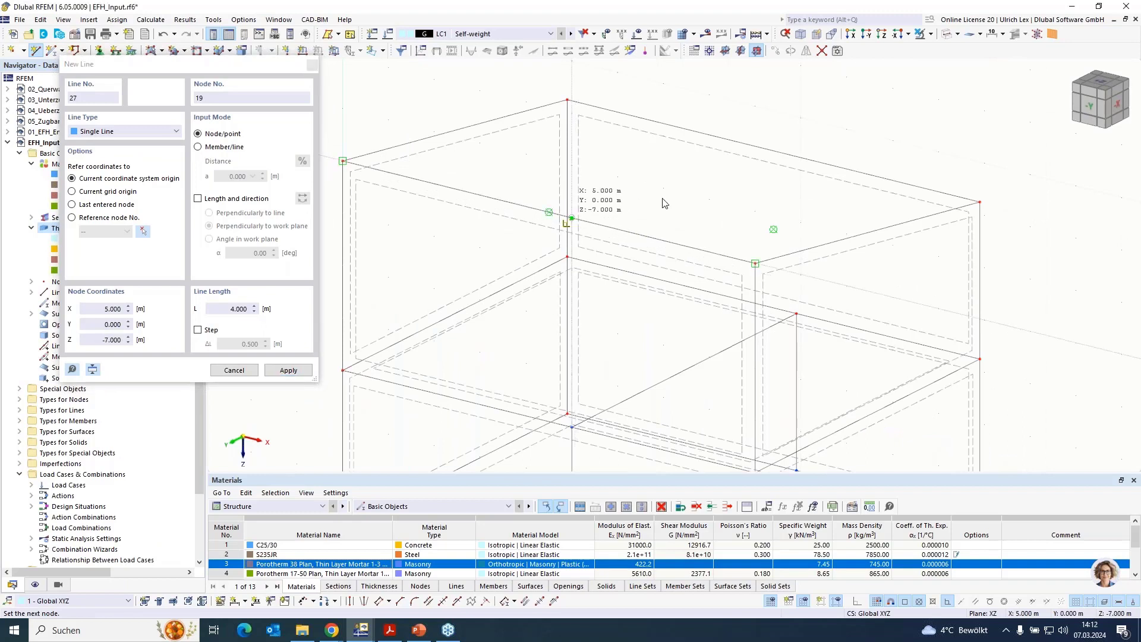
{"action": "left_click", "coordinate": [663, 199]}
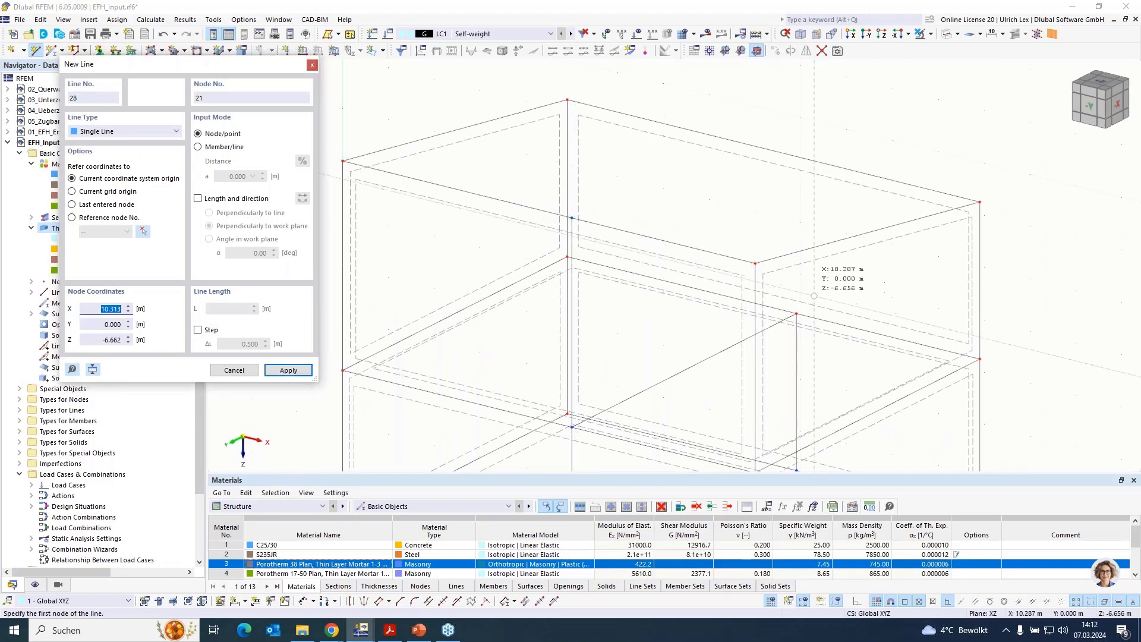
{"action": "left_click", "coordinate": [773, 230]}
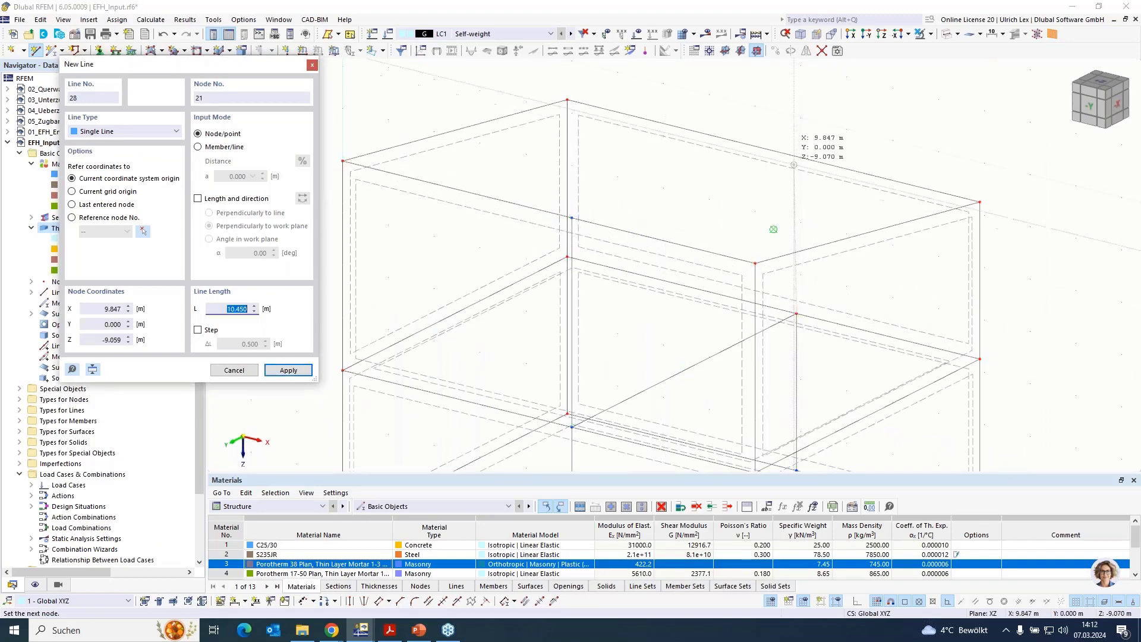
{"action": "left_click", "coordinate": [796, 157]}
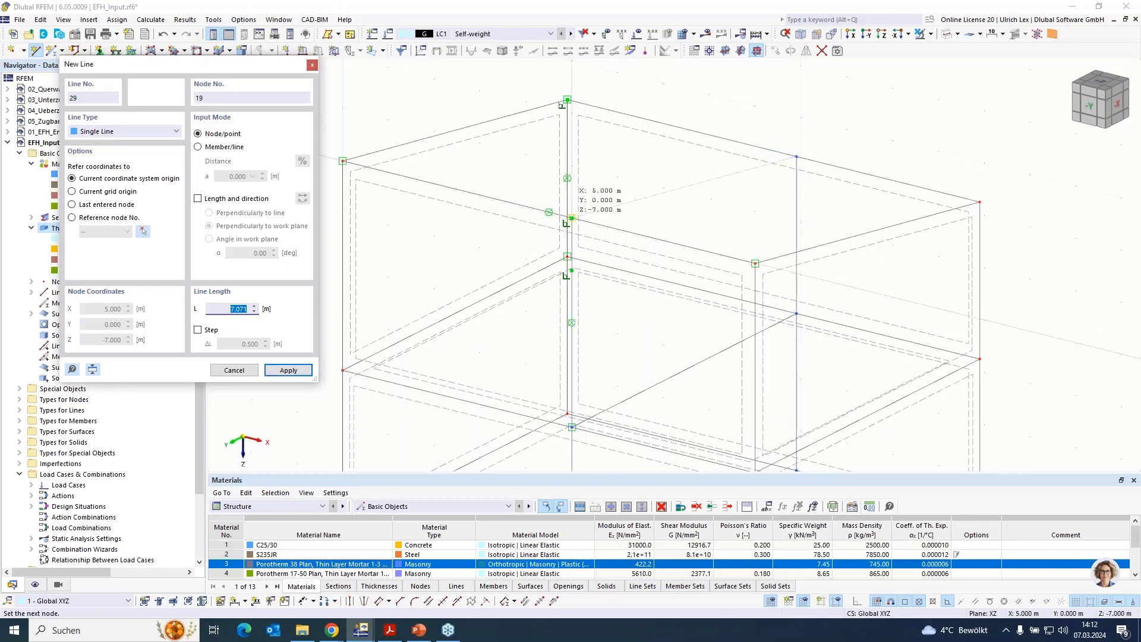
{"action": "left_click", "coordinate": [571, 218]}
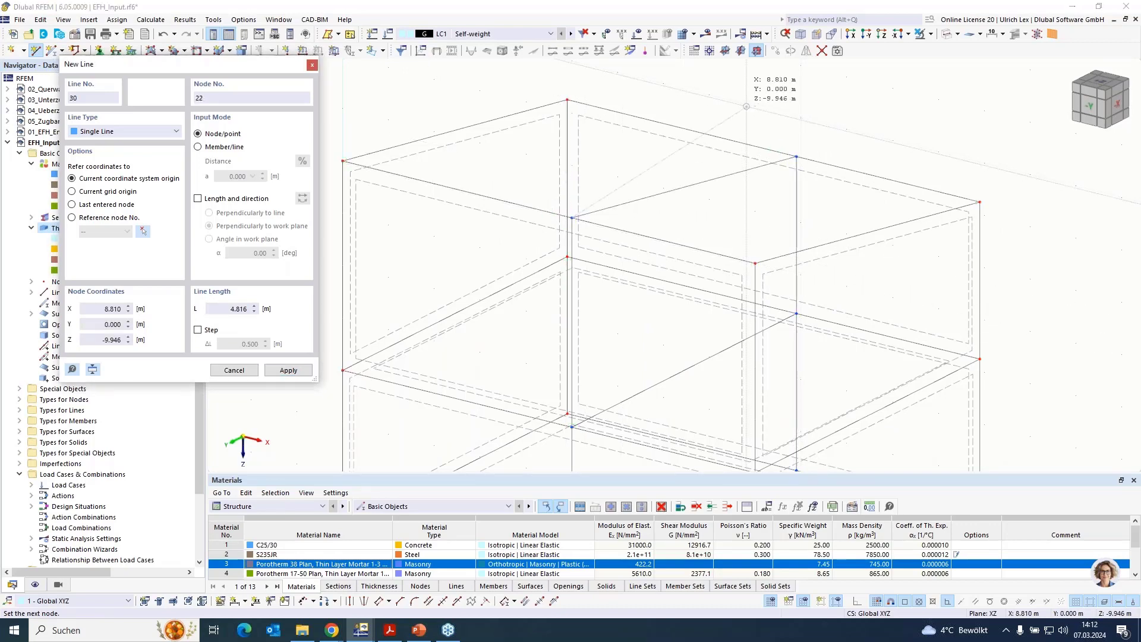
{"action": "right_click", "coordinate": [692, 89]}
Step: Switch to the XY work plane and draw a 5 m ceiling line at Y = -3.5 m from the interior wall line's midpoint to the outer wall
{"action": "scroll", "coordinate": [692, 90], "scroll_direction": "down", "scroll_amount": 3}
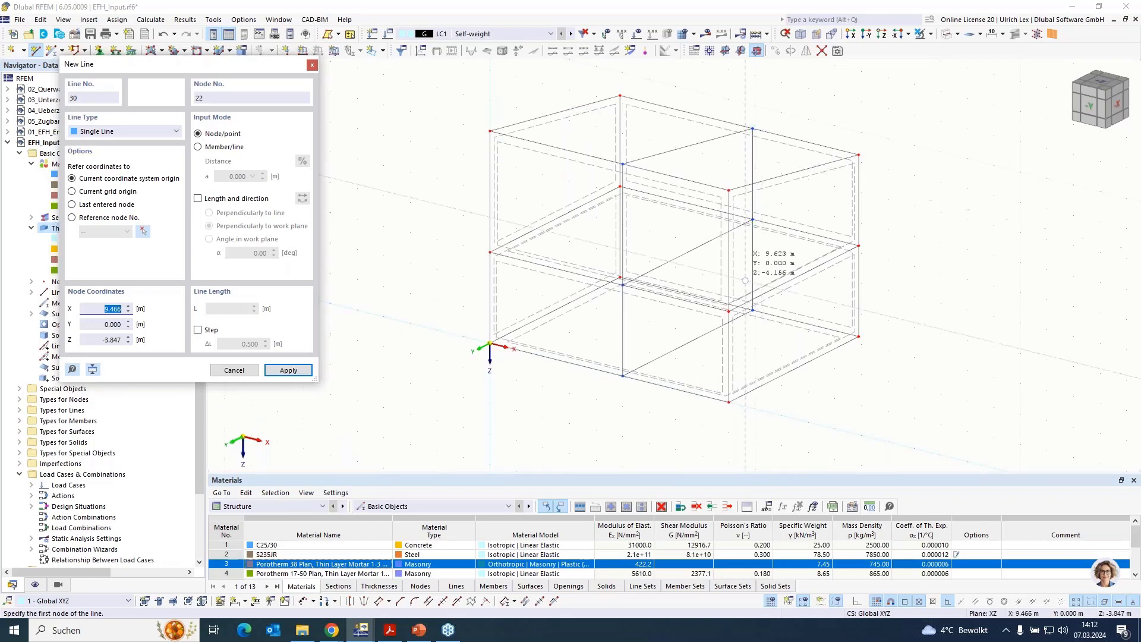
{"action": "scroll", "coordinate": [758, 318], "scroll_direction": "up", "scroll_amount": 1}
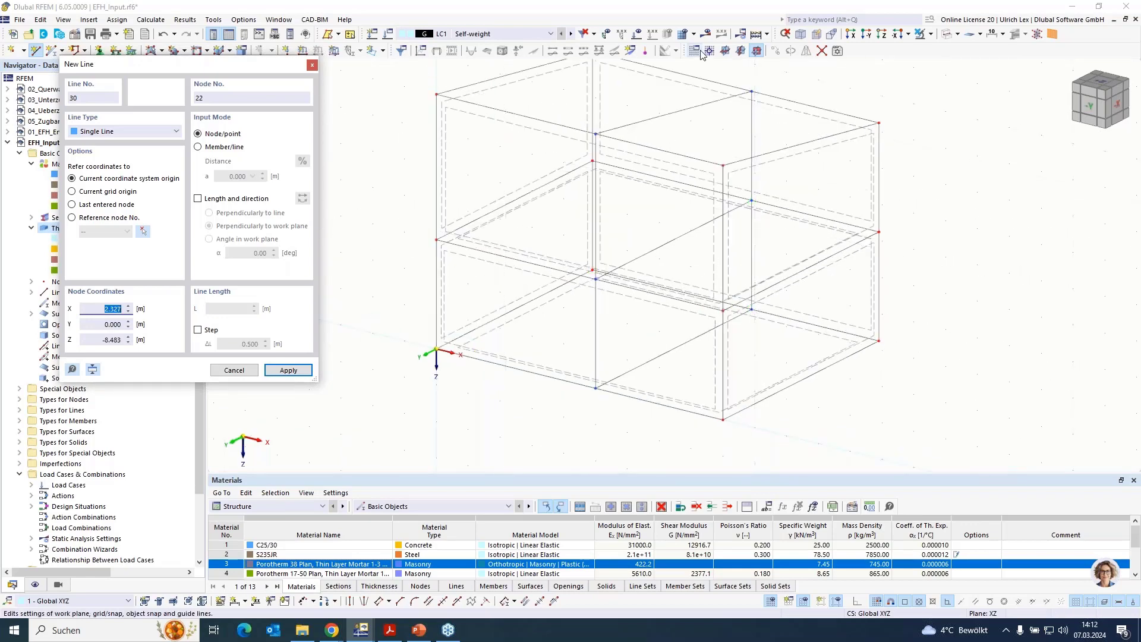
{"action": "left_click", "coordinate": [93, 369]}
{"action": "left_click", "coordinate": [752, 200]}
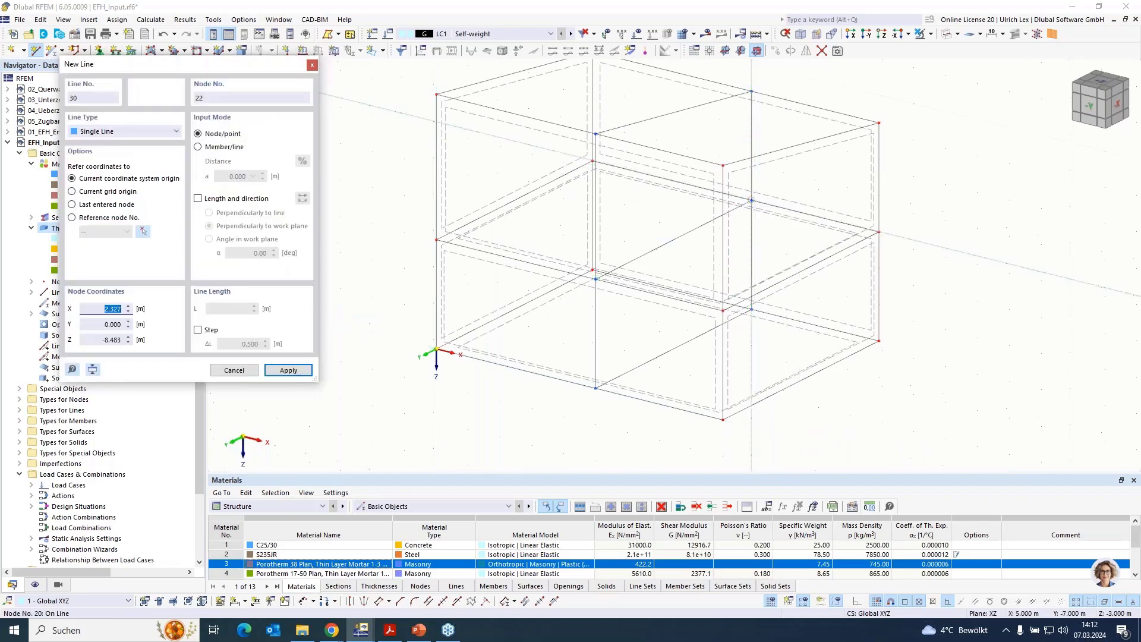
{"action": "left_click", "coordinate": [725, 51]}
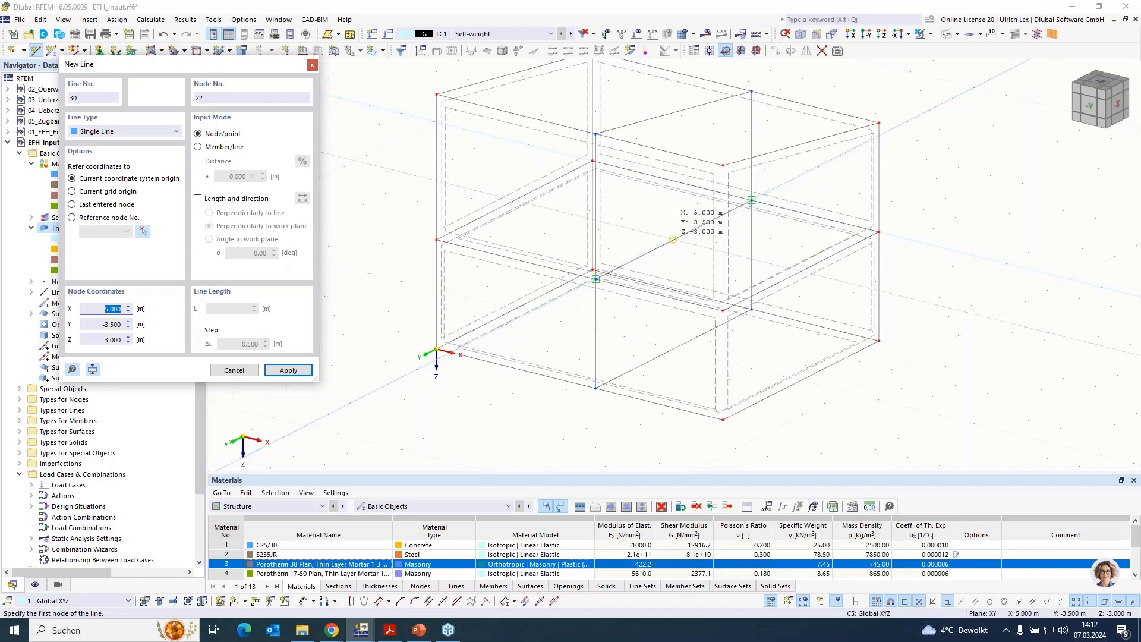
{"action": "key", "text": "Return"}
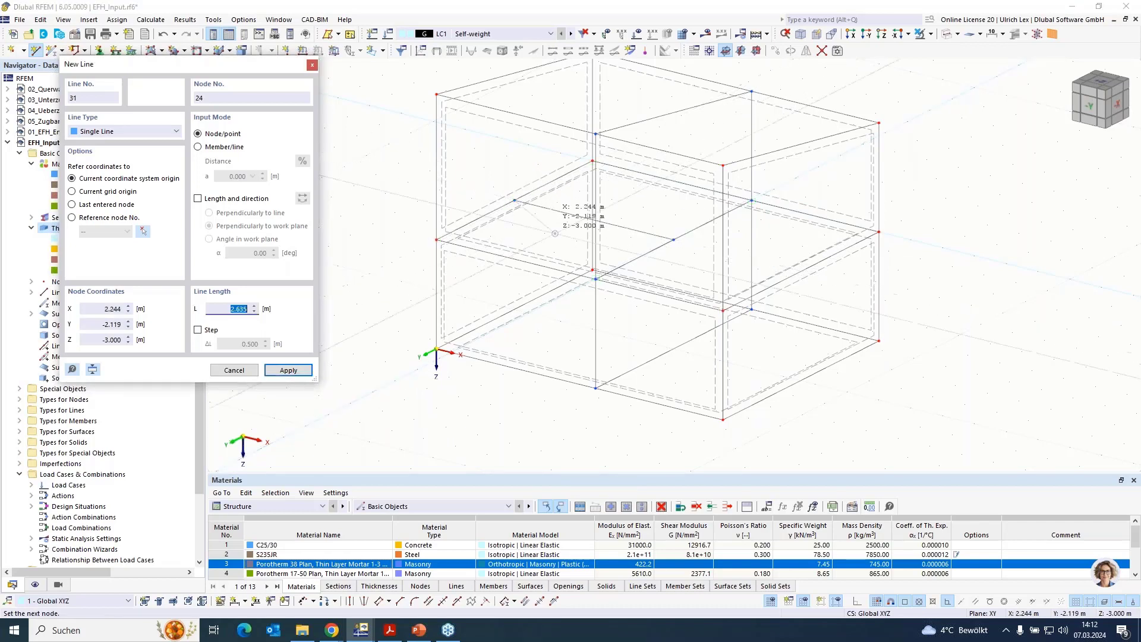
{"action": "left_click", "coordinate": [674, 239]}
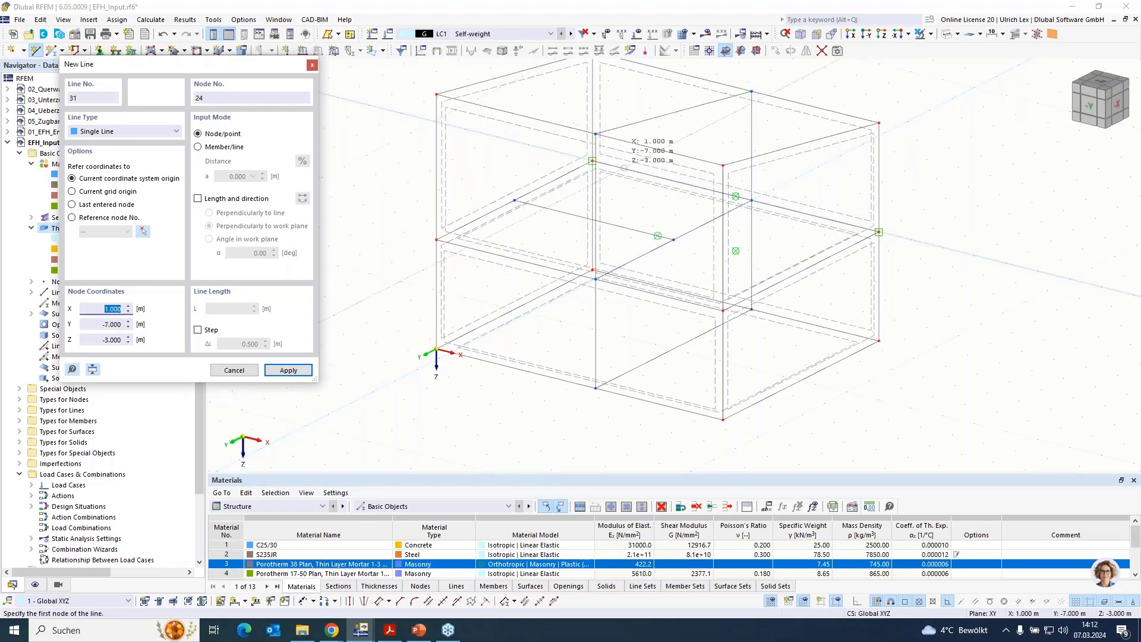
{"action": "key", "text": "Escape"}
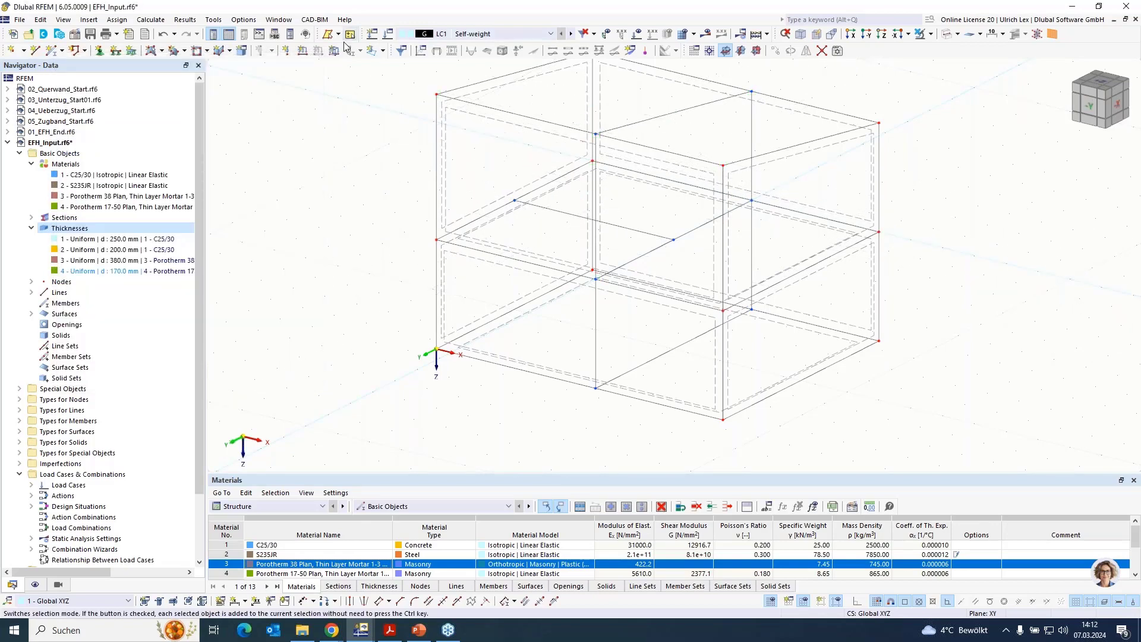
Step: Draw a 3.5 m vertical line from the cross line's end on the outer wall to the sloped wall's top edge
{"action": "left_click", "coordinate": [515, 199]}
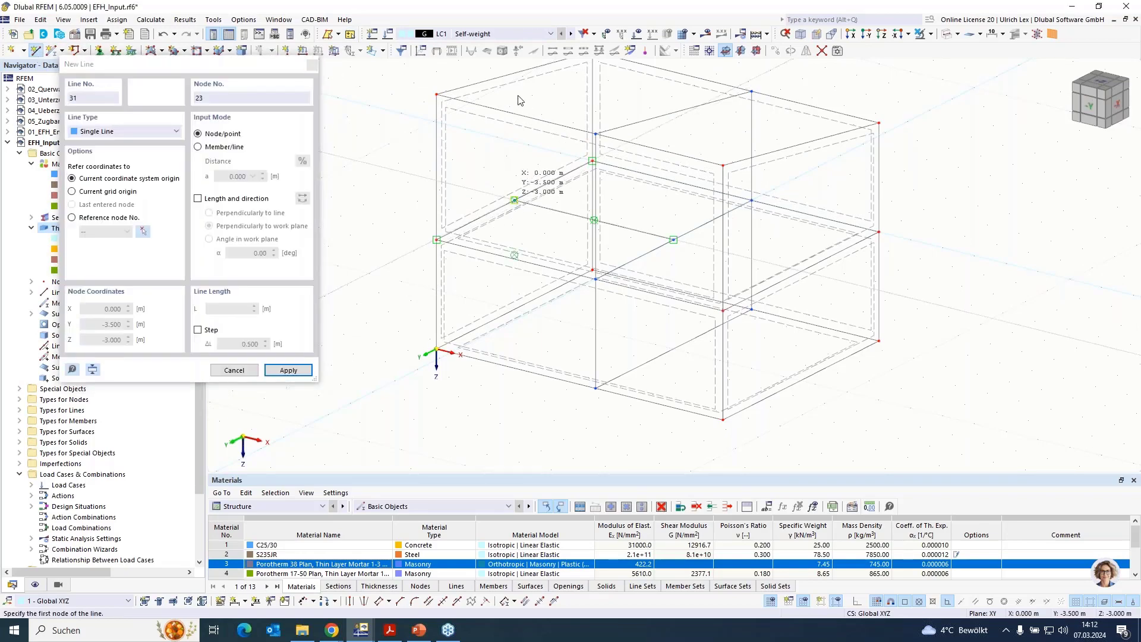
{"action": "scroll", "coordinate": [520, 75], "scroll_direction": "up", "scroll_amount": 1}
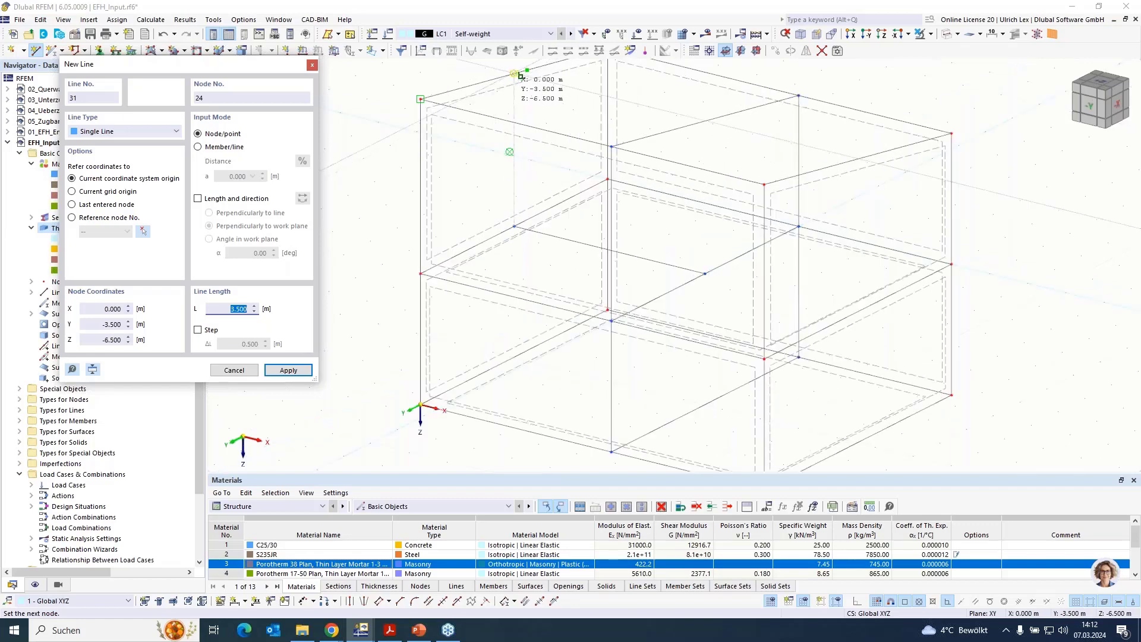
{"action": "scroll", "coordinate": [521, 74], "scroll_direction": "up", "scroll_amount": 3}
{"action": "scroll", "coordinate": [523, 291], "scroll_direction": "down", "scroll_amount": 2}
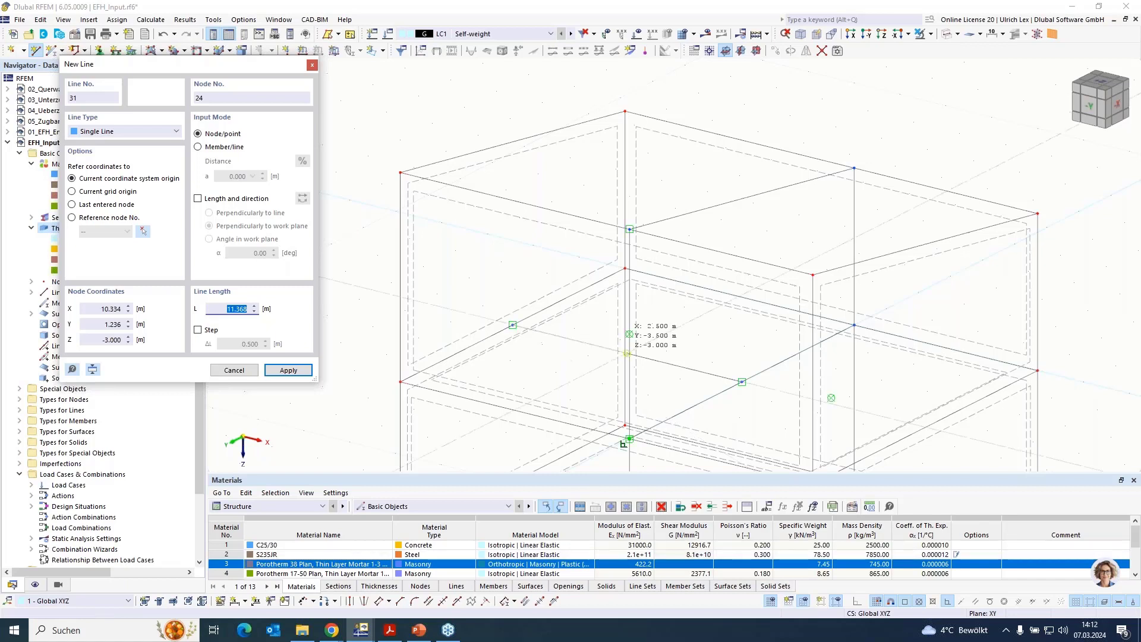
{"action": "left_click", "coordinate": [513, 142]}
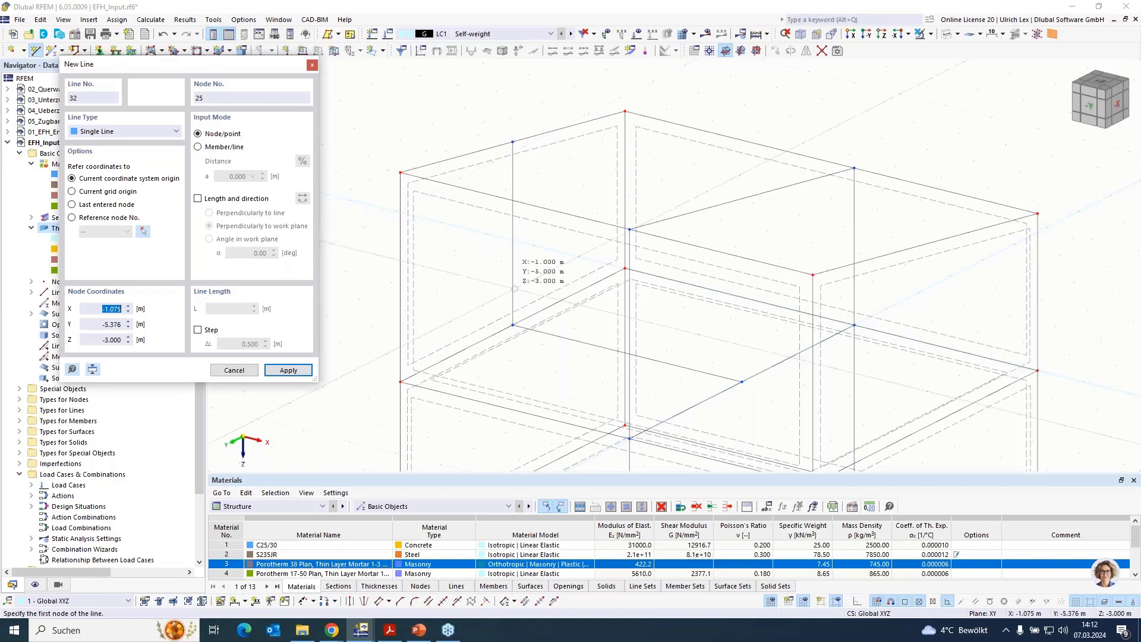
{"action": "key", "text": "Escape"}
Step: Copy the 3.5 m vertical line to the cross line's inner end and connect the top ends of both verticals
{"action": "left_click_drag", "start_coordinate": [512, 300], "coordinate": [742, 377], "text": "ctrl"}
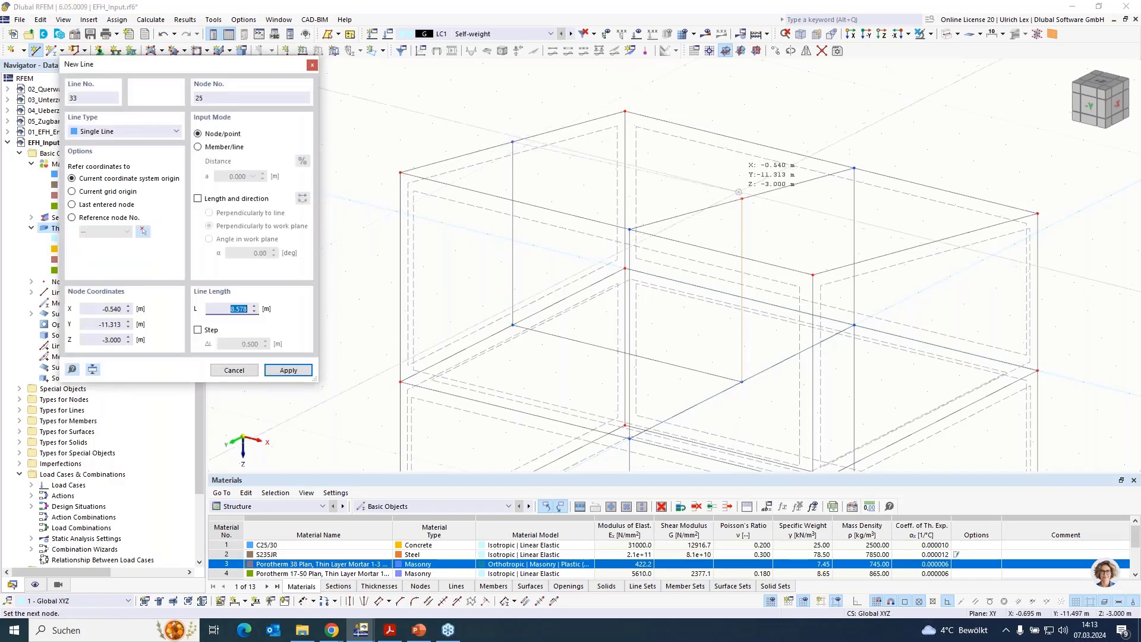
{"action": "left_click", "coordinate": [735, 203]}
{"action": "left_click", "coordinate": [742, 198]}
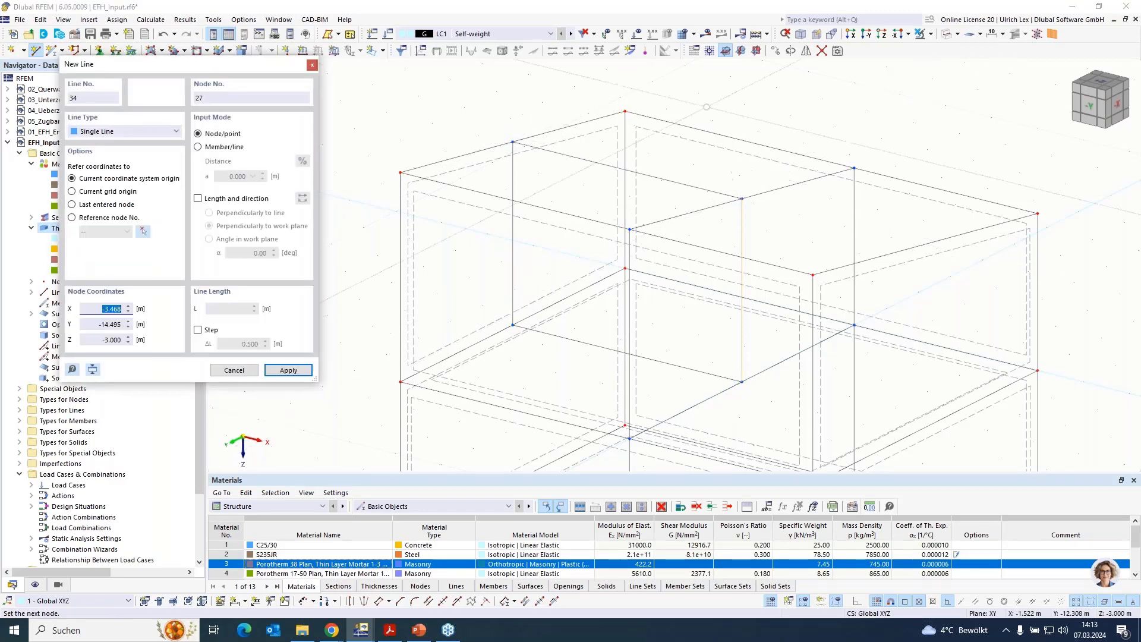
{"action": "scroll", "coordinate": [704, 107], "scroll_direction": "down", "scroll_amount": 2}
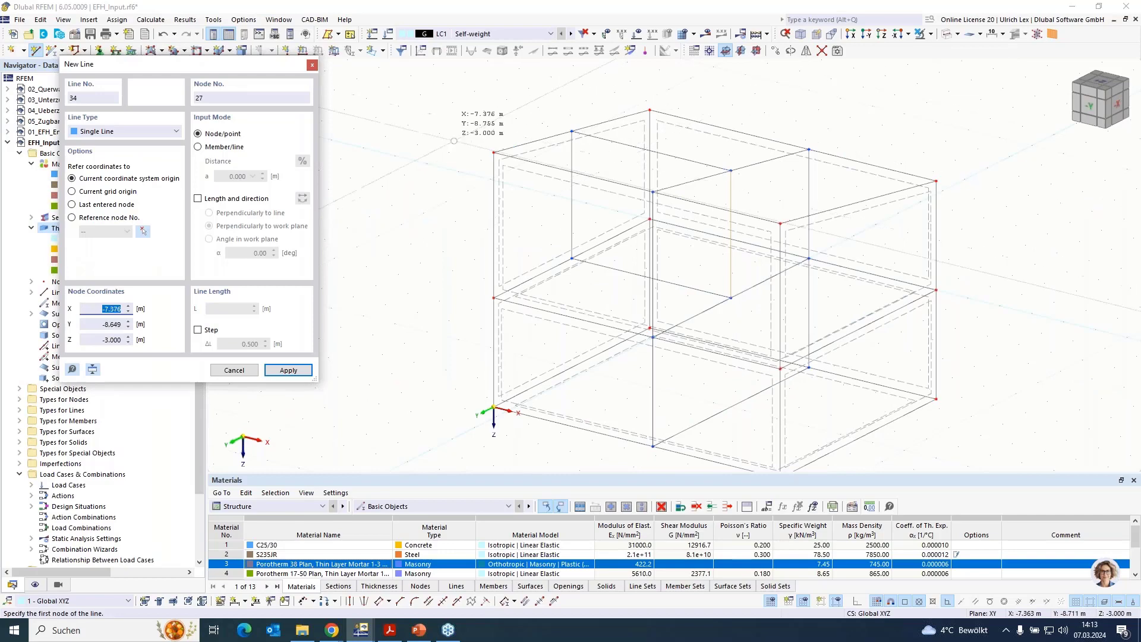
{"action": "key", "text": "Escape"}
Step: Create the interior wall surfaces from their boundary lines with the 170 mm Porotherm 17-50 Plan thickness
{"action": "left_click", "coordinate": [160, 52]}
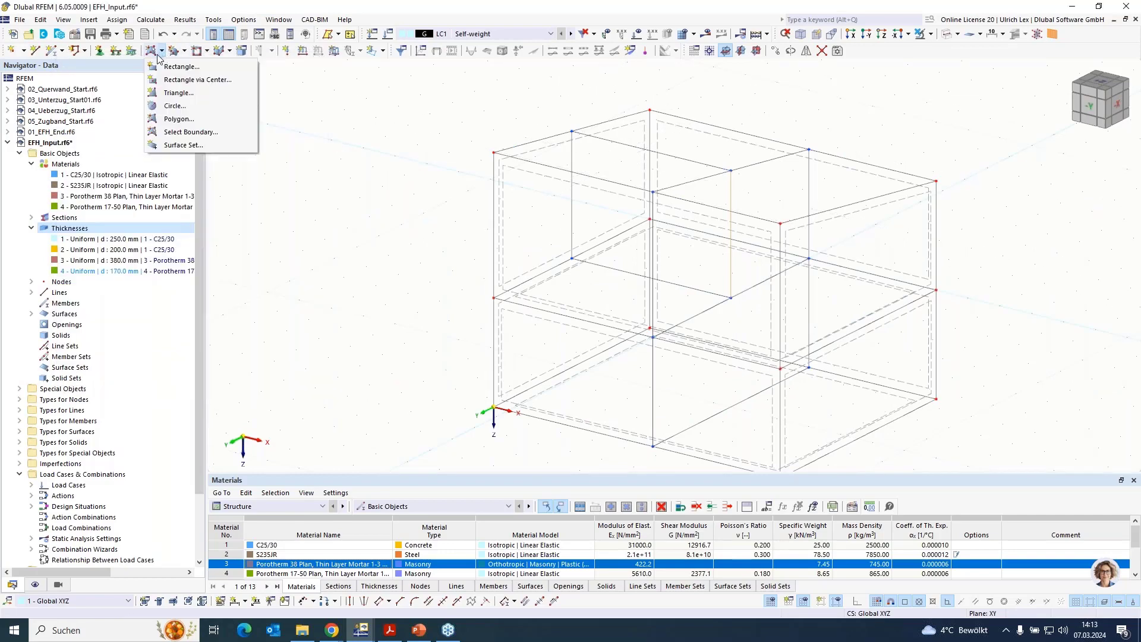
{"action": "left_click", "coordinate": [185, 132]}
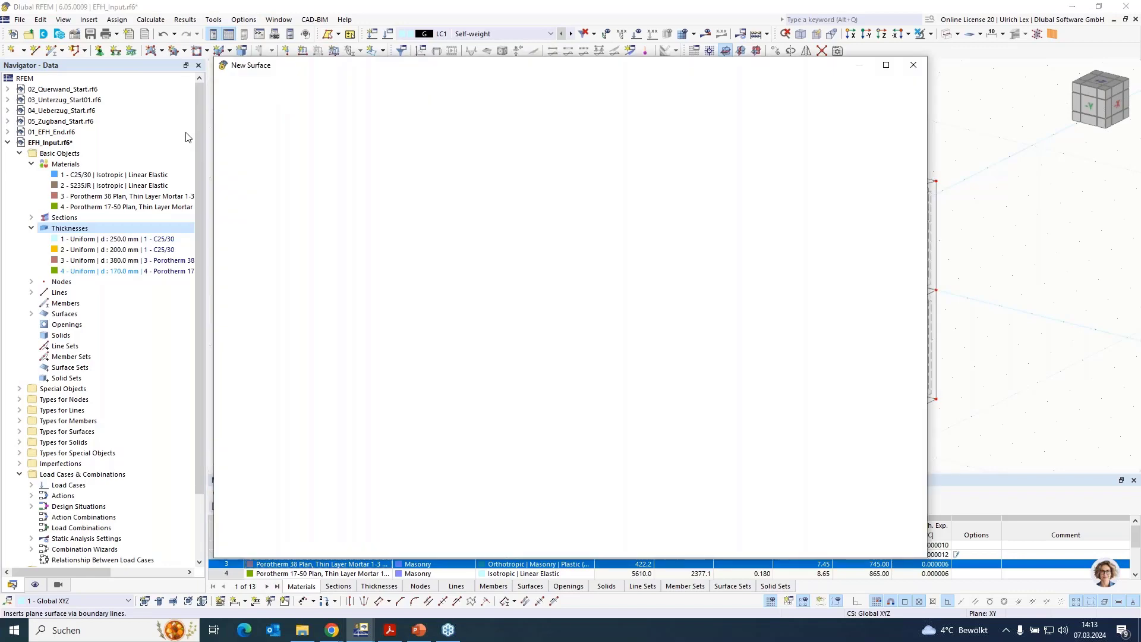
{"action": "left_click", "coordinate": [469, 188]}
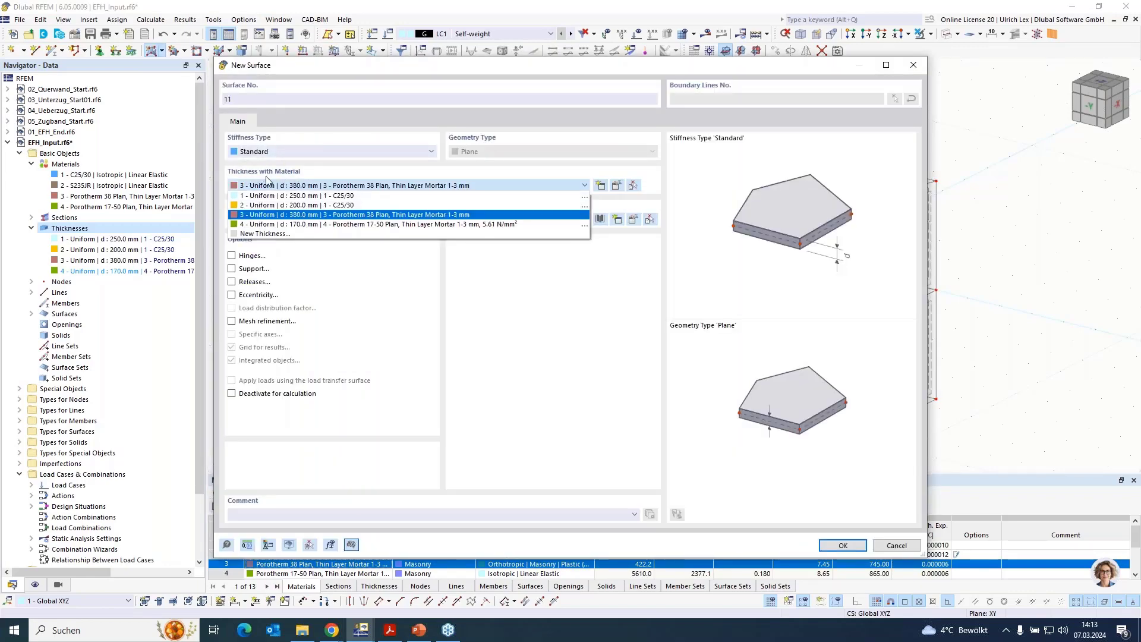
{"action": "left_click", "coordinate": [306, 225]}
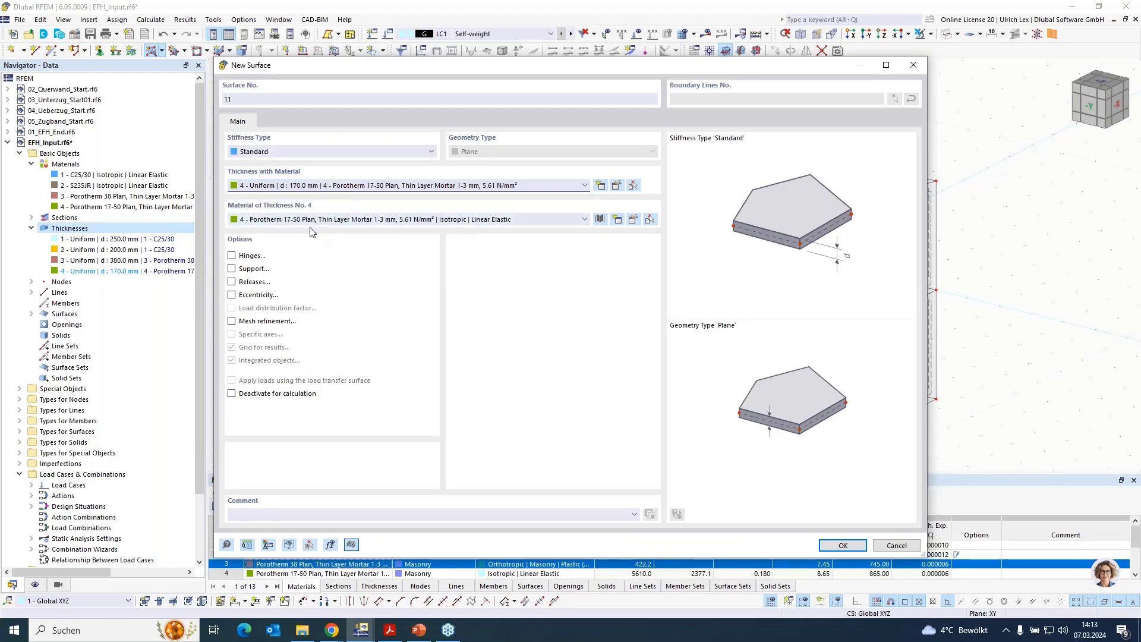
{"action": "left_click", "coordinate": [843, 545]}
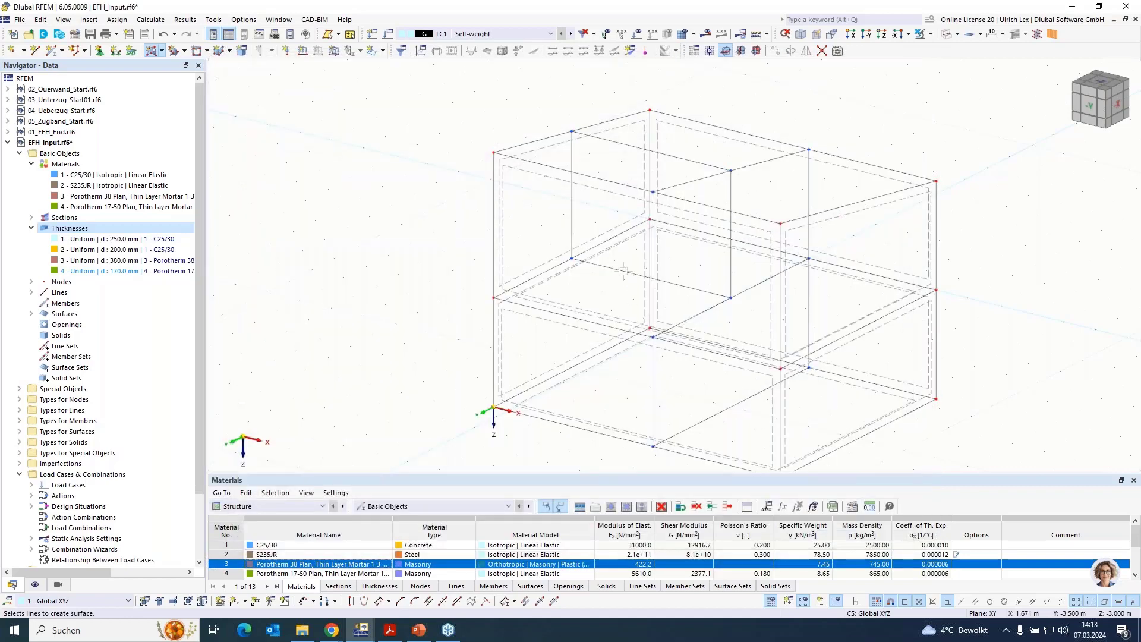
{"action": "left_click", "coordinate": [947, 35]}
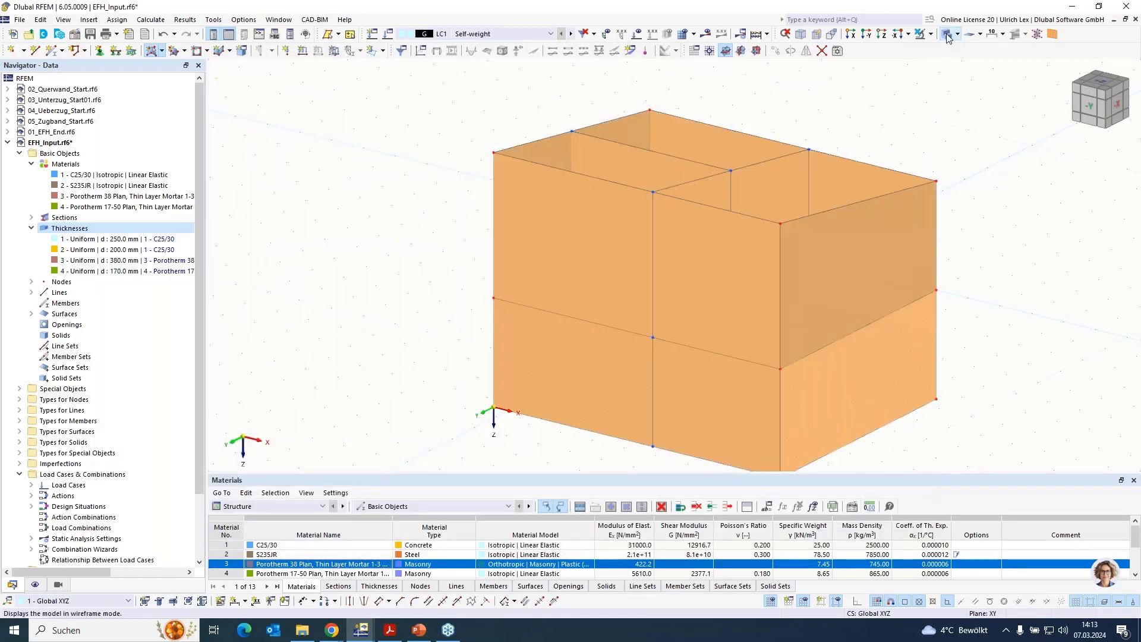
{"action": "left_click", "coordinate": [947, 34]}
{"action": "left_click", "coordinate": [946, 34]}
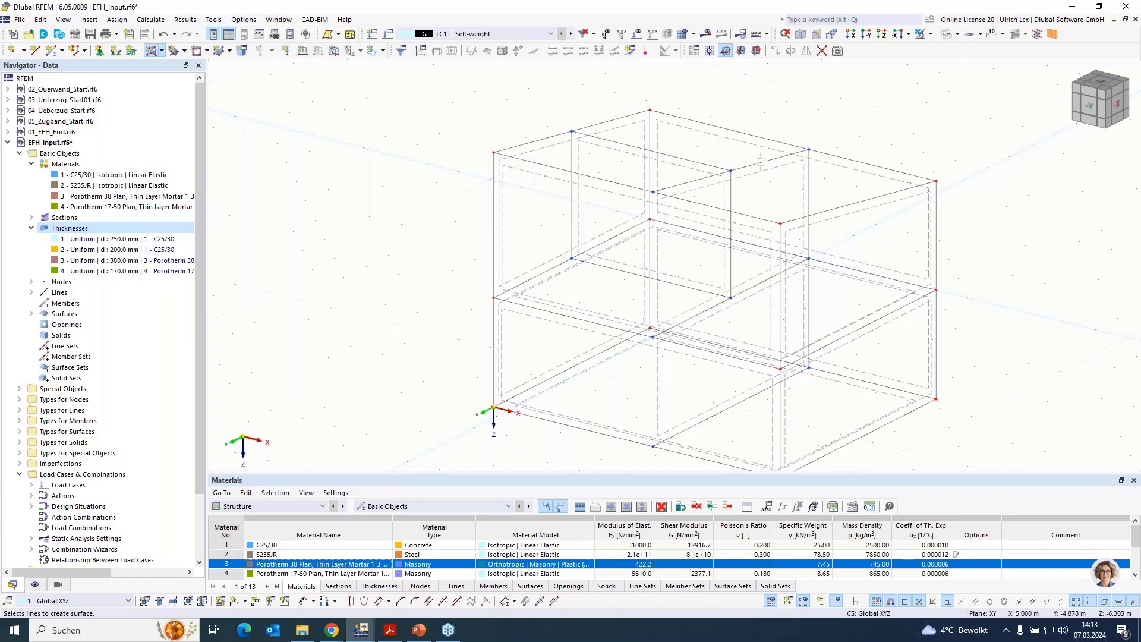
{"action": "key", "text": "Escape"}
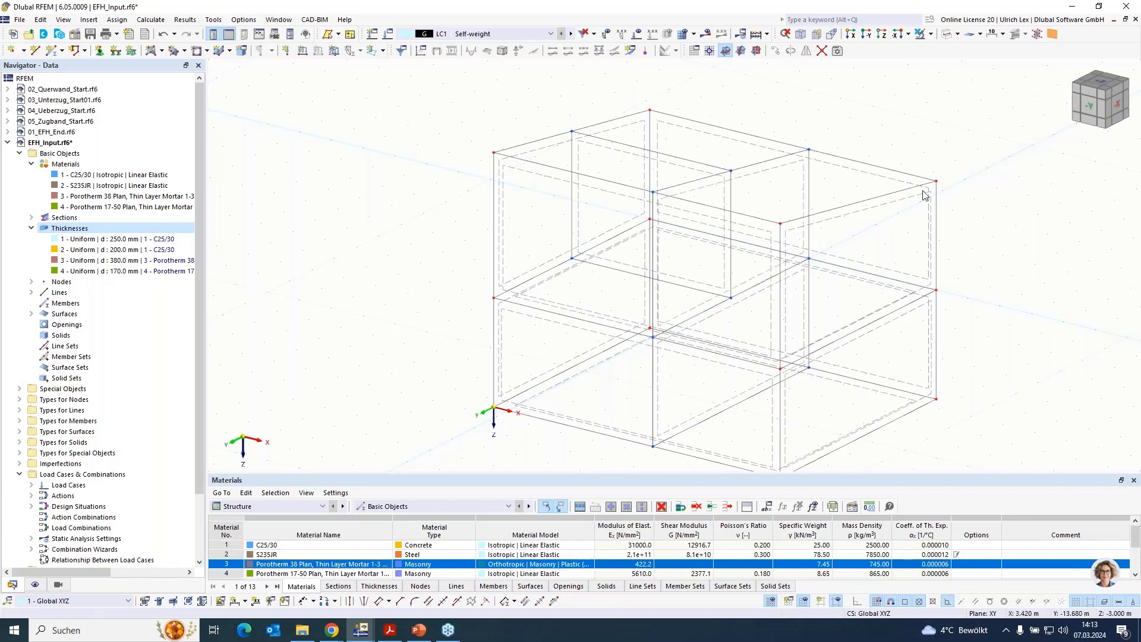
Step: Switch to solid display, view the model along -X and isolate the front outer wall at Y = 0 in visibility mode
{"action": "middle_click_drag", "start_coordinate": [975, 243], "coordinate": [930, 232], "text": "ctrl"}
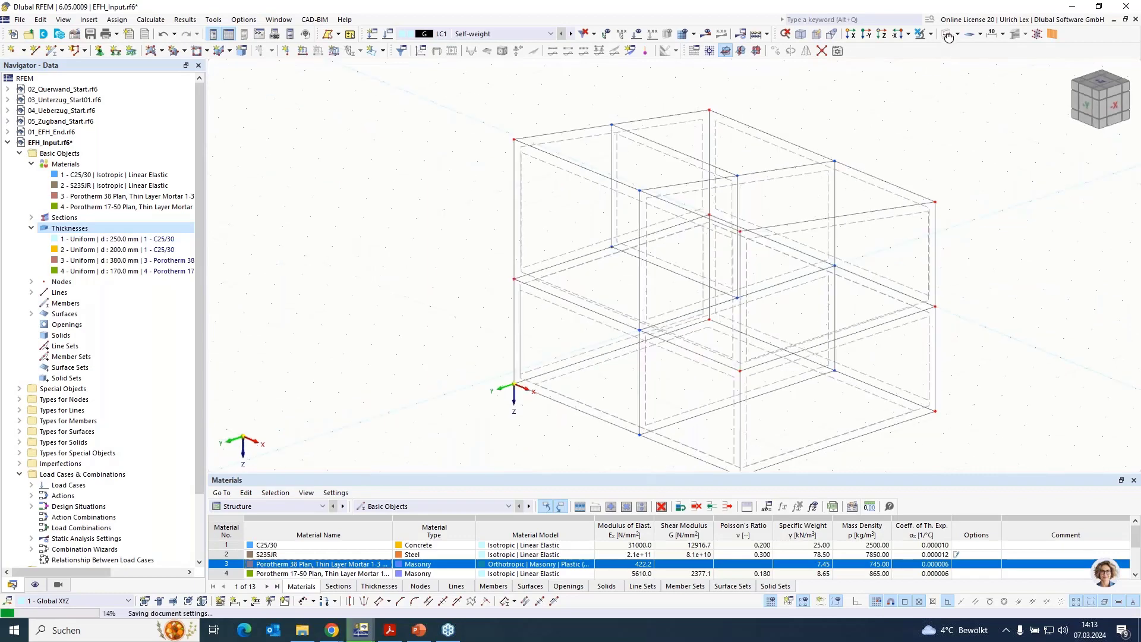
{"action": "left_click", "coordinate": [948, 34]}
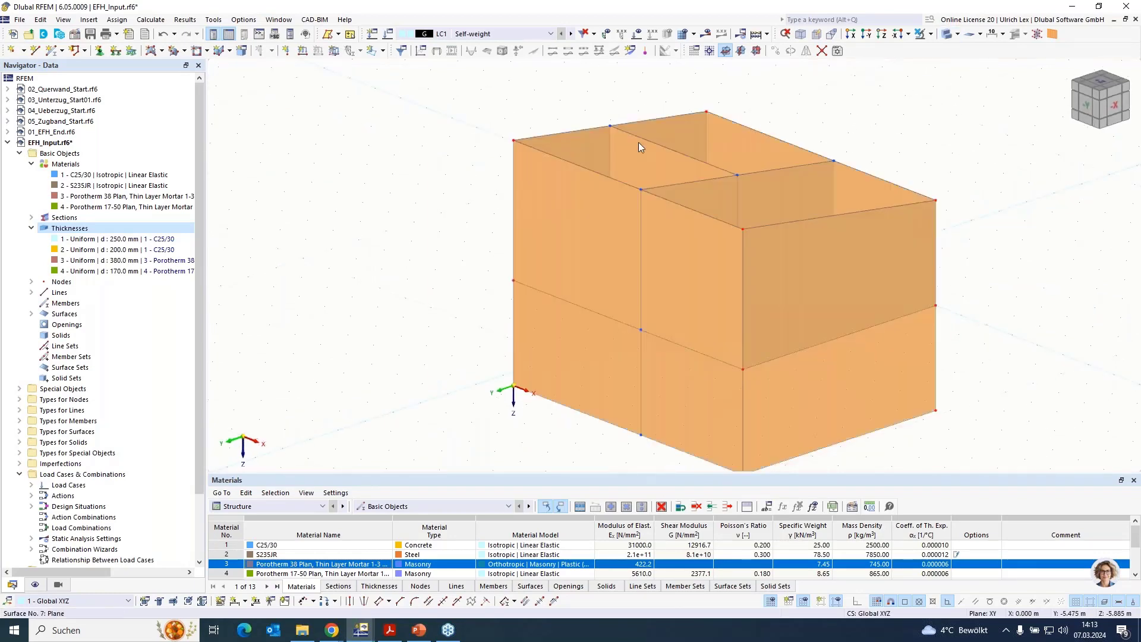
{"action": "scroll", "coordinate": [633, 144], "scroll_direction": "down", "scroll_amount": 3}
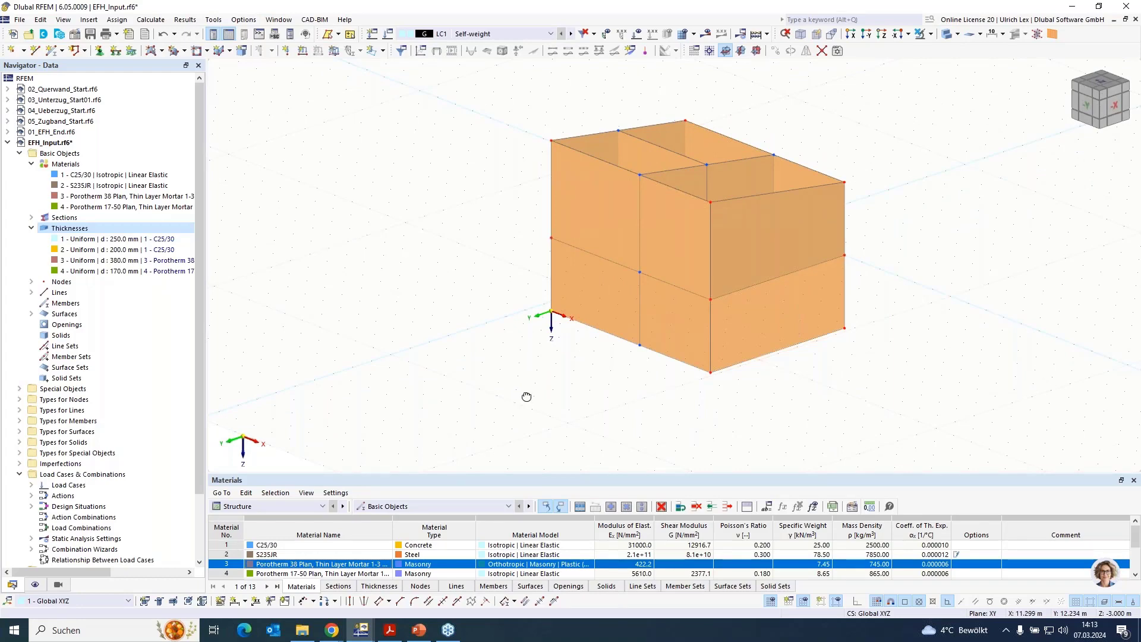
{"action": "middle_click_drag", "start_coordinate": [526, 397], "coordinate": [617, 336], "text": "ctrl"}
{"action": "middle_click_drag", "start_coordinate": [668, 274], "coordinate": [543, 396], "text": "ctrl"}
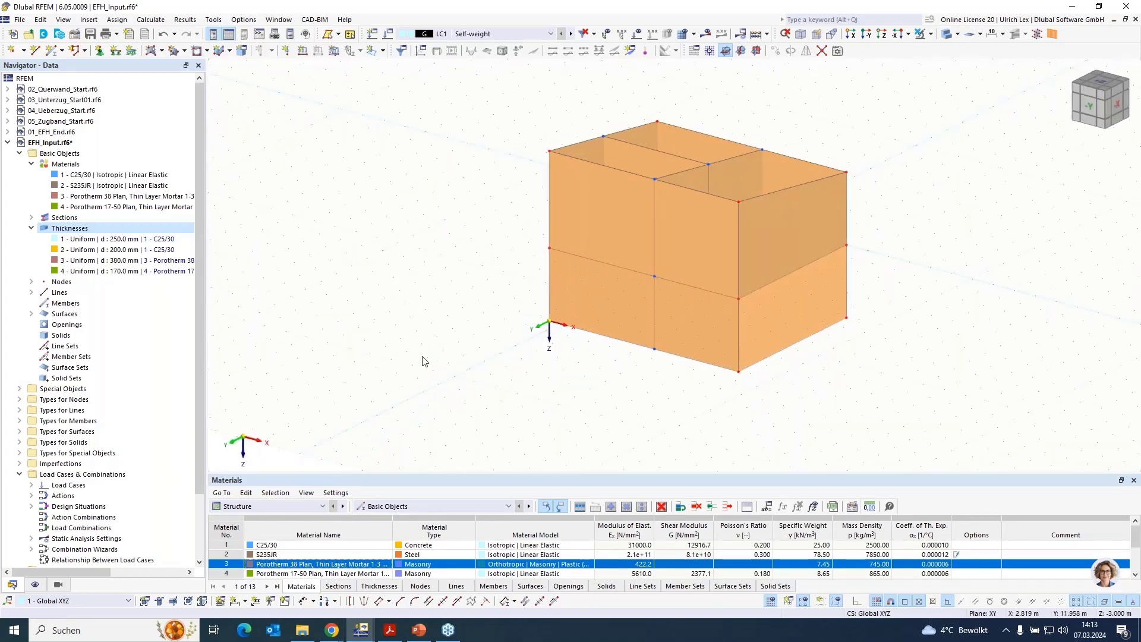
{"action": "scroll", "coordinate": [425, 361], "scroll_direction": "down", "scroll_amount": 1}
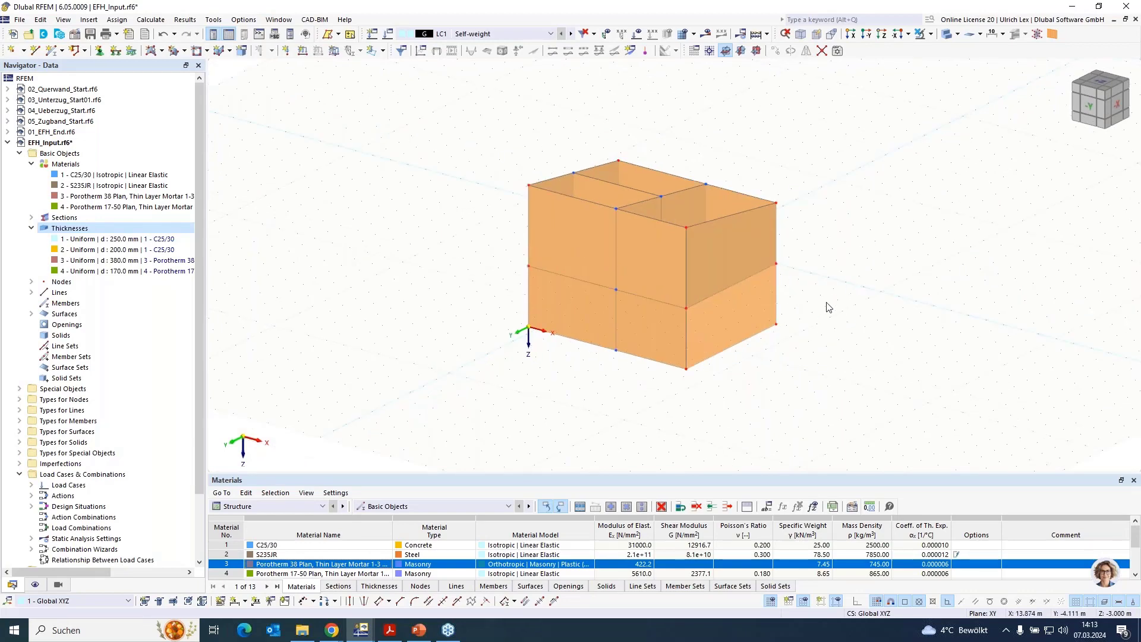
{"action": "mouse_move", "coordinate": [838, 297]}
{"action": "middle_mouse_down", "text": "ctrl"}
{"action": "mouse_move", "coordinate": [764, 293]}
{"action": "mouse_move", "coordinate": [709, 247]}
{"action": "middle_mouse_up", "text": "ctrl"}
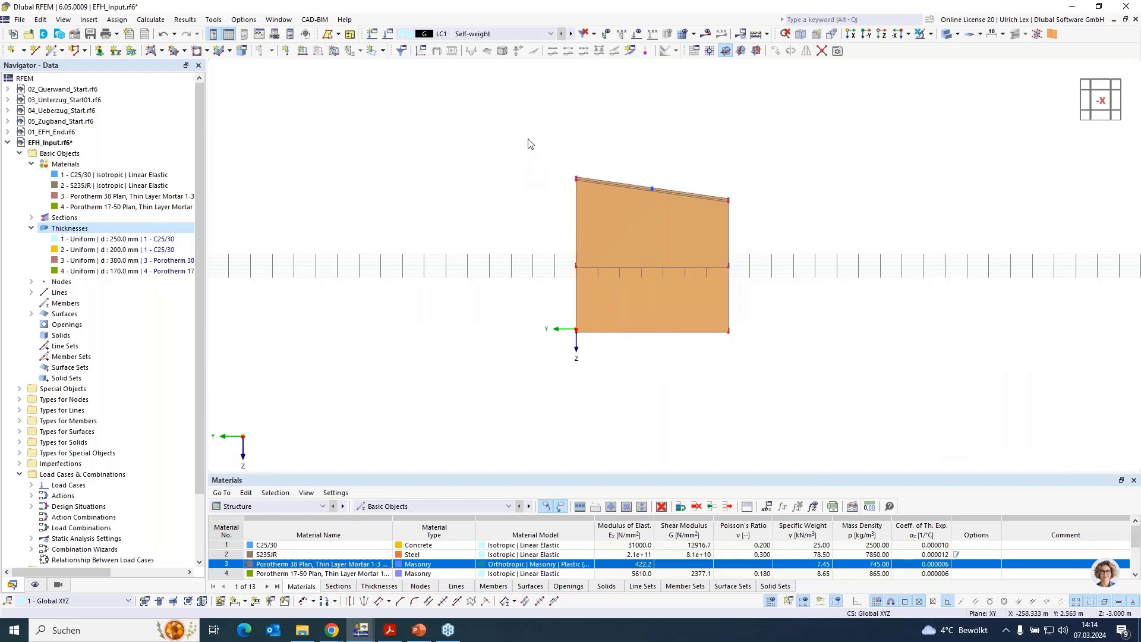
{"action": "left_click", "coordinate": [931, 33]}
{"action": "left_click", "coordinate": [957, 46]}
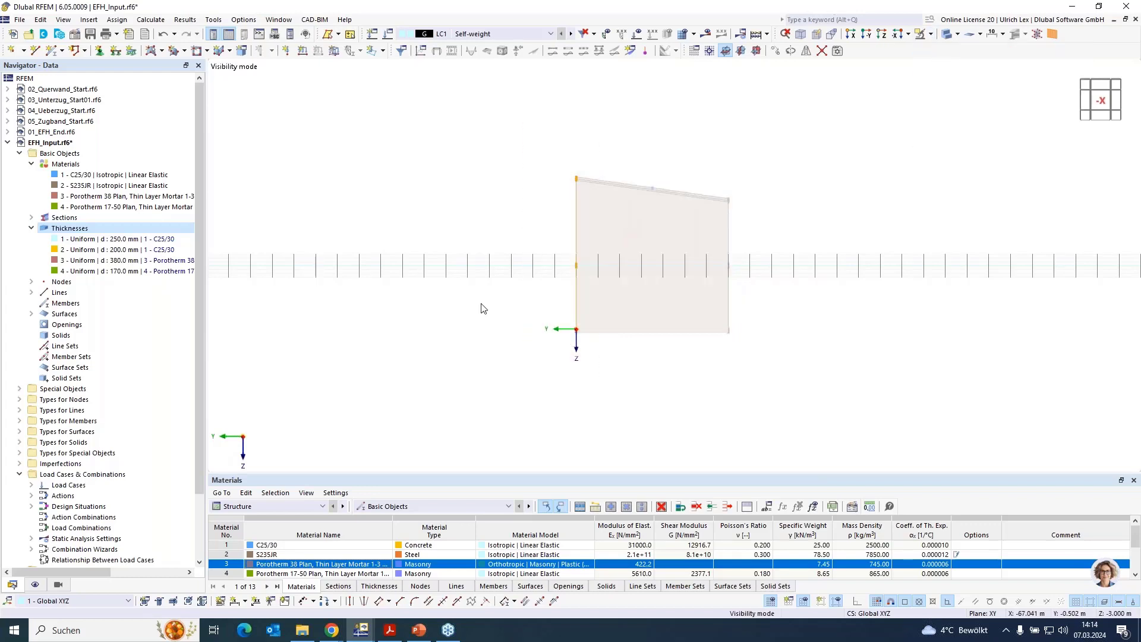
{"action": "middle_click_drag", "start_coordinate": [455, 313], "coordinate": [592, 361], "text": "ctrl"}
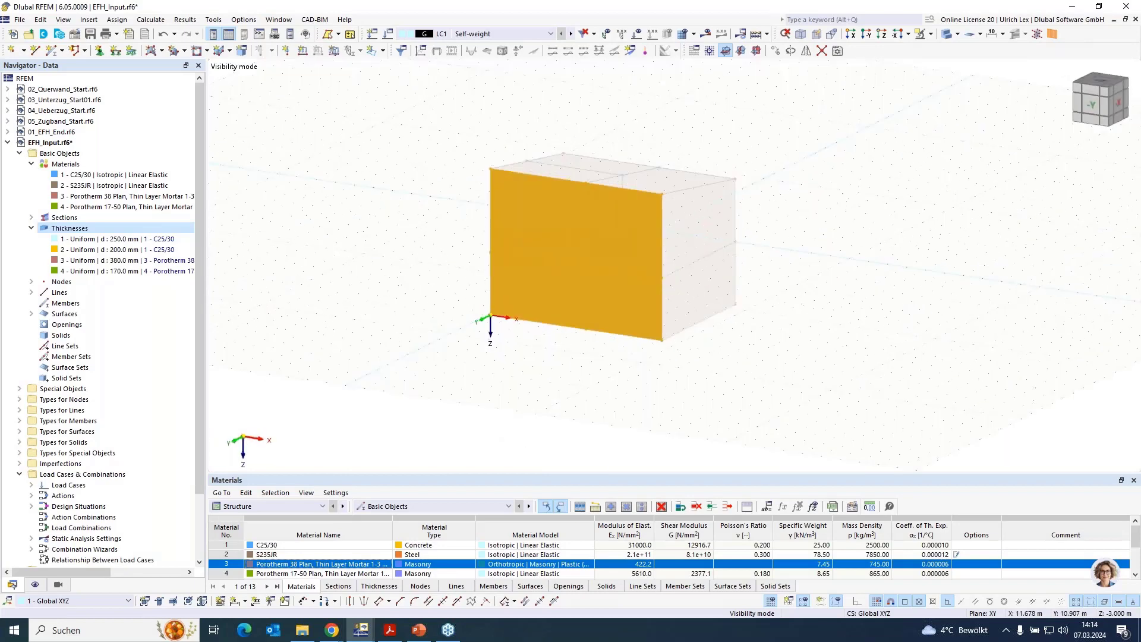
Step: Set the work plane to XZ with its origin at the front wall's base corner at X = 0, and halve the grid spacing
{"action": "left_click", "coordinate": [756, 51]}
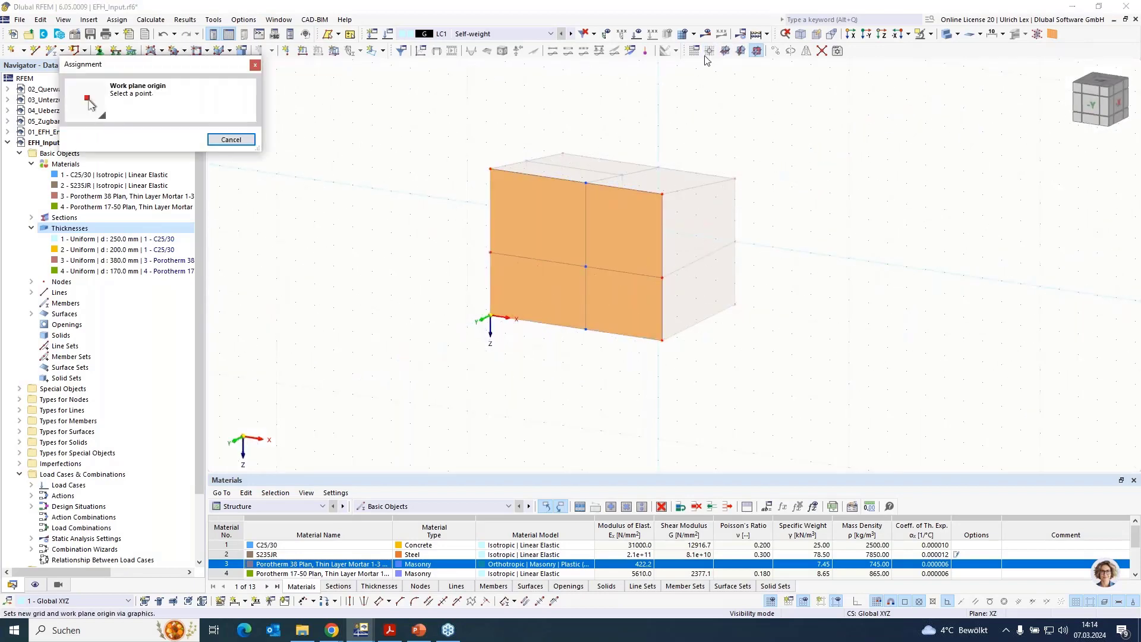
{"action": "left_click", "coordinate": [490, 316]}
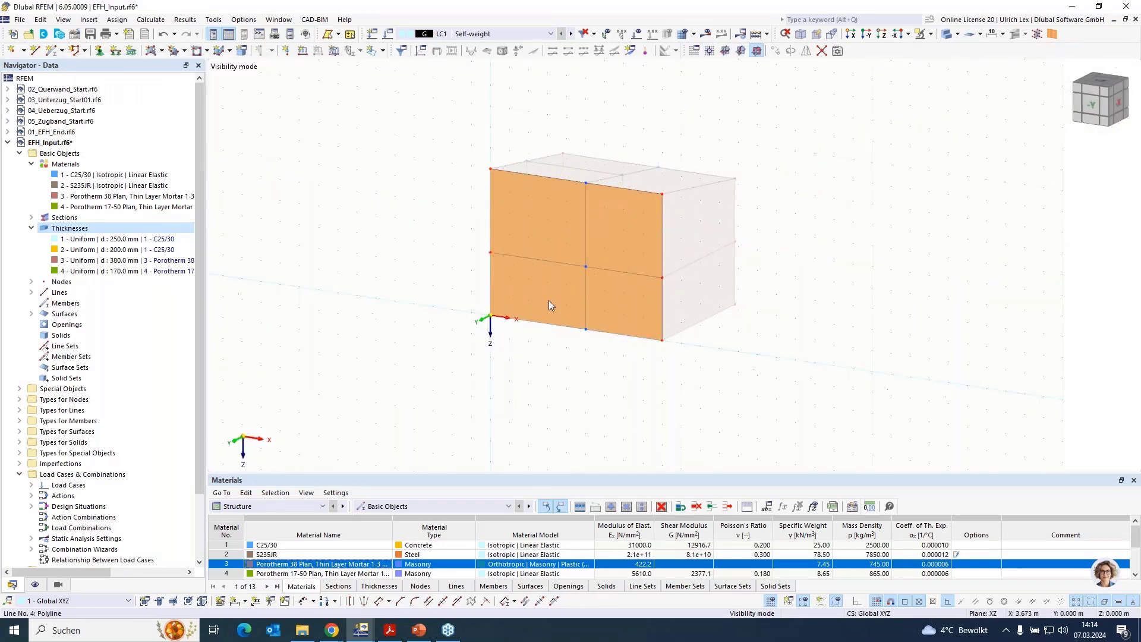
{"action": "scroll", "coordinate": [536, 291], "scroll_direction": "up", "scroll_amount": 2}
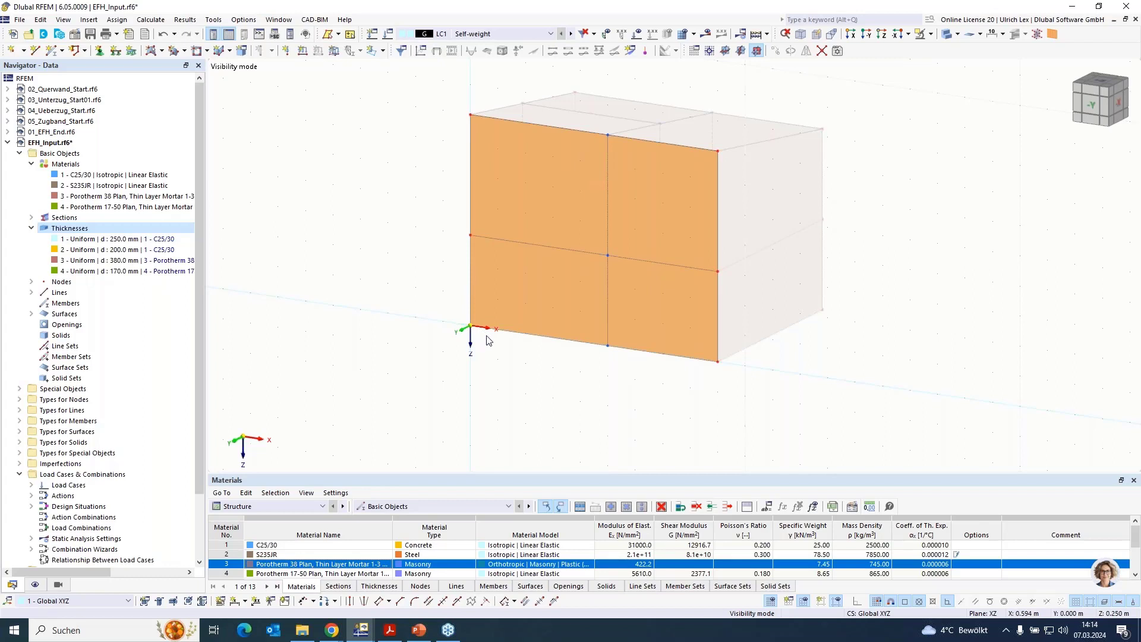
{"action": "right_click", "coordinate": [771, 603]}
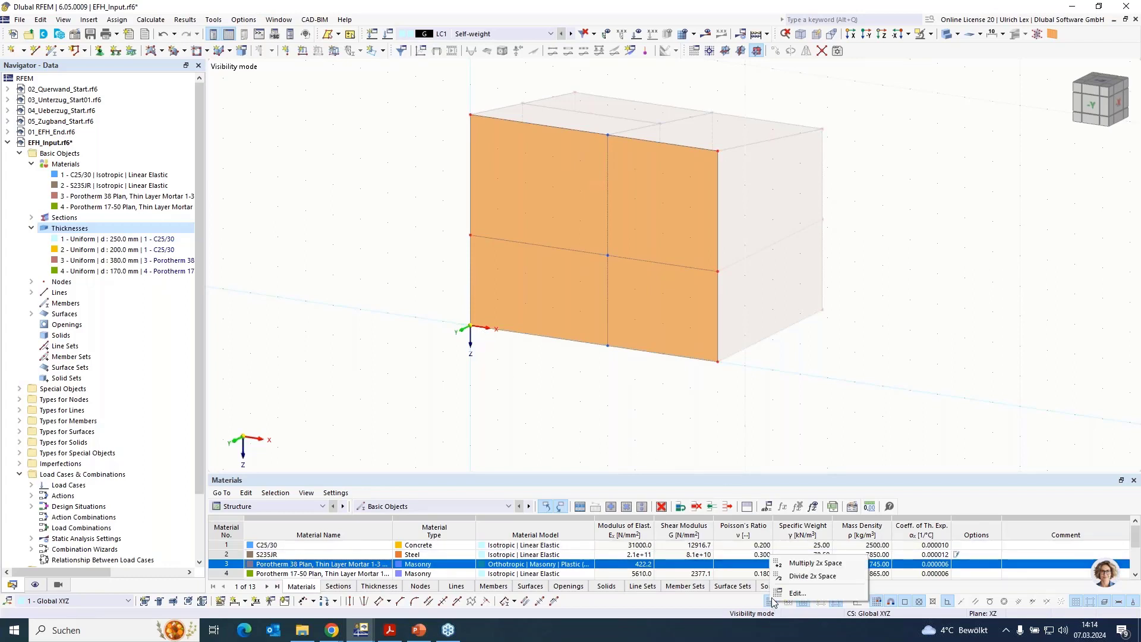
{"action": "left_click", "coordinate": [799, 578]}
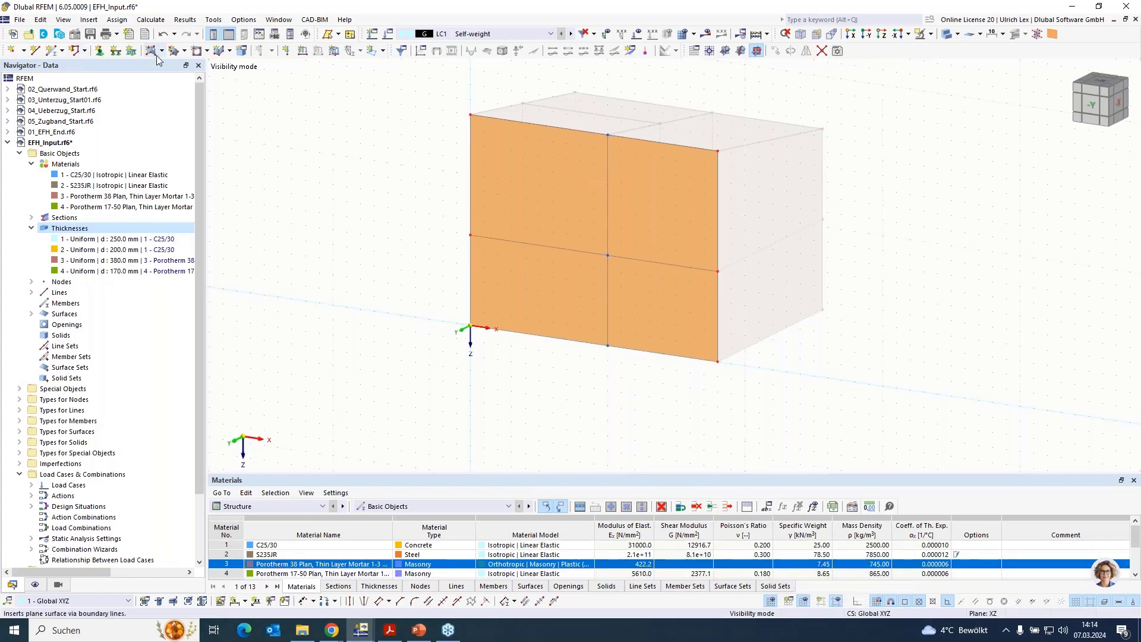
Step: Draw a rectangular door opening 1.5 m wide and 2 m high at the front wall's base, starting at X = 0.5 m
{"action": "left_click", "coordinate": [198, 52]}
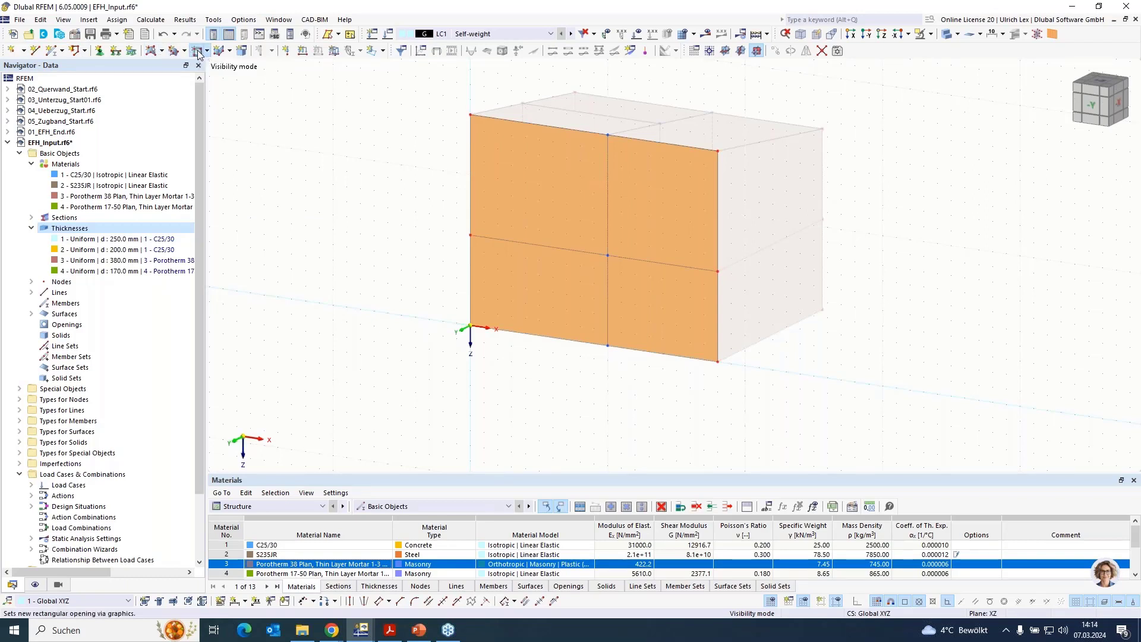
{"action": "scroll", "coordinate": [511, 285], "scroll_direction": "up", "scroll_amount": 3}
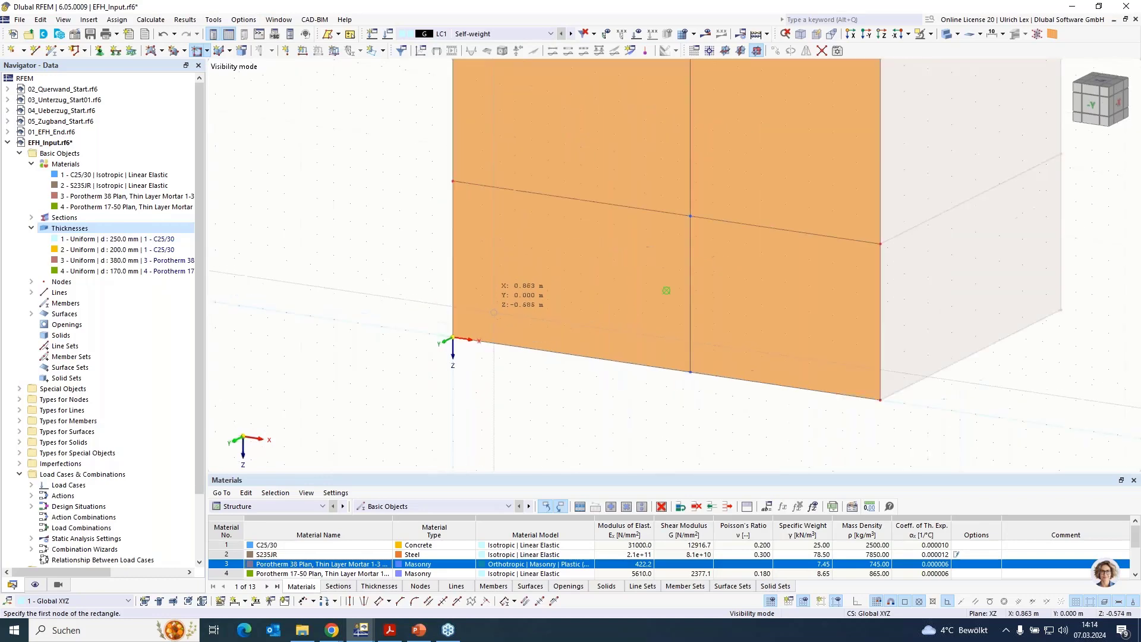
{"action": "left_click", "coordinate": [476, 340]}
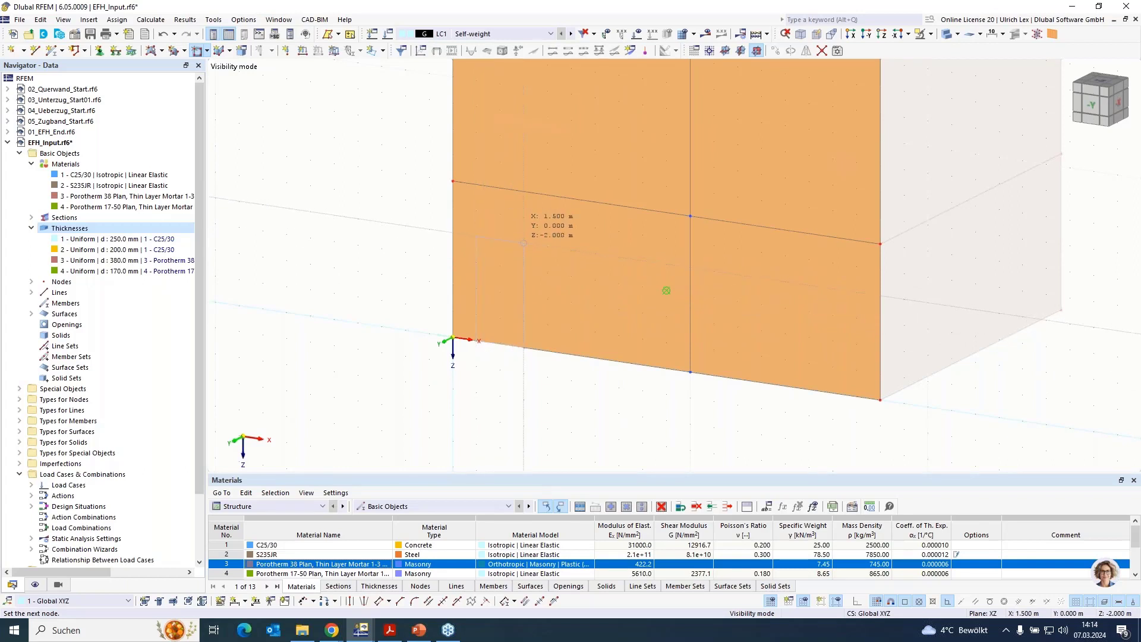
{"action": "left_click", "coordinate": [536, 306]}
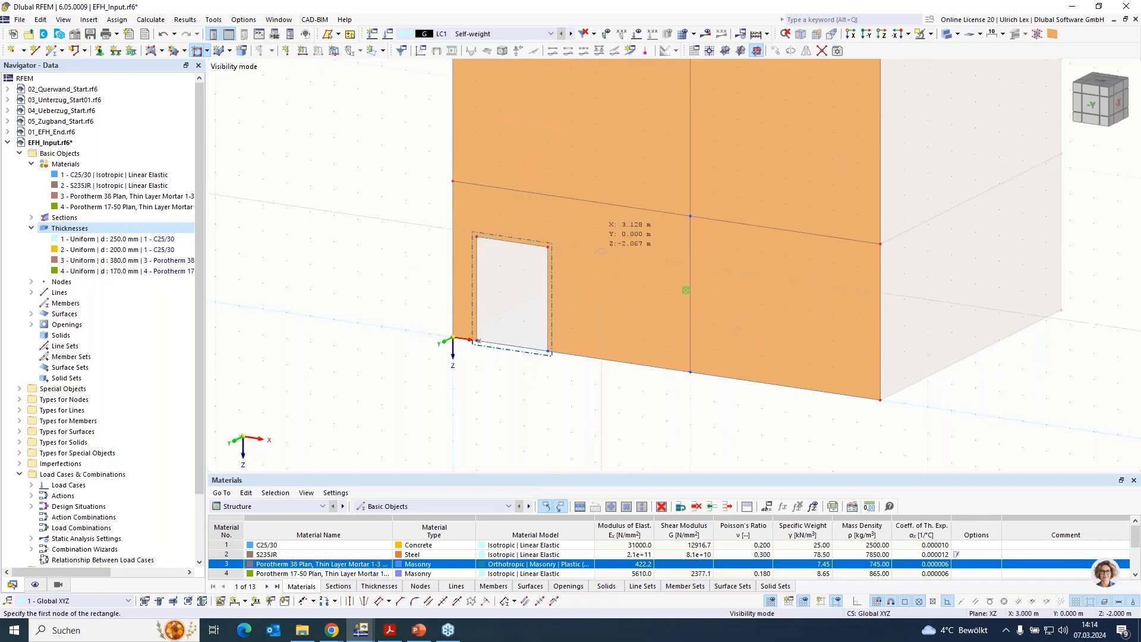
{"action": "left_click", "coordinate": [618, 284]}
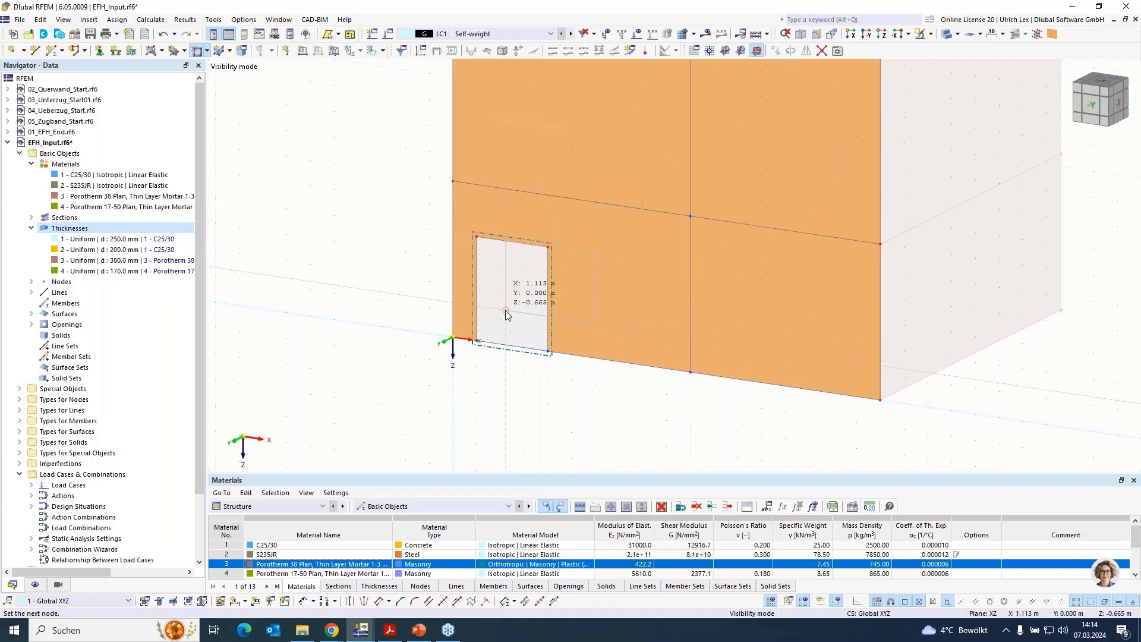
{"action": "key", "text": "Escape"}
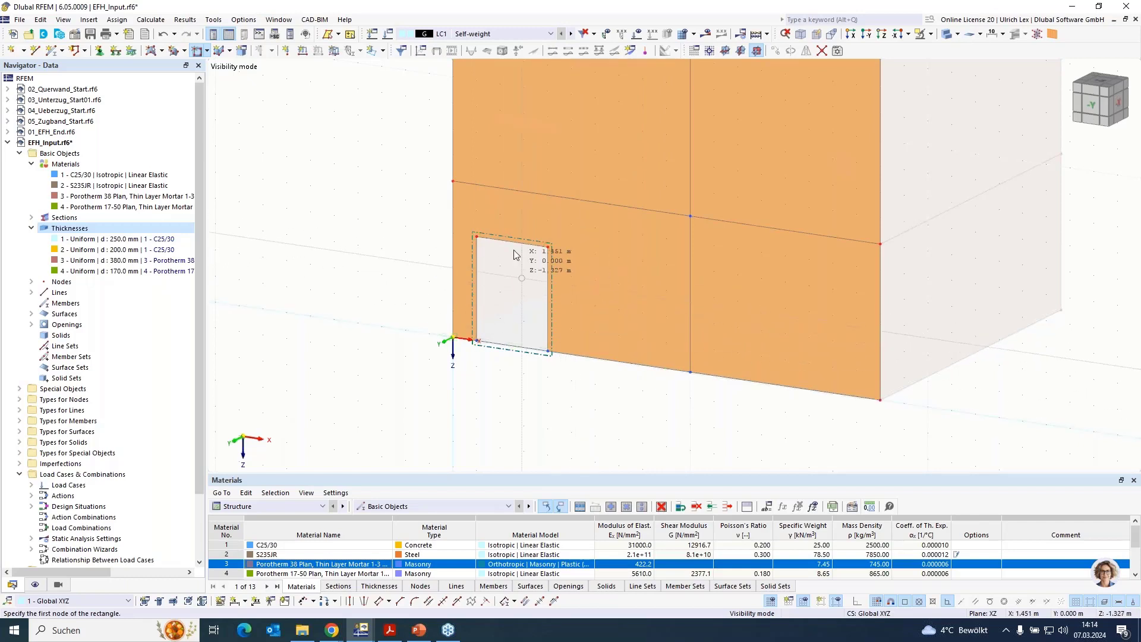
{"action": "key", "text": "Escape"}
Step: In wireframe display, raise the door opening's top edge by about 0.5 m and return to solid display
{"action": "scroll", "coordinate": [481, 236], "scroll_direction": "up", "scroll_amount": 3}
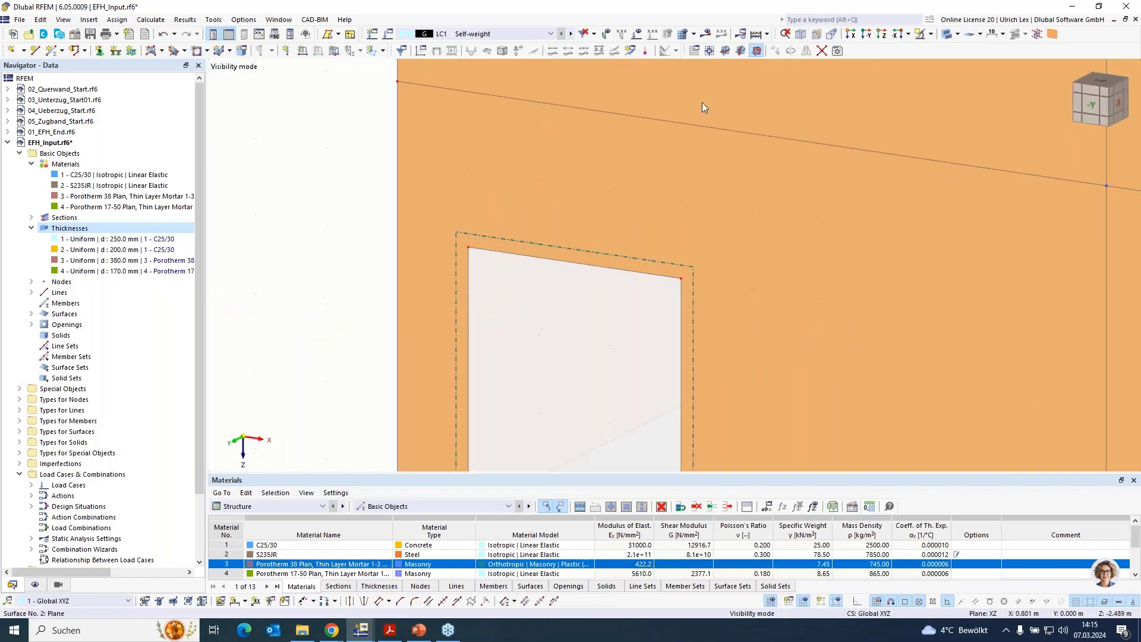
{"action": "left_click", "coordinate": [946, 34]}
{"action": "left_click", "coordinate": [947, 35]}
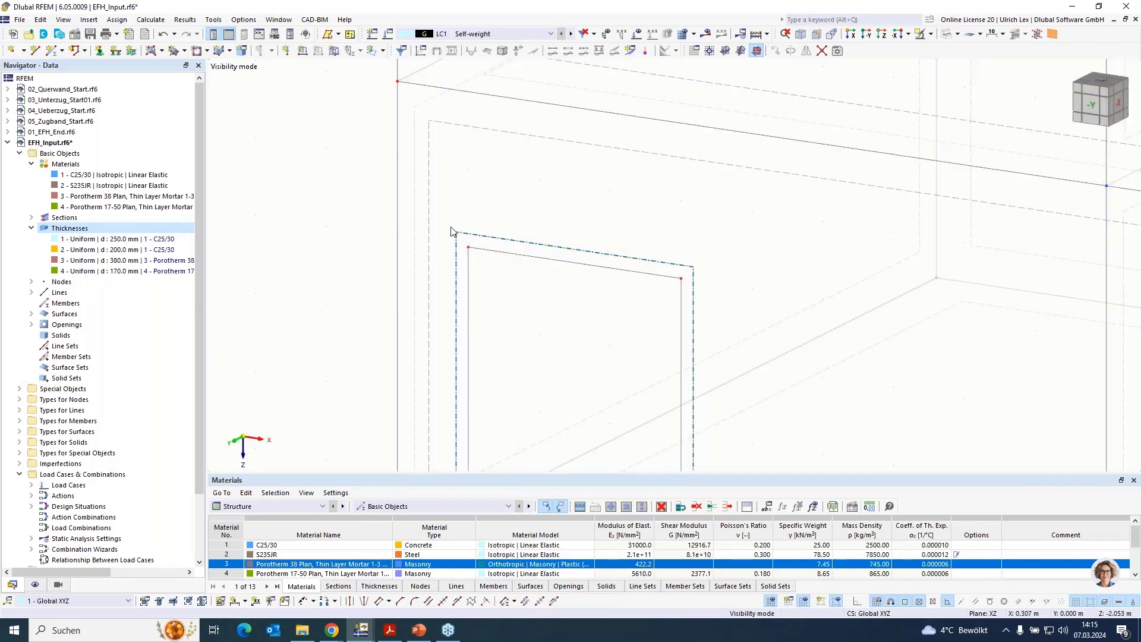
{"action": "left_click_drag", "start_coordinate": [447, 215], "coordinate": [737, 348]}
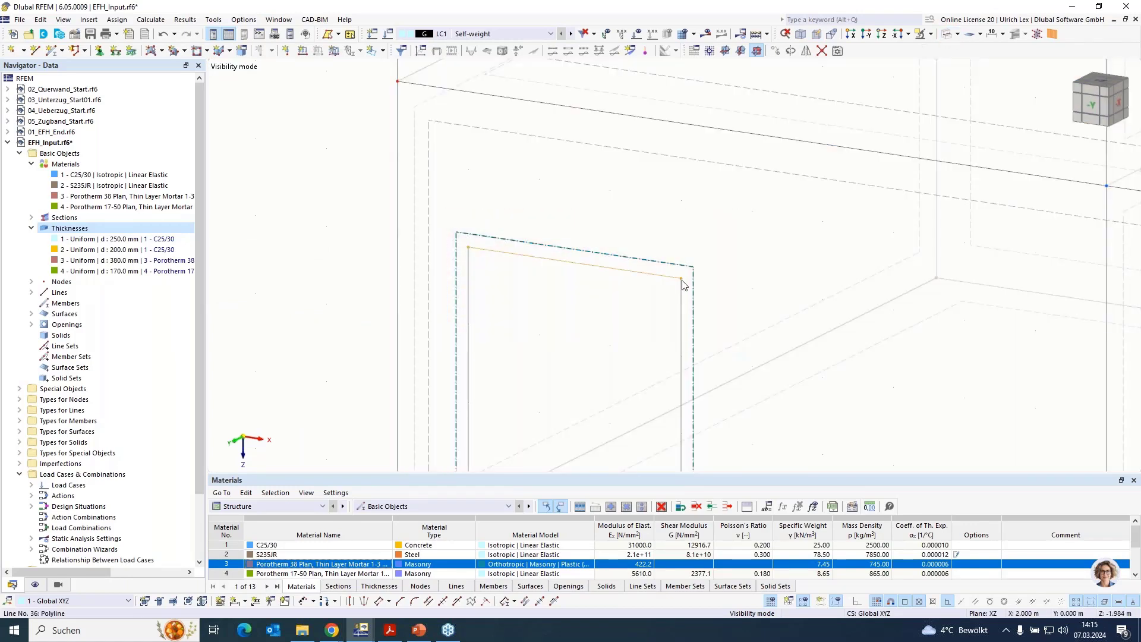
{"action": "left_click_drag", "start_coordinate": [683, 283], "coordinate": [718, 248]}
{"action": "scroll", "coordinate": [596, 247], "scroll_direction": "down", "scroll_amount": 4}
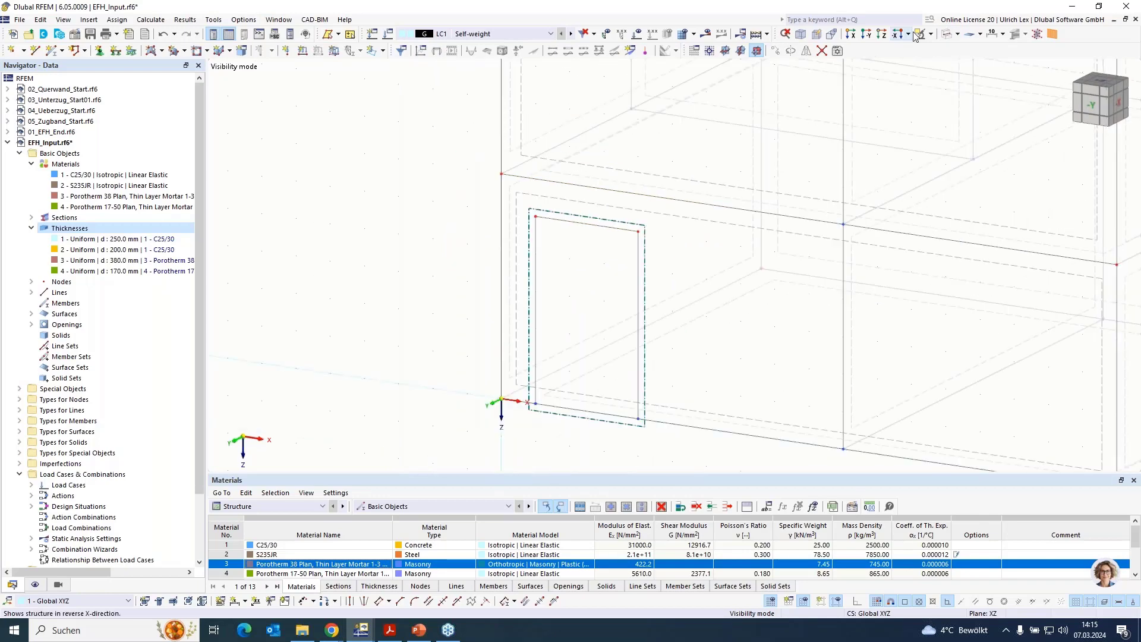
{"action": "left_click", "coordinate": [949, 34]}
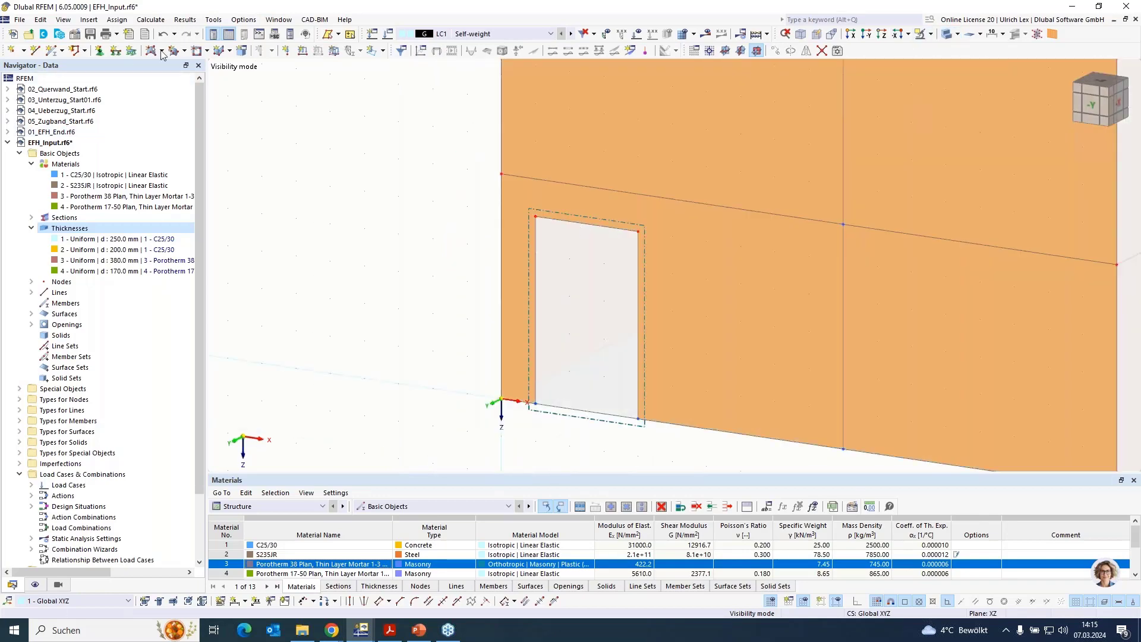
Step: Draw a rectangular window opening in the ground-floor front wall from X = 3 m, Z = -2.5 m to X = 4 m, Z = -1 m
{"action": "left_click", "coordinate": [197, 50]}
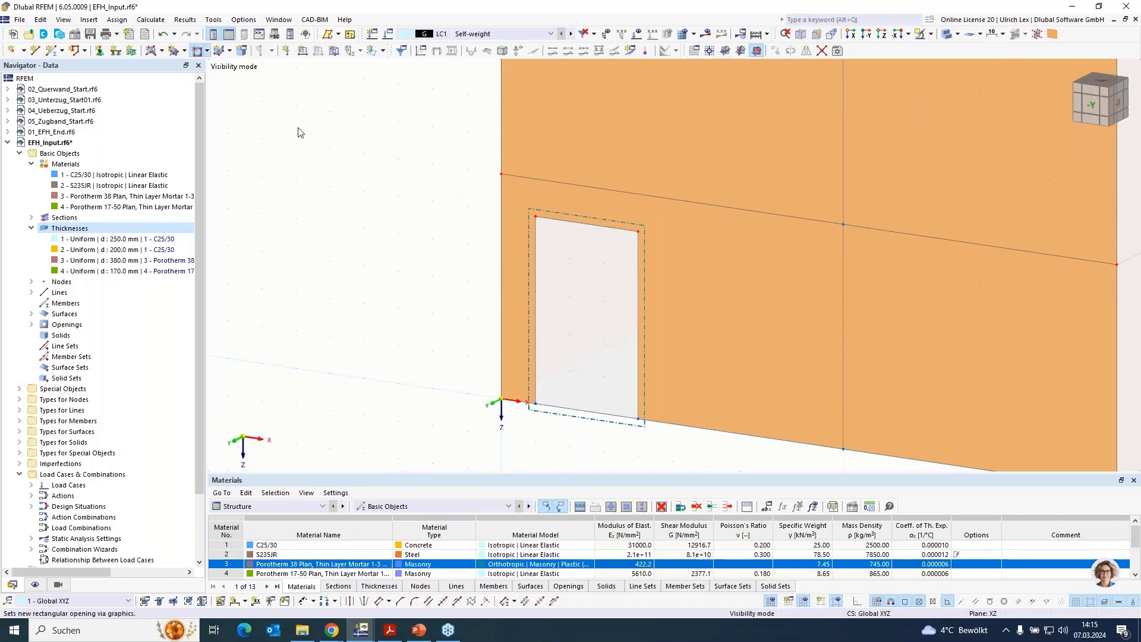
{"action": "left_click", "coordinate": [705, 241]}
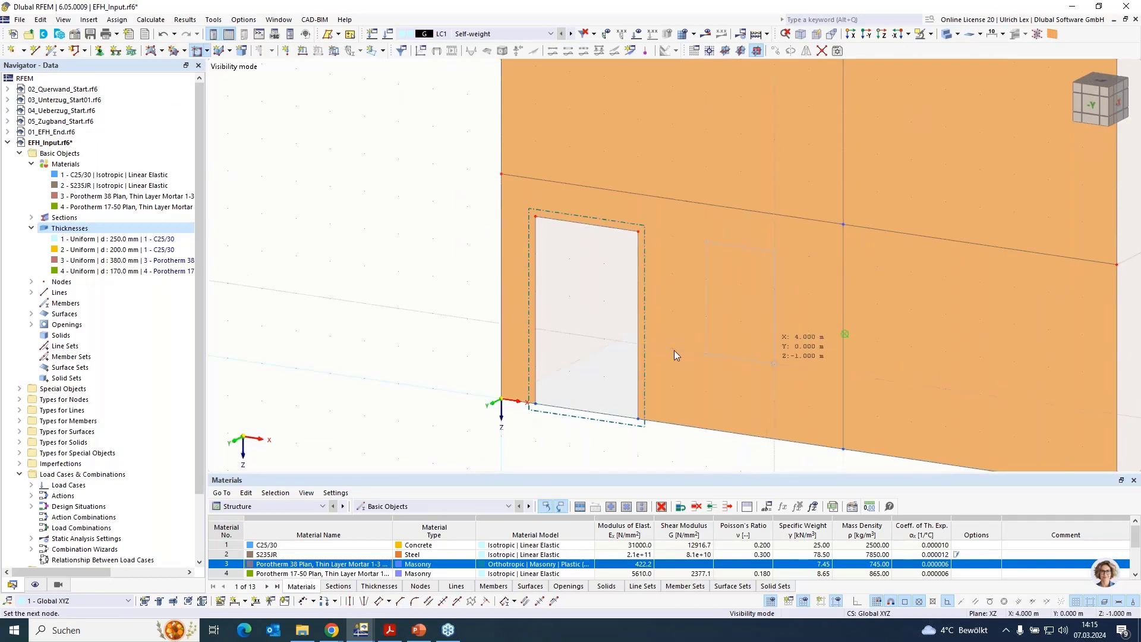
{"action": "left_click", "coordinate": [774, 364]}
{"action": "scroll", "coordinate": [552, 250], "scroll_direction": "down", "scroll_amount": 1}
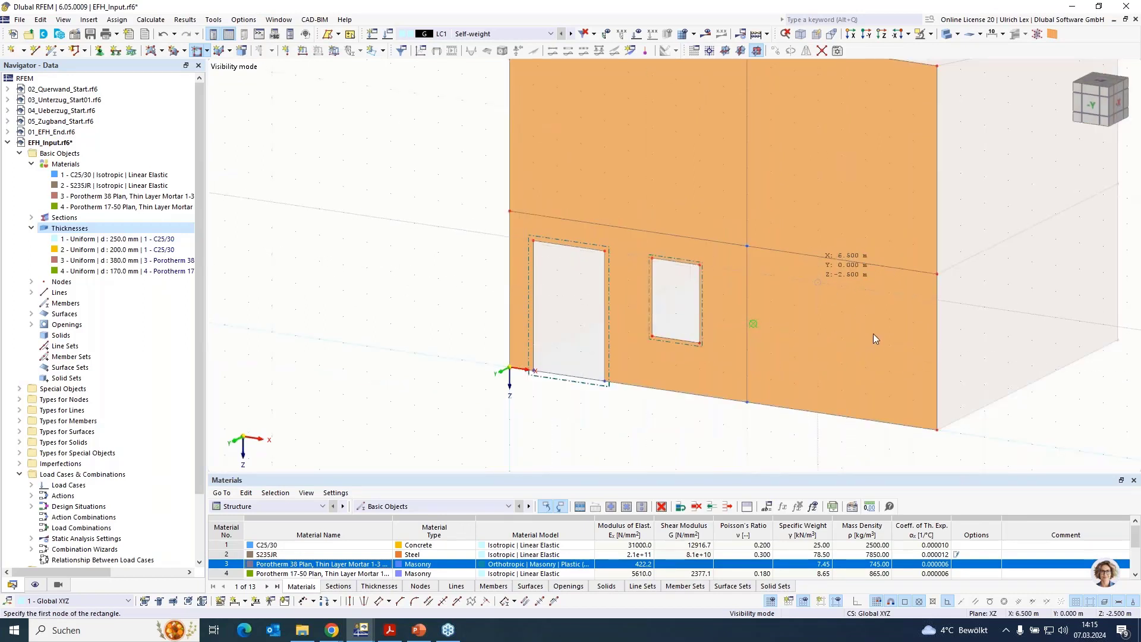
Step: Draw a second ground-floor window opening in the front wall, starting at X = 6.5 m, Z = -2.5 m and matching the first window's size
{"action": "left_click", "coordinate": [867, 367]}
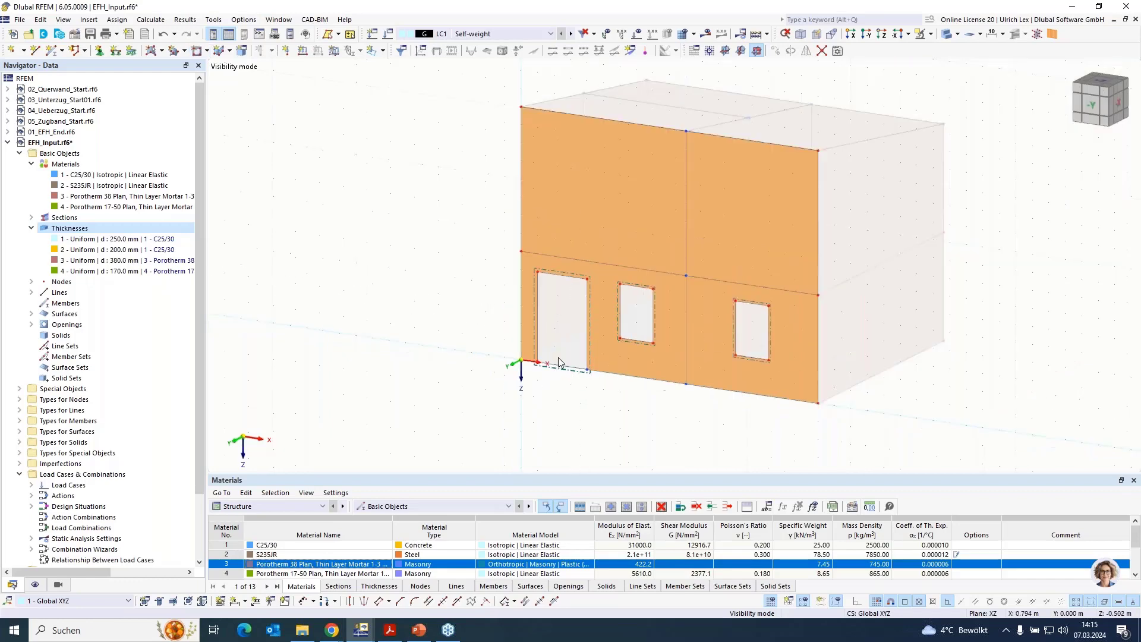
{"action": "key", "text": "Escape"}
{"action": "scroll", "coordinate": [547, 345], "scroll_direction": "down", "scroll_amount": 3}
{"action": "scroll", "coordinate": [546, 195], "scroll_direction": "up", "scroll_amount": 3}
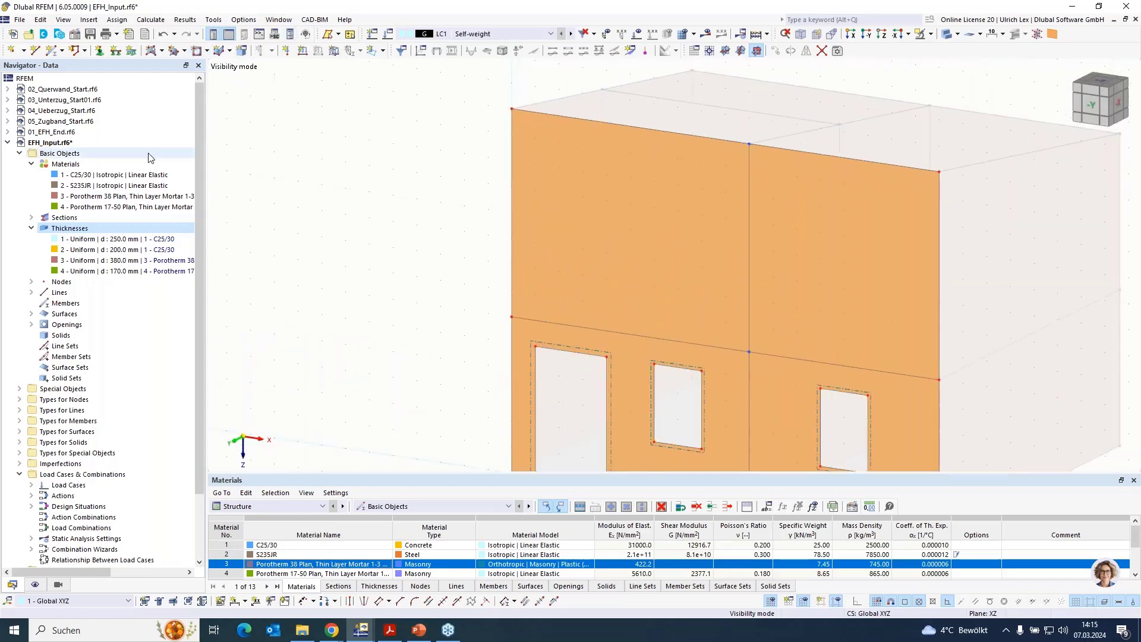
Step: Draw a rectangular window opening in the upper-floor front wall from X = 0.5 m, Z = -5.5 m to X = 3 m, Z = -4.5 m
{"action": "left_click", "coordinate": [198, 50]}
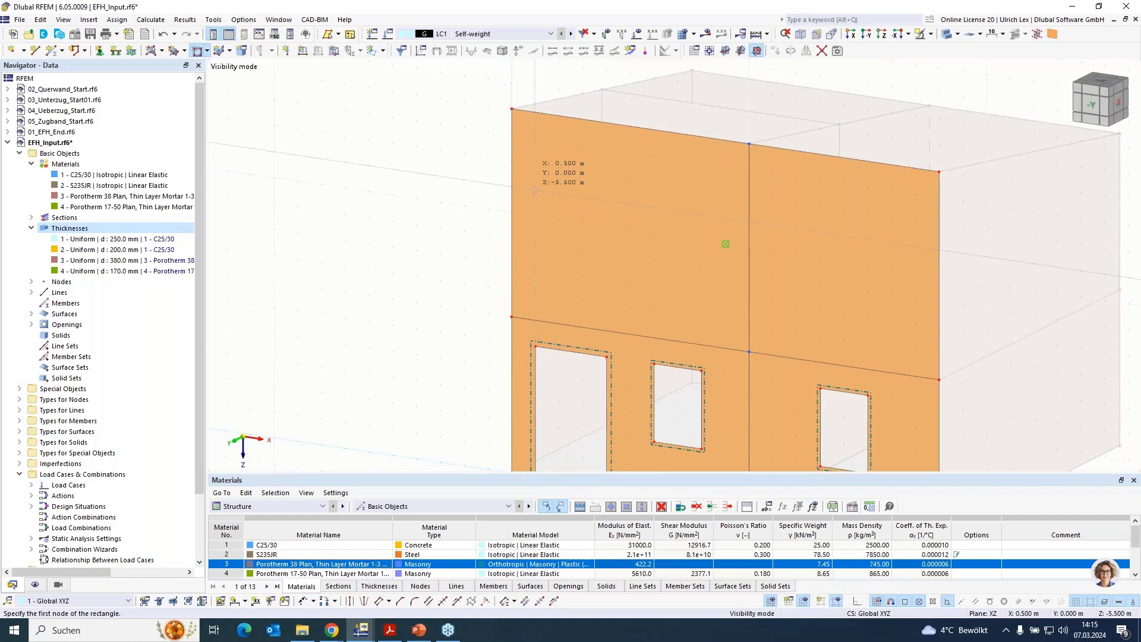
{"action": "left_click", "coordinate": [535, 190]}
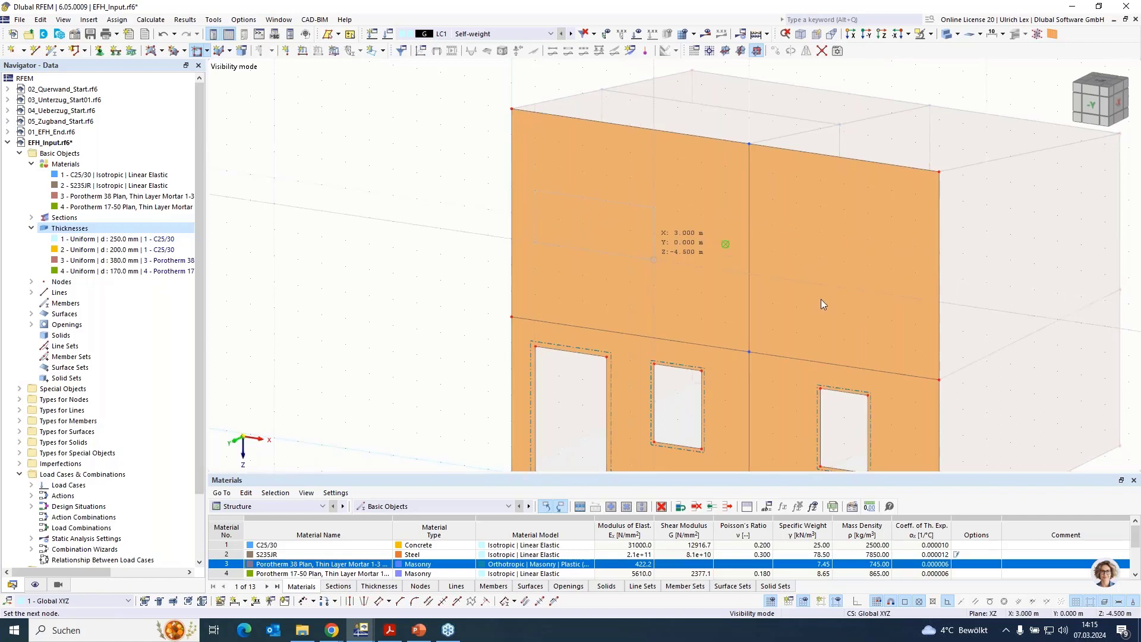
{"action": "left_click", "coordinate": [653, 260]}
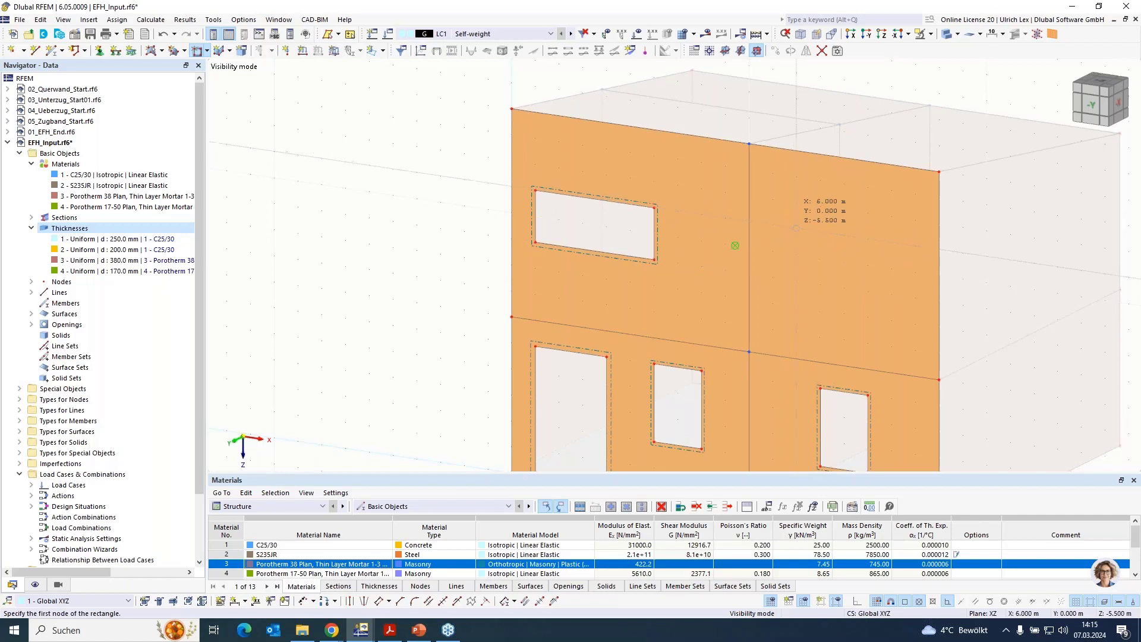
Step: Add another upper-floor window opening in the front wall from X = 6 m, Z = -5.5 m to X = 7.5 m, Z = -4.5 m
{"action": "left_click", "coordinate": [796, 229]}
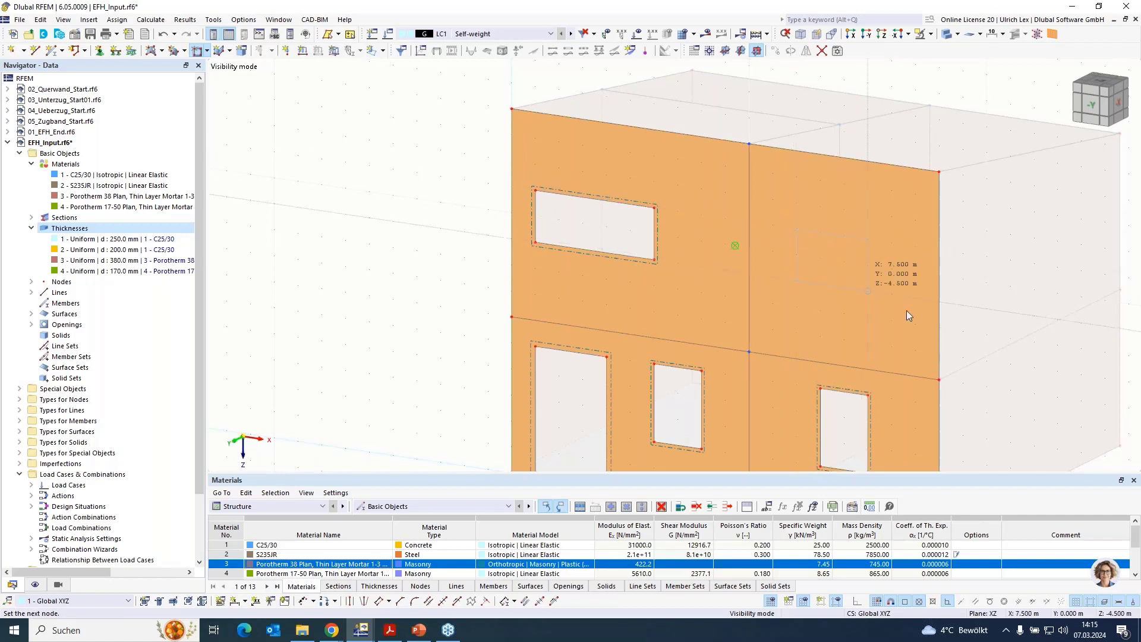
{"action": "left_click", "coordinate": [797, 280]}
{"action": "right_click", "coordinate": [420, 209]}
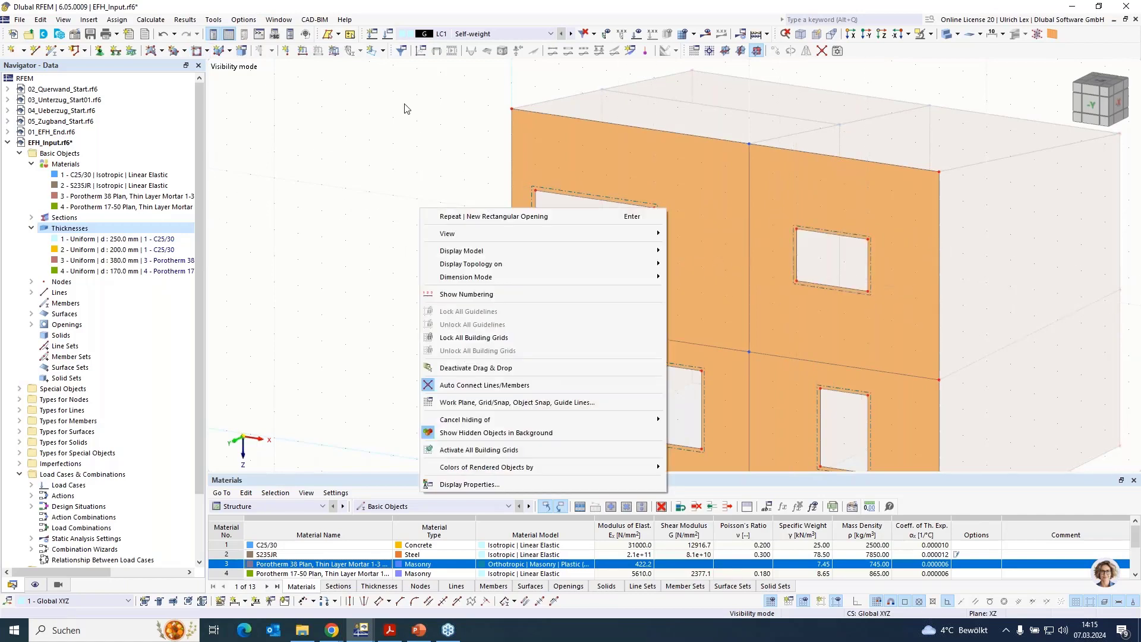
{"action": "left_click", "coordinate": [437, 147]}
{"action": "scroll", "coordinate": [440, 136], "scroll_direction": "down", "scroll_amount": 3}
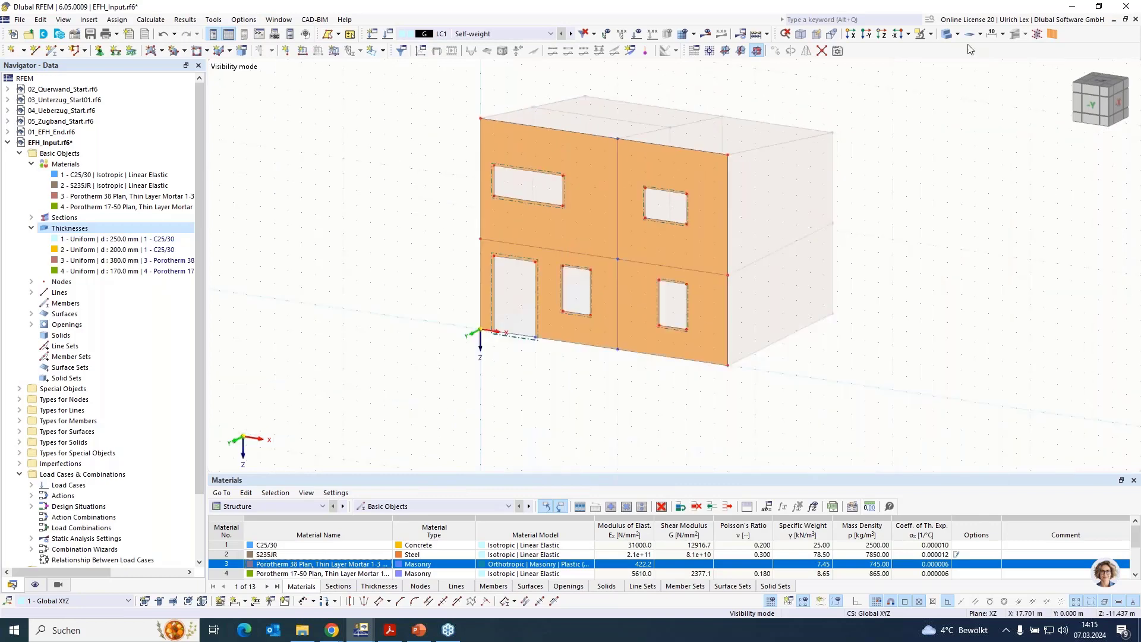
Step: Cancel the current visibility mode and isolate the transverse interior walls at X = 5 m with their related objects
{"action": "left_click", "coordinate": [931, 34]}
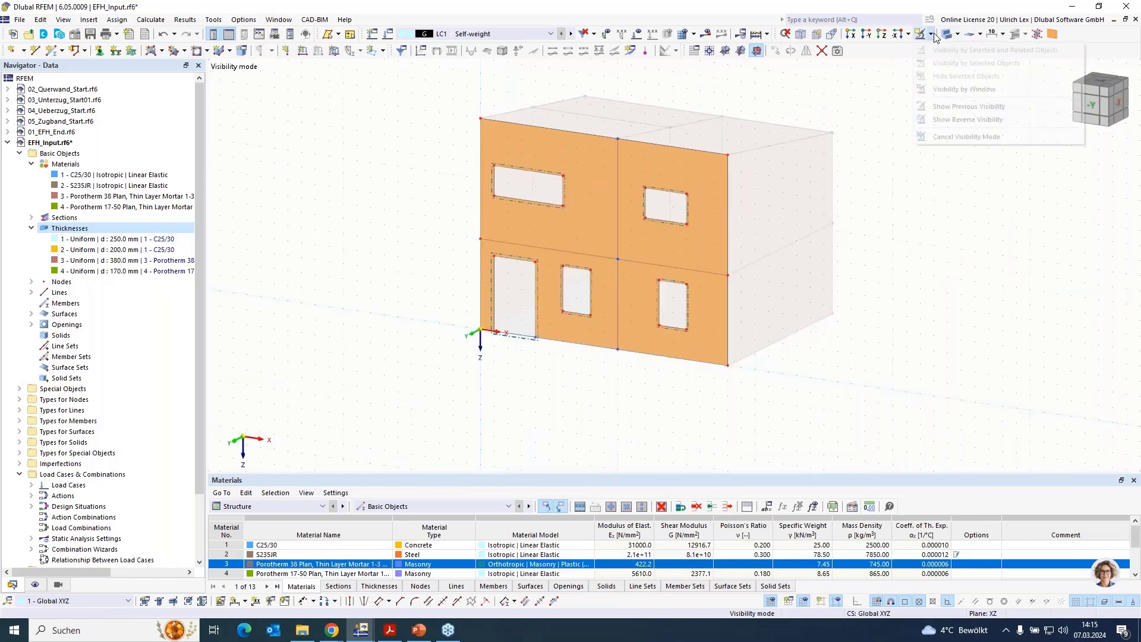
{"action": "left_click", "coordinate": [955, 136]}
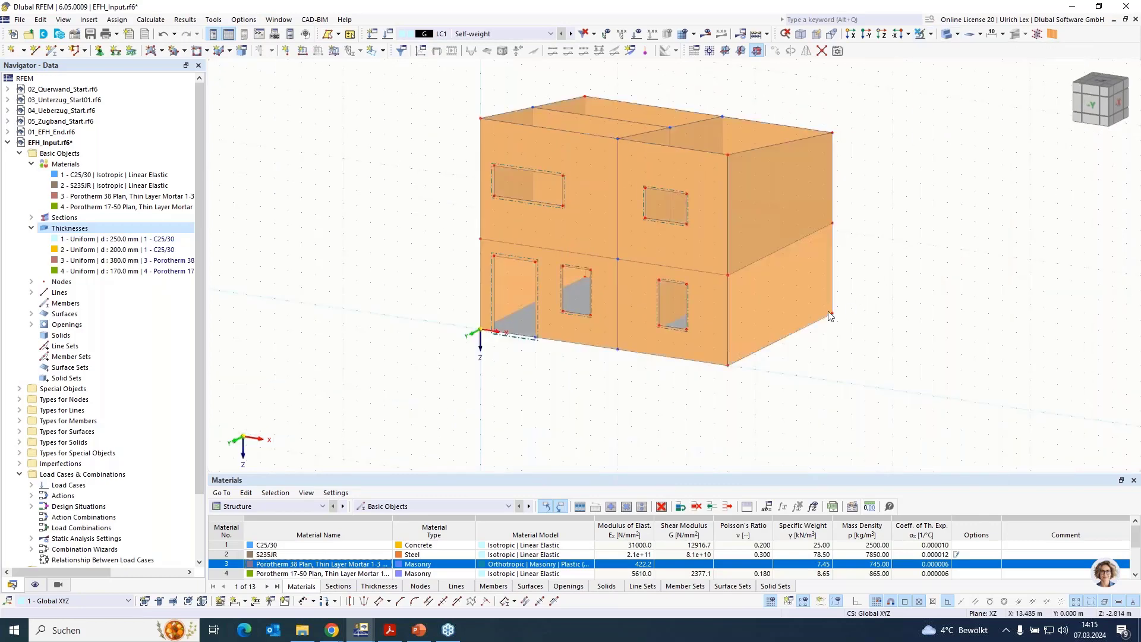
{"action": "middle_click_drag", "start_coordinate": [739, 436], "coordinate": [870, 418], "text": "ctrl"}
{"action": "scroll", "coordinate": [869, 418], "scroll_direction": "down", "scroll_amount": 1}
{"action": "left_click_drag", "start_coordinate": [692, 127], "coordinate": [731, 432]}
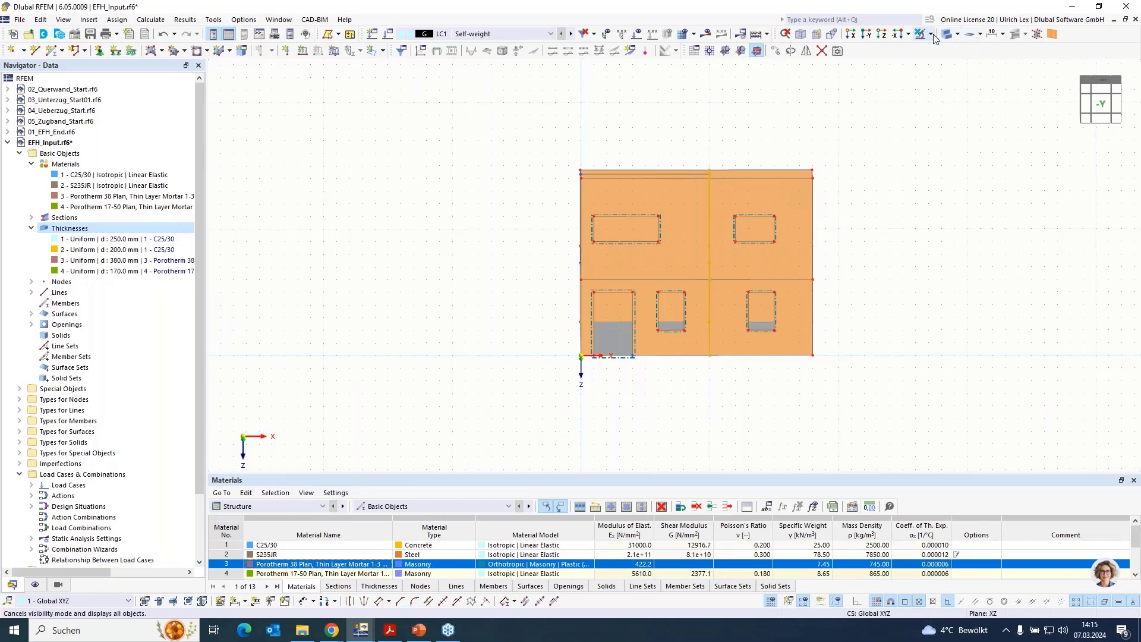
{"action": "left_click", "coordinate": [931, 34]}
{"action": "left_click", "coordinate": [957, 48]}
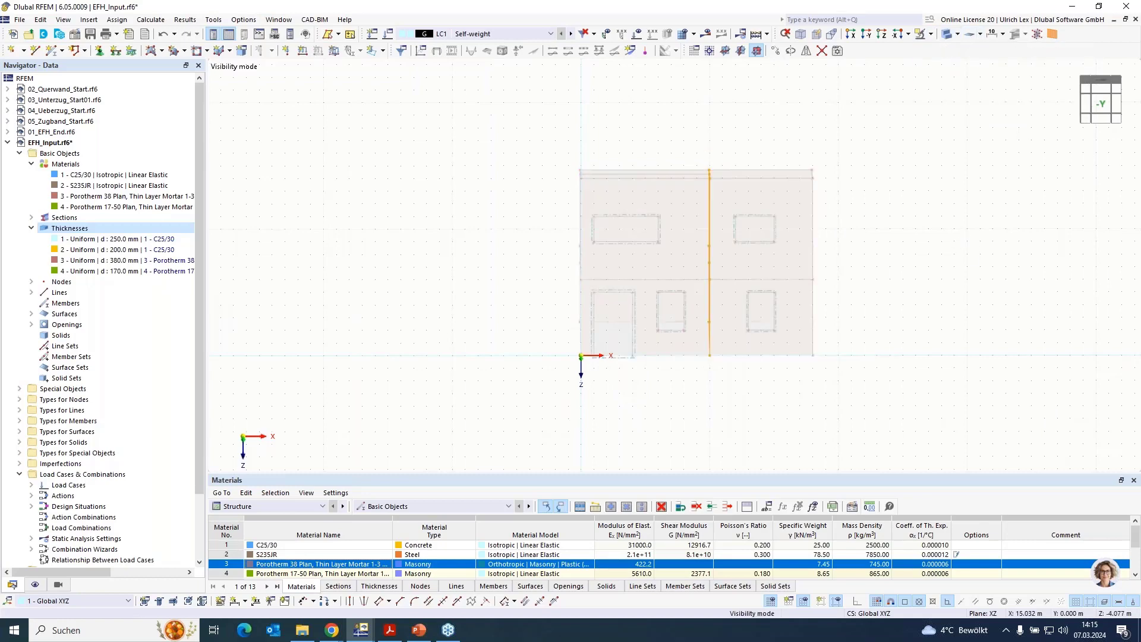
Step: Turn off the background display of hidden objects so only the isolated interior walls are drawn
{"action": "right_click", "coordinate": [867, 268]}
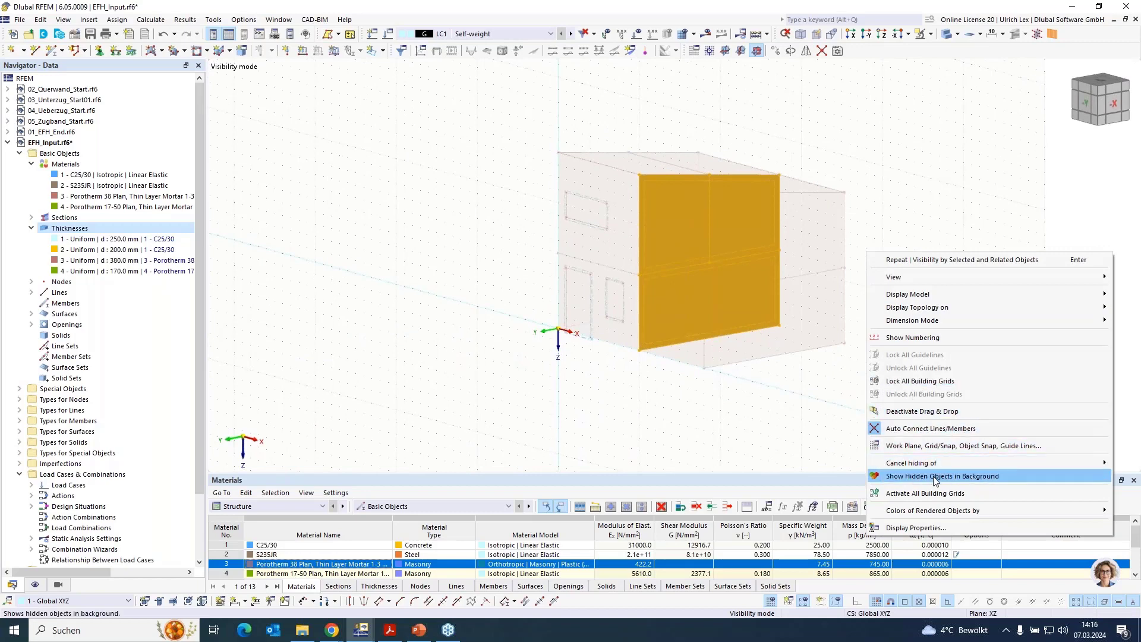
{"action": "left_click", "coordinate": [925, 476]}
{"action": "left_click", "coordinate": [810, 376]}
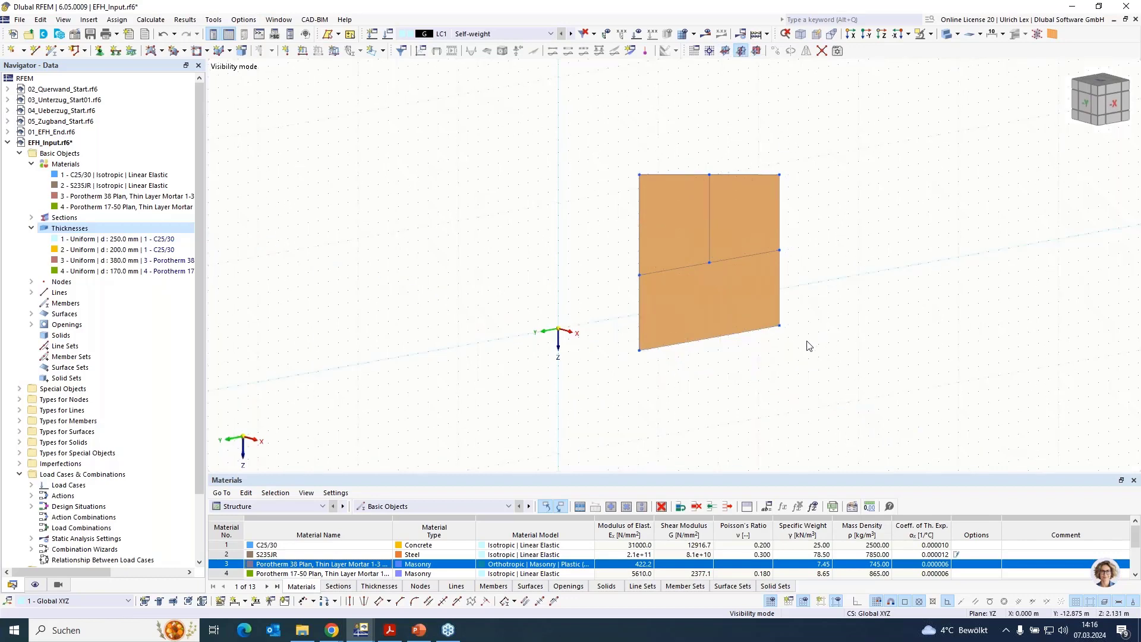
Step: Set the YZ work plane's origin at the interior wall's base corner at X = 5 m, Y = 0, Z = 0
{"action": "left_click", "coordinate": [727, 51]}
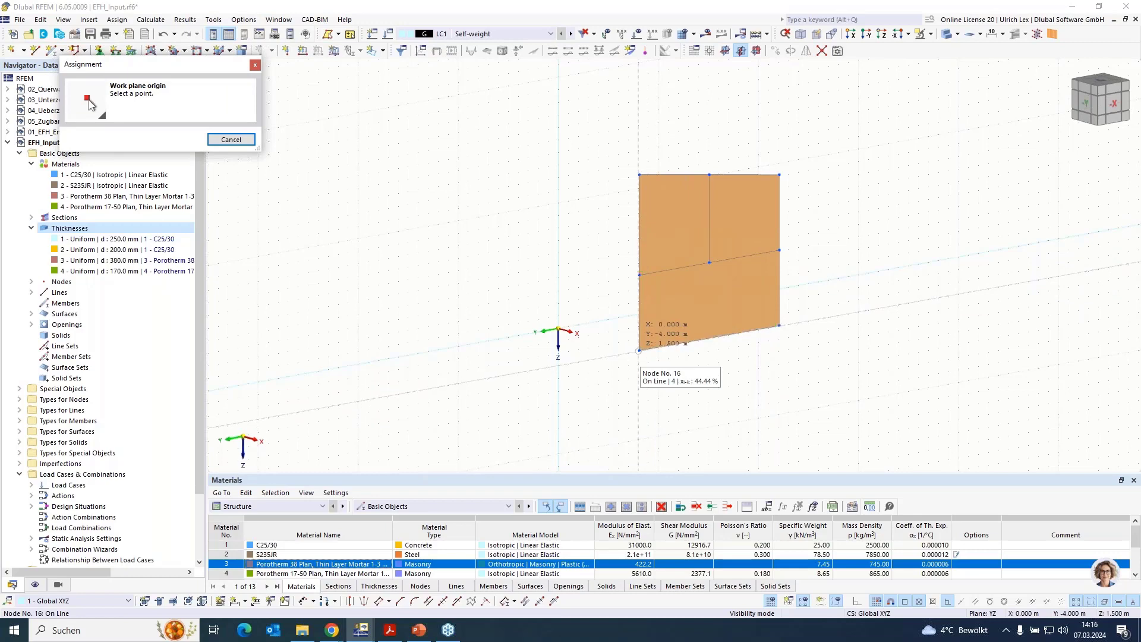
{"action": "left_click", "coordinate": [640, 350]}
{"action": "scroll", "coordinate": [761, 355], "scroll_direction": "up", "scroll_amount": 2}
{"action": "scroll", "coordinate": [760, 357], "scroll_direction": "up", "scroll_amount": 2}
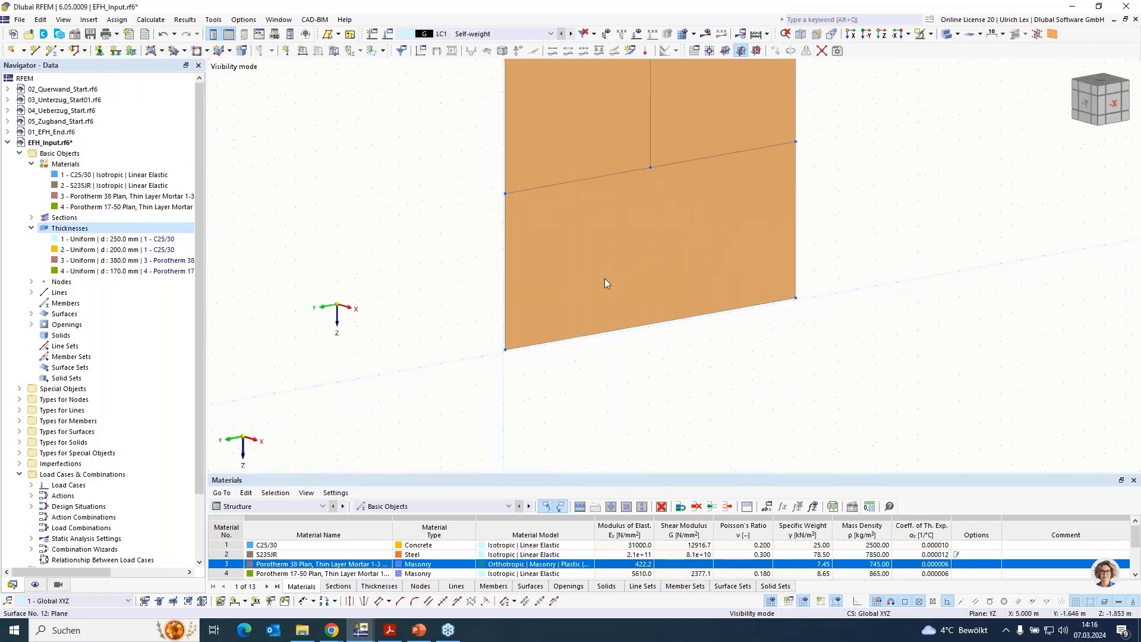
{"action": "left_click", "coordinate": [711, 51]}
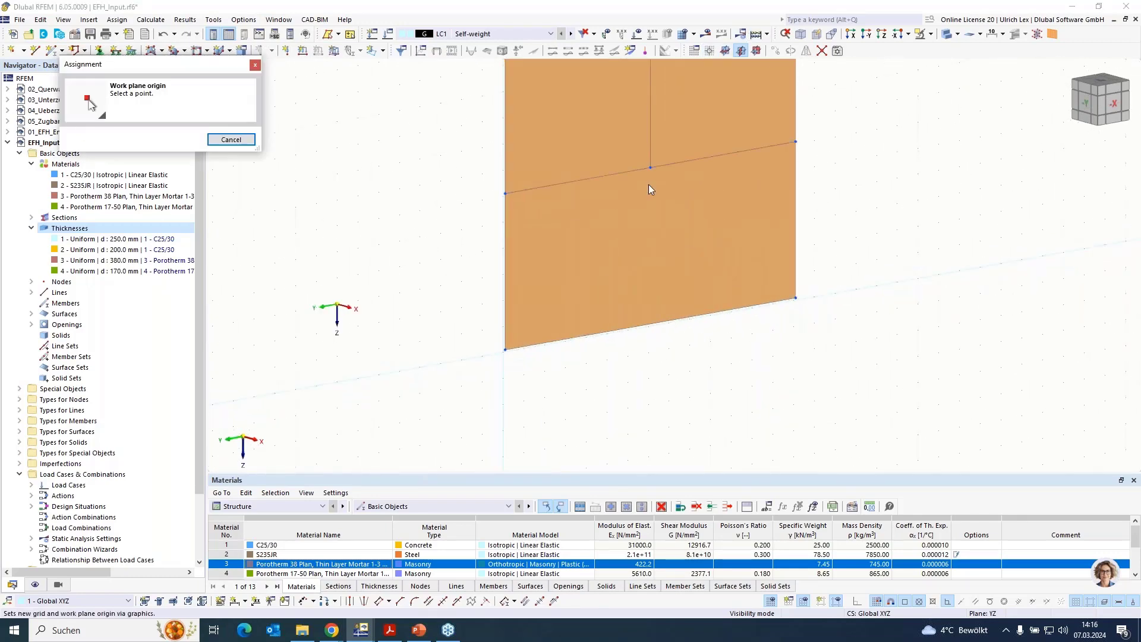
{"action": "scroll", "coordinate": [535, 344], "scroll_direction": "up", "scroll_amount": 3}
{"action": "left_click", "coordinate": [462, 343]}
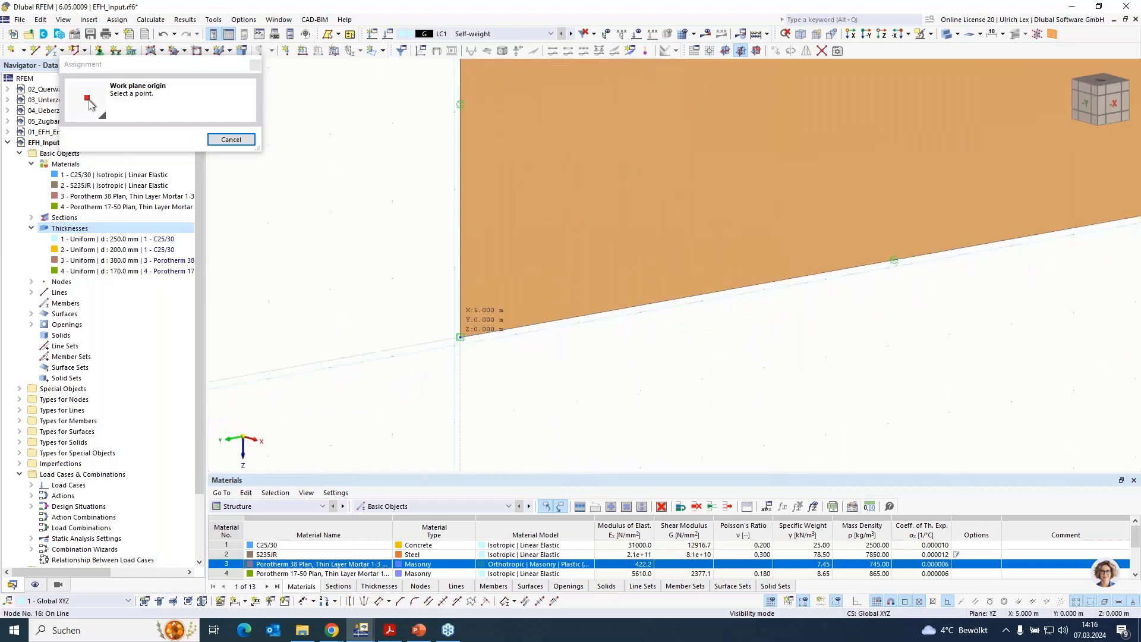
Step: Draw a rectangular opening in the ground-floor interior wall from Y = -4 m, Z = -2.5 m to the base corner at Y = -7 m, Z = 0
{"action": "scroll", "coordinate": [462, 343], "scroll_direction": "down", "scroll_amount": 3}
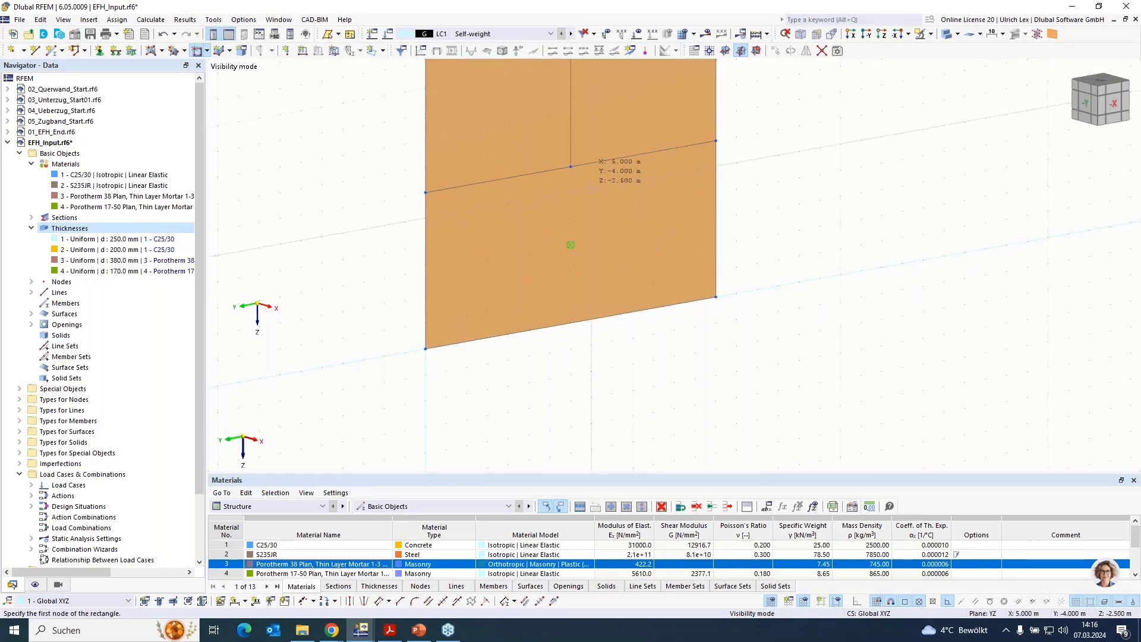
{"action": "left_click", "coordinate": [592, 189]}
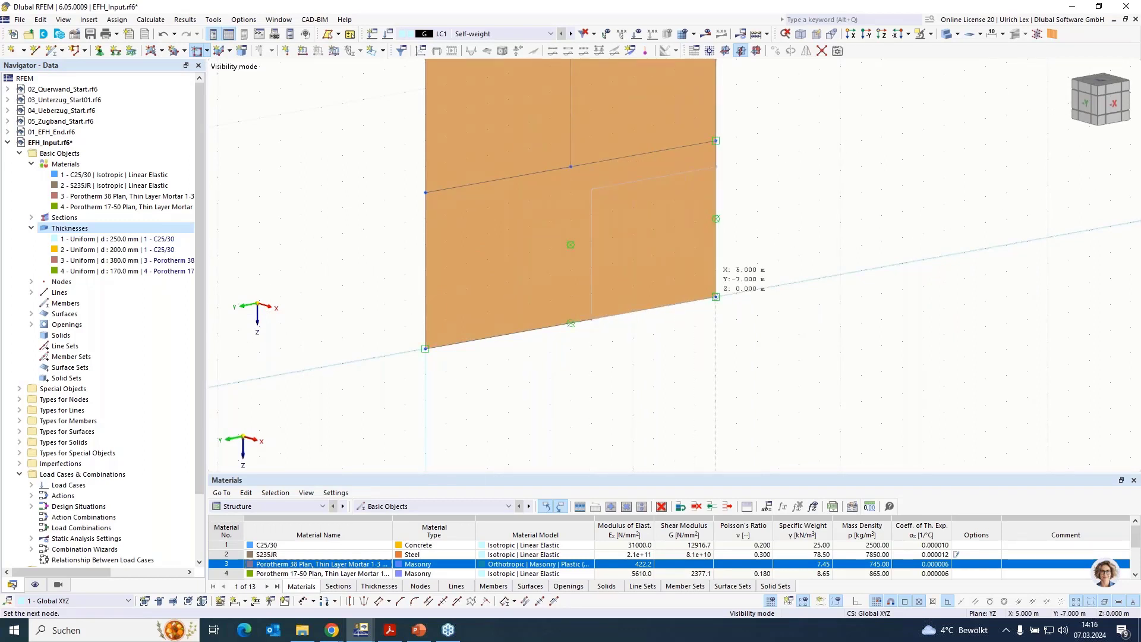
{"action": "left_click", "coordinate": [799, 335]}
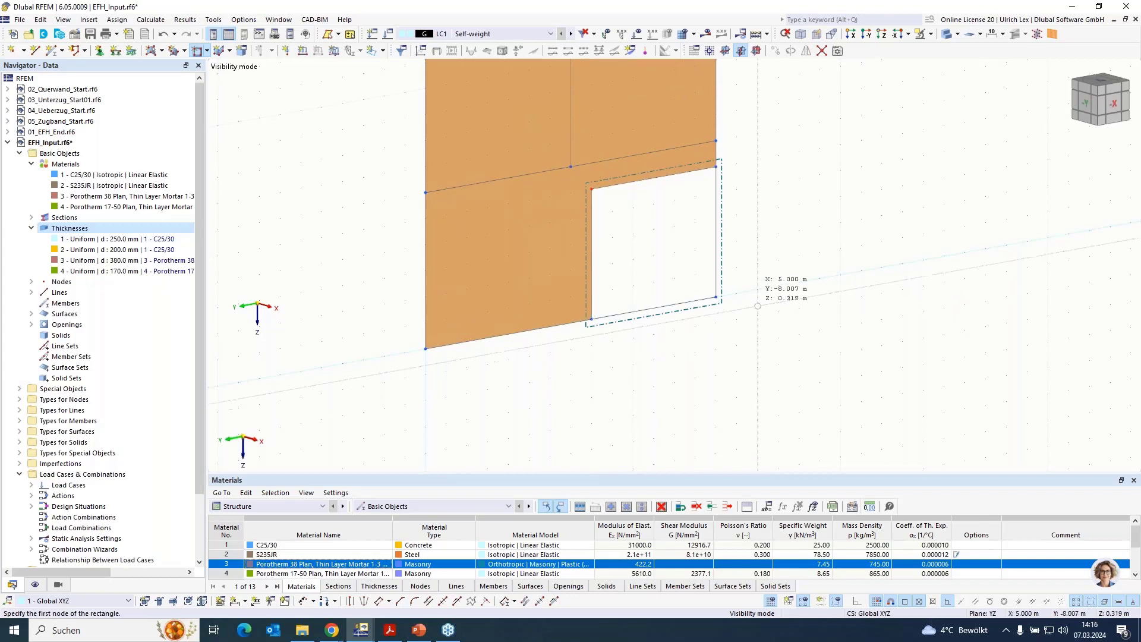
{"action": "key", "text": "Escape"}
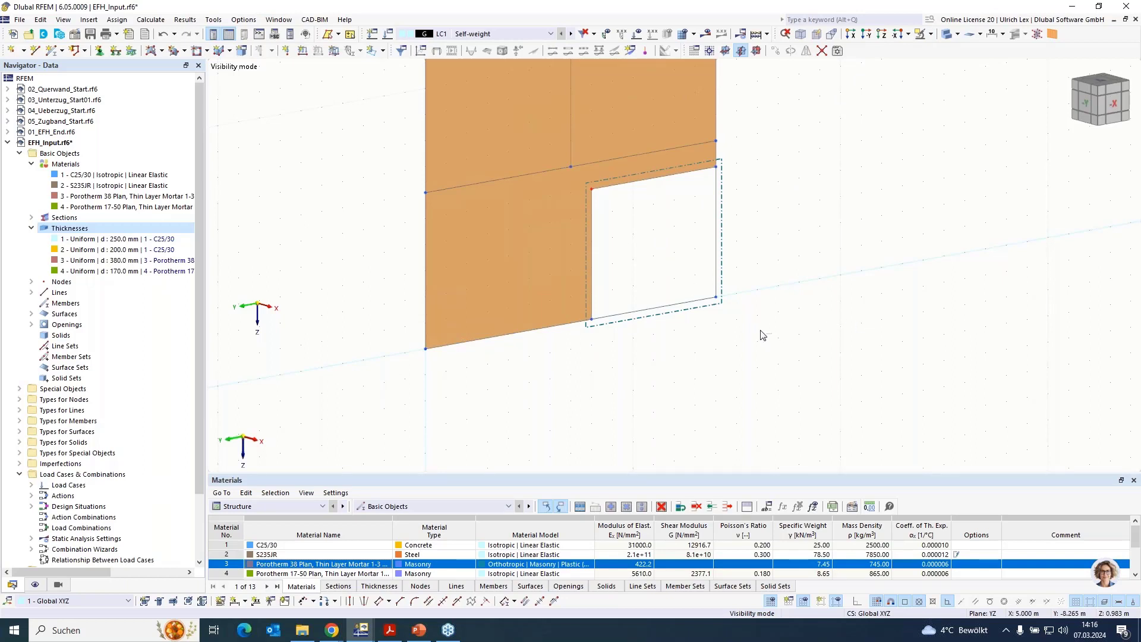
Step: Cancel the visibility mode to display the whole building, and view its front facade with all openings
{"action": "scroll", "coordinate": [709, 295], "scroll_direction": "down", "scroll_amount": 3}
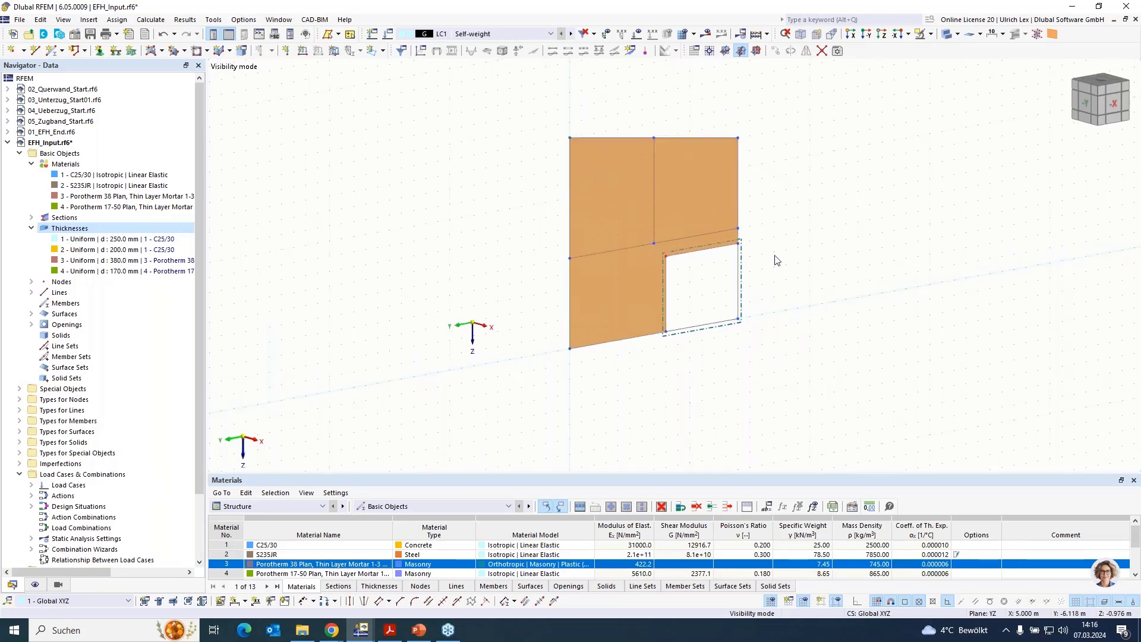
{"action": "left_click", "coordinate": [930, 34]}
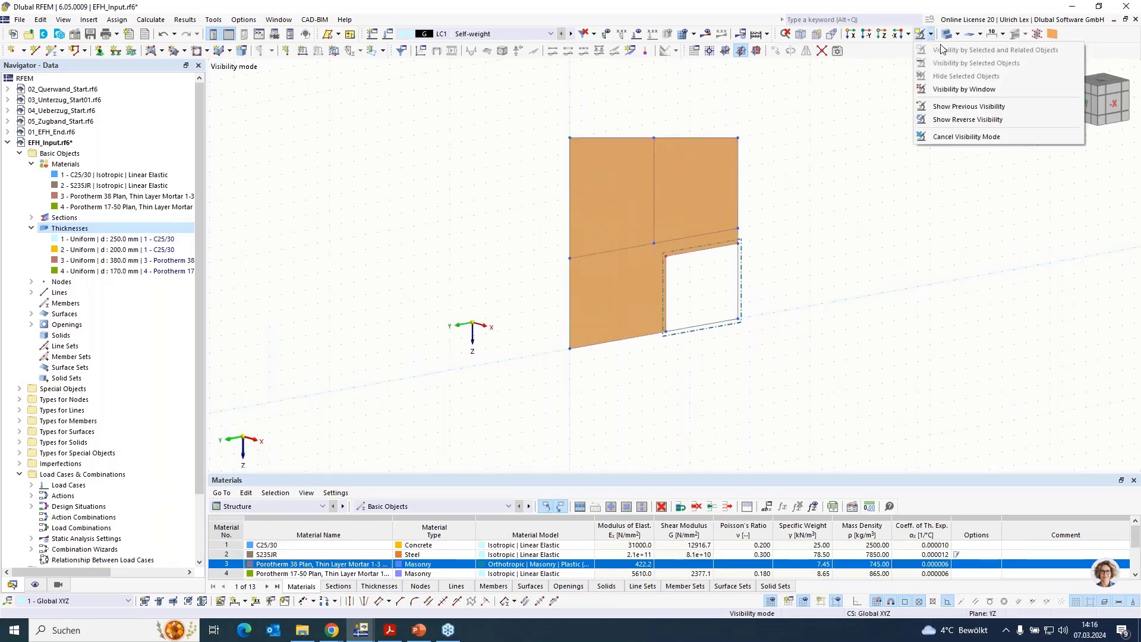
{"action": "left_click", "coordinate": [984, 139]}
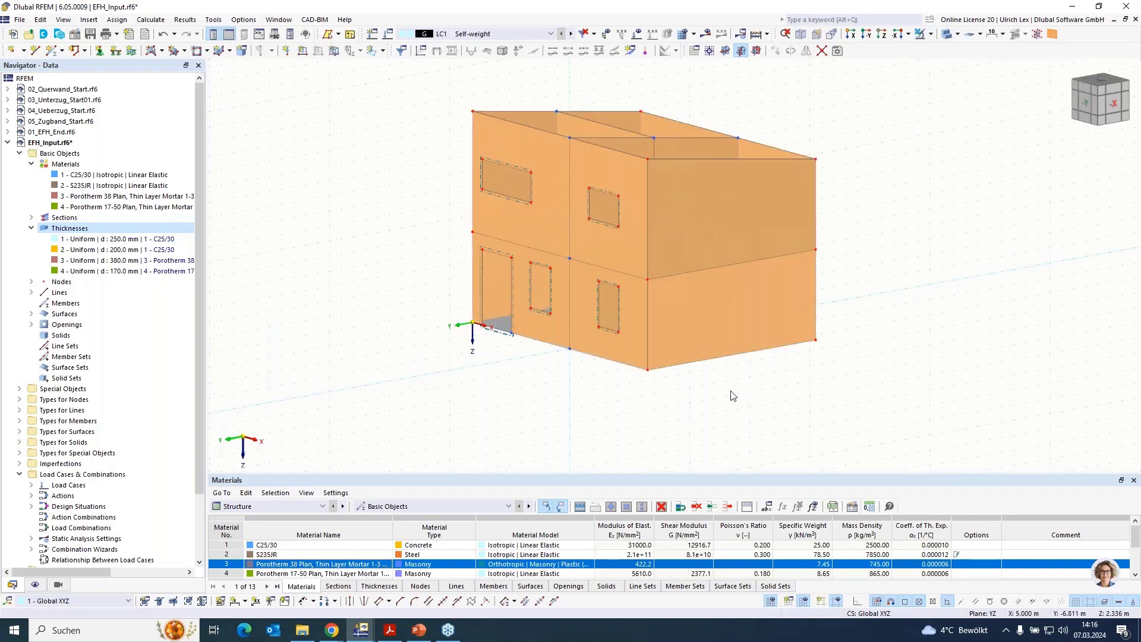
{"action": "middle_click_drag", "start_coordinate": [624, 397], "coordinate": [776, 417], "text": "ctrl"}
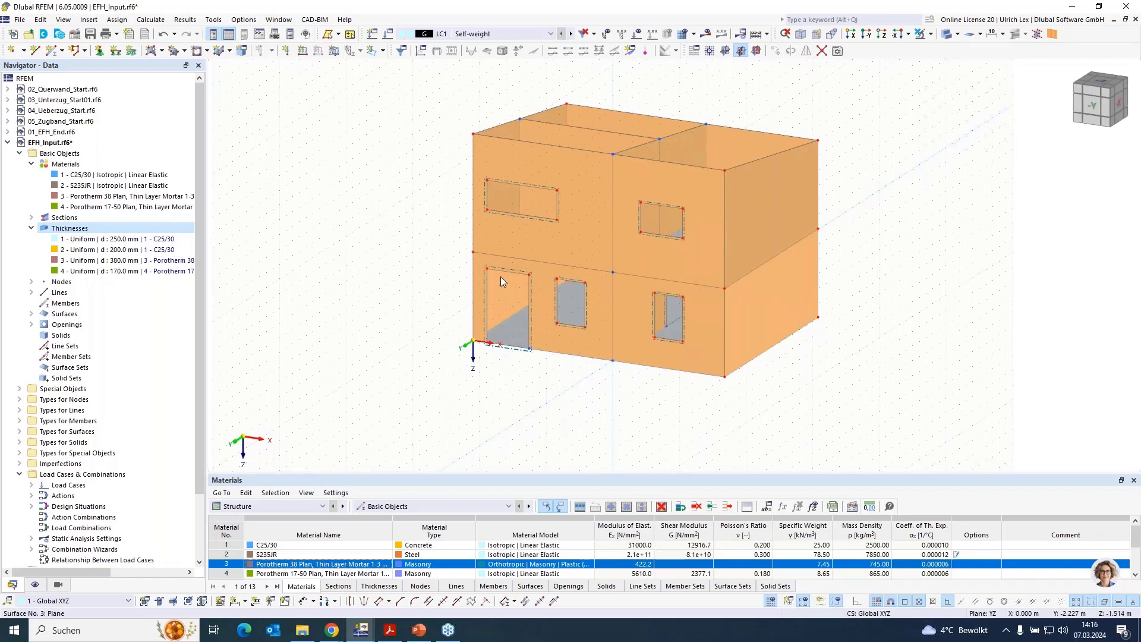
{"action": "scroll", "coordinate": [500, 276], "scroll_direction": "up", "scroll_amount": 3}
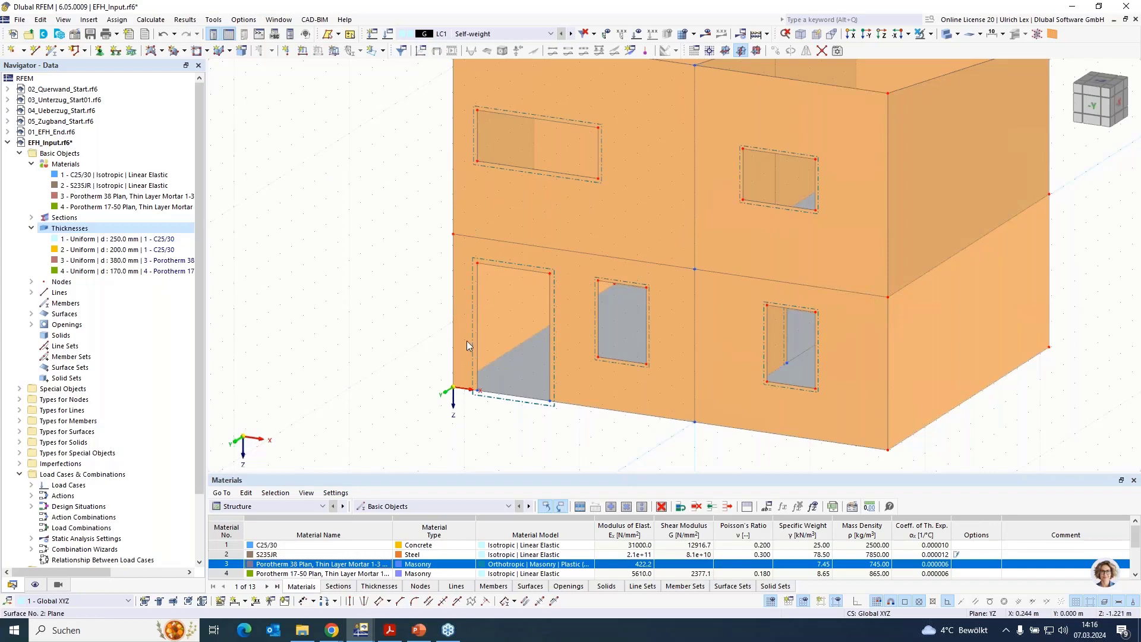
{"action": "scroll", "coordinate": [466, 339], "scroll_direction": "down", "scroll_amount": 3}
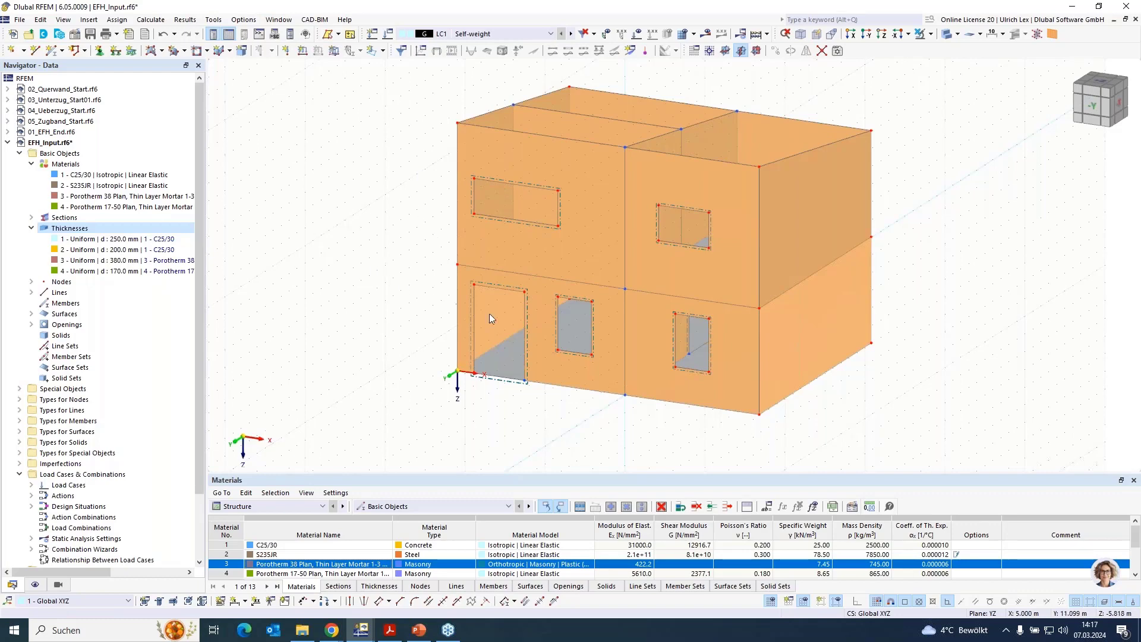
Step: Edit the top edge line of the 2.5 m wide upper-floor window and assign a new beam member to it
{"action": "scroll", "coordinate": [514, 157], "scroll_direction": "up", "scroll_amount": 3}
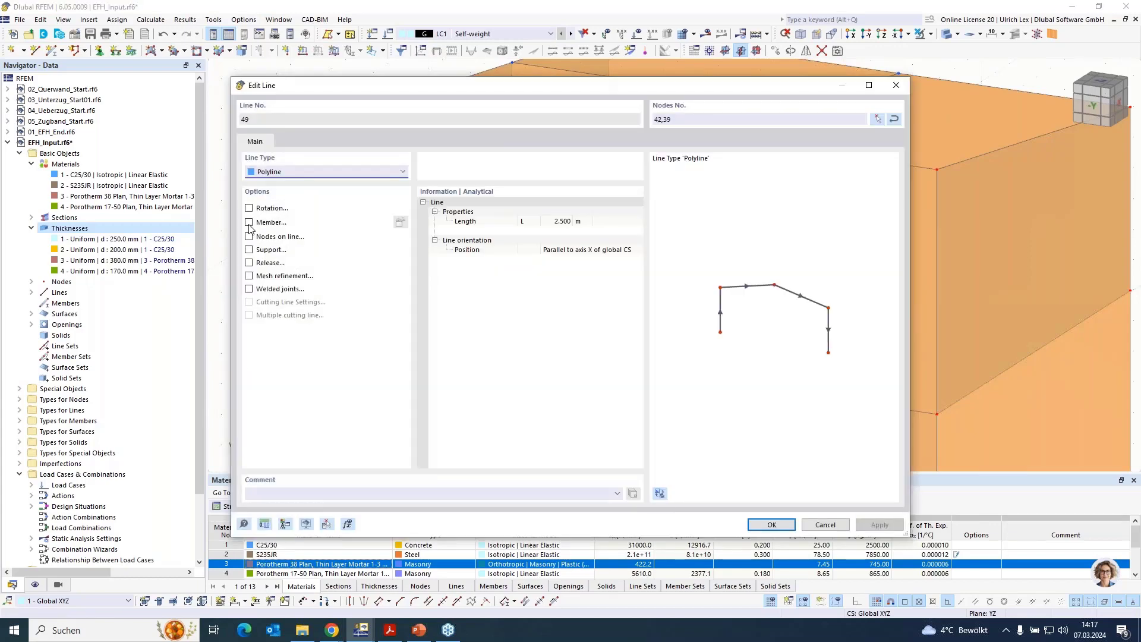
{"action": "left_click", "coordinate": [249, 224]}
{"action": "left_click", "coordinate": [249, 222]}
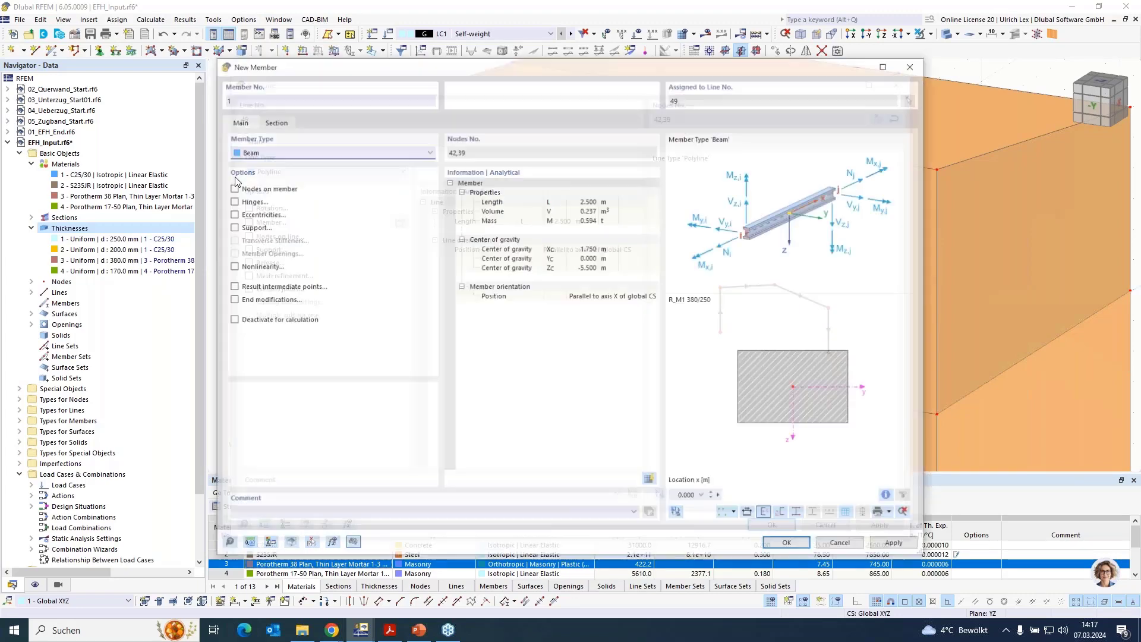
Step: Create a 380 x 150 mm rectangular C25/30 concrete section and assign it to the beam member above the 2.5 m wide upper-floor window
{"action": "left_click", "coordinate": [274, 120]}
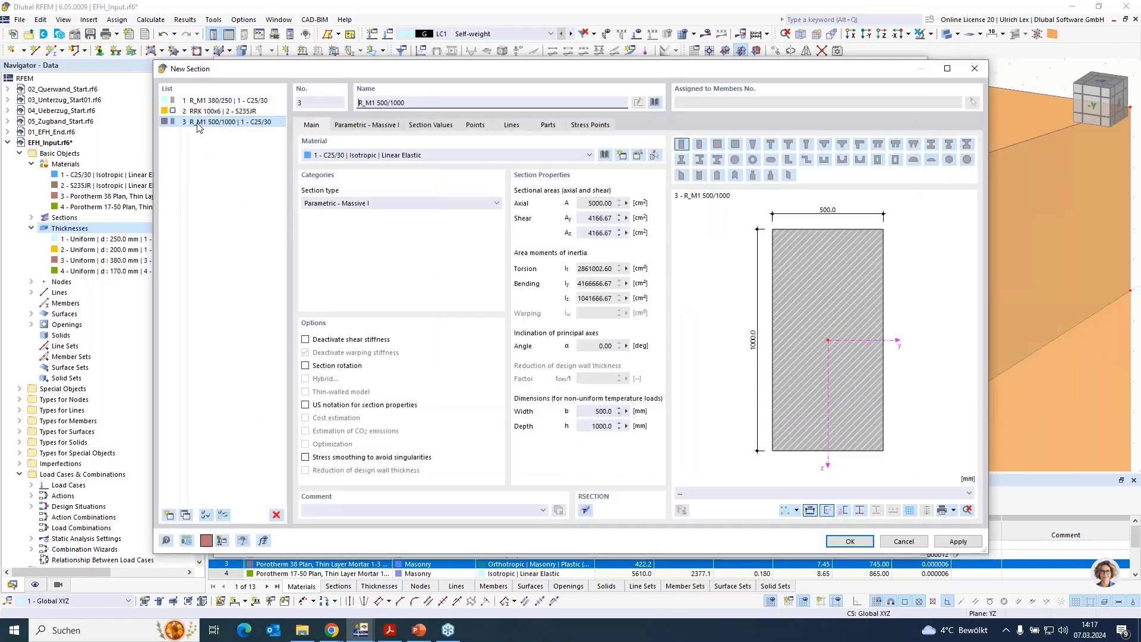
{"action": "left_click", "coordinate": [380, 125]}
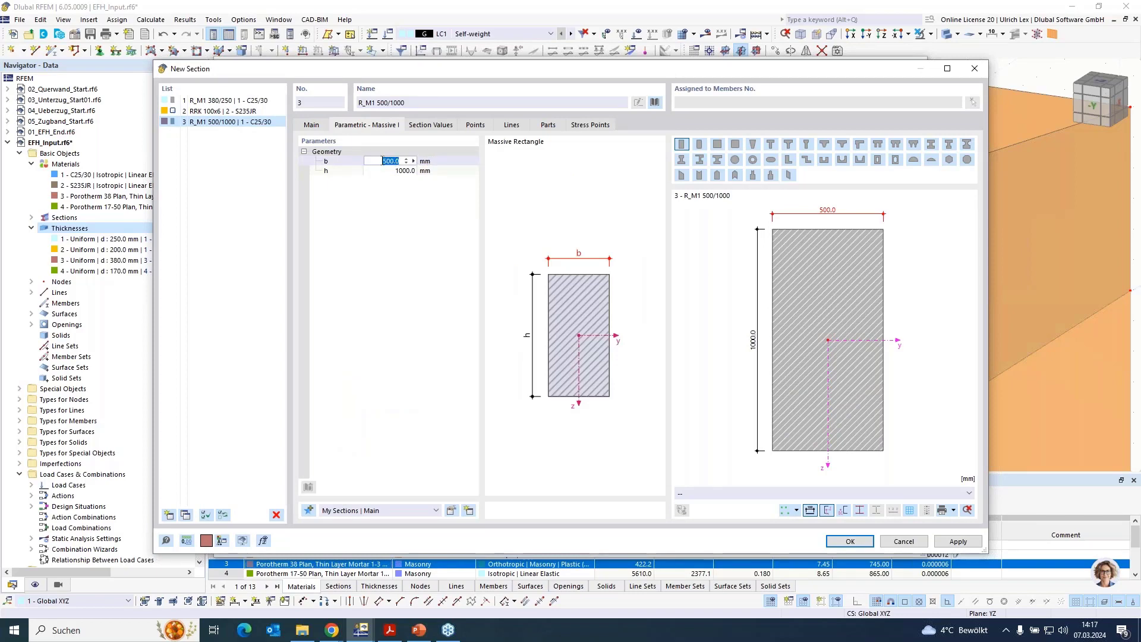
{"action": "type", "text": "380"}
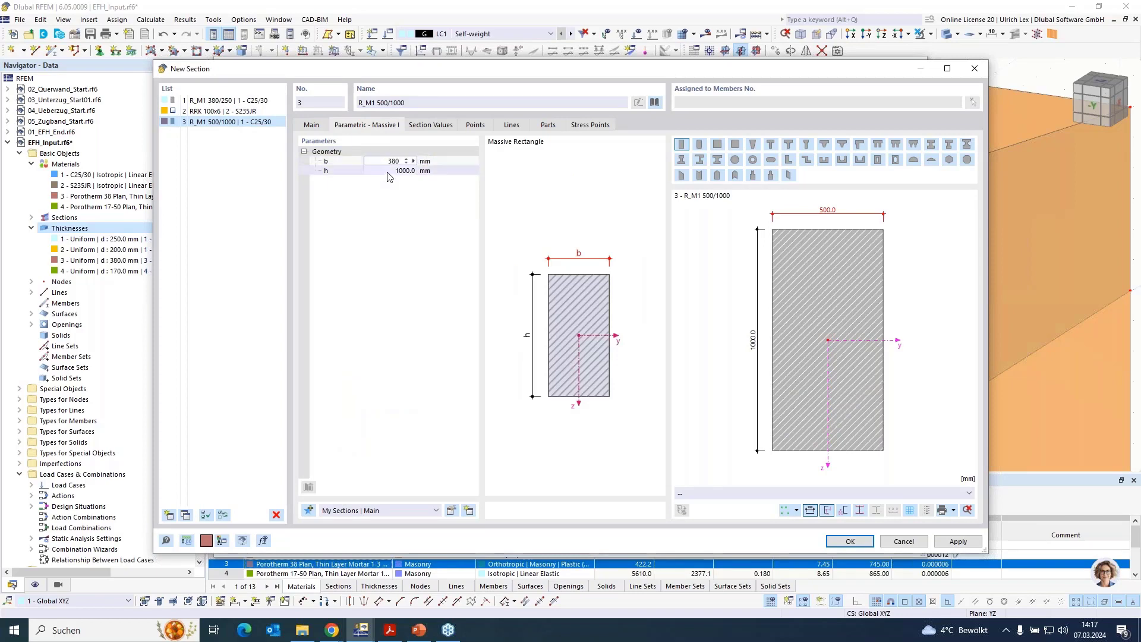
{"action": "left_click", "coordinate": [370, 173]}
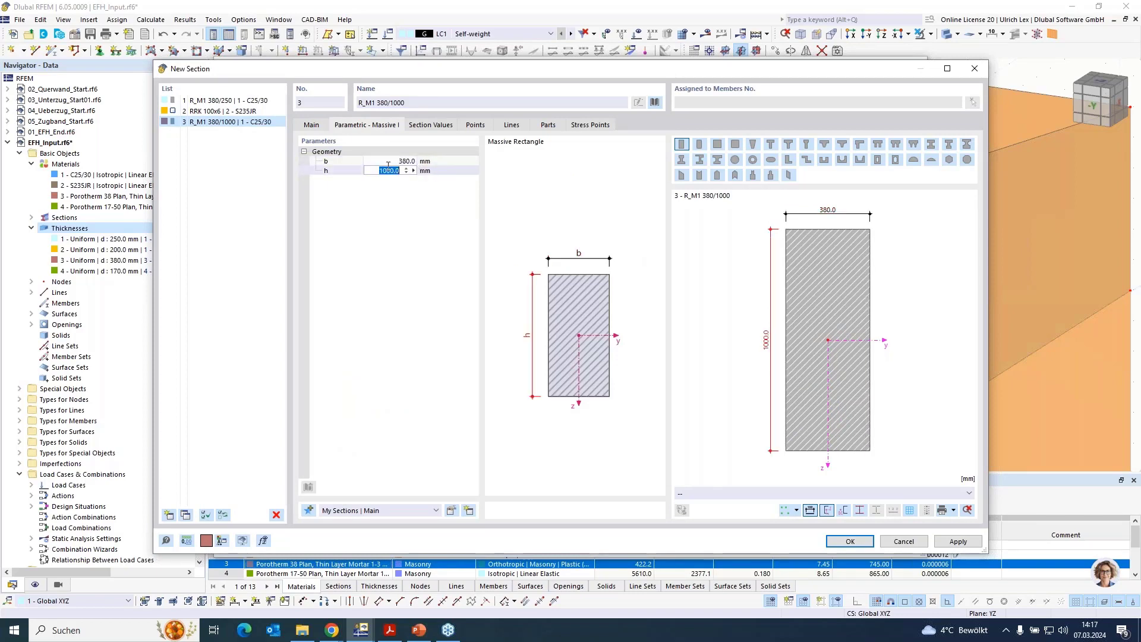
{"action": "type", "text": "150"}
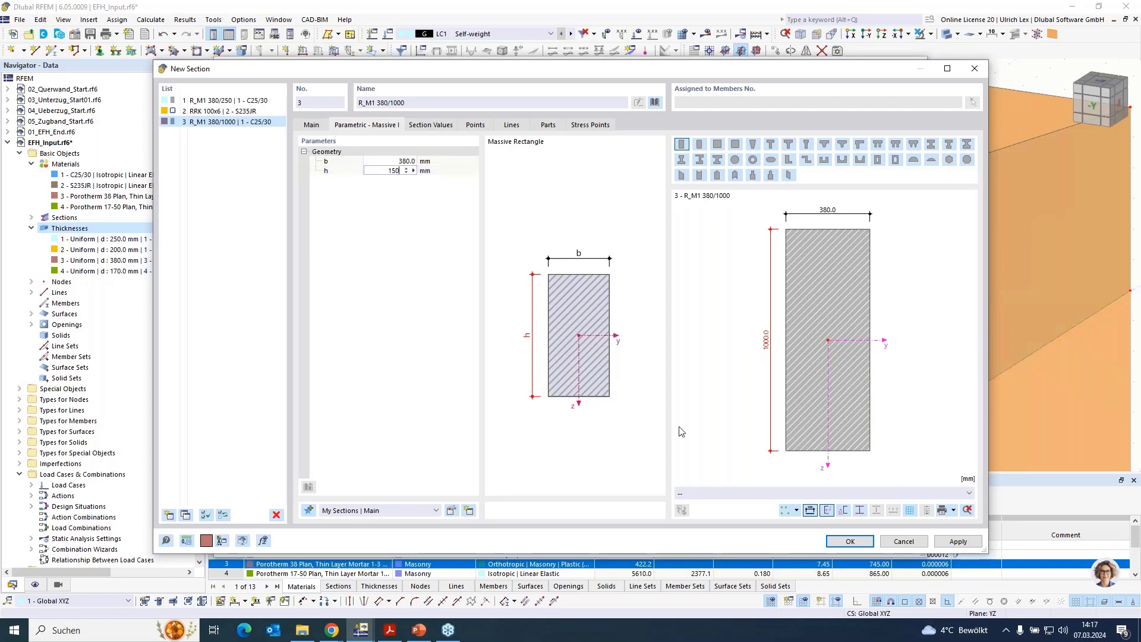
{"action": "left_click", "coordinate": [850, 542]}
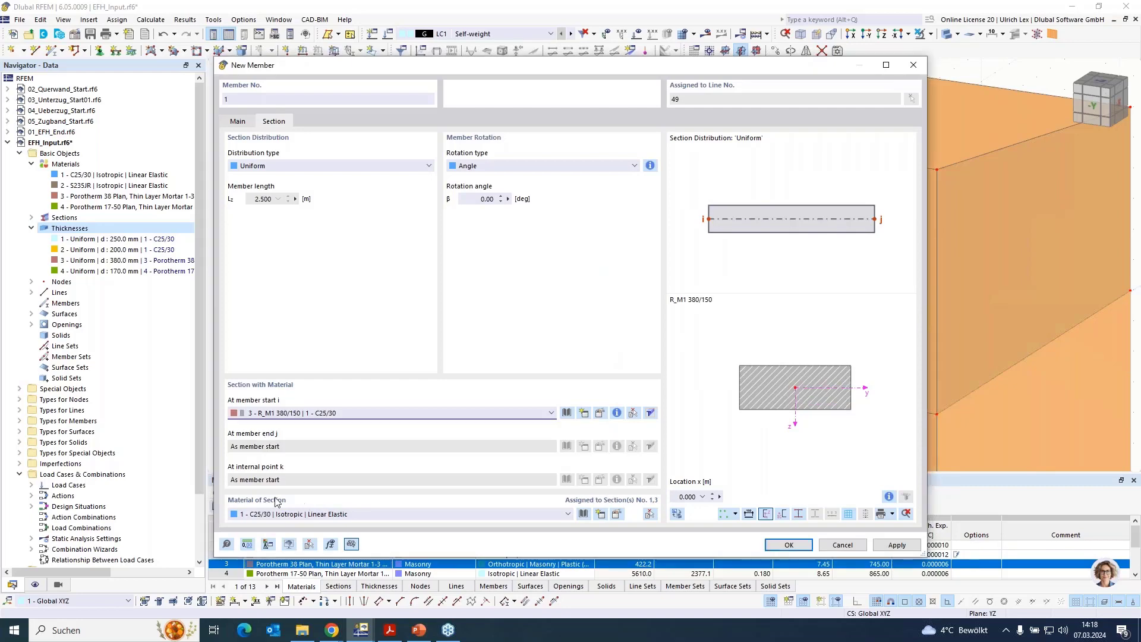
{"action": "left_click", "coordinate": [793, 548]}
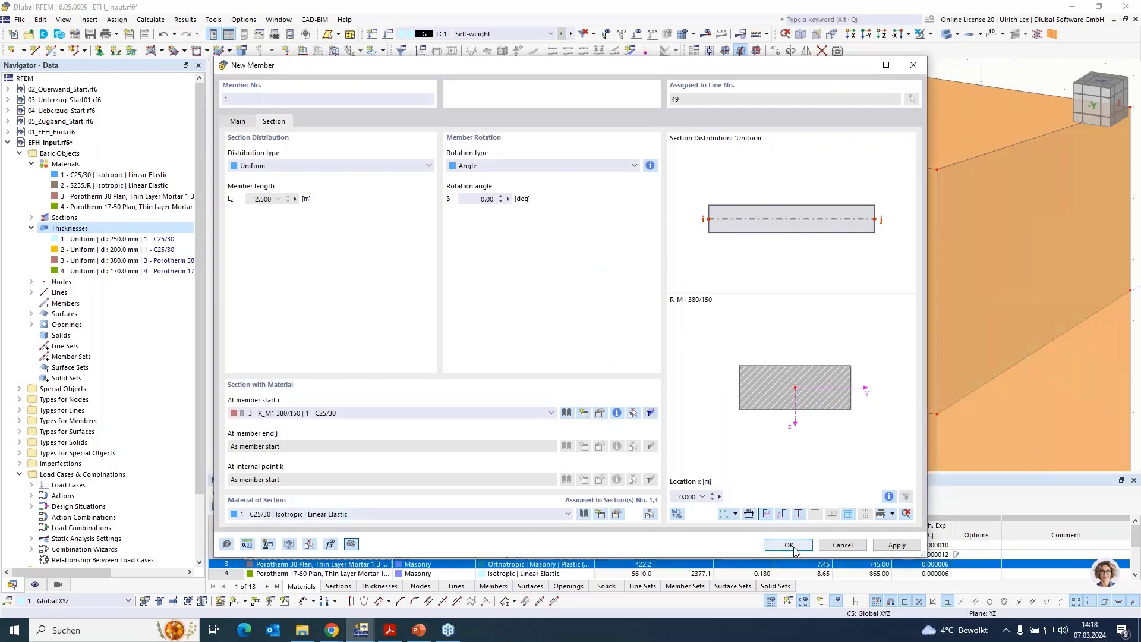
{"action": "left_click", "coordinate": [833, 545]}
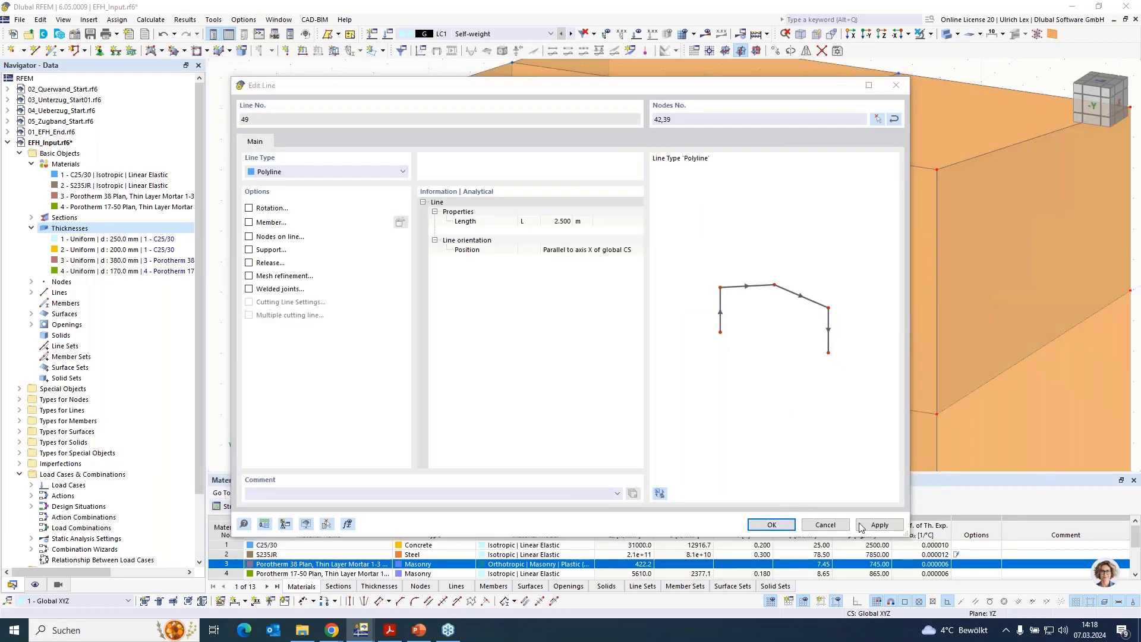
{"action": "left_click", "coordinate": [771, 525]}
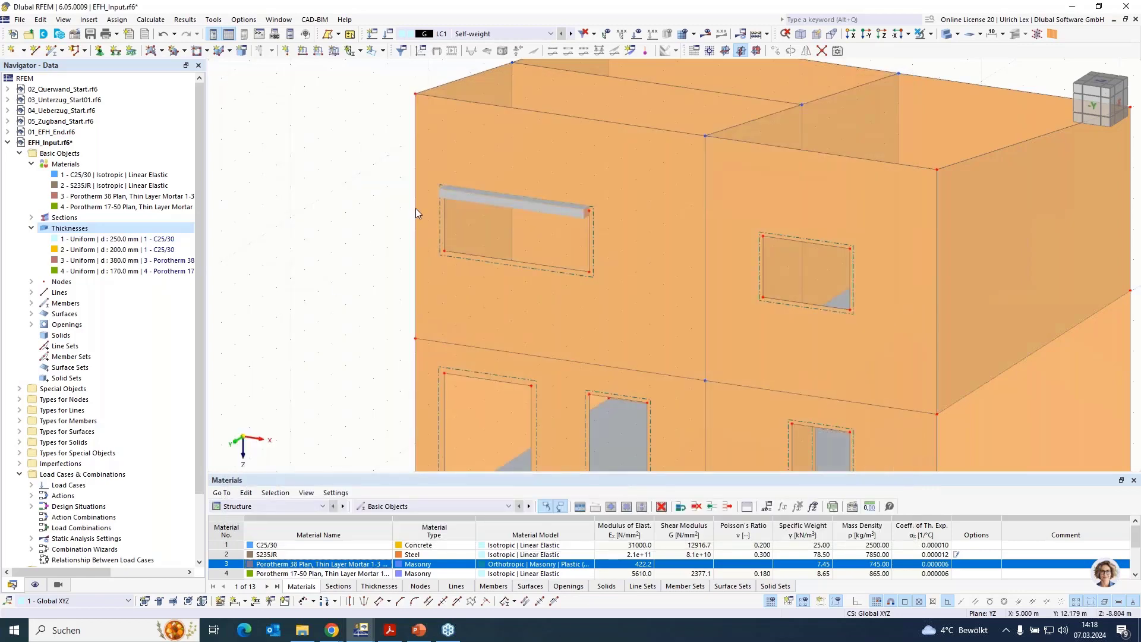
Step: Display the model as a wireframe at the 2.5 m wide upper-floor window
{"action": "scroll", "coordinate": [458, 191], "scroll_direction": "down", "scroll_amount": 2}
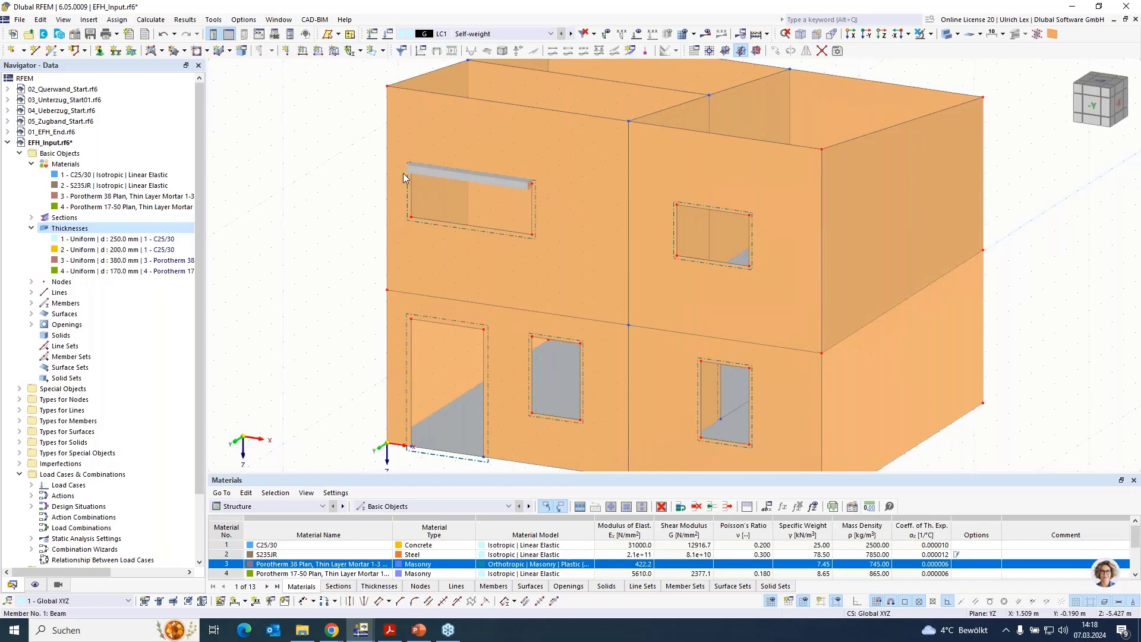
{"action": "middle_click_drag", "start_coordinate": [305, 209], "coordinate": [335, 214], "text": "ctrl"}
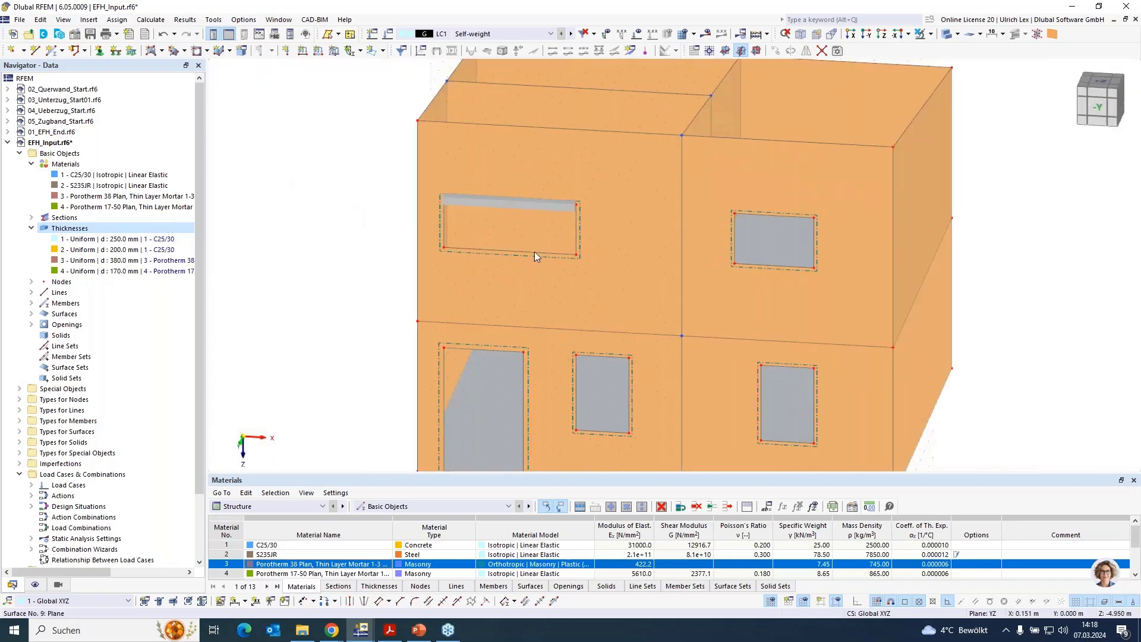
{"action": "scroll", "coordinate": [478, 212], "scroll_direction": "up", "scroll_amount": 4}
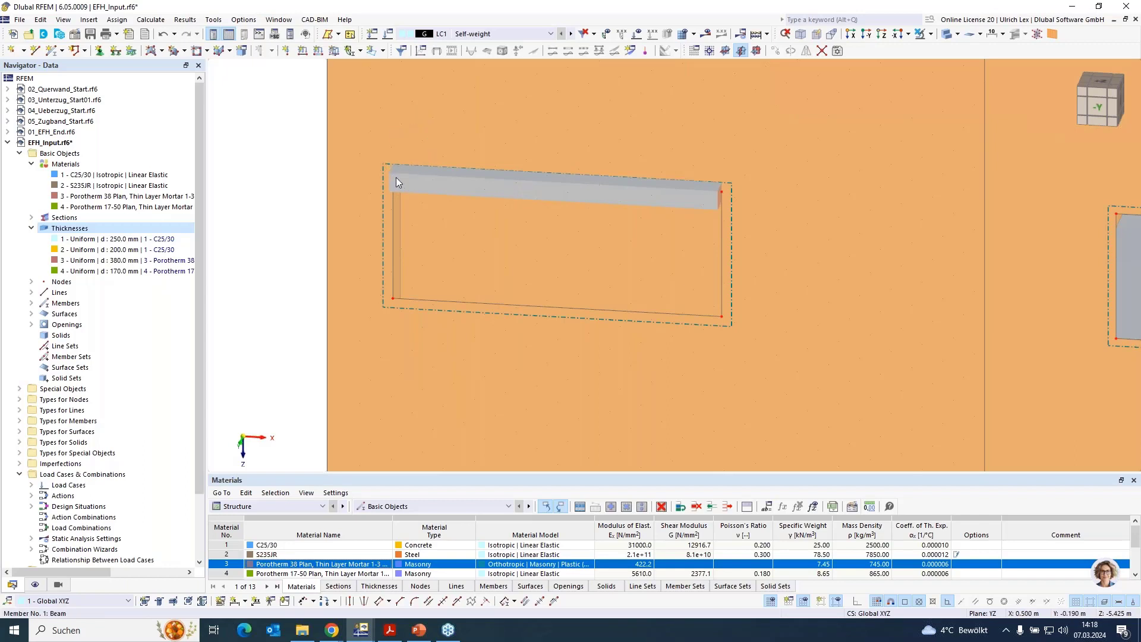
{"action": "left_click", "coordinate": [948, 34]}
{"action": "left_click", "coordinate": [950, 36]}
Step: Copy the upper left corner node of the 2.5 m wide upper-floor window by -0.125 m in X
{"action": "scroll", "coordinate": [402, 179], "scroll_direction": "up", "scroll_amount": 3}
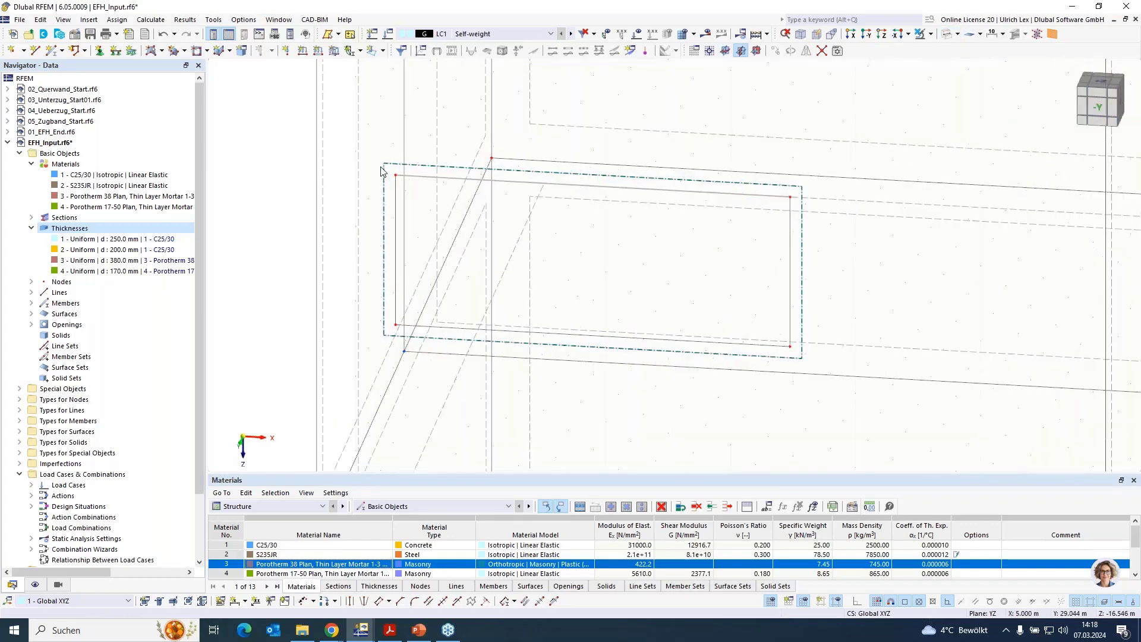
{"action": "left_click", "coordinate": [401, 179]}
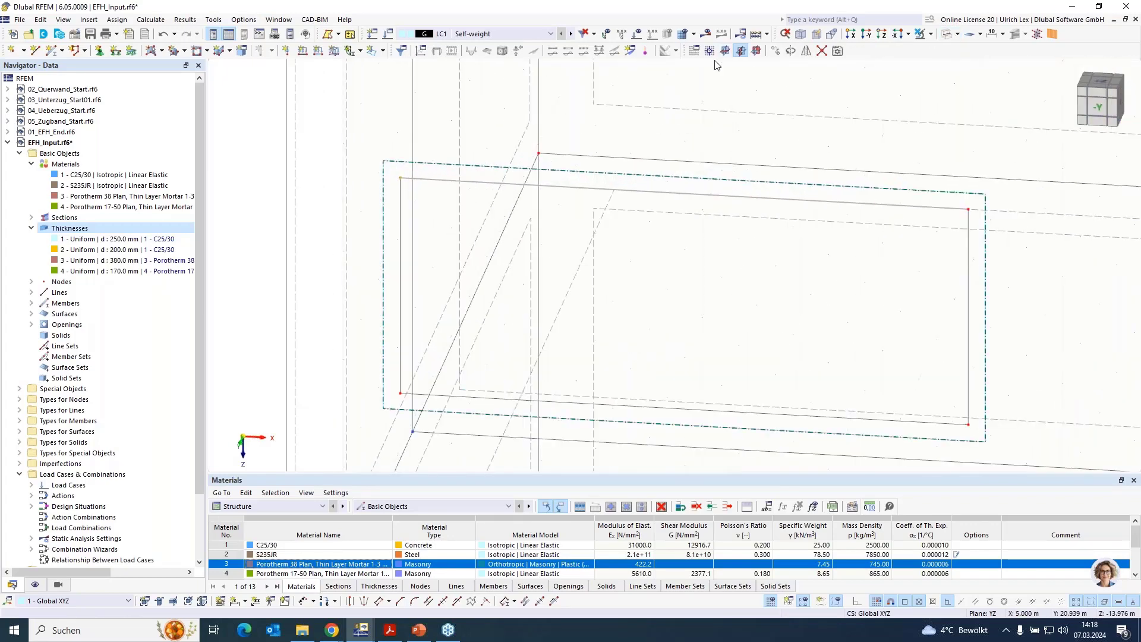
{"action": "left_click", "coordinate": [775, 52]}
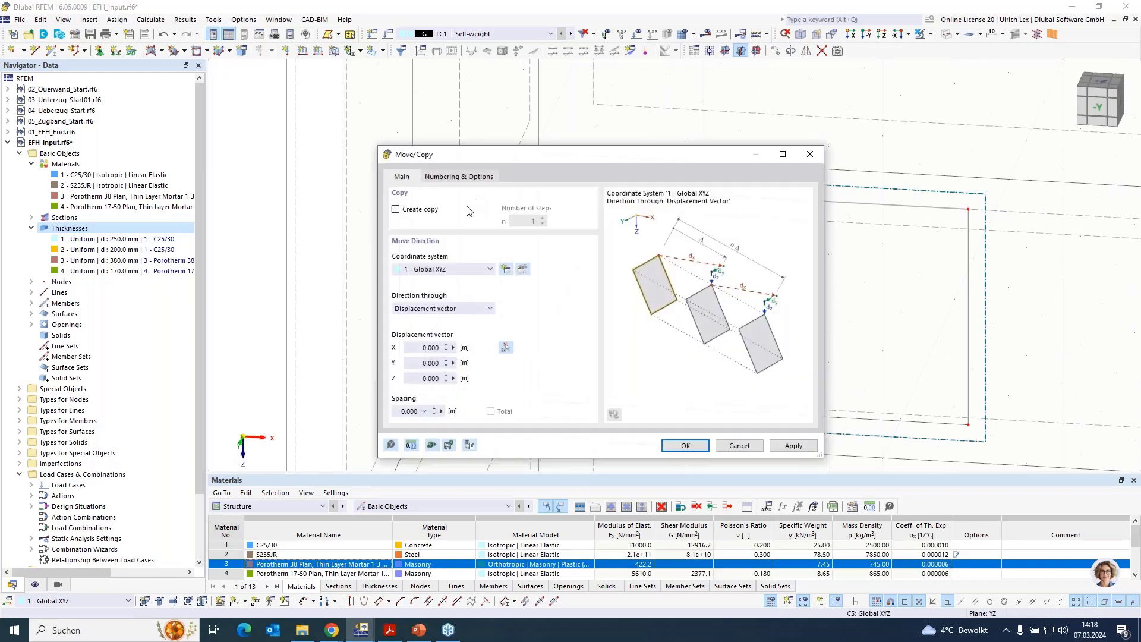
{"action": "left_click", "coordinate": [395, 210]}
{"action": "left_click", "coordinate": [434, 348]}
{"action": "type", "text": "-0,125"}
{"action": "key", "text": "Return"}
Step: Copy the upper right corner node of the 2.5 m wide upper-floor window by 0.125 m in X
{"action": "scroll", "coordinate": [868, 226], "scroll_direction": "up", "scroll_amount": 4}
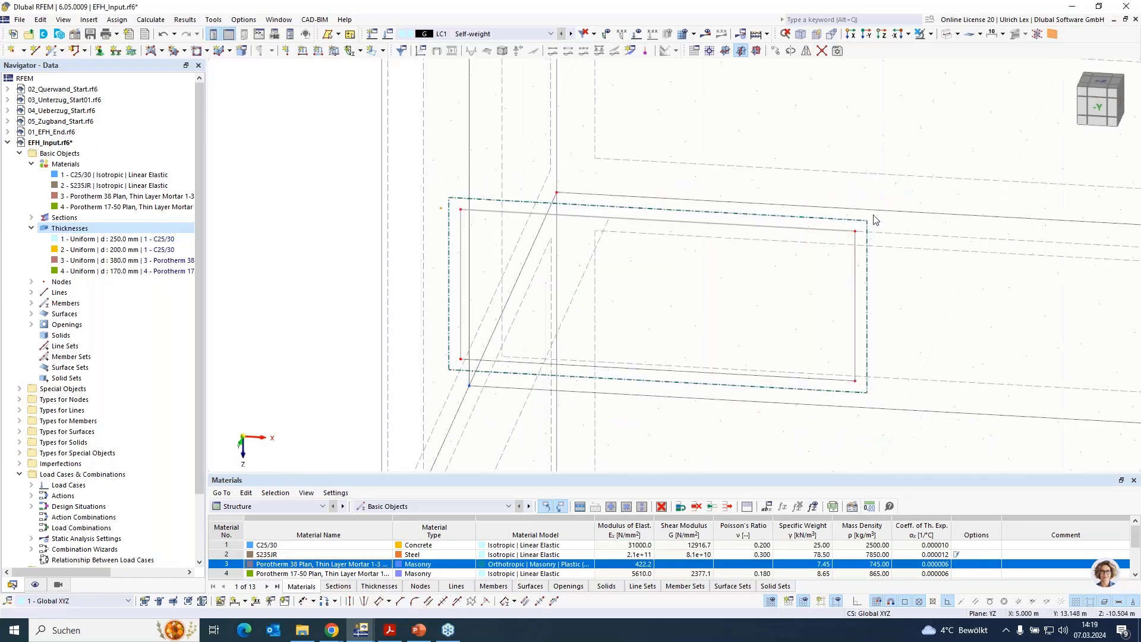
{"action": "scroll", "coordinate": [863, 233], "scroll_direction": "up", "scroll_amount": 1}
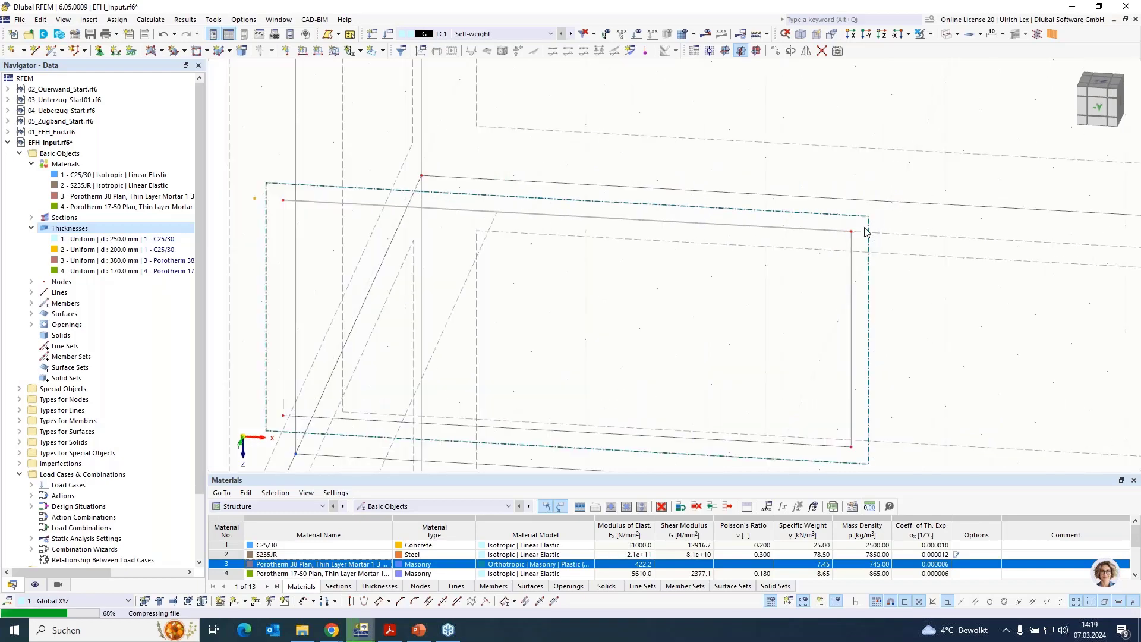
{"action": "scroll", "coordinate": [856, 235], "scroll_direction": "up", "scroll_amount": 2}
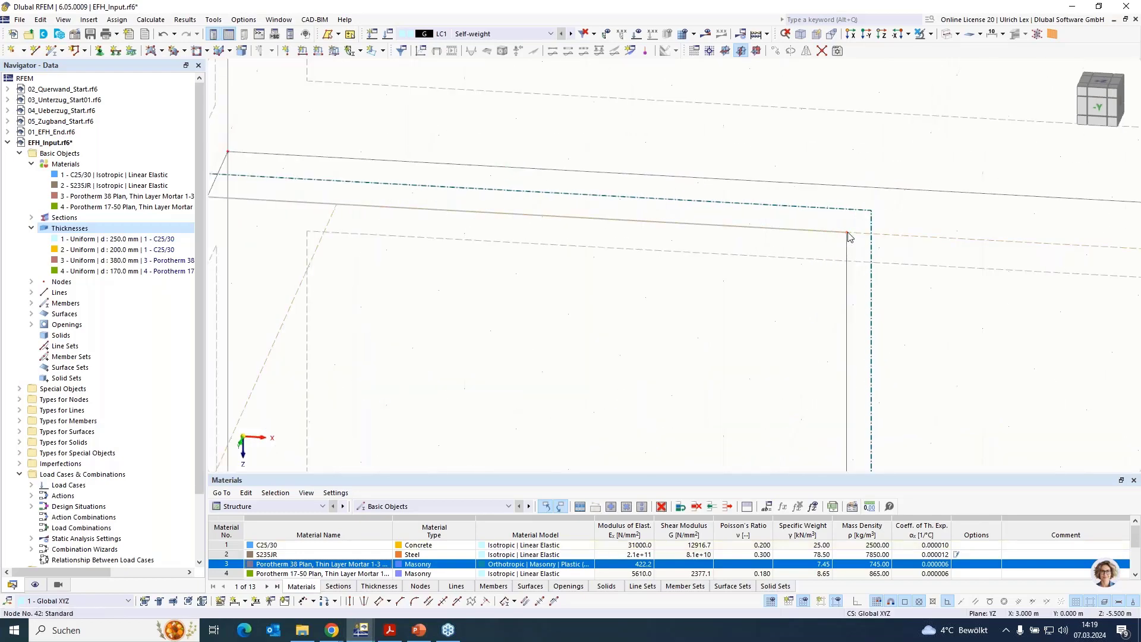
{"action": "left_click", "coordinate": [775, 51]}
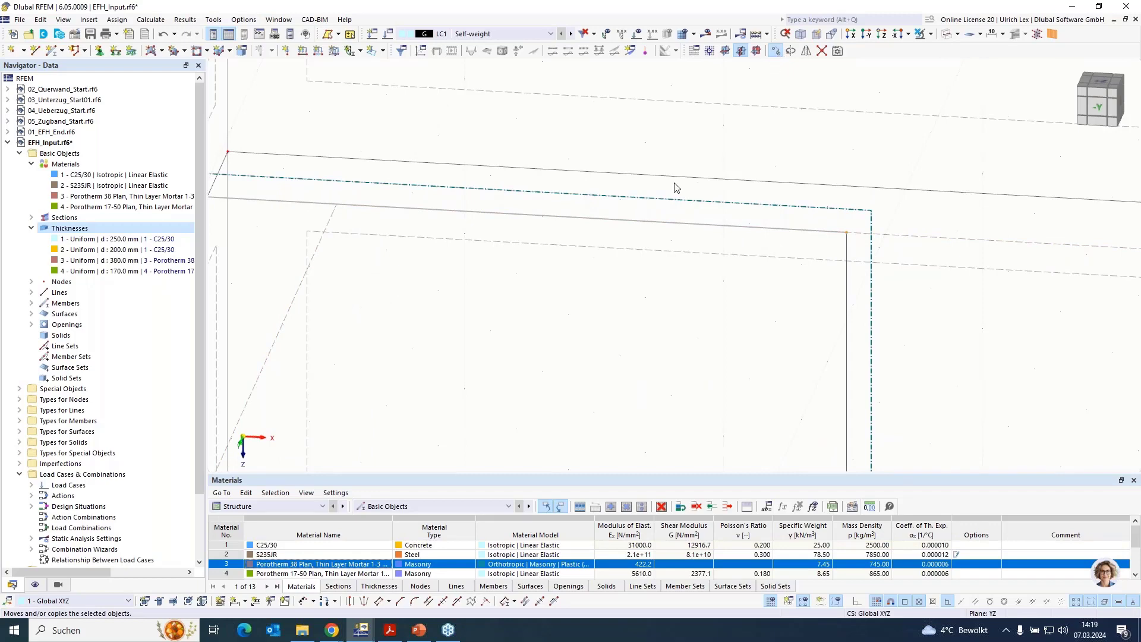
{"action": "left_click", "coordinate": [414, 346]}
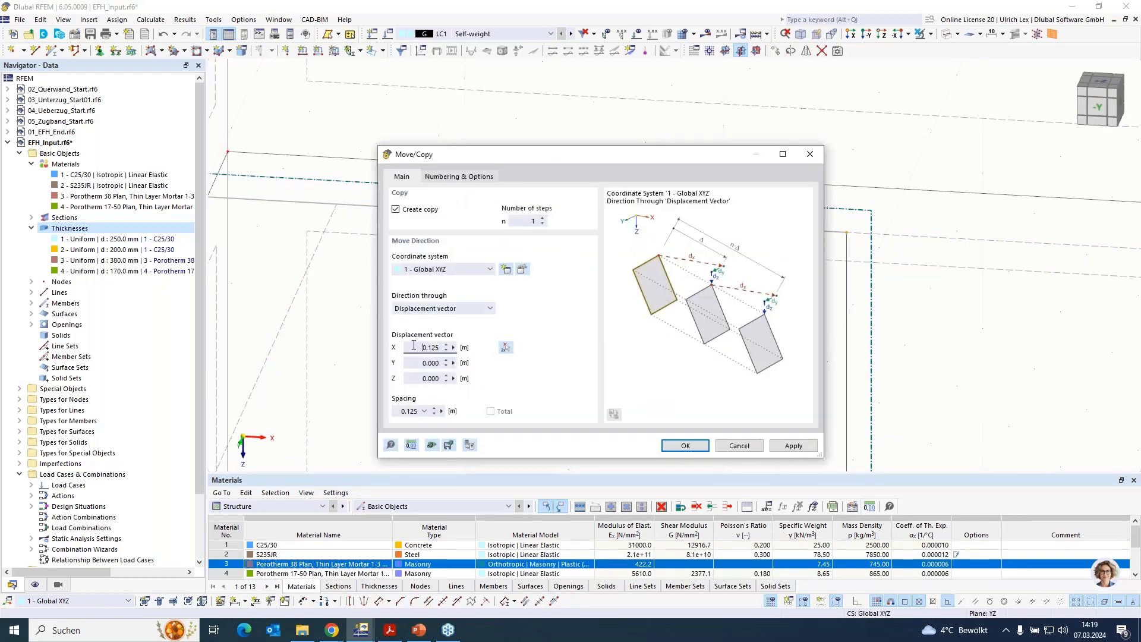
{"action": "key", "text": "Return"}
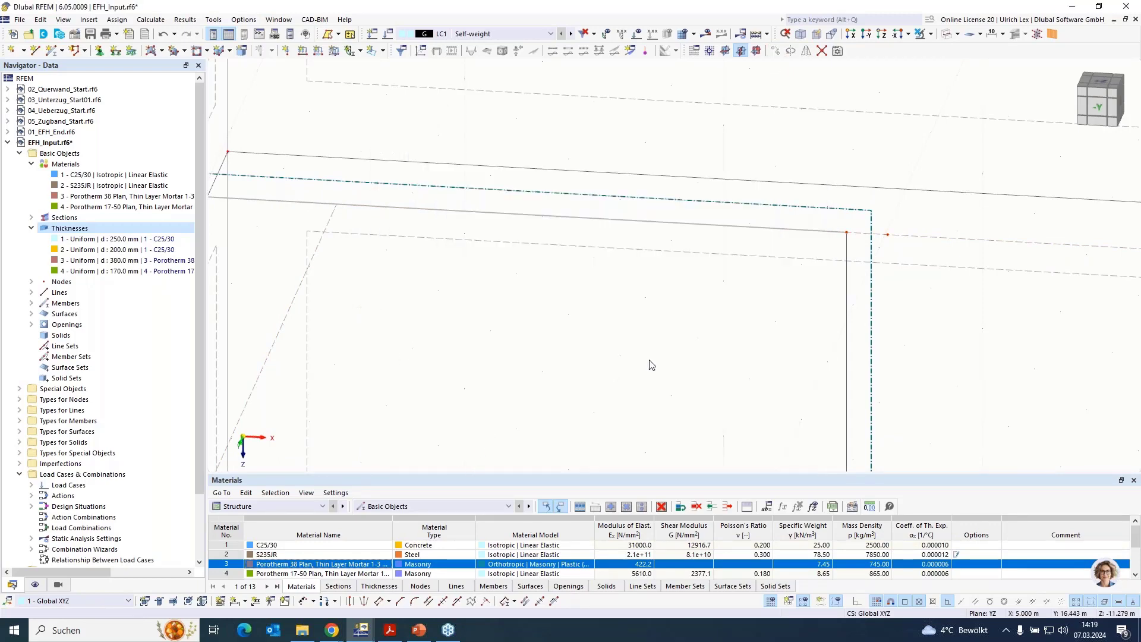
Step: Draw 0.125 m long bearing lines connecting the window's two upper corner nodes to their copied nodes
{"action": "scroll", "coordinate": [684, 374], "scroll_direction": "up", "scroll_amount": 2}
{"action": "scroll", "coordinate": [724, 386], "scroll_direction": "down", "scroll_amount": 2}
{"action": "scroll", "coordinate": [485, 345], "scroll_direction": "up", "scroll_amount": 1}
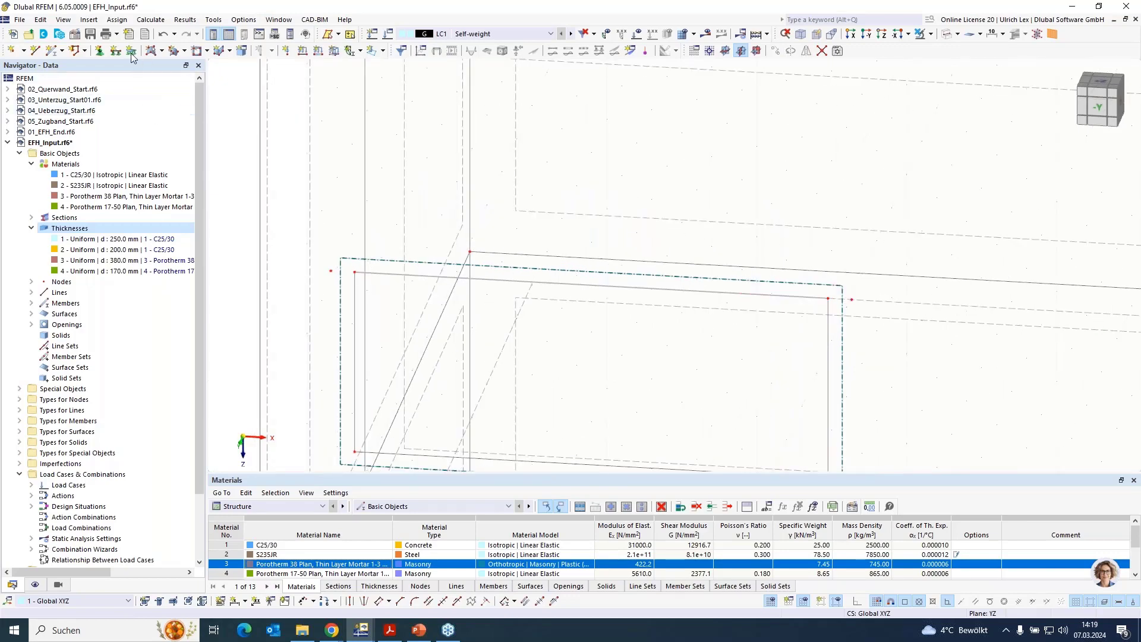
{"action": "left_click", "coordinate": [35, 50]}
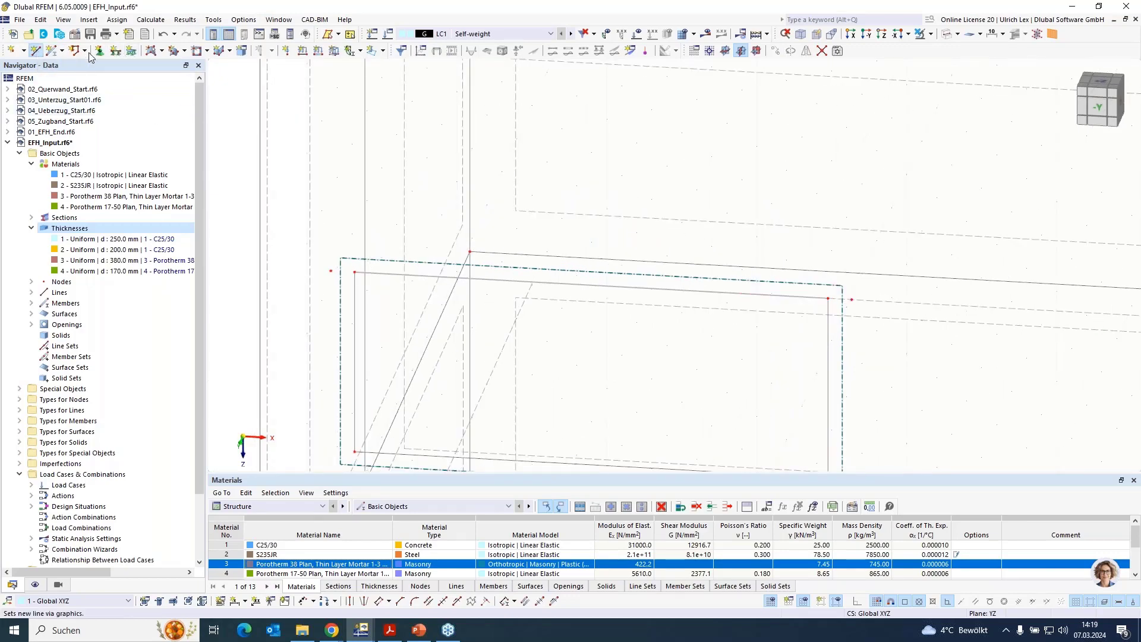
{"action": "left_click", "coordinate": [332, 272]}
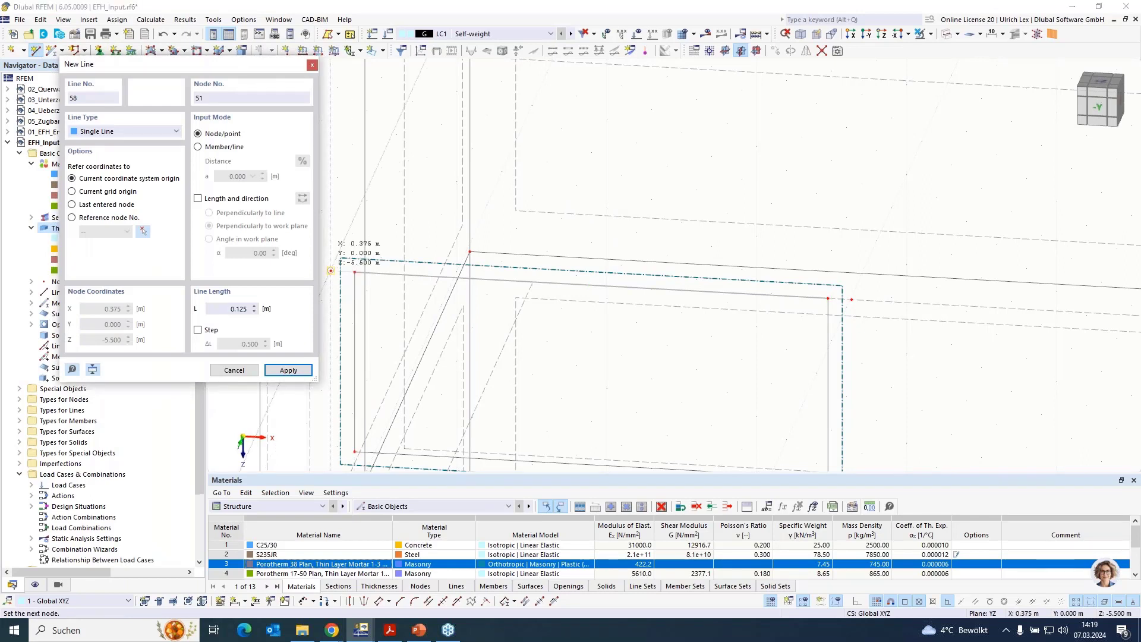
{"action": "right_click", "coordinate": [559, 324]}
{"action": "left_click", "coordinate": [828, 298]}
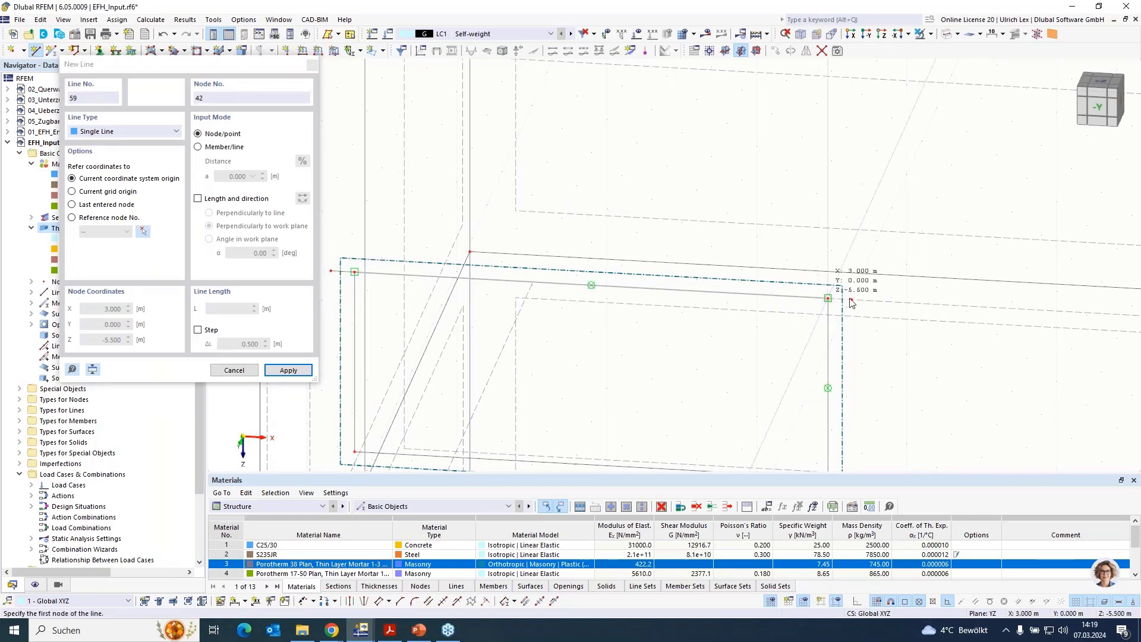
{"action": "left_click", "coordinate": [828, 298]}
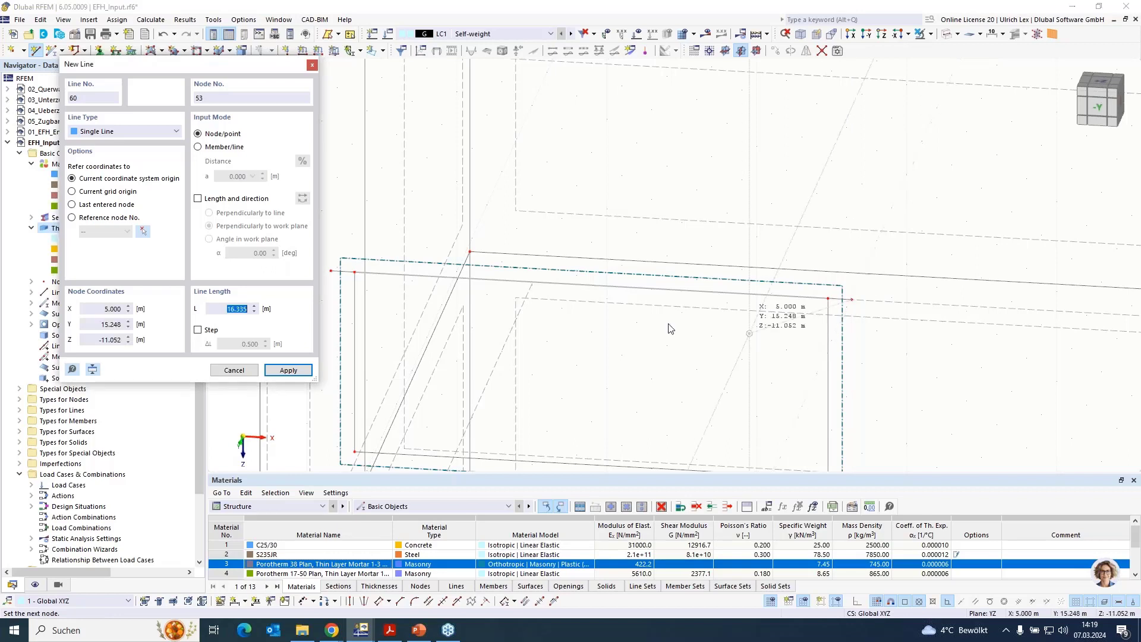
{"action": "key", "text": "Escape"}
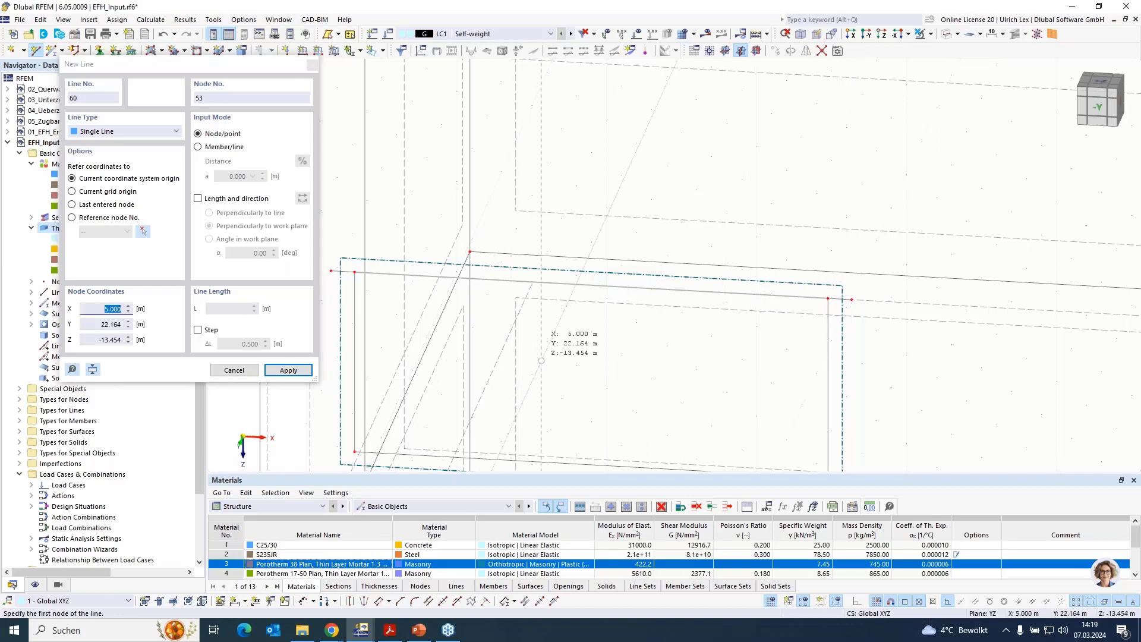
Step: Assign beam members with the R_M1 380/150 C25/30 section to both 0.125 m bearing lines beside the upper-floor window
{"action": "double_click", "coordinate": [841, 304]}
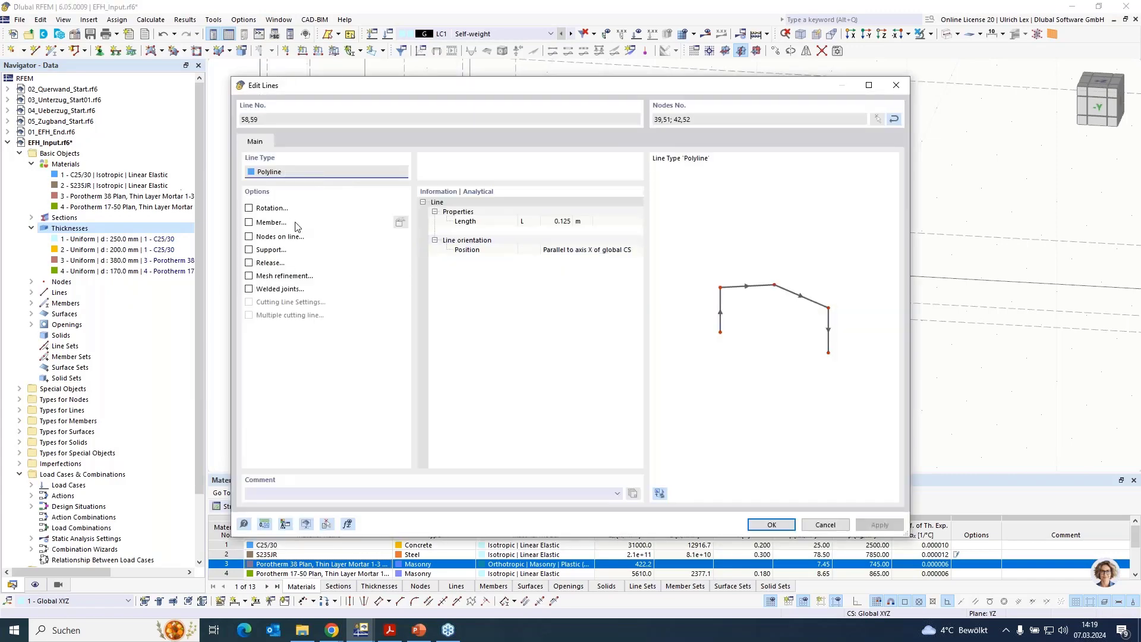
{"action": "left_click", "coordinate": [249, 224]}
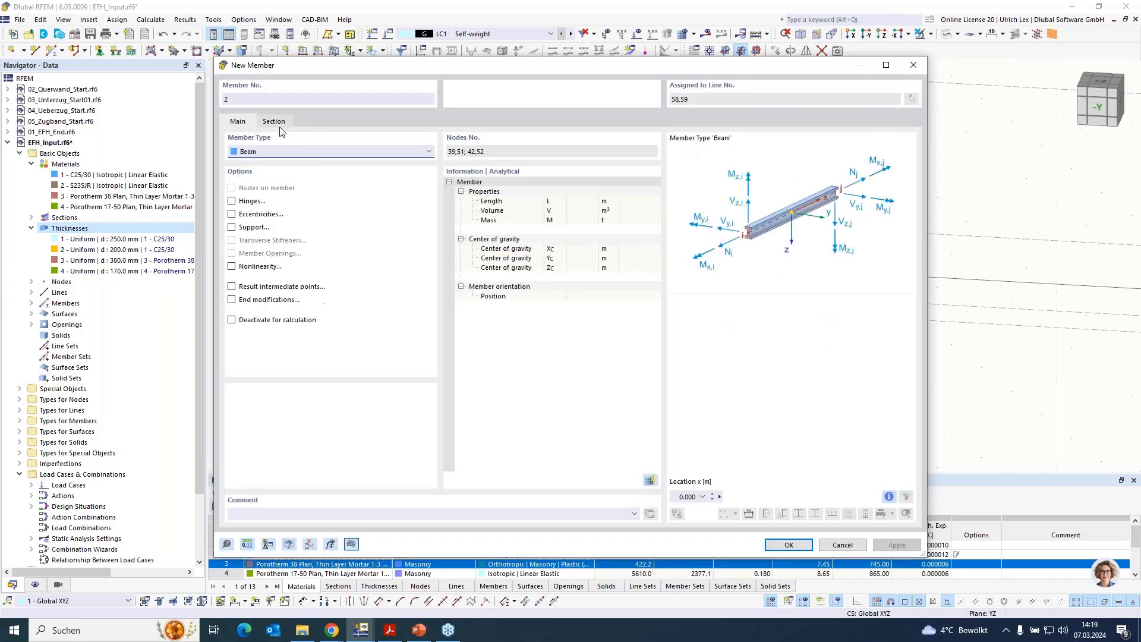
{"action": "left_click", "coordinate": [277, 122]}
{"action": "left_click", "coordinate": [343, 416]}
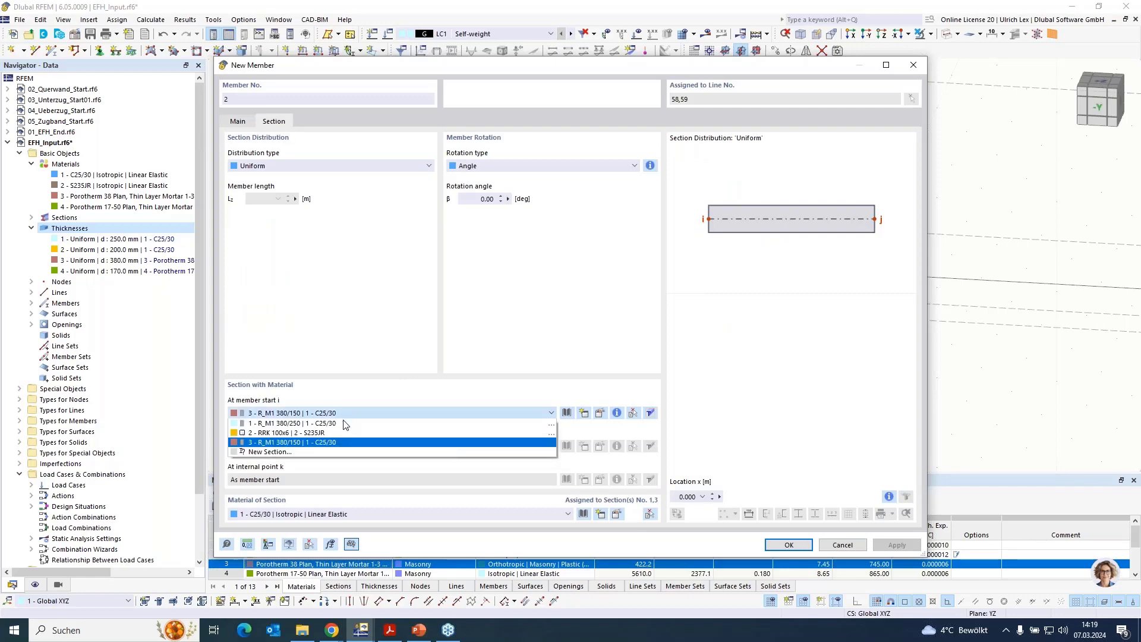
{"action": "left_click", "coordinate": [343, 443]}
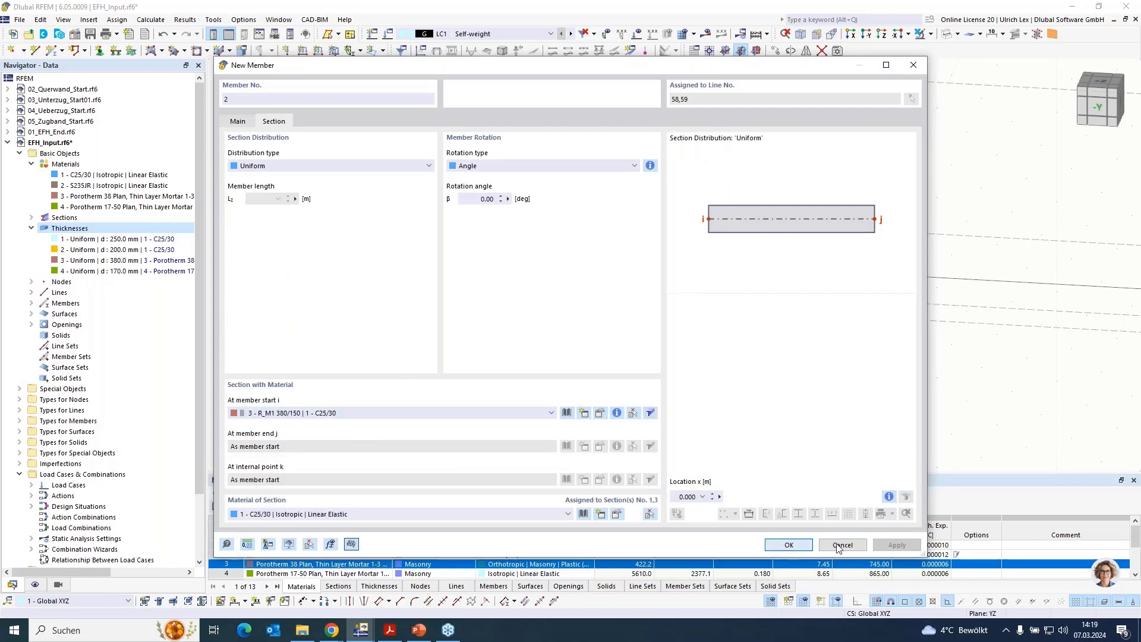
{"action": "left_click", "coordinate": [788, 545]}
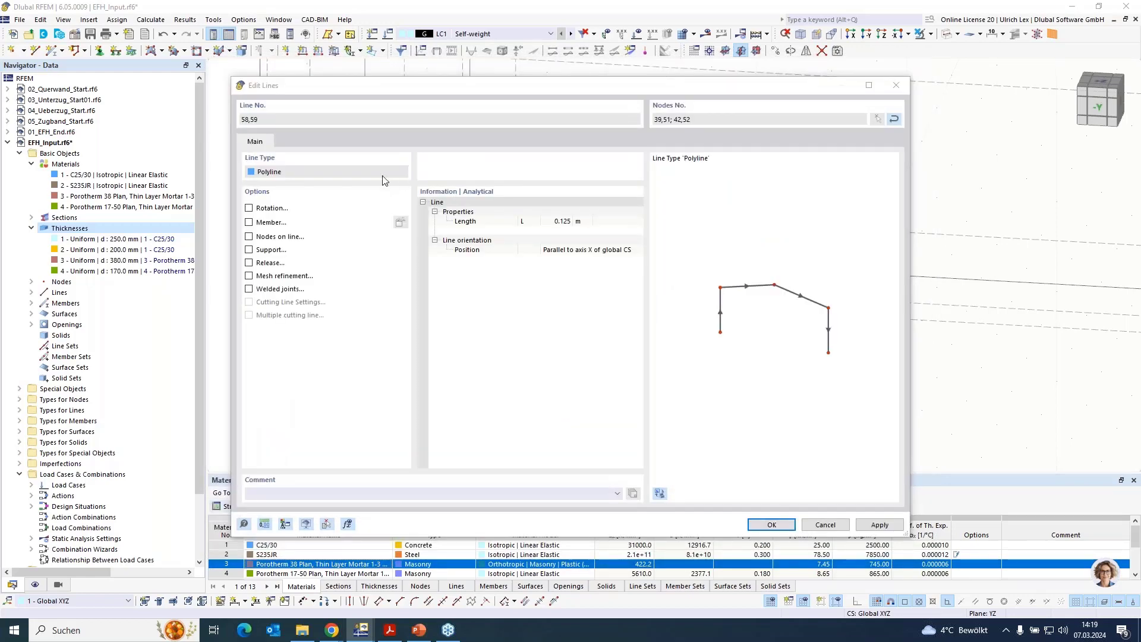
{"action": "key", "text": "Return"}
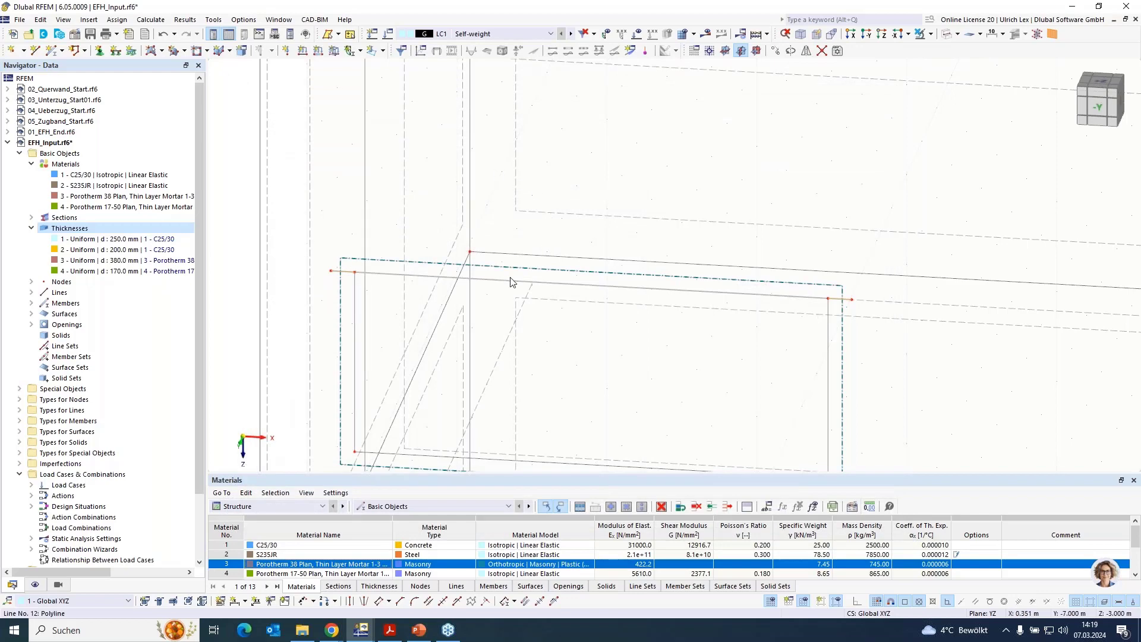
{"action": "scroll", "coordinate": [377, 178], "scroll_direction": "down", "scroll_amount": 5}
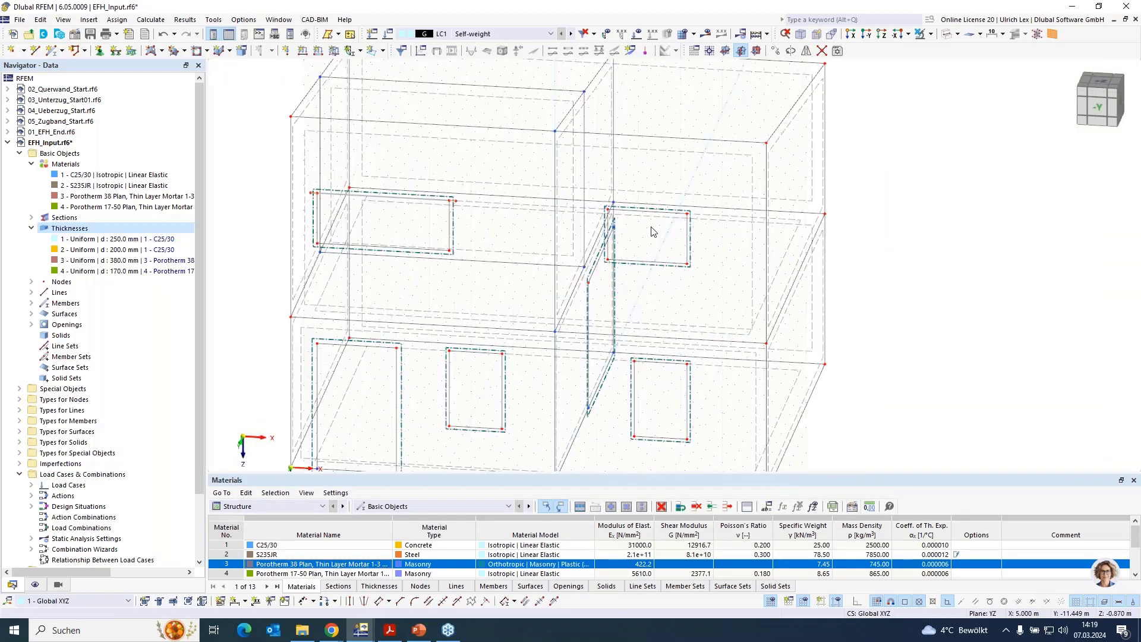
{"action": "scroll", "coordinate": [653, 232], "scroll_direction": "up", "scroll_amount": 1}
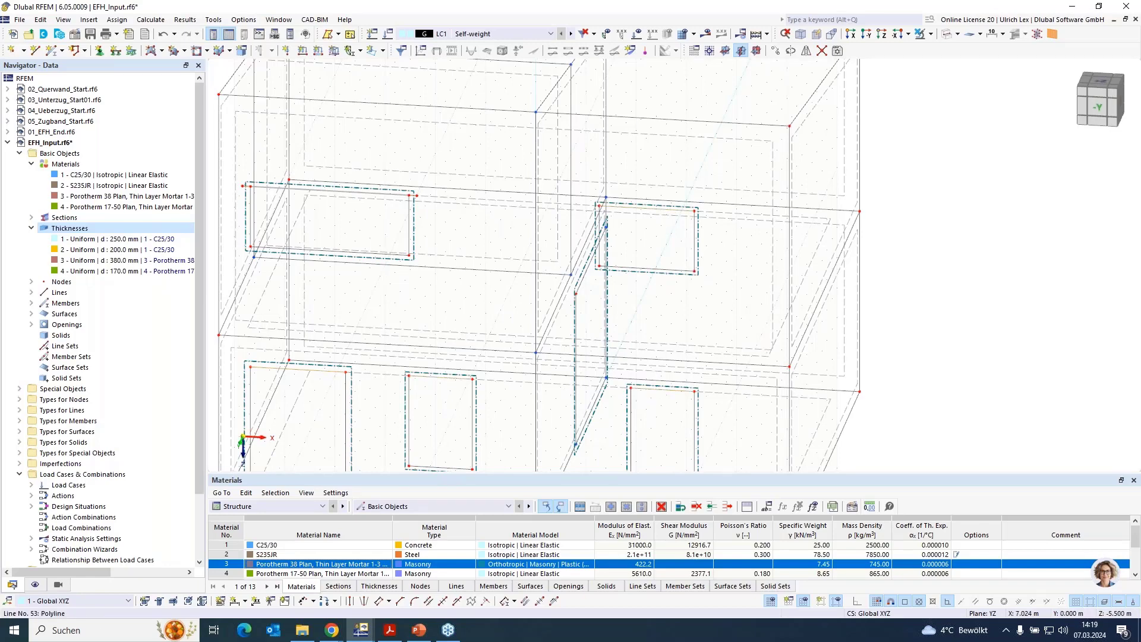
Step: Assign beam members with the R_M1 380/150 C25/30 section to the top lines of the front wall's four remaining openings
{"action": "double_click", "coordinate": [664, 209]}
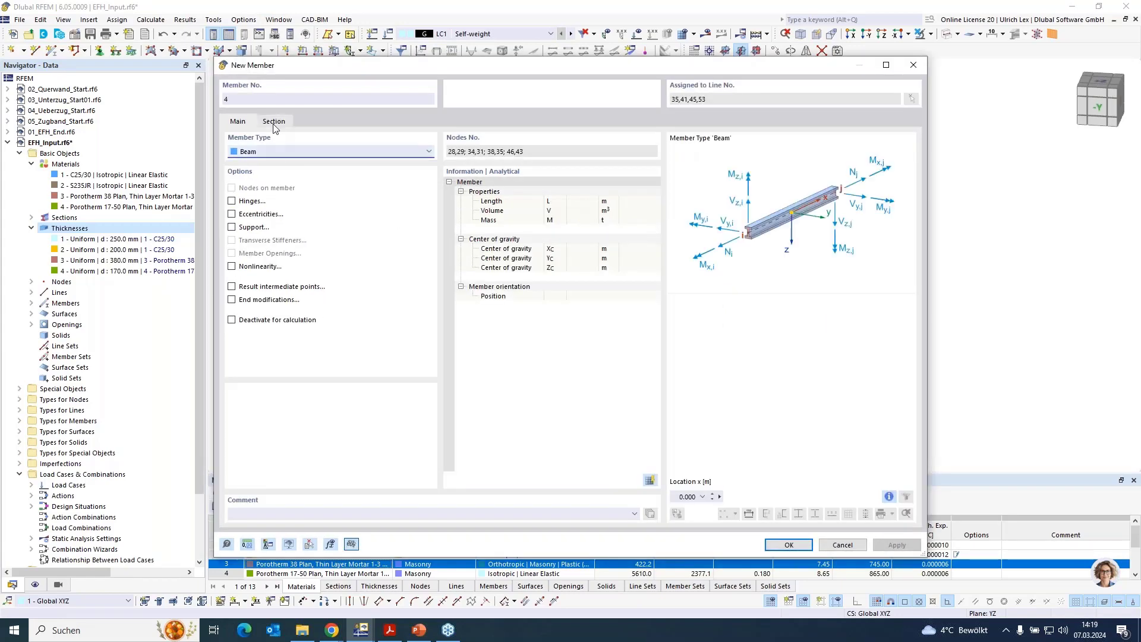
{"action": "left_click", "coordinate": [274, 122]}
{"action": "left_click", "coordinate": [783, 545]}
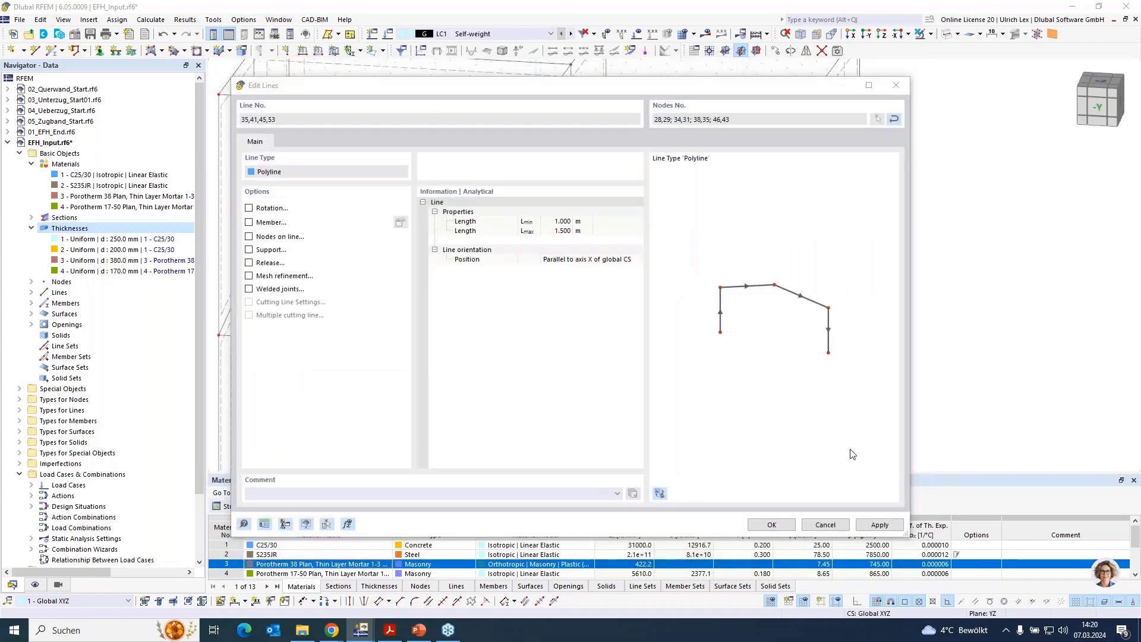
{"action": "key", "text": "Return"}
Step: Start a beam member on the top line of the inner wall's 3 m wide opening and choose section R_M1 380/250
{"action": "scroll", "coordinate": [637, 275], "scroll_direction": "down", "scroll_amount": 2}
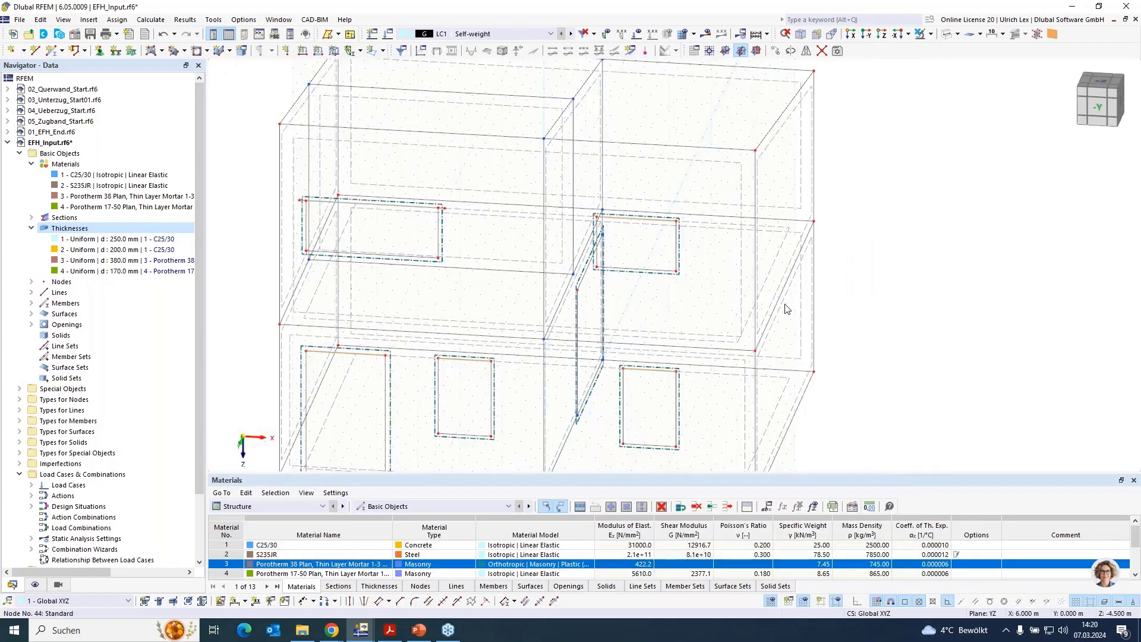
{"action": "middle_click_drag", "start_coordinate": [931, 371], "coordinate": [650, 319], "text": "ctrl"}
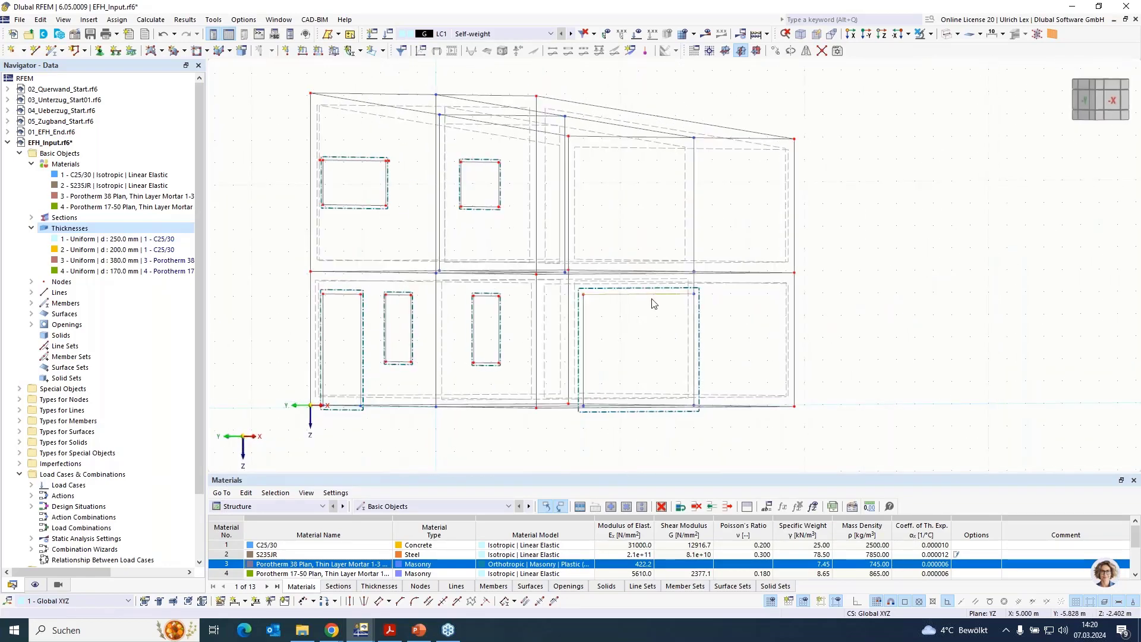
{"action": "double_click", "coordinate": [654, 299]}
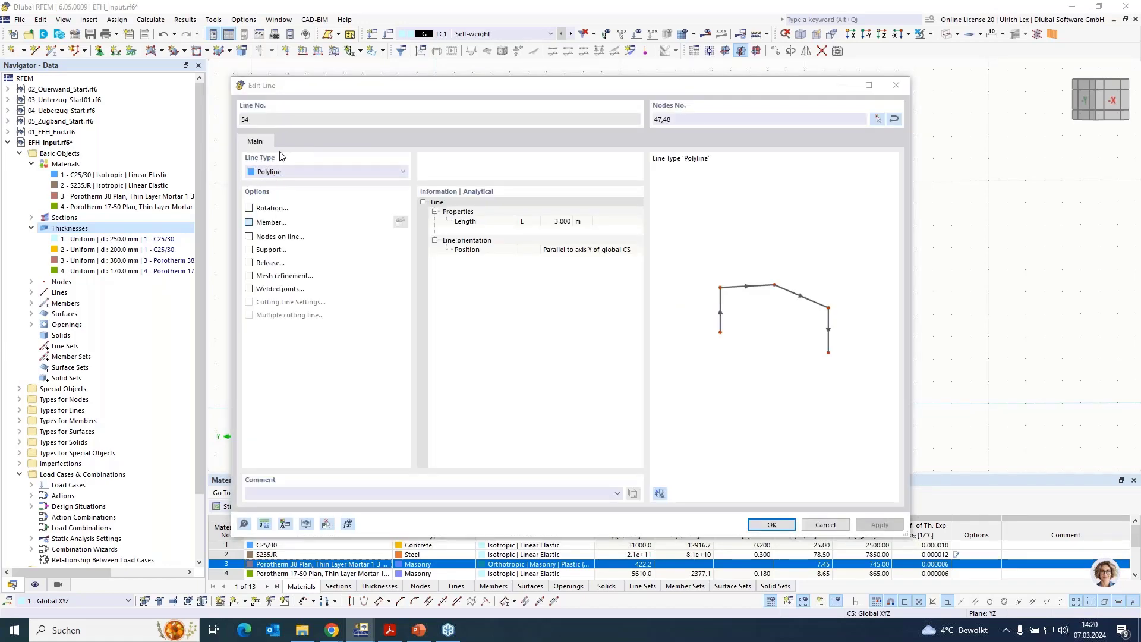
{"action": "left_click", "coordinate": [248, 222]}
{"action": "left_click", "coordinate": [274, 121]}
{"action": "left_click", "coordinate": [351, 411]}
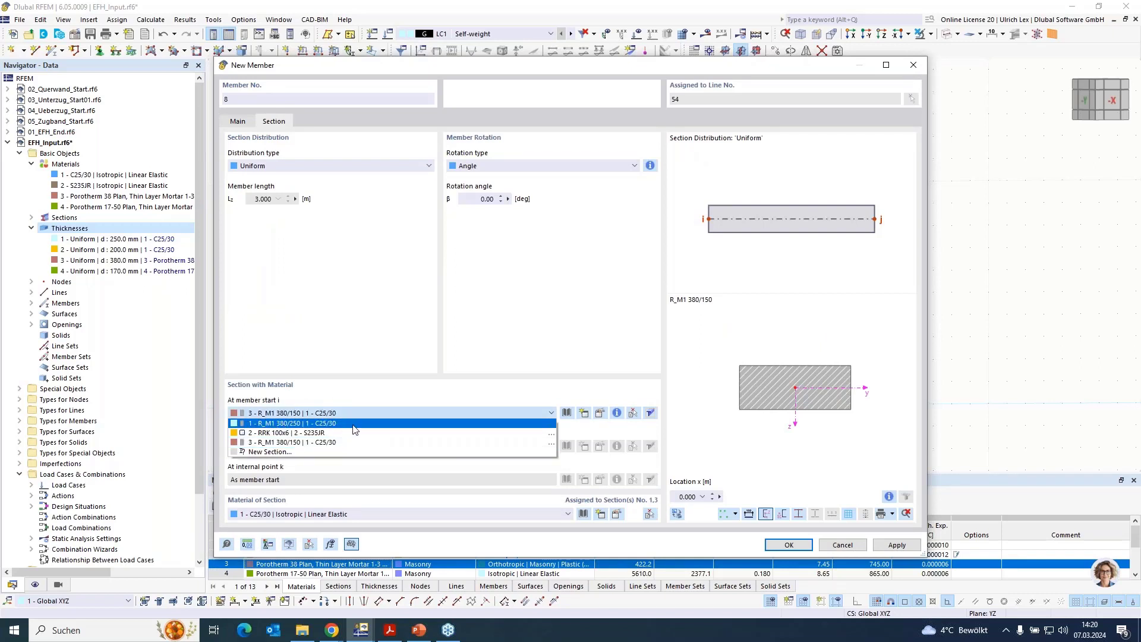
{"action": "left_click", "coordinate": [353, 425]}
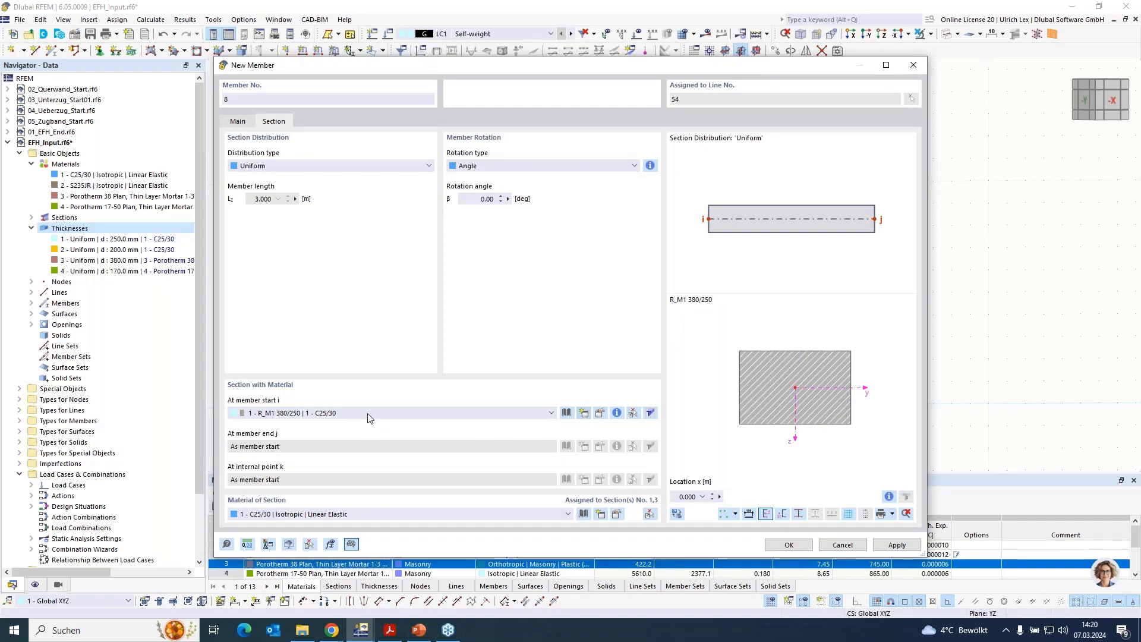
Step: Create a massive rectangular section 170 mm wide and 250 mm high and apply it to the inner opening's lintel beam
{"action": "left_click", "coordinate": [380, 126]}
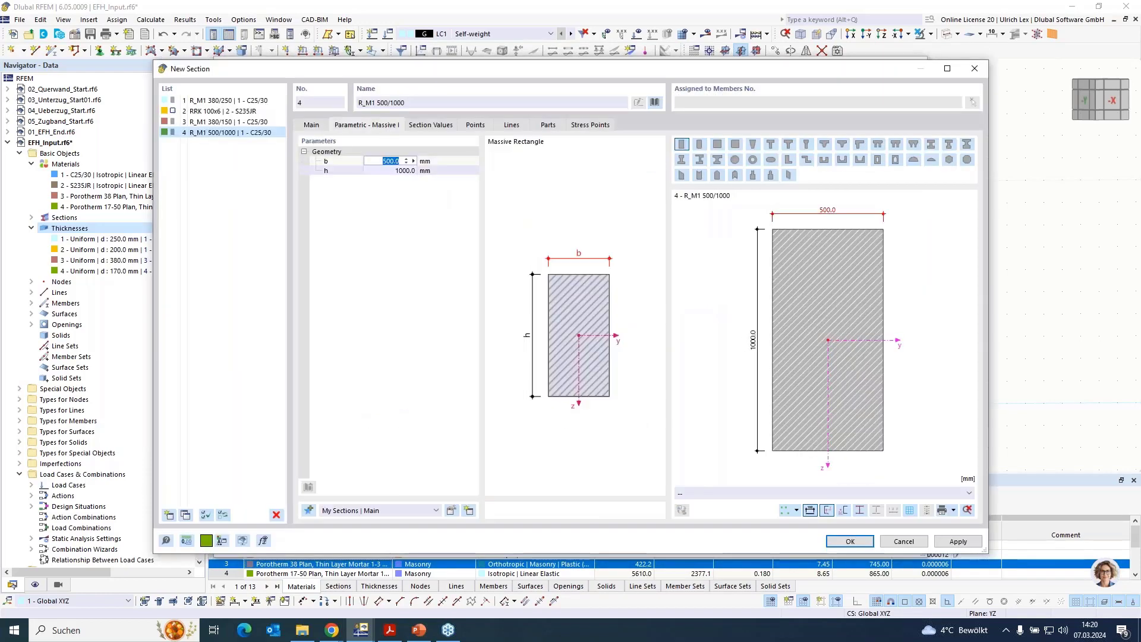
{"action": "type", "text": "170"}
{"action": "left_click", "coordinate": [408, 172]}
{"action": "type", "text": "250"}
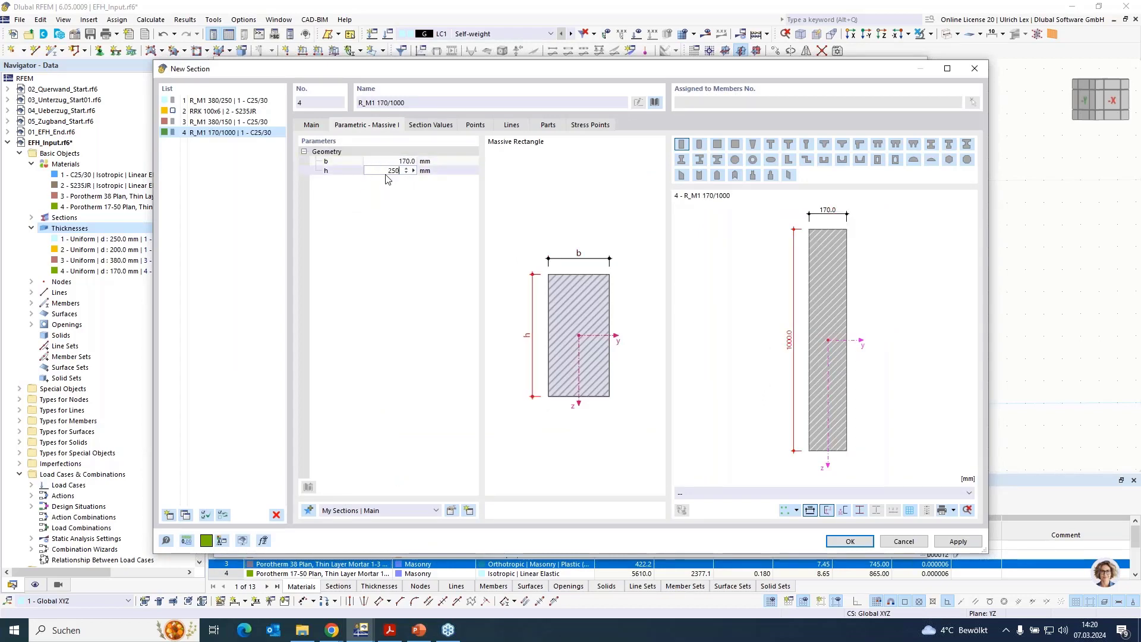
{"action": "key", "text": "Return"}
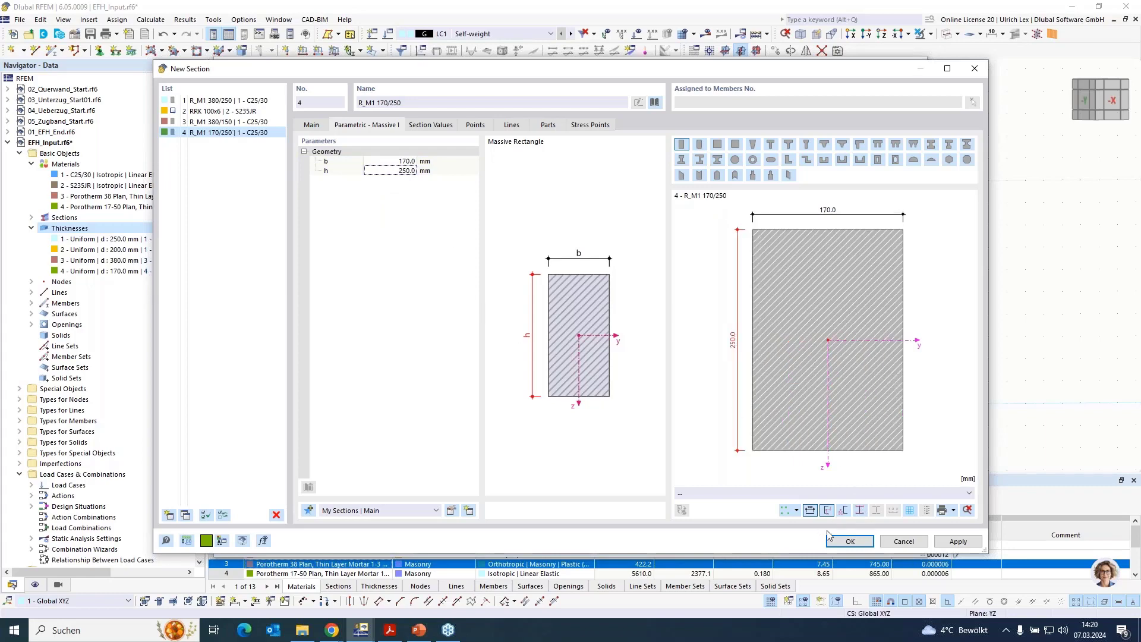
{"action": "left_click", "coordinate": [865, 544]}
{"action": "left_click", "coordinate": [800, 546]}
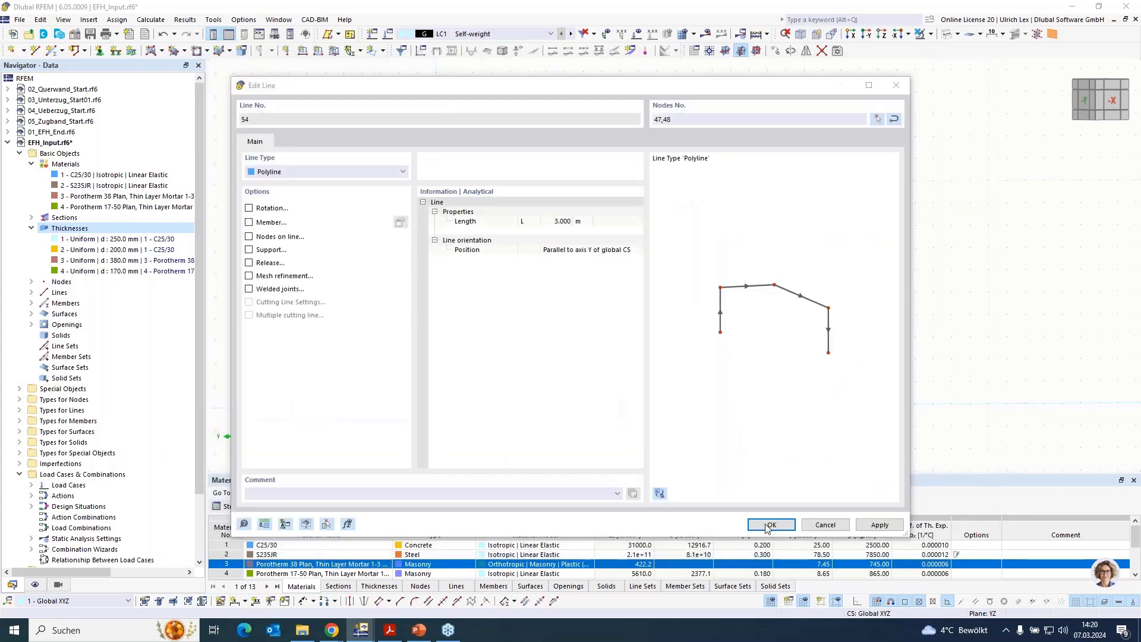
{"action": "left_click", "coordinate": [769, 526]}
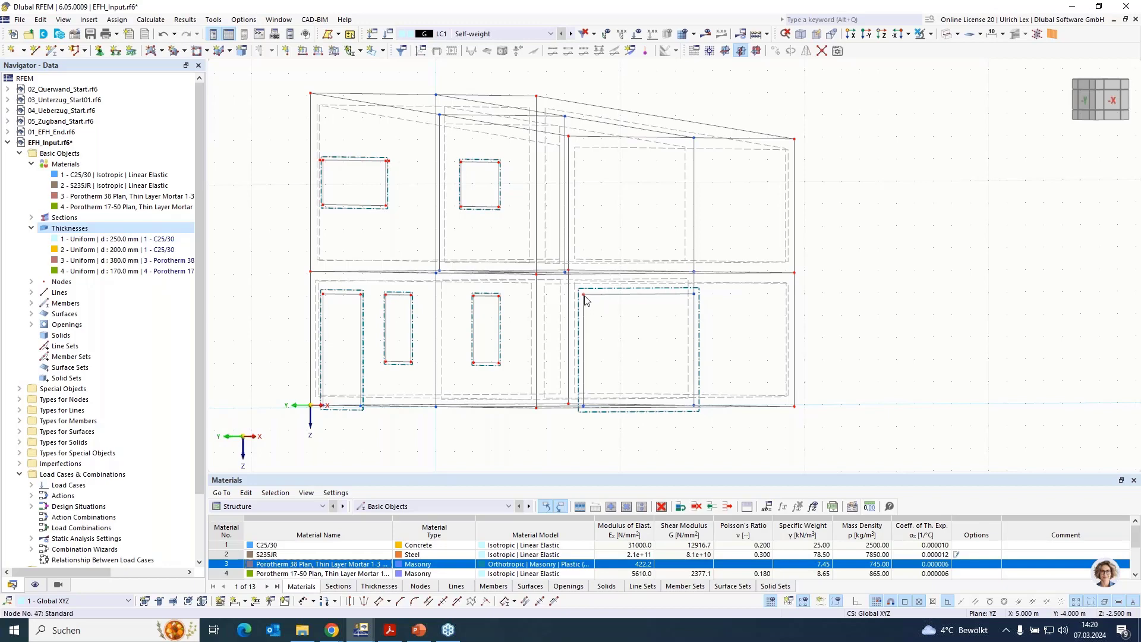
Step: Switch the model to solid display and isolate the inner wall containing the 3 m wide opening to check its lintel
{"action": "left_click", "coordinate": [947, 34]}
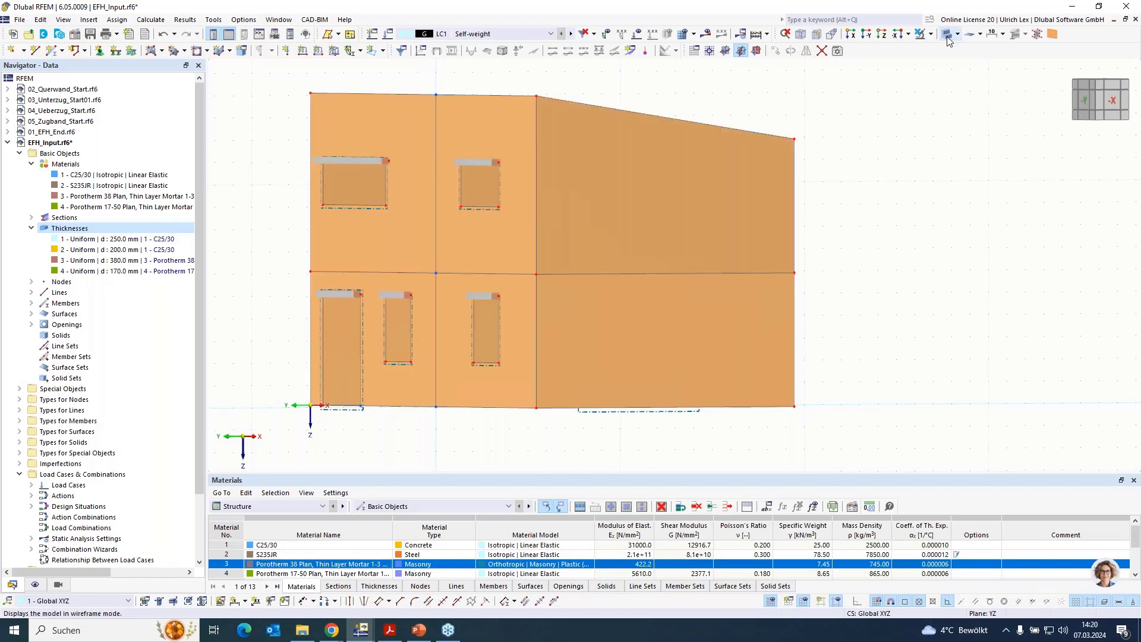
{"action": "mouse_move", "coordinate": [631, 434]}
{"action": "middle_mouse_down", "text": "ctrl"}
{"action": "mouse_move", "coordinate": [763, 434]}
{"action": "mouse_move", "coordinate": [737, 443]}
{"action": "middle_mouse_up", "text": "ctrl"}
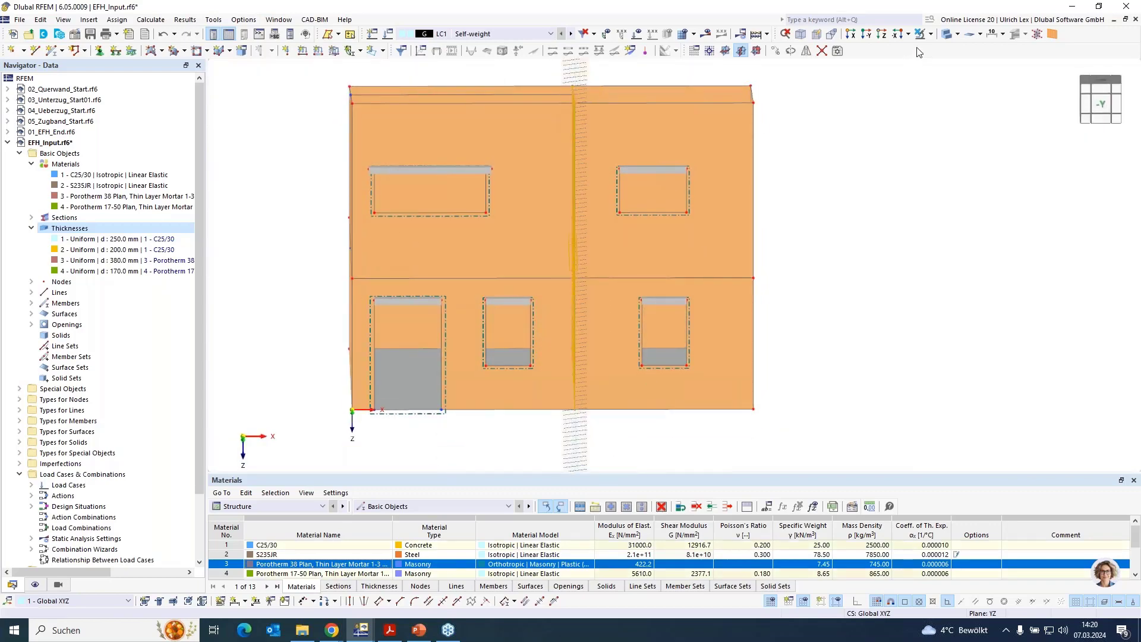
{"action": "left_click", "coordinate": [931, 33]}
{"action": "left_click", "coordinate": [934, 50]}
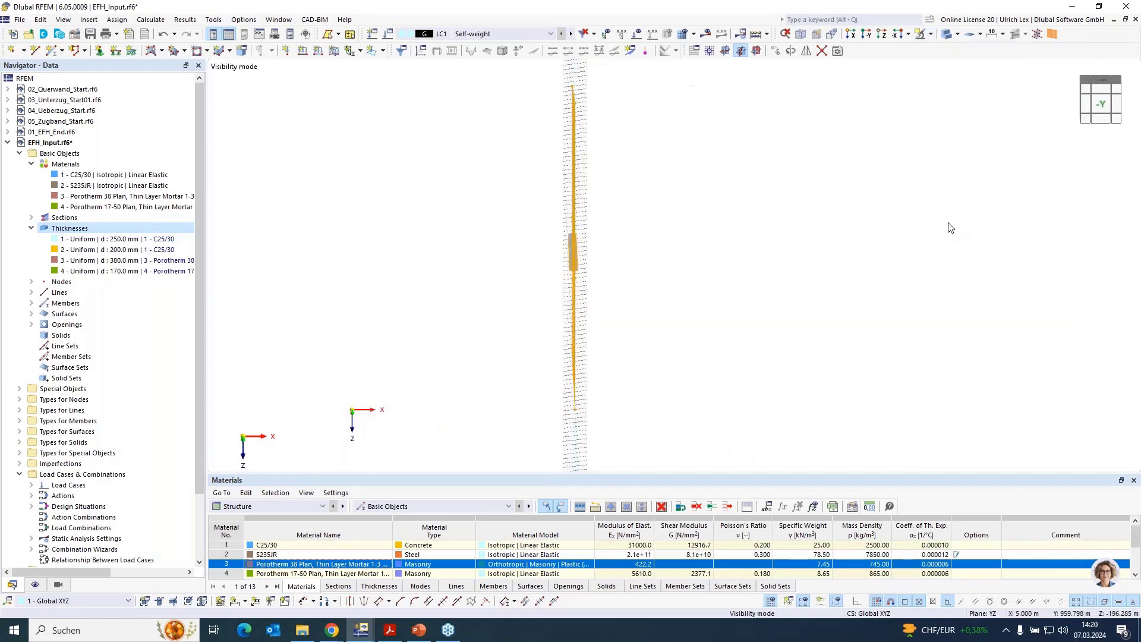
{"action": "middle_click_drag", "start_coordinate": [881, 306], "coordinate": [769, 311], "text": "ctrl"}
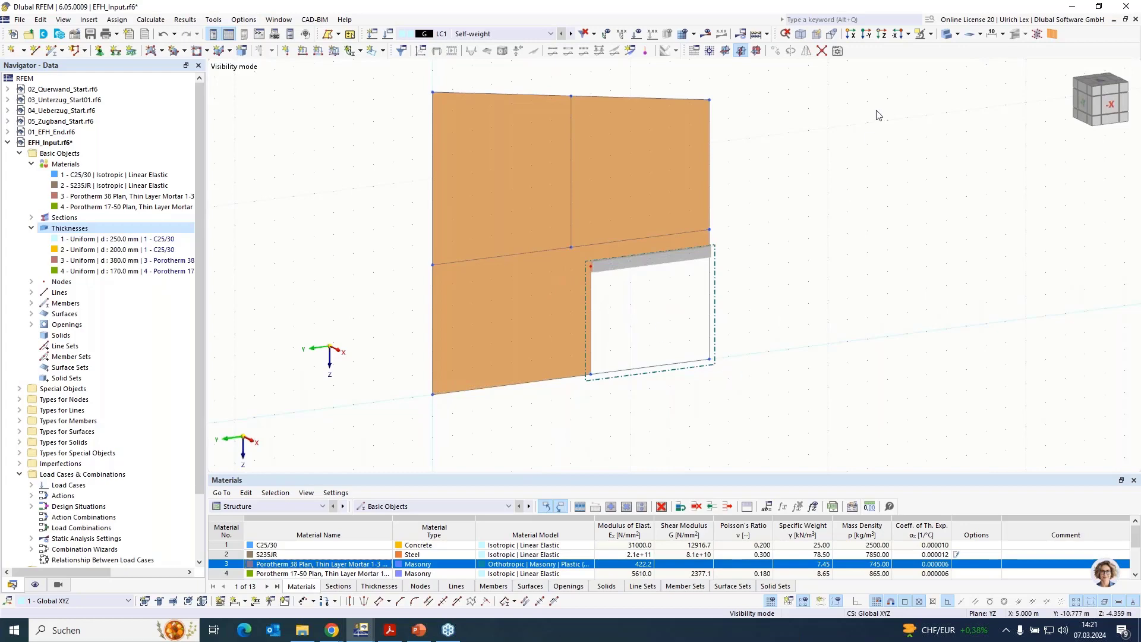
Step: Cancel the visibility mode to display the whole building
{"action": "left_click", "coordinate": [936, 35]}
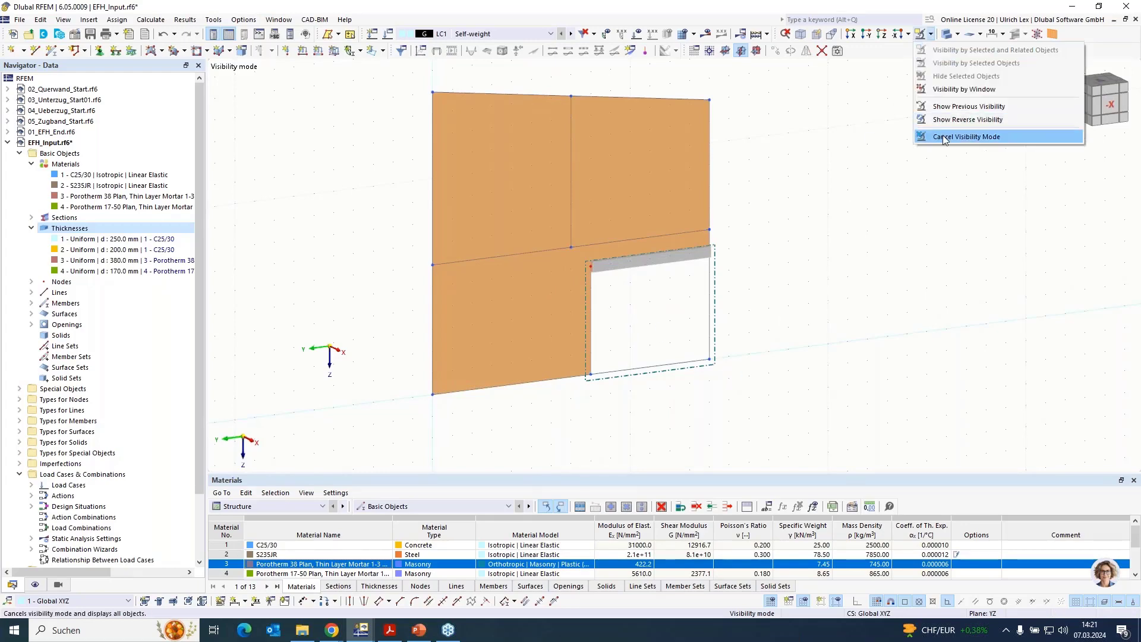
{"action": "left_click", "coordinate": [980, 138]}
{"action": "scroll", "coordinate": [573, 446], "scroll_direction": "down", "scroll_amount": 3}
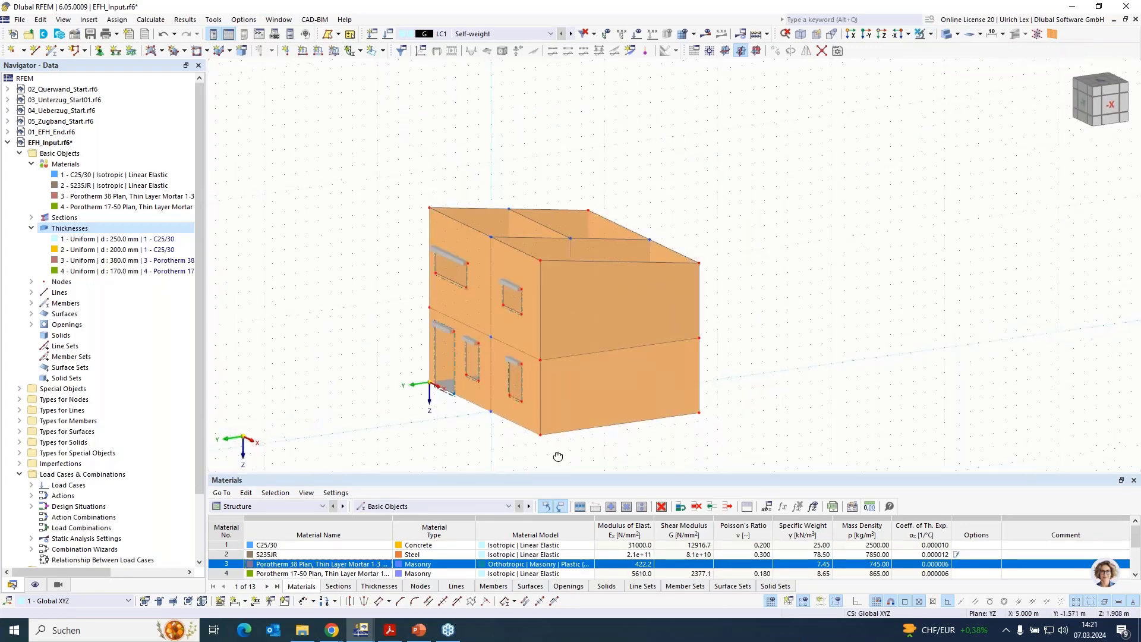
{"action": "middle_click_drag", "start_coordinate": [558, 456], "coordinate": [456, 115], "text": "ctrl"}
{"action": "scroll", "coordinate": [561, 172], "scroll_direction": "up", "scroll_amount": 2}
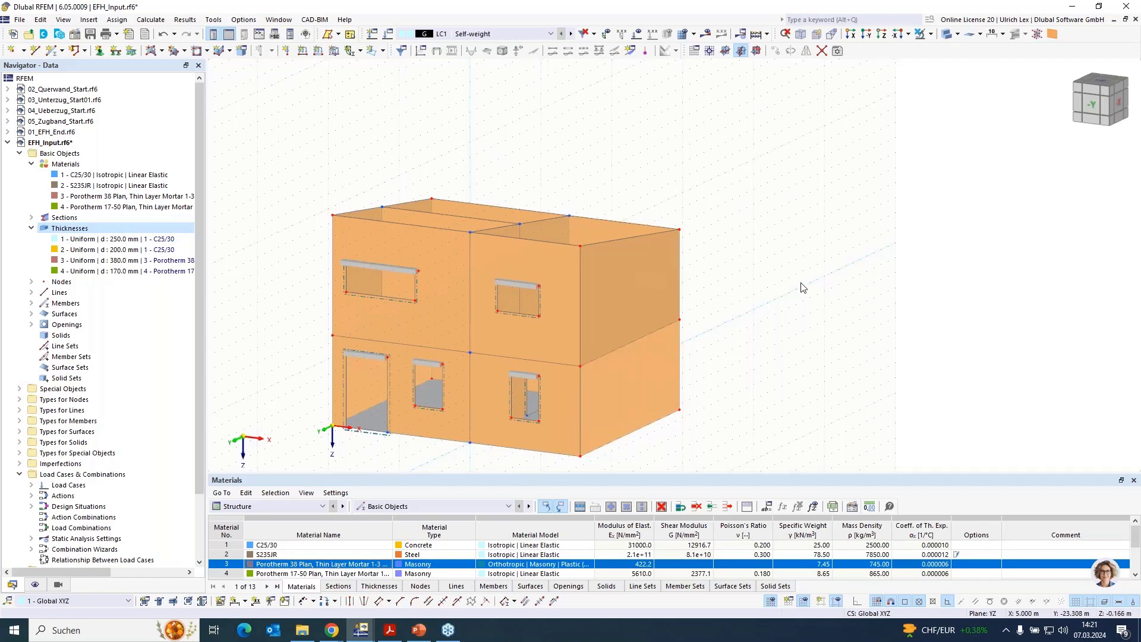
Step: Select all top edge lines of the upper-floor walls and start a beam member on them
{"action": "middle_click_drag", "start_coordinate": [798, 284], "coordinate": [651, 253], "text": "ctrl"}
{"action": "left_click_drag", "start_coordinate": [360, 158], "coordinate": [655, 217]}
{"action": "middle_click_drag", "start_coordinate": [748, 278], "coordinate": [743, 278], "text": "ctrl"}
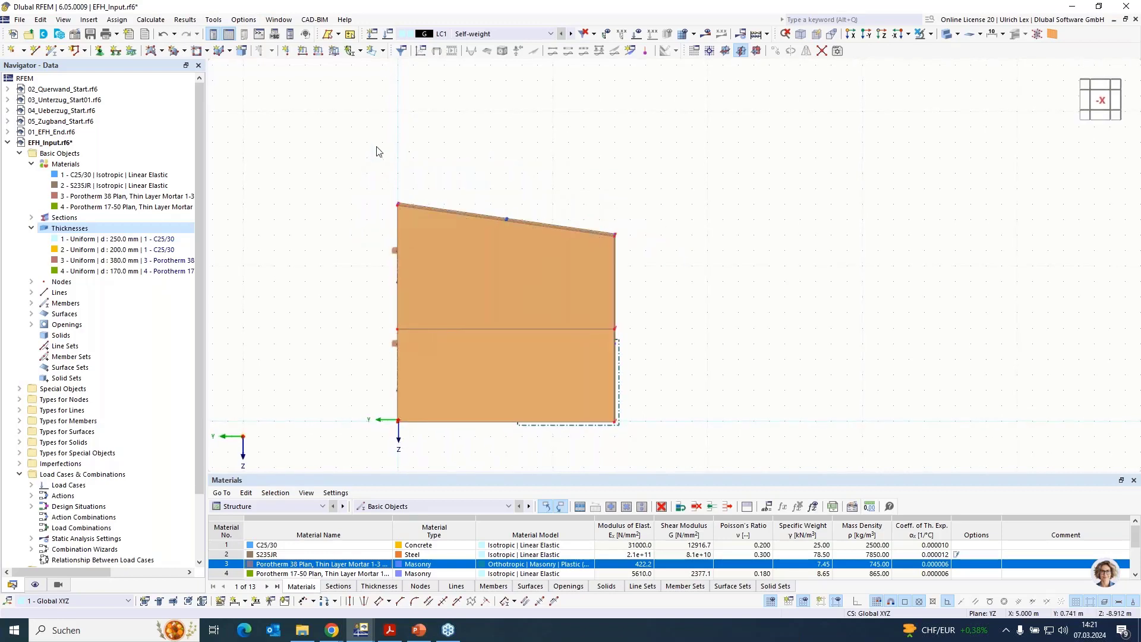
{"action": "left_click_drag", "start_coordinate": [374, 145], "coordinate": [655, 250]}
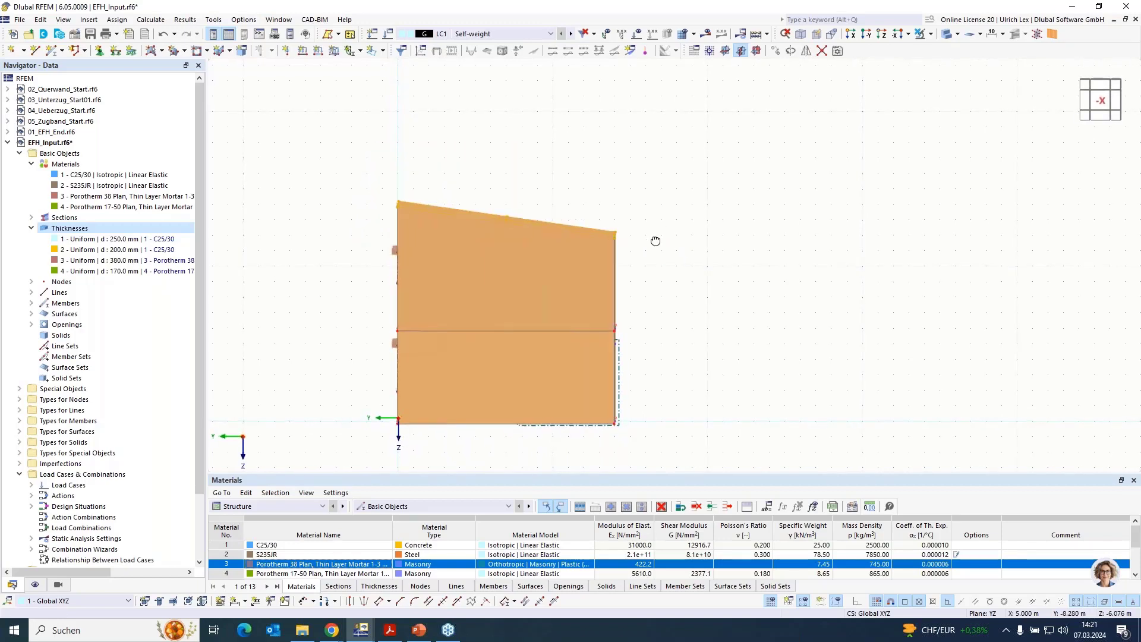
{"action": "middle_click_drag", "start_coordinate": [655, 242], "coordinate": [715, 263], "text": "ctrl"}
{"action": "scroll", "coordinate": [576, 211], "scroll_direction": "up", "scroll_amount": 4}
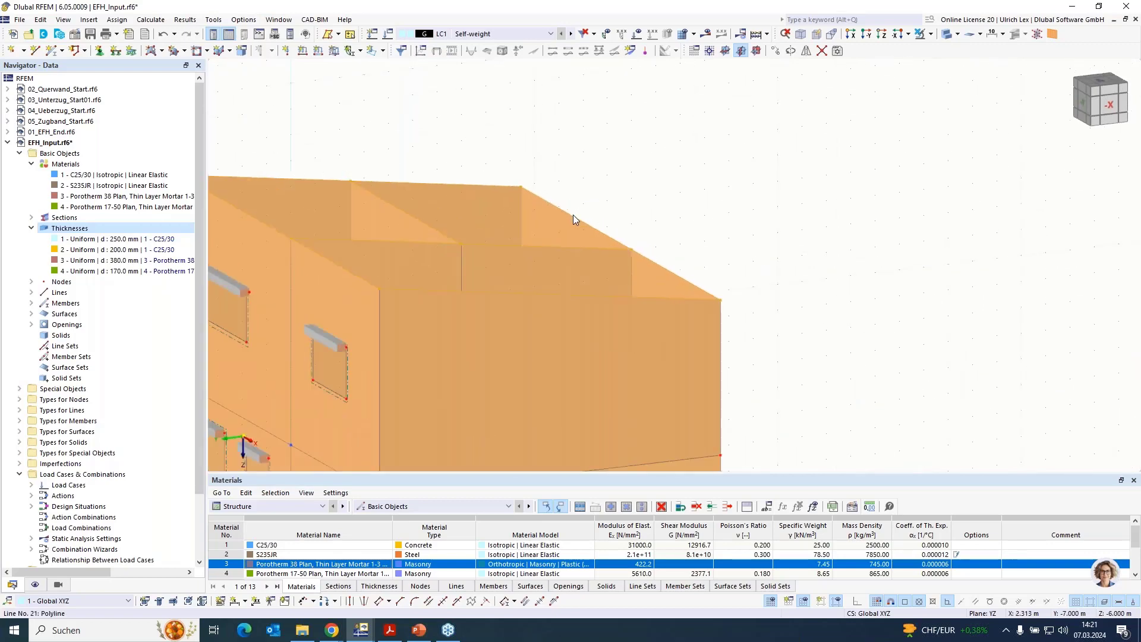
{"action": "double_click", "coordinate": [574, 216]}
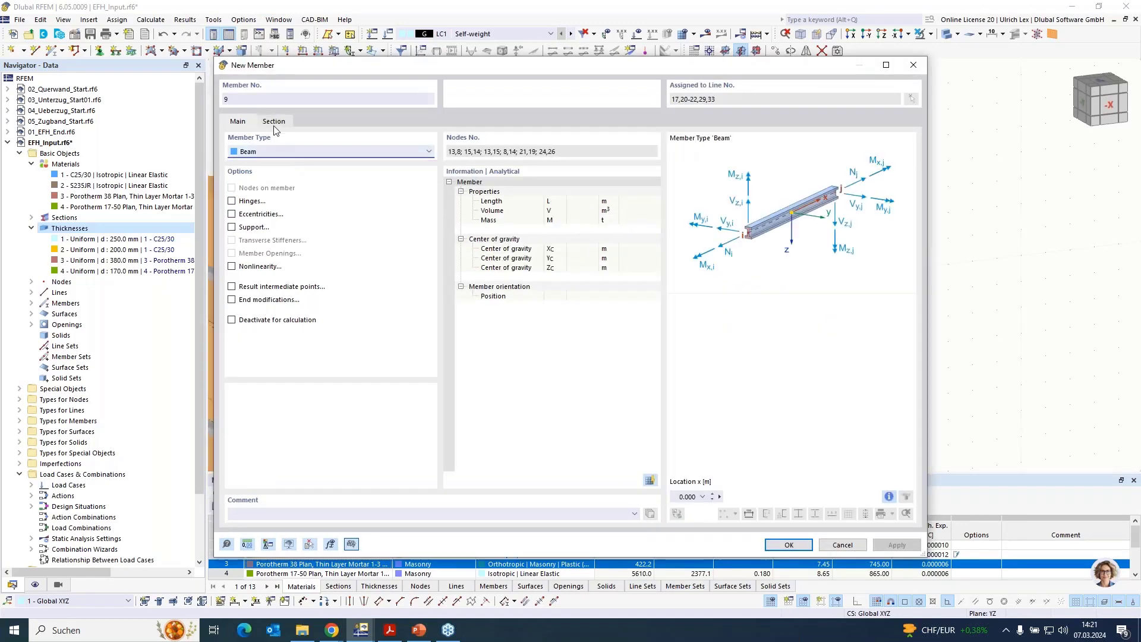
{"action": "left_click", "coordinate": [276, 123]}
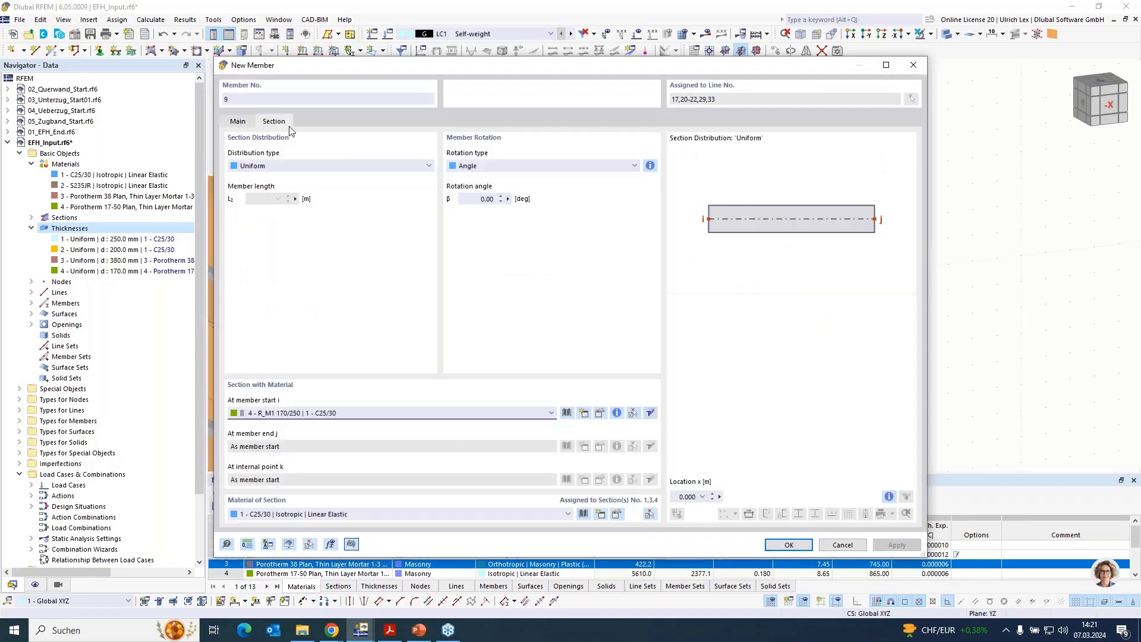
Step: Create a massive rectangular section 380 mm wide and 250 mm high and assign it to the ring beams on the wall tops
{"action": "left_click", "coordinate": [584, 414]}
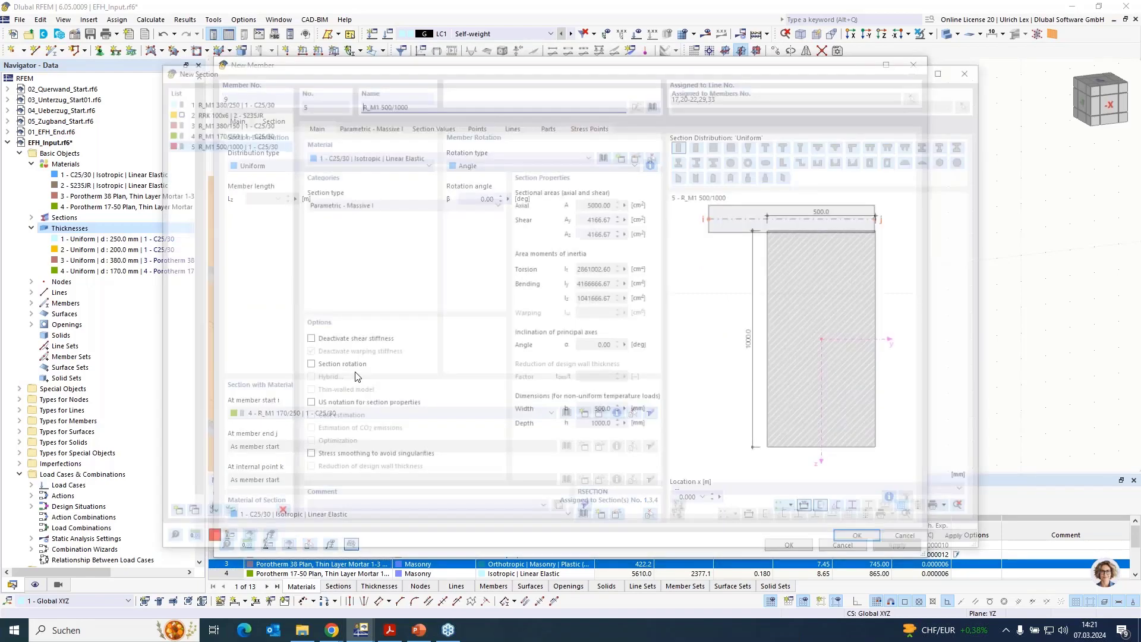
{"action": "left_click", "coordinate": [369, 125]}
{"action": "left_click", "coordinate": [385, 161]}
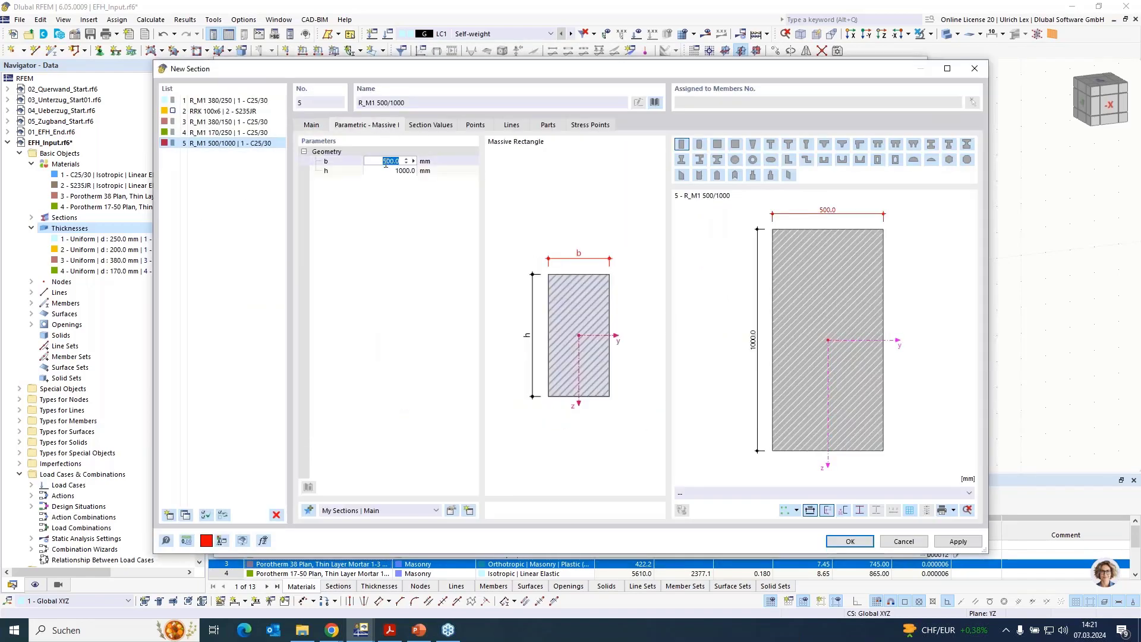
{"action": "type", "text": "380"}
{"action": "key", "text": "Tab"}
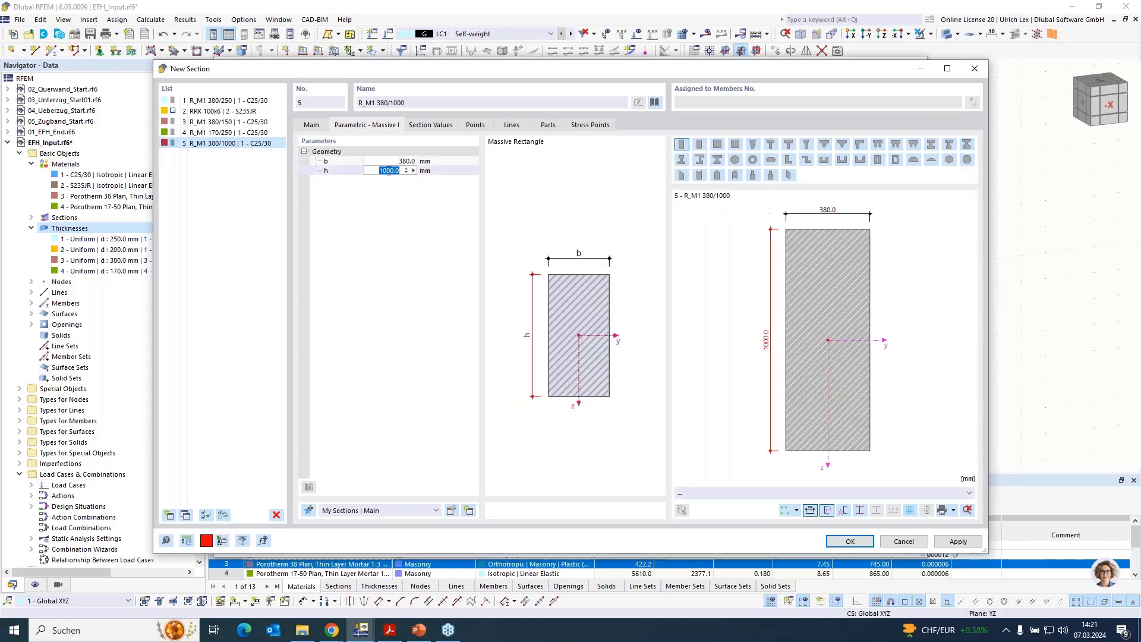
{"action": "type", "text": "250"}
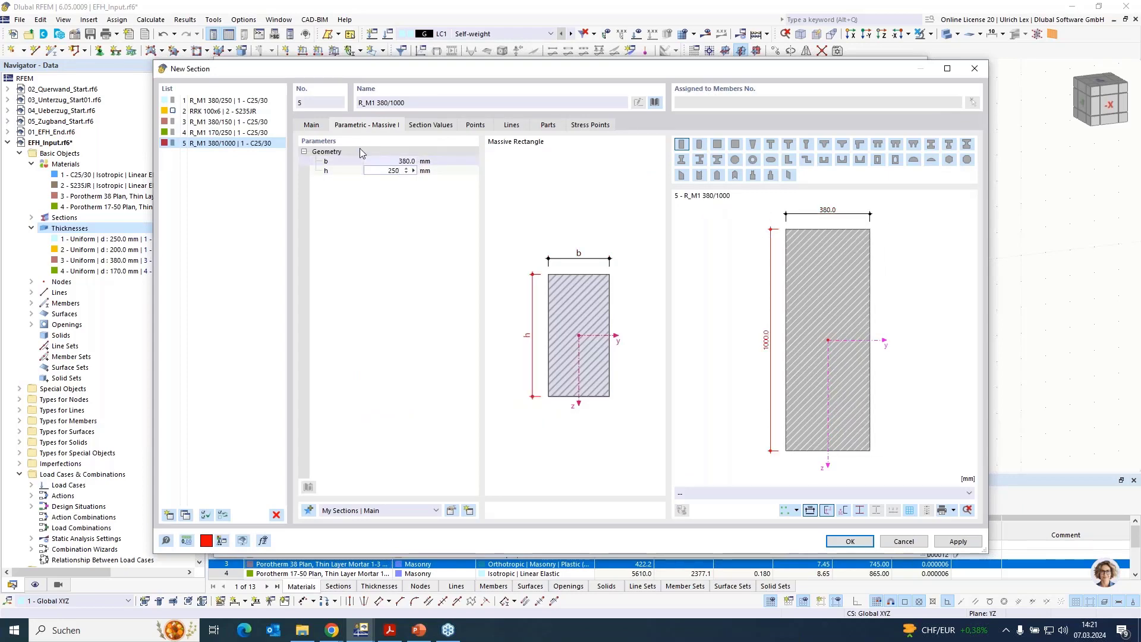
{"action": "key", "text": "Return"}
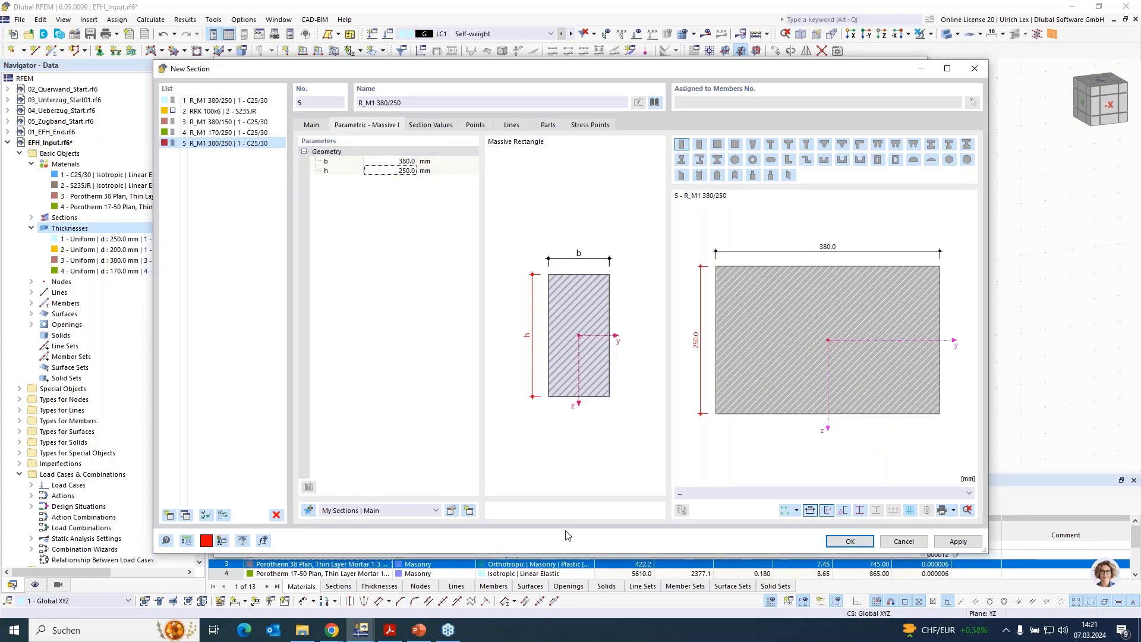
{"action": "left_click", "coordinate": [849, 541]}
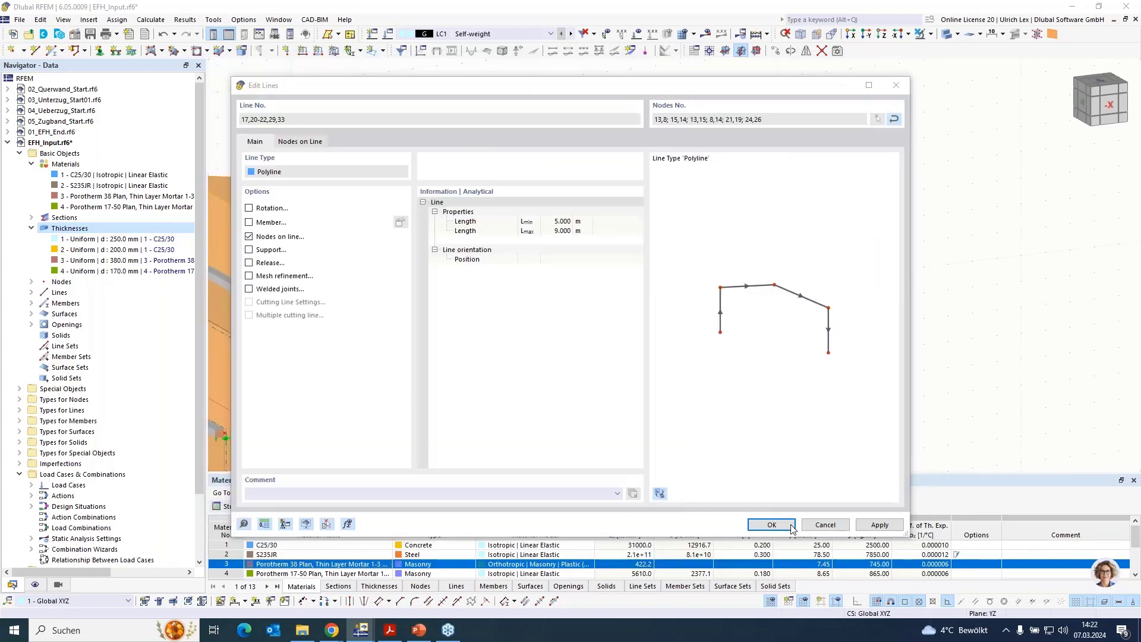
{"action": "left_click", "coordinate": [772, 525]}
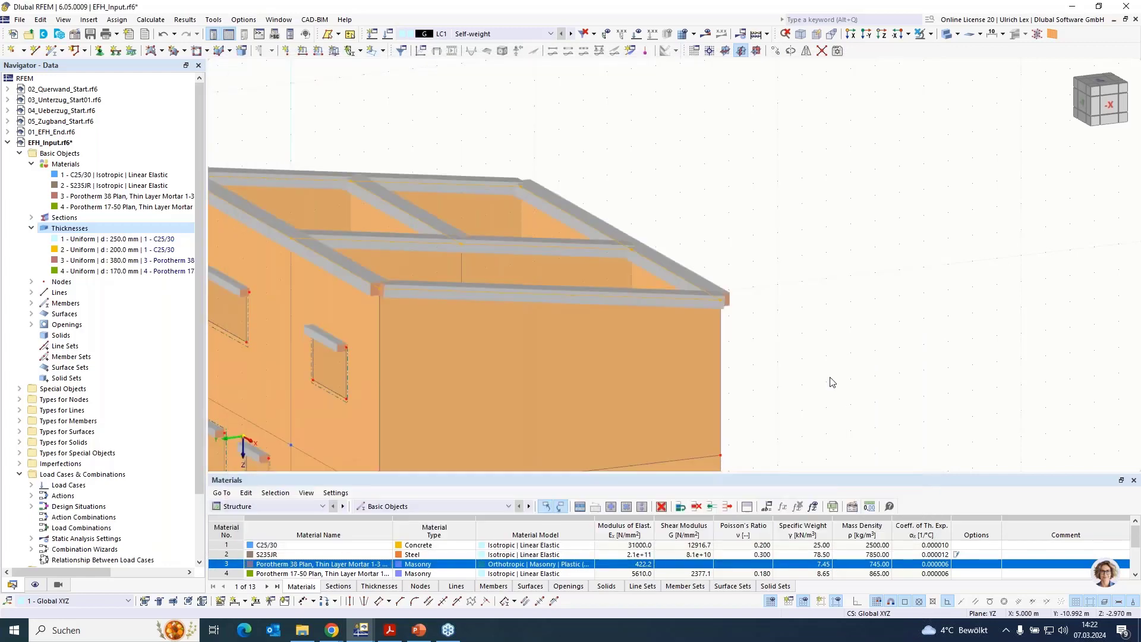
Step: Examine the building with its lintels and ring beams, highlighting the upper-floor front wall and the ground slab
{"action": "middle_click_drag", "start_coordinate": [837, 256], "coordinate": [939, 234], "text": "ctrl"}
{"action": "scroll", "coordinate": [958, 234], "scroll_direction": "down", "scroll_amount": 3}
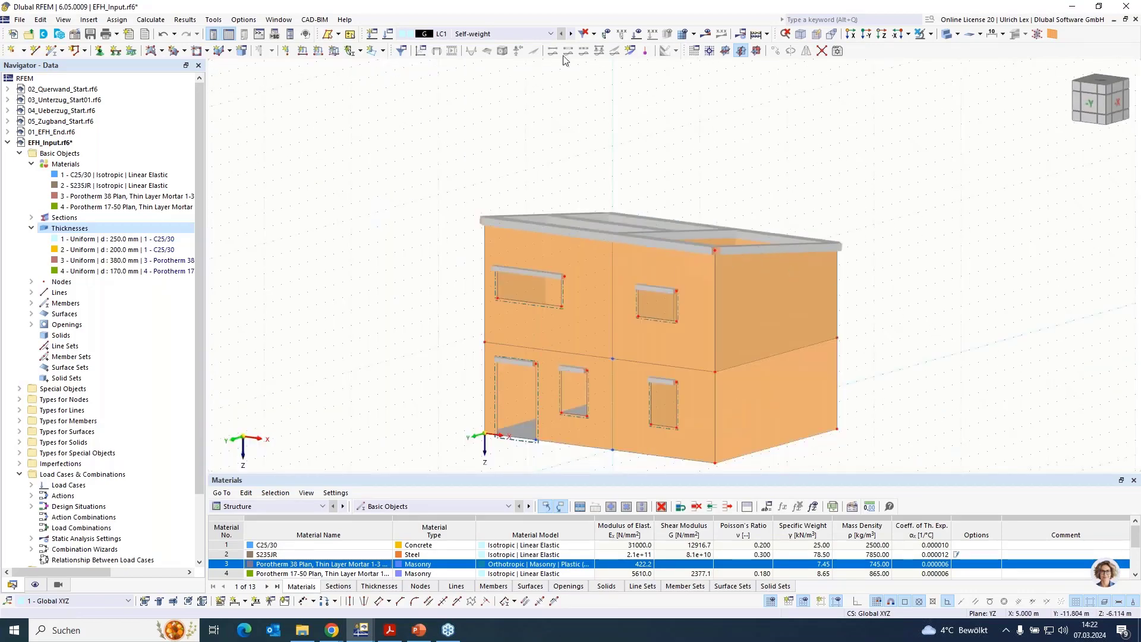
{"action": "mouse_move", "coordinate": [860, 349]}
{"action": "middle_mouse_down", "text": "ctrl"}
{"action": "mouse_move", "coordinate": [924, 336]}
{"action": "mouse_move", "coordinate": [952, 349]}
{"action": "mouse_move", "coordinate": [924, 377]}
{"action": "mouse_move", "coordinate": [850, 375]}
{"action": "mouse_move", "coordinate": [855, 356]}
{"action": "middle_mouse_up", "text": "ctrl"}
{"action": "scroll", "coordinate": [454, 117], "scroll_direction": "down", "scroll_amount": 3}
{"action": "scroll", "coordinate": [627, 215], "scroll_direction": "up", "scroll_amount": 2}
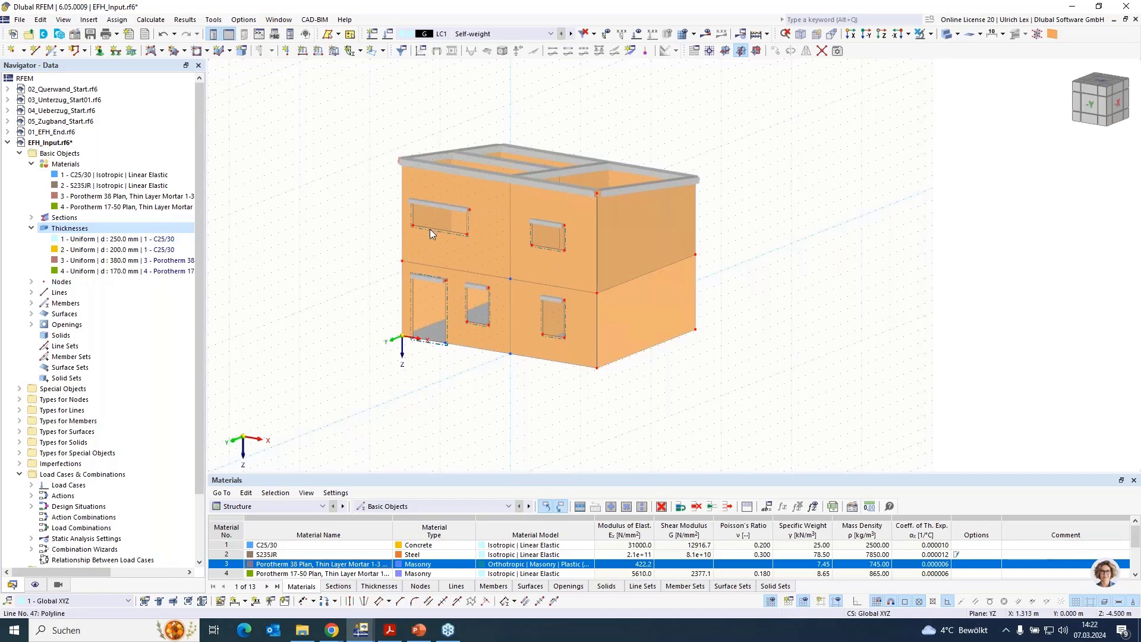
{"action": "mouse_move", "coordinate": [289, 258]}
{"action": "middle_mouse_down", "text": "ctrl"}
{"action": "mouse_move", "coordinate": [372, 219]}
{"action": "mouse_move", "coordinate": [395, 229]}
{"action": "mouse_move", "coordinate": [308, 254]}
{"action": "middle_mouse_up", "text": "ctrl"}
{"action": "left_click", "coordinate": [511, 248]}
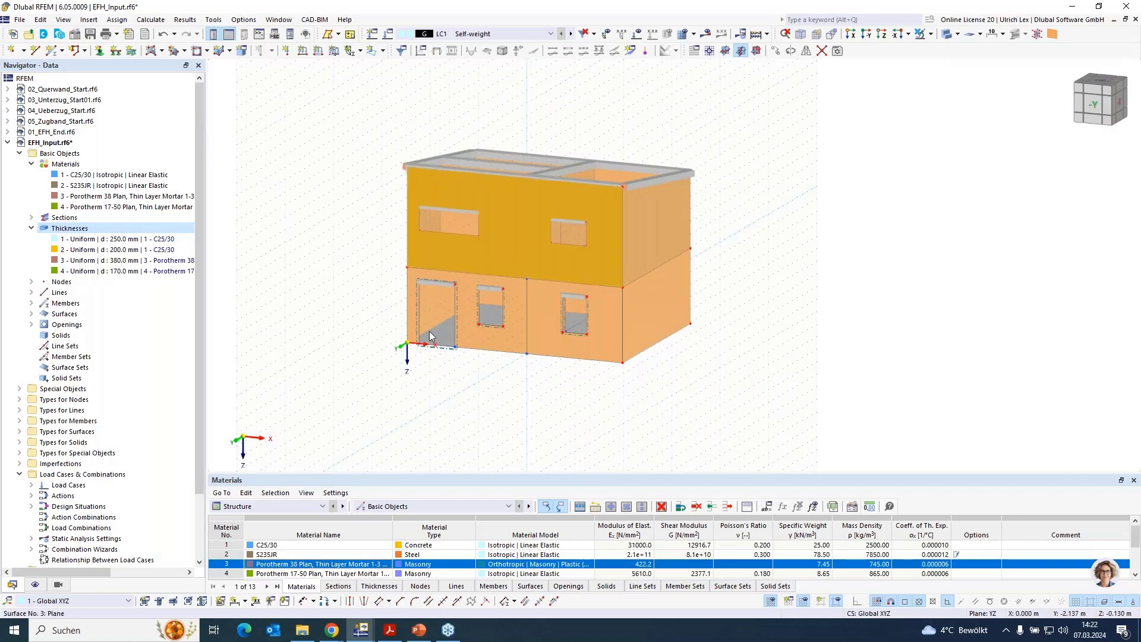
{"action": "left_click", "coordinate": [442, 343]}
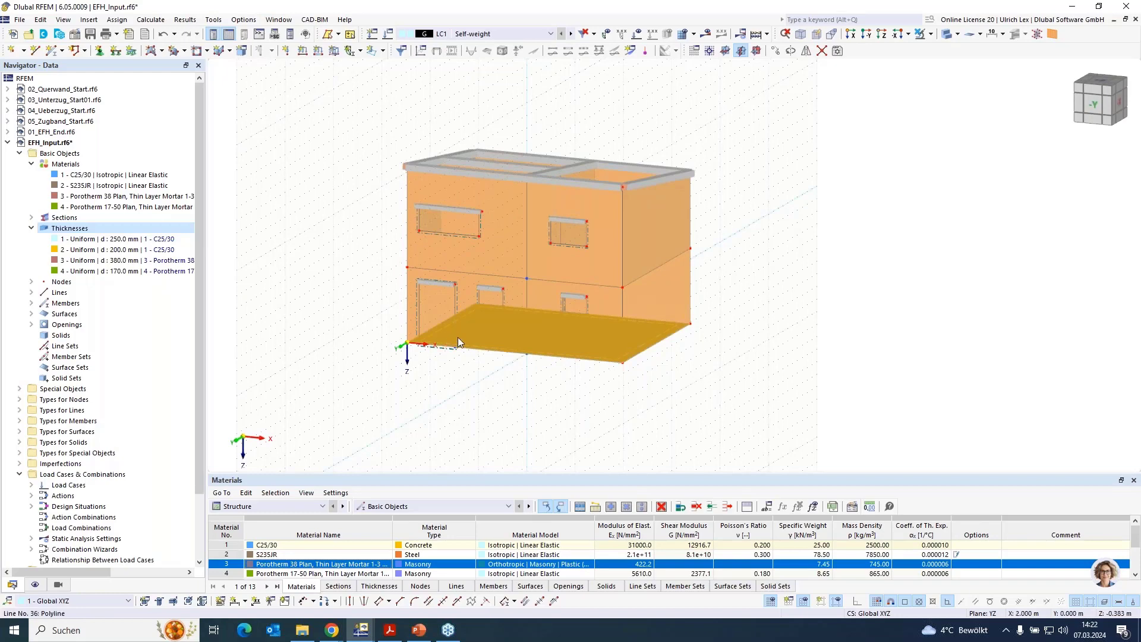
Step: Open the ground slab for editing and activate line hinges for it
{"action": "left_click", "coordinate": [420, 381]}
{"action": "scroll", "coordinate": [437, 348], "scroll_direction": "up", "scroll_amount": 3}
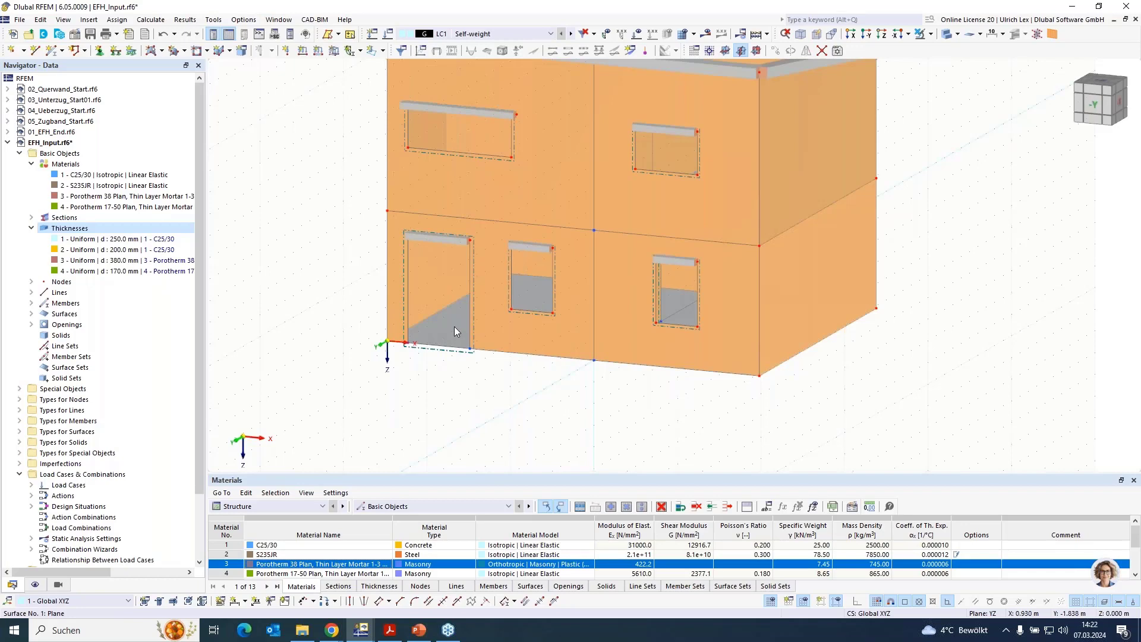
{"action": "double_click", "coordinate": [454, 325]}
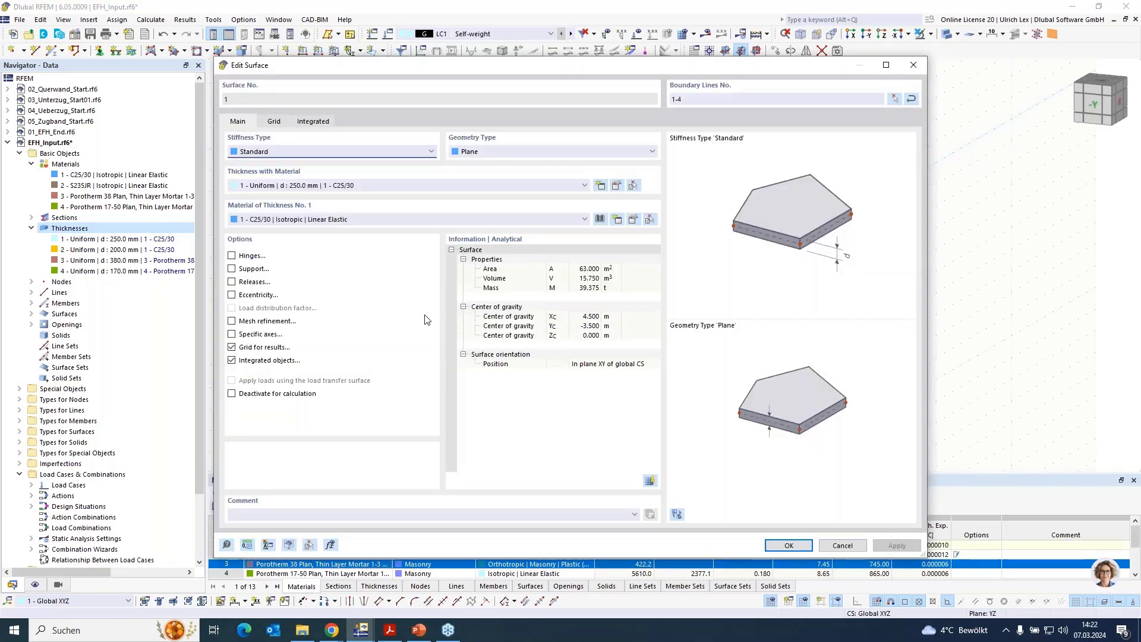
{"action": "left_click", "coordinate": [232, 256]}
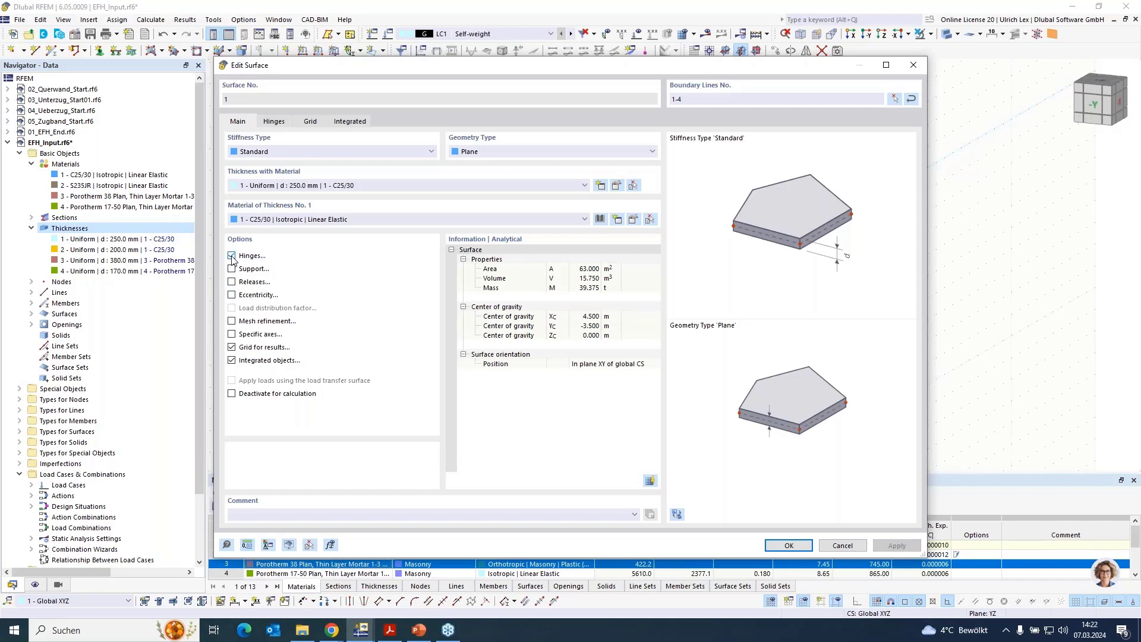
{"action": "left_click", "coordinate": [271, 122]}
Step: Define a new line hinge for the ground slab as a slab-wall connection with an offset of 150 mm
{"action": "left_click", "coordinate": [473, 162]}
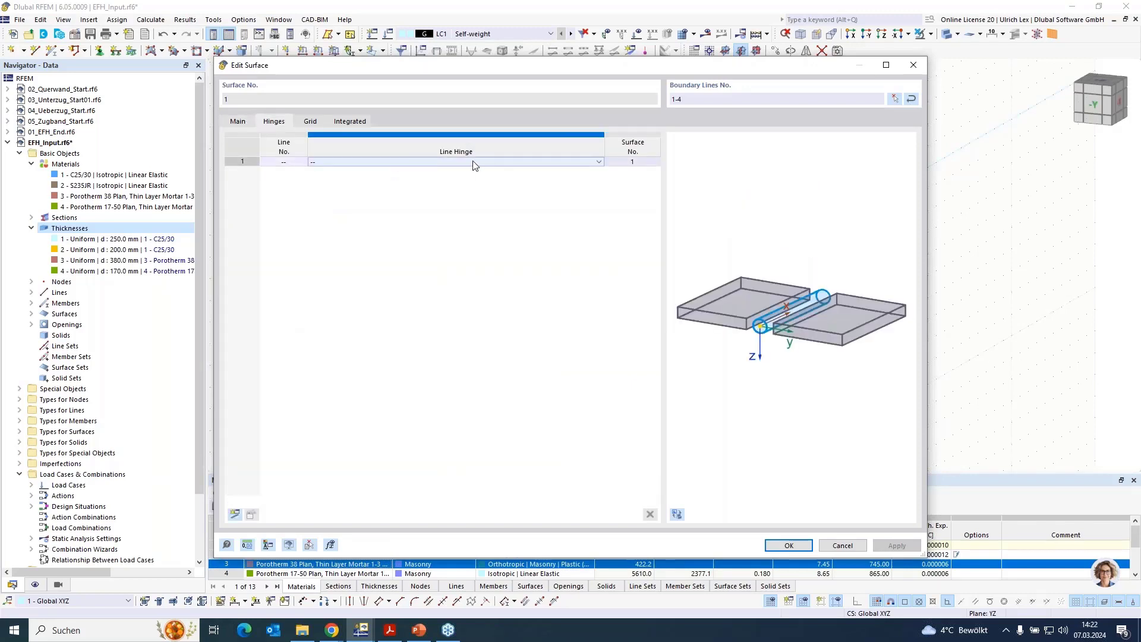
{"action": "left_click", "coordinate": [599, 162]}
{"action": "left_click", "coordinate": [371, 185]}
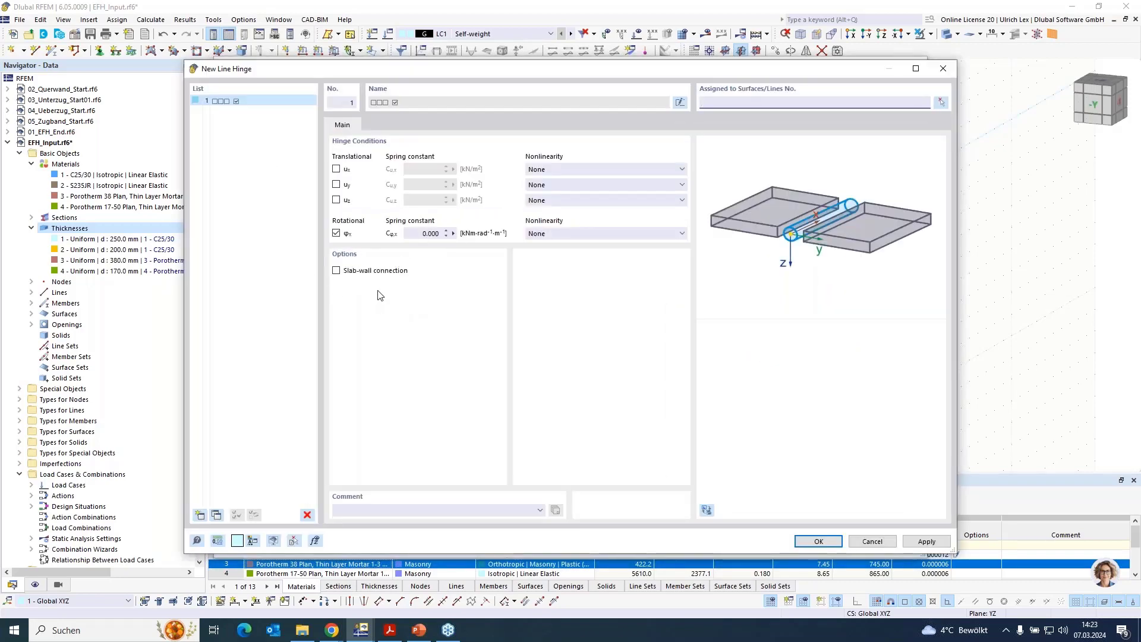
{"action": "left_click", "coordinate": [336, 270]}
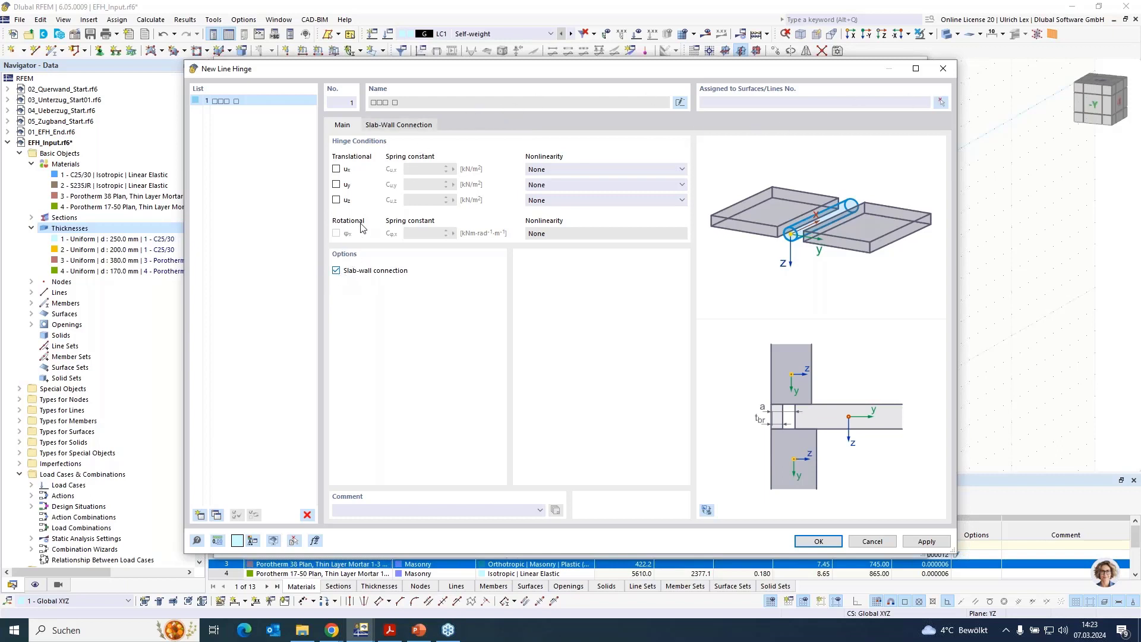
{"action": "left_click", "coordinate": [398, 126]}
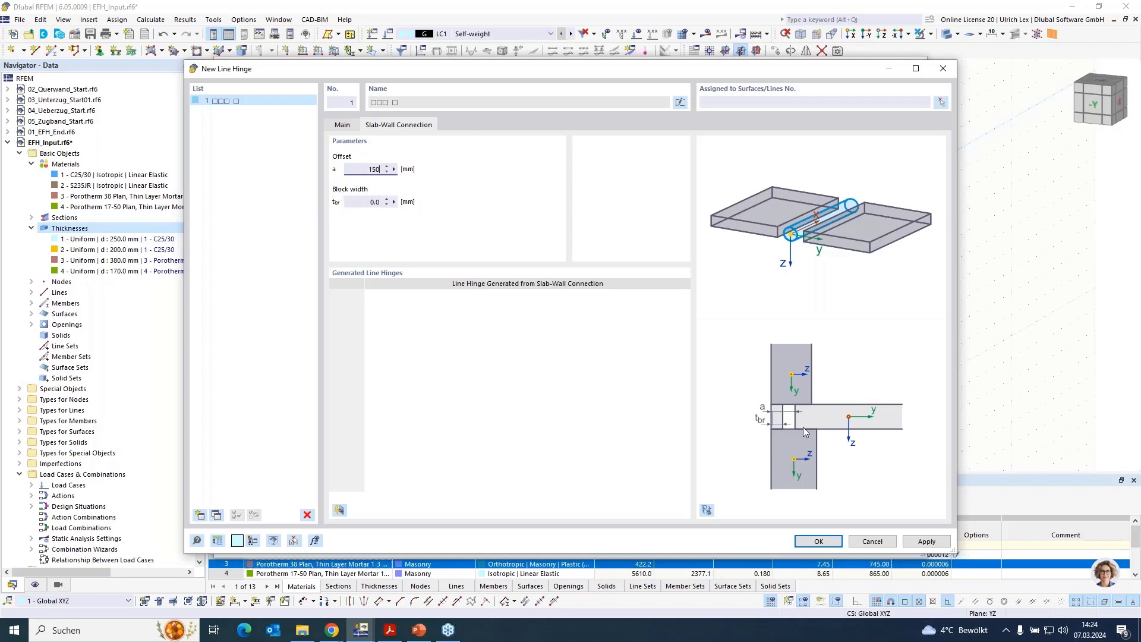
{"action": "left_click", "coordinate": [374, 202]}
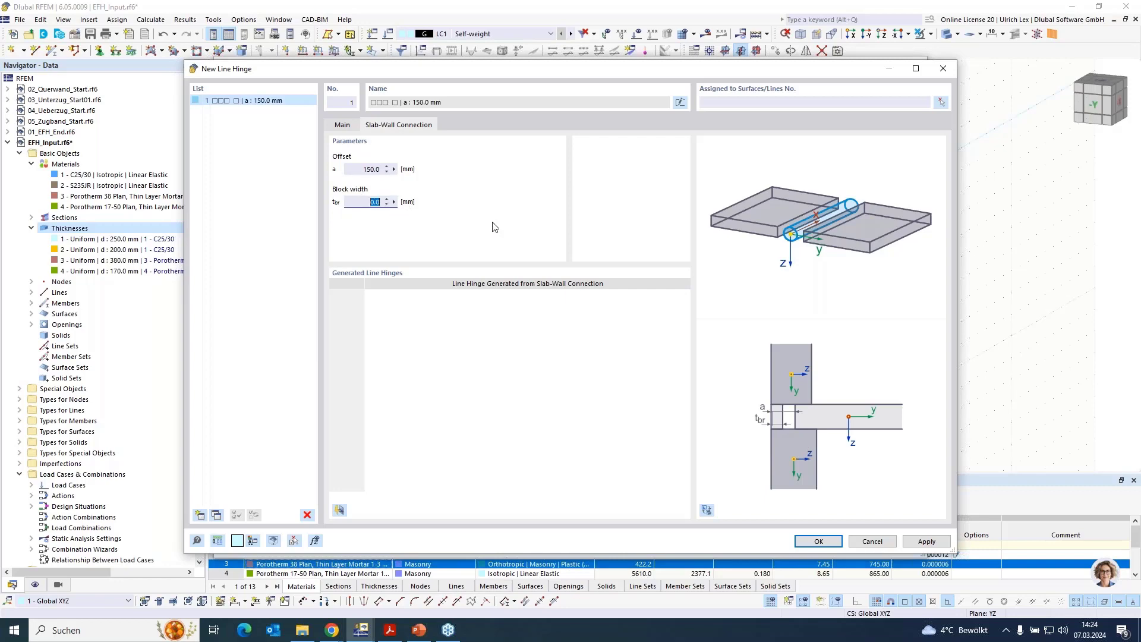
Step: Try to assign the slab-wall line hinge to the ground slab's full front edge, and discard the hinge and surface edits
{"action": "left_click", "coordinate": [944, 102]}
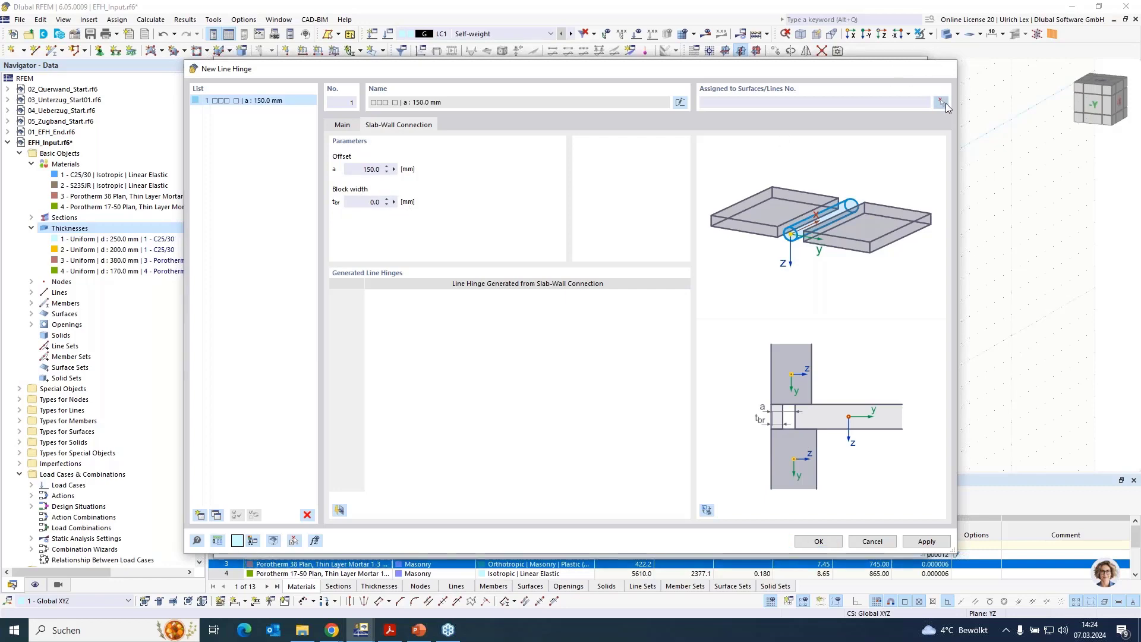
{"action": "left_click", "coordinate": [948, 33]}
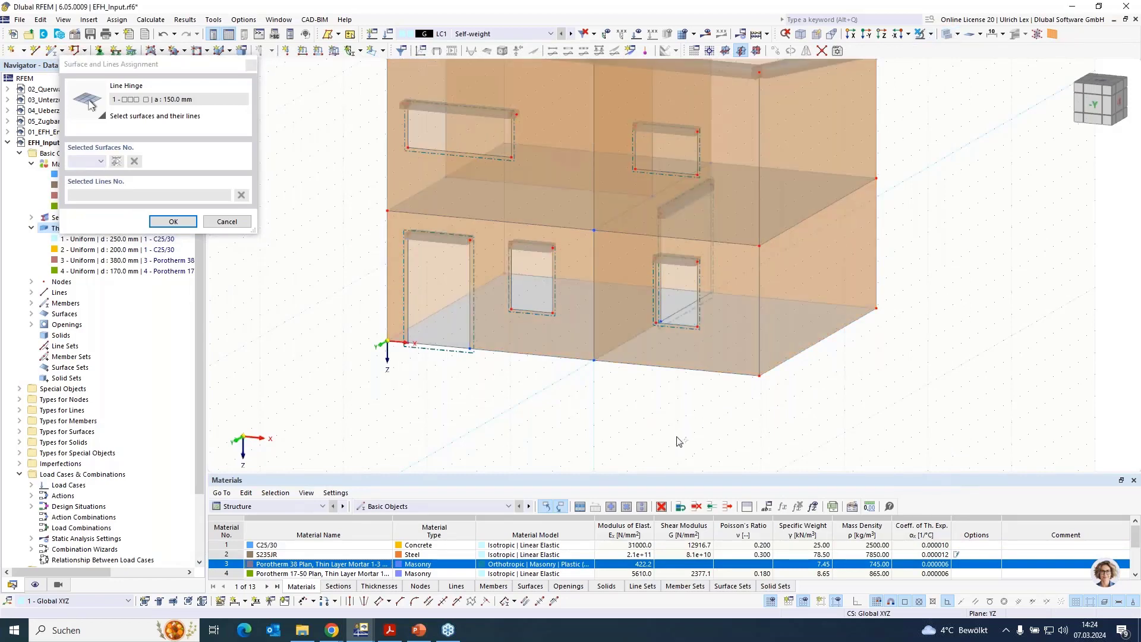
{"action": "scroll", "coordinate": [678, 436], "scroll_direction": "down", "scroll_amount": 2}
{"action": "scroll", "coordinate": [448, 350], "scroll_direction": "up", "scroll_amount": 2}
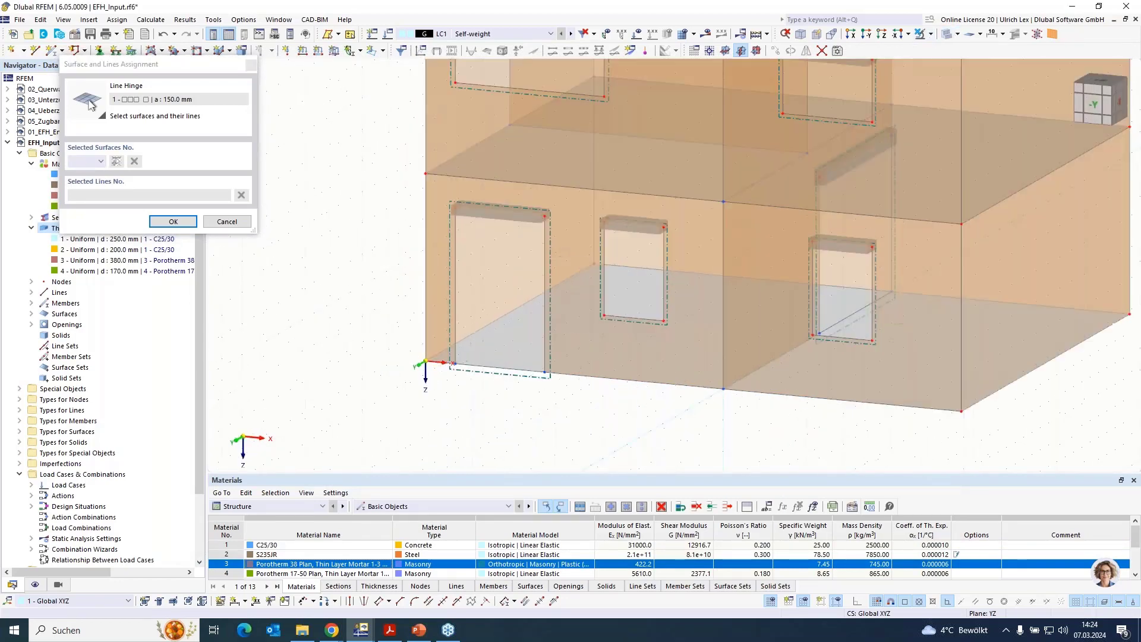
{"action": "left_click", "coordinate": [449, 349]}
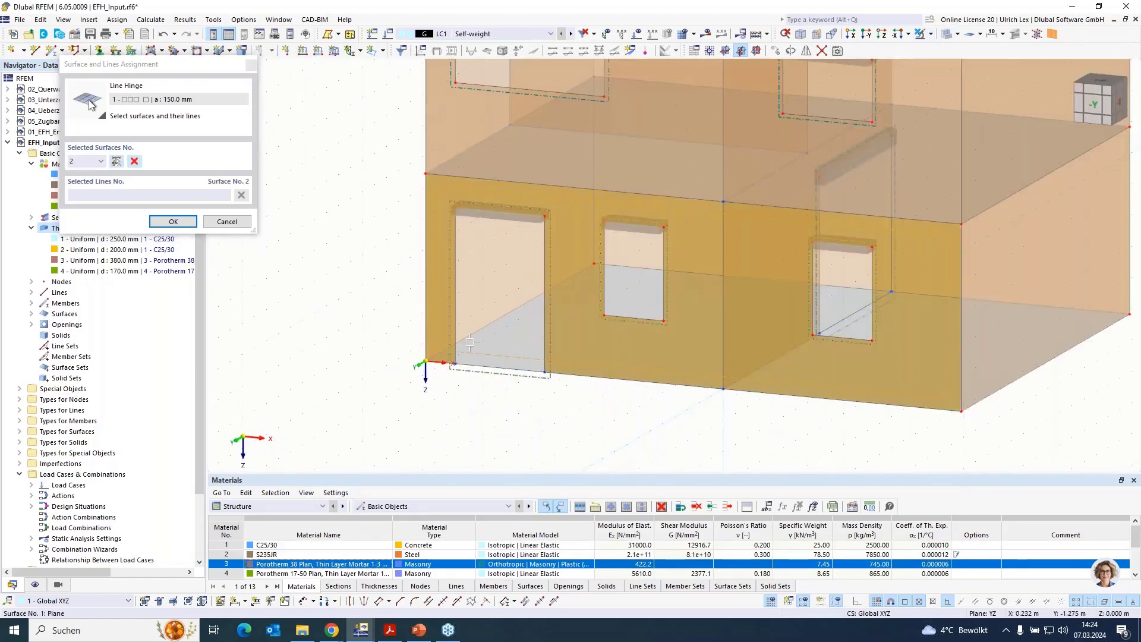
{"action": "left_click", "coordinate": [521, 339]}
{"action": "left_click", "coordinate": [139, 160]}
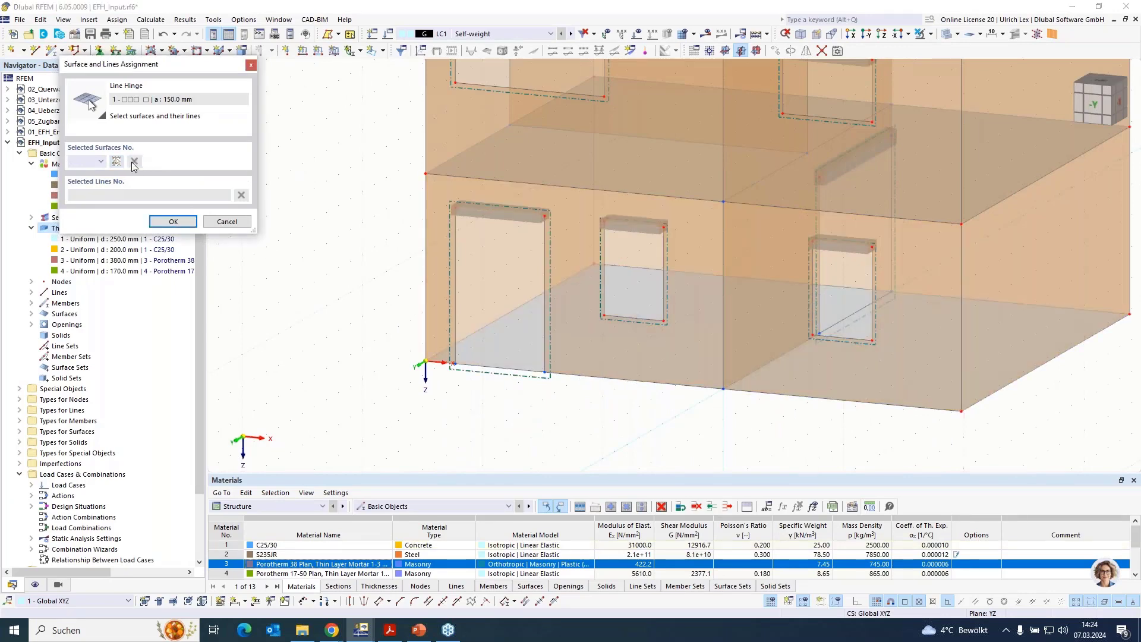
{"action": "left_click", "coordinate": [509, 347]}
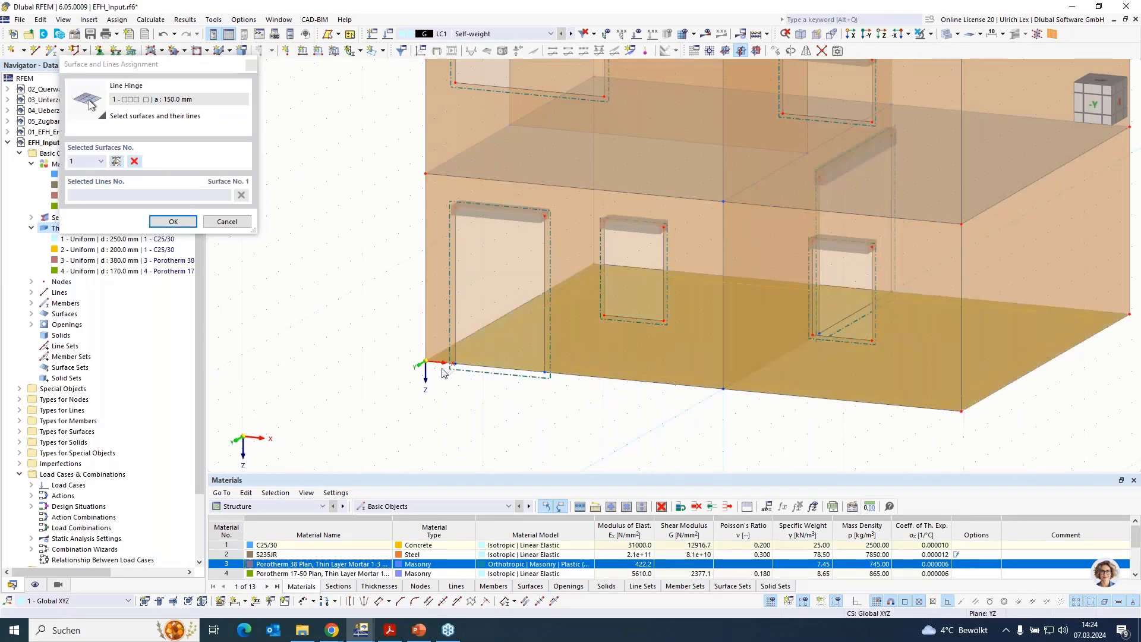
{"action": "scroll", "coordinate": [448, 362], "scroll_direction": "up", "scroll_amount": 7}
{"action": "left_click", "coordinate": [438, 368]}
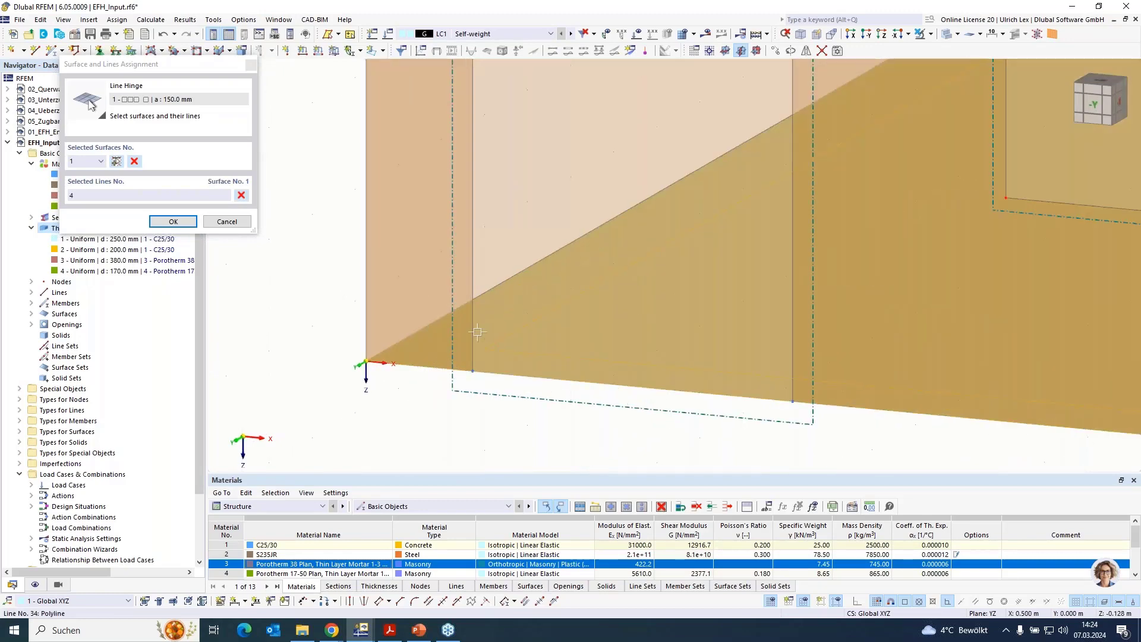
{"action": "left_click", "coordinate": [173, 222]}
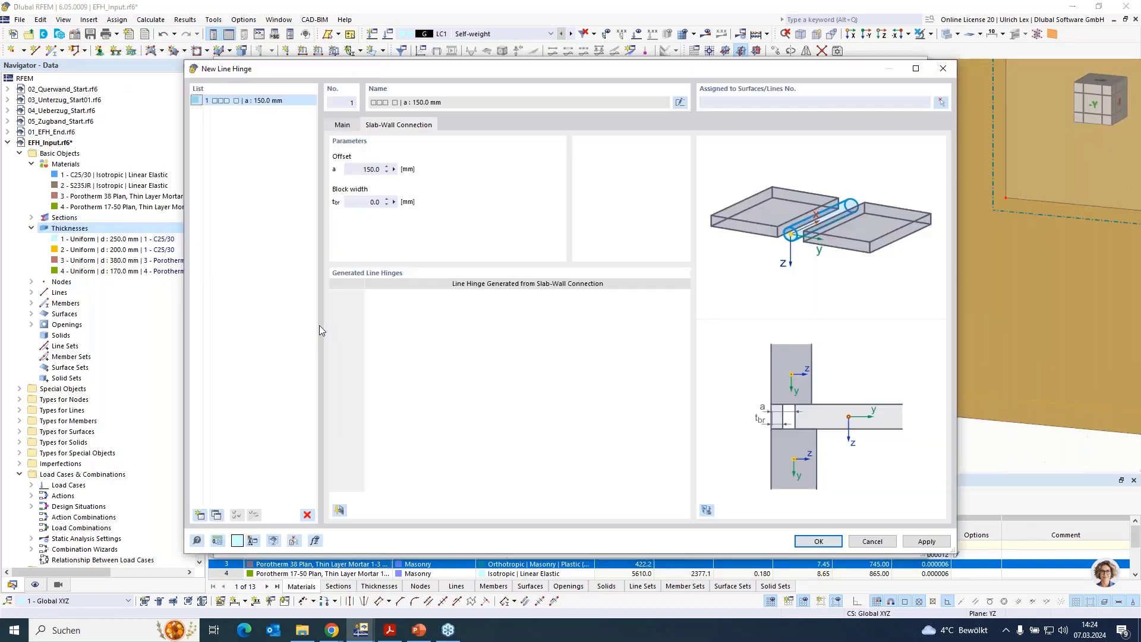
{"action": "left_click", "coordinate": [878, 542]}
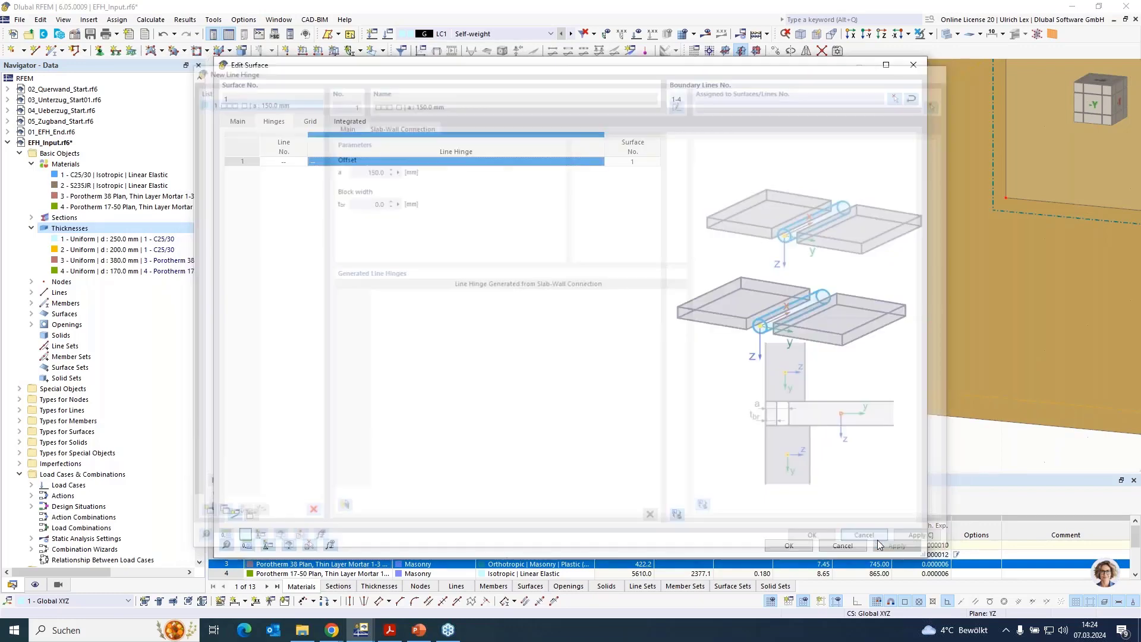
{"action": "left_click", "coordinate": [854, 542]}
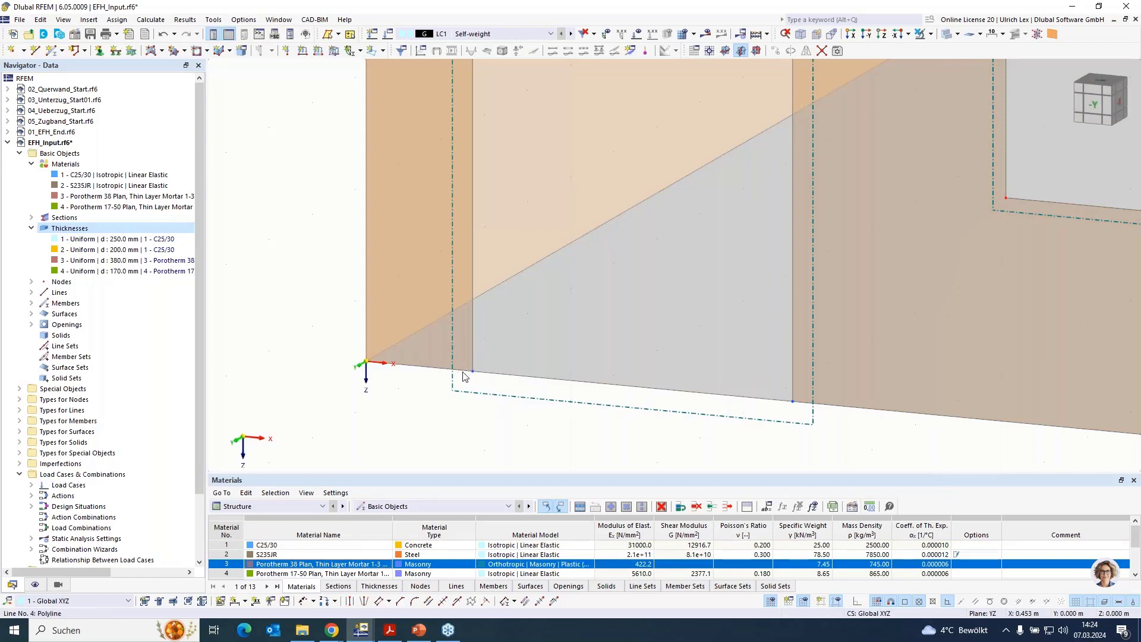
Step: Connect all lines, members and surfaces of the whole building at their intersections, including the front base line at the door
{"action": "left_click", "coordinate": [525, 381]}
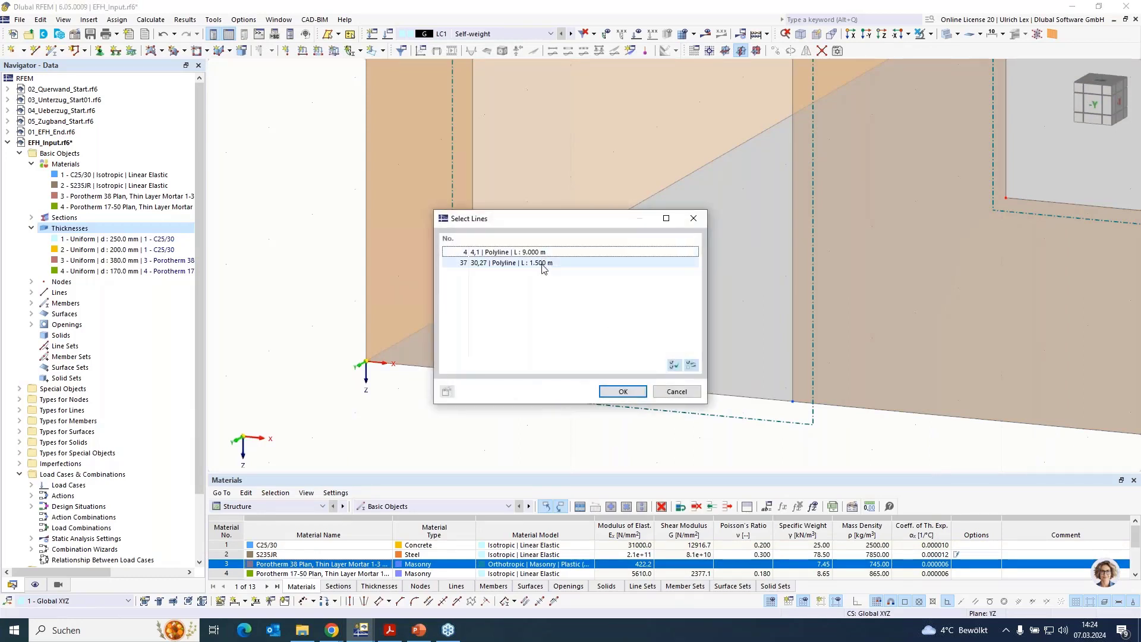
{"action": "left_click", "coordinate": [680, 392]}
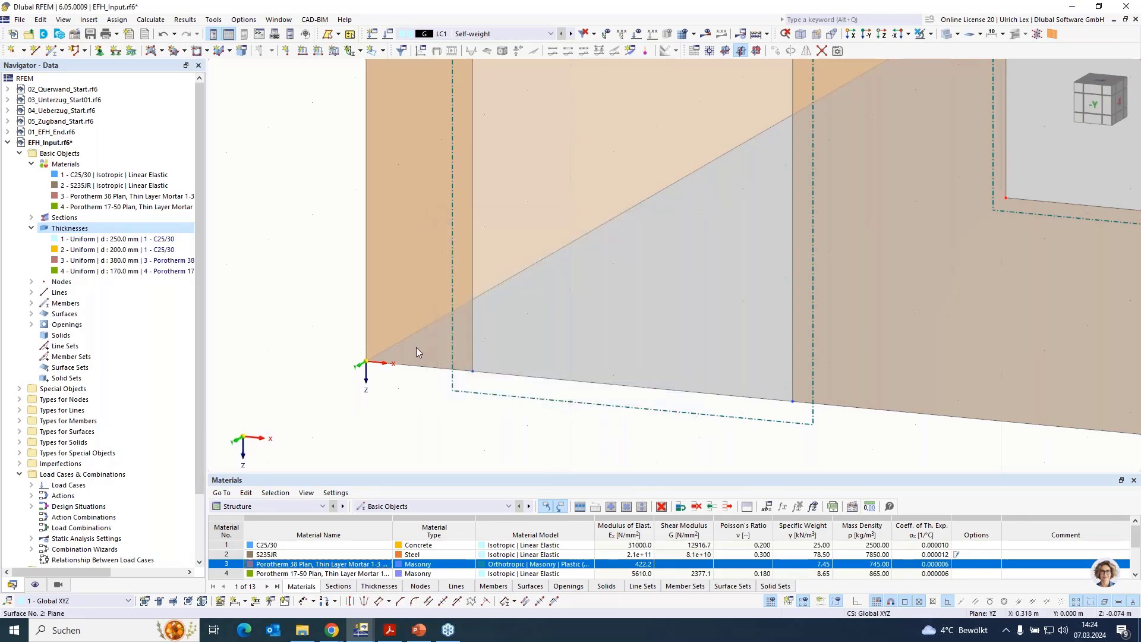
{"action": "scroll", "coordinate": [416, 347], "scroll_direction": "down", "scroll_amount": 5}
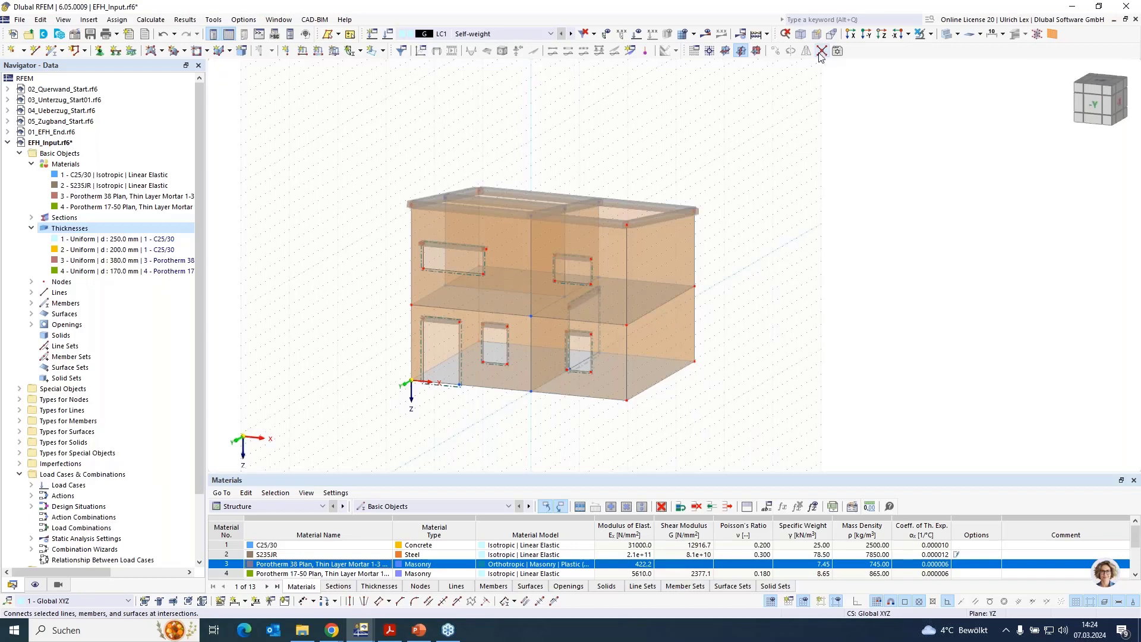
{"action": "left_click_drag", "start_coordinate": [333, 136], "coordinate": [784, 450]}
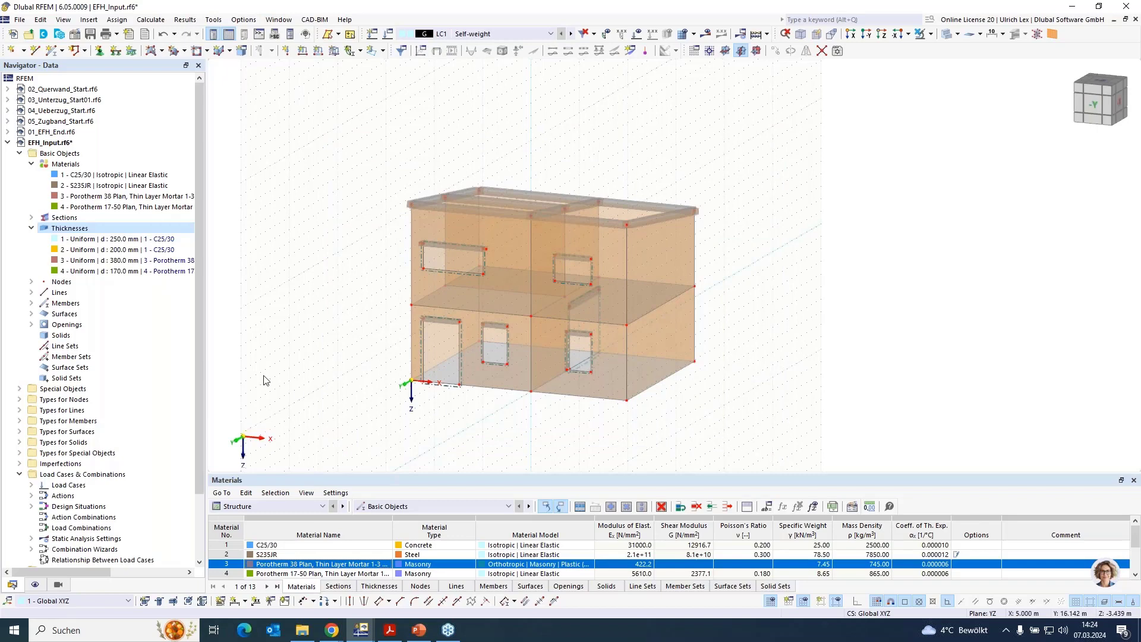
{"action": "scroll", "coordinate": [370, 402], "scroll_direction": "up", "scroll_amount": 5}
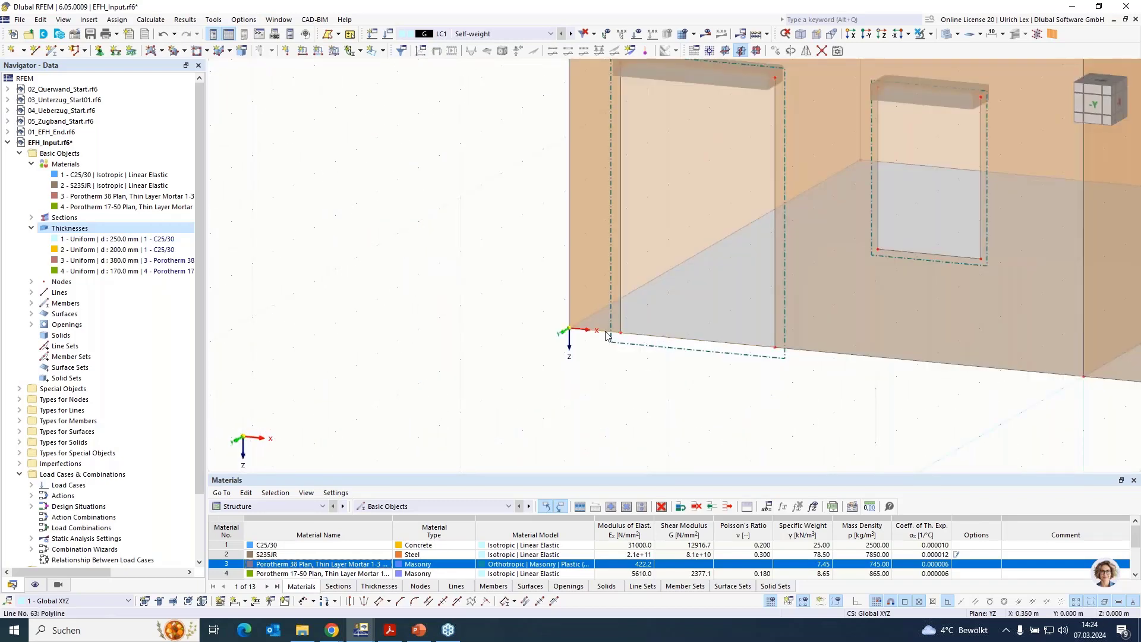
{"action": "scroll", "coordinate": [383, 387], "scroll_direction": "down", "scroll_amount": 3}
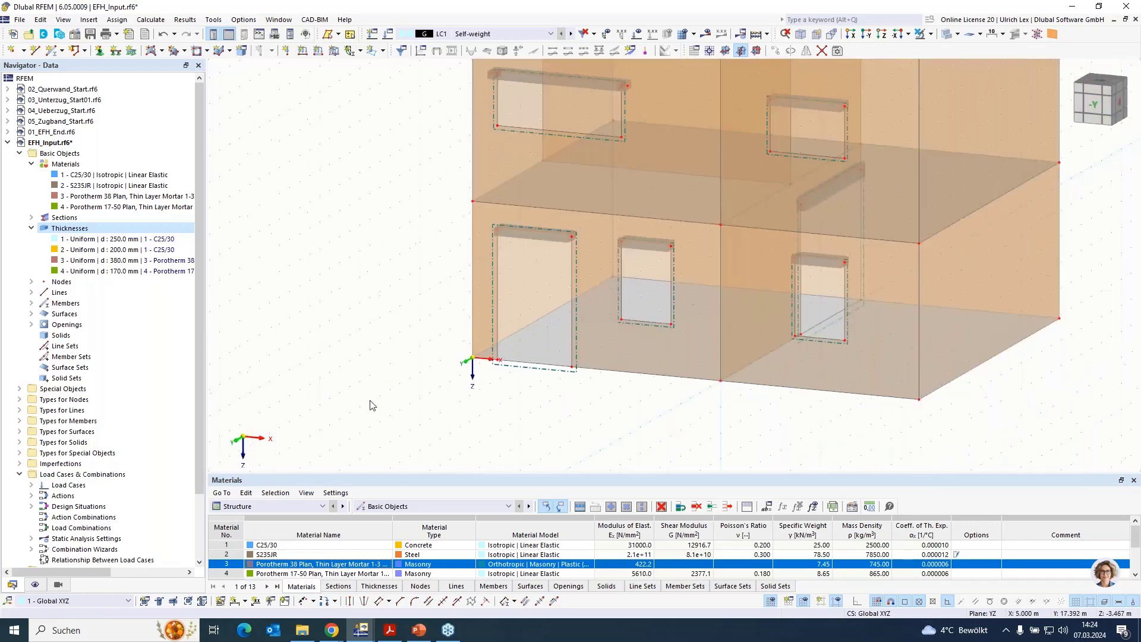
Step: Activate hinges on the ground slab and define a new line hinge as a slab-wall connection with an offset of 150 mm
{"action": "double_click", "coordinate": [545, 347]}
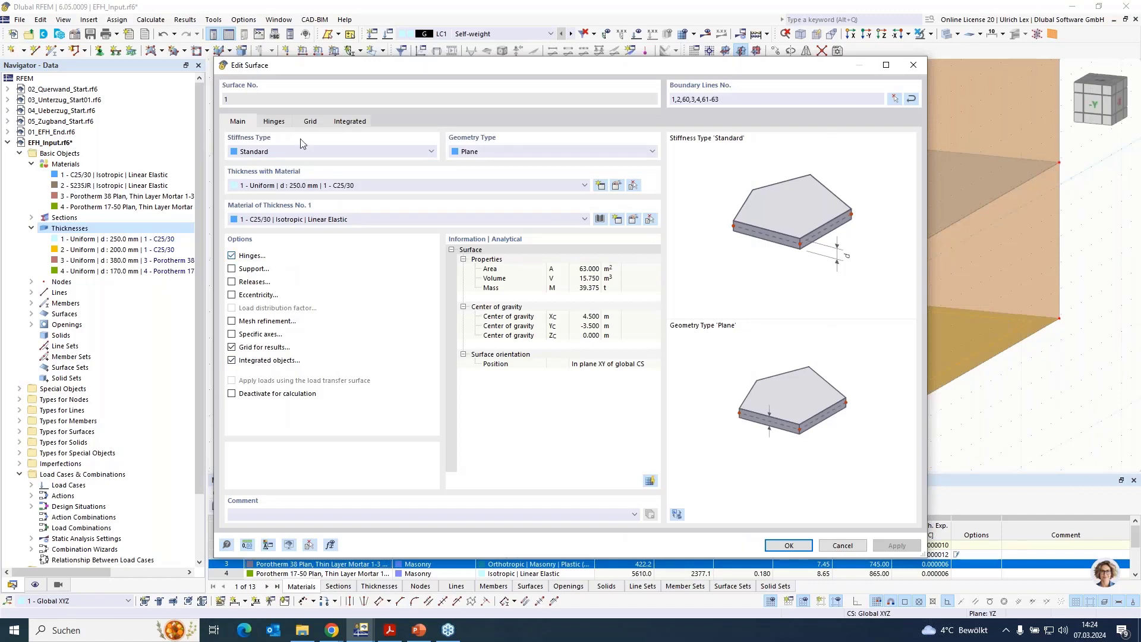
{"action": "left_click", "coordinate": [278, 121]}
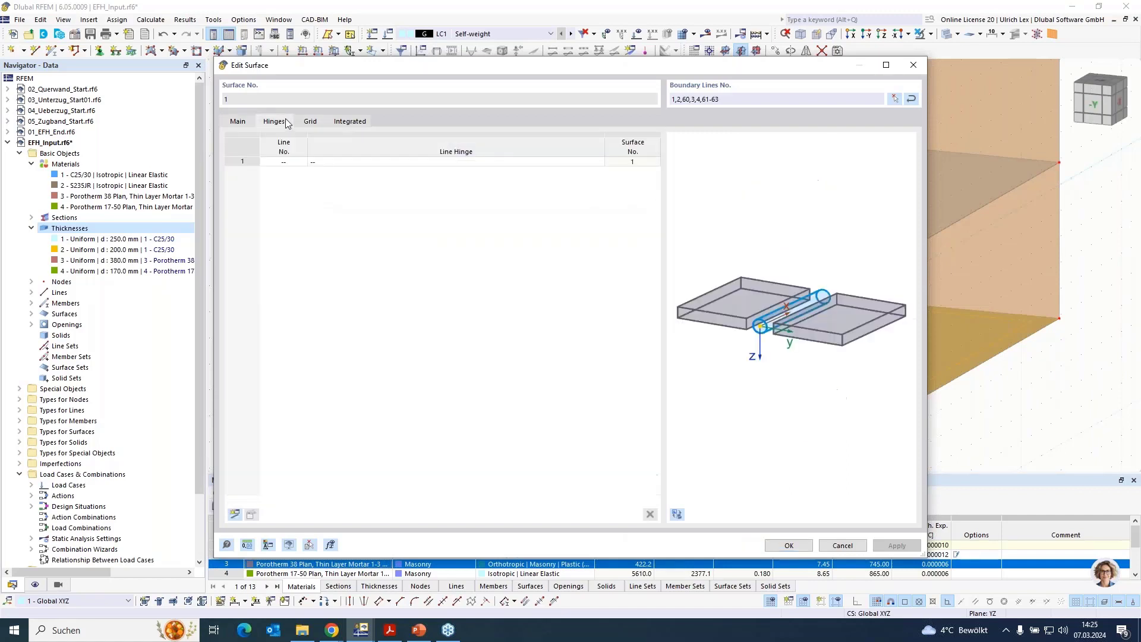
{"action": "left_click", "coordinate": [455, 162]}
{"action": "left_click", "coordinate": [497, 183]}
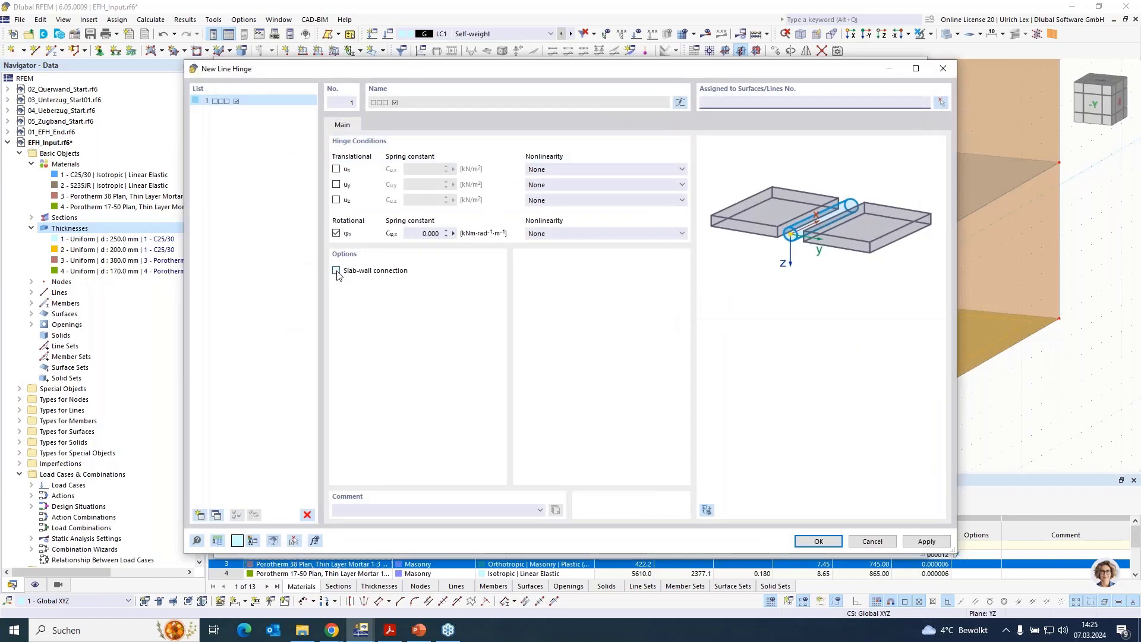
{"action": "left_click", "coordinate": [336, 271]}
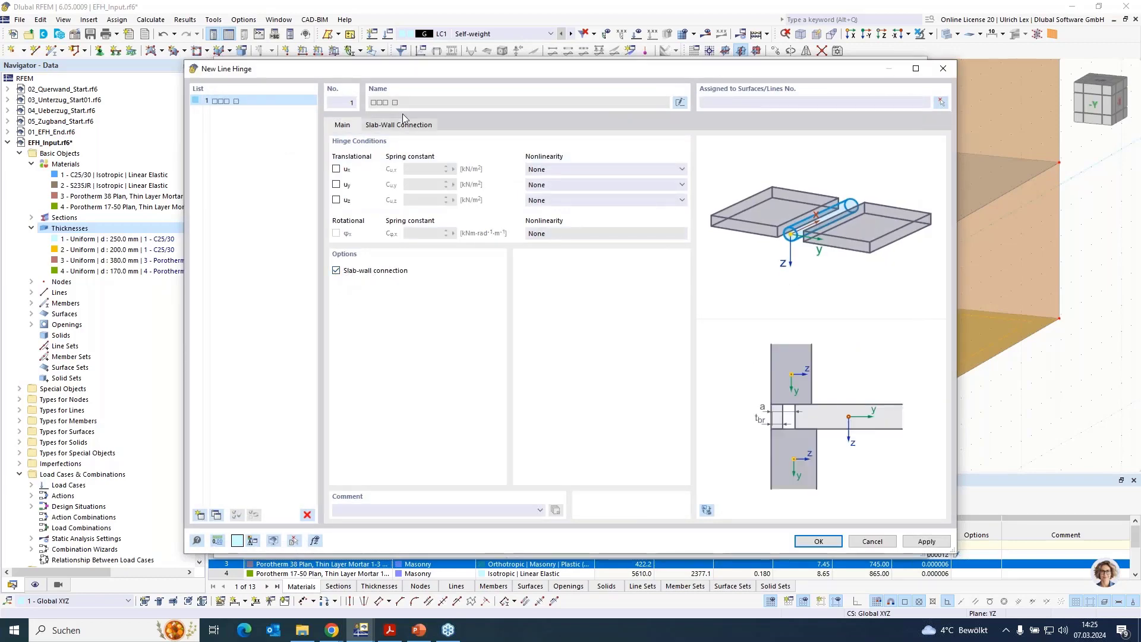
{"action": "left_click", "coordinate": [399, 124]}
{"action": "left_click", "coordinate": [368, 169]}
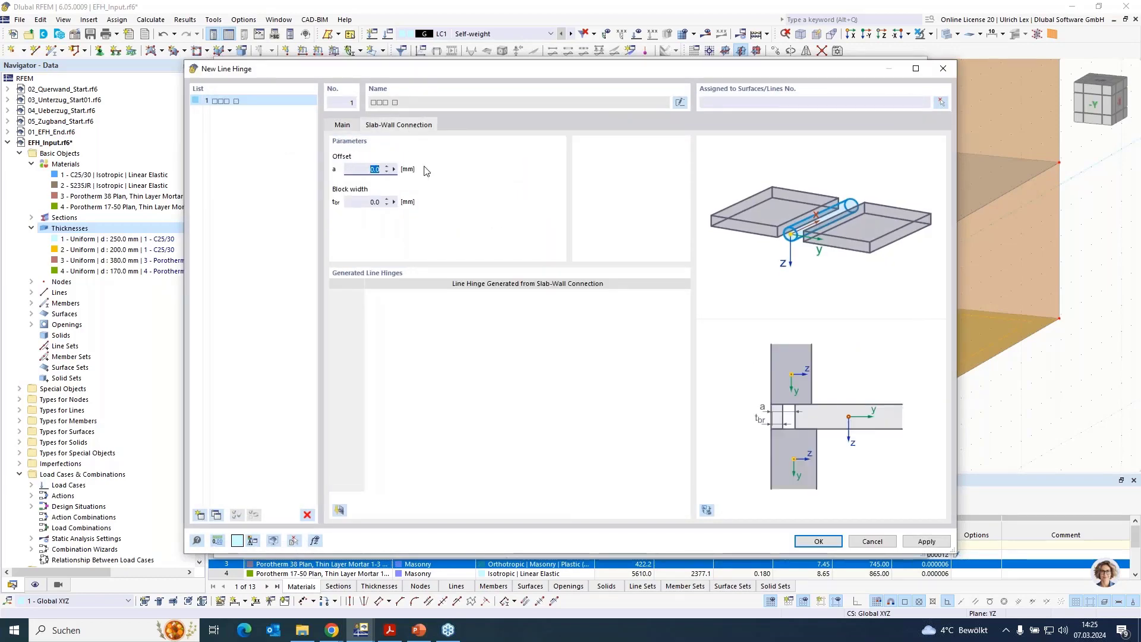
{"action": "type", "text": "15"}
Step: Assign the new slab-wall line hinge to all ground slab boundary lines except the line across the door opening
{"action": "left_click", "coordinate": [940, 103]}
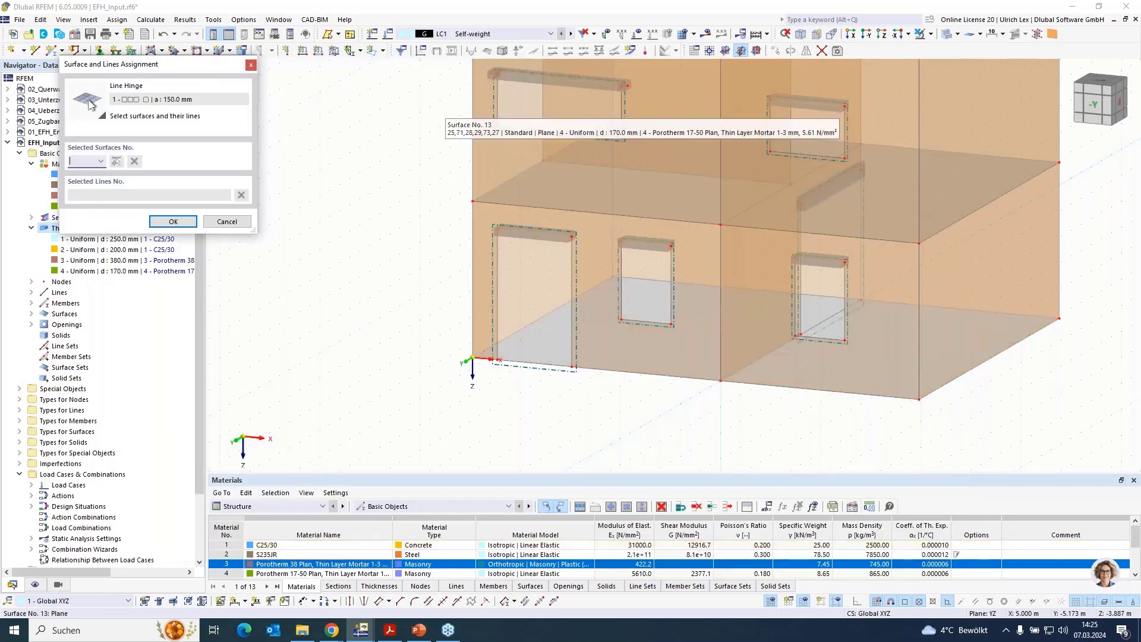
{"action": "left_click", "coordinate": [537, 354]}
{"action": "scroll", "coordinate": [537, 355], "scroll_direction": "up", "scroll_amount": 4}
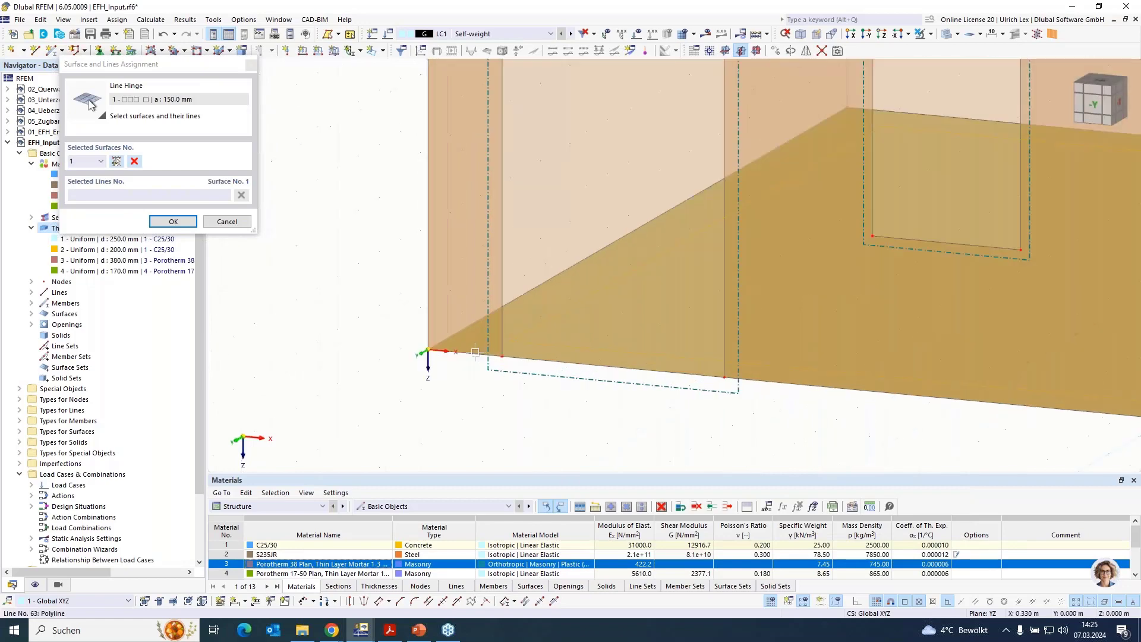
{"action": "left_click", "coordinate": [473, 355]}
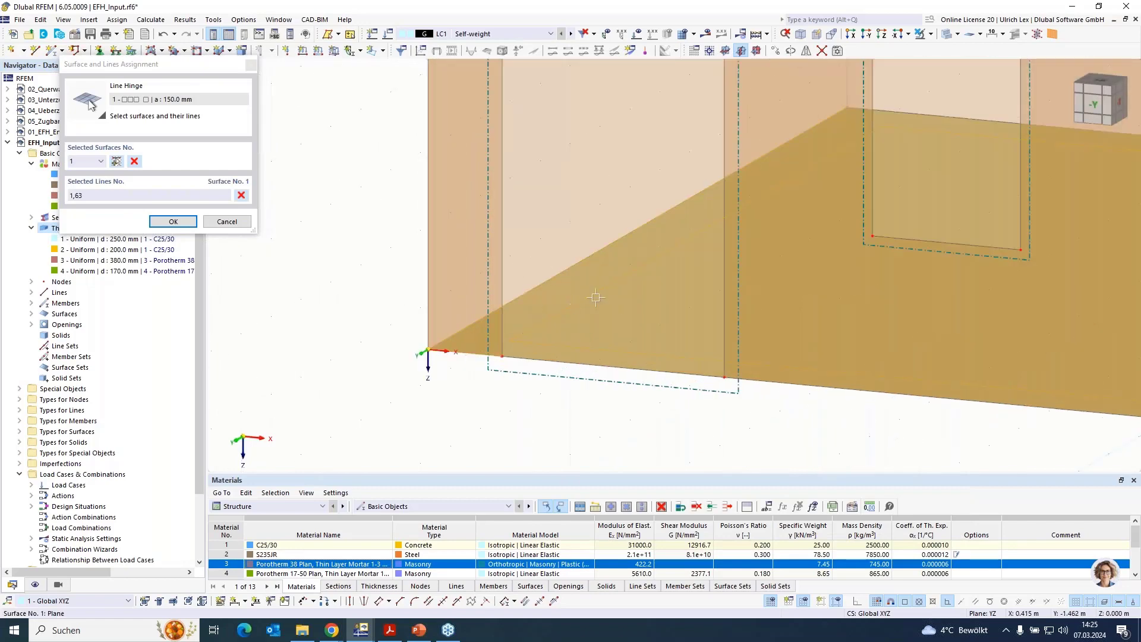
{"action": "left_click", "coordinate": [524, 297]}
{"action": "left_click", "coordinate": [941, 117]}
{"action": "scroll", "coordinate": [940, 117], "scroll_direction": "down", "scroll_amount": 6}
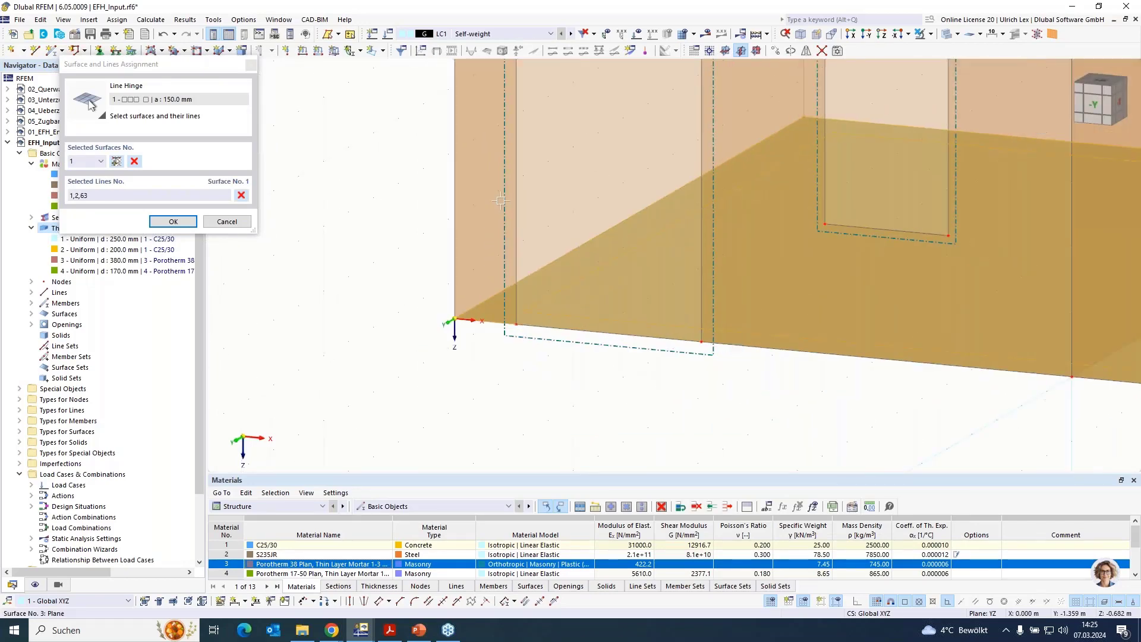
{"action": "left_click", "coordinate": [1039, 220]}
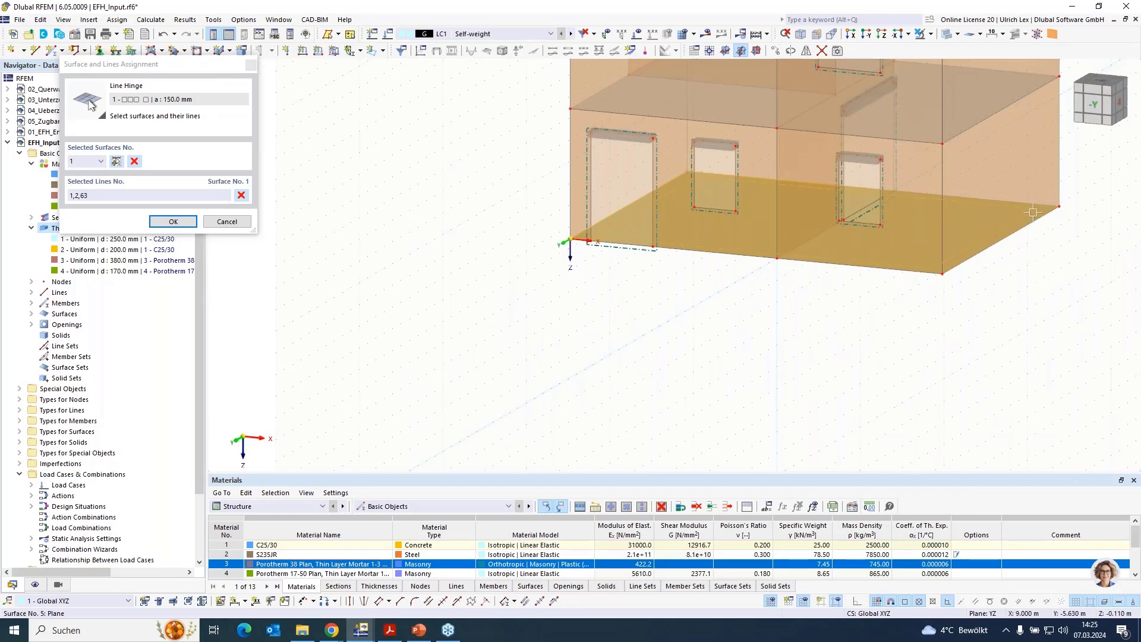
{"action": "scroll", "coordinate": [1039, 220], "scroll_direction": "up", "scroll_amount": 3}
{"action": "left_click", "coordinate": [1044, 219]}
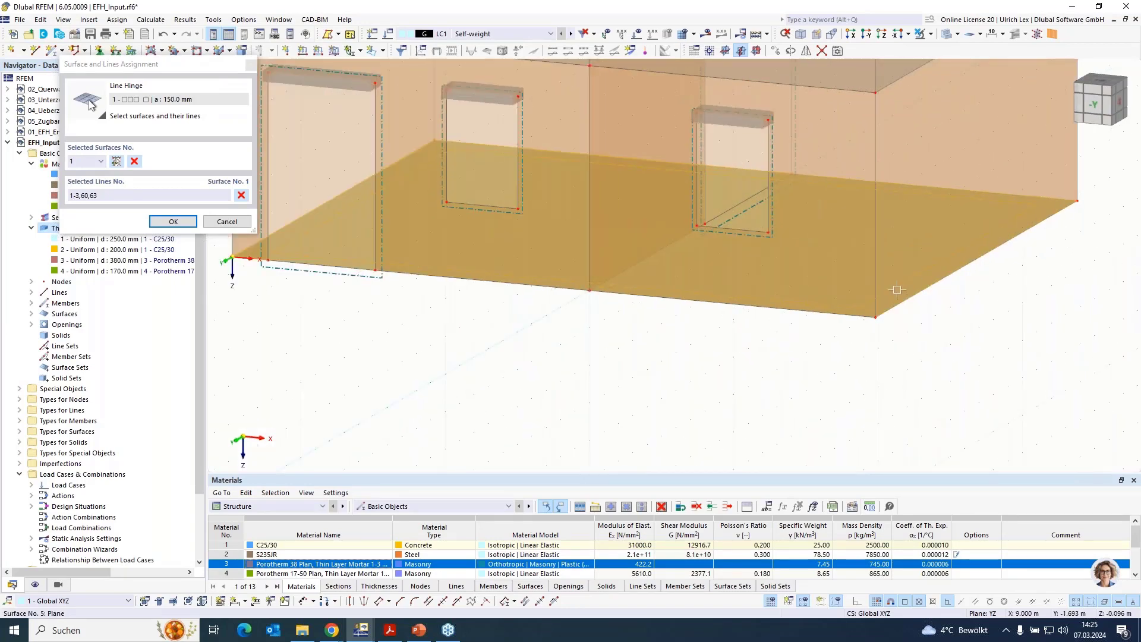
{"action": "left_click", "coordinate": [707, 301]}
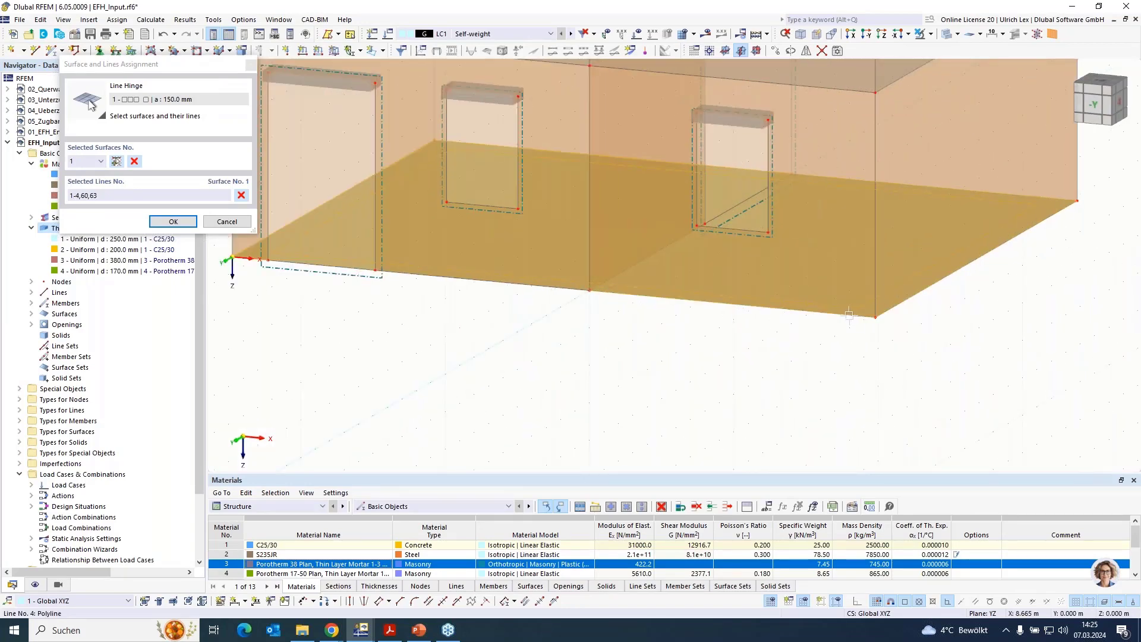
{"action": "left_click", "coordinate": [529, 285]}
{"action": "left_click", "coordinate": [174, 221]}
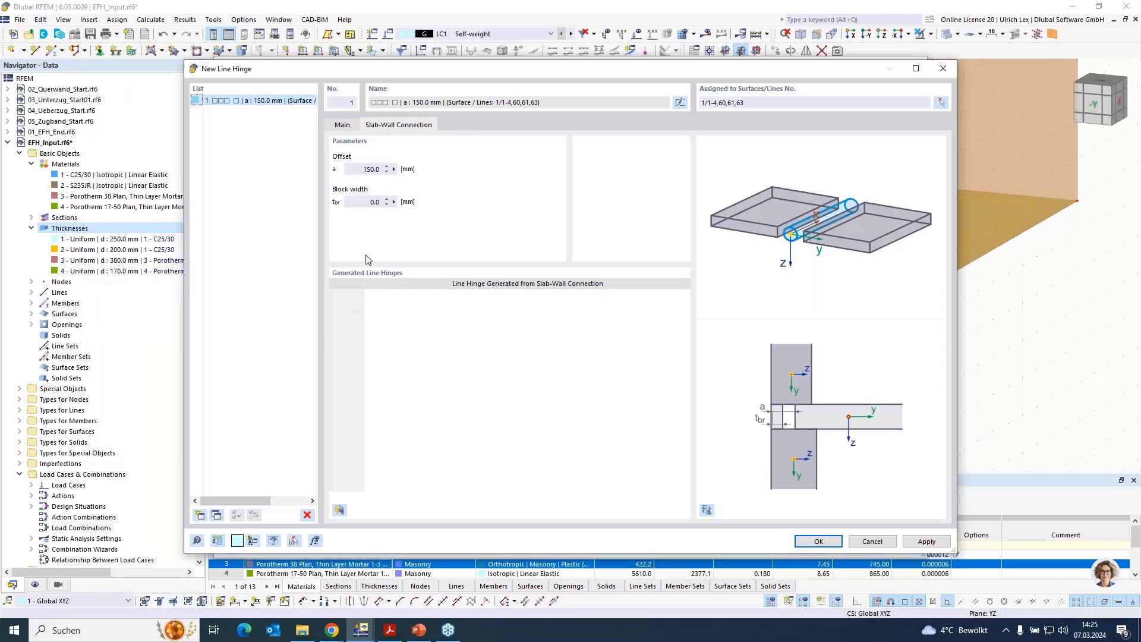
Step: Generate the line hinges from the ground slab's slab-wall connection and accept the hinge and surface settings
{"action": "left_click", "coordinate": [339, 510]}
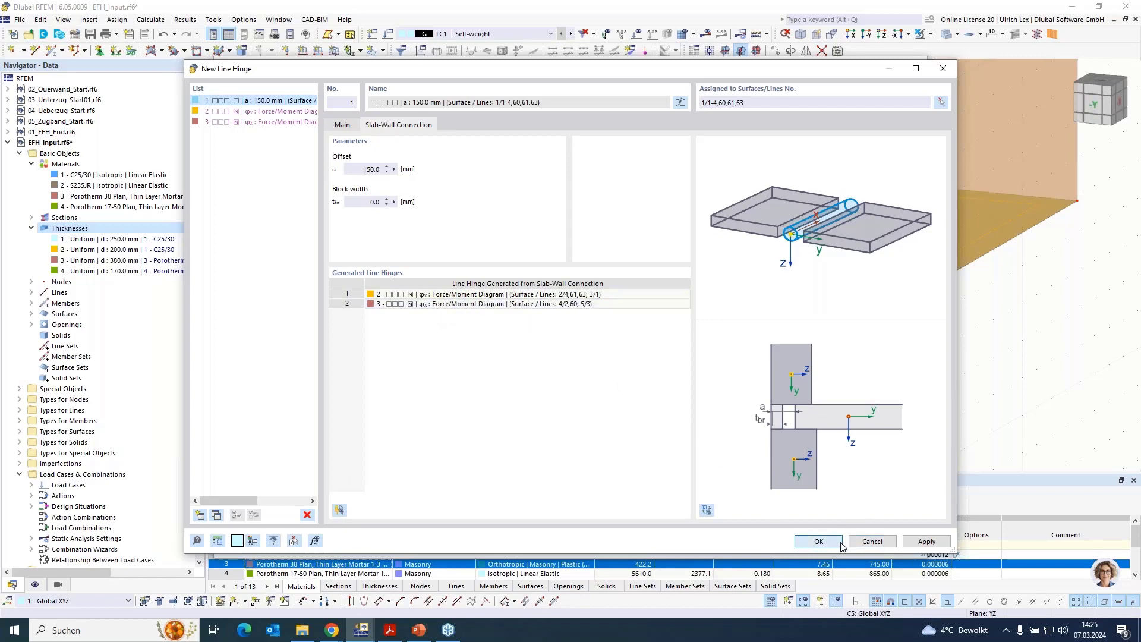
{"action": "left_click", "coordinate": [820, 540]}
{"action": "left_click", "coordinate": [789, 545]}
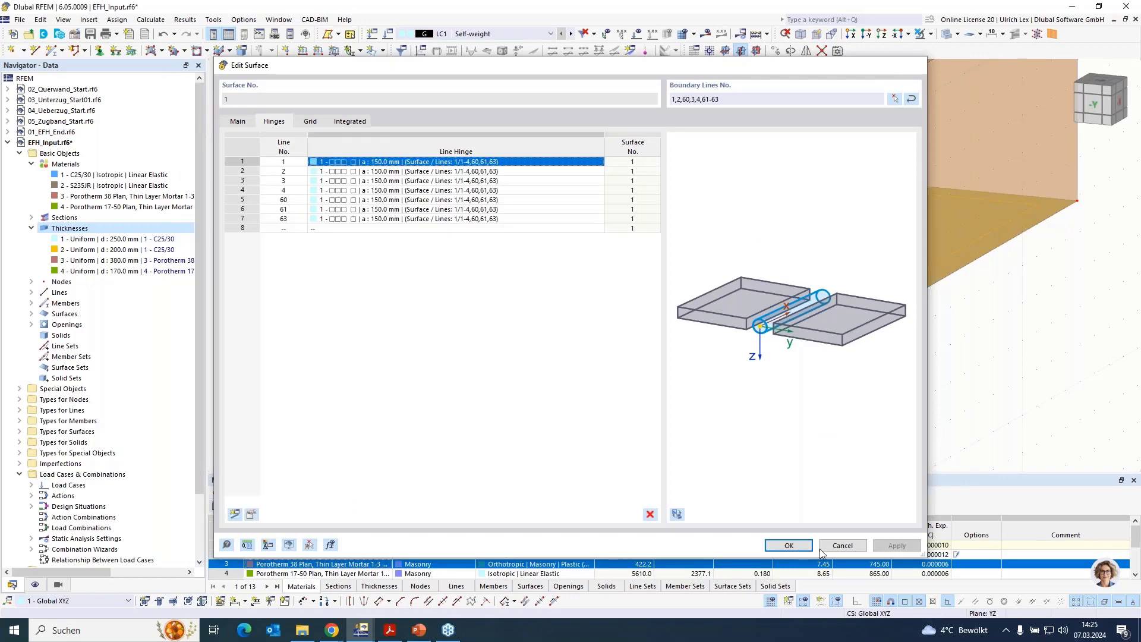
Step: Examine the force/moment diagram of the generated line hinge along the ground slab's side edge at the origin corner
{"action": "scroll", "coordinate": [735, 404], "scroll_direction": "down", "scroll_amount": 2}
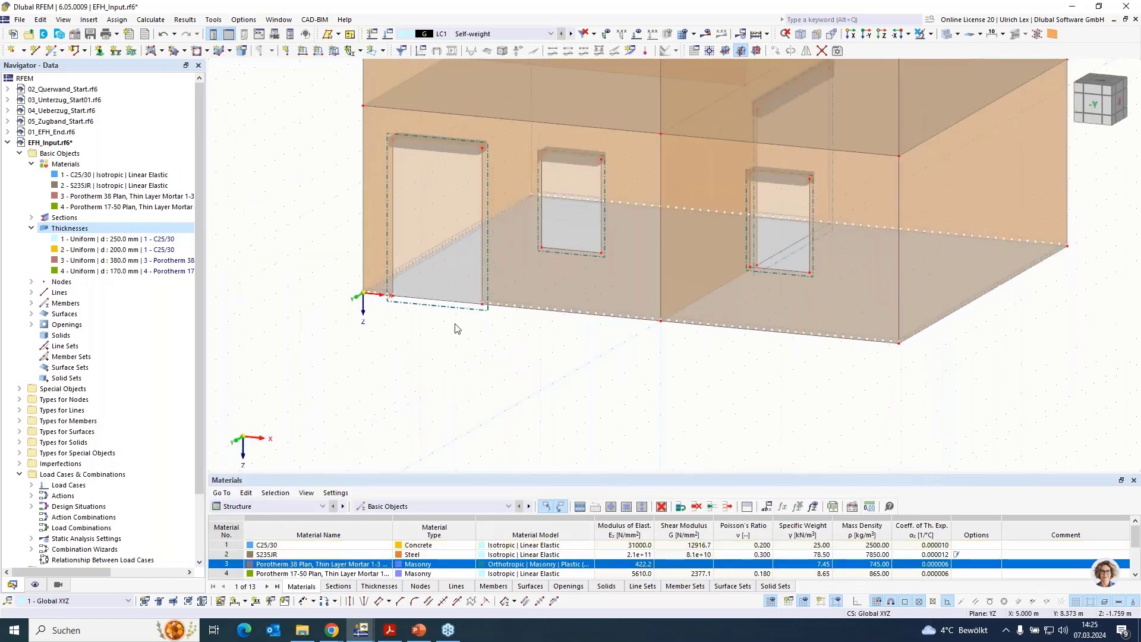
{"action": "scroll", "coordinate": [260, 263], "scroll_direction": "up", "scroll_amount": 5}
{"action": "scroll", "coordinate": [261, 263], "scroll_direction": "up", "scroll_amount": 1}
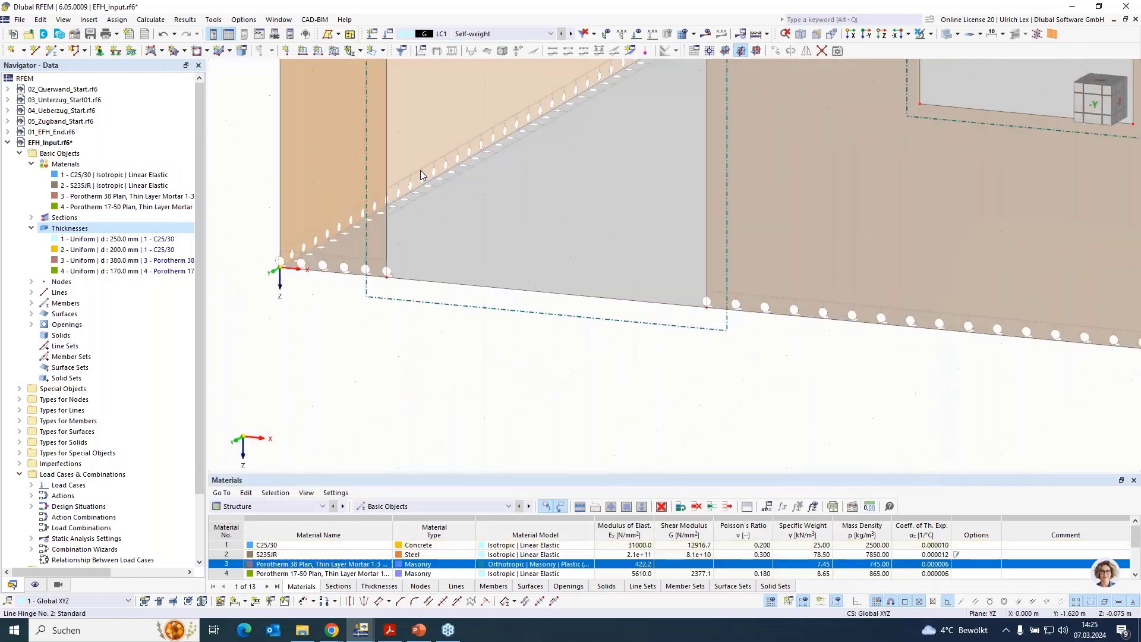
{"action": "left_click", "coordinate": [422, 174]}
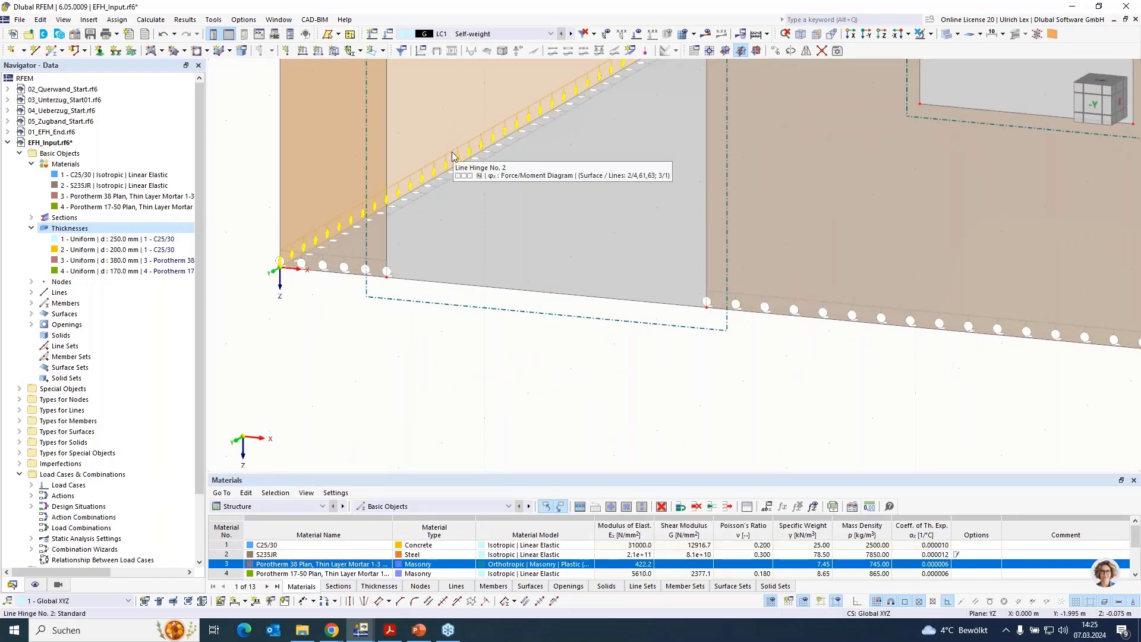
{"action": "double_click", "coordinate": [452, 156]}
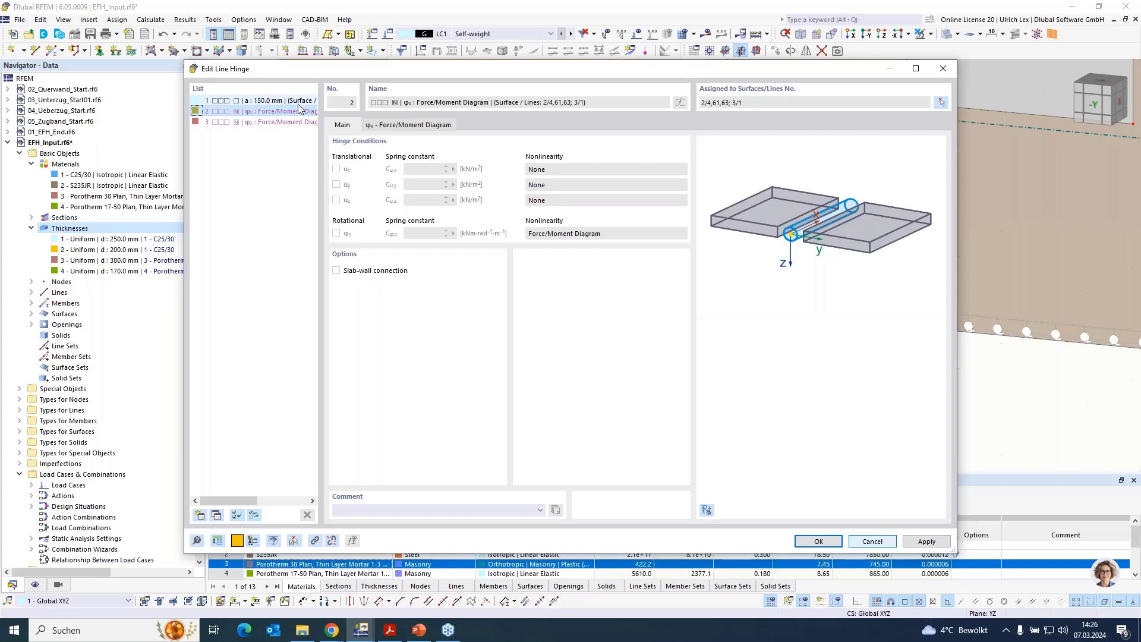
{"action": "left_click", "coordinate": [410, 126]}
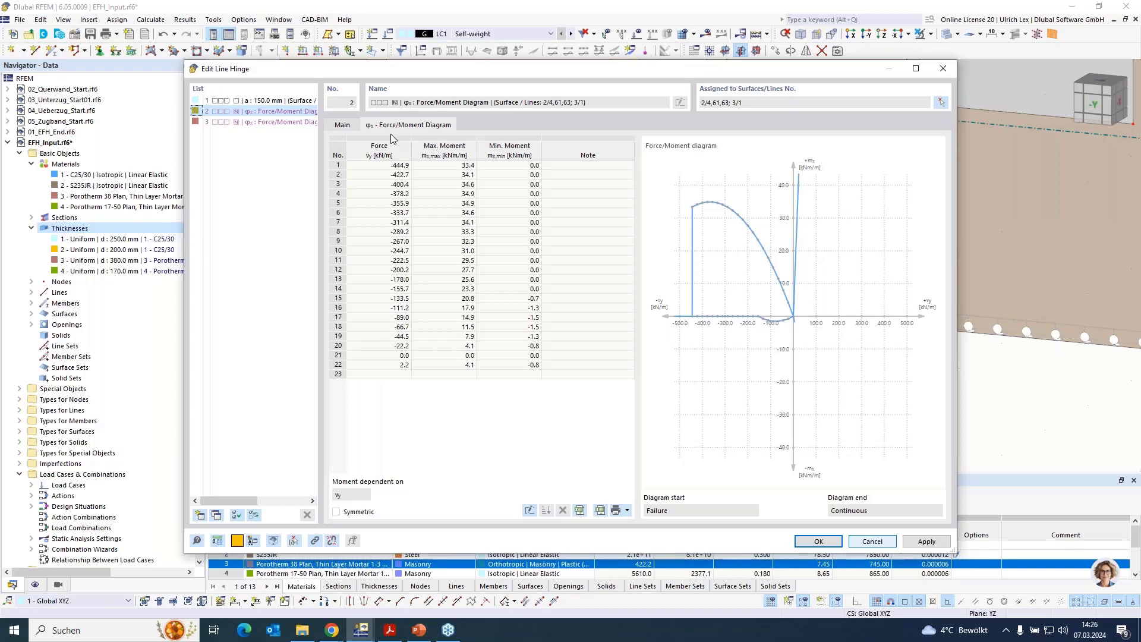
{"action": "left_click", "coordinate": [818, 542]}
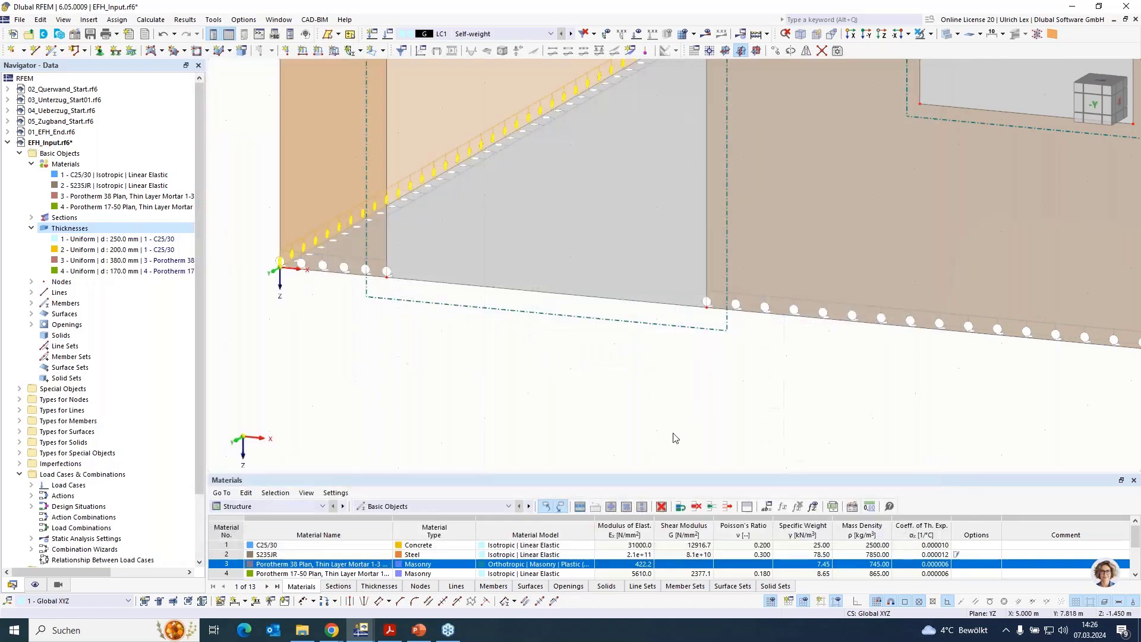
Step: Activate hinges on the upper floor slab and define a new line hinge as a slab-wall connection with an offset of 150 mm
{"action": "scroll", "coordinate": [530, 387], "scroll_direction": "down", "scroll_amount": 5}
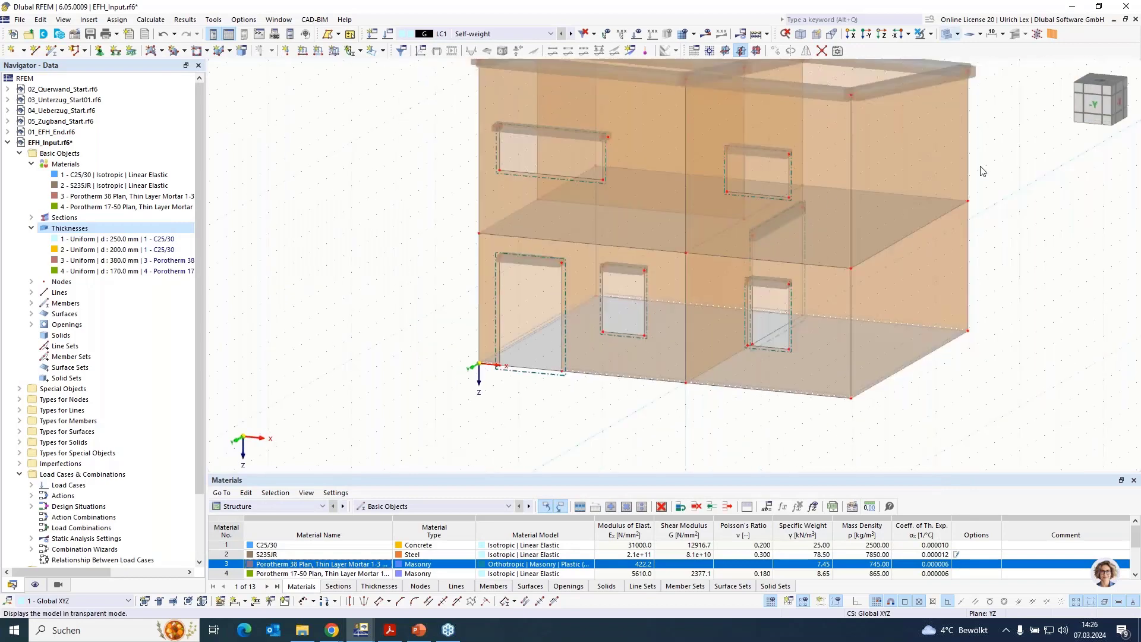
{"action": "scroll", "coordinate": [429, 321], "scroll_direction": "down", "scroll_amount": 2}
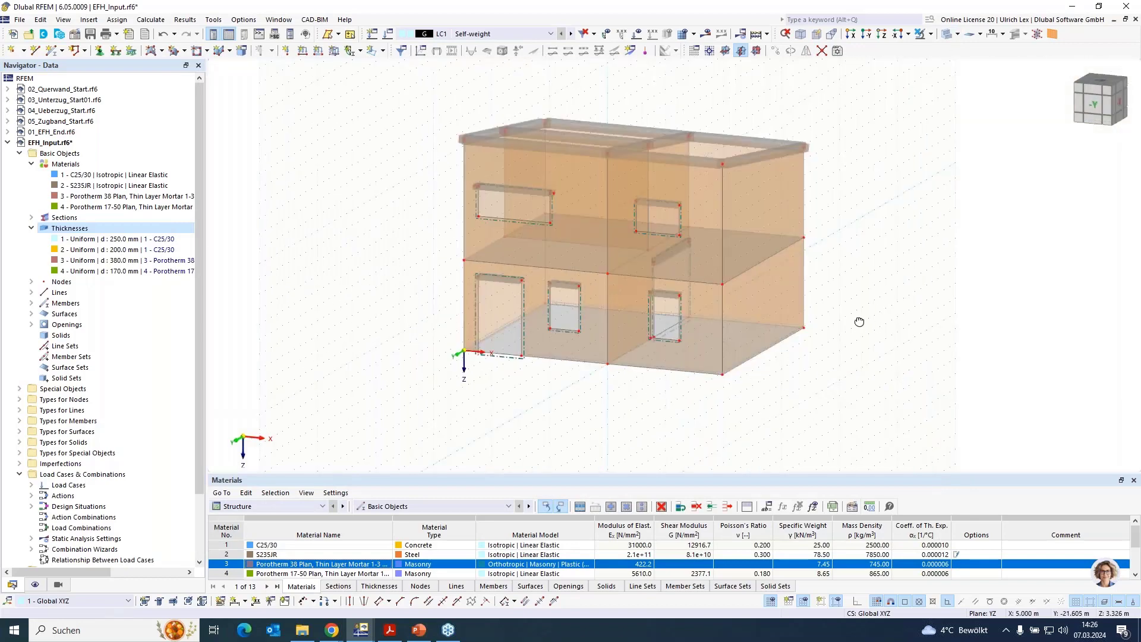
{"action": "middle_click_drag", "start_coordinate": [859, 321], "coordinate": [854, 374], "text": "ctrl"}
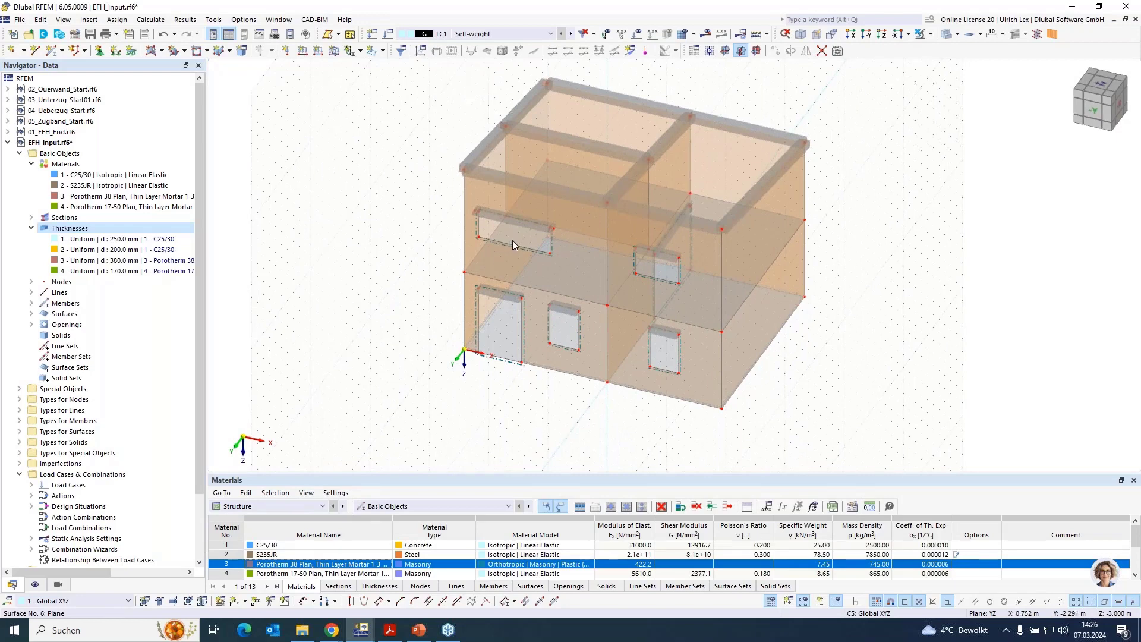
{"action": "double_click", "coordinate": [529, 238]}
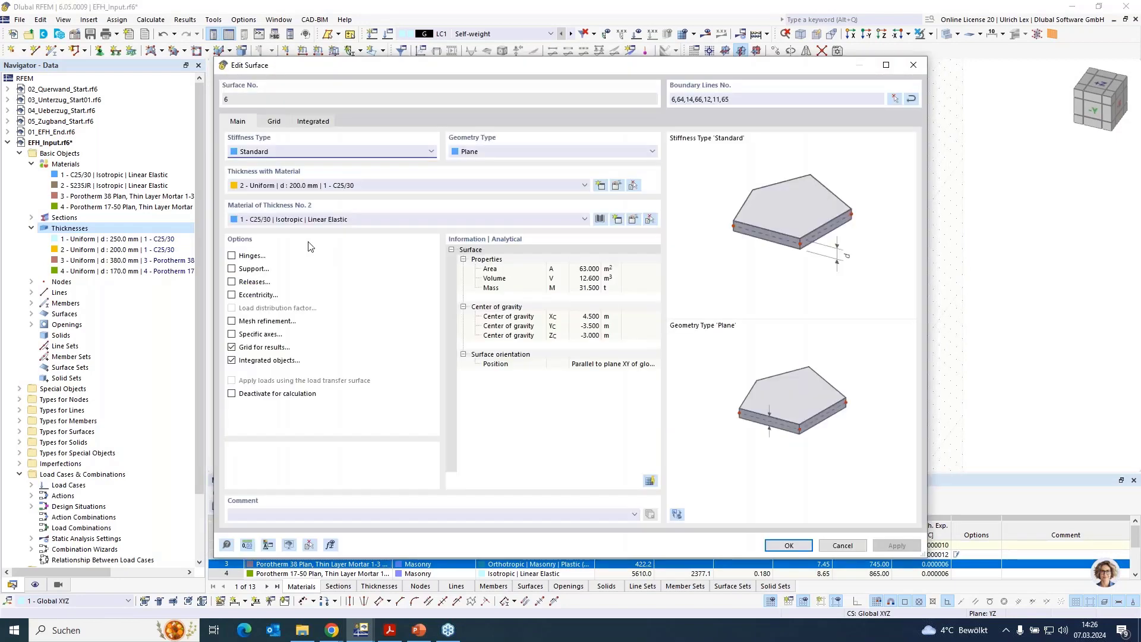
{"action": "left_click", "coordinate": [231, 256]}
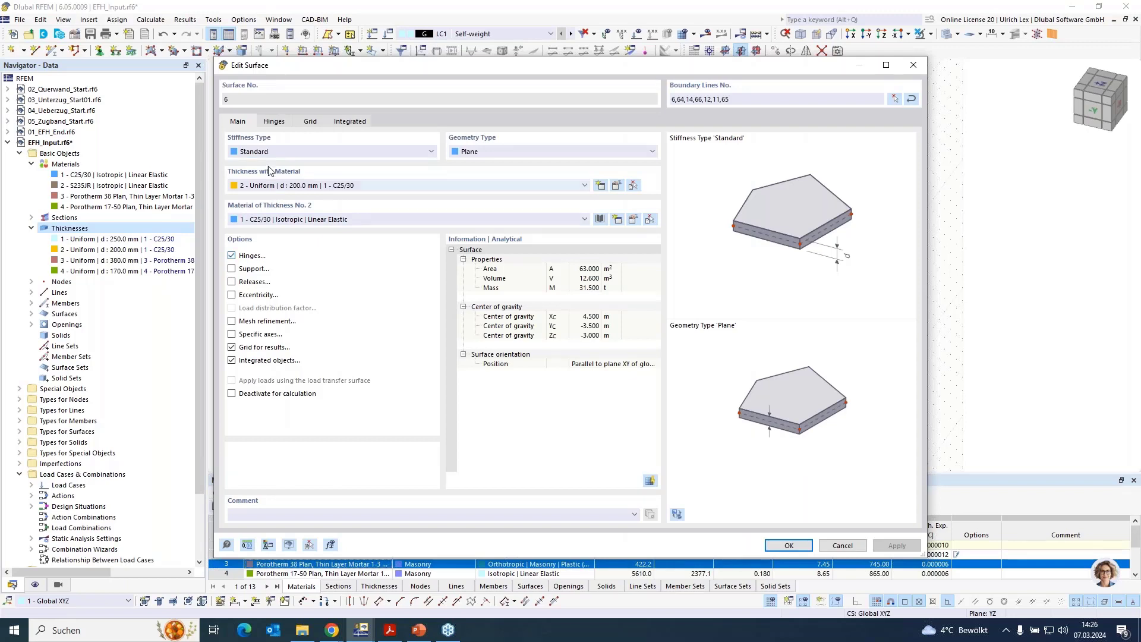
{"action": "left_click", "coordinate": [272, 121]}
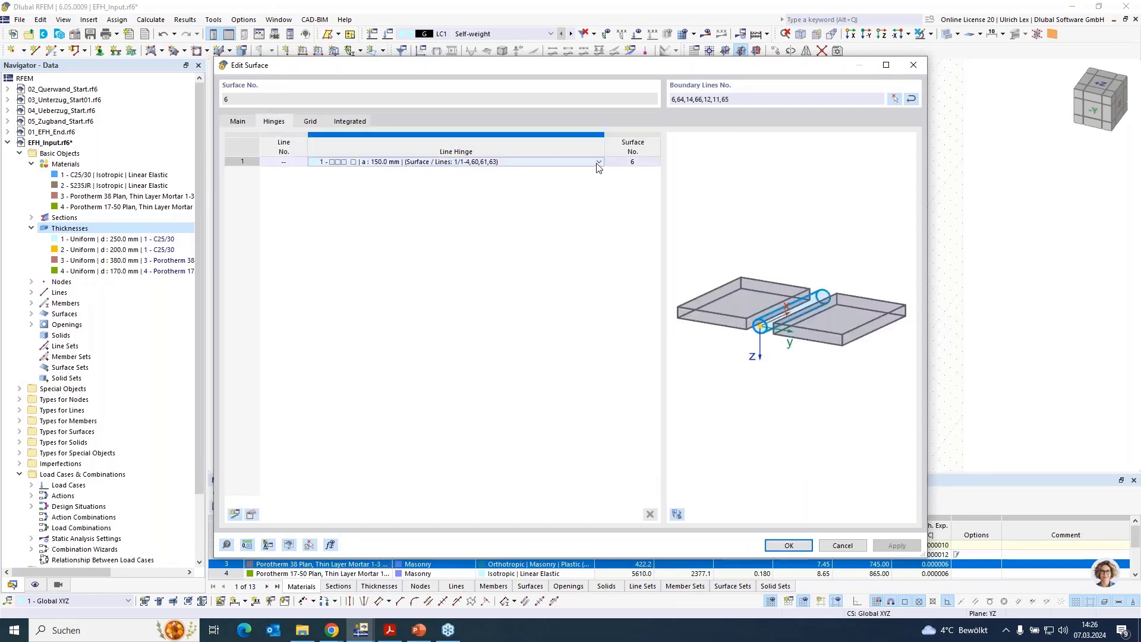
{"action": "left_click", "coordinate": [599, 166]}
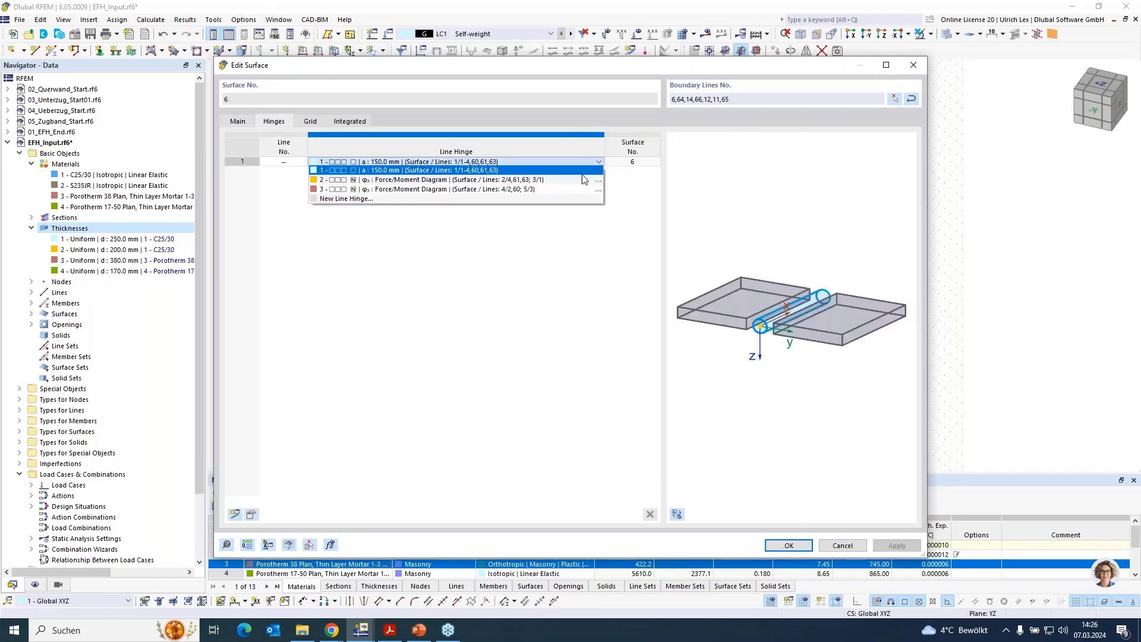
{"action": "left_click", "coordinate": [336, 200]}
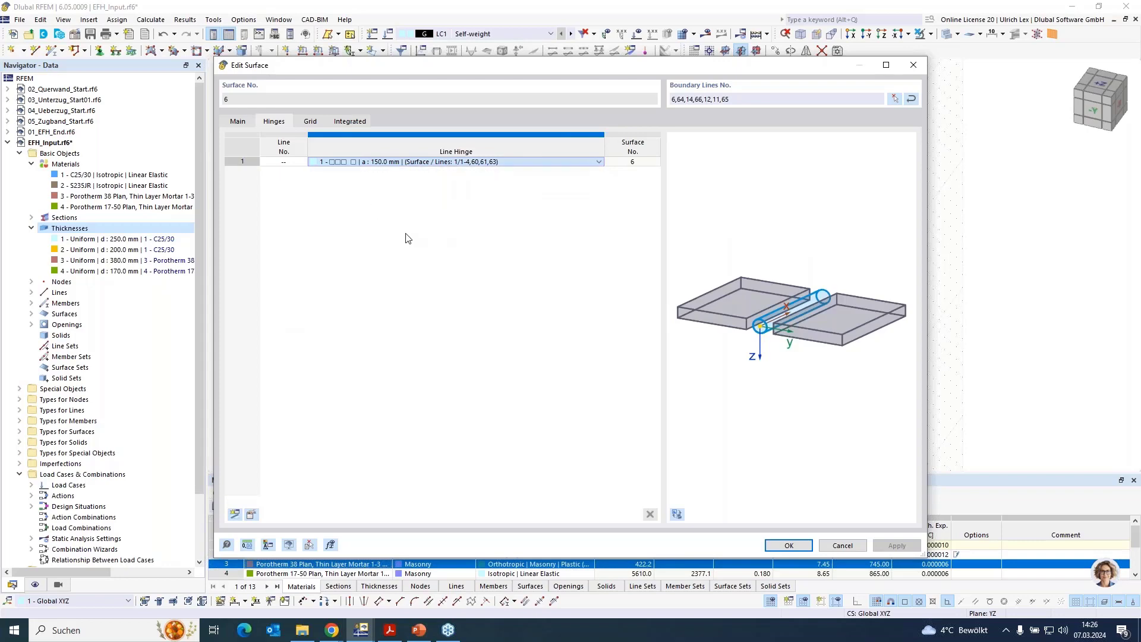
{"action": "left_click", "coordinate": [336, 270]}
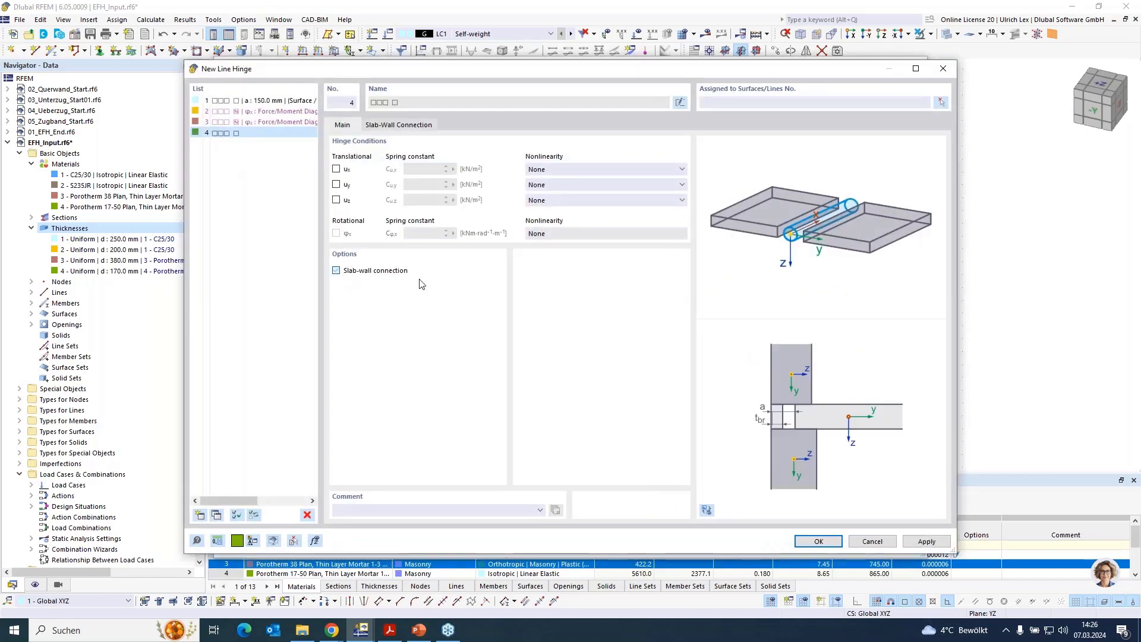
{"action": "left_click", "coordinate": [393, 125]}
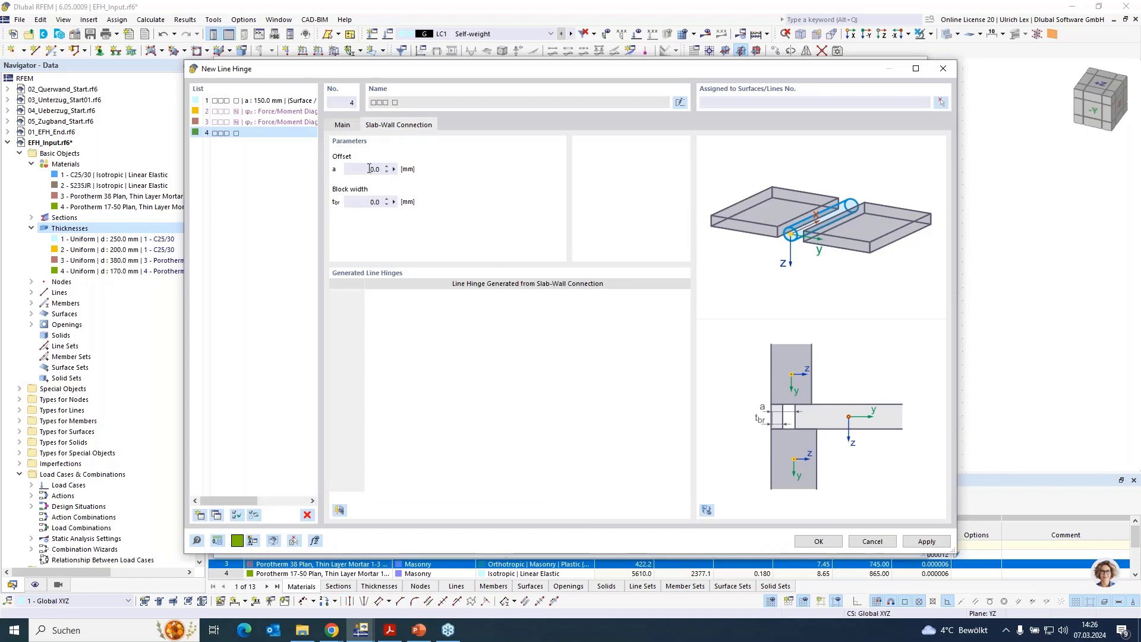
{"action": "left_click", "coordinate": [374, 170]}
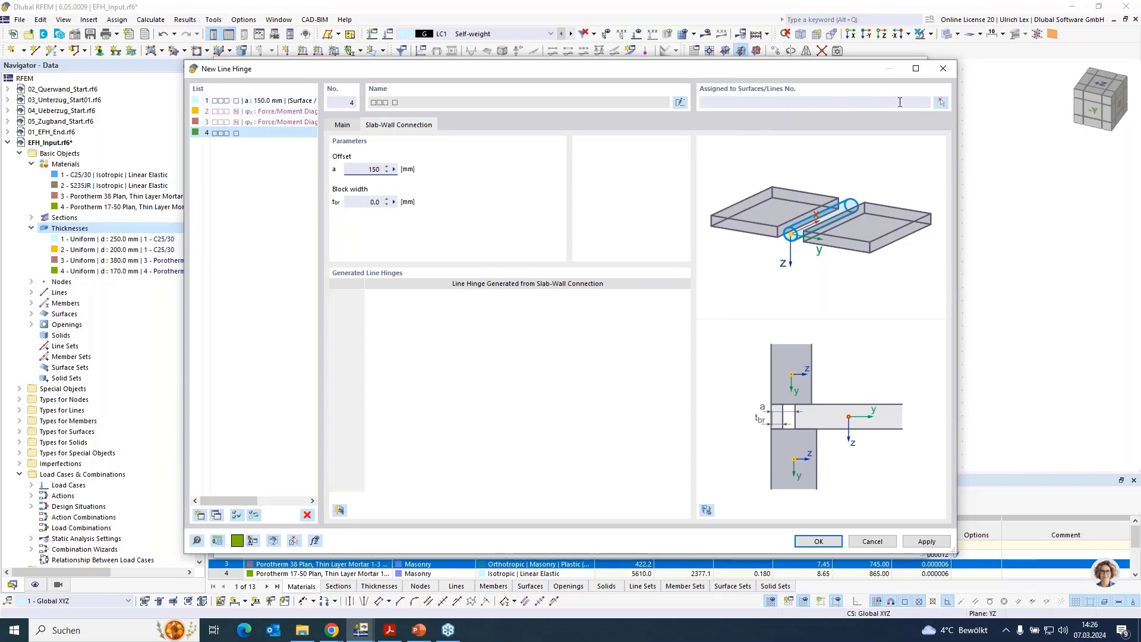
Step: Assign the new slab-wall line hinge to all boundary lines of the upper floor slab
{"action": "left_click", "coordinate": [941, 103]}
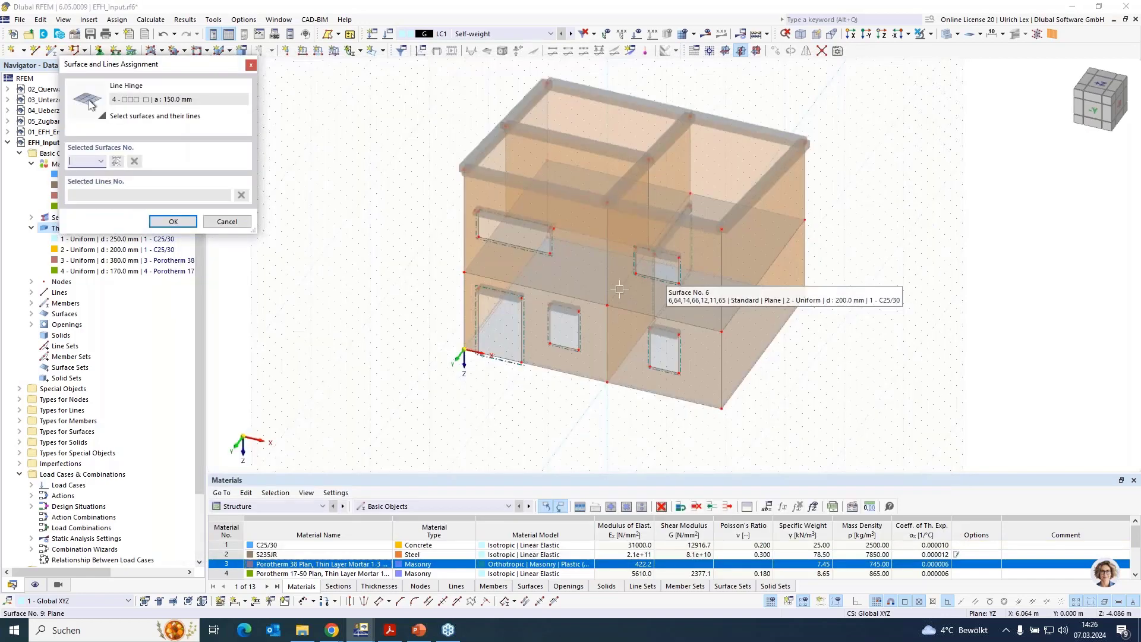
{"action": "left_click", "coordinate": [526, 241]}
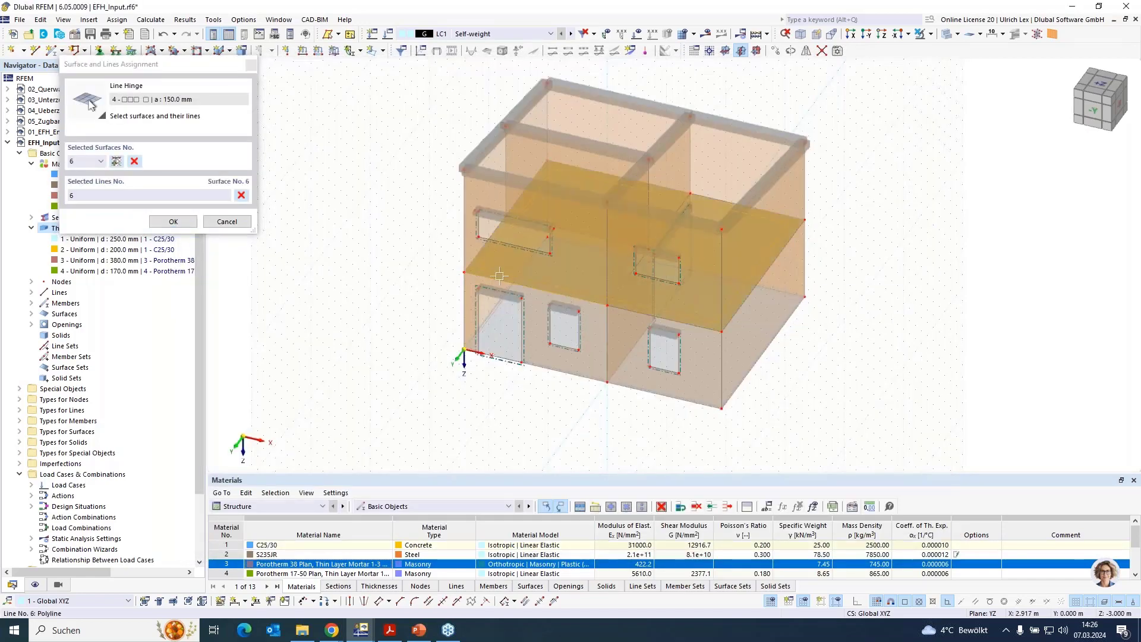
{"action": "left_click", "coordinate": [491, 233]}
{"action": "left_click", "coordinate": [541, 170]}
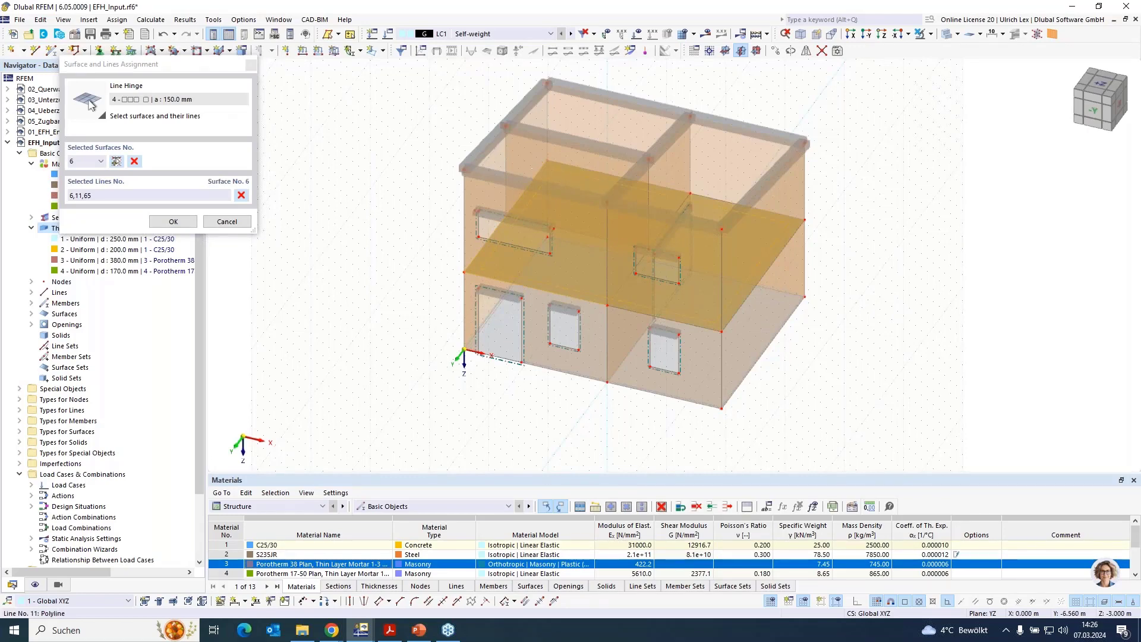
{"action": "left_click", "coordinate": [564, 166]}
{"action": "left_click", "coordinate": [713, 199]}
{"action": "left_click", "coordinate": [788, 244]}
{"action": "left_click", "coordinate": [696, 319]}
{"action": "left_click", "coordinate": [174, 224]}
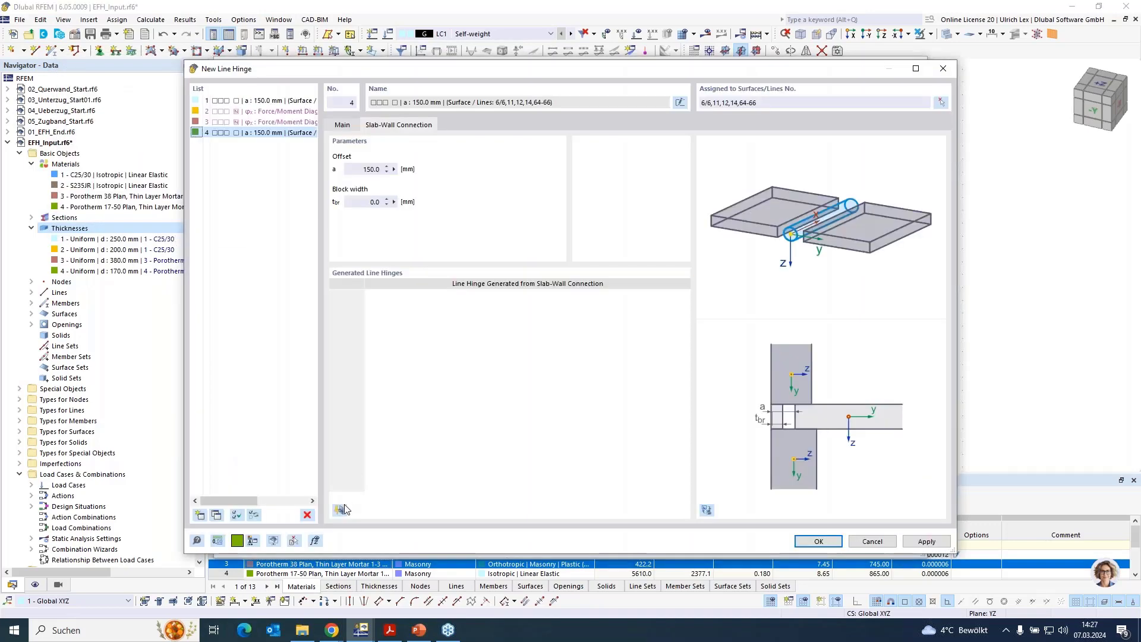
Step: Generate the line hinges from the upper floor slab's slab-wall connection and accept the hinge and surface settings
{"action": "left_click", "coordinate": [340, 511]}
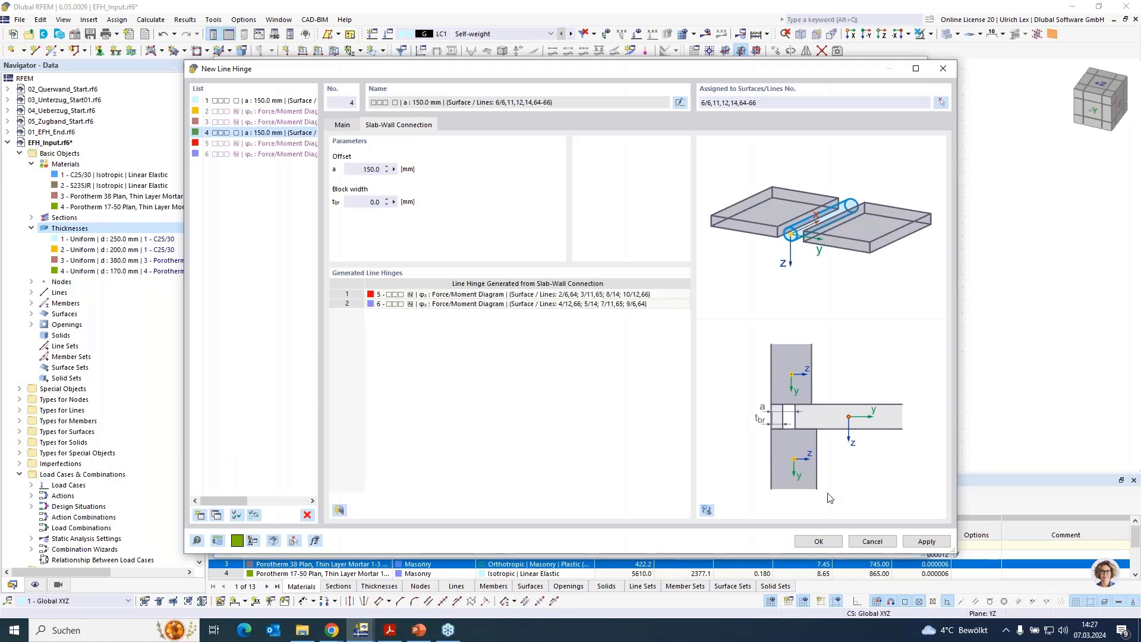
{"action": "left_click", "coordinate": [819, 542]}
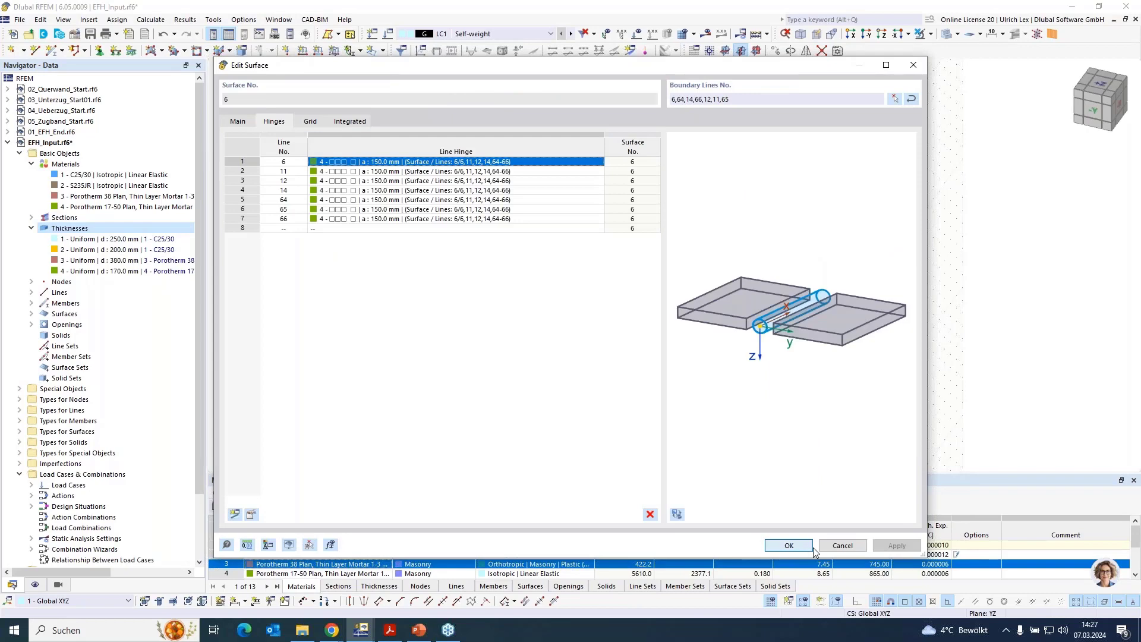
{"action": "left_click", "coordinate": [789, 545]}
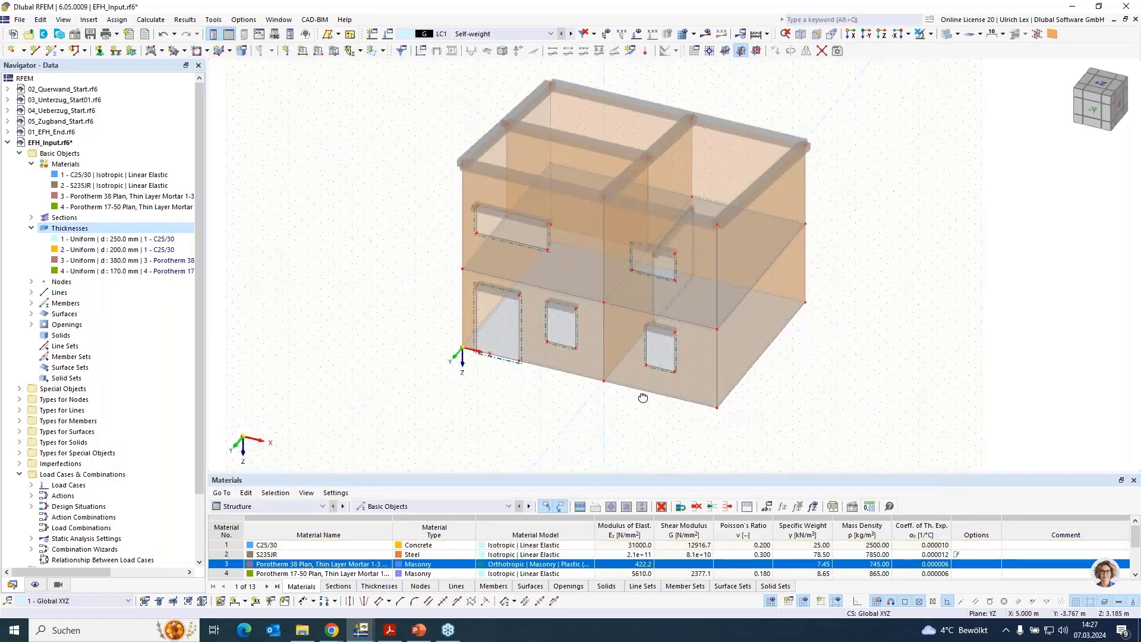
{"action": "scroll", "coordinate": [528, 345], "scroll_direction": "up", "scroll_amount": 6}
{"action": "scroll", "coordinate": [655, 397], "scroll_direction": "up", "scroll_amount": 1}
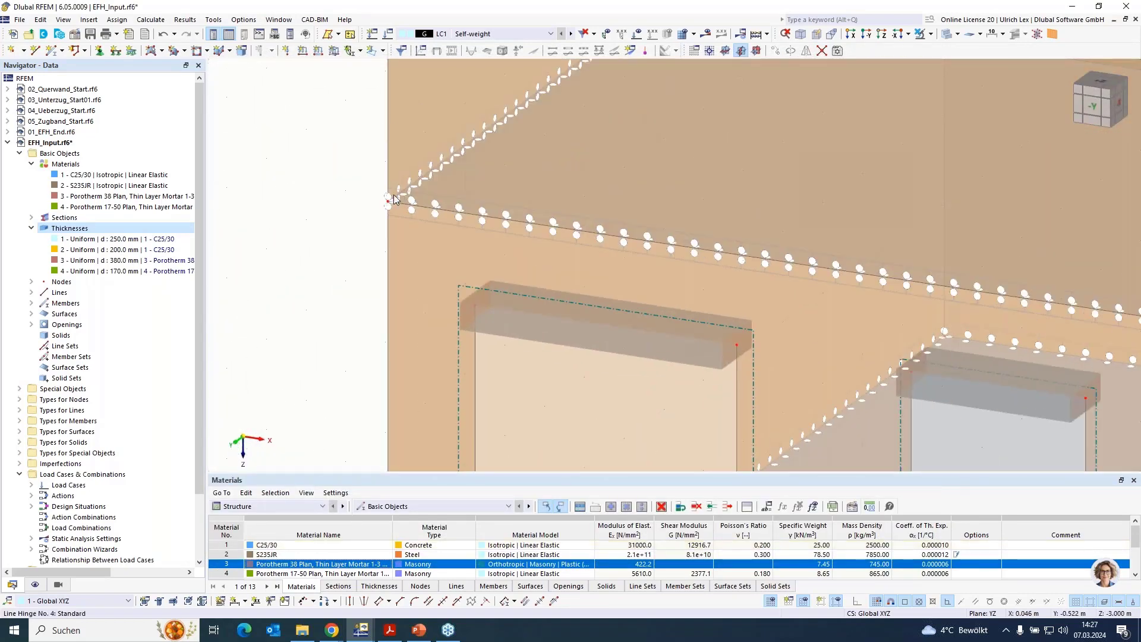
Step: Examine the generated line hinges along the upper floor slab's edges at the front corner
{"action": "scroll", "coordinate": [381, 169], "scroll_direction": "up", "scroll_amount": 4}
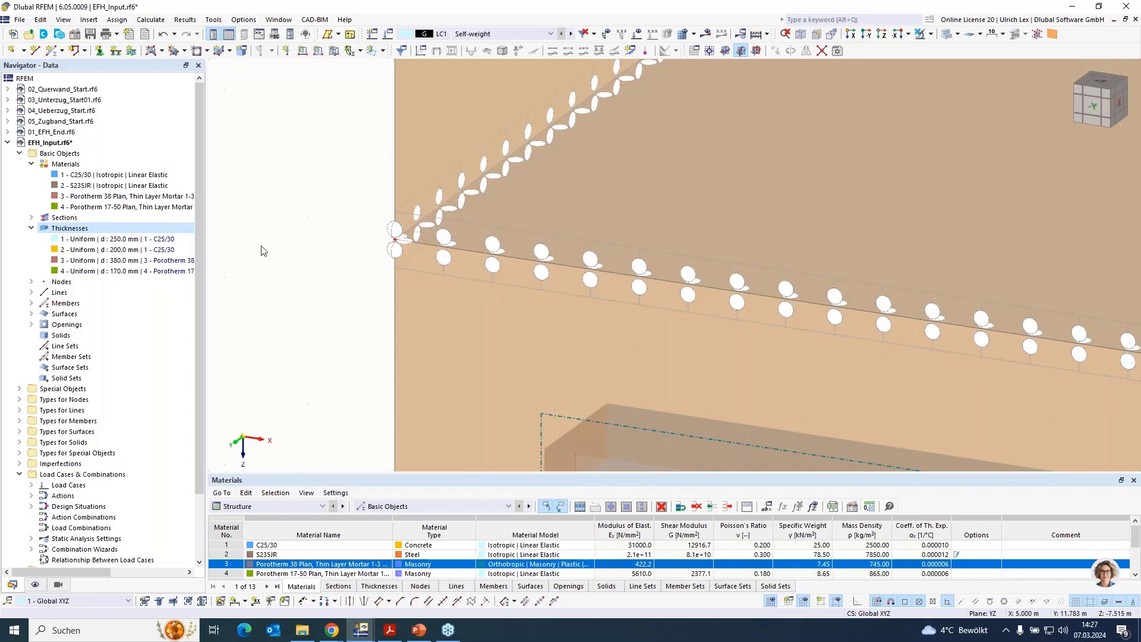
{"action": "scroll", "coordinate": [272, 205], "scroll_direction": "down", "scroll_amount": 3}
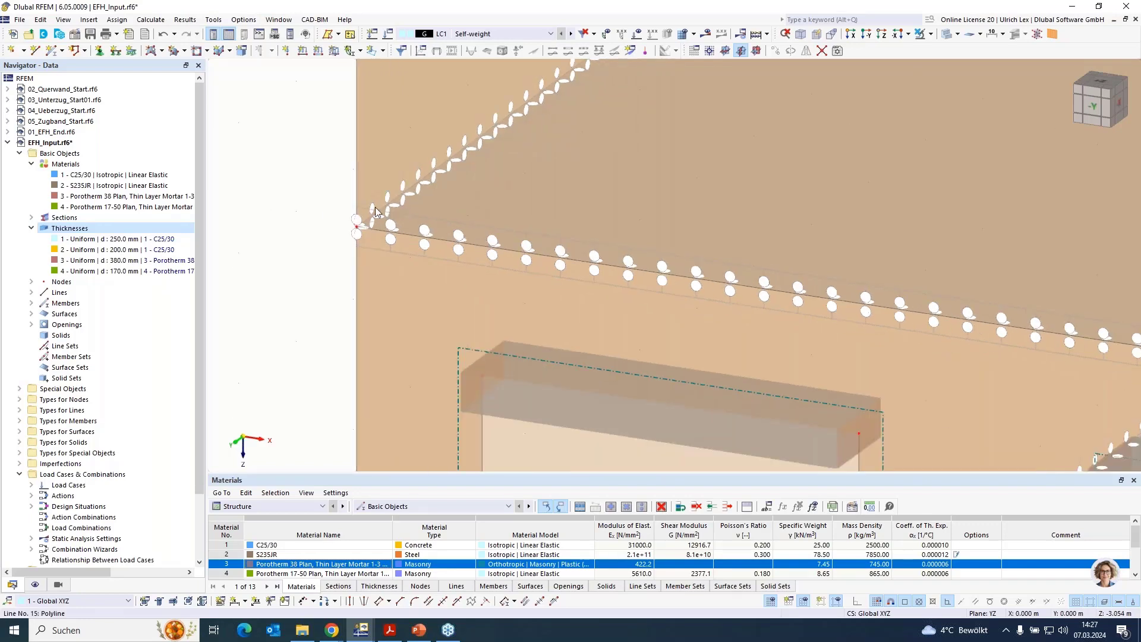
{"action": "scroll", "coordinate": [374, 216], "scroll_direction": "down", "scroll_amount": 1}
{"action": "scroll", "coordinate": [374, 216], "scroll_direction": "down", "scroll_amount": 6}
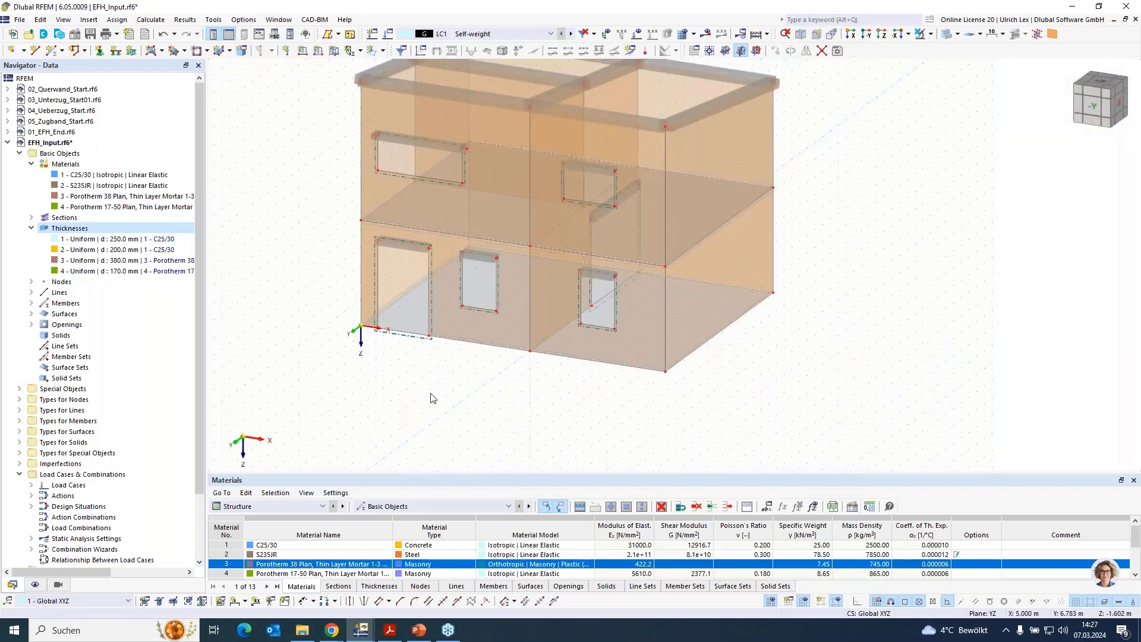
{"action": "scroll", "coordinate": [431, 397], "scroll_direction": "down", "scroll_amount": 1}
Step: Activate a support on the ground floor slab and start a new surface support for it
{"action": "middle_click_drag", "start_coordinate": [521, 440], "coordinate": [511, 430], "text": "ctrl"}
{"action": "scroll", "coordinate": [383, 404], "scroll_direction": "up", "scroll_amount": 3}
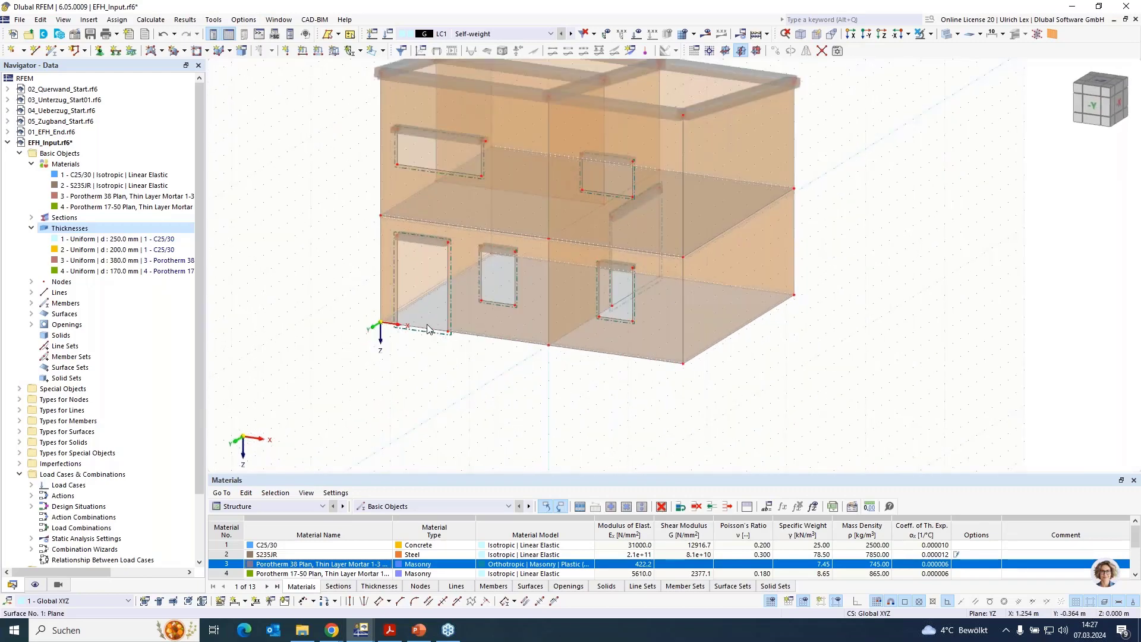
{"action": "double_click", "coordinate": [432, 322]}
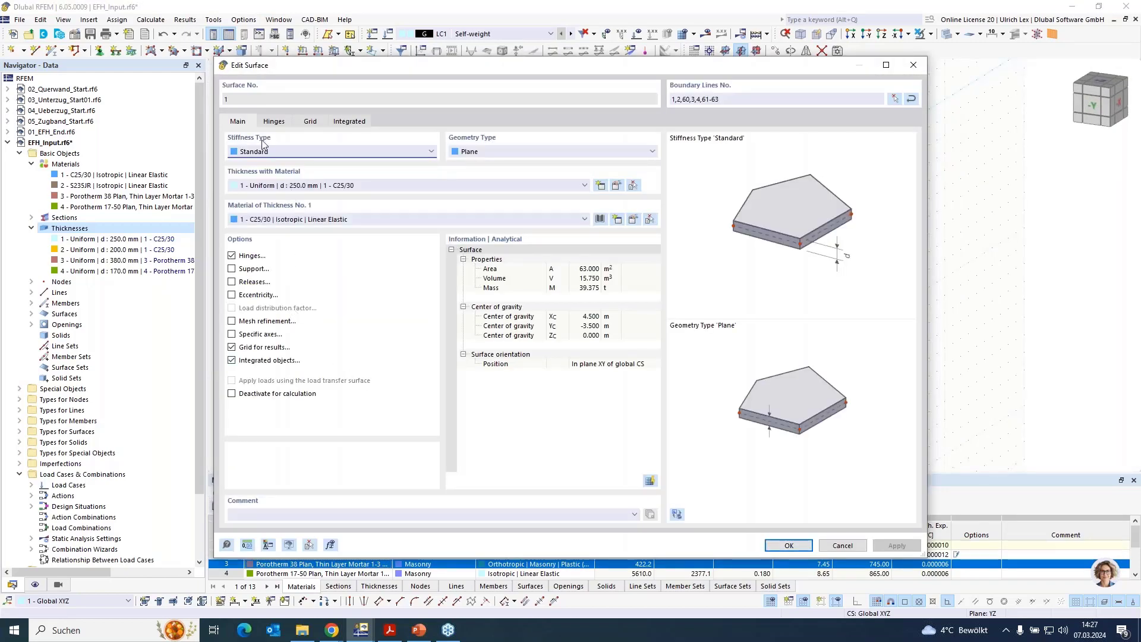
{"action": "left_click", "coordinate": [232, 269]}
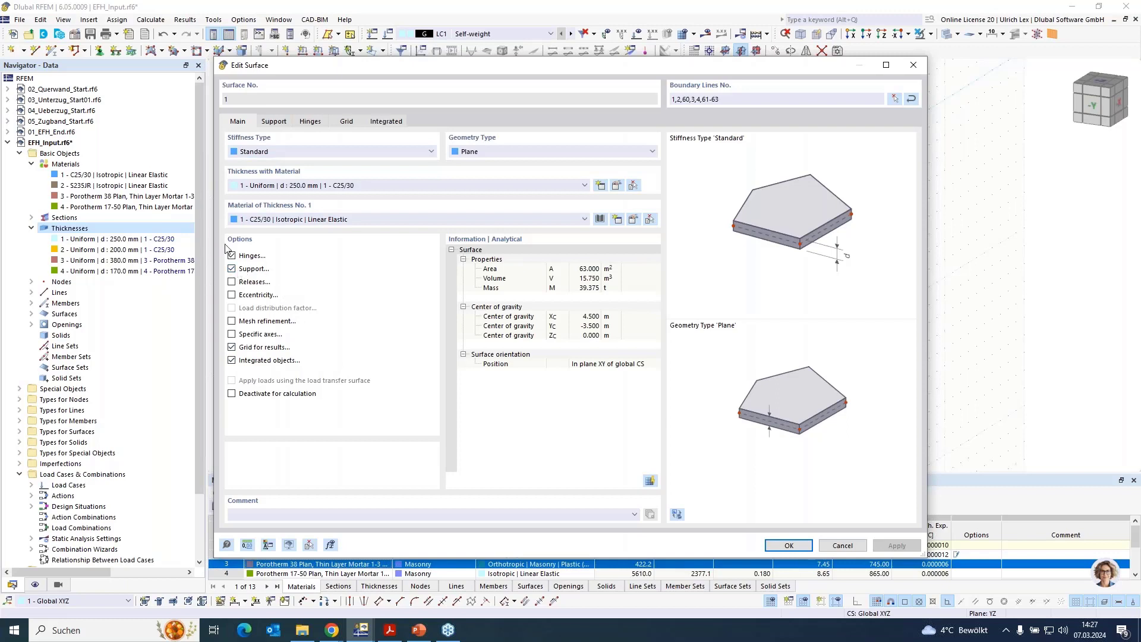
{"action": "left_click", "coordinate": [275, 122]}
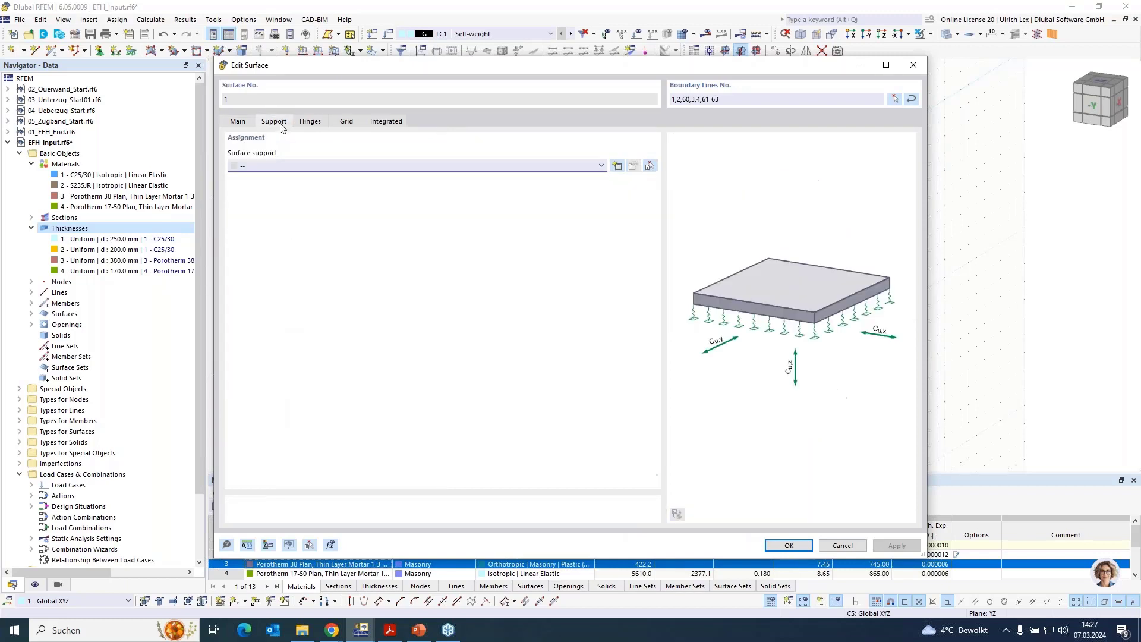
{"action": "left_click", "coordinate": [617, 166]}
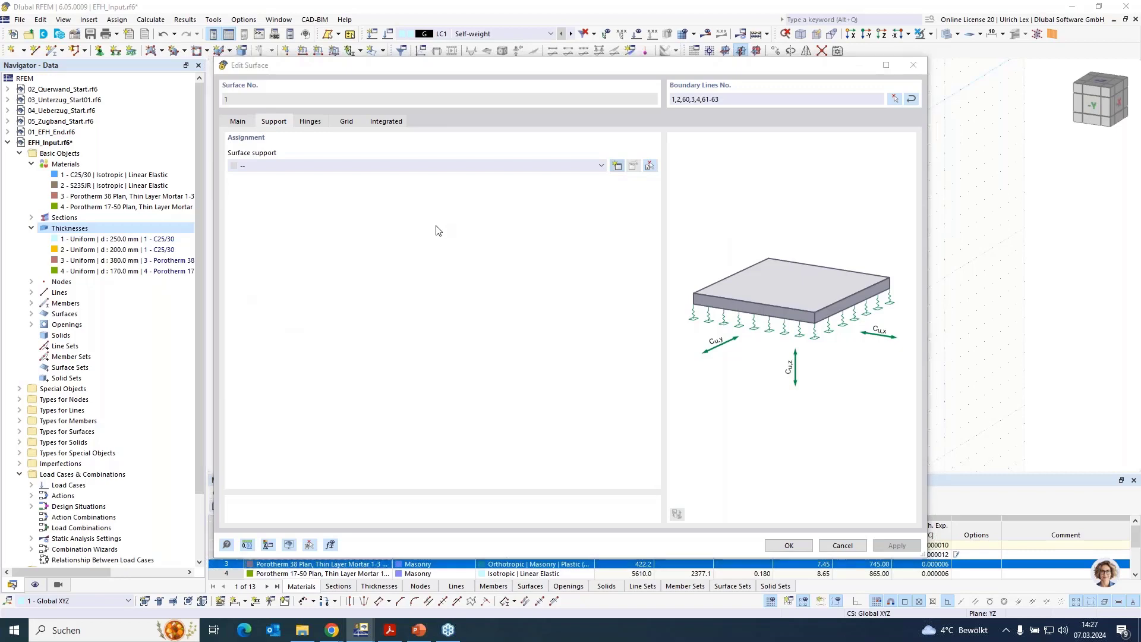
Step: Fix the ground slab's surface support in ux, uy and uz and accept the support and surface settings
{"action": "left_click", "coordinate": [352, 205]}
{"action": "left_click", "coordinate": [352, 219]}
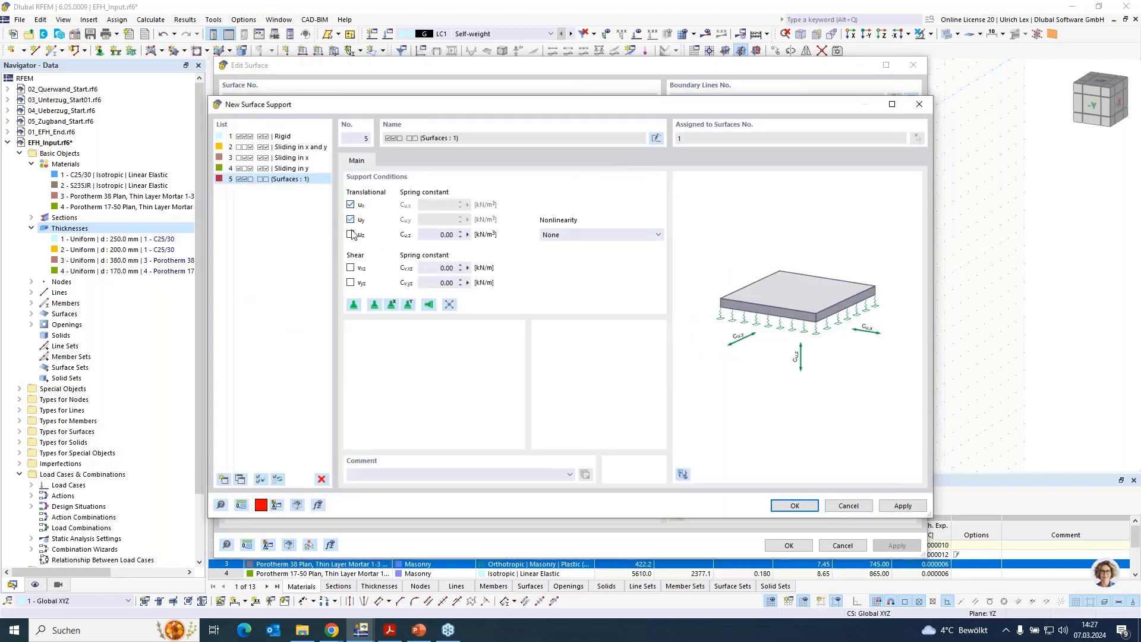
{"action": "left_click", "coordinate": [352, 235]}
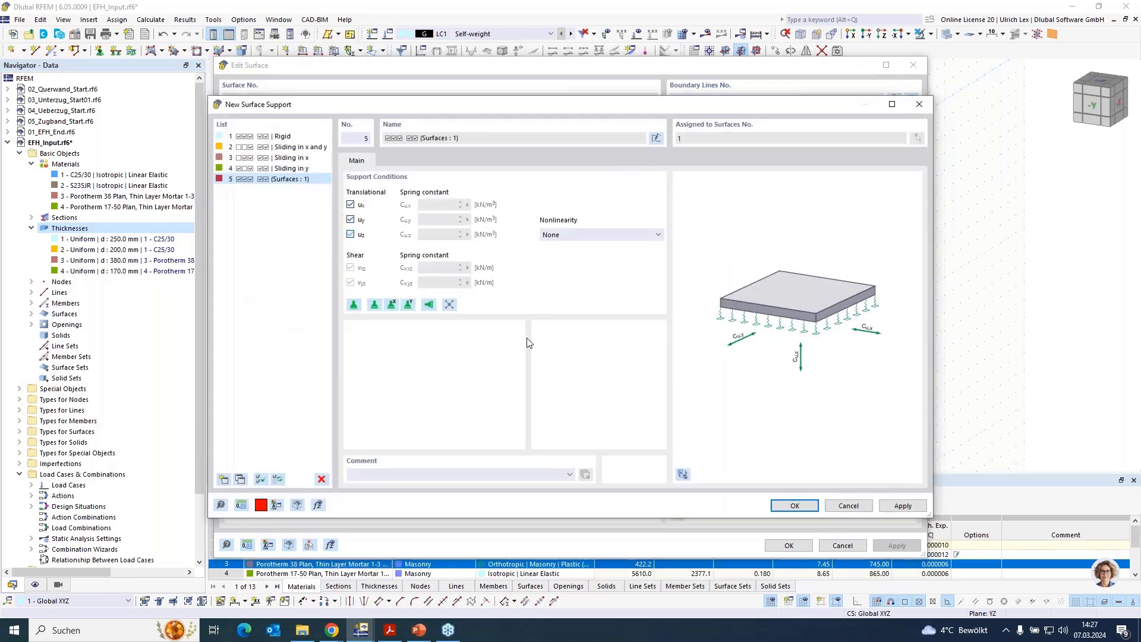
{"action": "left_click", "coordinate": [803, 505]}
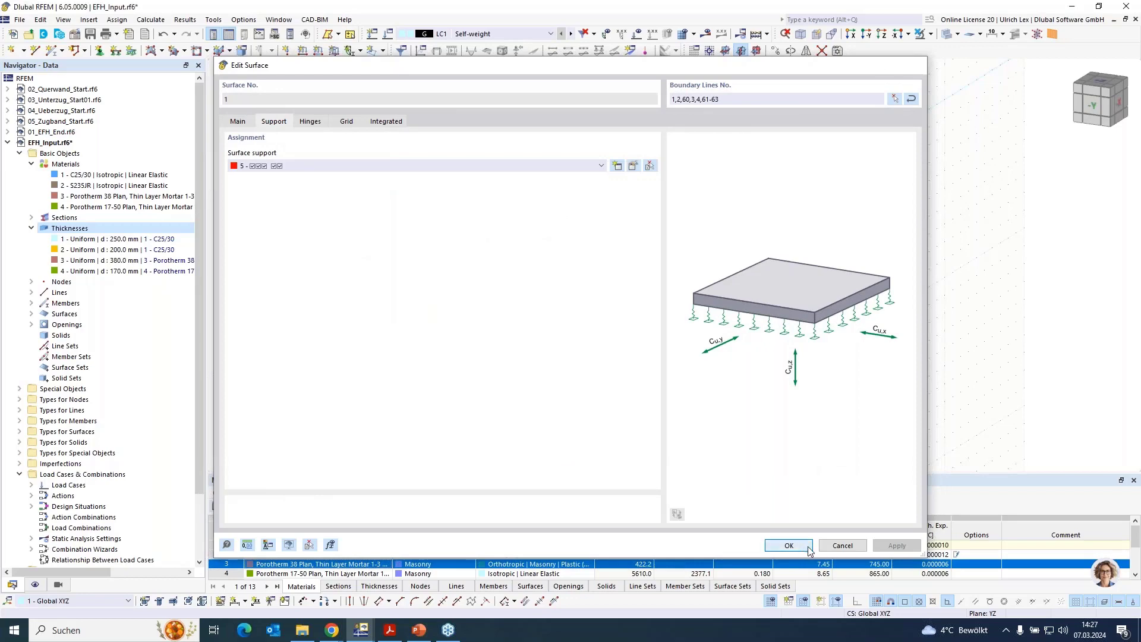
{"action": "left_click", "coordinate": [802, 547]}
{"action": "scroll", "coordinate": [797, 425], "scroll_direction": "down", "scroll_amount": 1}
{"action": "mouse_move", "coordinate": [797, 425]}
{"action": "middle_mouse_down", "text": "ctrl"}
{"action": "mouse_move", "coordinate": [723, 435]}
{"action": "mouse_move", "coordinate": [803, 435]}
{"action": "mouse_move", "coordinate": [792, 430]}
{"action": "middle_mouse_up", "text": "ctrl"}
{"action": "right_click", "coordinate": [799, 431]}
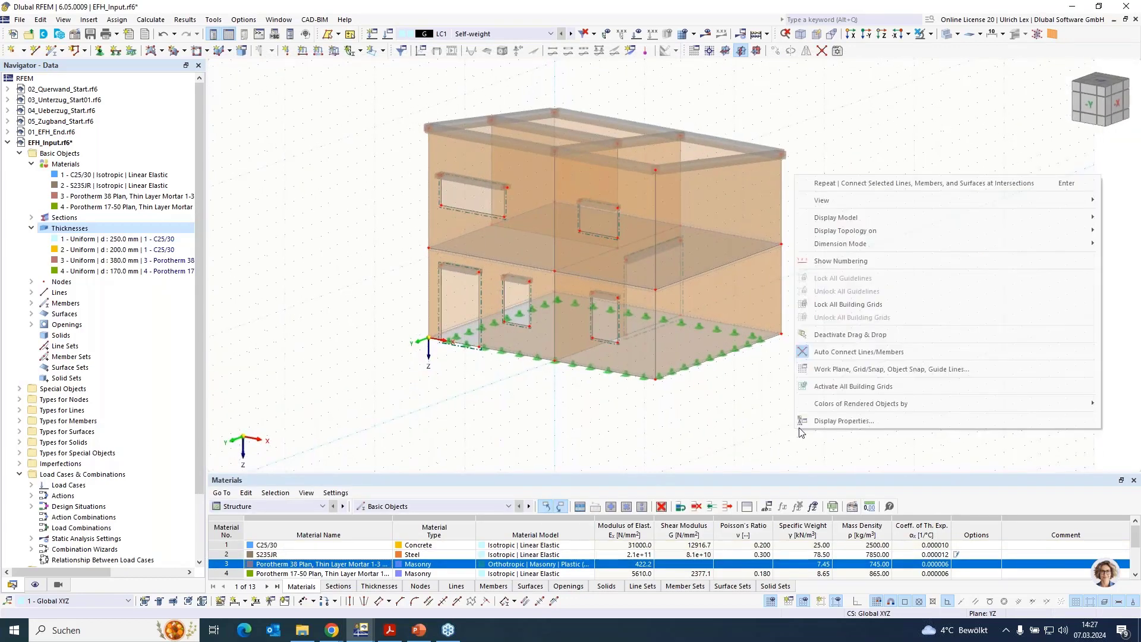
{"action": "left_click", "coordinate": [797, 432]}
{"action": "scroll", "coordinate": [752, 98], "scroll_direction": "up", "scroll_amount": 2}
{"action": "scroll", "coordinate": [752, 98], "scroll_direction": "up", "scroll_amount": 1}
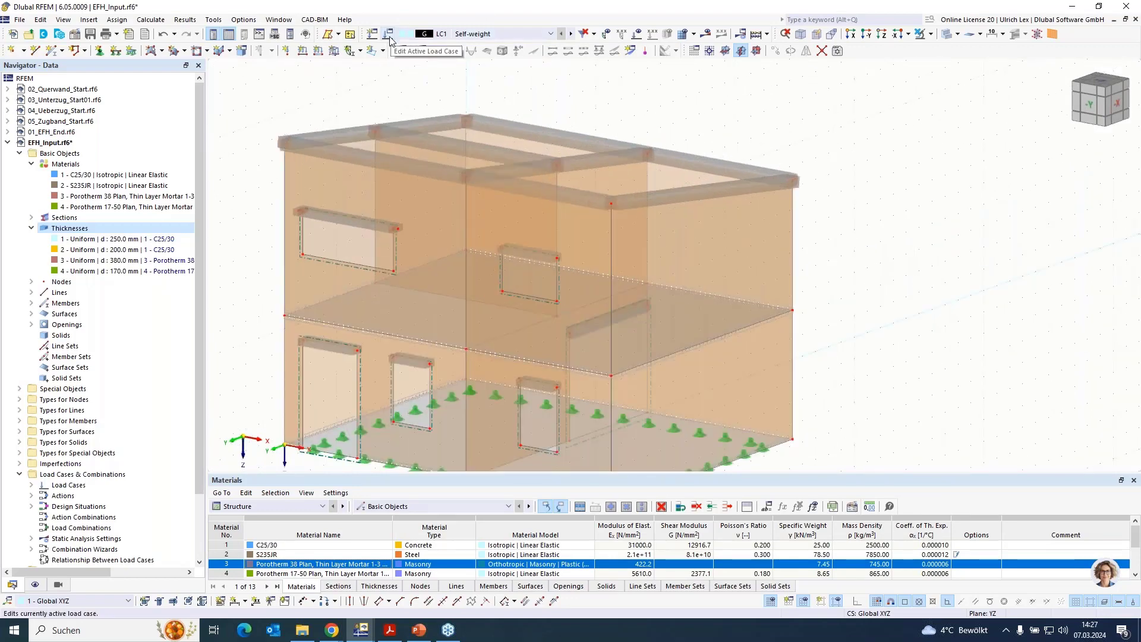
Step: Add load case LC2 with the action category Imposed loads - category A: domestic, residential areas
{"action": "left_click", "coordinate": [391, 36]}
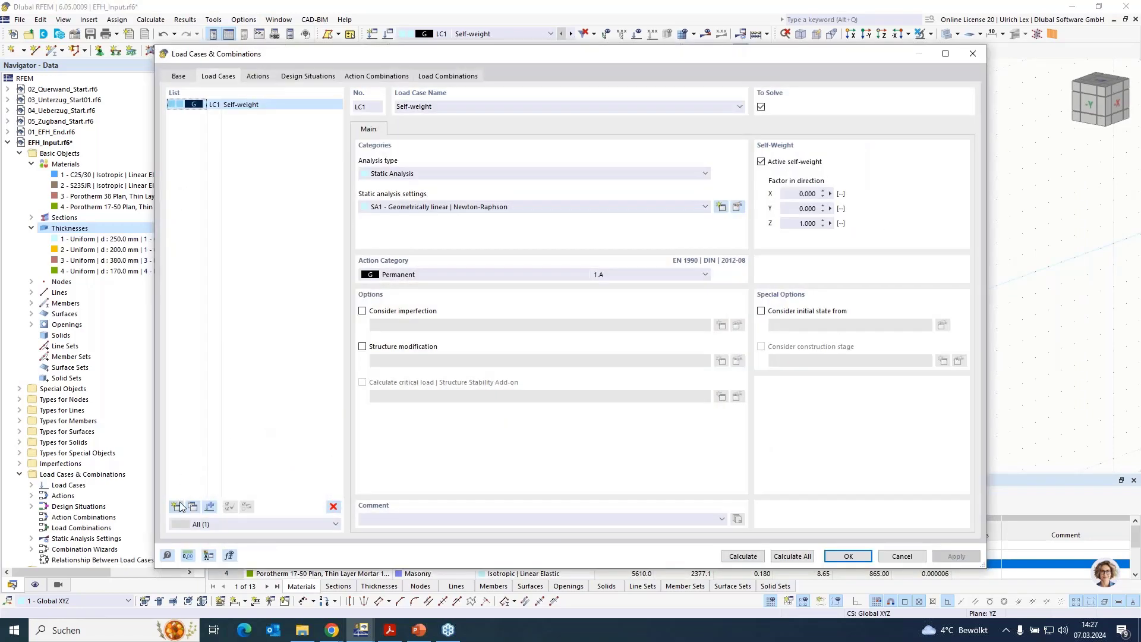
{"action": "left_click", "coordinate": [177, 507]}
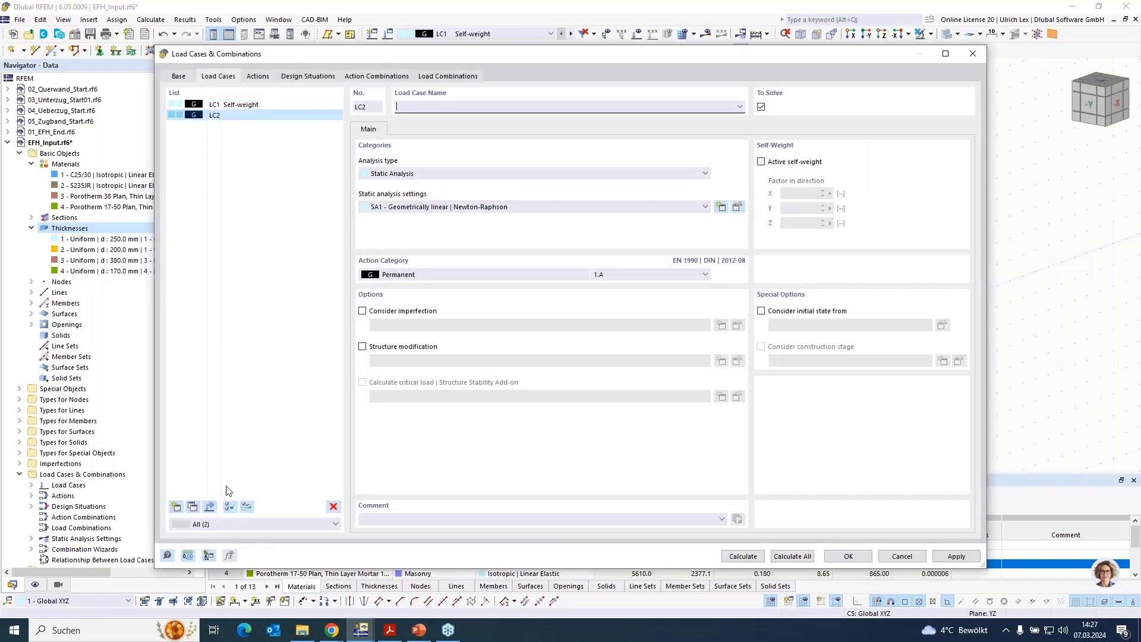
{"action": "left_click", "coordinate": [420, 274]}
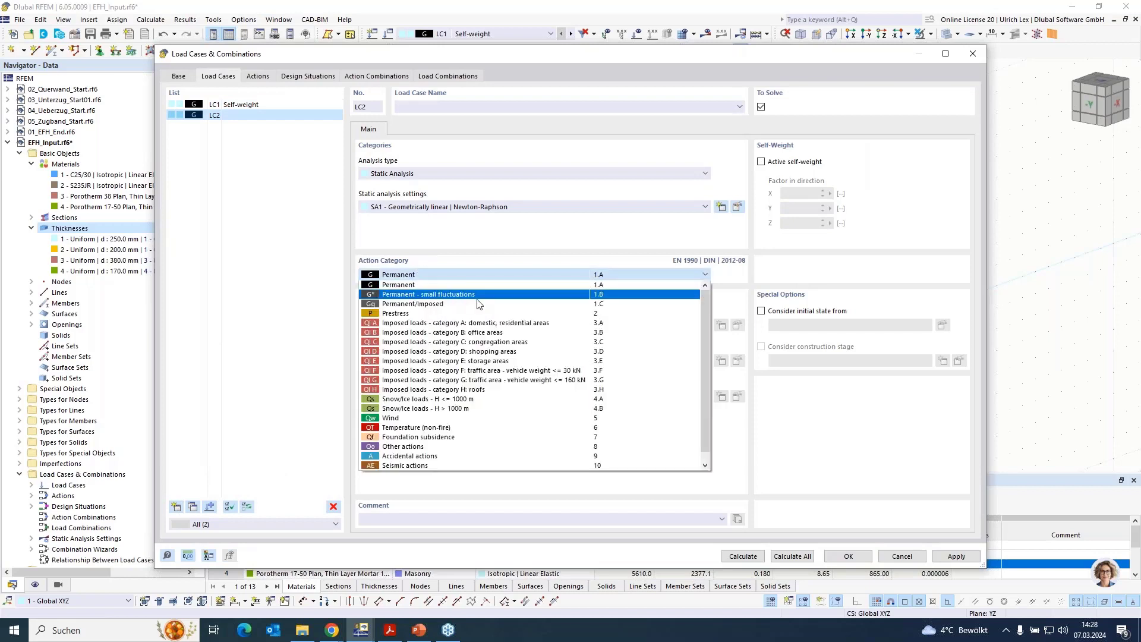
{"action": "left_click", "coordinate": [480, 336]}
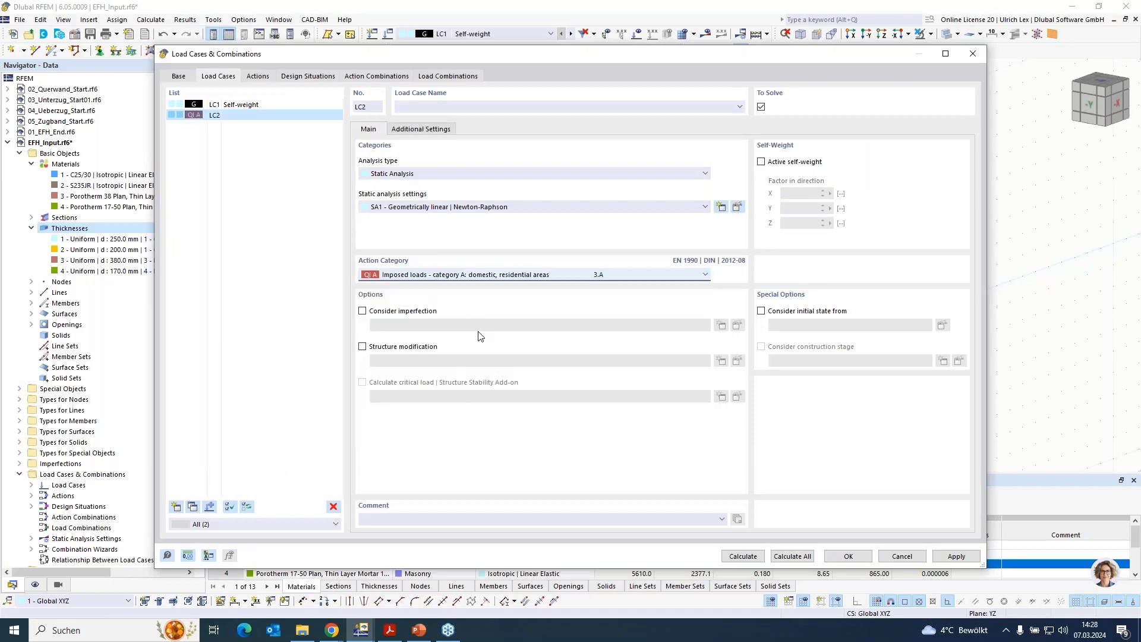
{"action": "left_click", "coordinate": [849, 556]}
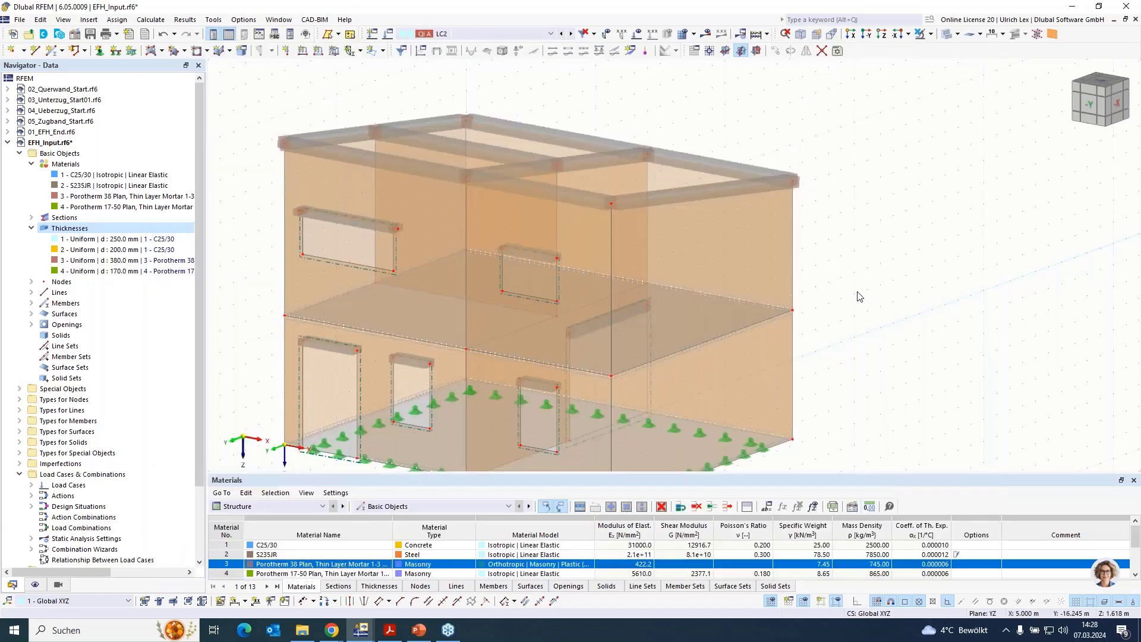
Step: Define a uniform surface load of 1.5 kN/m² in load case LC1 Self-weight and select the ground floor slab for it
{"action": "left_click", "coordinate": [334, 50]}
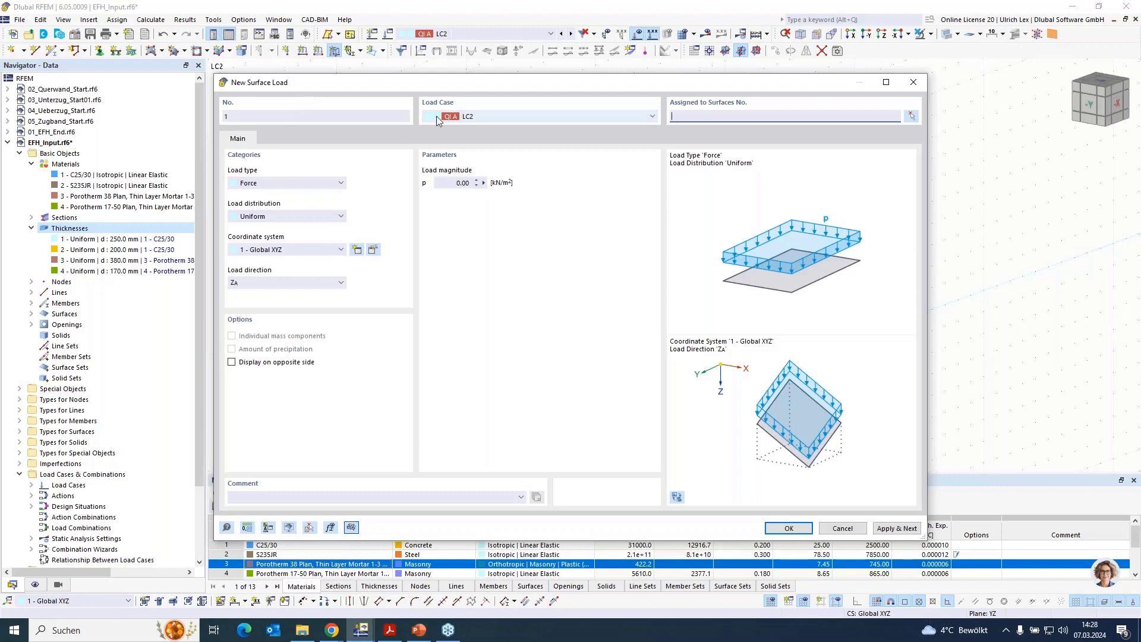
{"action": "left_click", "coordinate": [463, 117]}
{"action": "left_click", "coordinate": [506, 127]}
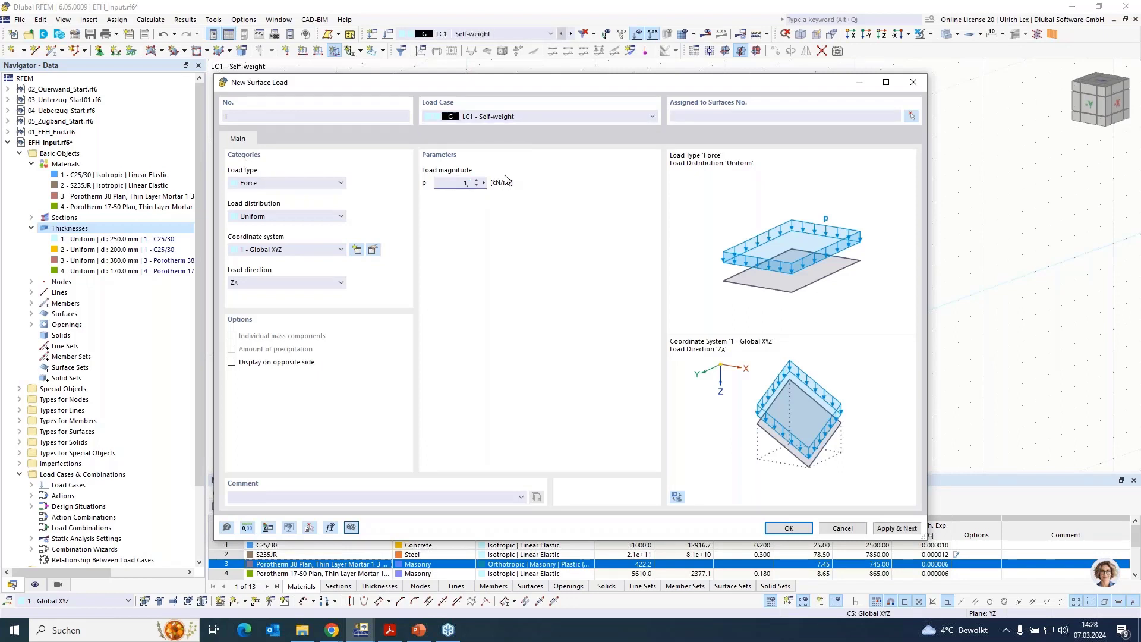
{"action": "type", "text": "1,5"}
{"action": "left_click", "coordinate": [912, 116]}
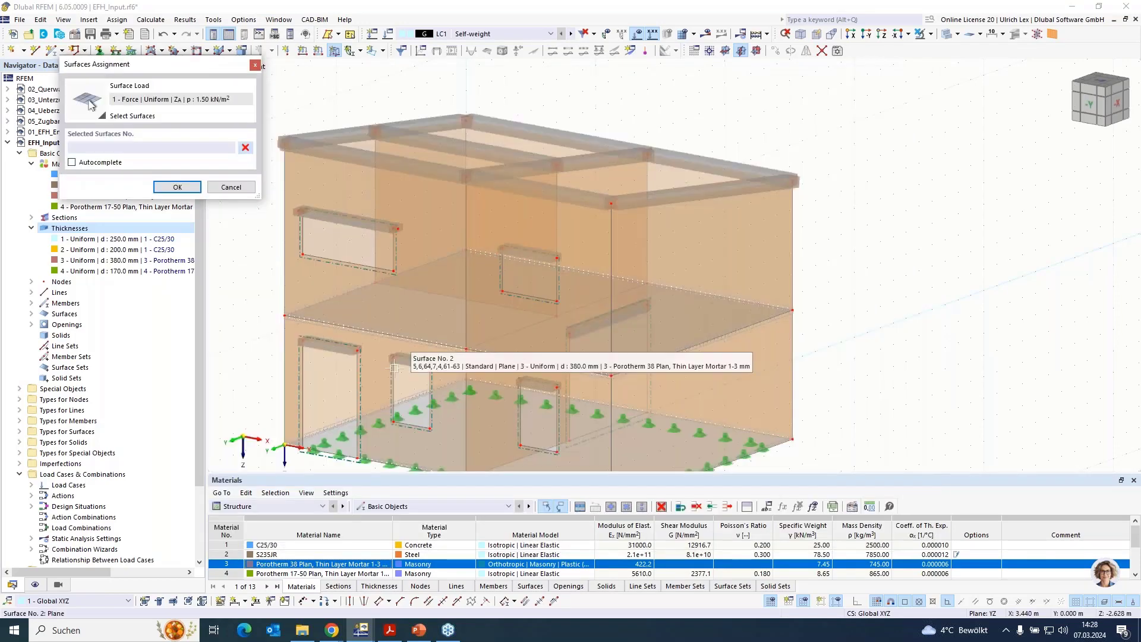
{"action": "left_click", "coordinate": [321, 448]}
{"action": "scroll", "coordinate": [462, 312], "scroll_direction": "down", "scroll_amount": 1}
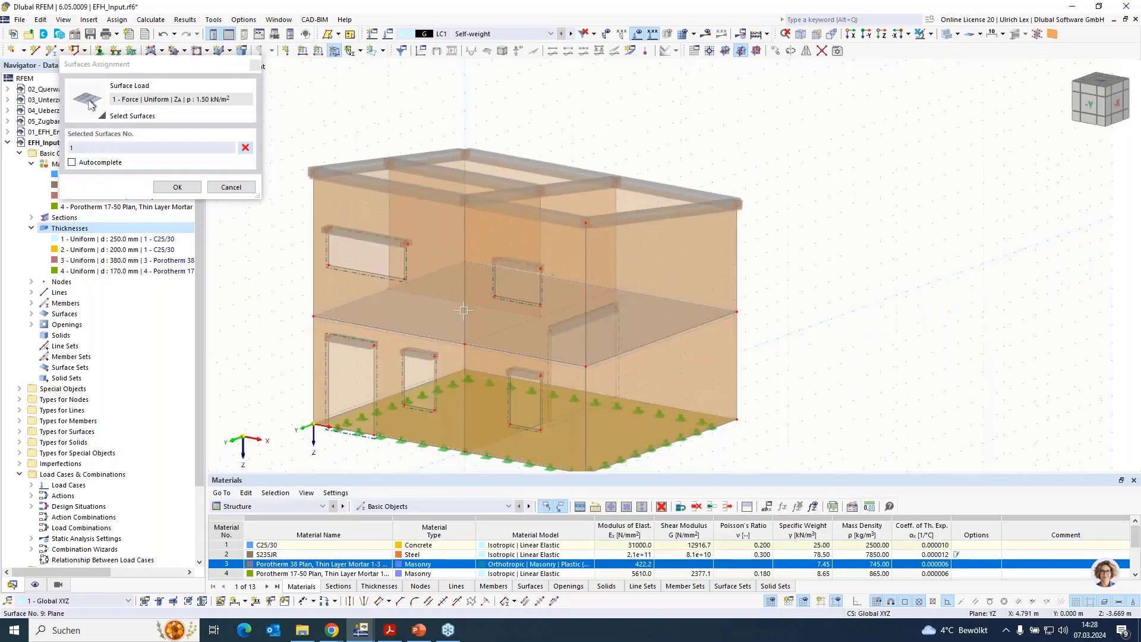
{"action": "scroll", "coordinate": [575, 286], "scroll_direction": "up", "scroll_amount": 2}
{"action": "left_click", "coordinate": [508, 281]}
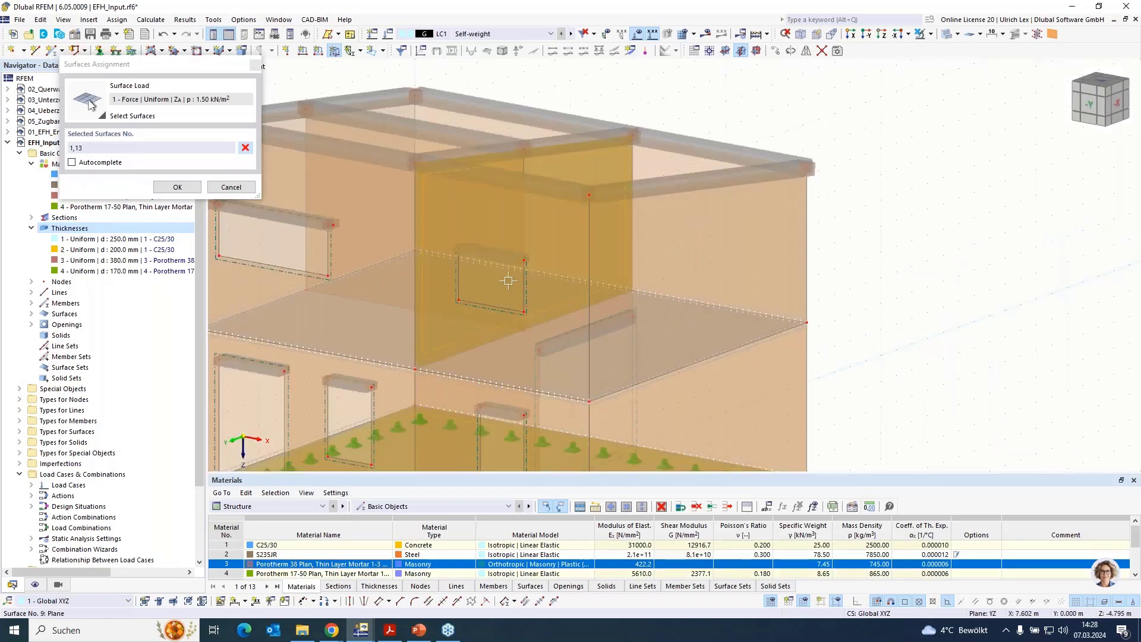
{"action": "left_click", "coordinate": [486, 334]}
{"action": "left_click", "coordinate": [139, 149]}
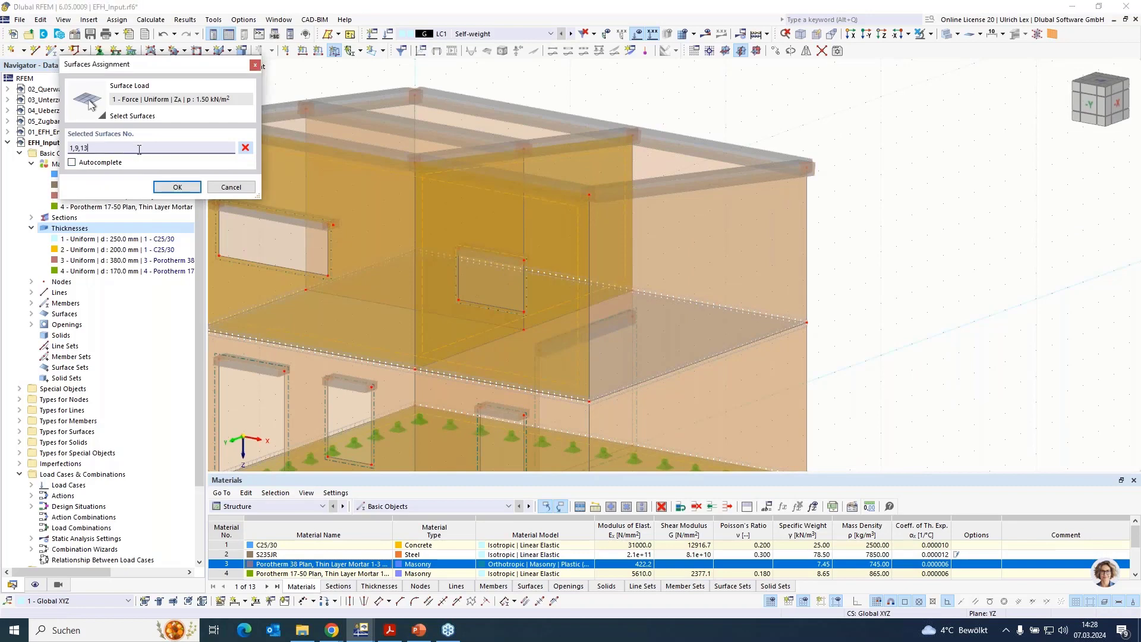
{"action": "key", "text": "BackSpace"}
{"action": "key", "text": "BackSpace"}
{"action": "key", "text": "BackSpace"}
{"action": "key", "text": "BackSpace"}
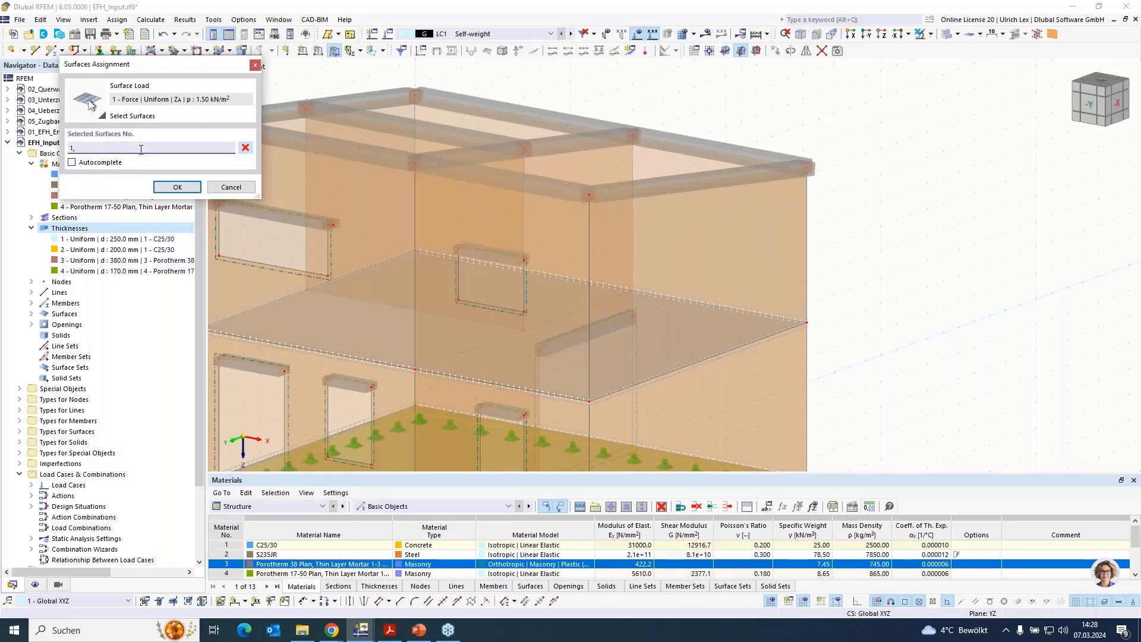
Step: Add the upper floor slab to the surface load's assignment and create the load
{"action": "middle_click_drag", "start_coordinate": [868, 143], "coordinate": [885, 184], "text": "ctrl"}
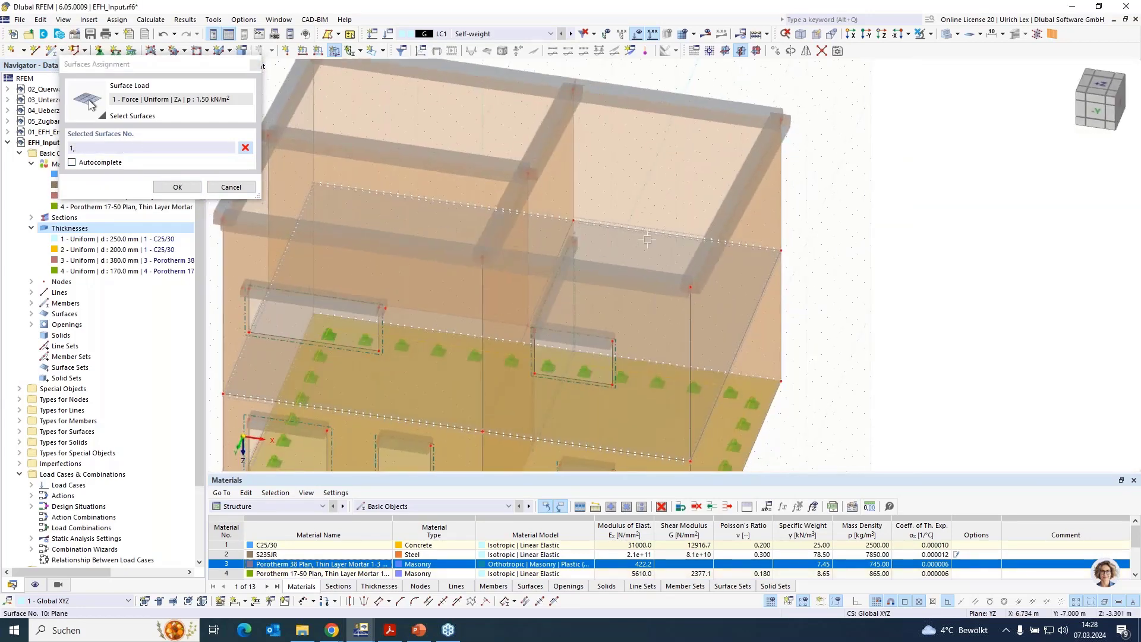
{"action": "left_click", "coordinate": [647, 239]}
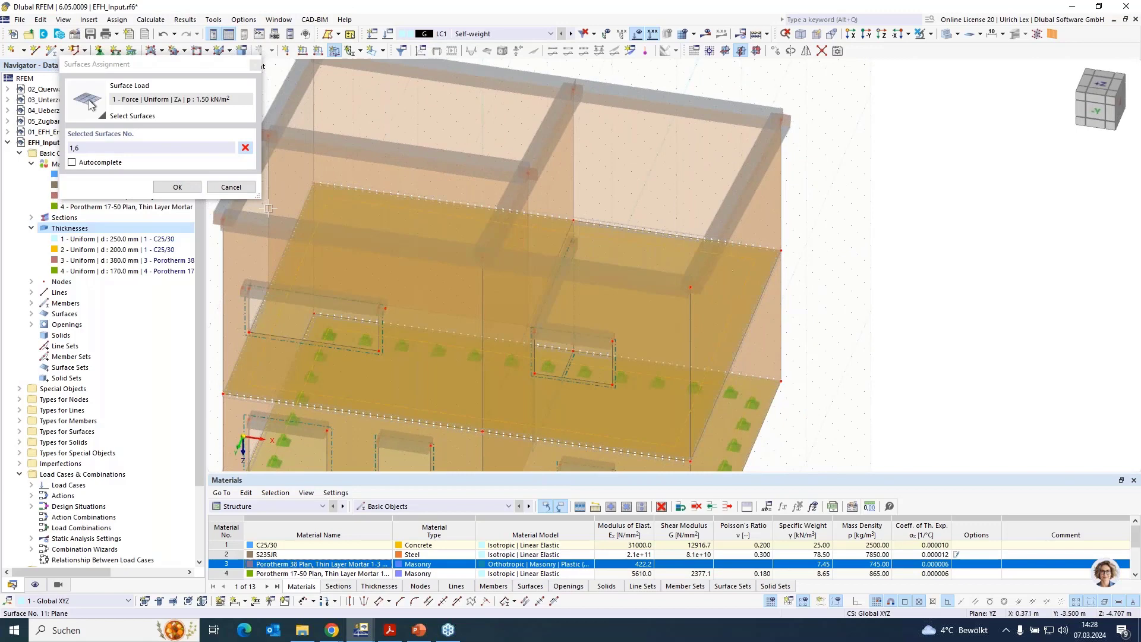
{"action": "left_click", "coordinate": [176, 187]}
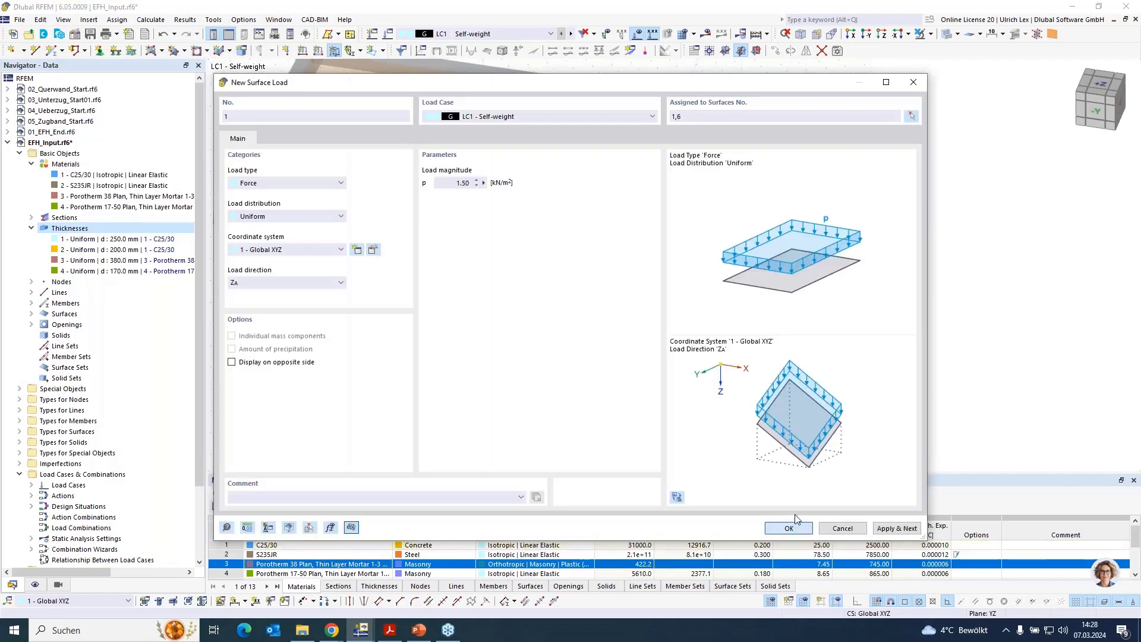
{"action": "left_click", "coordinate": [793, 527]}
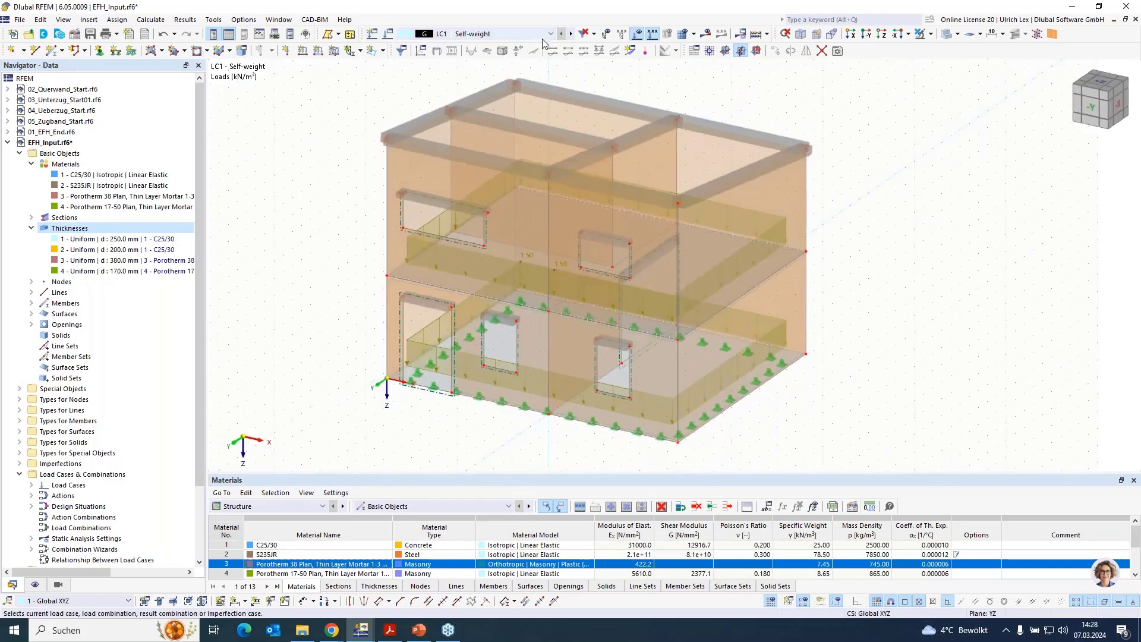
Step: Make load case LC2 the active load case
{"action": "left_click", "coordinate": [571, 34]}
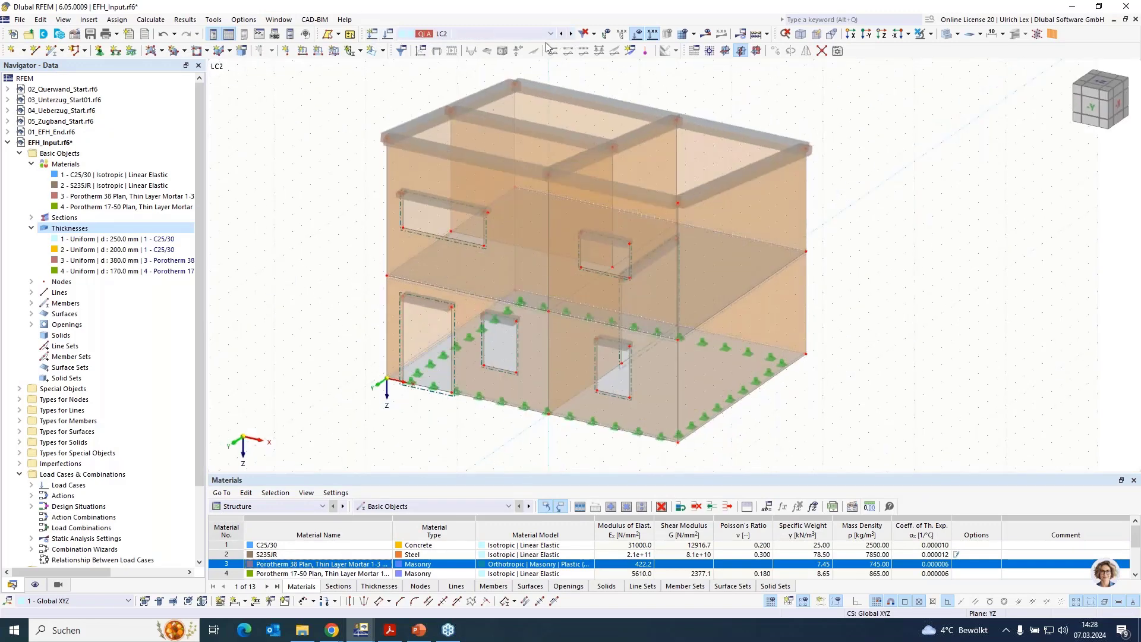
Step: Add a uniform 1.80 kN/m² surface load in LC2 to the ground slab and the intermediate floor slab, surfaces 1 and 6
{"action": "left_click", "coordinate": [379, 49]}
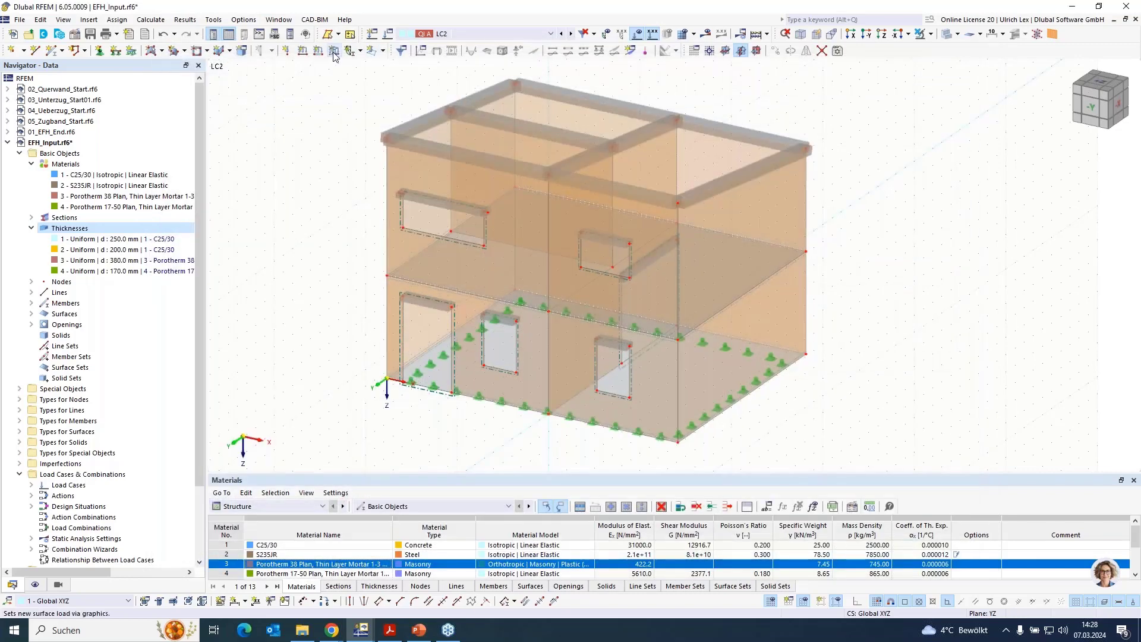
{"action": "left_click", "coordinate": [334, 52]}
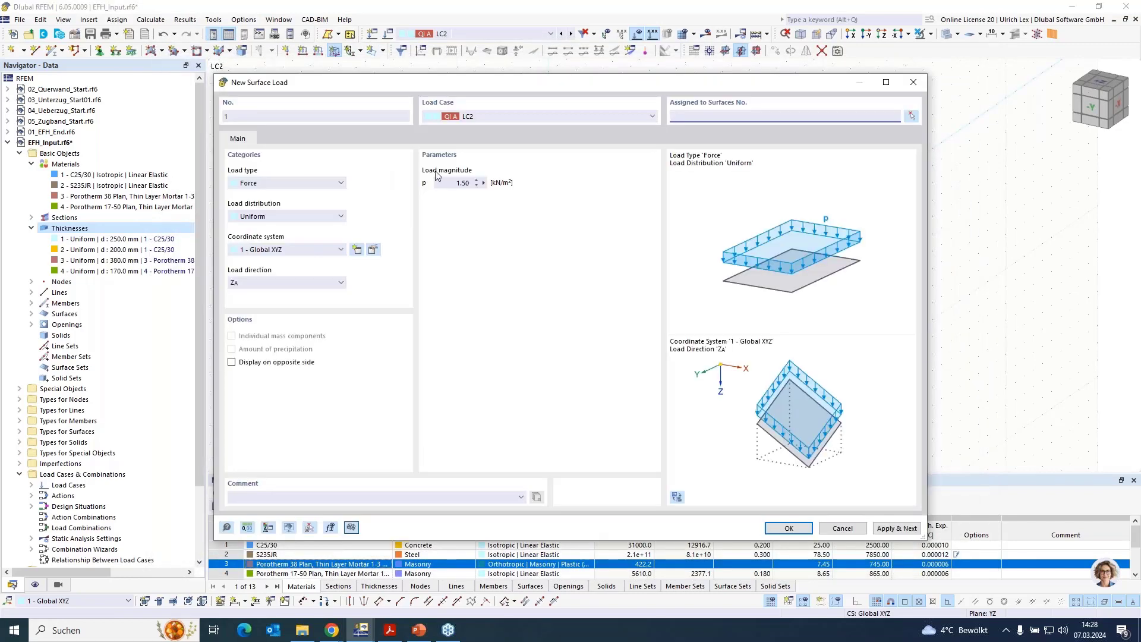
{"action": "left_click", "coordinate": [457, 182]}
{"action": "type", "text": "1,8"}
{"action": "left_click", "coordinate": [911, 115]}
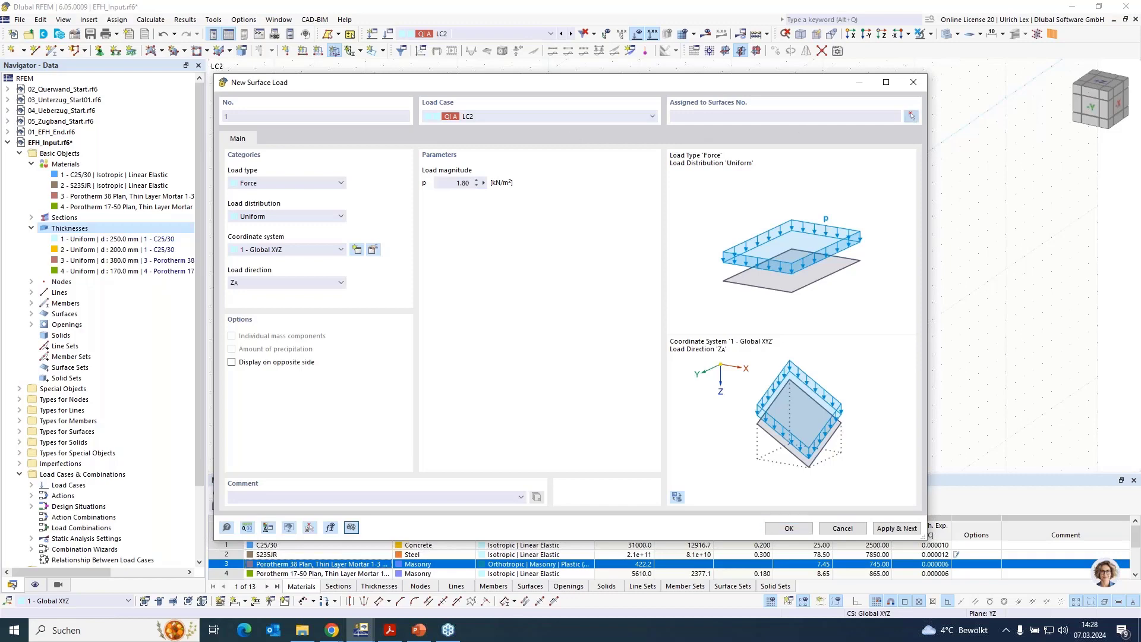
{"action": "left_click", "coordinate": [441, 380]}
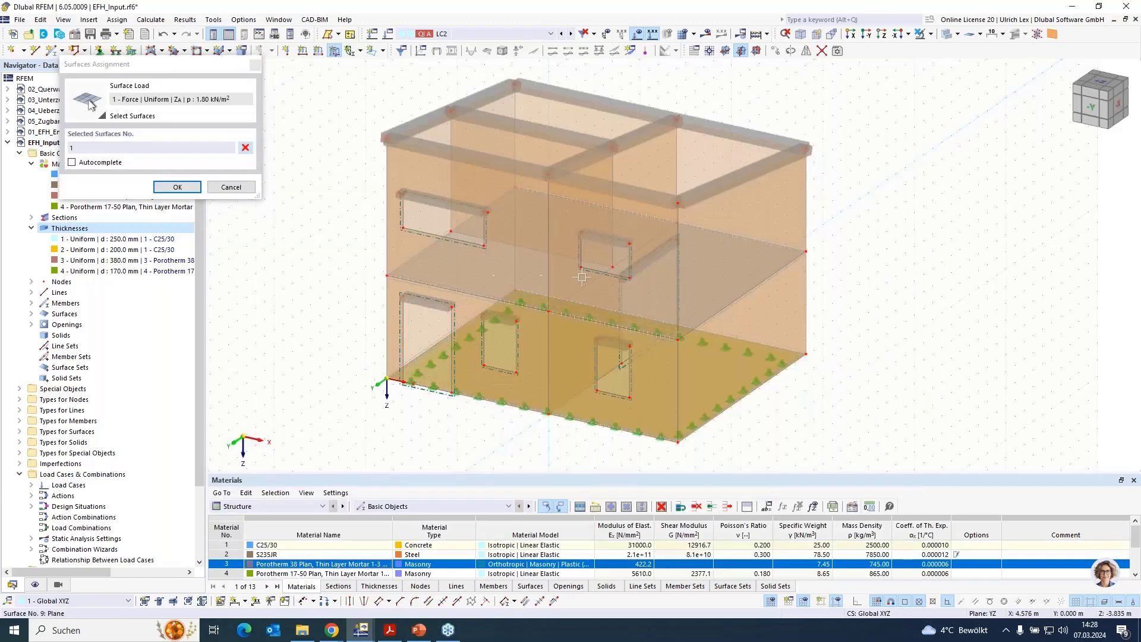
{"action": "middle_click_drag", "start_coordinate": [936, 321], "coordinate": [699, 221], "text": "ctrl"}
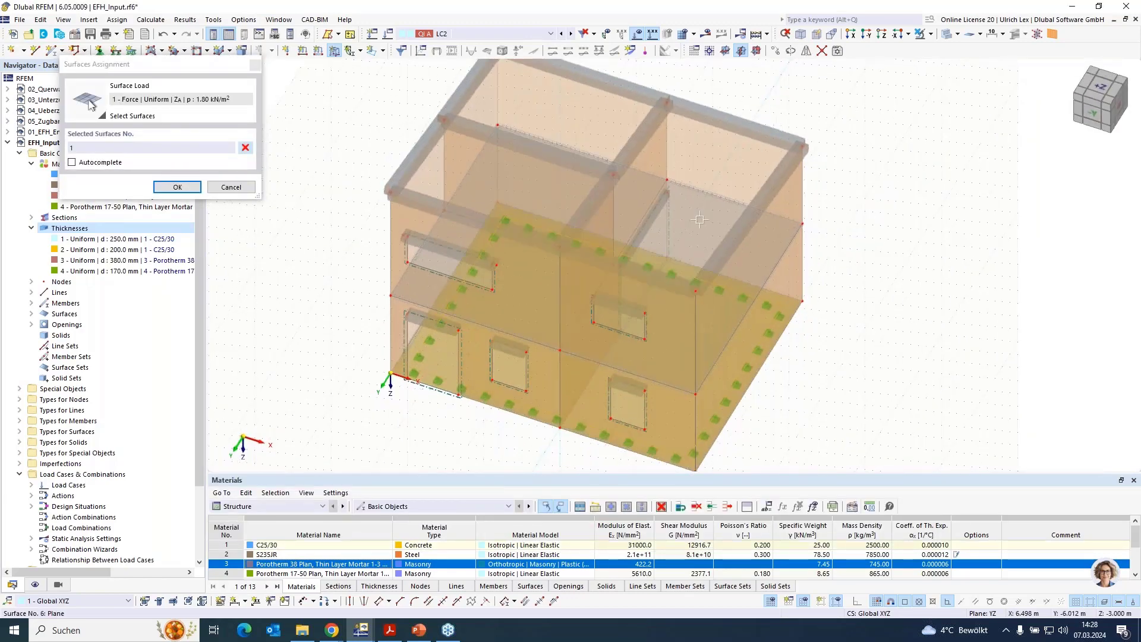
{"action": "left_click", "coordinate": [699, 220]}
{"action": "left_click", "coordinate": [178, 186]}
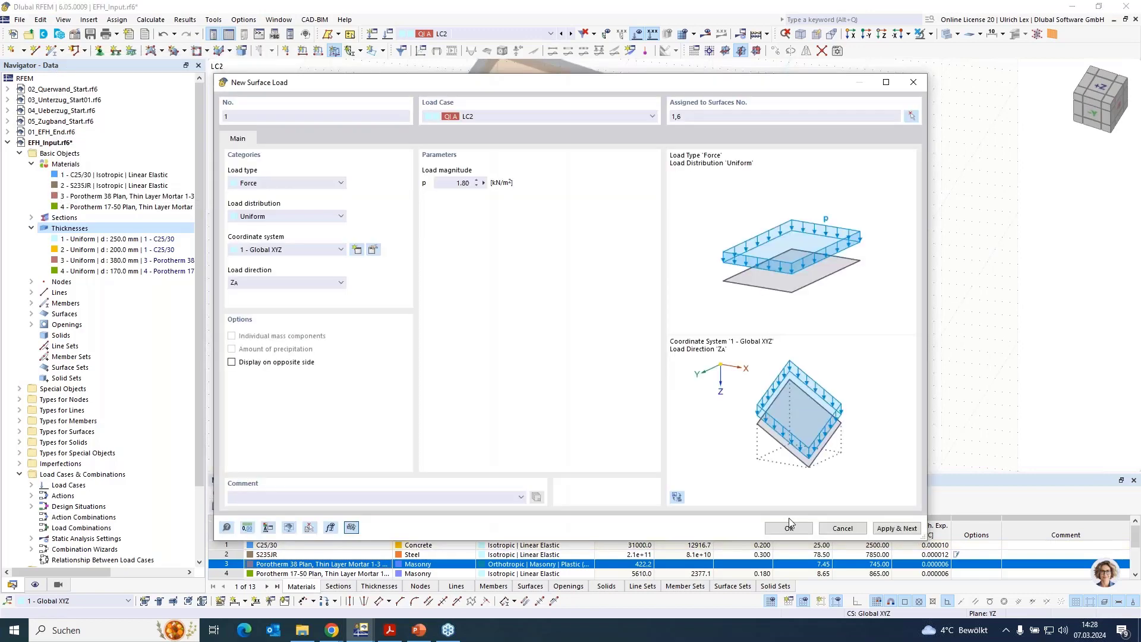
{"action": "left_click", "coordinate": [786, 528]}
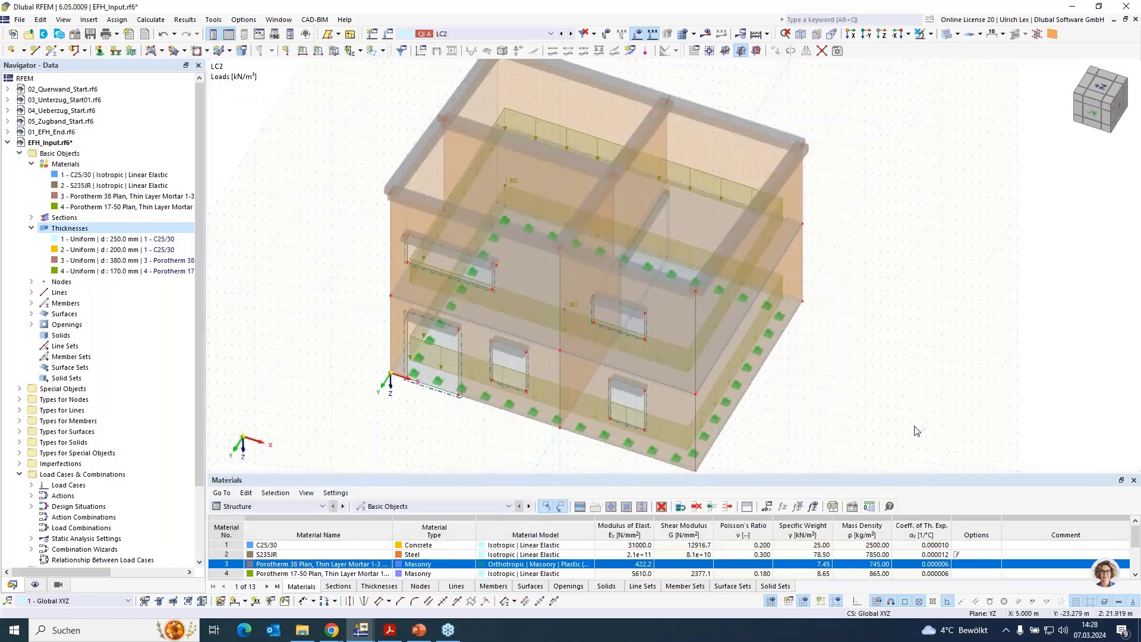
Step: Set the combination wizard of design situation DS1 to the static analysis settings SA1 - Geometrically linear | Newton-Raphson
{"action": "middle_click_drag", "start_coordinate": [975, 339], "coordinate": [862, 330], "text": "ctrl"}
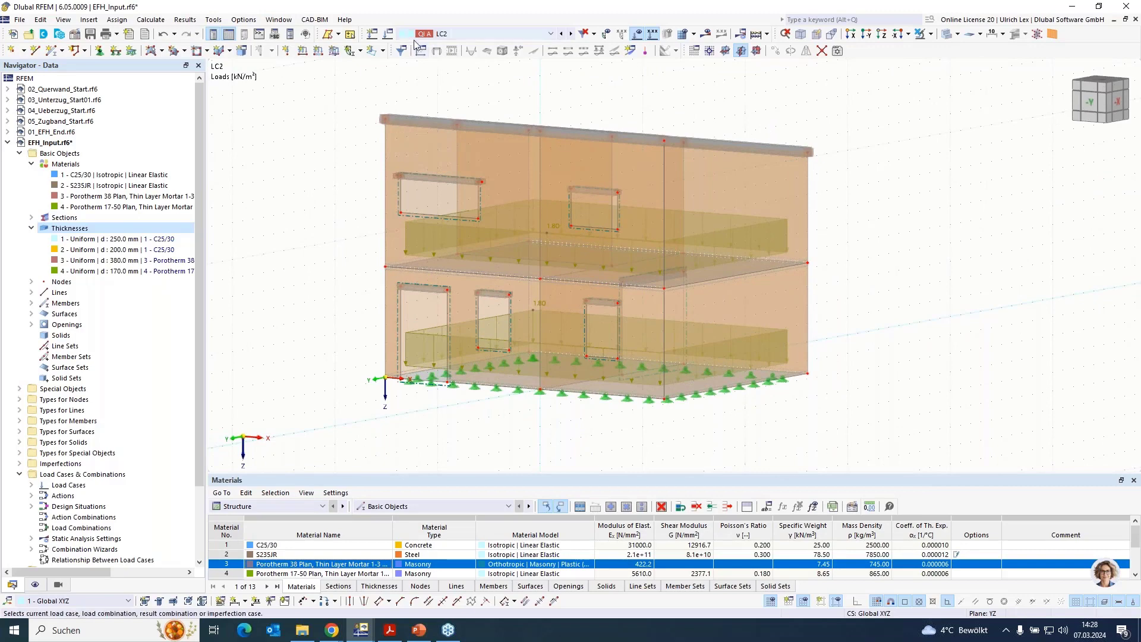
{"action": "left_click", "coordinate": [425, 37]}
{"action": "left_click", "coordinate": [386, 35]}
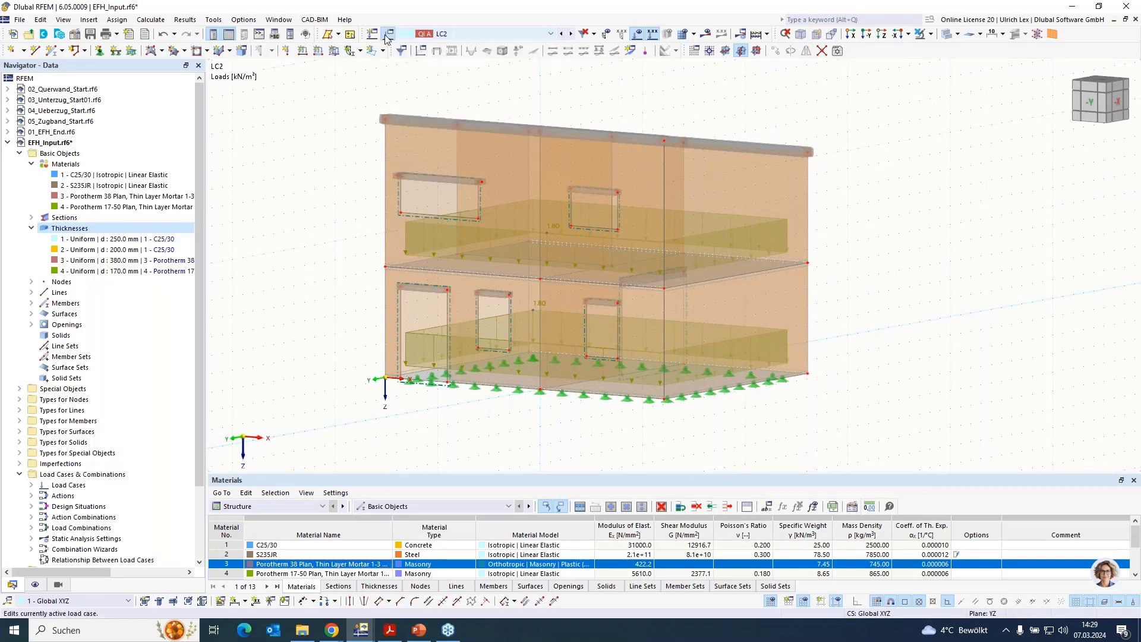
{"action": "left_click", "coordinate": [181, 77]}
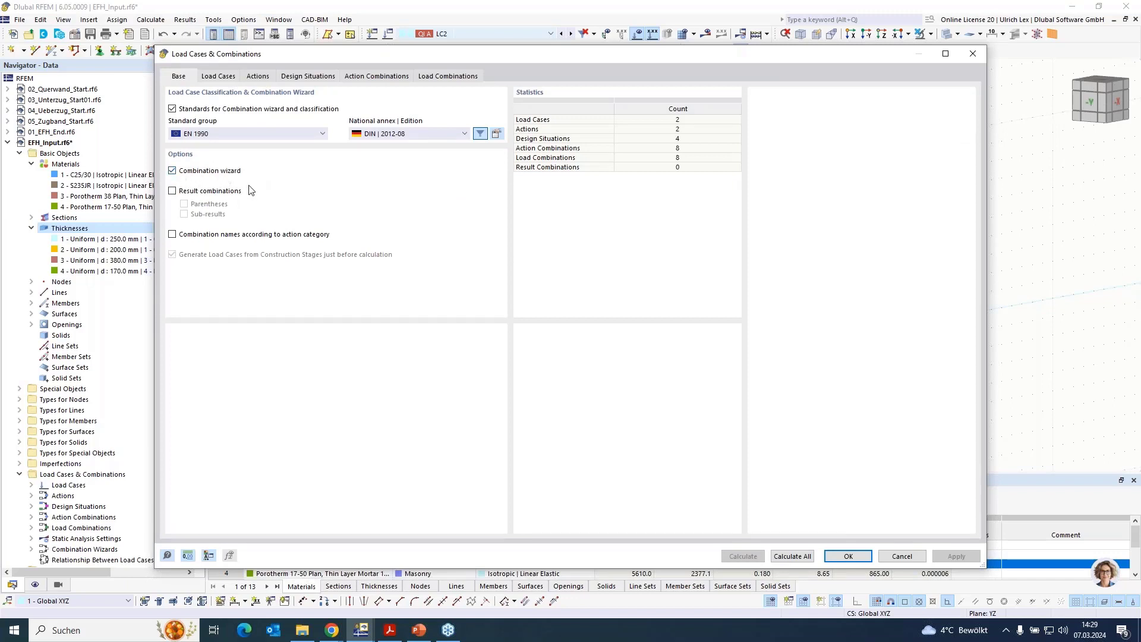
{"action": "left_click", "coordinate": [281, 77]}
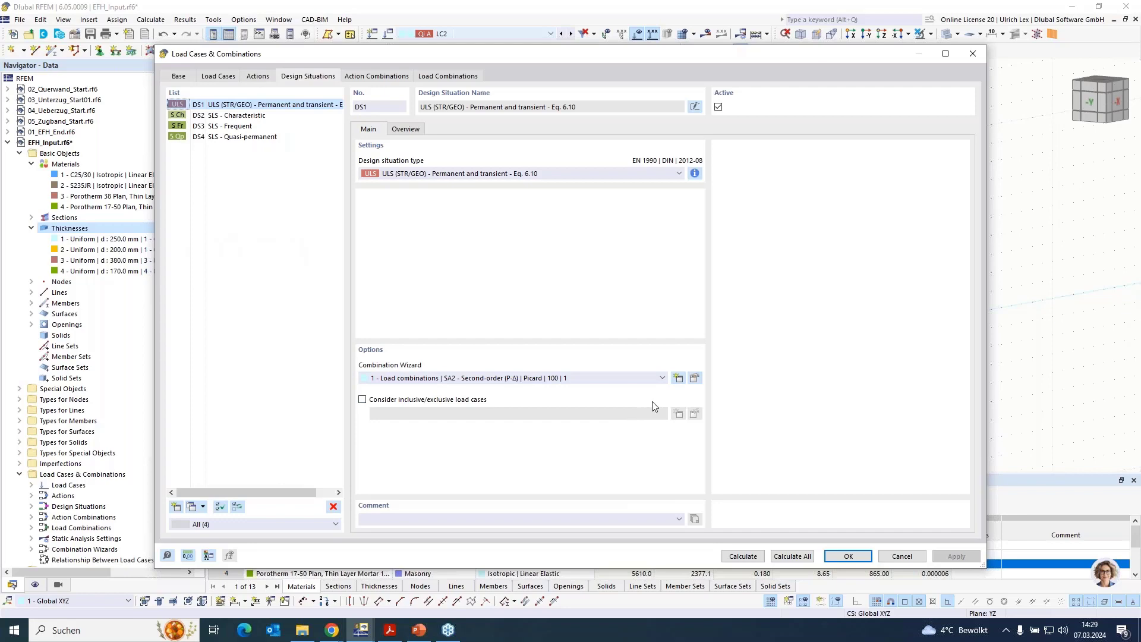
{"action": "left_click", "coordinate": [694, 377]}
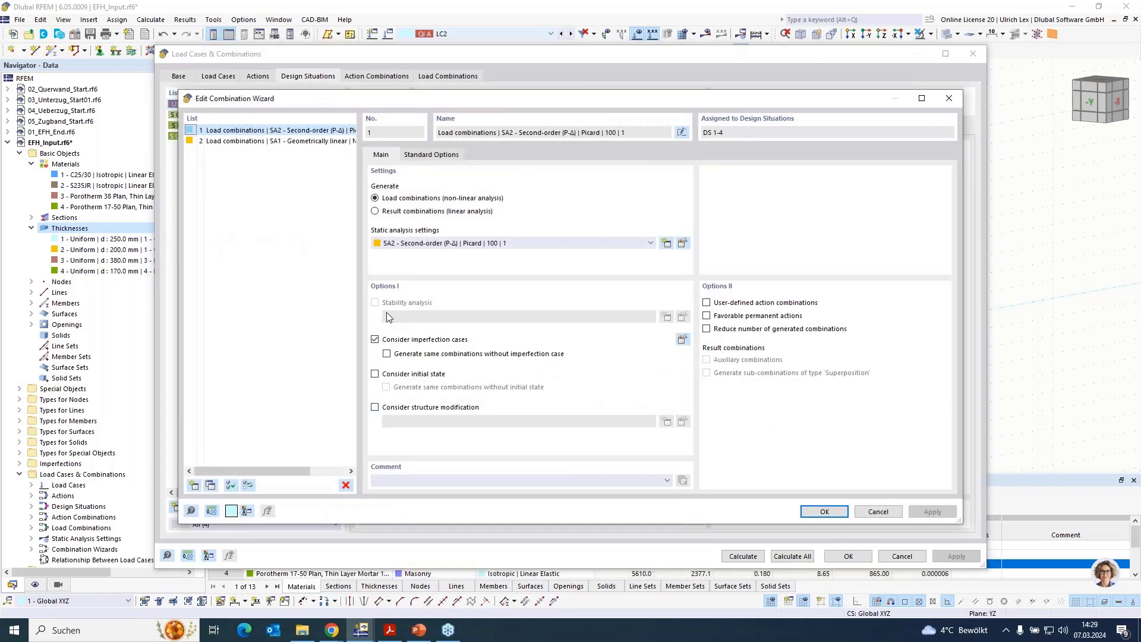
{"action": "left_click", "coordinate": [525, 243]}
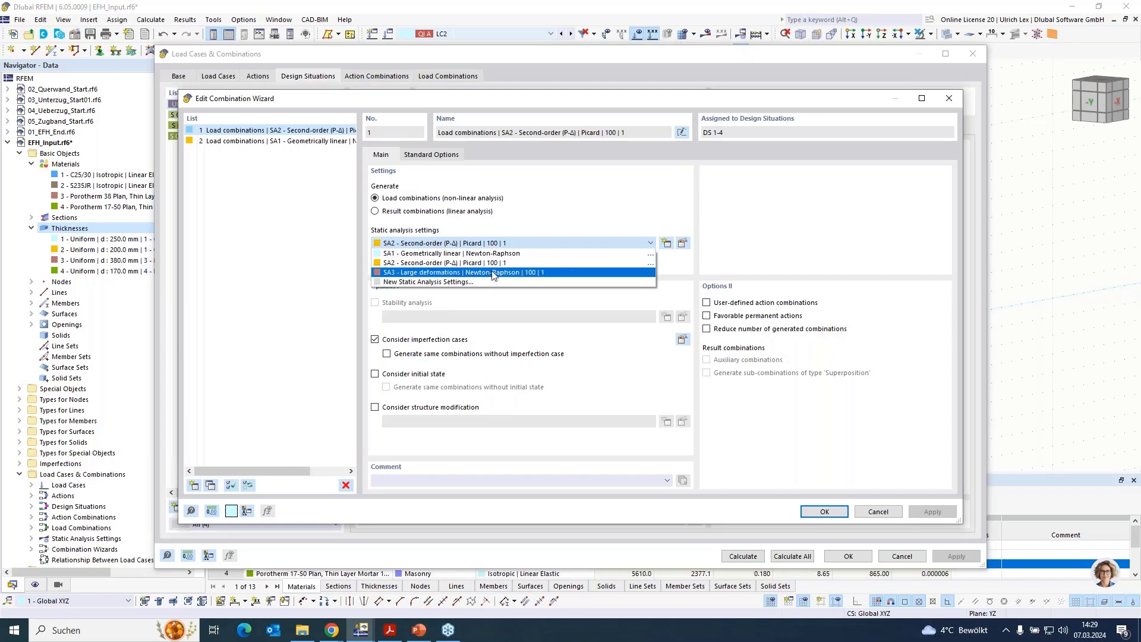
{"action": "left_click", "coordinate": [535, 255]}
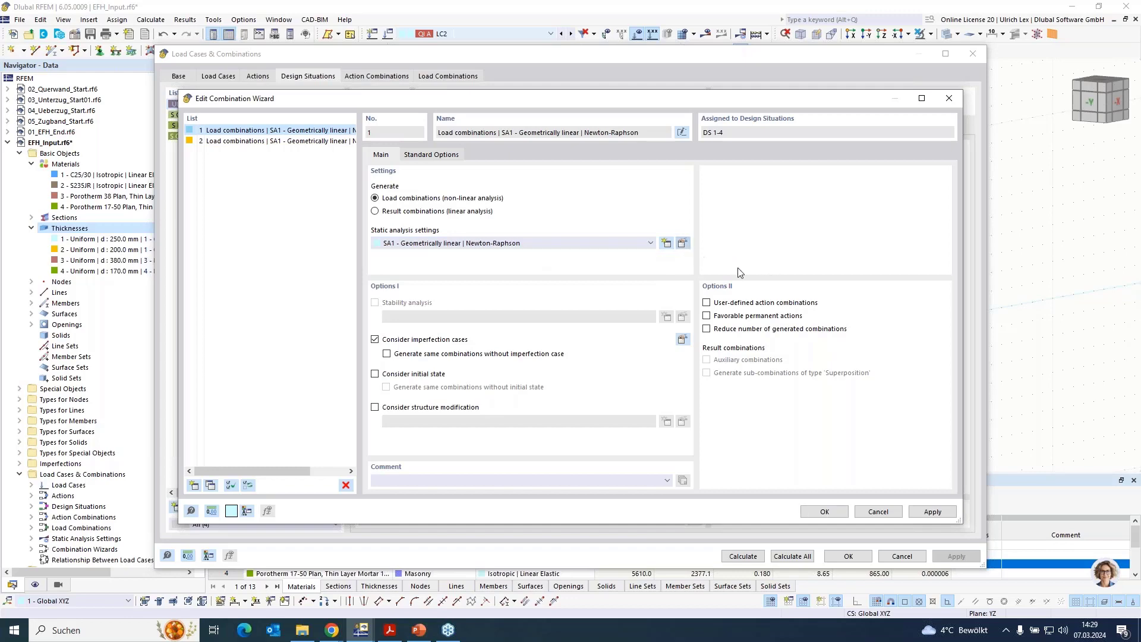
Step: Configure SA1 with 500 maximum iterations and 3 load increments, saving the results of all load increments
{"action": "left_click", "coordinate": [683, 243]}
{"action": "left_click_drag", "start_coordinate": [651, 105], "coordinate": [621, 78]}
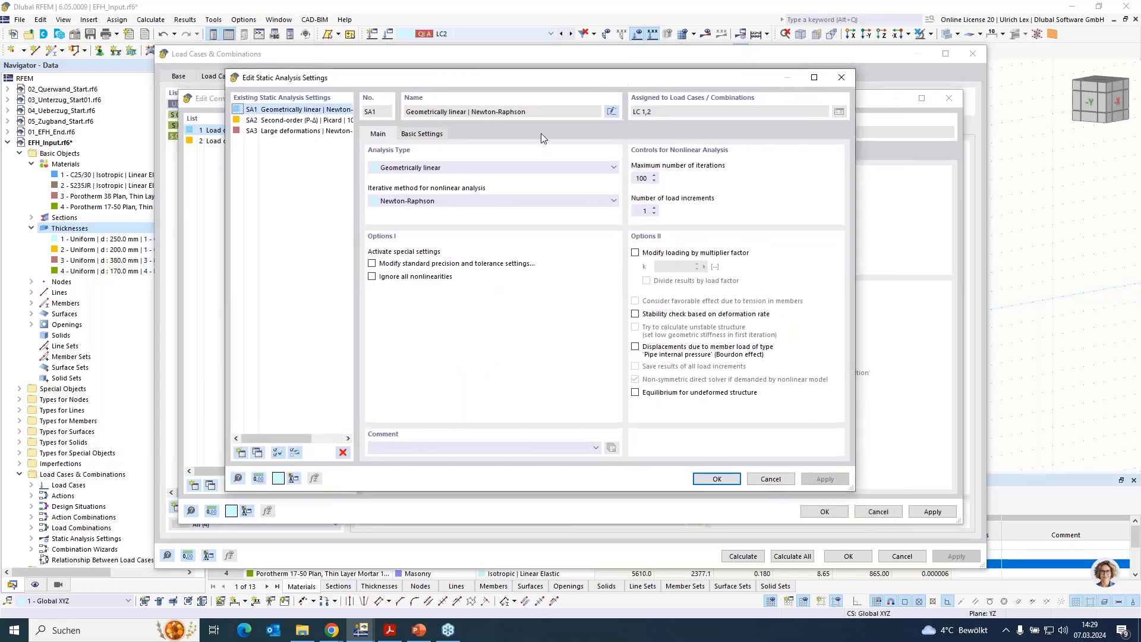
{"action": "double_click", "coordinate": [643, 210]}
{"action": "left_click", "coordinate": [636, 178]}
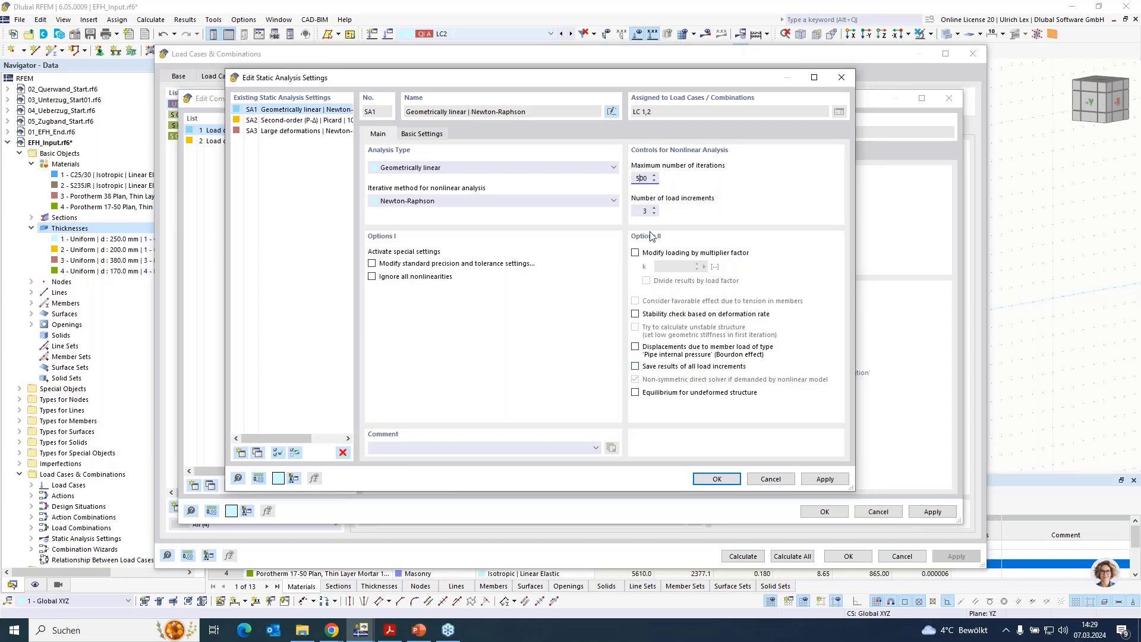
{"action": "left_click", "coordinate": [635, 367]}
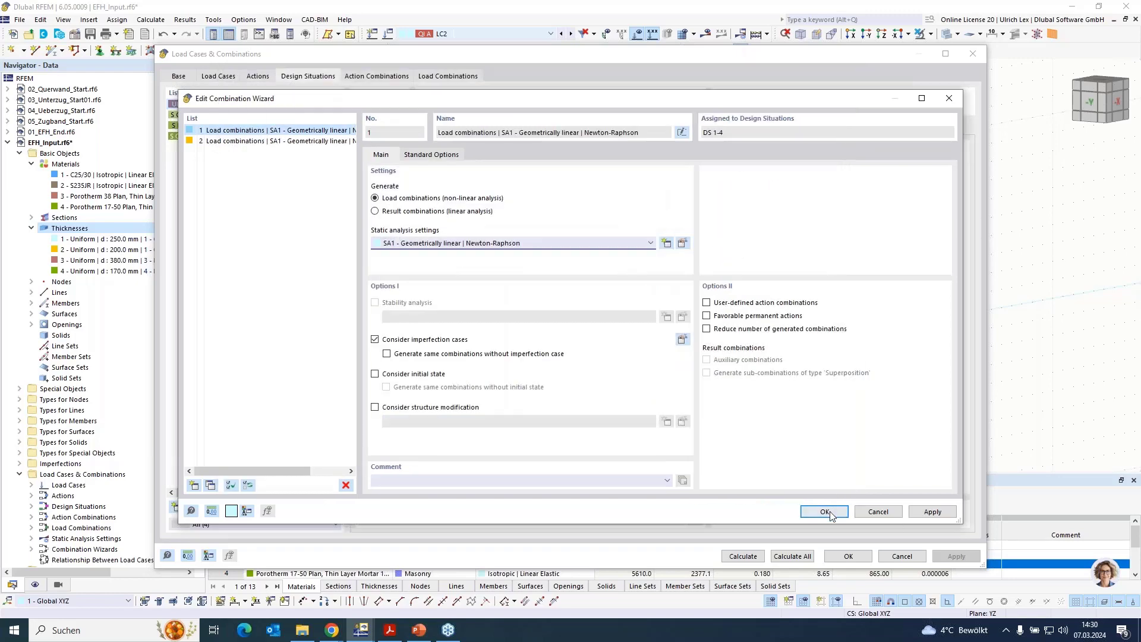
{"action": "left_click", "coordinate": [828, 512]}
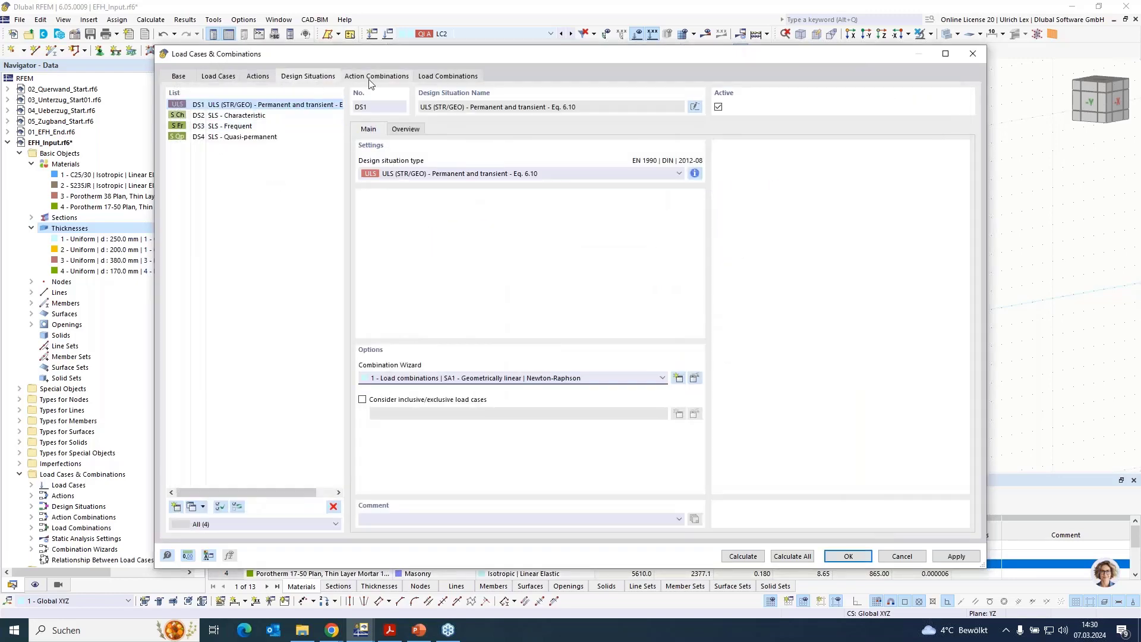
Step: Make load combination CO2 (1.35 * LC1 + 1.50 * LC2) the current loading
{"action": "left_click", "coordinate": [448, 76]}
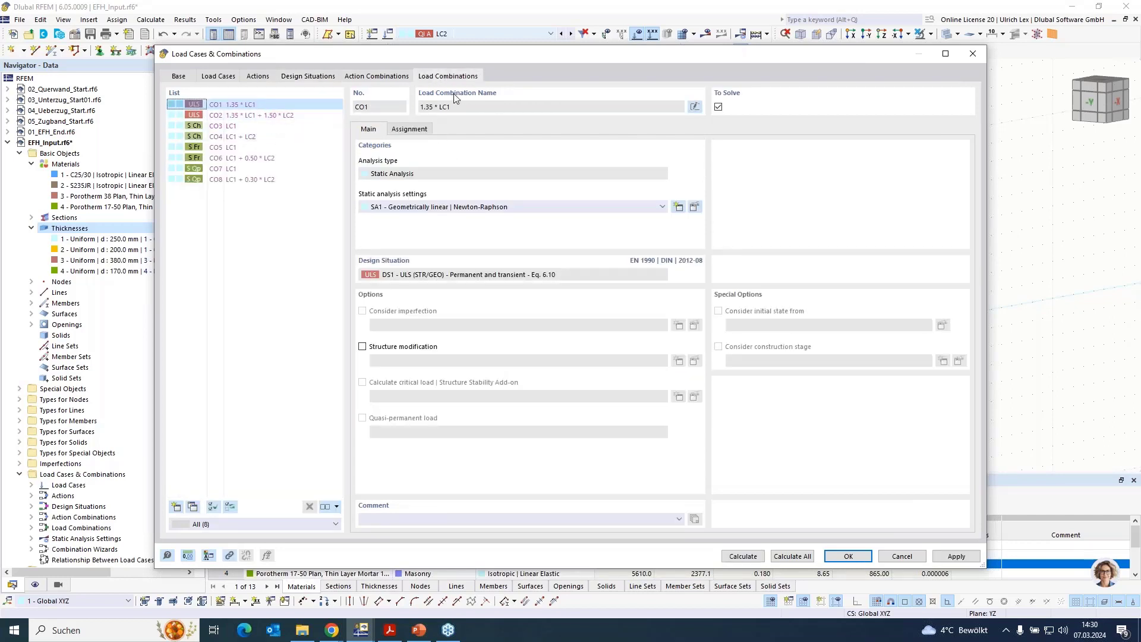
{"action": "left_click", "coordinate": [279, 116]}
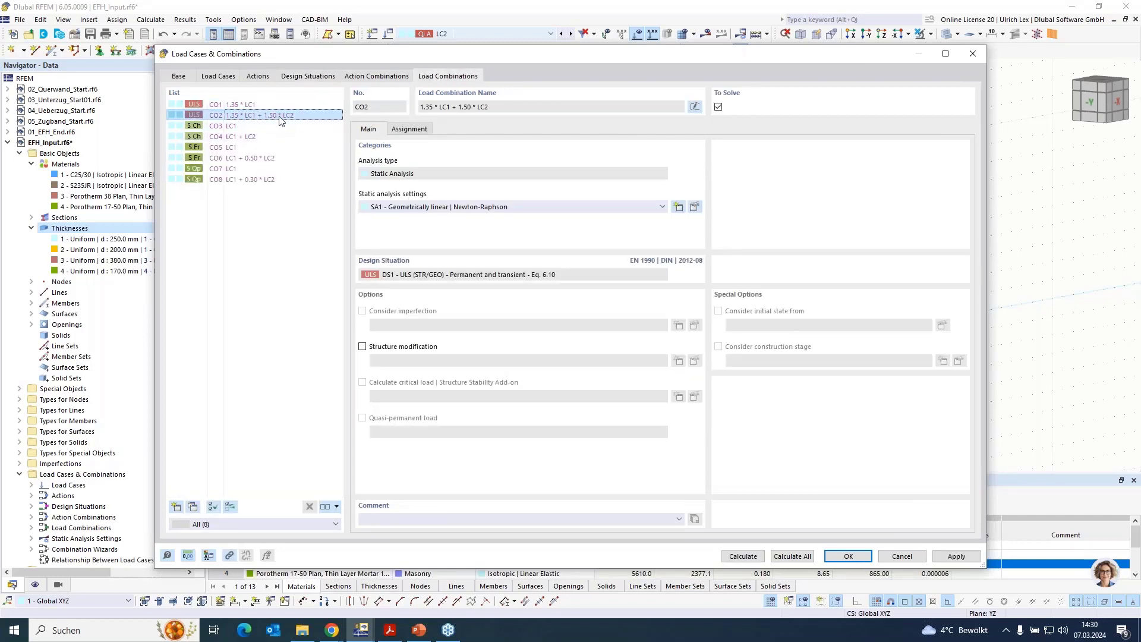
{"action": "left_click", "coordinate": [867, 557]}
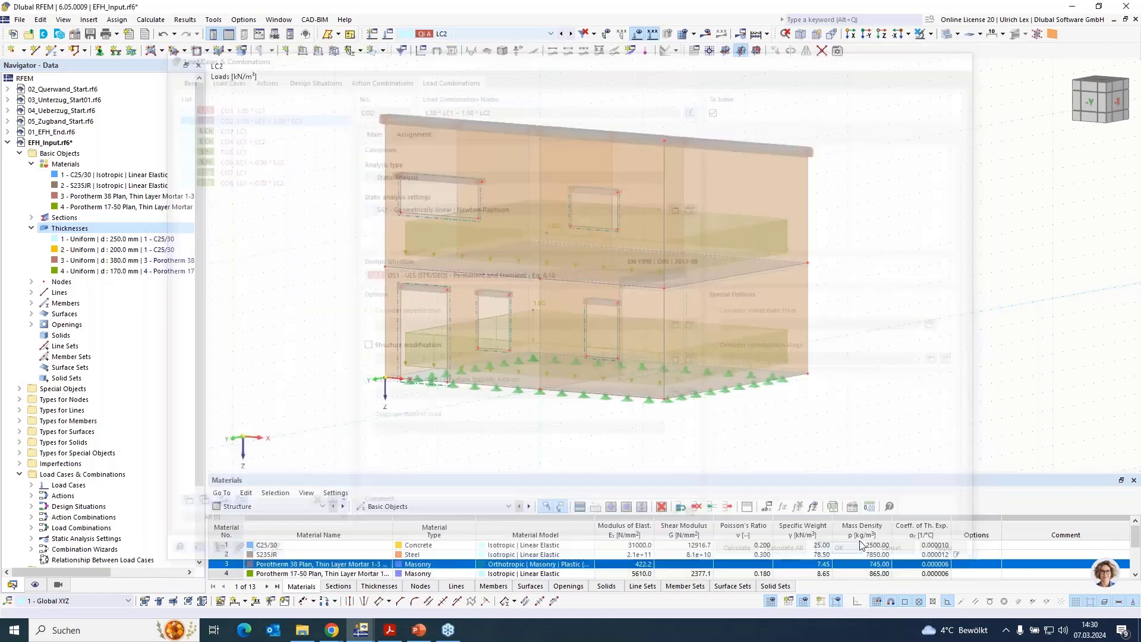
Step: Set the target finite element length to 0.25 m and generate the mesh for the building
{"action": "left_click", "coordinate": [143, 22]}
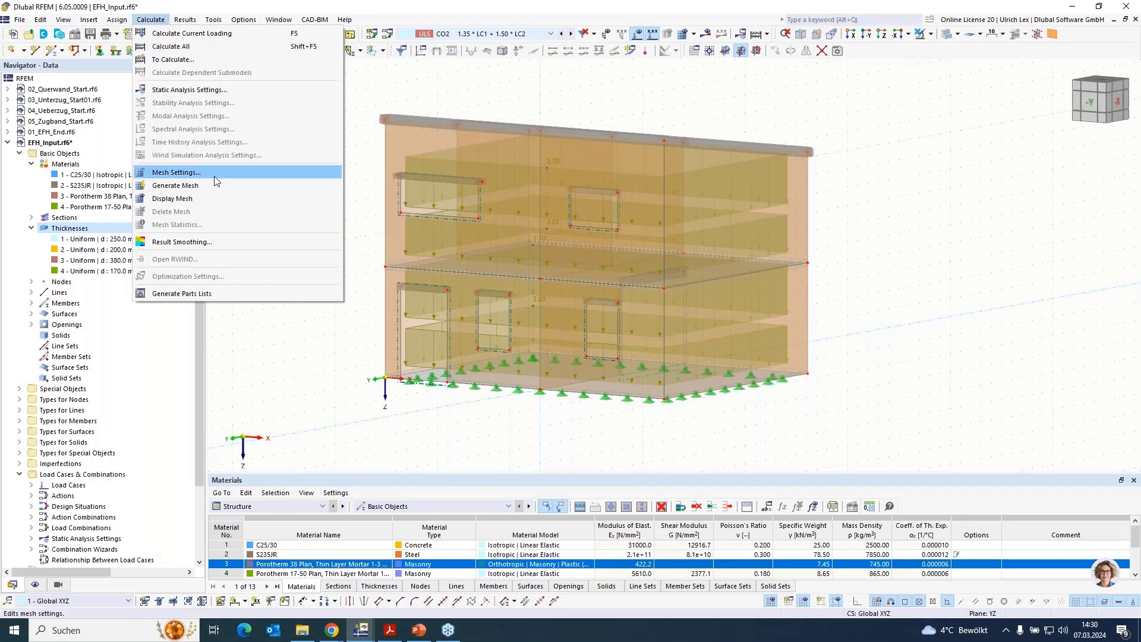
{"action": "left_click", "coordinate": [216, 180]}
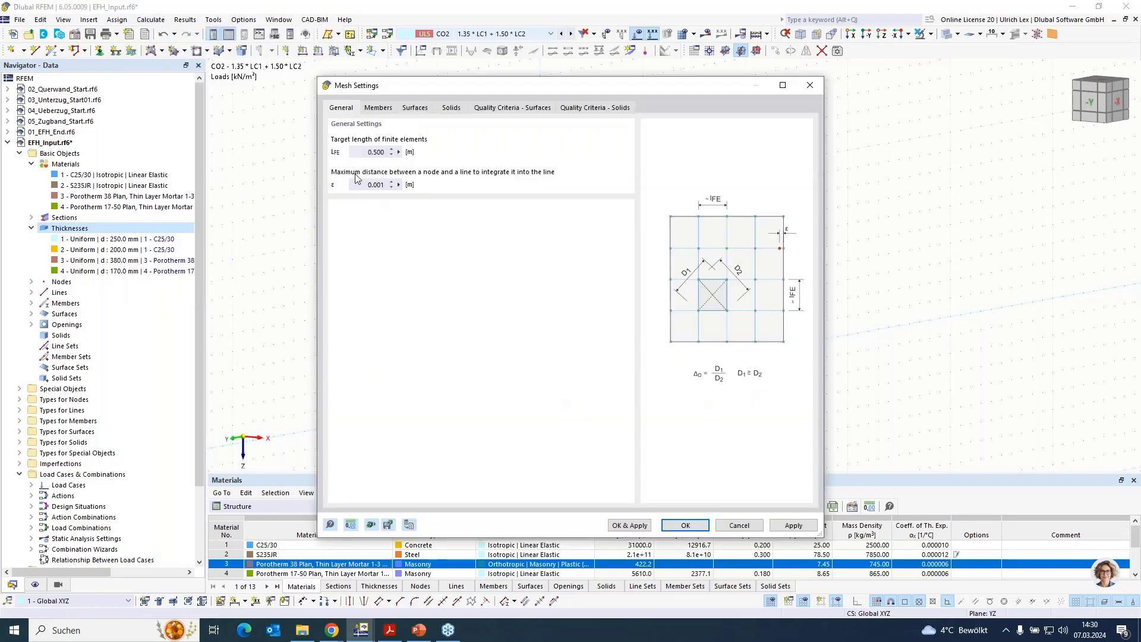
{"action": "left_click", "coordinate": [364, 152]}
{"action": "type", "text": "0,25"}
{"action": "left_click", "coordinate": [647, 526]}
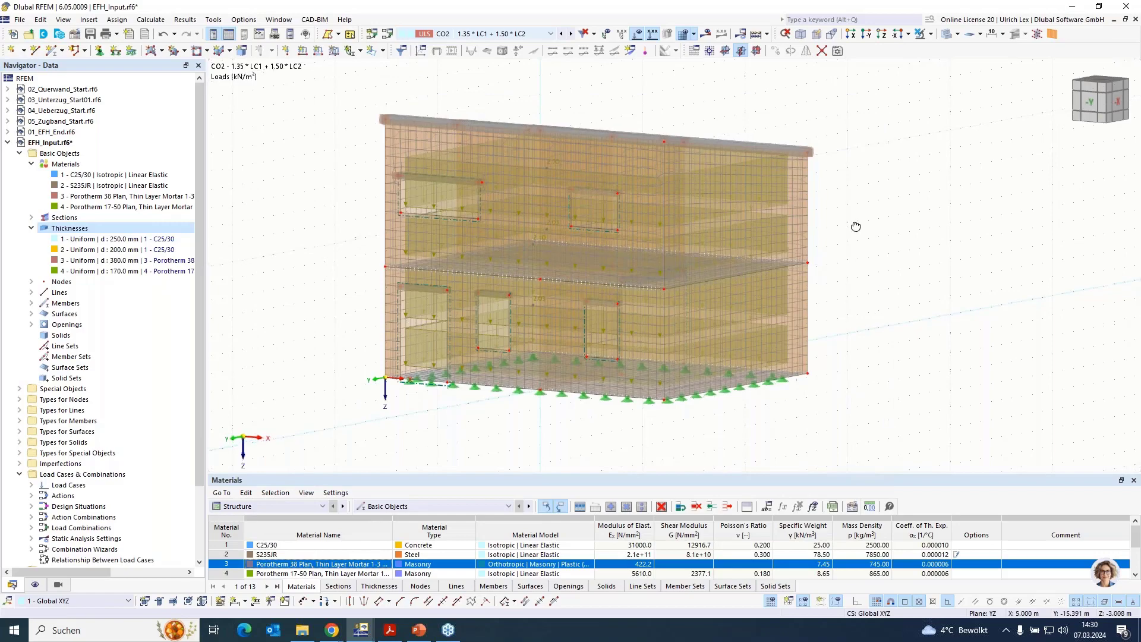
{"action": "middle_click_drag", "start_coordinate": [856, 227], "coordinate": [773, 244], "text": "ctrl"}
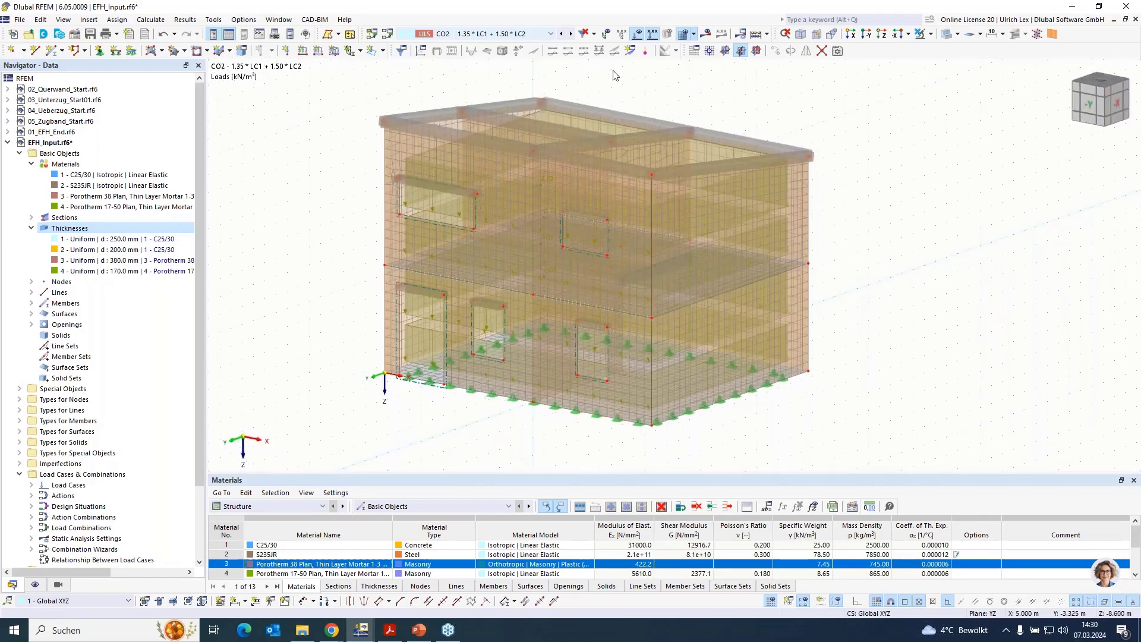
Step: Hide the mesh and calculate CO2 to display the building's global deformations
{"action": "left_click", "coordinate": [683, 35]}
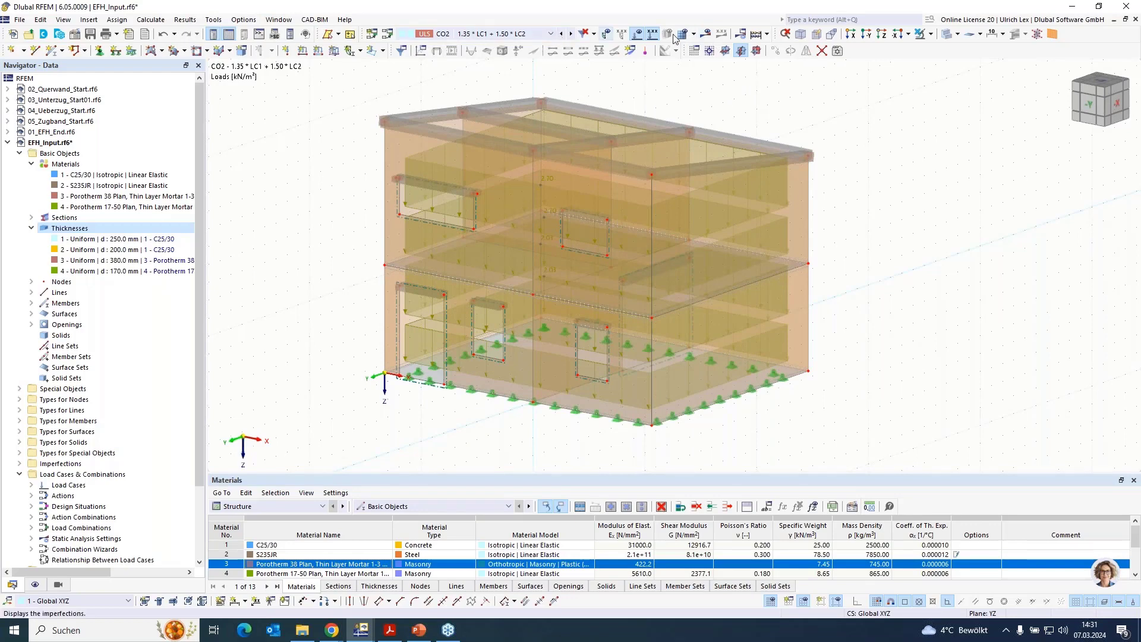
{"action": "left_click", "coordinate": [705, 36]}
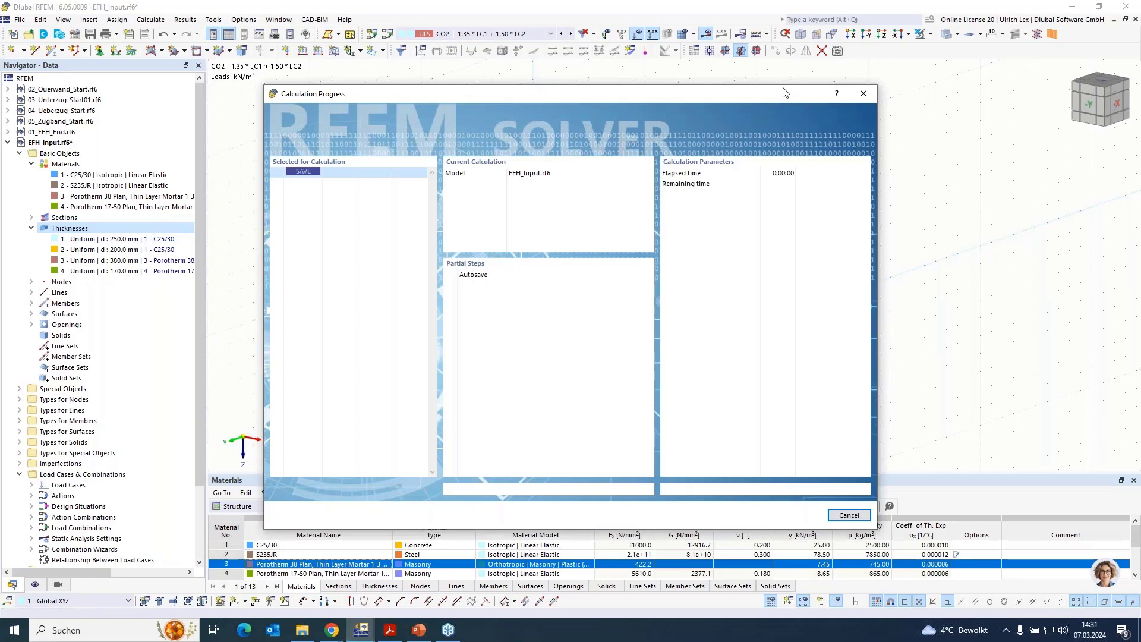
{"action": "left_click_drag", "start_coordinate": [755, 99], "coordinate": [866, 81]}
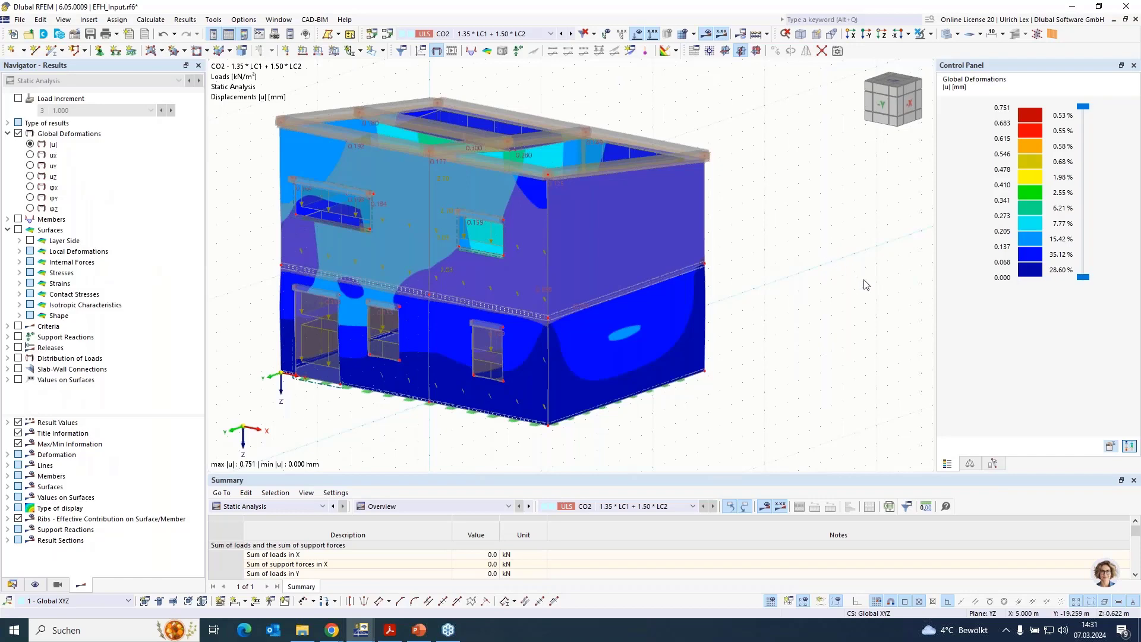
{"action": "scroll", "coordinate": [850, 309], "scroll_direction": "down", "scroll_amount": 3}
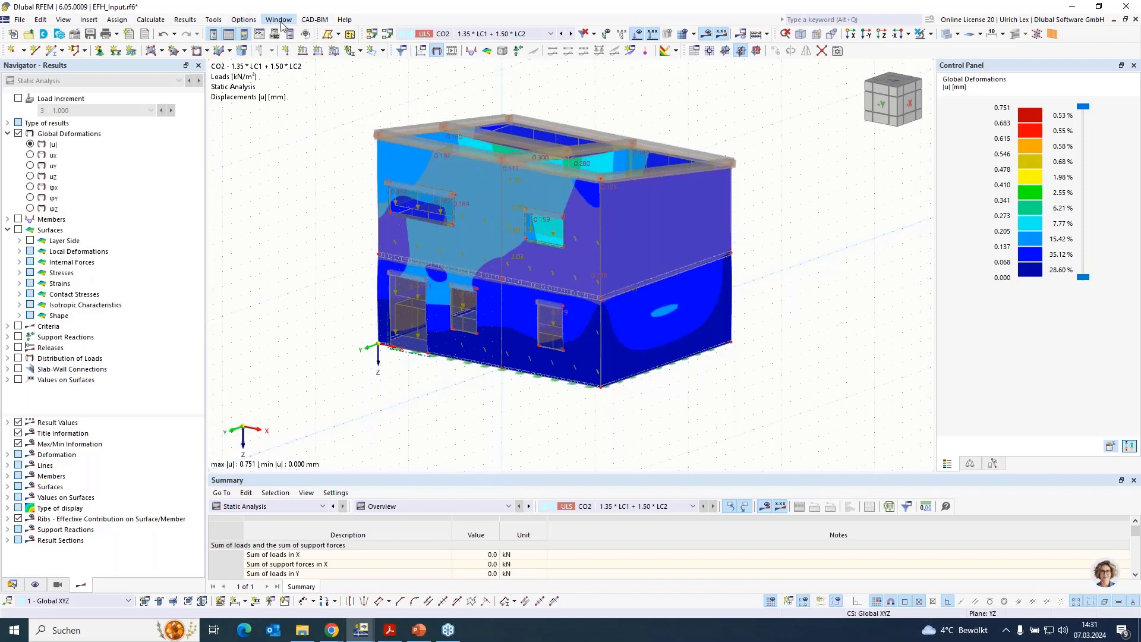
Step: Switch to the open model 02_Querwand_Start.rf6
{"action": "left_click", "coordinate": [242, 22]}
{"action": "mouse_move", "coordinate": [283, 22]}
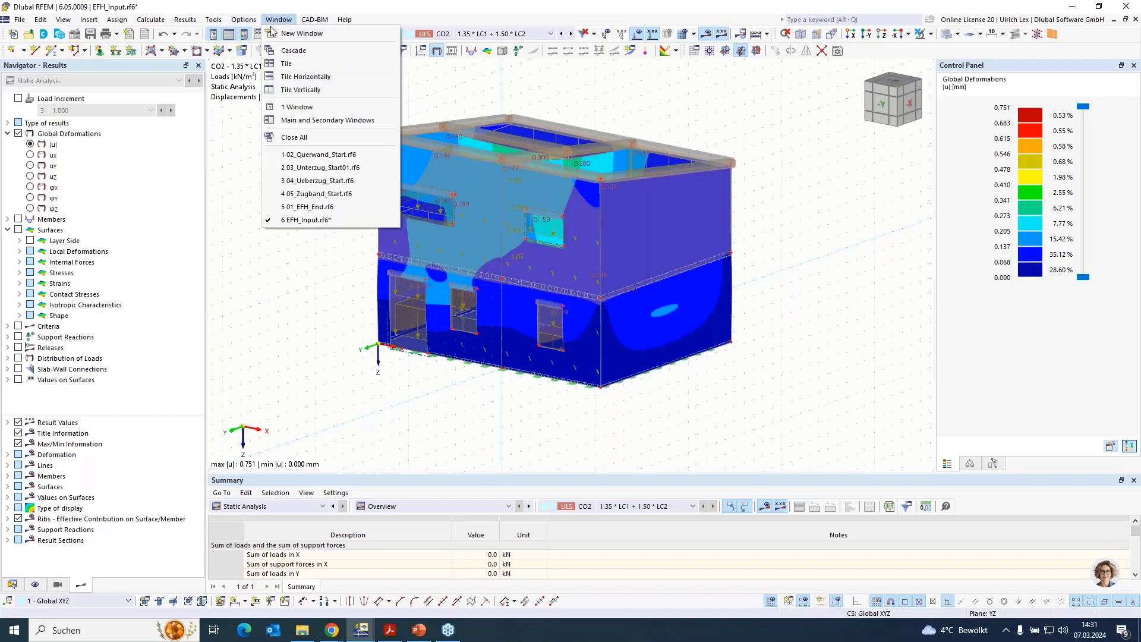
{"action": "left_click", "coordinate": [386, 157]}
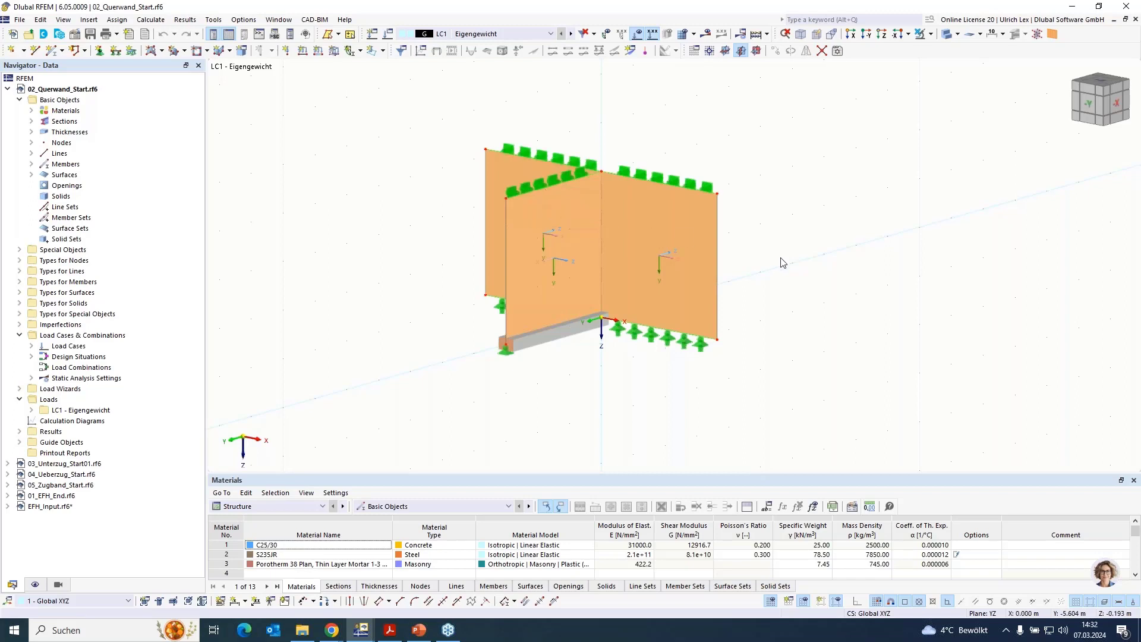
Step: Highlight the continuous wall and the adjoining transverse wall in turn to examine how the masonry surfaces are arranged
{"action": "left_click", "coordinate": [706, 232]}
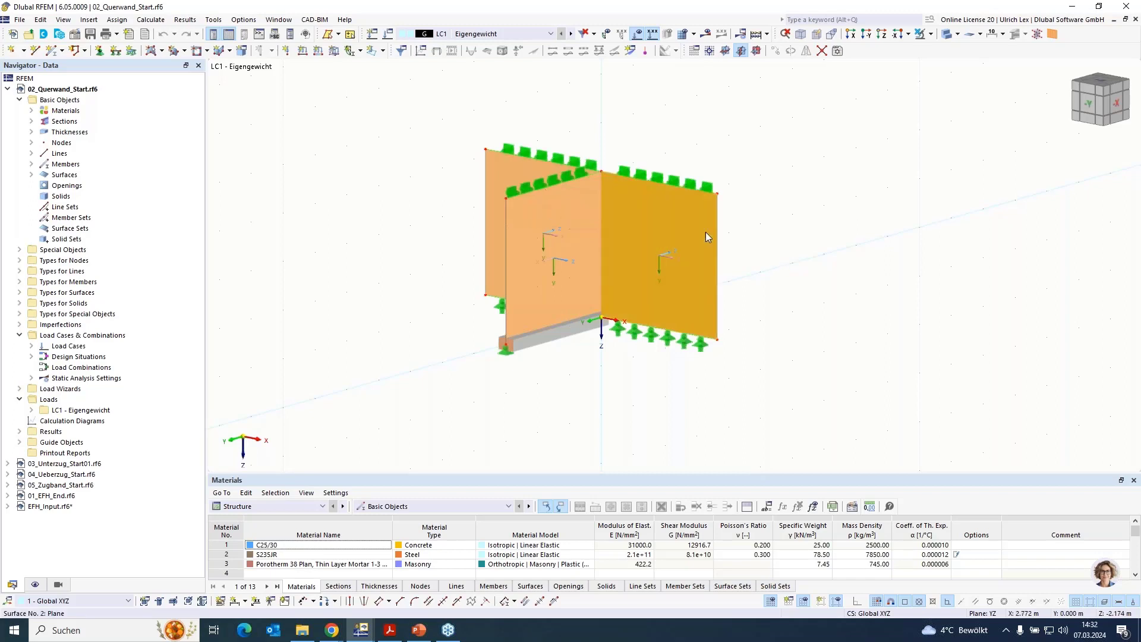
{"action": "left_click", "coordinate": [549, 237]}
{"action": "left_click", "coordinate": [775, 186]}
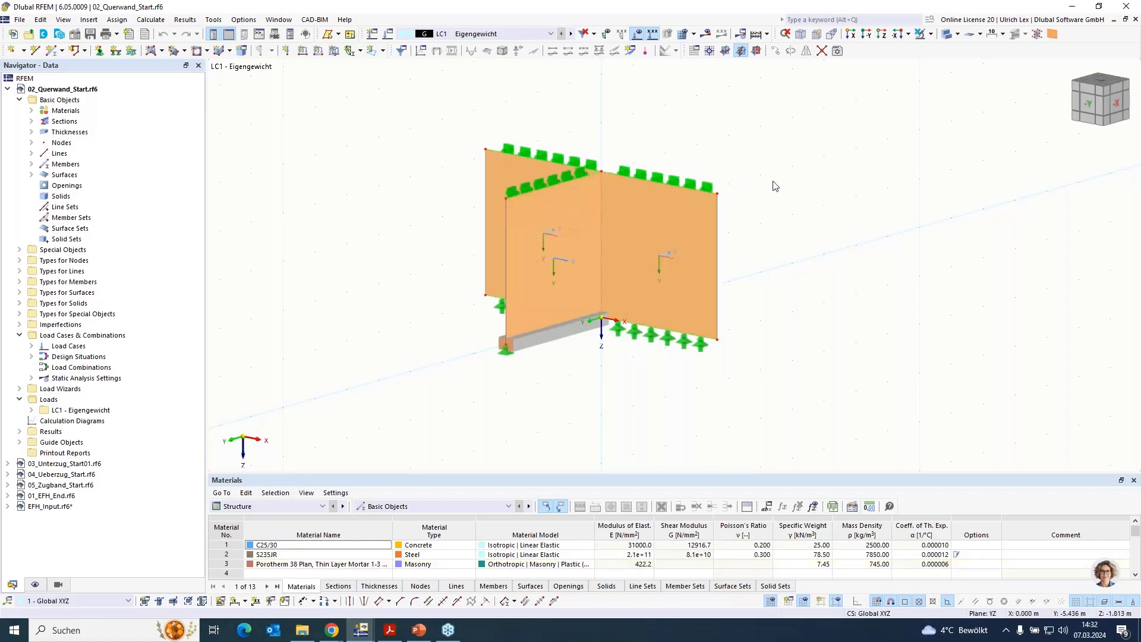
{"action": "left_click", "coordinate": [700, 206]}
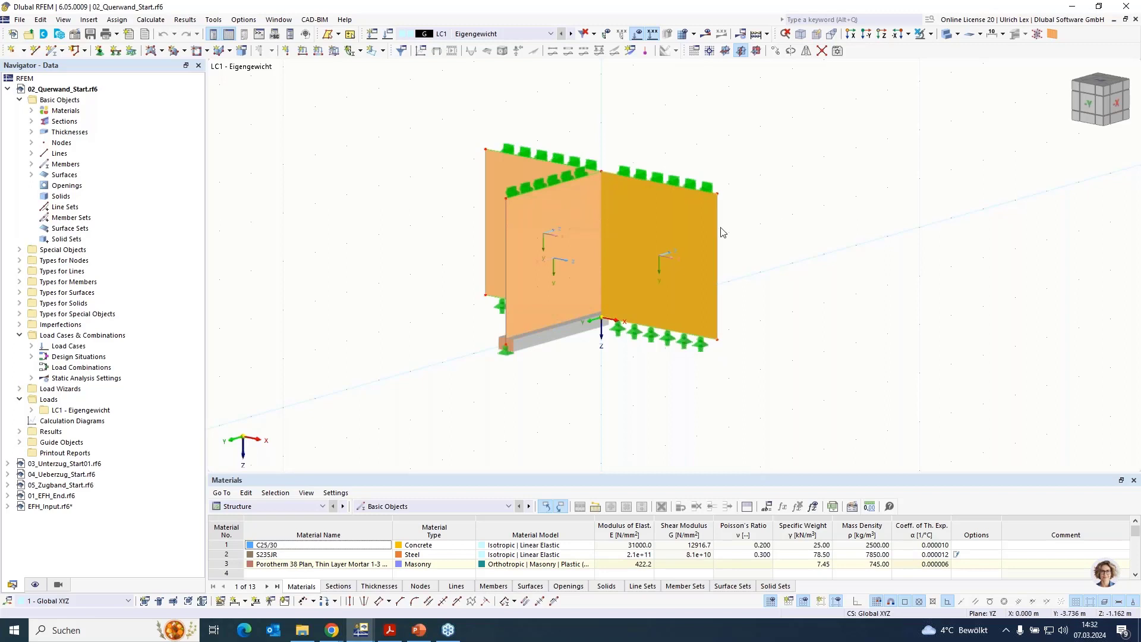
{"action": "left_click", "coordinate": [515, 240]}
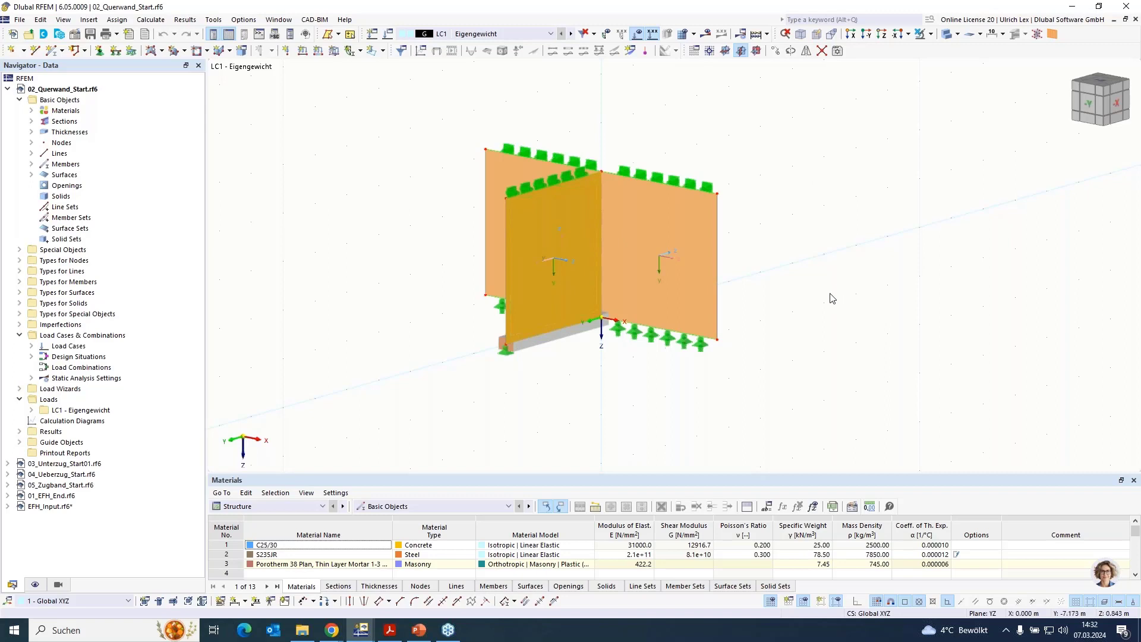
Step: Switch to the Mauerverbinder approval PDF in Acrobat, examine the wall connector's dimension drawing, and return to the RFEM model
{"action": "left_click", "coordinate": [821, 245]}
{"action": "middle_click_drag", "start_coordinate": [818, 241], "coordinate": [767, 288], "text": "ctrl"}
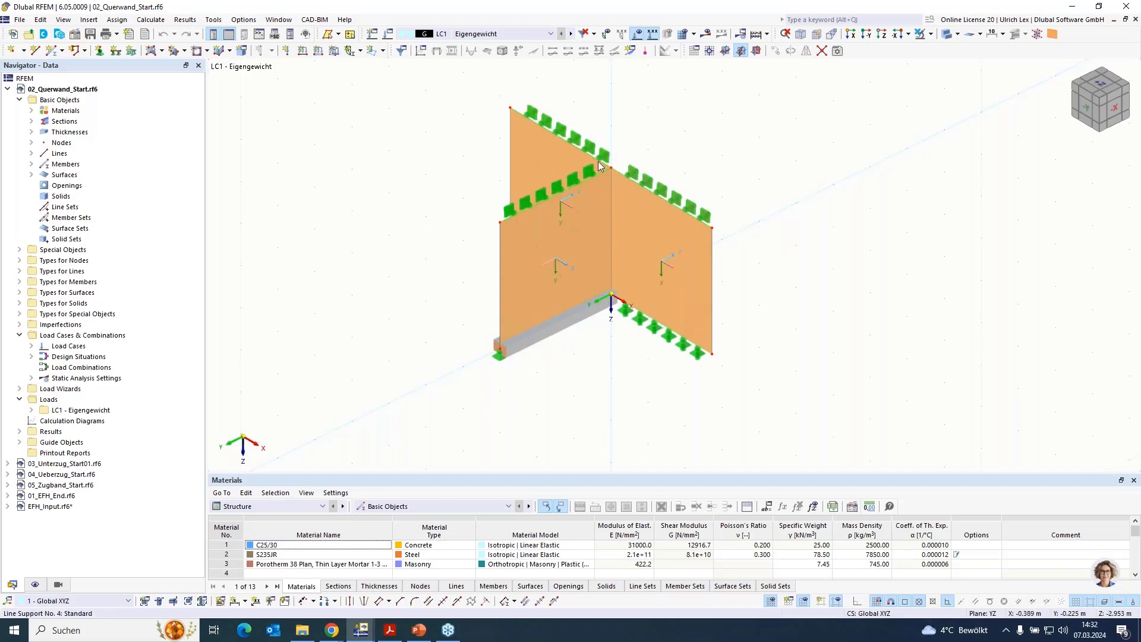
{"action": "mouse_move", "coordinate": [621, 186]}
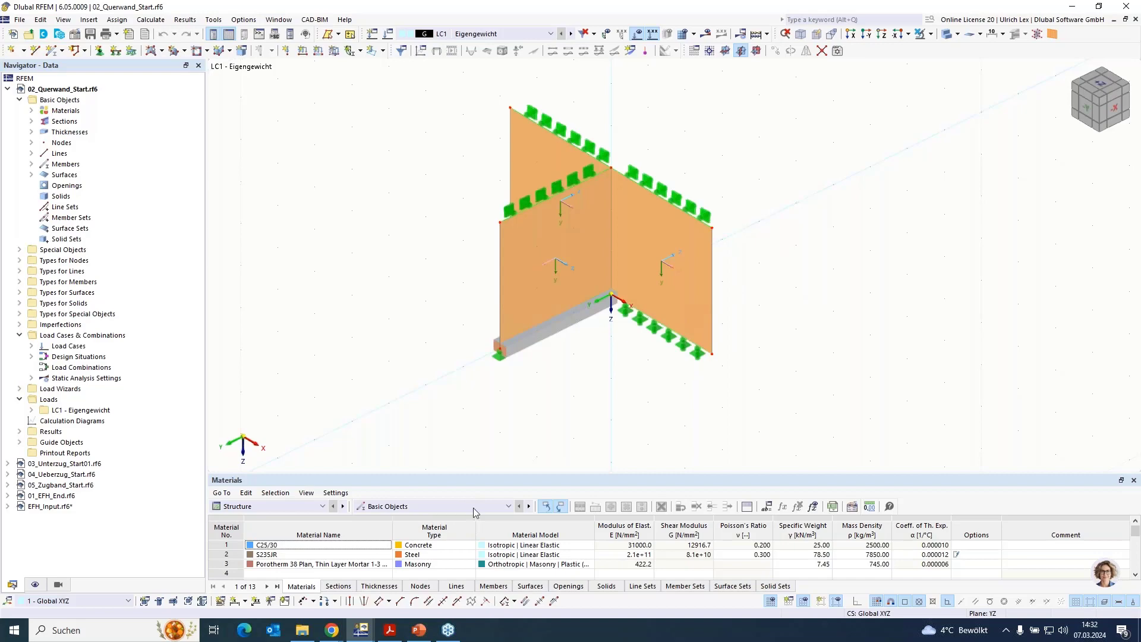
{"action": "left_click", "coordinate": [390, 630]}
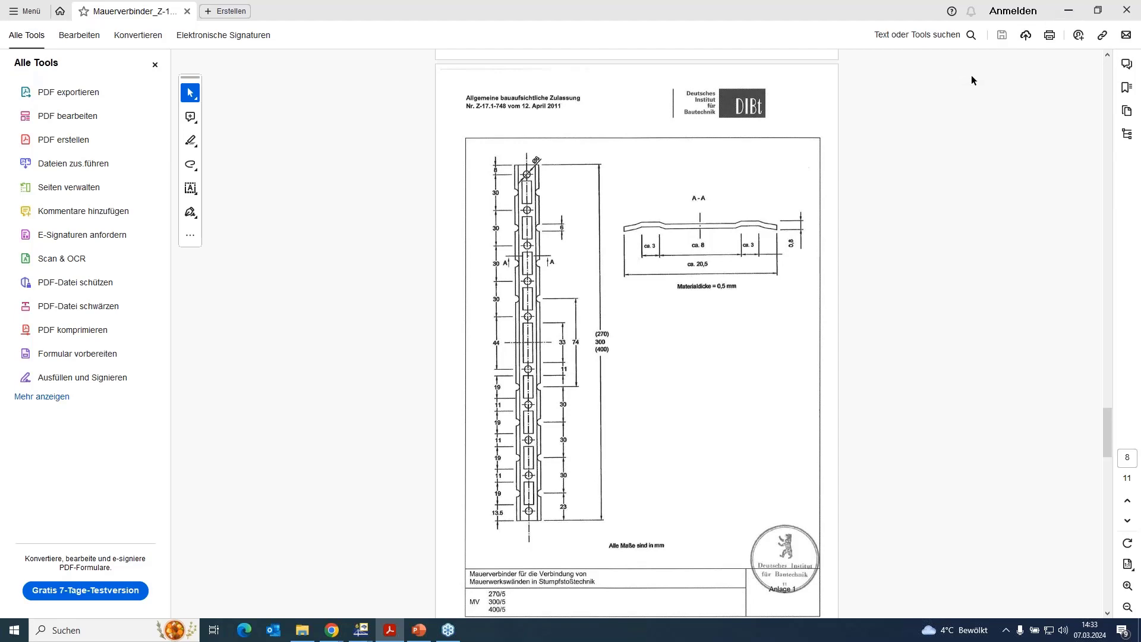
{"action": "left_click", "coordinate": [1068, 11]}
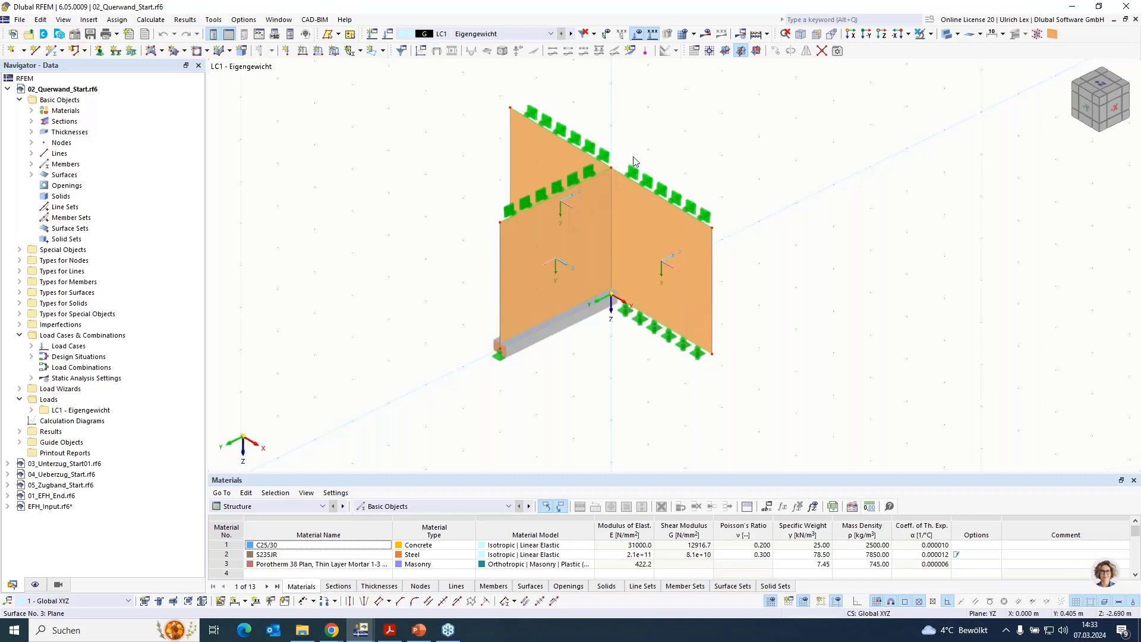
Step: Look up Table 2 on the permissible tensile forces per wall connector in the approval PDF, and return to the RFEM model
{"action": "scroll", "coordinate": [654, 145], "scroll_direction": "up", "scroll_amount": 1}
{"action": "middle_click_drag", "start_coordinate": [791, 405], "coordinate": [785, 366], "text": "ctrl"}
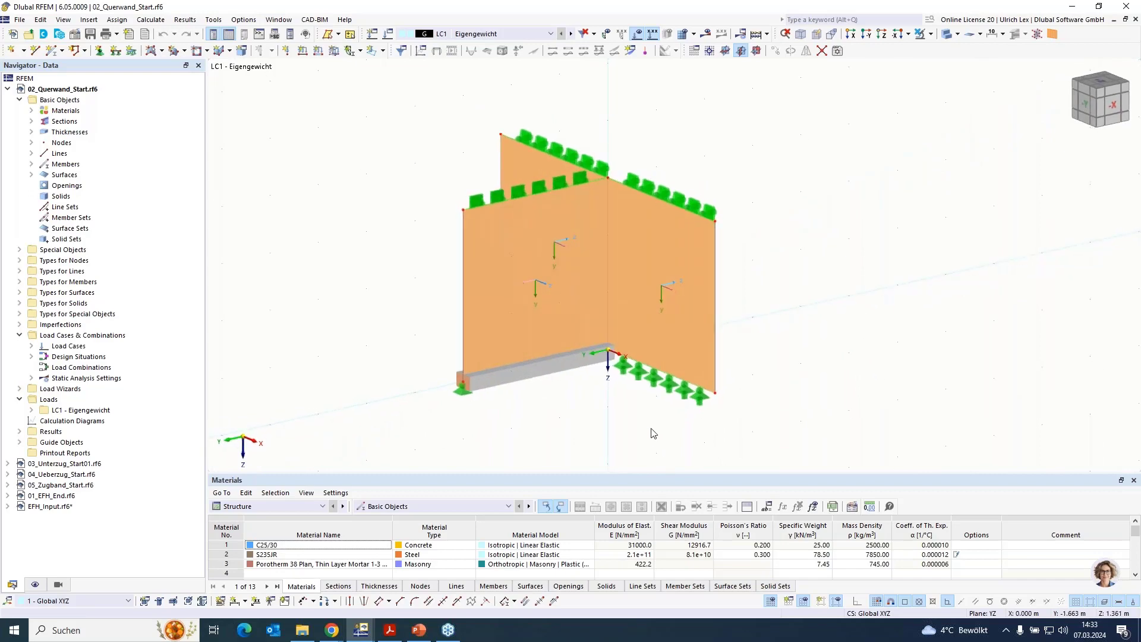
{"action": "left_click", "coordinate": [394, 630]}
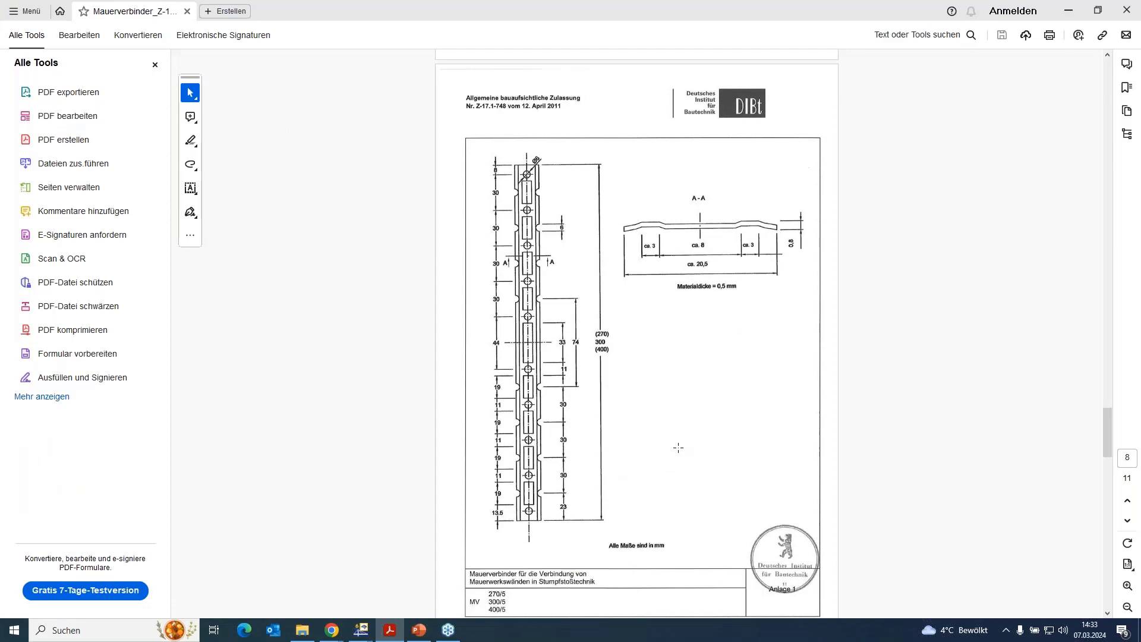
{"action": "scroll", "coordinate": [678, 448], "scroll_direction": "up", "scroll_amount": 10}
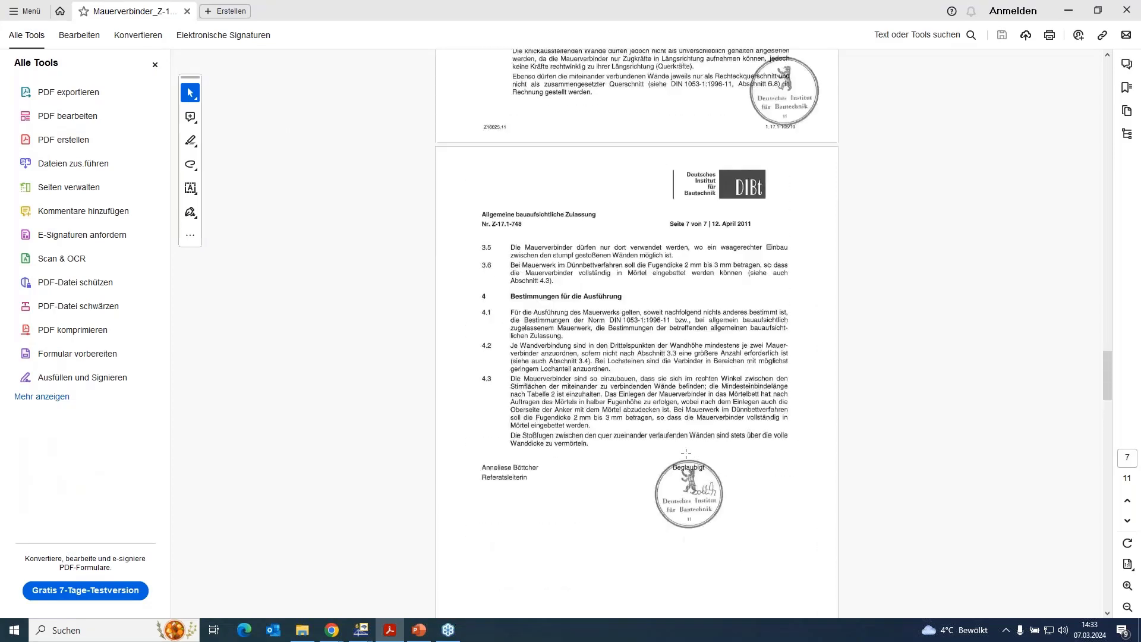
{"action": "scroll", "coordinate": [686, 454], "scroll_direction": "up", "scroll_amount": 8}
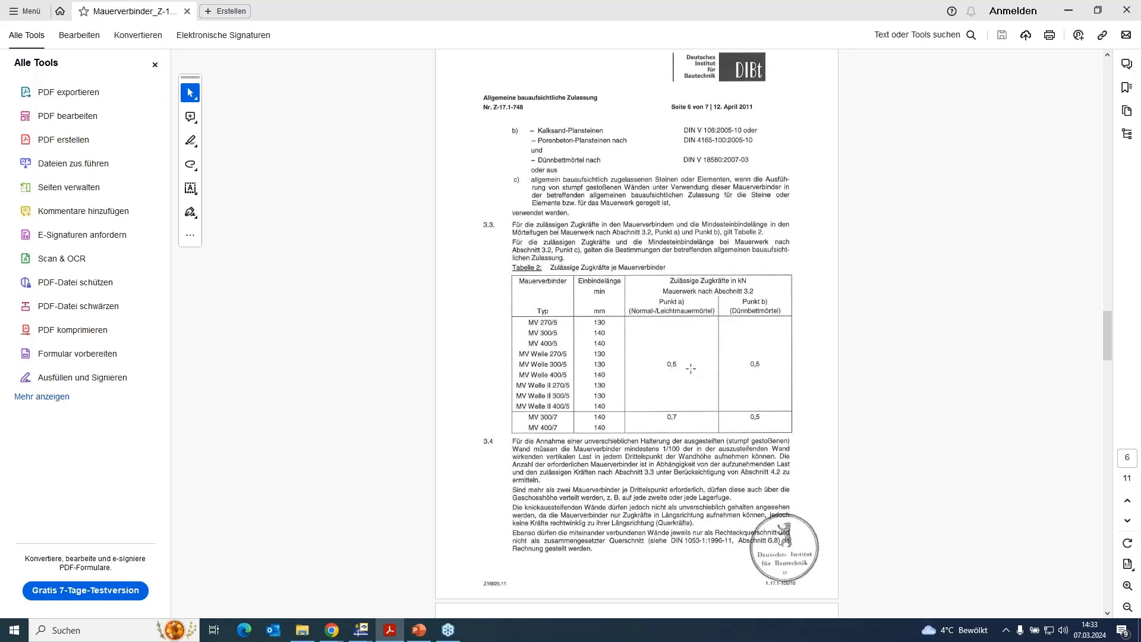
{"action": "left_click", "coordinate": [1068, 11]}
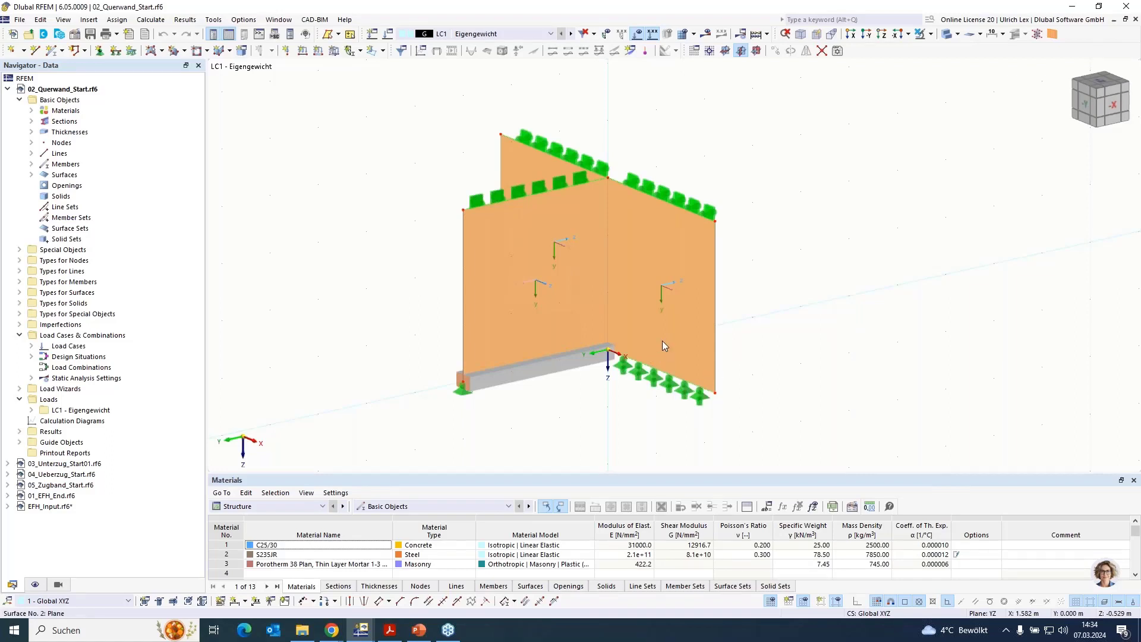
Step: Open line release 1 for editing and review the partial activity settings in uy of its line release type
{"action": "mouse_move", "coordinate": [664, 345]}
{"action": "middle_click_drag", "start_coordinate": [872, 315], "coordinate": [823, 301]}
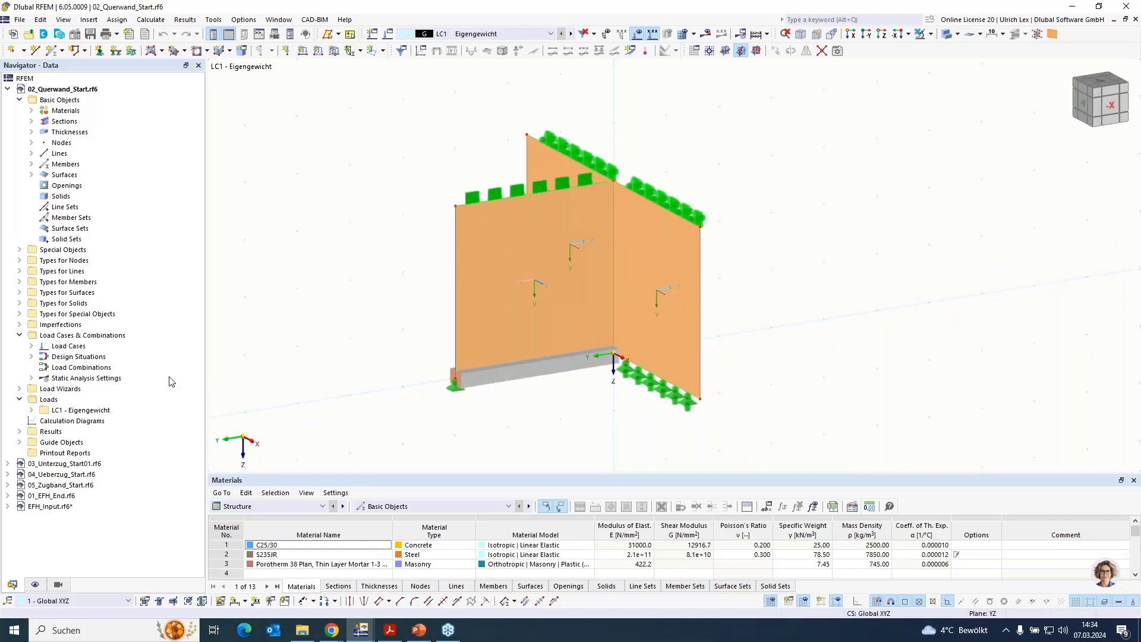
{"action": "left_click", "coordinate": [19, 249]}
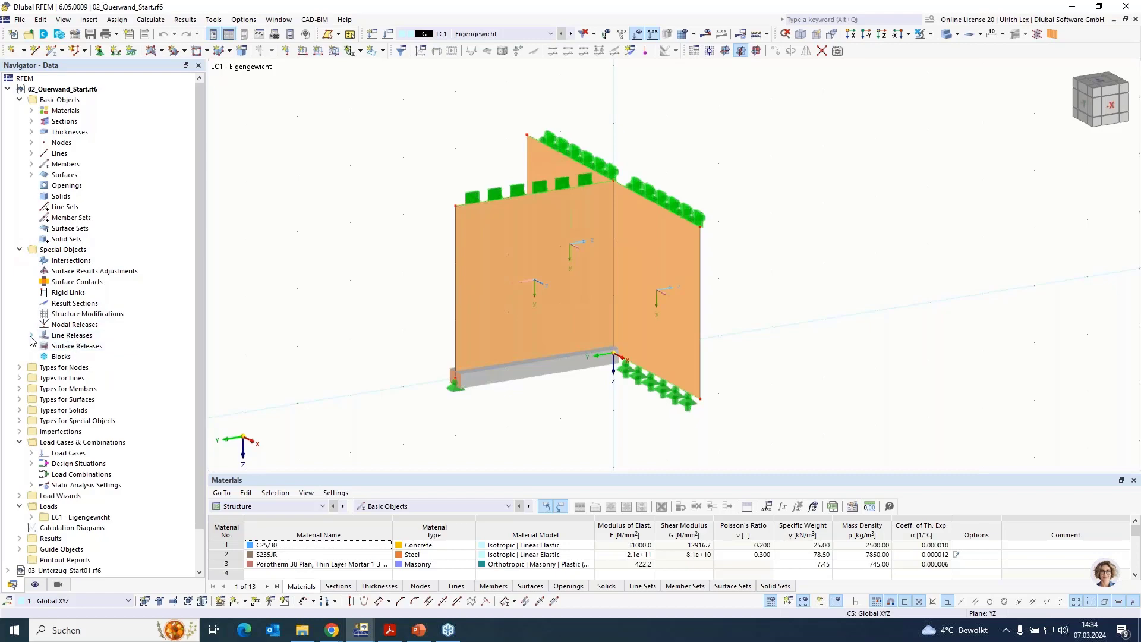
{"action": "double_click", "coordinate": [72, 337]}
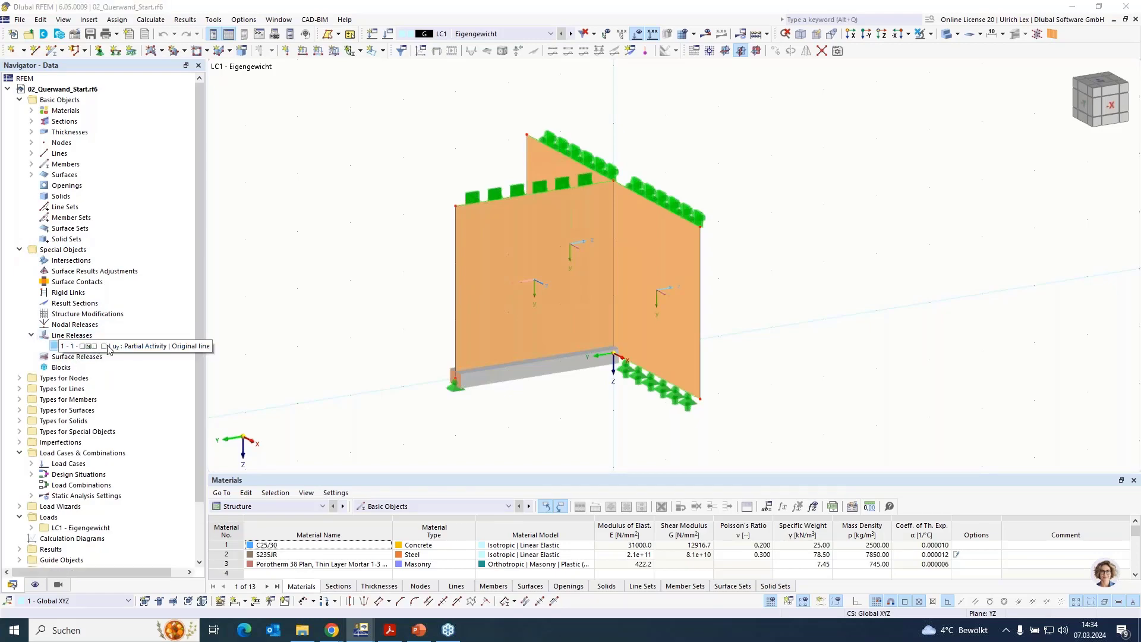
{"action": "double_click", "coordinate": [108, 347]}
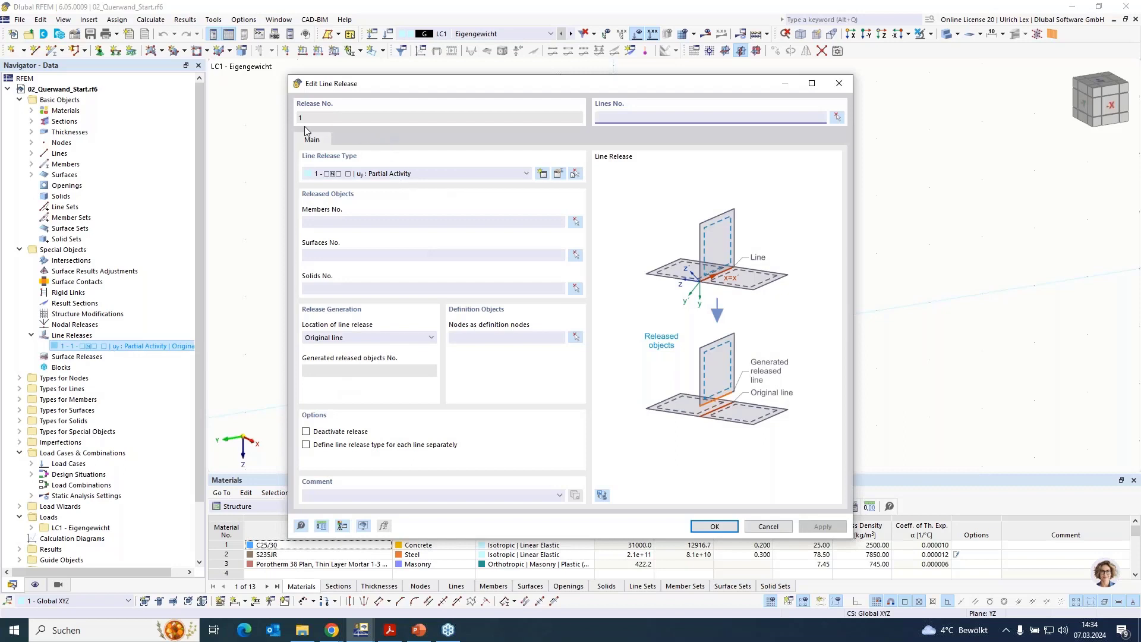
{"action": "left_click", "coordinate": [559, 176]}
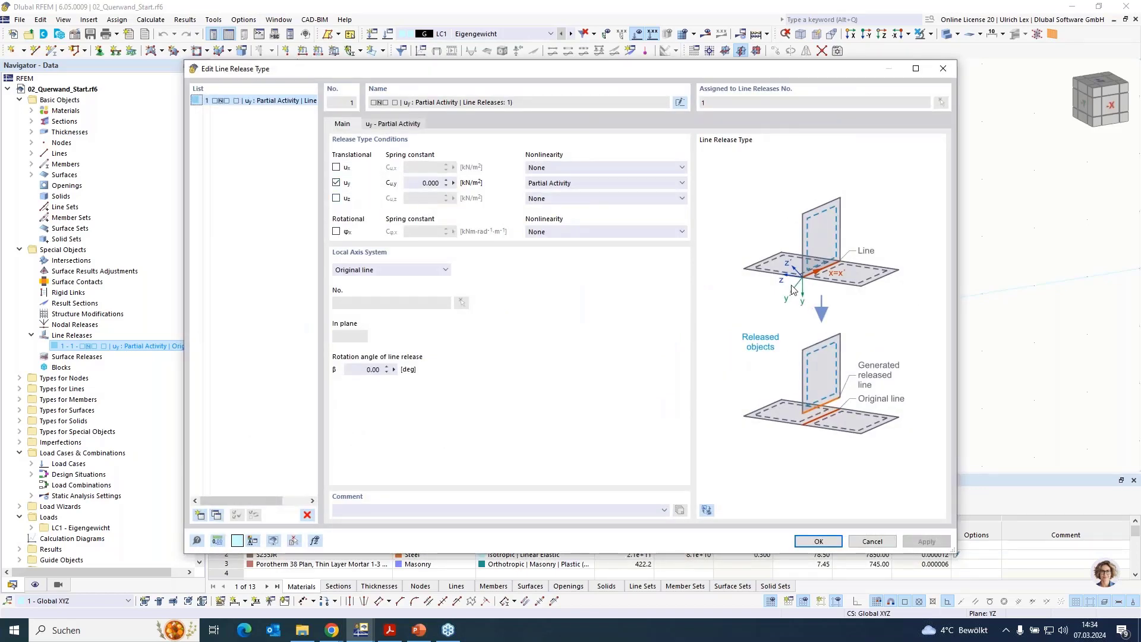
{"action": "left_click", "coordinate": [412, 125]}
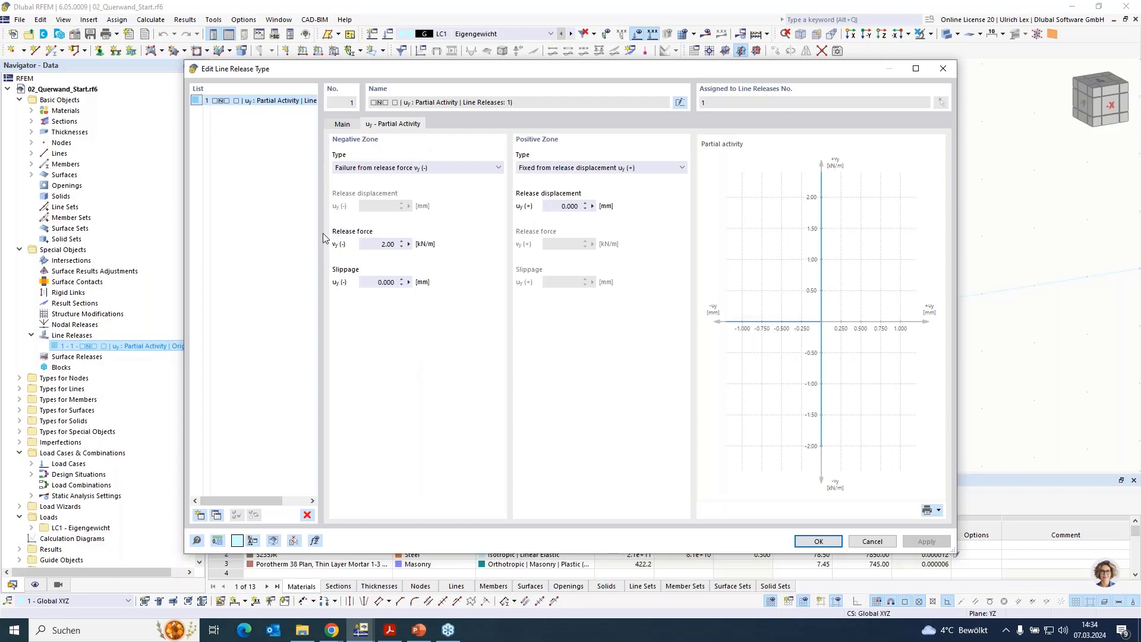
{"action": "double_click", "coordinate": [383, 245]}
{"action": "left_click", "coordinate": [835, 539]}
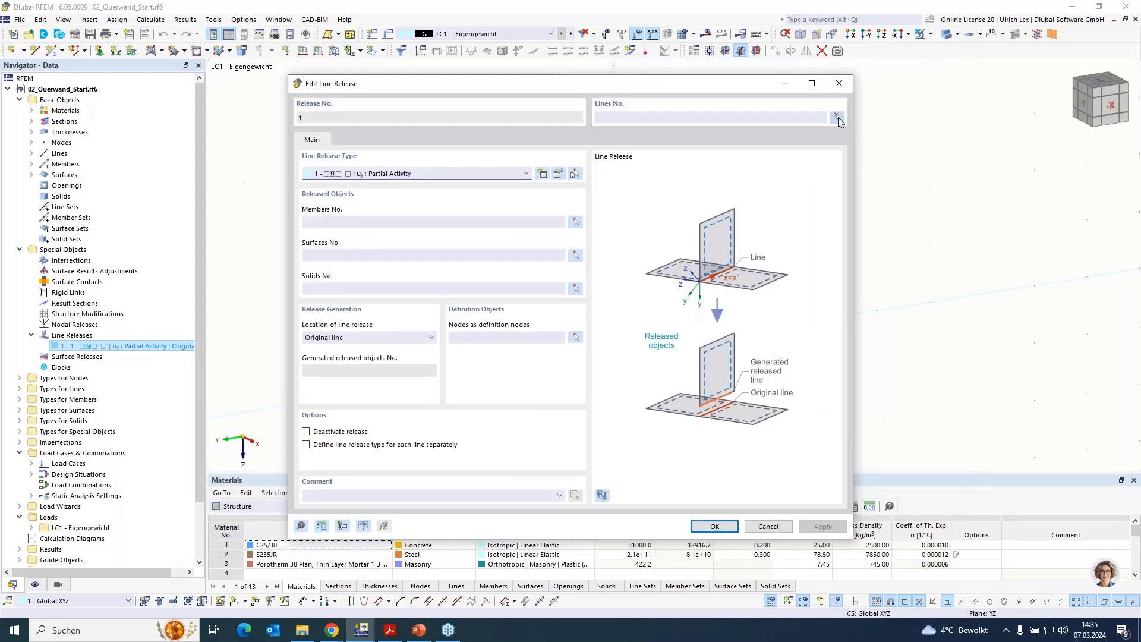
Step: Assign line release 1 to the vertical line at the wall junction, with continuous-wall surfaces 1 and 2 as released objects
{"action": "left_click", "coordinate": [837, 117]}
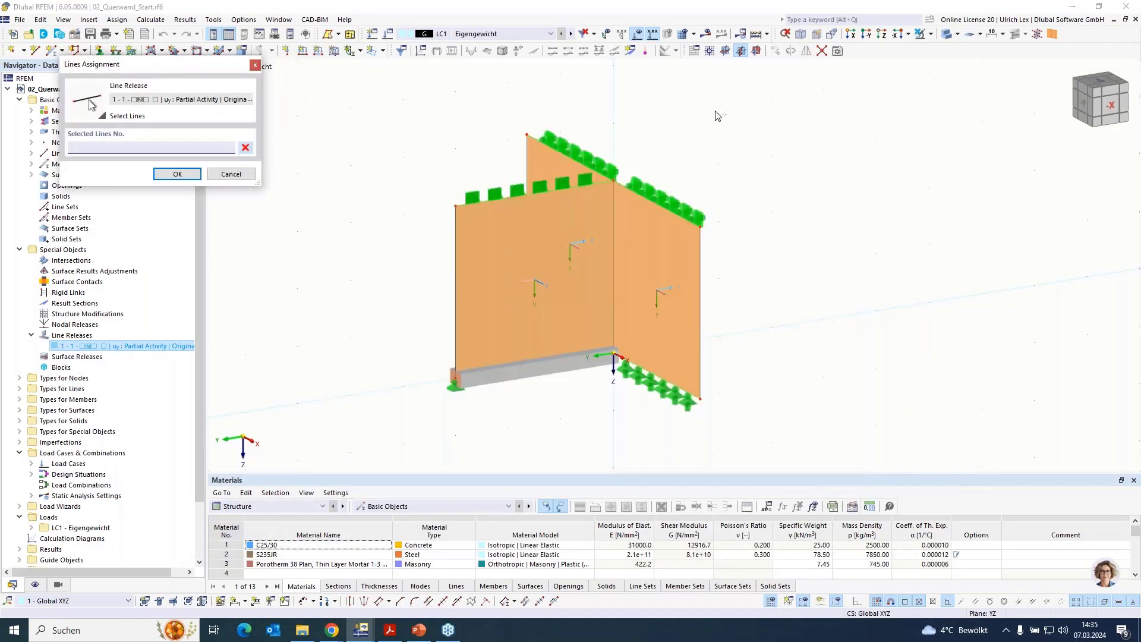
{"action": "left_click", "coordinate": [614, 208]}
{"action": "left_click", "coordinate": [183, 174]}
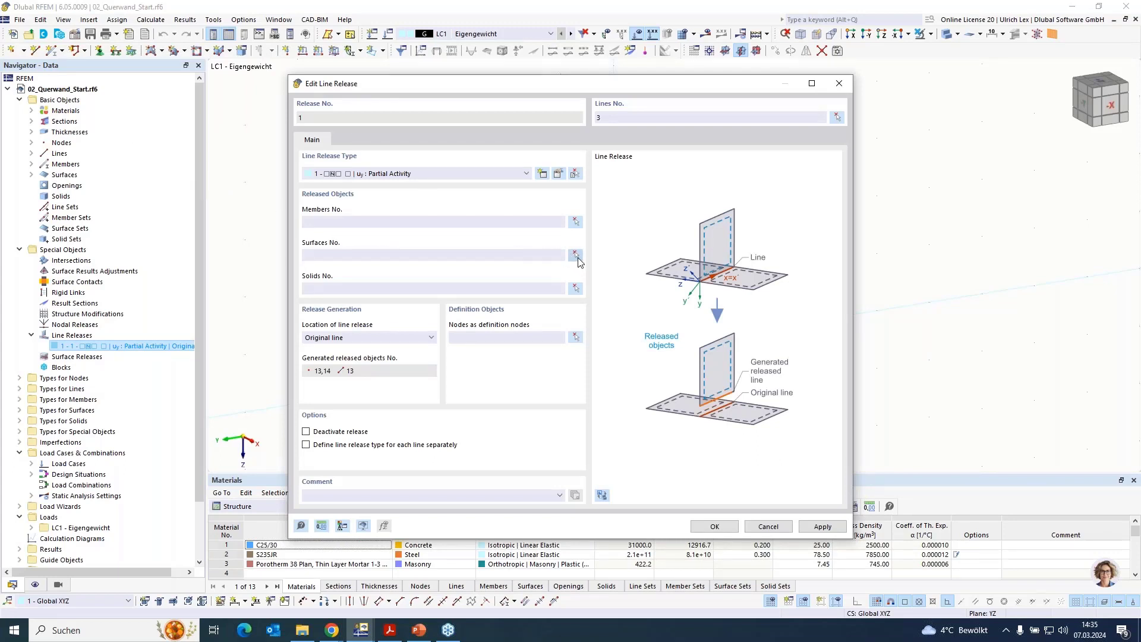
{"action": "left_click", "coordinate": [578, 258]}
{"action": "left_click", "coordinate": [549, 182]}
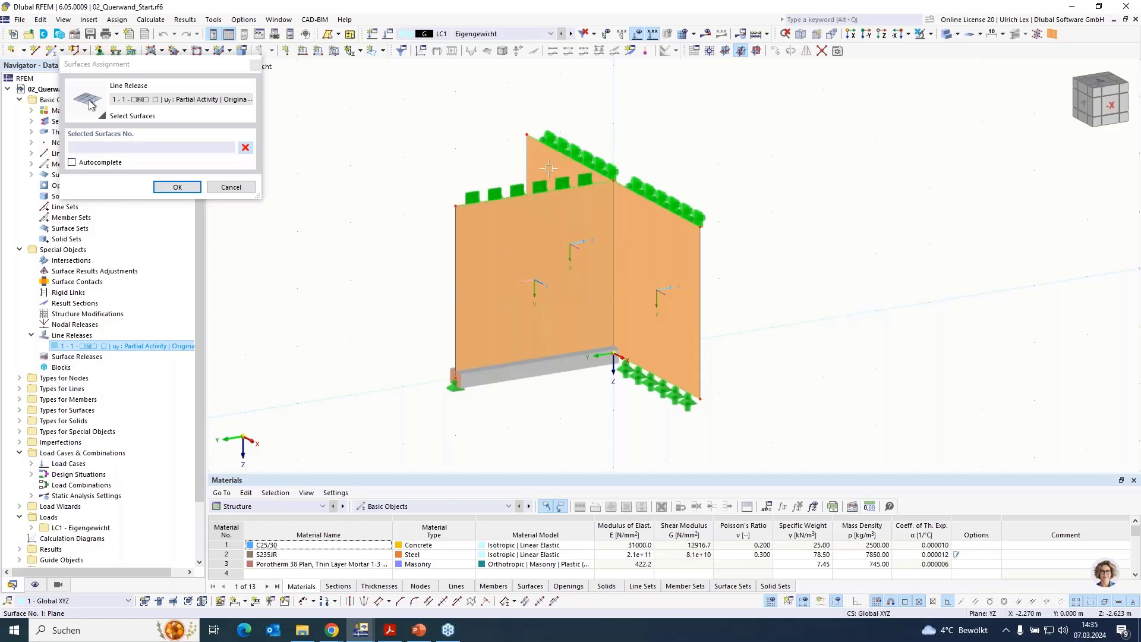
{"action": "left_click", "coordinate": [632, 205]}
{"action": "left_click", "coordinate": [173, 187]}
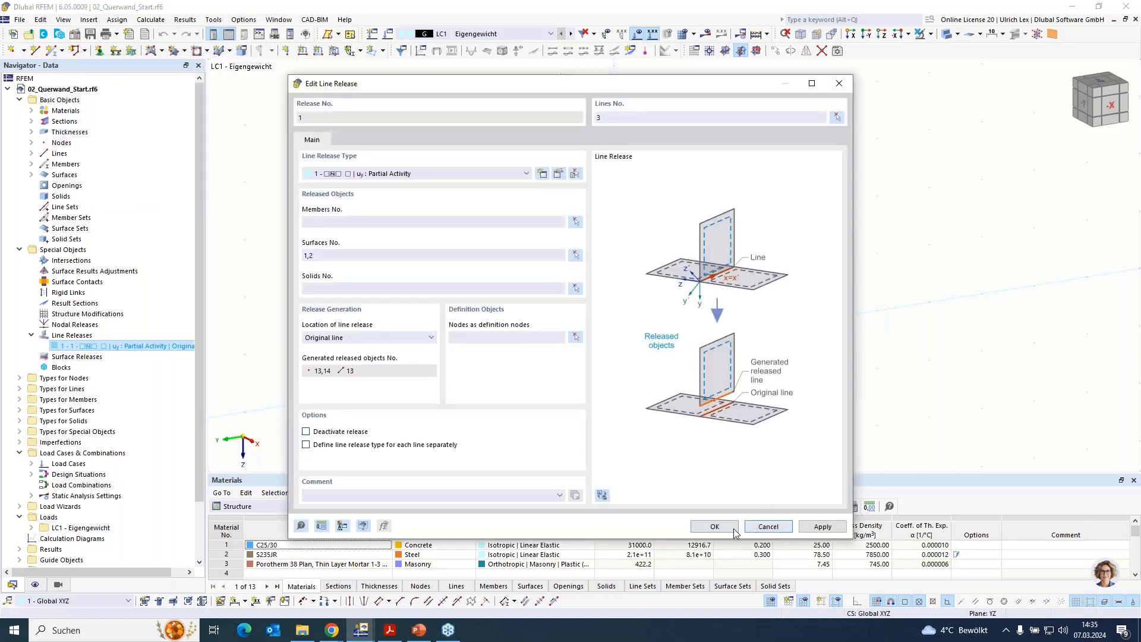
{"action": "left_click", "coordinate": [715, 527]}
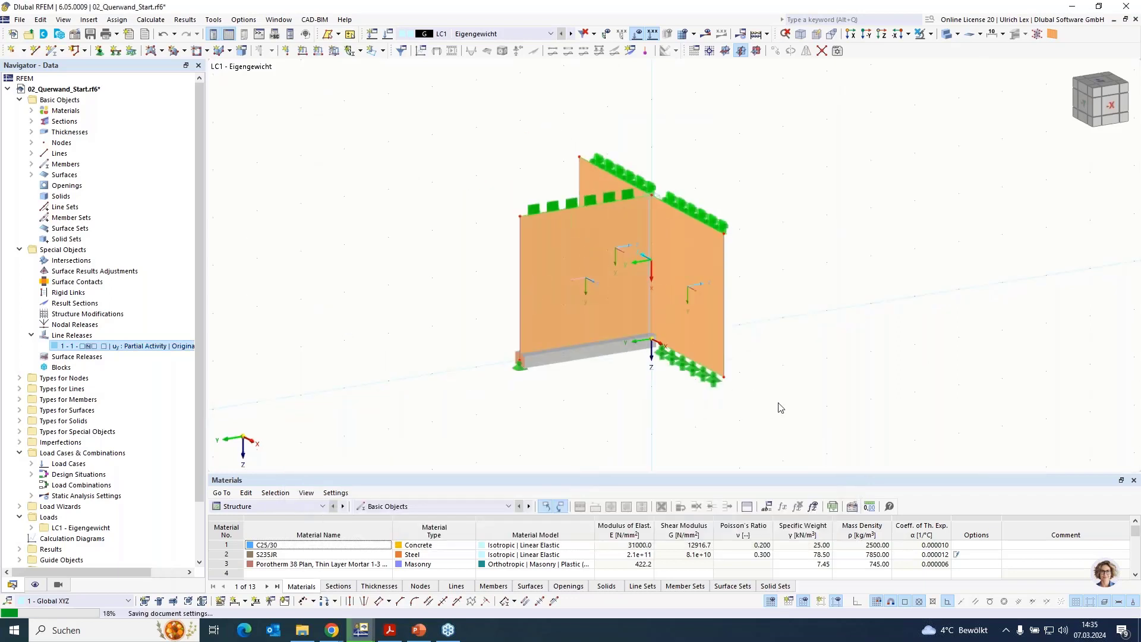
Step: Assign nodal support 1 (Gelenkig) to generated node 14 at the base of the wall junction
{"action": "scroll", "coordinate": [779, 404], "scroll_direction": "down", "scroll_amount": 1}
{"action": "mouse_move", "coordinate": [779, 405]}
{"action": "middle_mouse_down", "text": "ctrl"}
{"action": "mouse_move", "coordinate": [737, 406]}
{"action": "mouse_move", "coordinate": [771, 404]}
{"action": "middle_mouse_up", "text": "ctrl"}
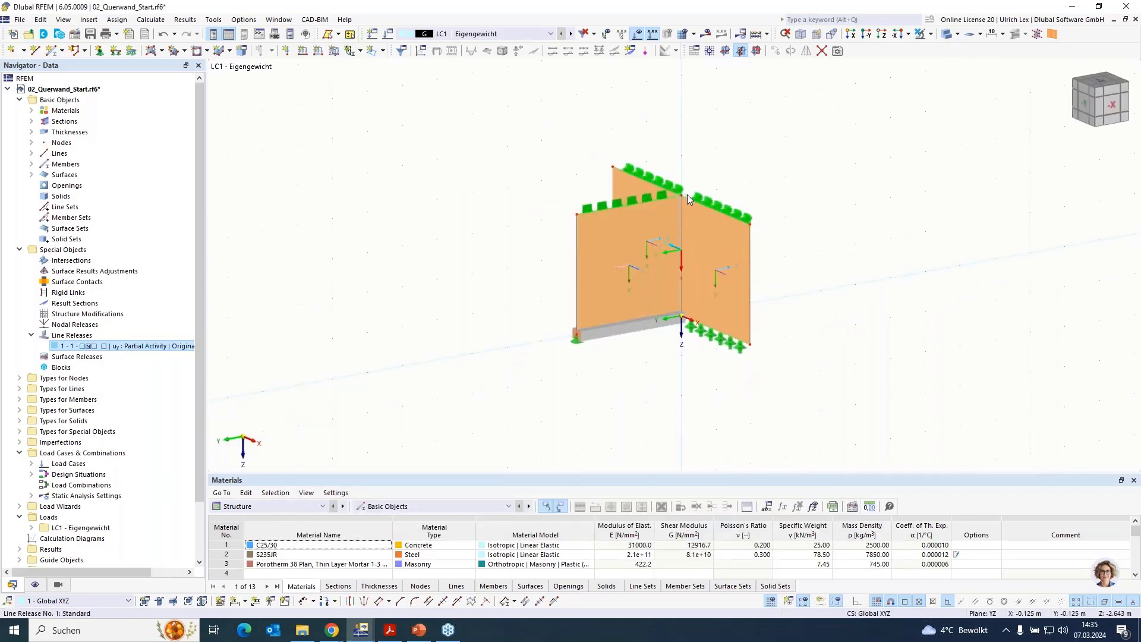
{"action": "scroll", "coordinate": [690, 324], "scroll_direction": "up", "scroll_amount": 2}
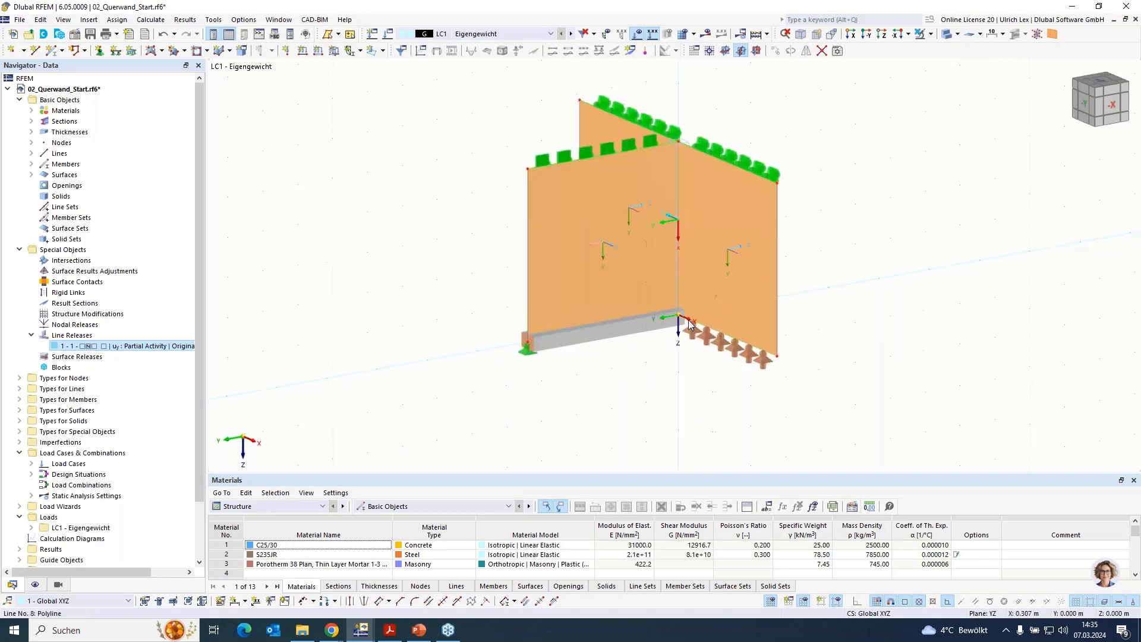
{"action": "scroll", "coordinate": [689, 324], "scroll_direction": "up", "scroll_amount": 2}
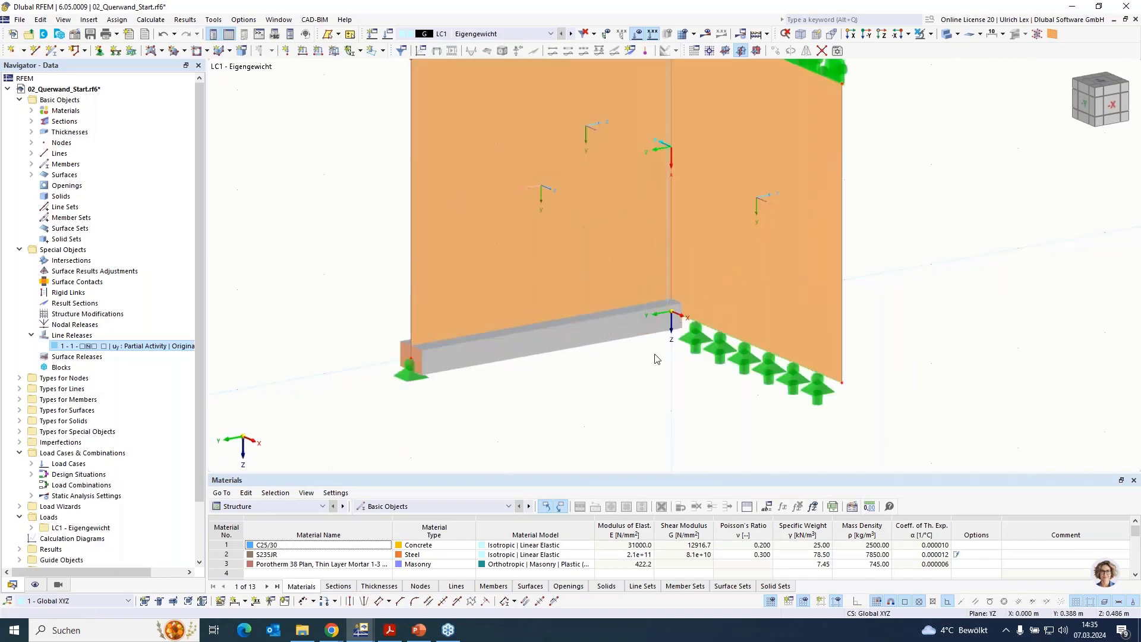
{"action": "scroll", "coordinate": [675, 387], "scroll_direction": "down", "scroll_amount": 2}
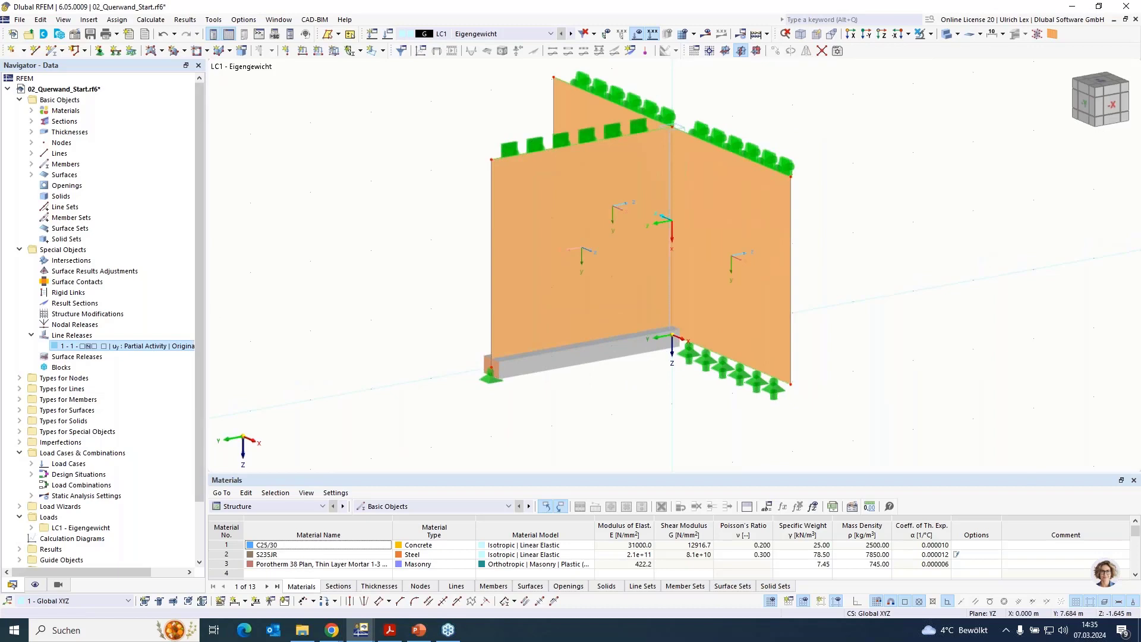
{"action": "left_click", "coordinate": [32, 142]}
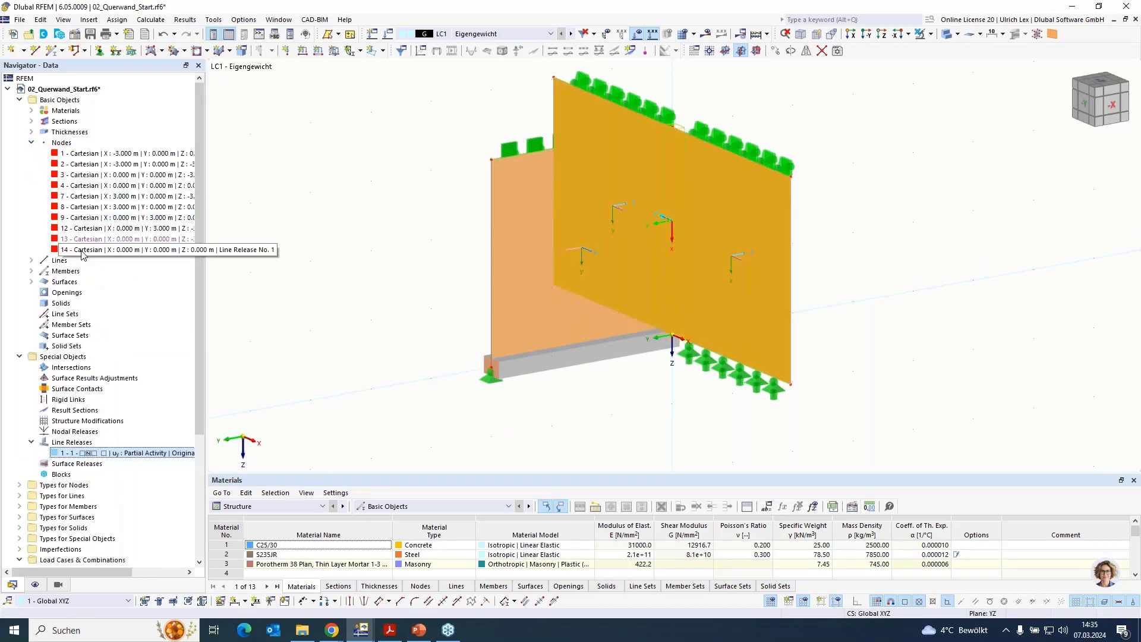
{"action": "left_click", "coordinate": [83, 251]}
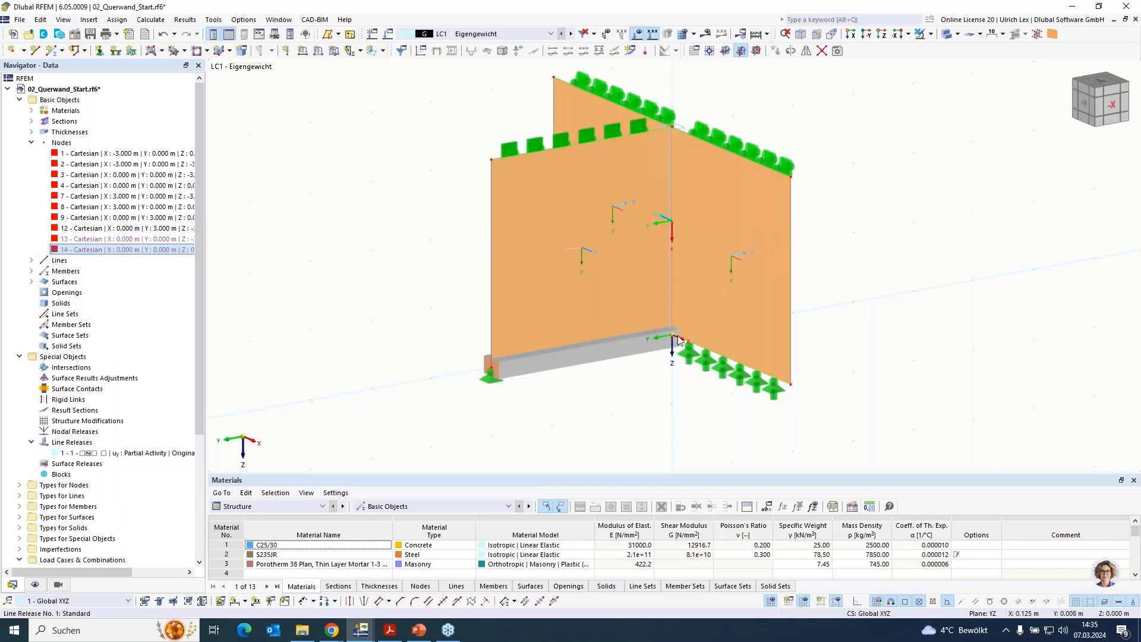
{"action": "double_click", "coordinate": [88, 251]}
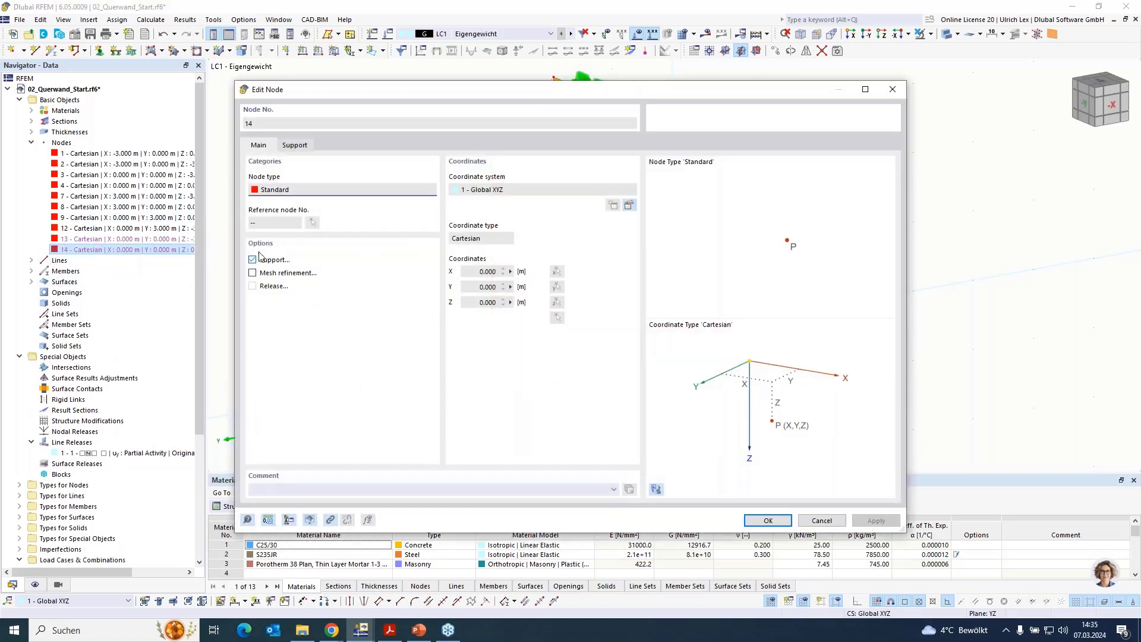
{"action": "left_click", "coordinate": [297, 149]}
{"action": "left_click", "coordinate": [281, 190]}
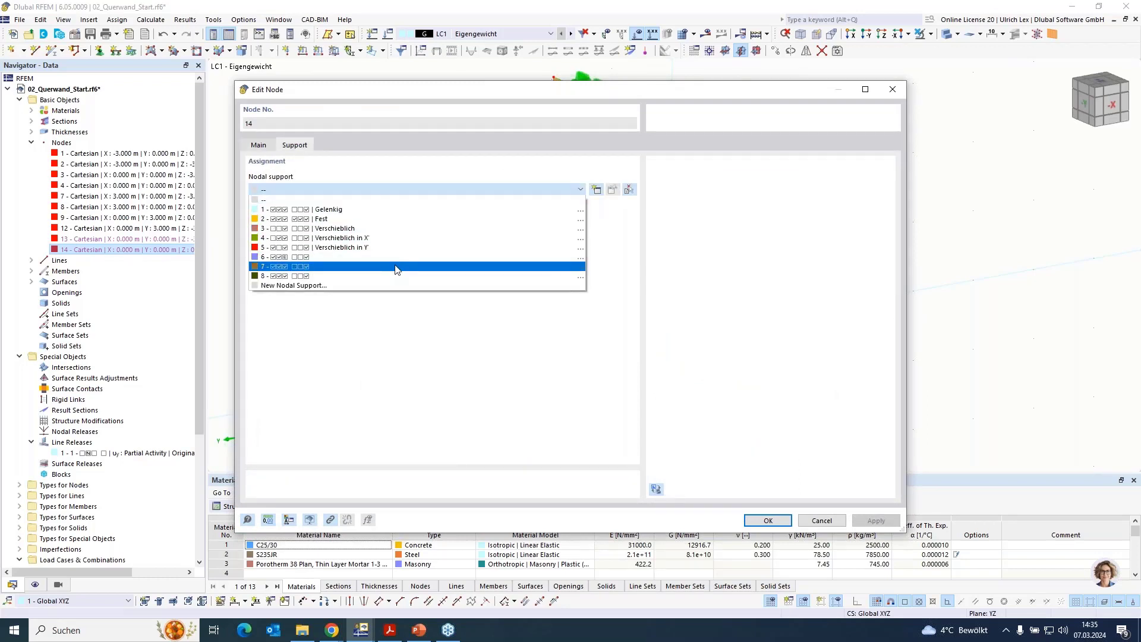
{"action": "left_click", "coordinate": [406, 209]}
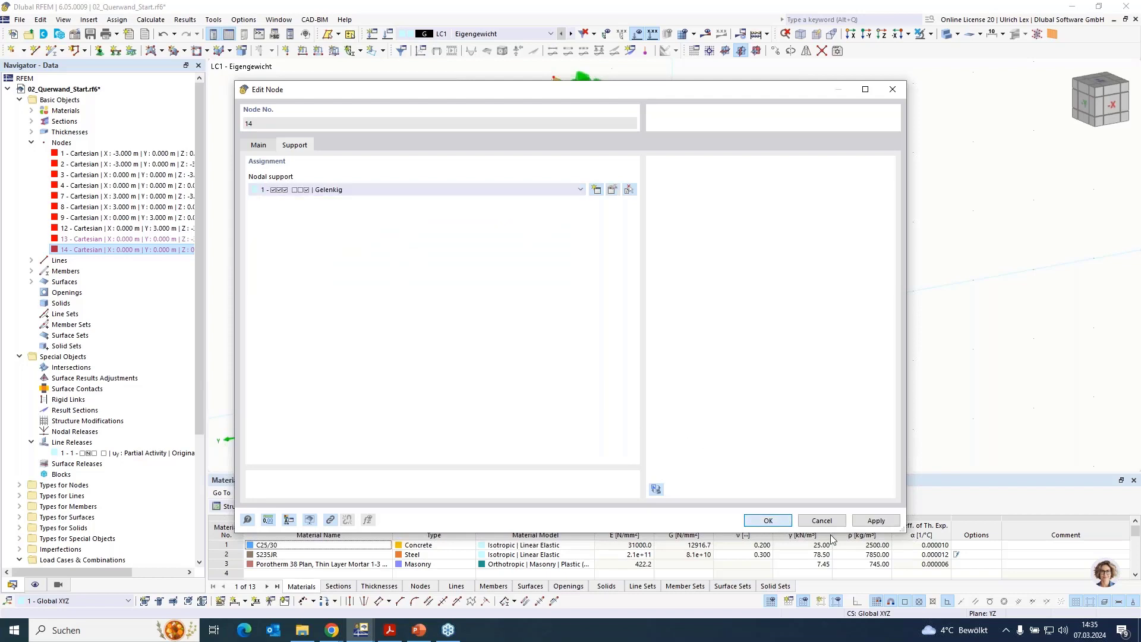
{"action": "left_click", "coordinate": [771, 521]}
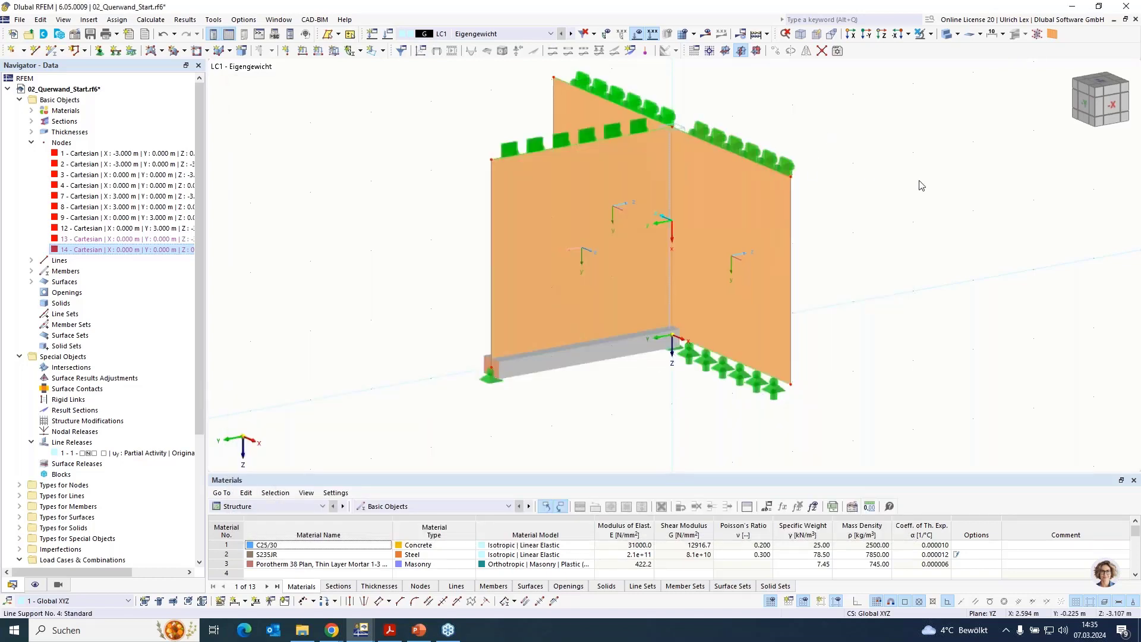
Step: Apply a uniform 5 kN/m line load in global Y on true length to the transverse wall's top edge in LC1
{"action": "scroll", "coordinate": [651, 367], "scroll_direction": "down", "scroll_amount": 1}
{"action": "scroll", "coordinate": [838, 185], "scroll_direction": "up", "scroll_amount": 1}
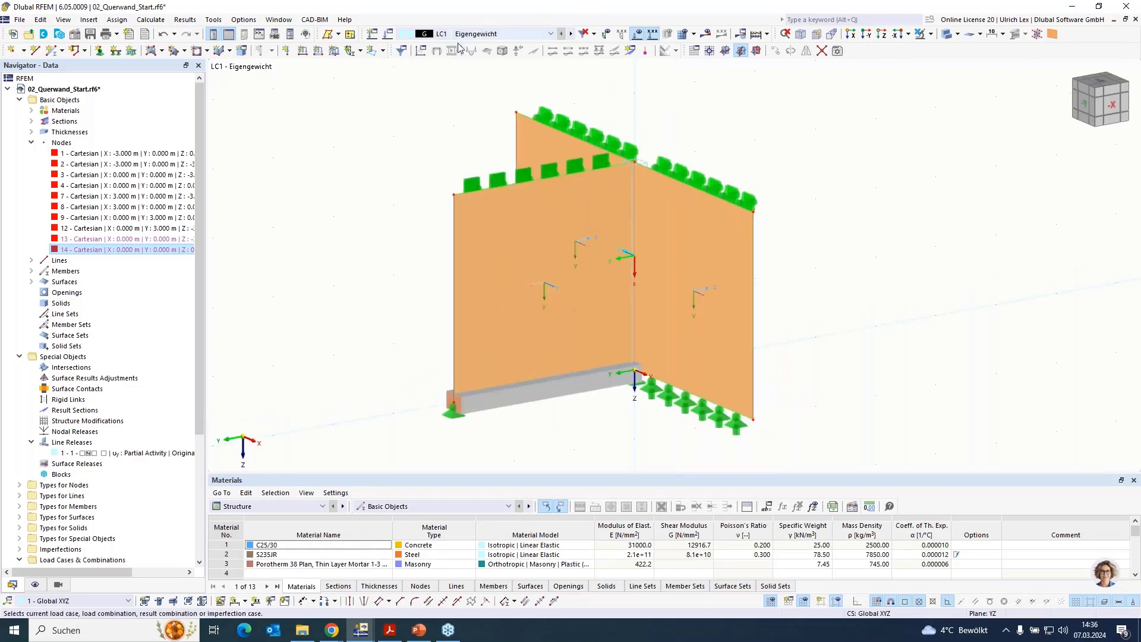
{"action": "left_click", "coordinate": [304, 51]}
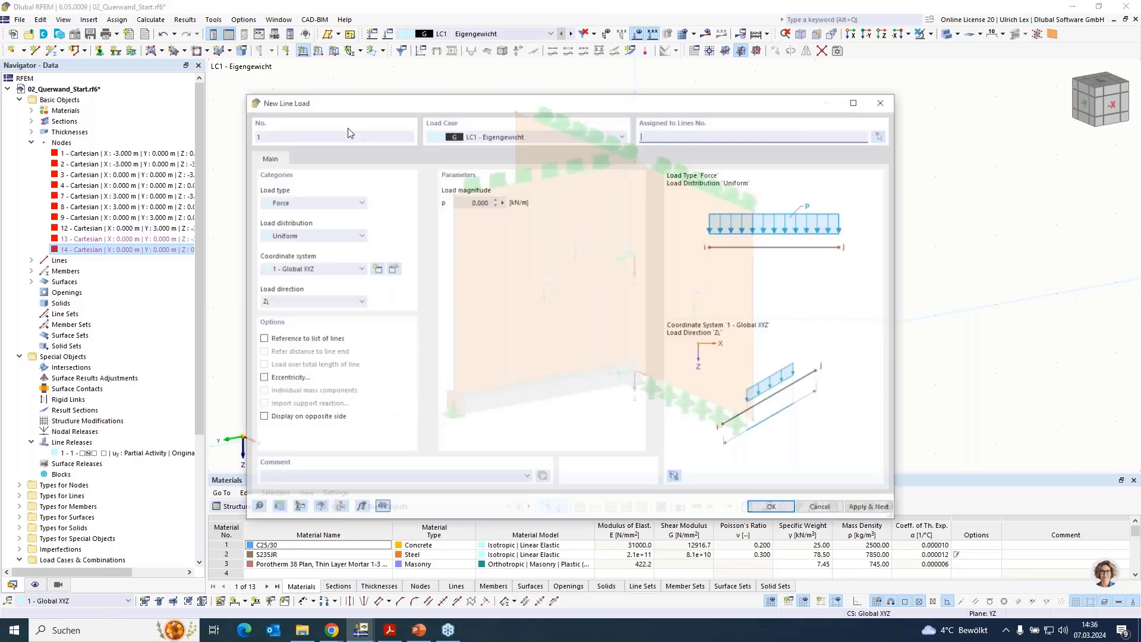
{"action": "left_click", "coordinate": [444, 201]}
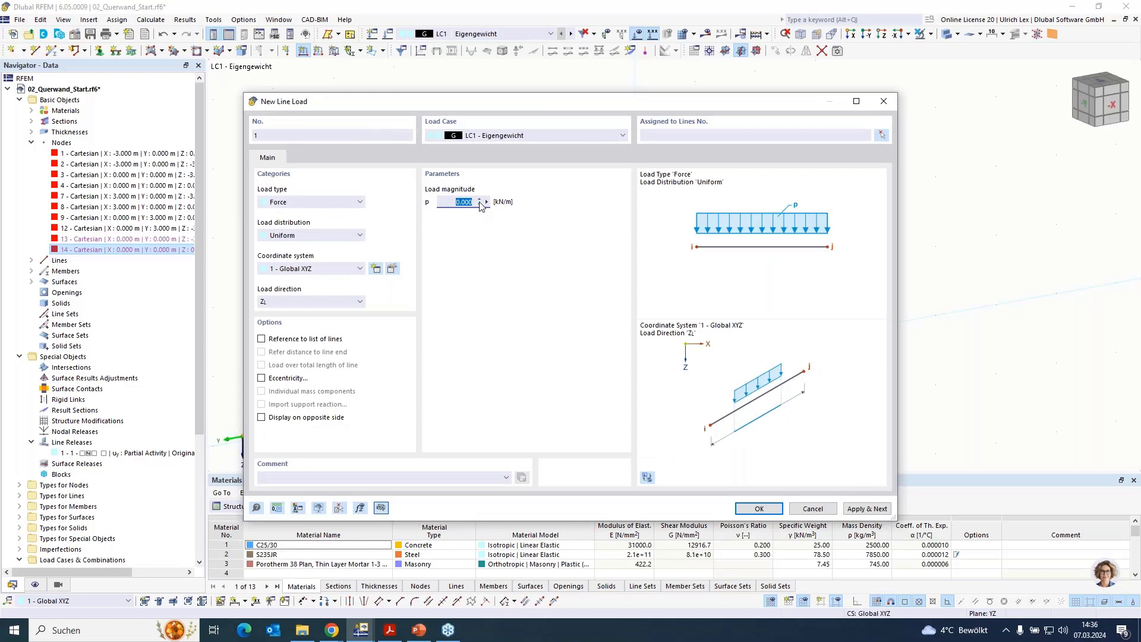
{"action": "type", "text": "5"}
{"action": "left_click", "coordinate": [308, 302]}
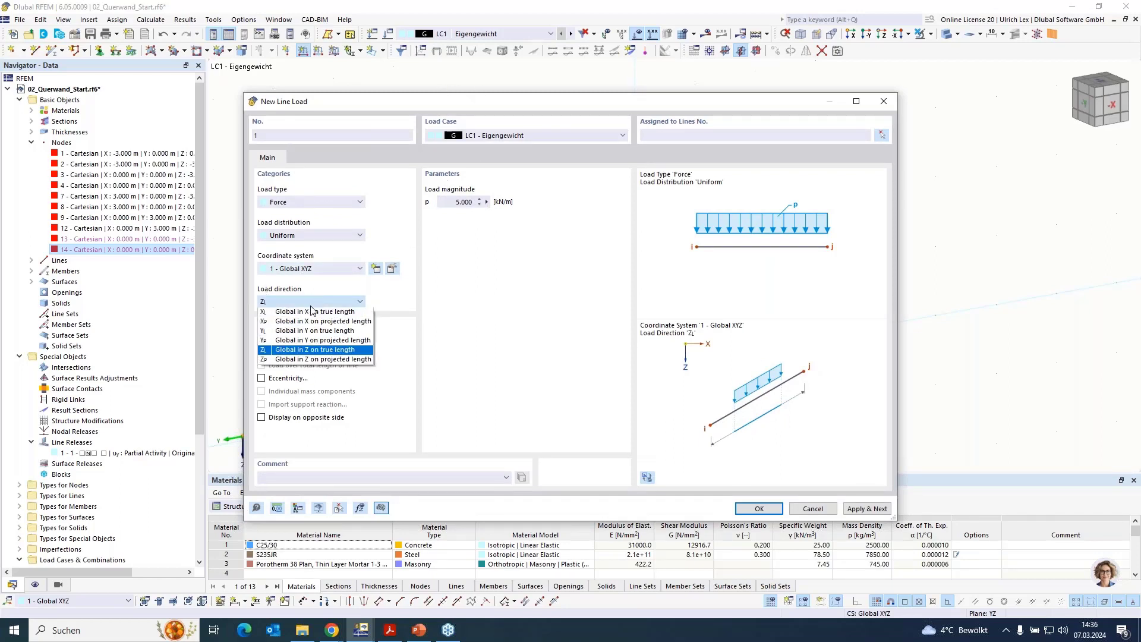
{"action": "left_click", "coordinate": [312, 333]}
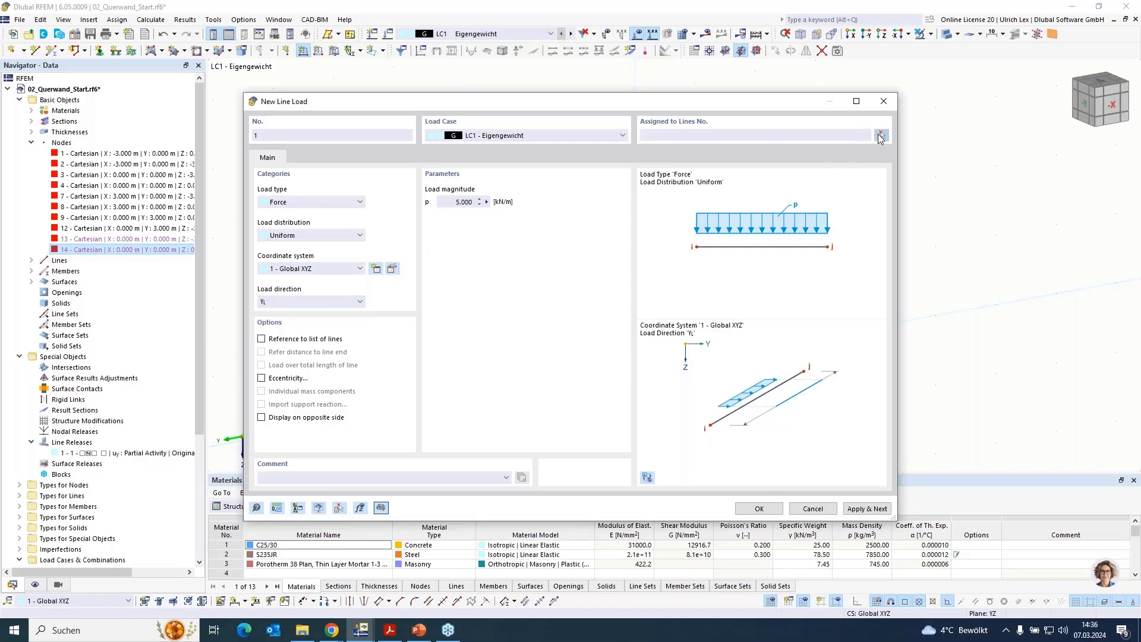
{"action": "left_click", "coordinate": [882, 135]}
{"action": "left_click", "coordinate": [548, 177]}
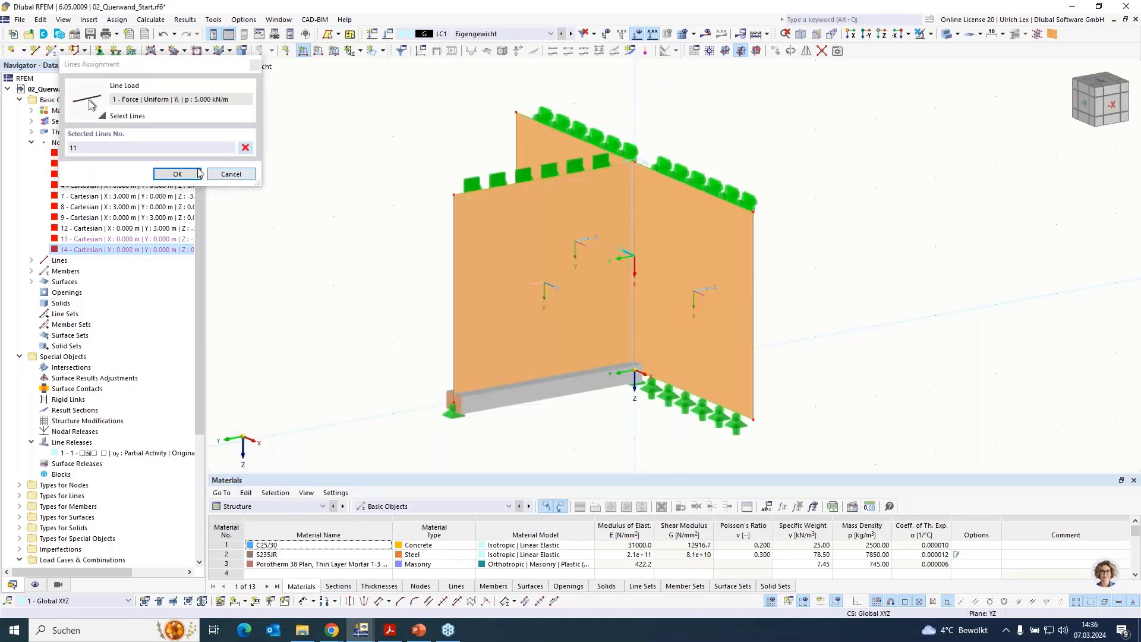
{"action": "left_click", "coordinate": [177, 173]}
{"action": "left_click", "coordinate": [759, 508]}
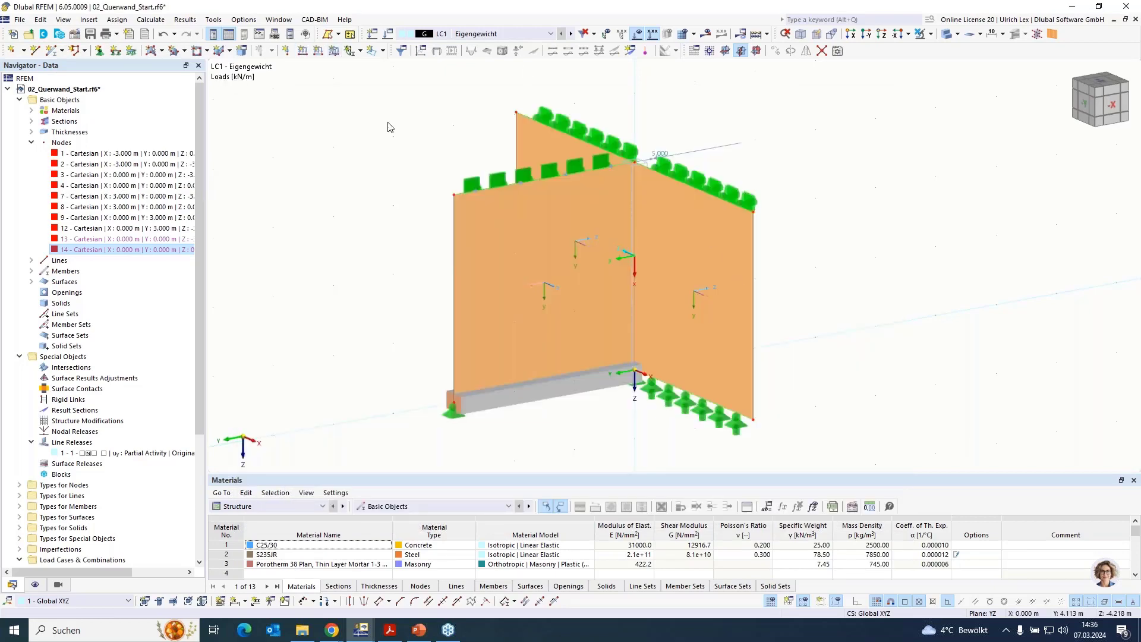
Step: Calculate load case LC1
{"action": "left_click", "coordinate": [707, 34]}
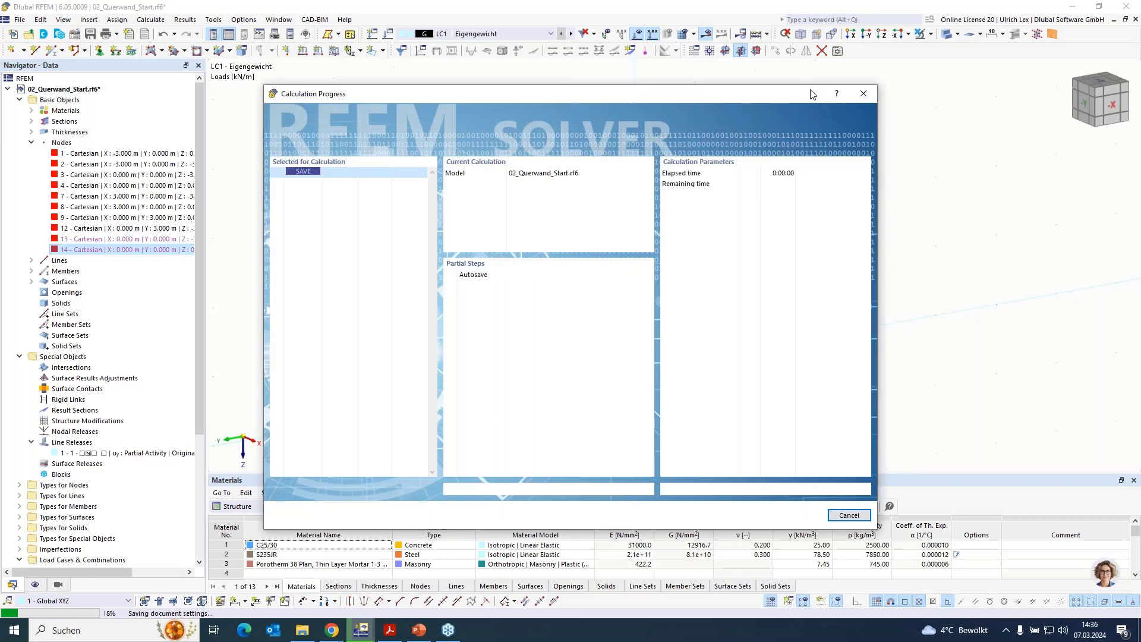
{"action": "left_click_drag", "start_coordinate": [705, 96], "coordinate": [921, 70]}
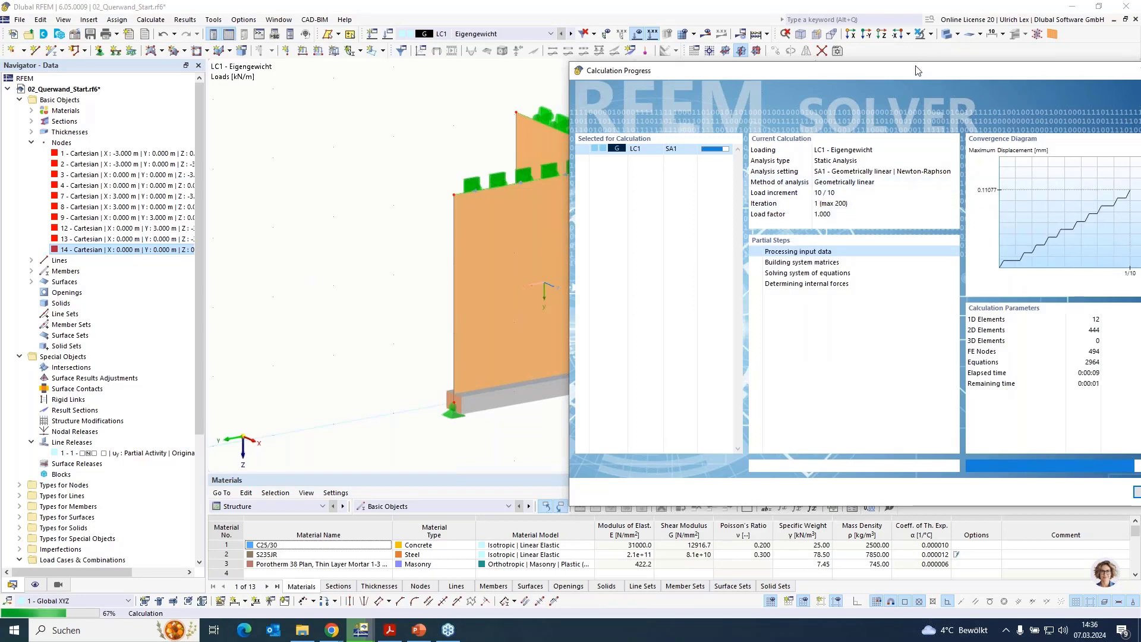
{"action": "left_click_drag", "start_coordinate": [889, 67], "coordinate": [848, 50]}
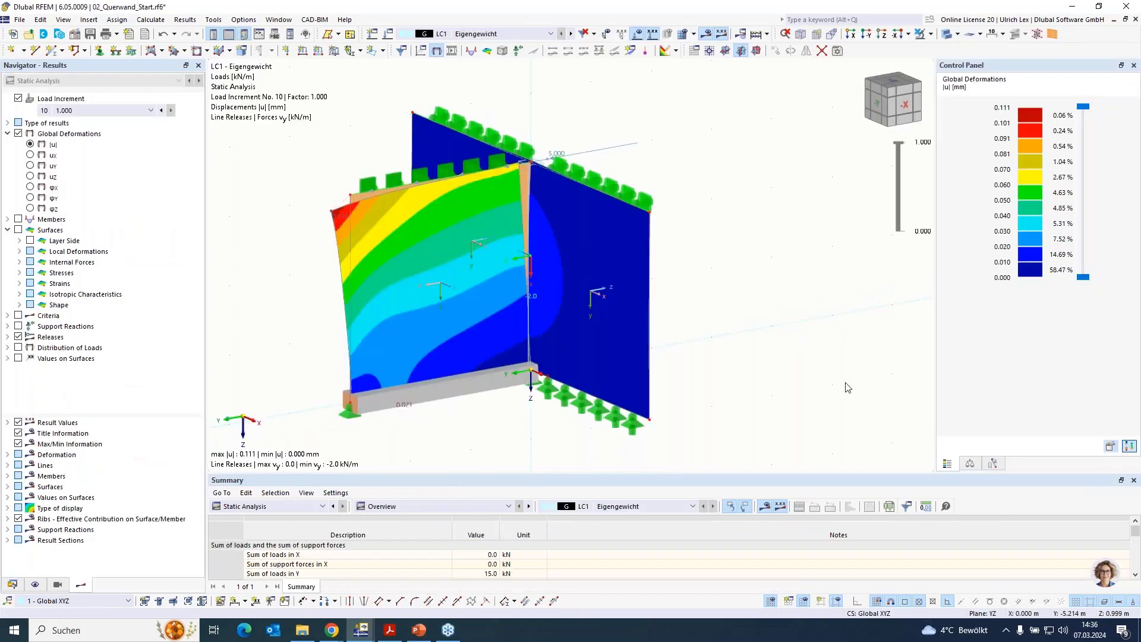
Step: Examine the LC1 deformations at the wall junction for load factors 0.100, 0.400 and 1.000
{"action": "middle_click_drag", "start_coordinate": [730, 378], "coordinate": [571, 233], "text": "ctrl"}
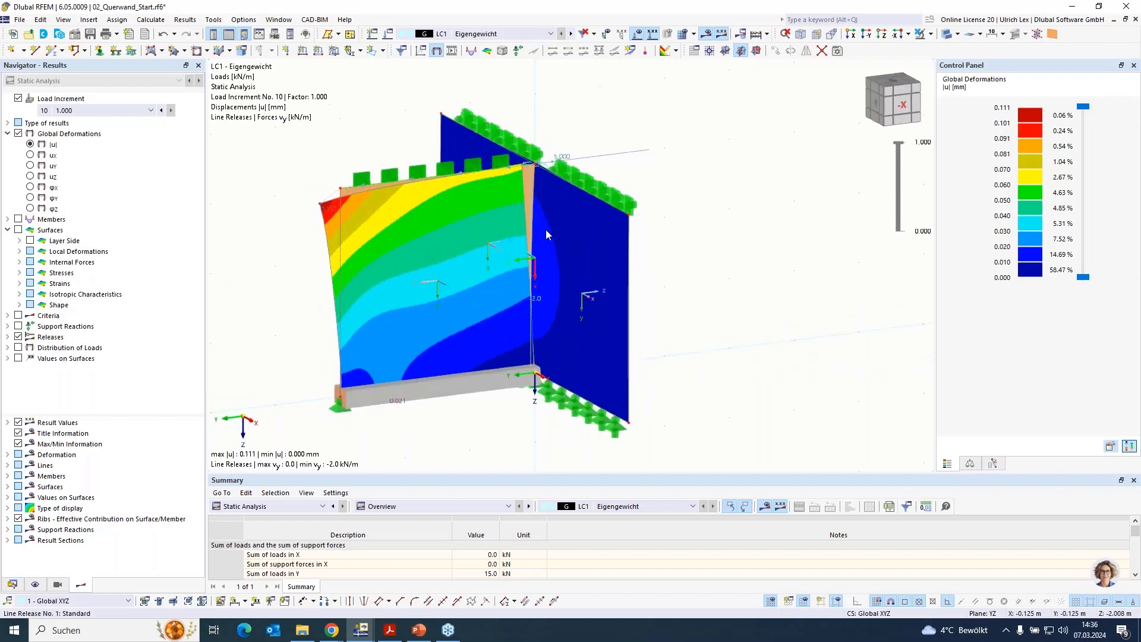
{"action": "left_click_drag", "start_coordinate": [900, 143], "coordinate": [897, 226]}
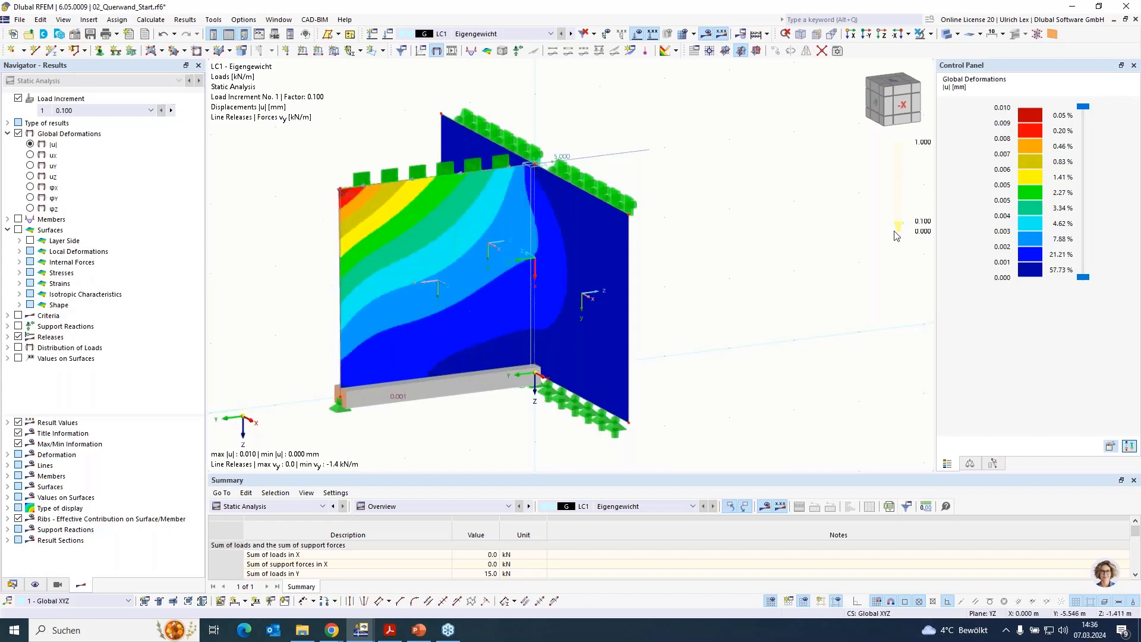
{"action": "middle_click_drag", "start_coordinate": [700, 343], "coordinate": [605, 294], "text": "ctrl"}
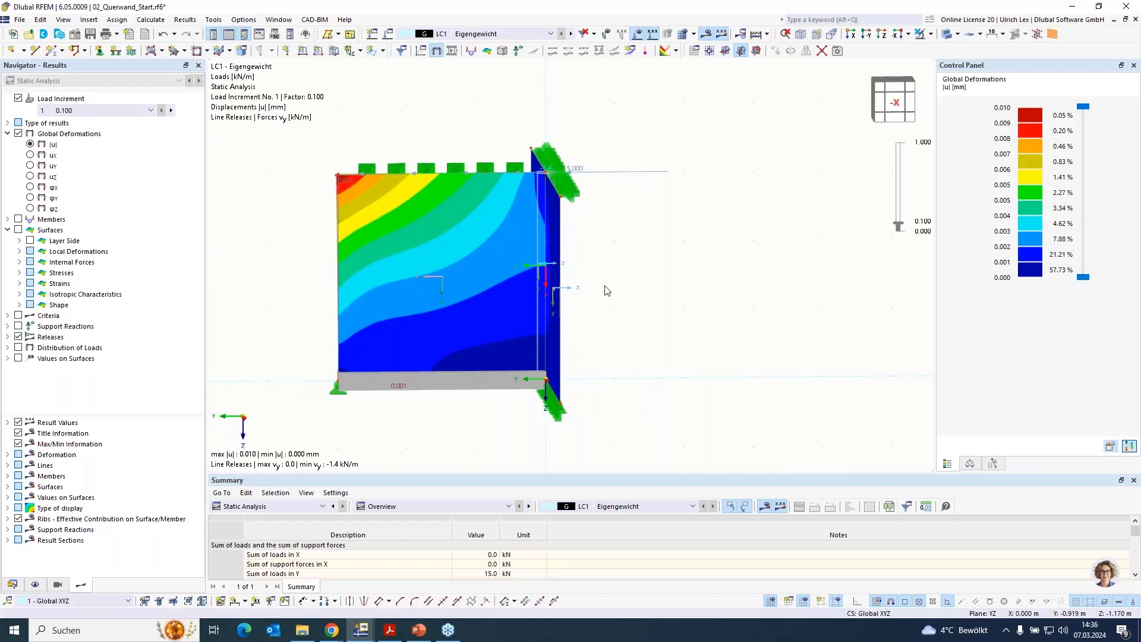
{"action": "scroll", "coordinate": [548, 183], "scroll_direction": "up", "scroll_amount": 2}
{"action": "scroll", "coordinate": [548, 183], "scroll_direction": "up", "scroll_amount": 3}
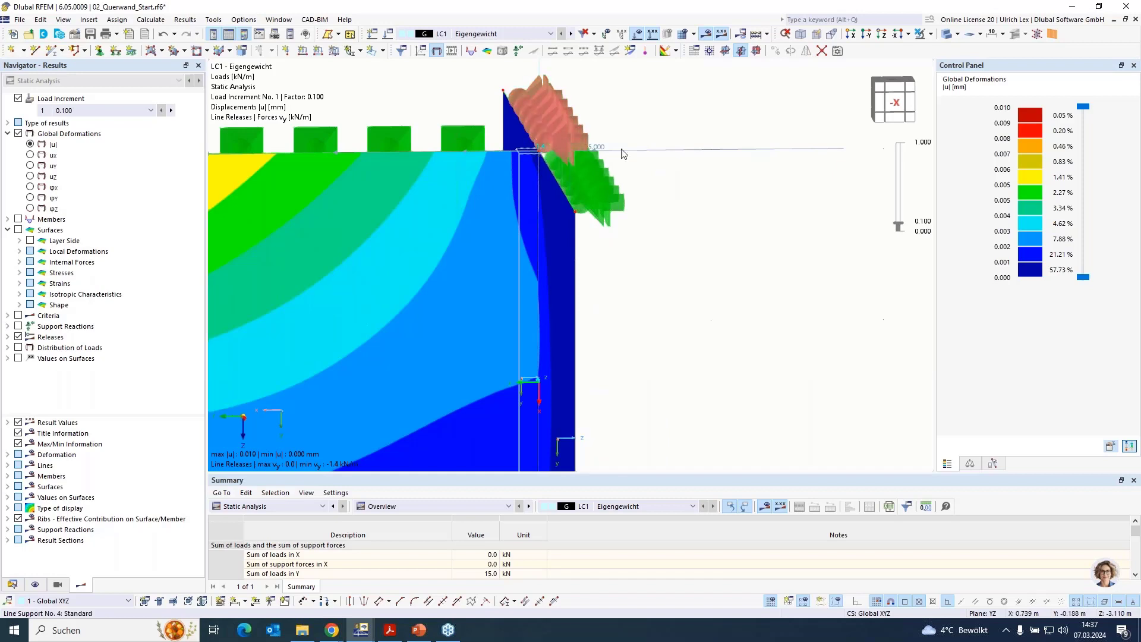
{"action": "scroll", "coordinate": [796, 143], "scroll_direction": "down", "scroll_amount": 4}
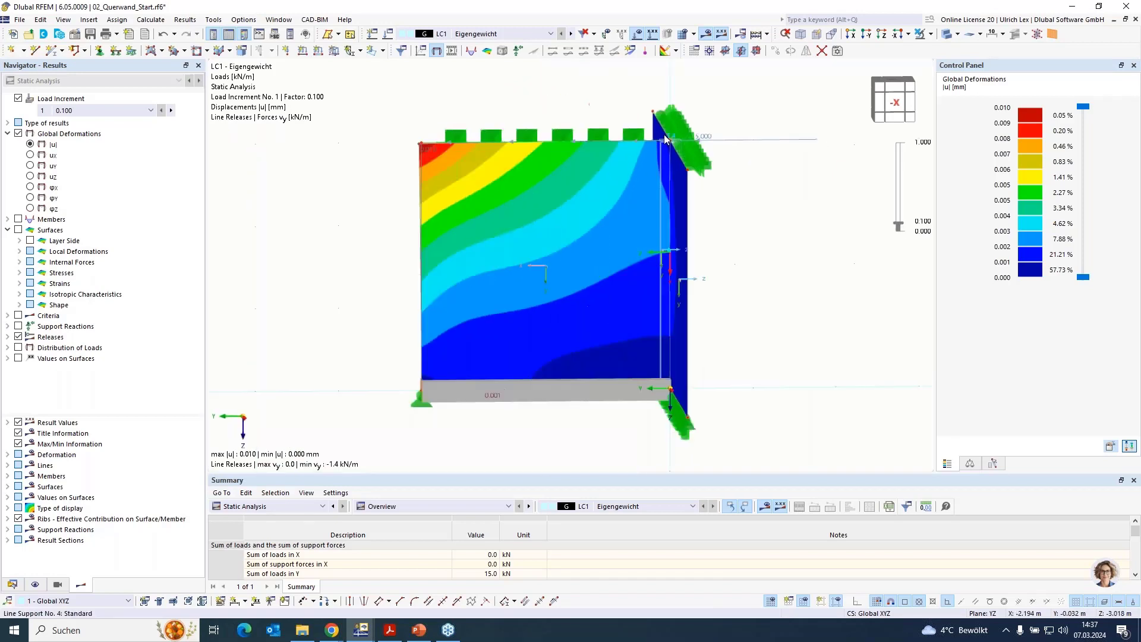
{"action": "scroll", "coordinate": [900, 223], "scroll_direction": "up", "scroll_amount": 1}
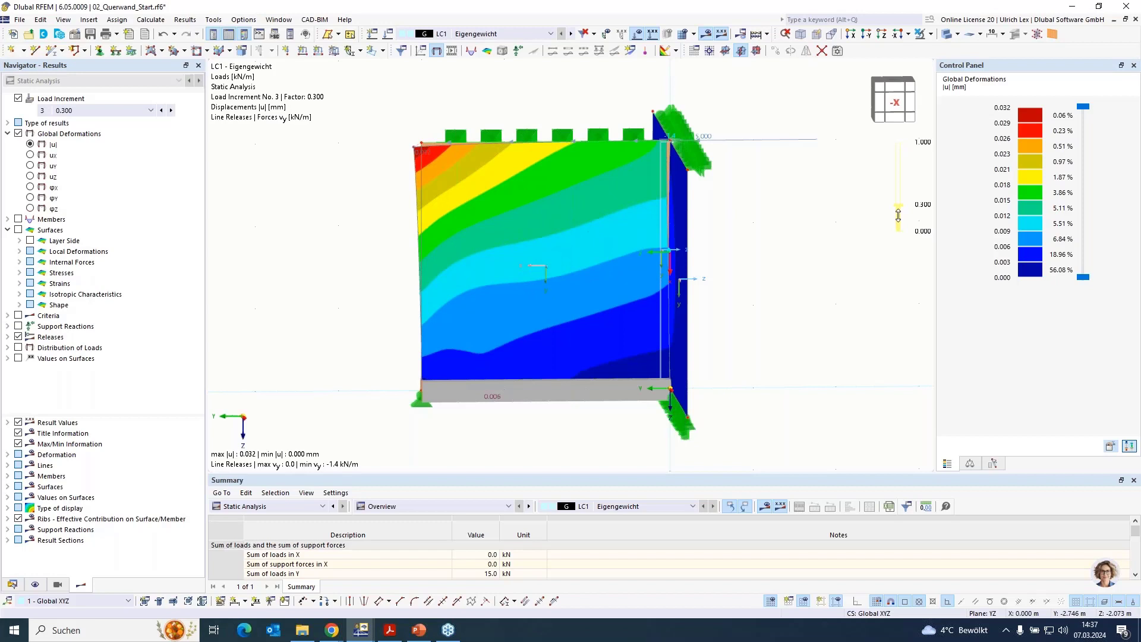
{"action": "left_click_drag", "start_coordinate": [898, 216], "coordinate": [898, 197]}
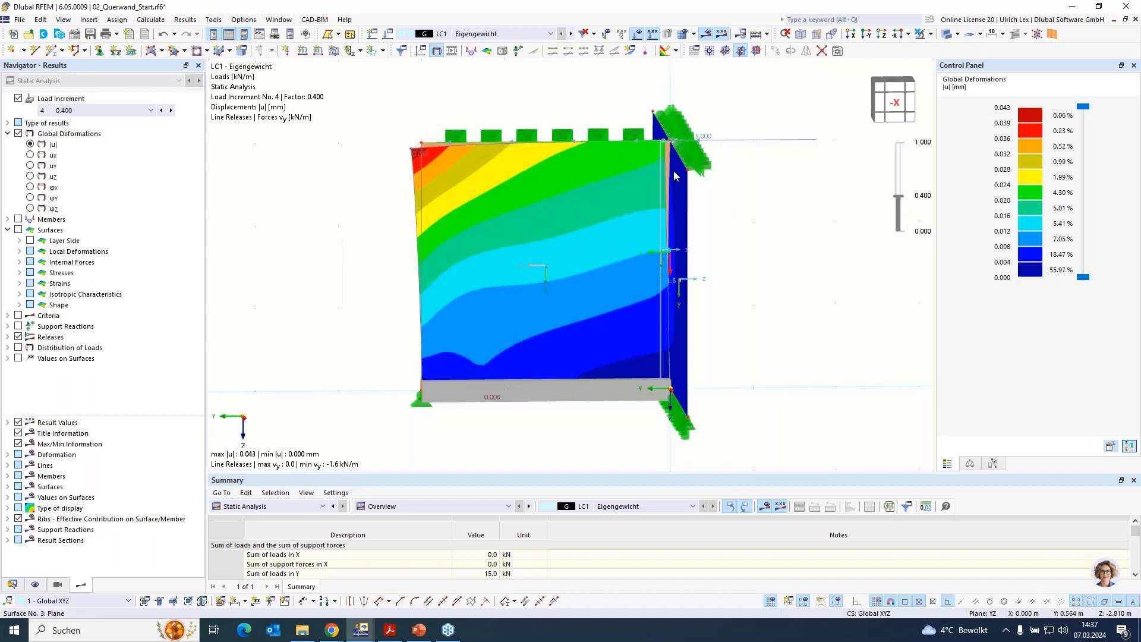
{"action": "left_click", "coordinate": [902, 194]}
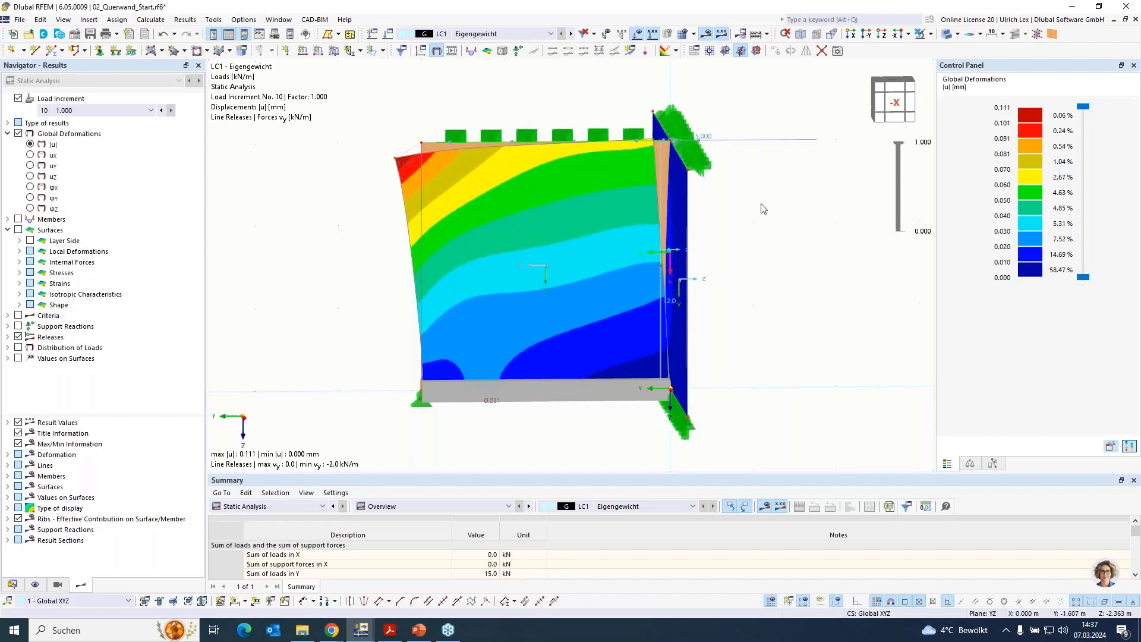
Step: Copy load case LC1 with its load to a new load case LC2
{"action": "middle_click_drag", "start_coordinate": [506, 303], "coordinate": [359, 313], "text": "ctrl"}
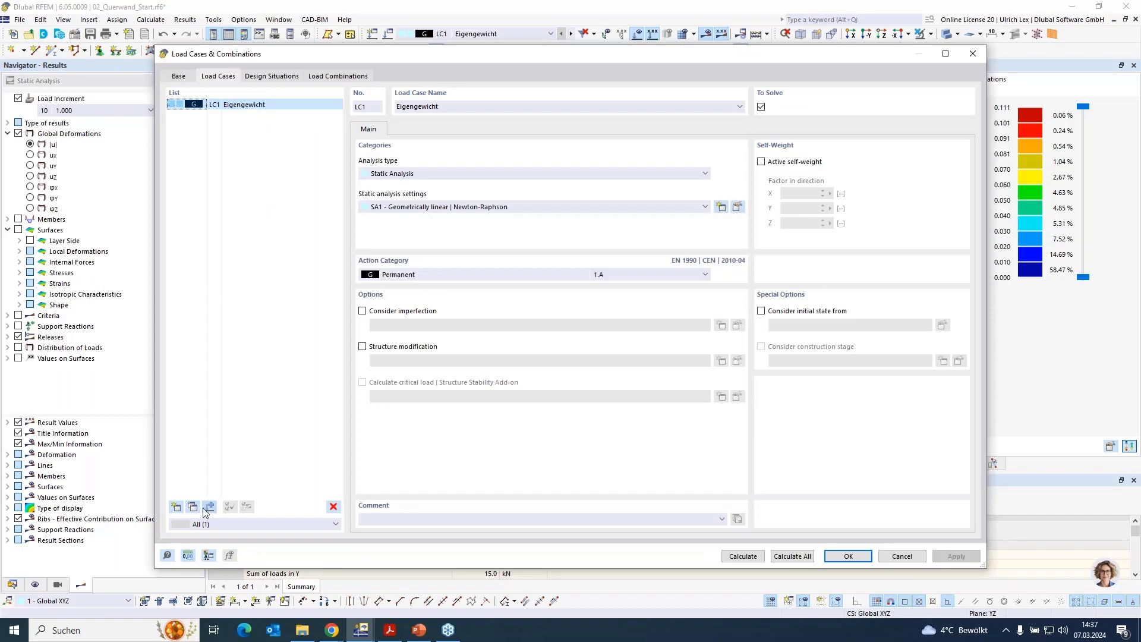
{"action": "left_click", "coordinate": [192, 507]}
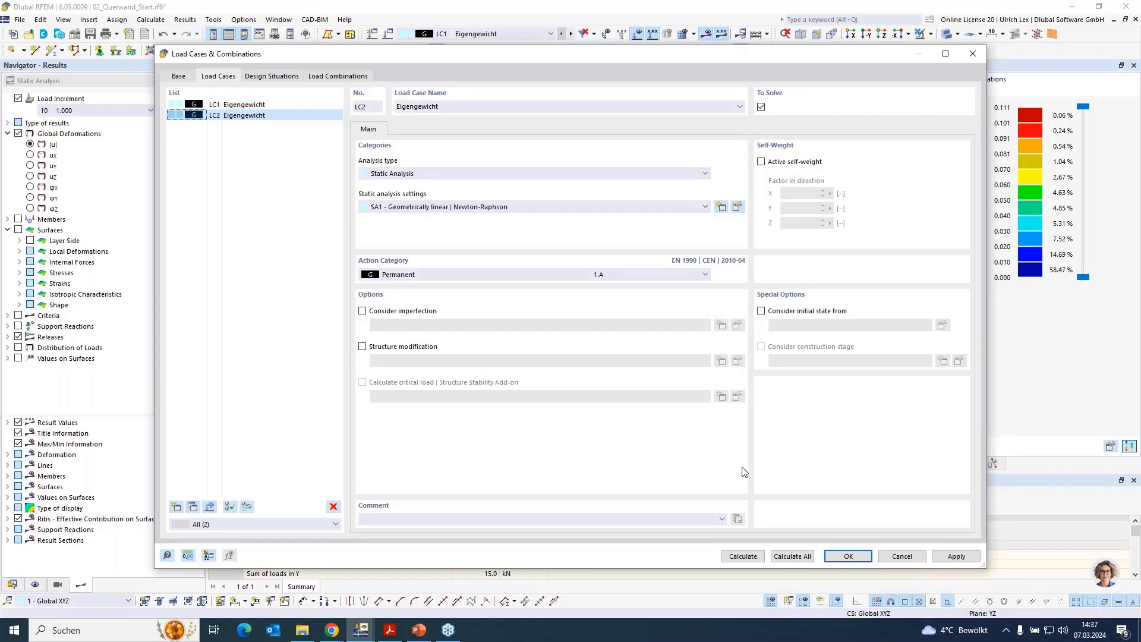
{"action": "left_click", "coordinate": [849, 556]}
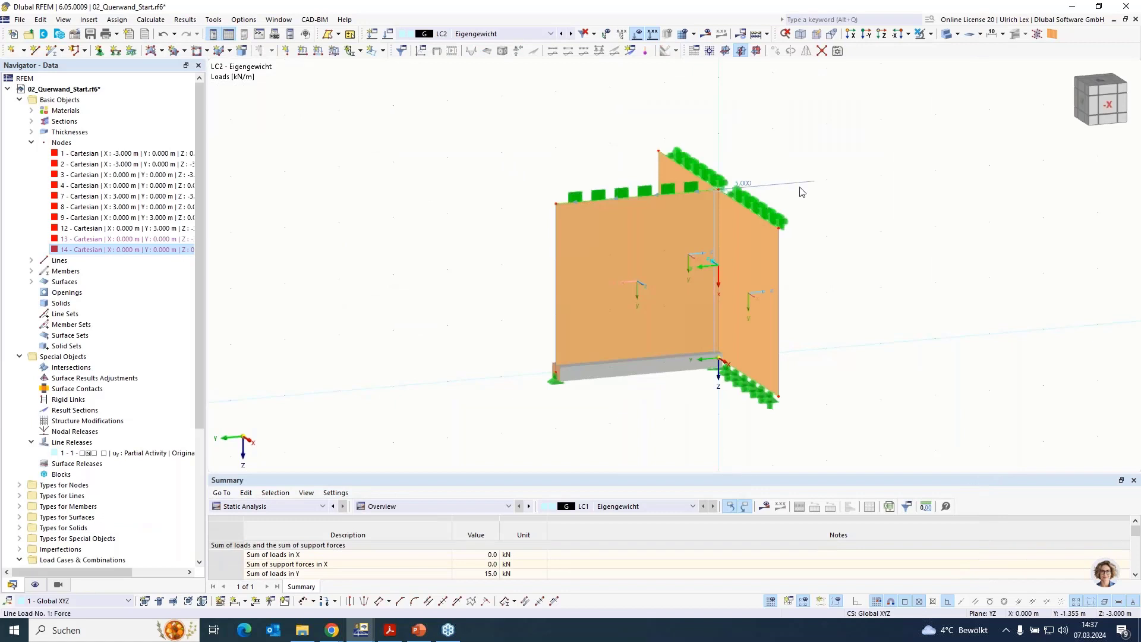
Step: Reverse the line load on the transverse wall's top edge in LC2 by making its magnitude negative
{"action": "double_click", "coordinate": [803, 187]}
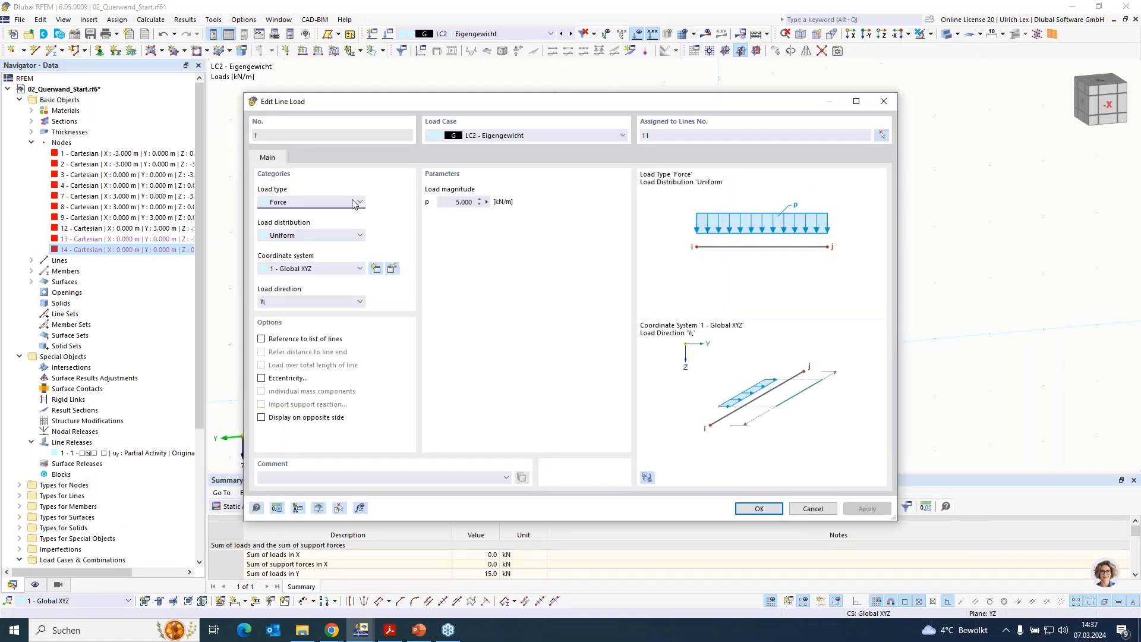
{"action": "left_click", "coordinate": [453, 202]}
{"action": "key", "text": "Return"}
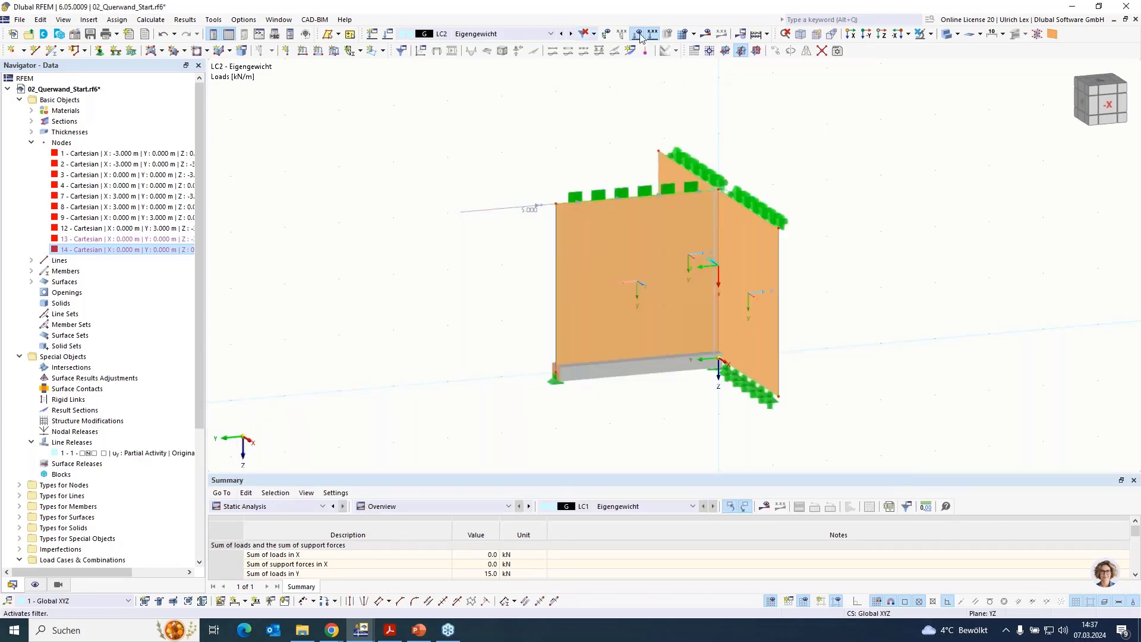
Step: Calculate LC2 and examine the deformed walls at the junction with the model displayed in wireframe
{"action": "left_click", "coordinate": [705, 34]}
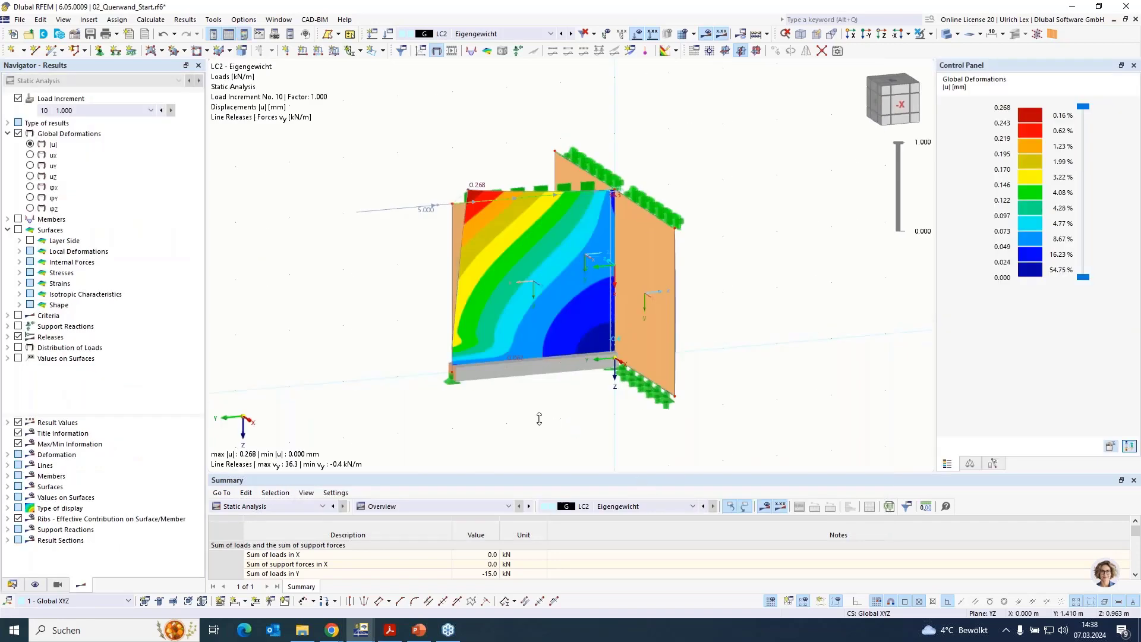
{"action": "middle_click_drag", "start_coordinate": [538, 417], "coordinate": [665, 441], "text": "ctrl"}
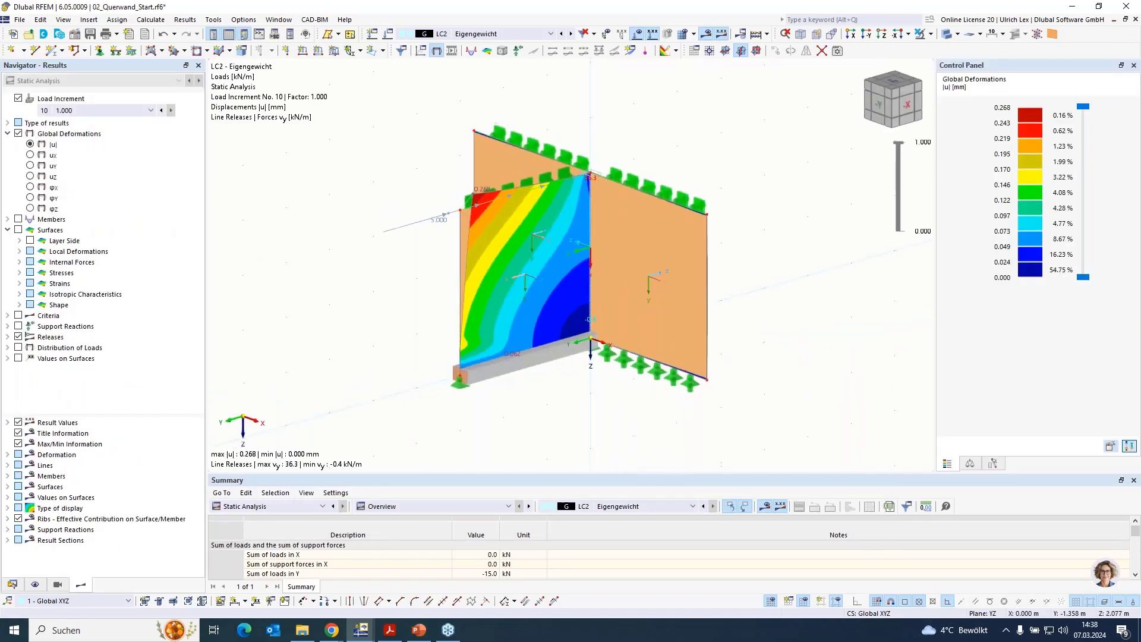
{"action": "left_click", "coordinate": [944, 34]}
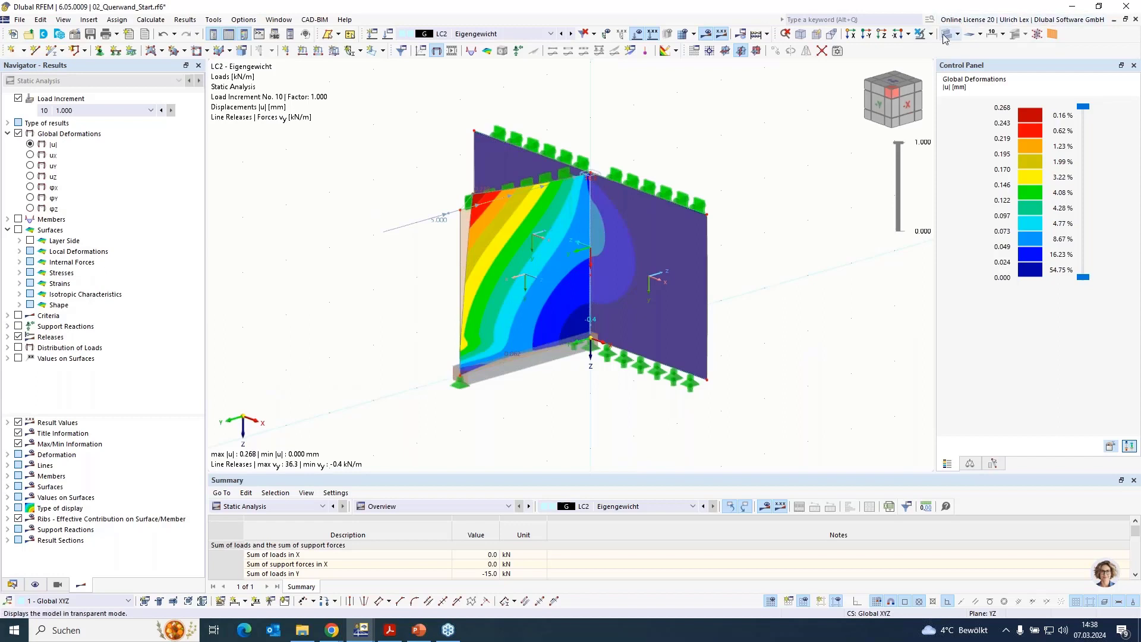
{"action": "left_click", "coordinate": [944, 34]}
{"action": "middle_click_drag", "start_coordinate": [763, 385], "coordinate": [559, 303], "text": "shift"}
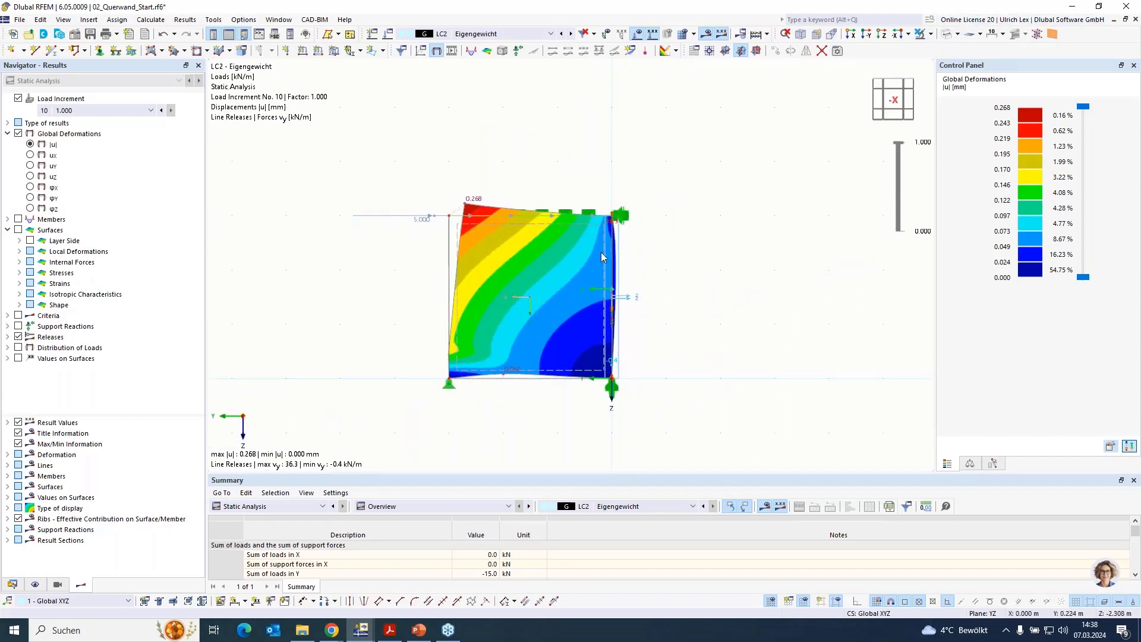
{"action": "scroll", "coordinate": [601, 252], "scroll_direction": "up", "scroll_amount": 3}
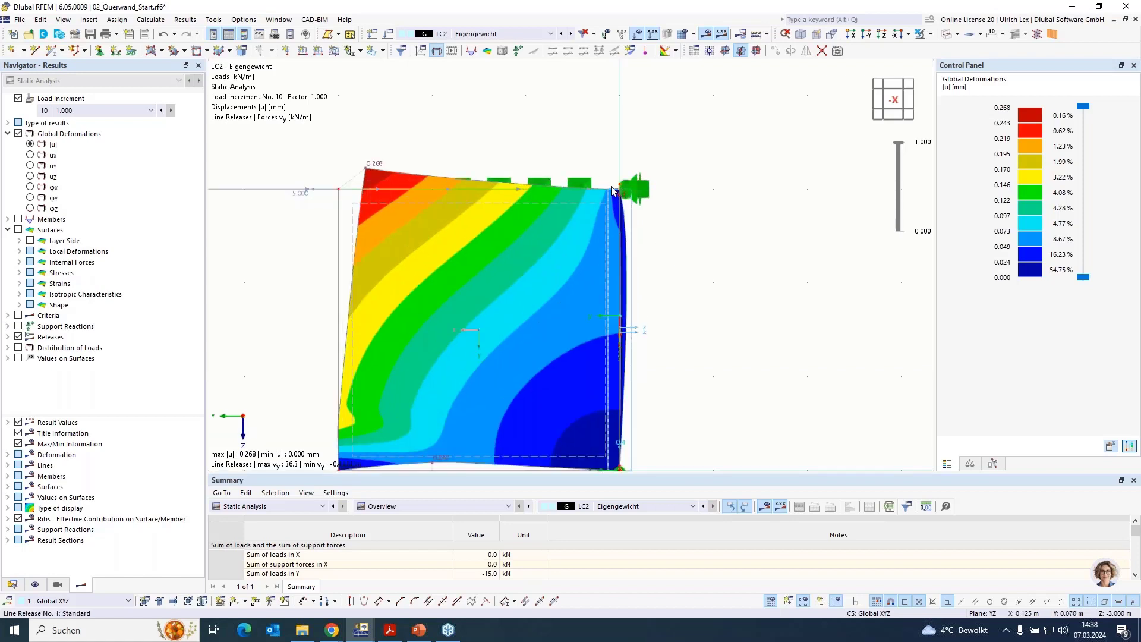
{"action": "scroll", "coordinate": [612, 190], "scroll_direction": "down", "scroll_amount": 1}
{"action": "middle_click_drag", "start_coordinate": [479, 408], "coordinate": [642, 363], "text": "ctrl"}
{"action": "scroll", "coordinate": [700, 269], "scroll_direction": "down", "scroll_amount": 1}
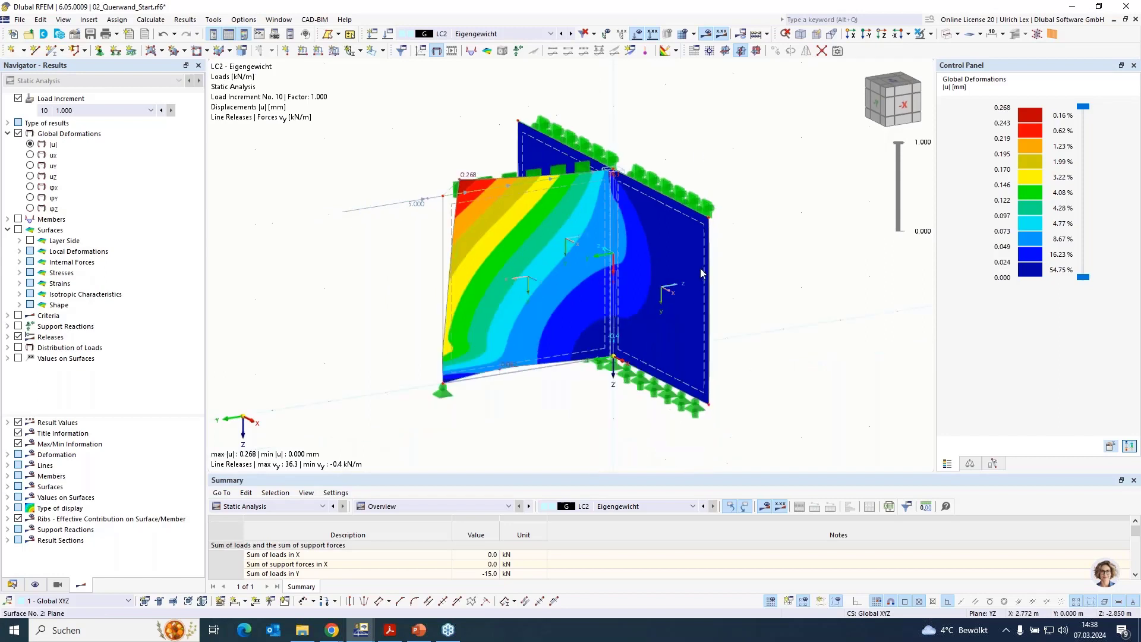
{"action": "middle_click_drag", "start_coordinate": [700, 268], "coordinate": [665, 273], "text": "ctrl"}
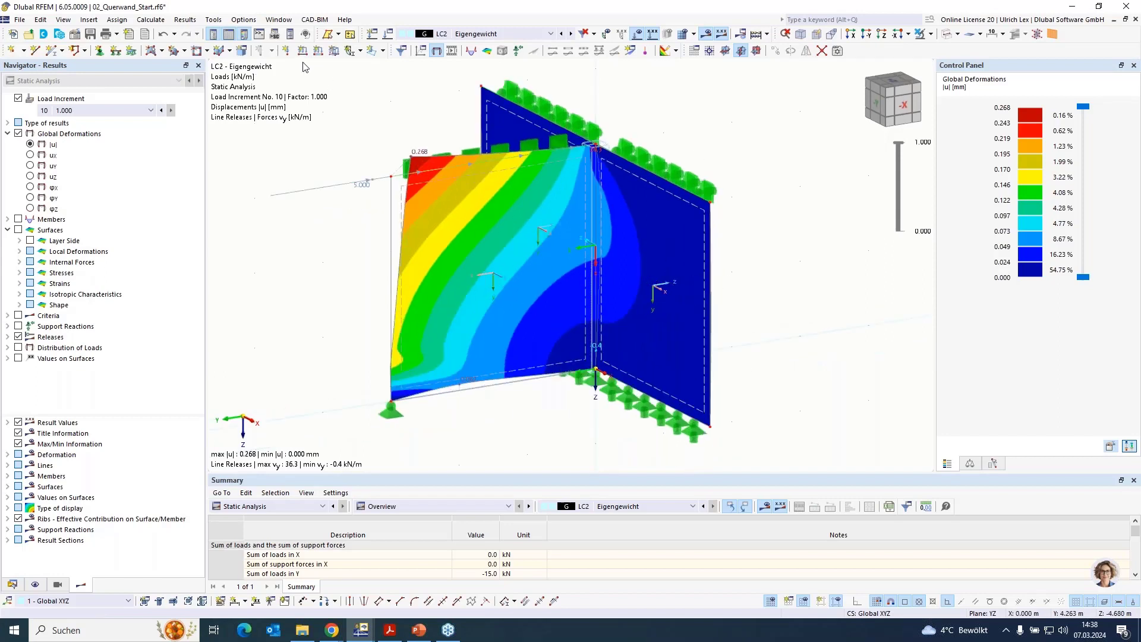
Step: Switch to the model 03_Unterzug_Start01.rf6 and display its walls and beam as solid
{"action": "left_click", "coordinate": [277, 21]}
{"action": "mouse_move", "coordinate": [244, 20]}
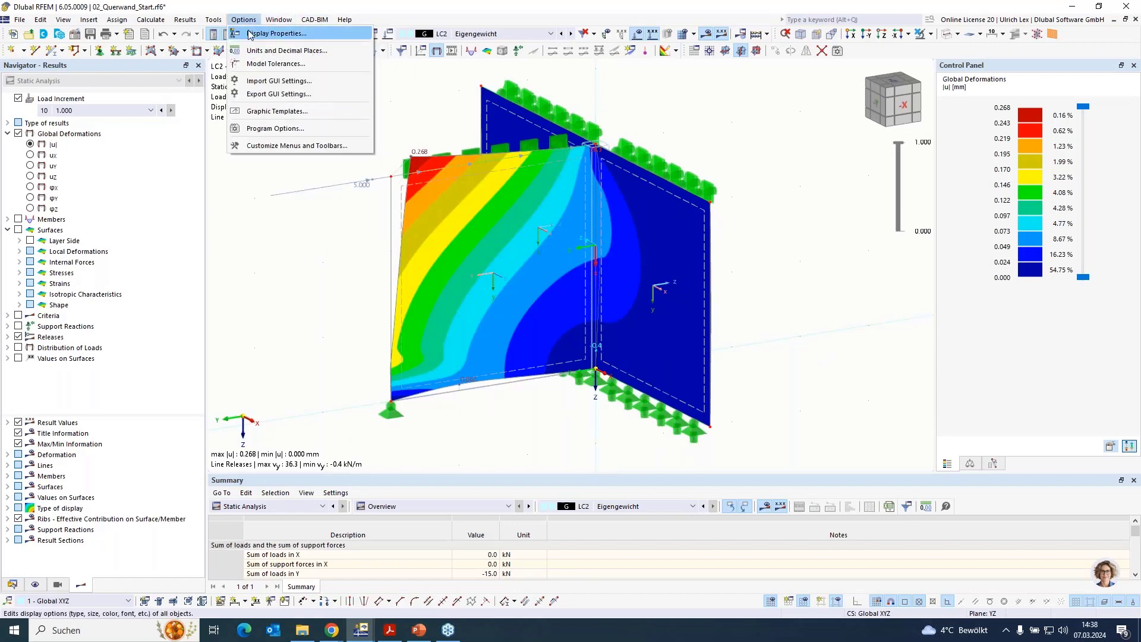
{"action": "mouse_move", "coordinate": [278, 20]}
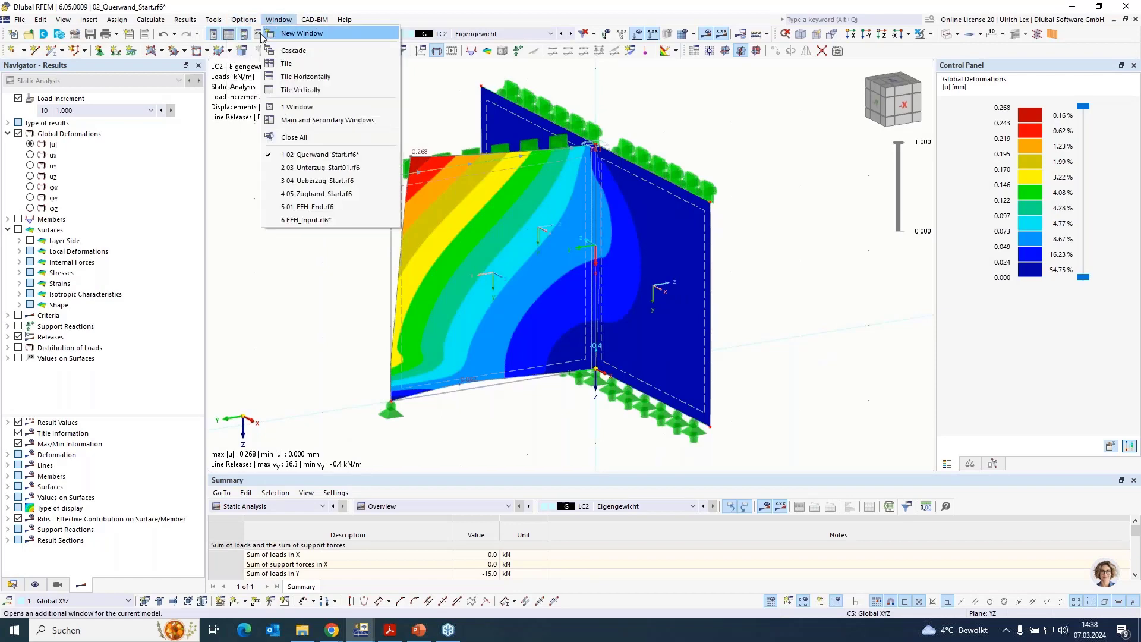
{"action": "left_click", "coordinate": [376, 166]}
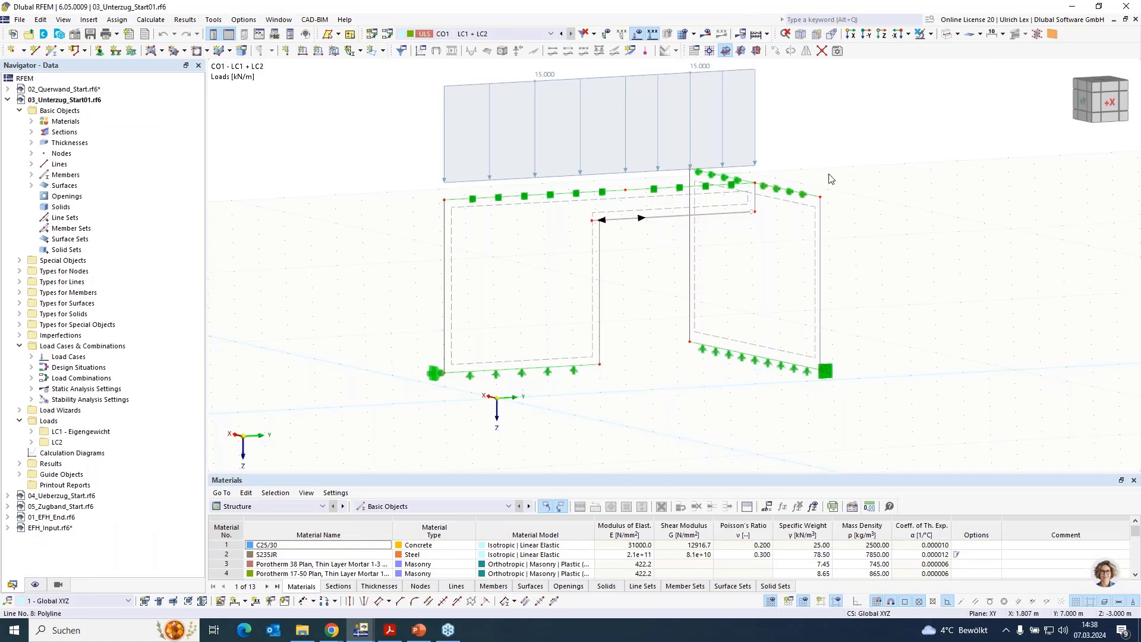
{"action": "left_click", "coordinate": [946, 35]}
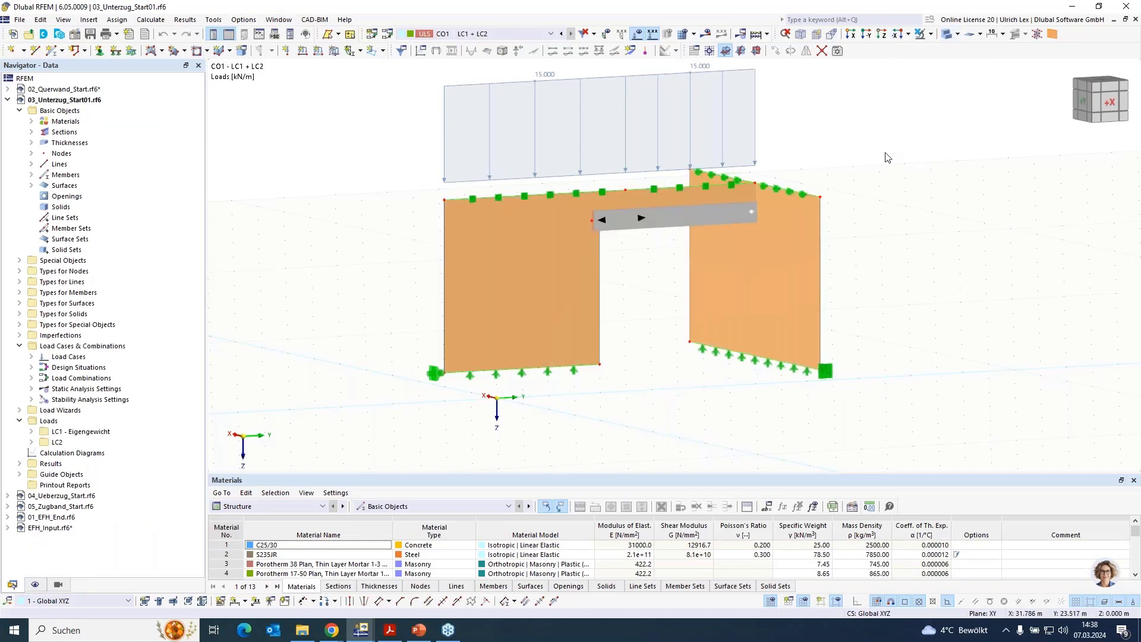
{"action": "scroll", "coordinate": [885, 156], "scroll_direction": "up", "scroll_amount": 2}
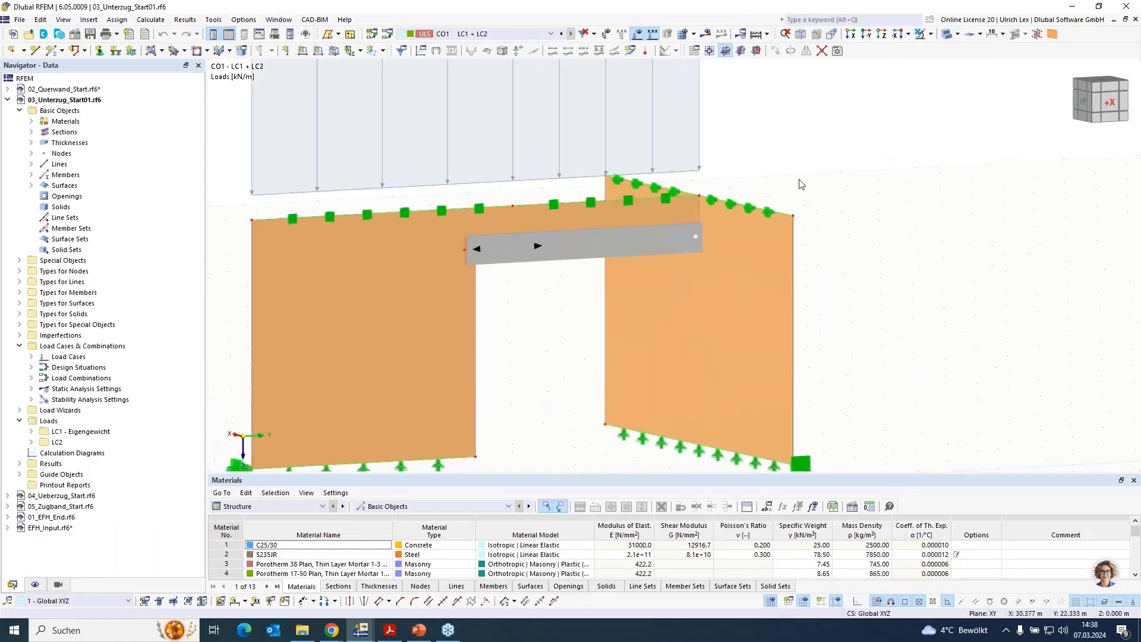
Step: Examine the two masonry walls, the downstand beam and the beam's end at the transverse wall
{"action": "left_click", "coordinate": [641, 211]}
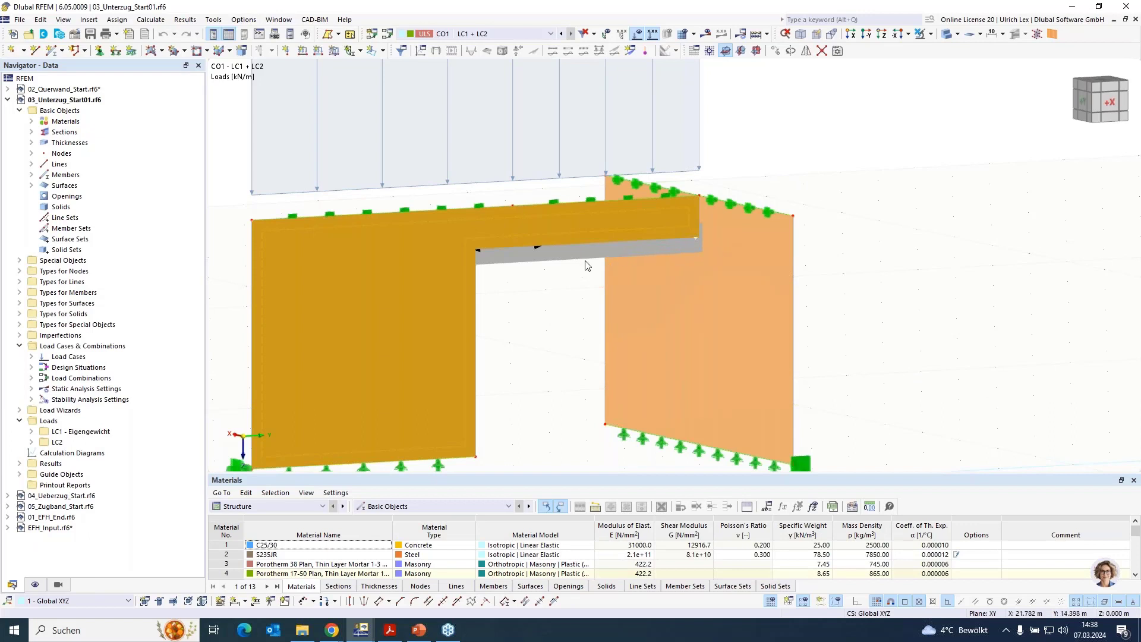
{"action": "left_click", "coordinate": [761, 259]}
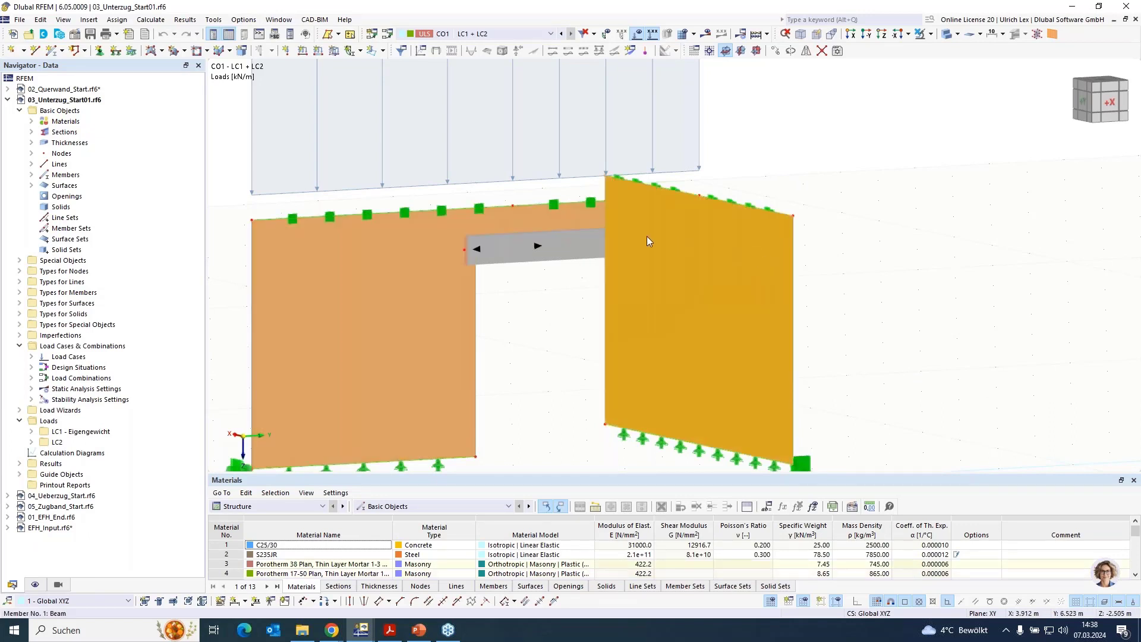
{"action": "left_click", "coordinate": [576, 302]}
{"action": "scroll", "coordinate": [704, 206], "scroll_direction": "up", "scroll_amount": 3}
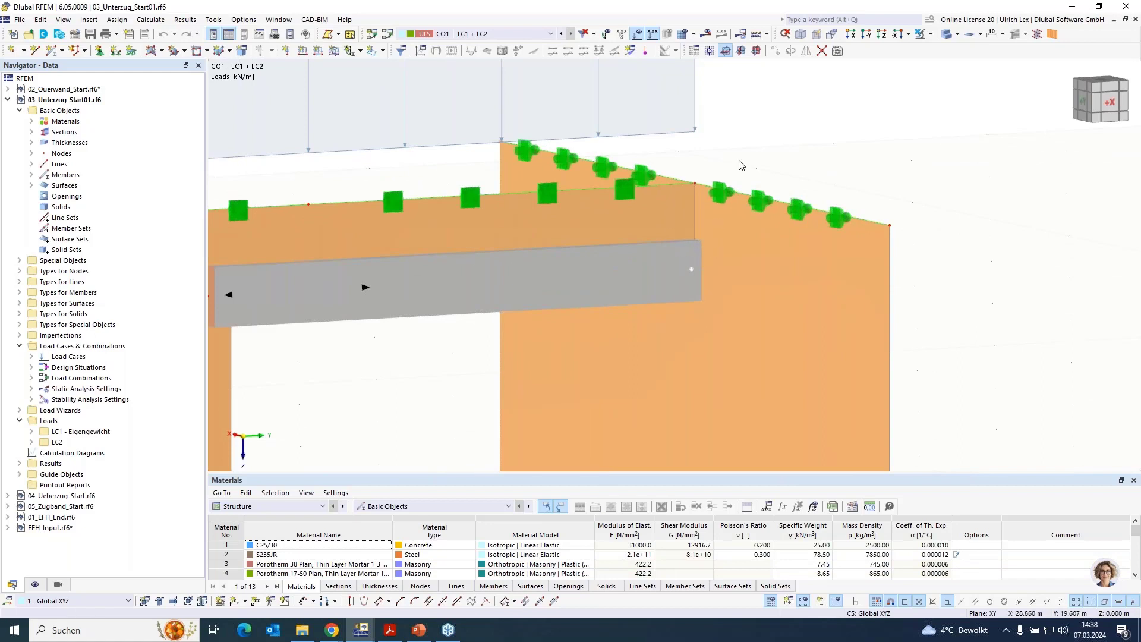
{"action": "left_click", "coordinate": [505, 302]}
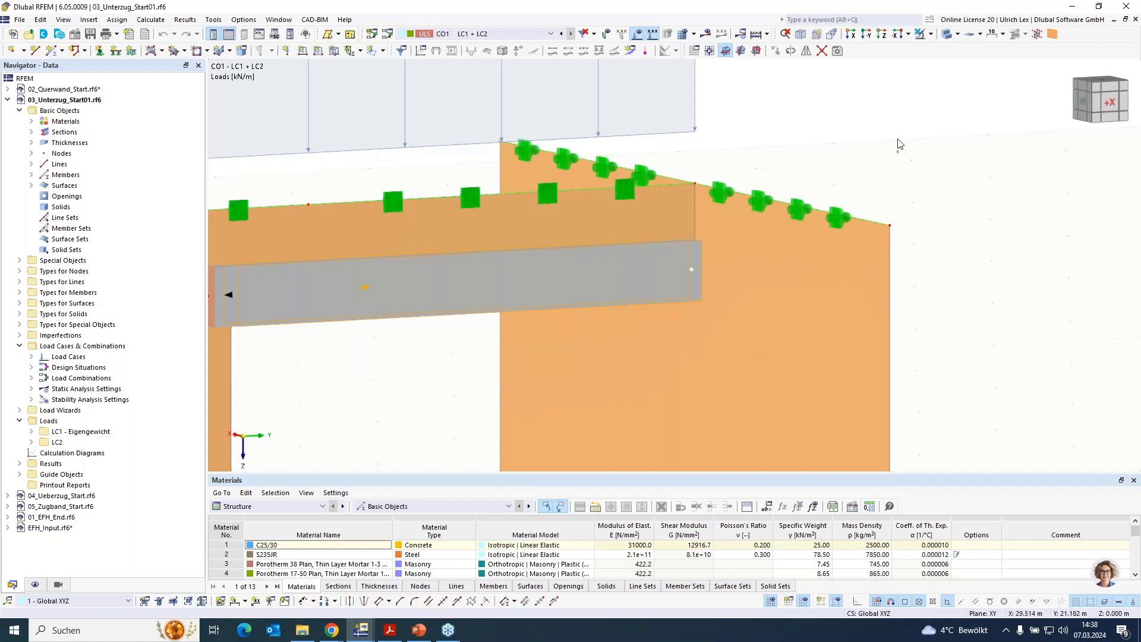
{"action": "scroll", "coordinate": [897, 126], "scroll_direction": "down", "scroll_amount": 3}
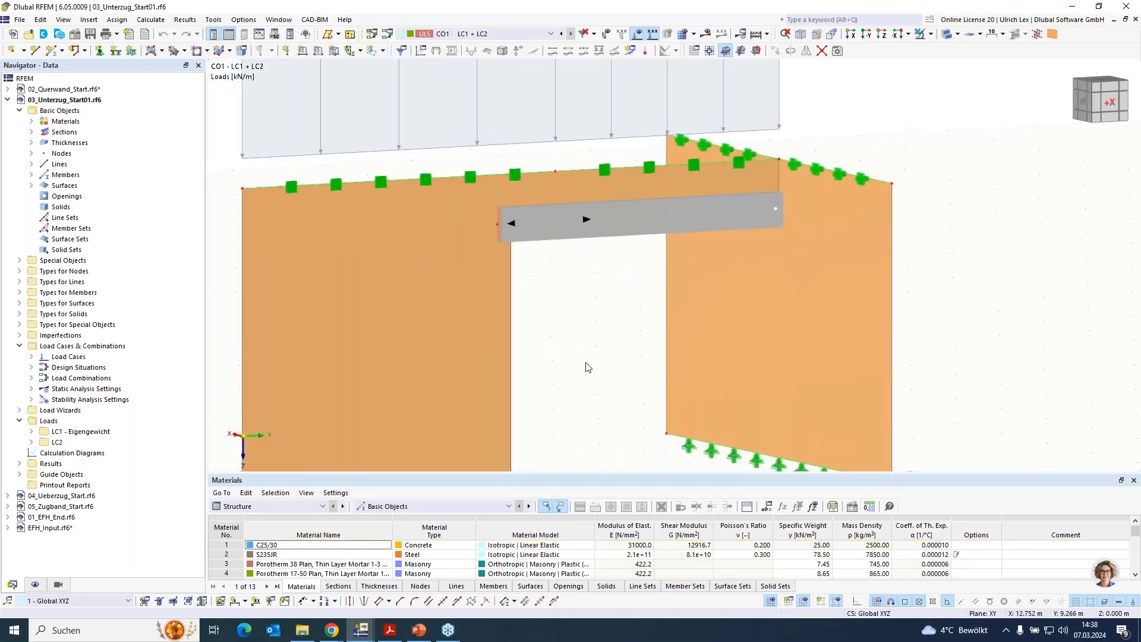
{"action": "middle_click_drag", "start_coordinate": [579, 369], "coordinate": [624, 384]}
{"action": "scroll", "coordinate": [927, 173], "scroll_direction": "up", "scroll_amount": 3}
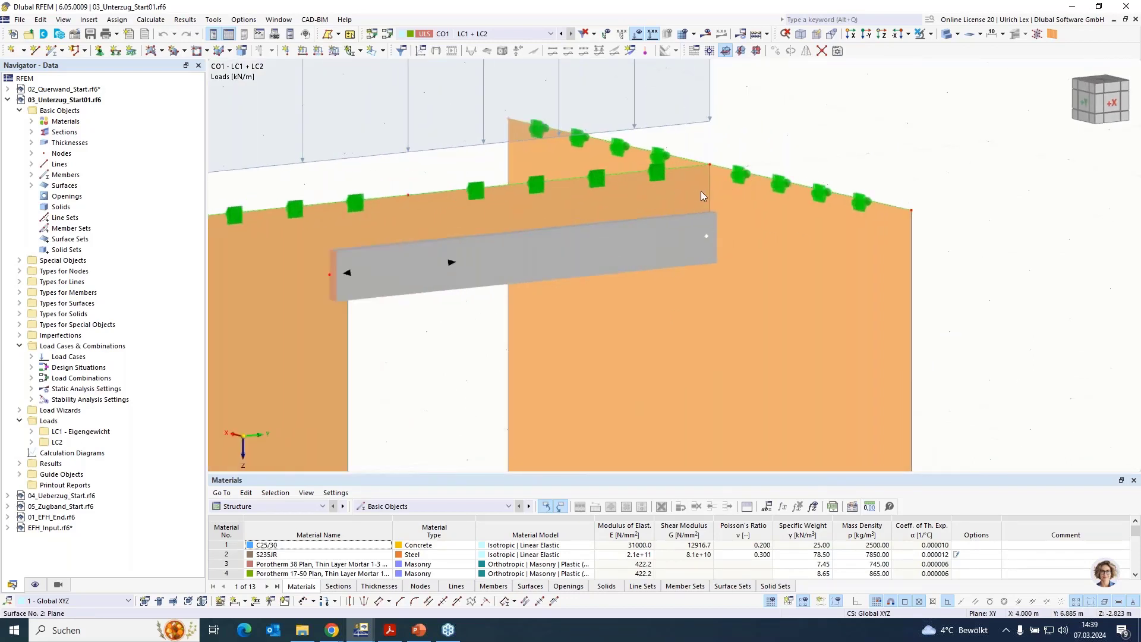
Step: Expand the special objects down to the existing line release and select it
{"action": "left_click", "coordinate": [19, 261]}
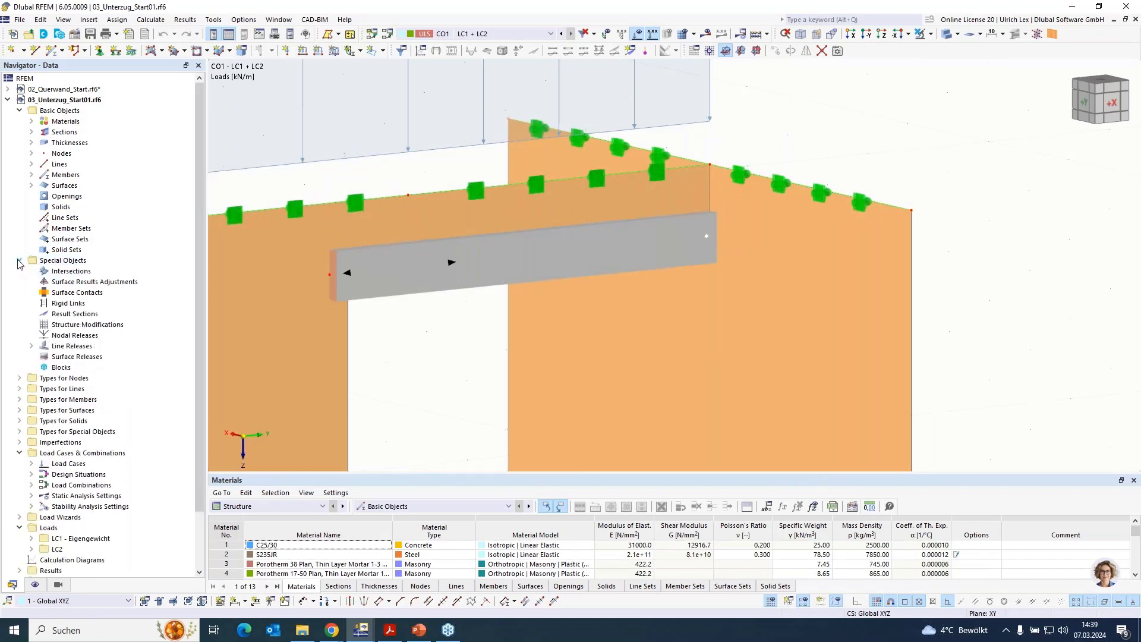
{"action": "left_click", "coordinate": [31, 345]}
{"action": "left_click", "coordinate": [90, 357]}
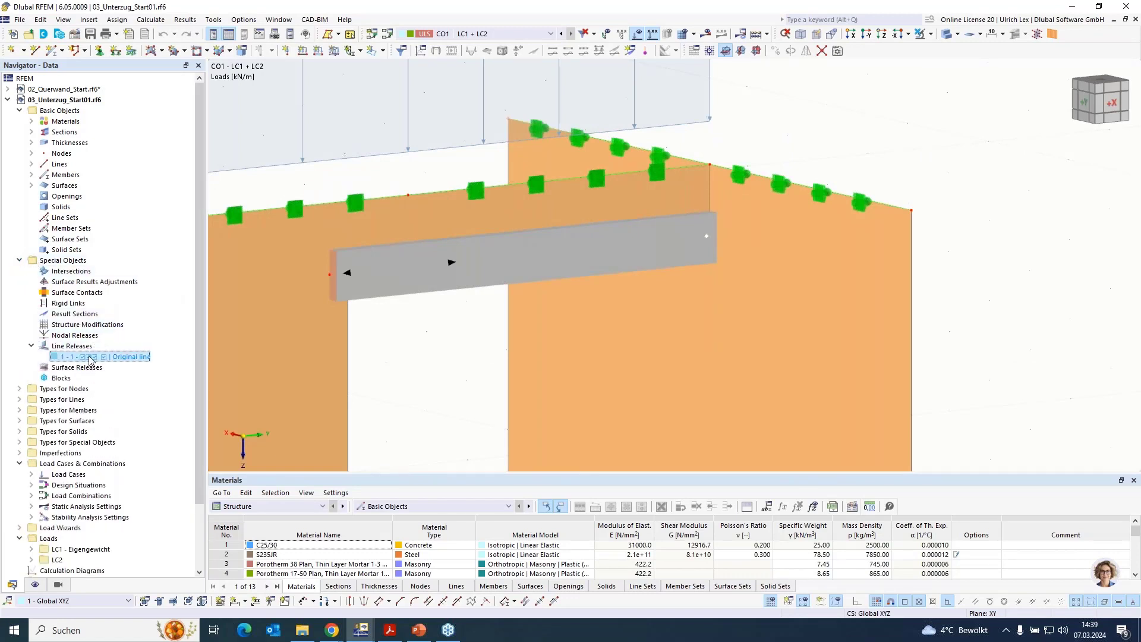
{"action": "double_click", "coordinate": [90, 357]}
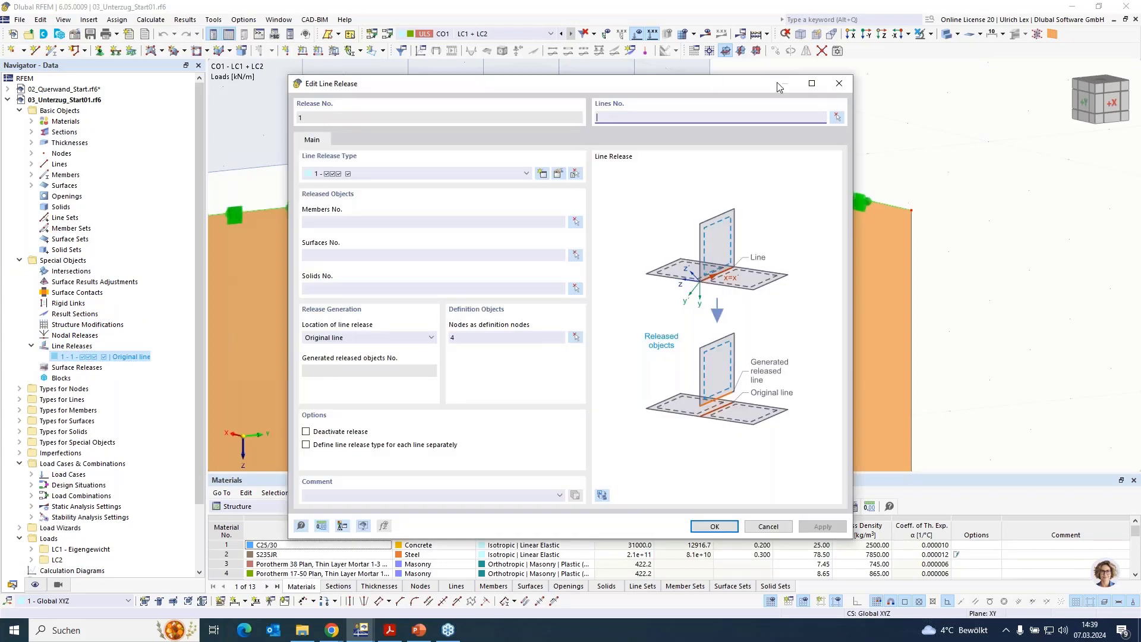
{"action": "left_click", "coordinate": [838, 117]}
{"action": "left_click", "coordinate": [711, 186]}
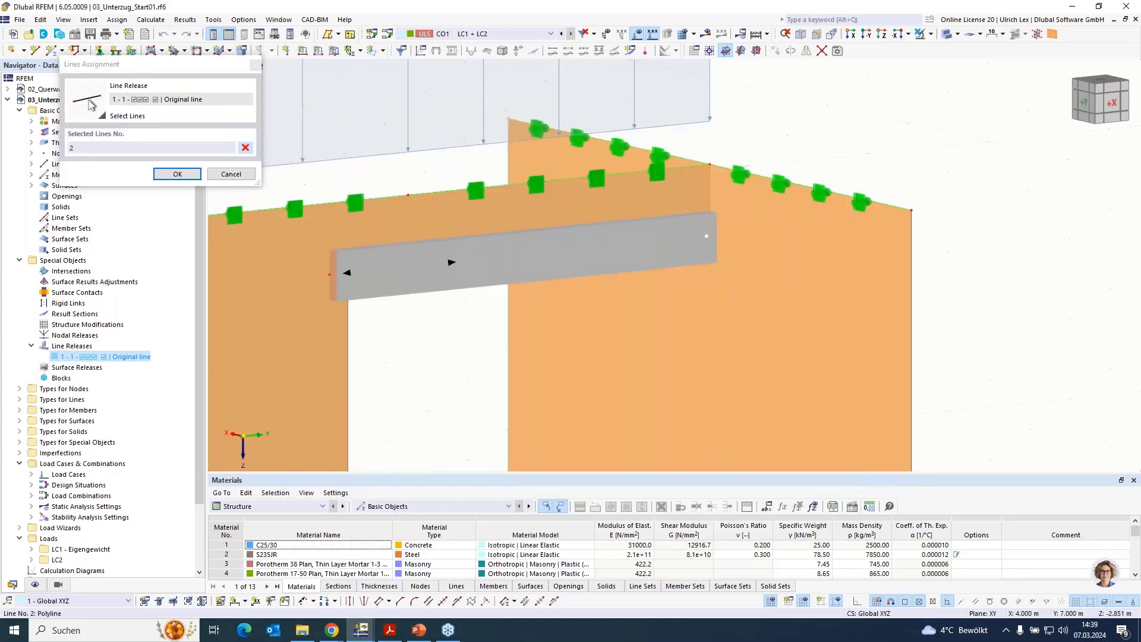
{"action": "left_click", "coordinate": [178, 174]}
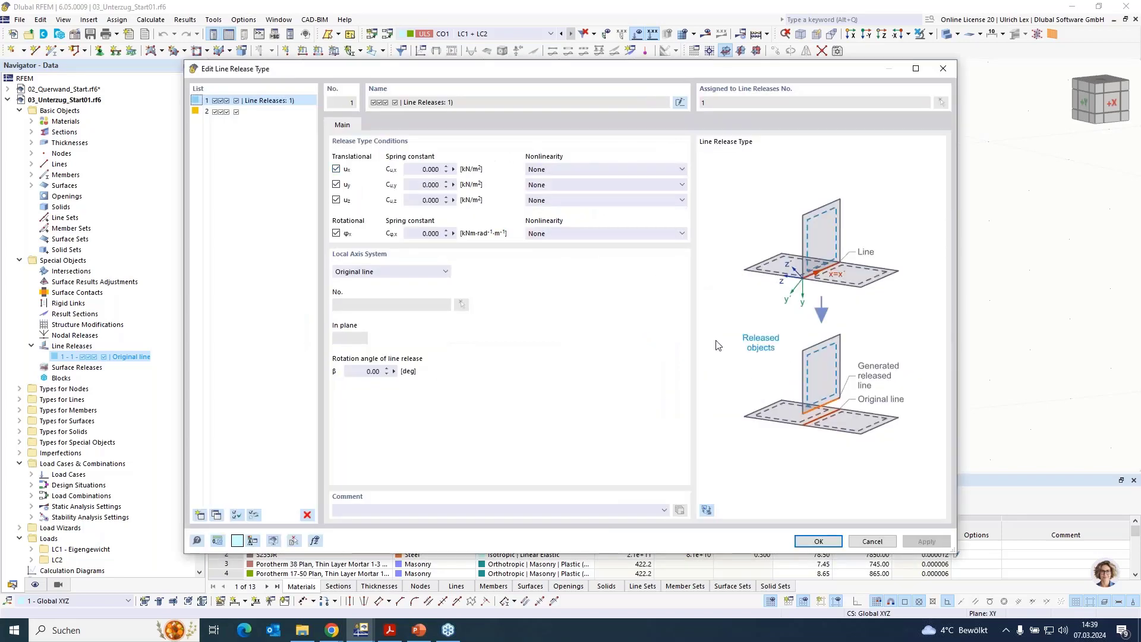
{"action": "left_click", "coordinate": [879, 542]}
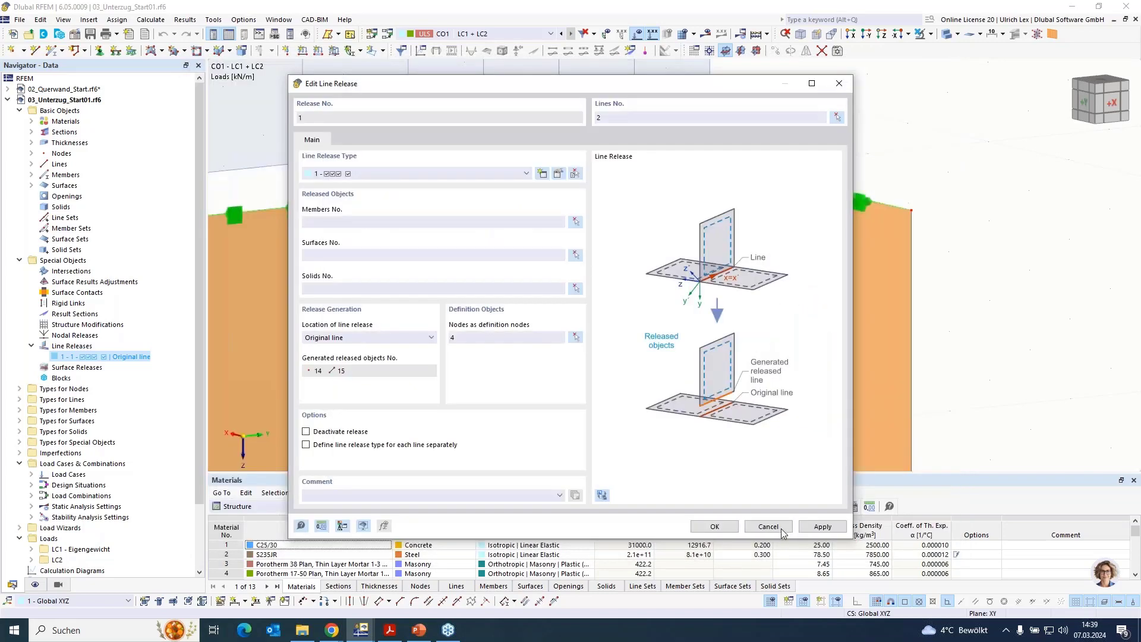
{"action": "left_click", "coordinate": [782, 530]}
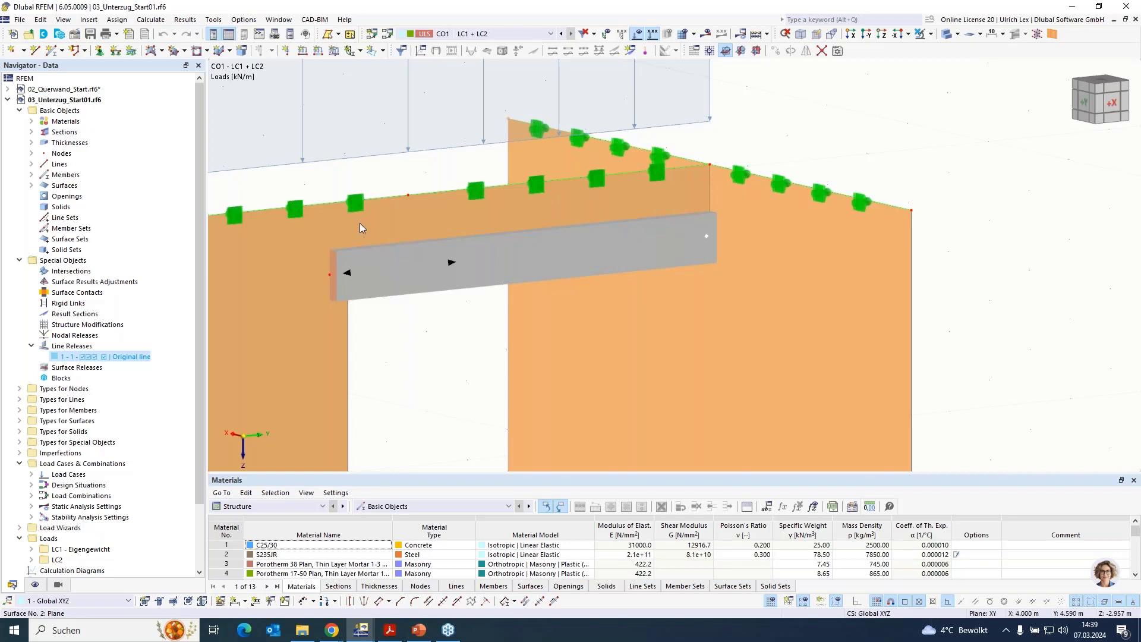
Step: Open line release 1 for editing and assign the transverse wall, surface 1, as its released surface
{"action": "left_click", "coordinate": [93, 357]}
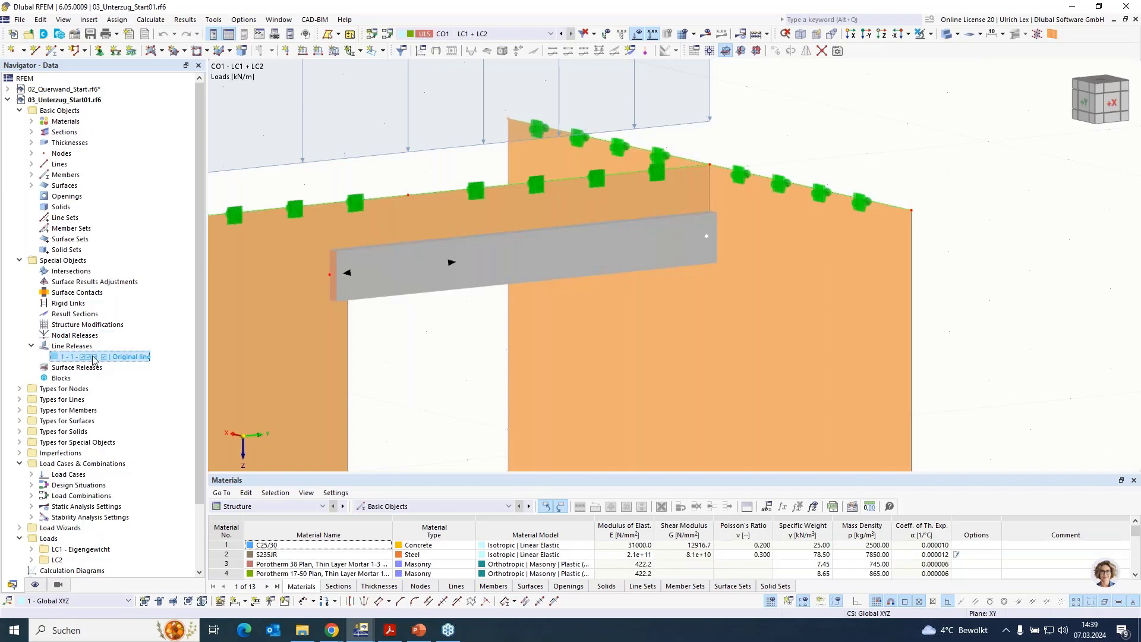
{"action": "double_click", "coordinate": [93, 357]}
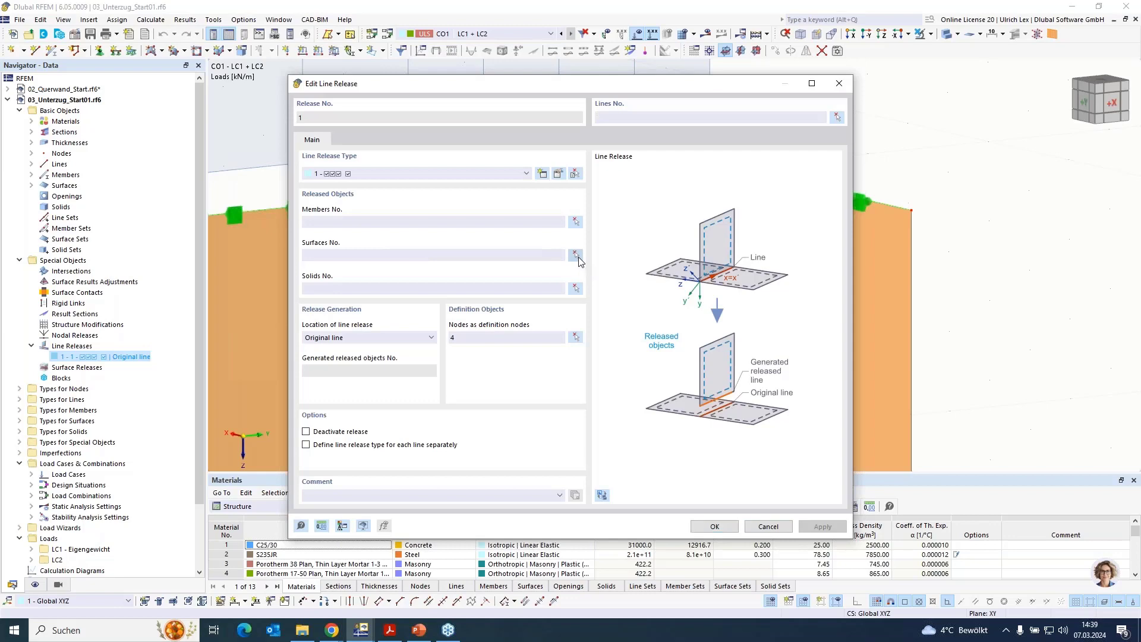
{"action": "left_click", "coordinate": [575, 255]}
{"action": "left_click", "coordinate": [770, 214]}
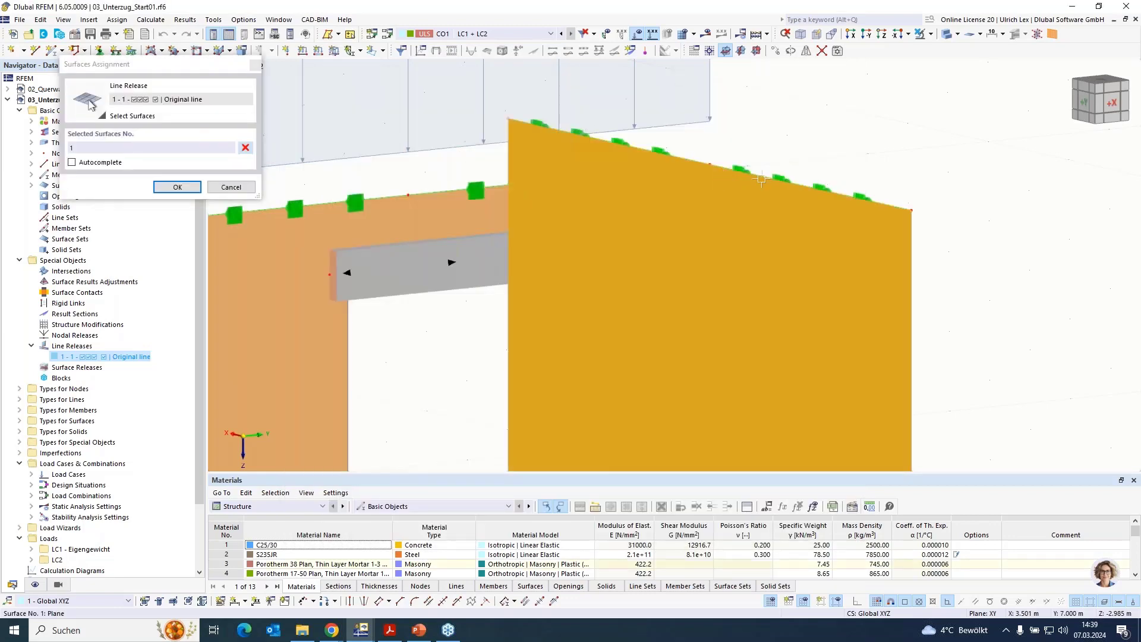
{"action": "left_click", "coordinate": [177, 186]}
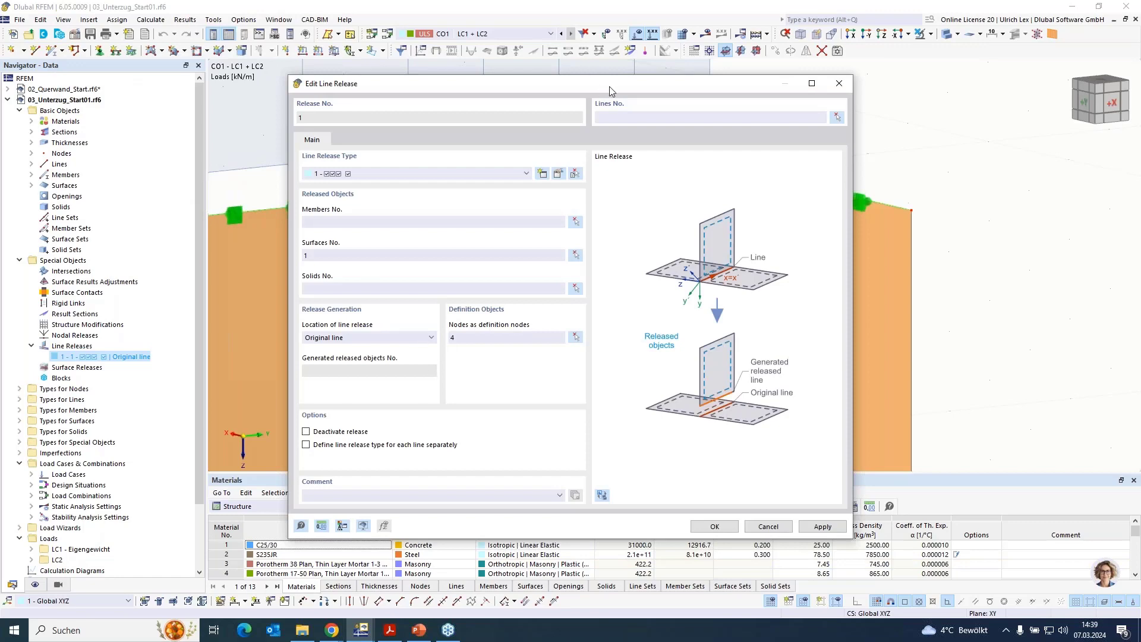
{"action": "left_click_drag", "start_coordinate": [608, 87], "coordinate": [693, 312]}
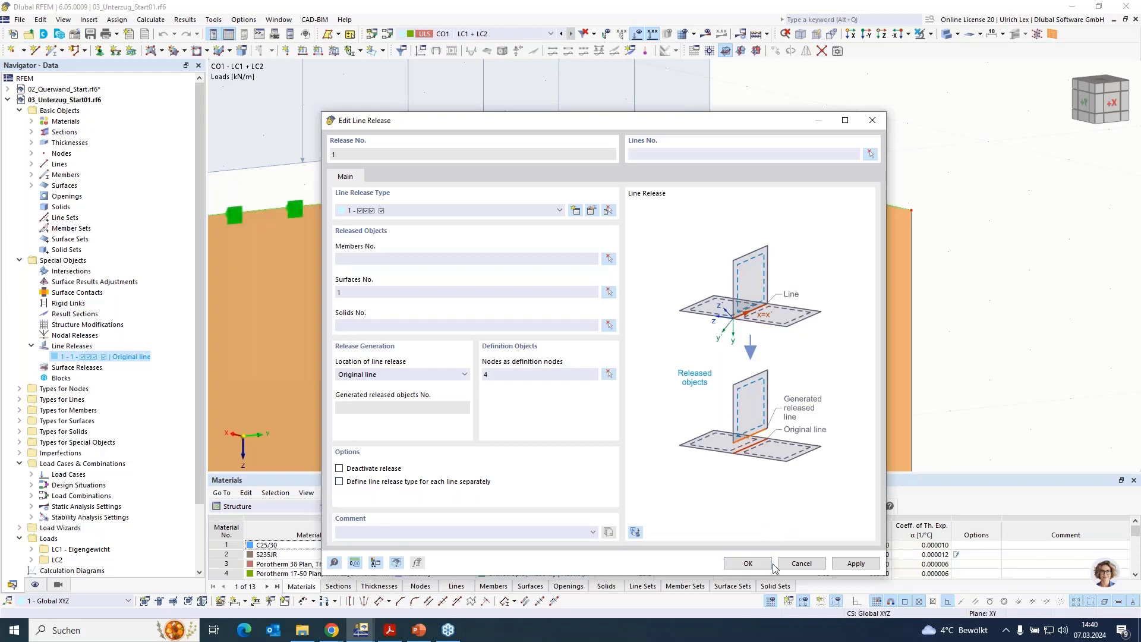
Step: Assign line 2, the vertical junction line above the beam's end, to the line release and accept it
{"action": "left_click", "coordinate": [870, 154]}
{"action": "left_click", "coordinate": [708, 196]}
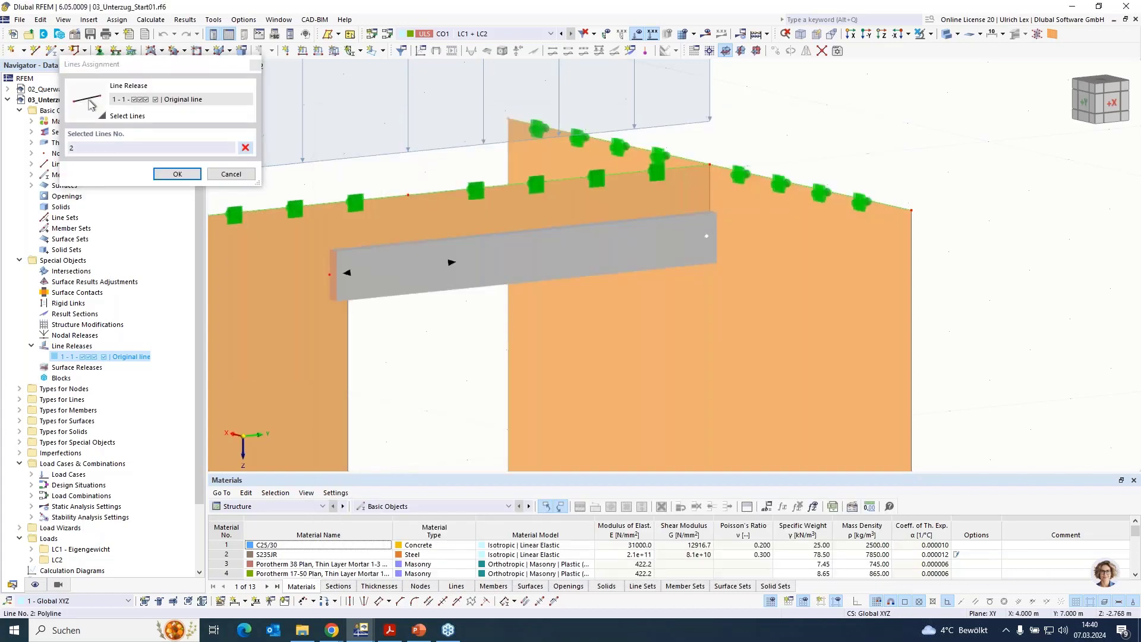
{"action": "left_click", "coordinate": [177, 174]}
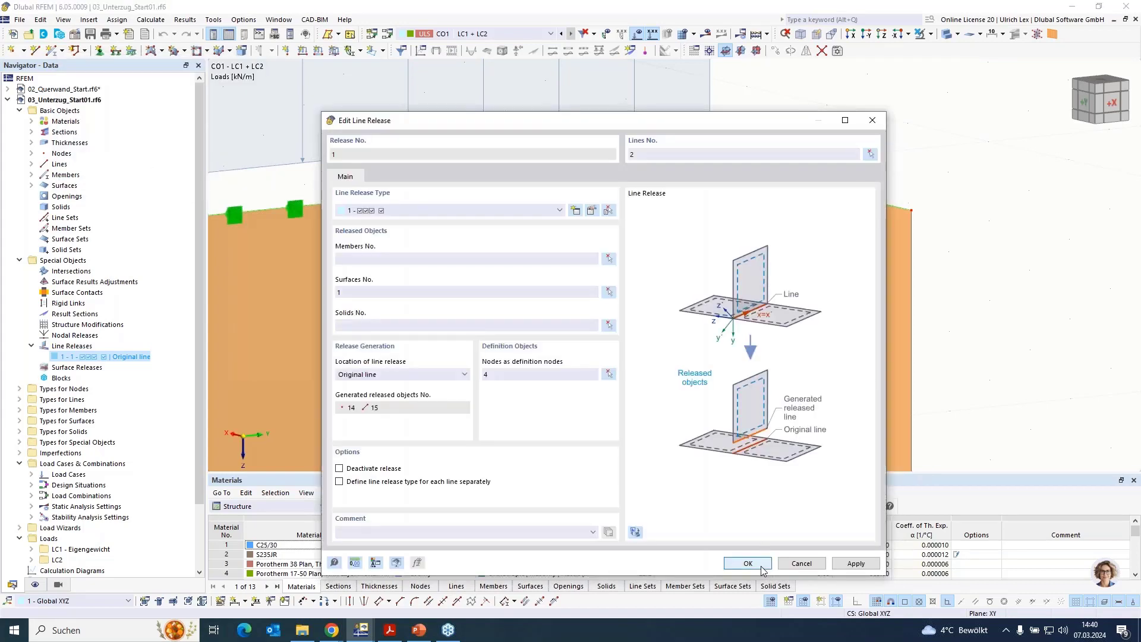
{"action": "left_click", "coordinate": [748, 563]}
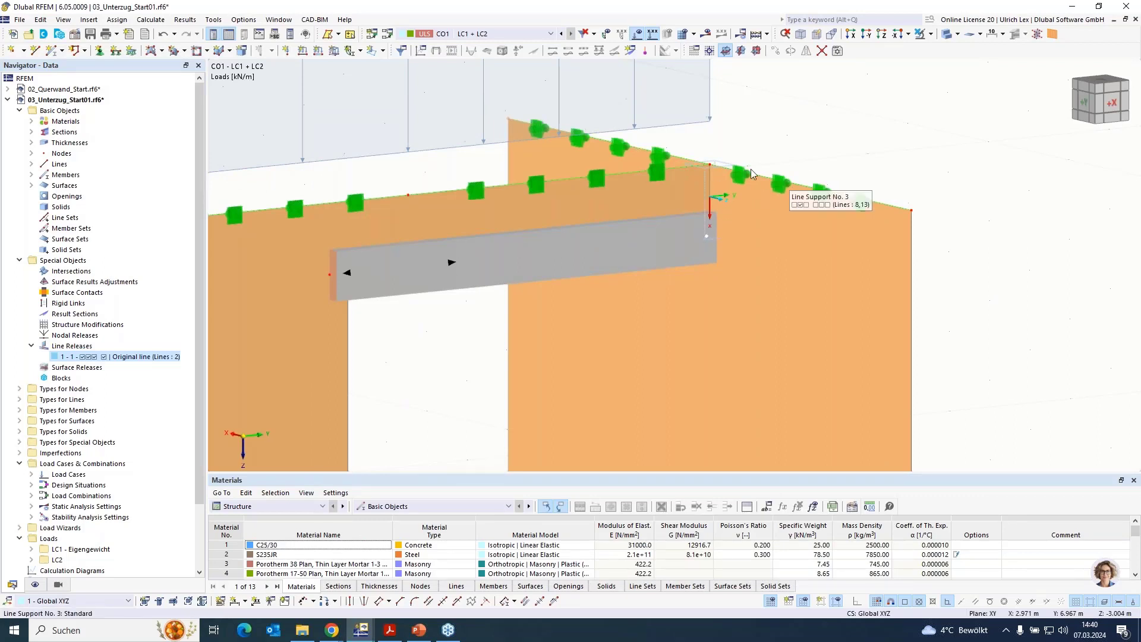
Step: Display the model transparently and check the coincident nodes at the top of the released junction line
{"action": "scroll", "coordinate": [754, 173], "scroll_direction": "up", "scroll_amount": 3}
{"action": "left_click", "coordinate": [945, 34]}
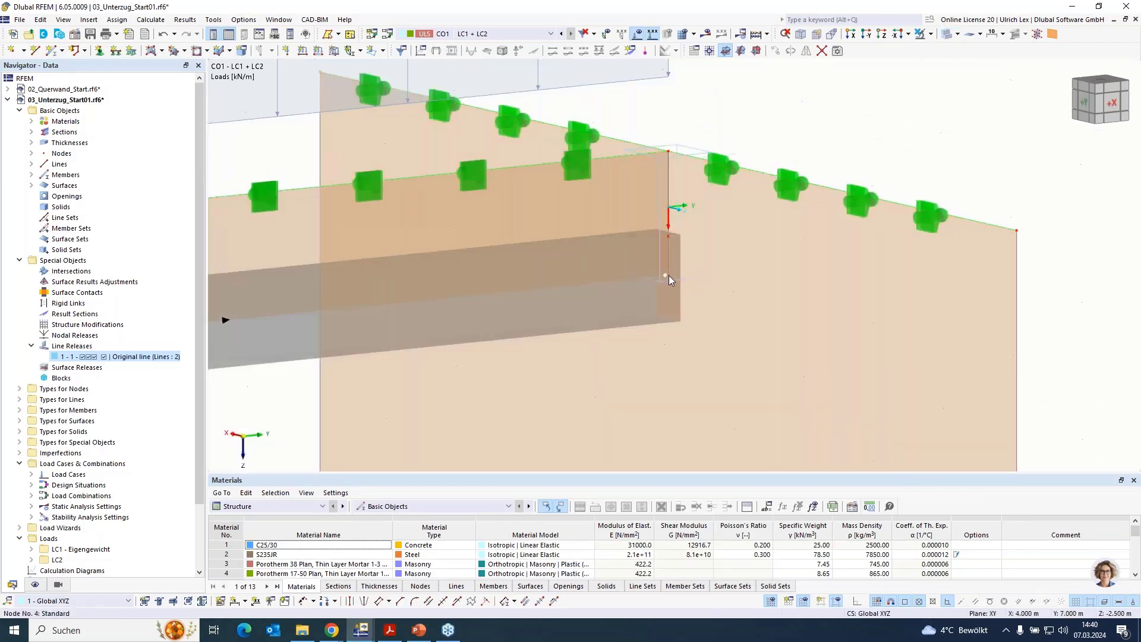
{"action": "left_click", "coordinate": [669, 151]}
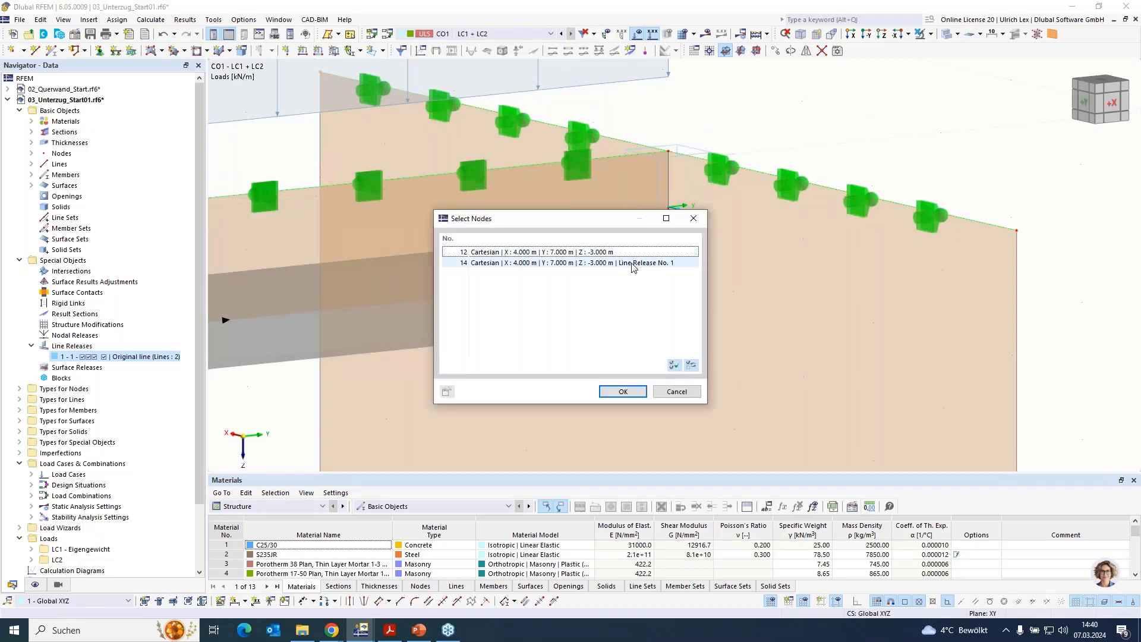
{"action": "left_click", "coordinate": [676, 391]}
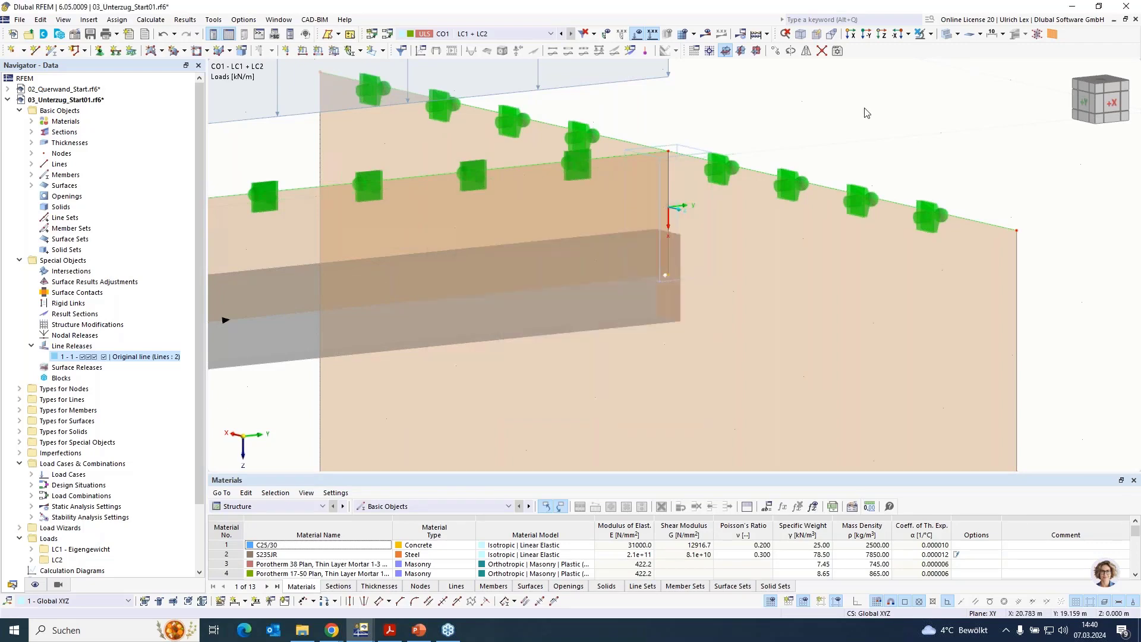
Step: Calculate load combination CO1 (LC1 + LC2) for the model with the released wall junction
{"action": "scroll", "coordinate": [813, 120], "scroll_direction": "down", "scroll_amount": 5}
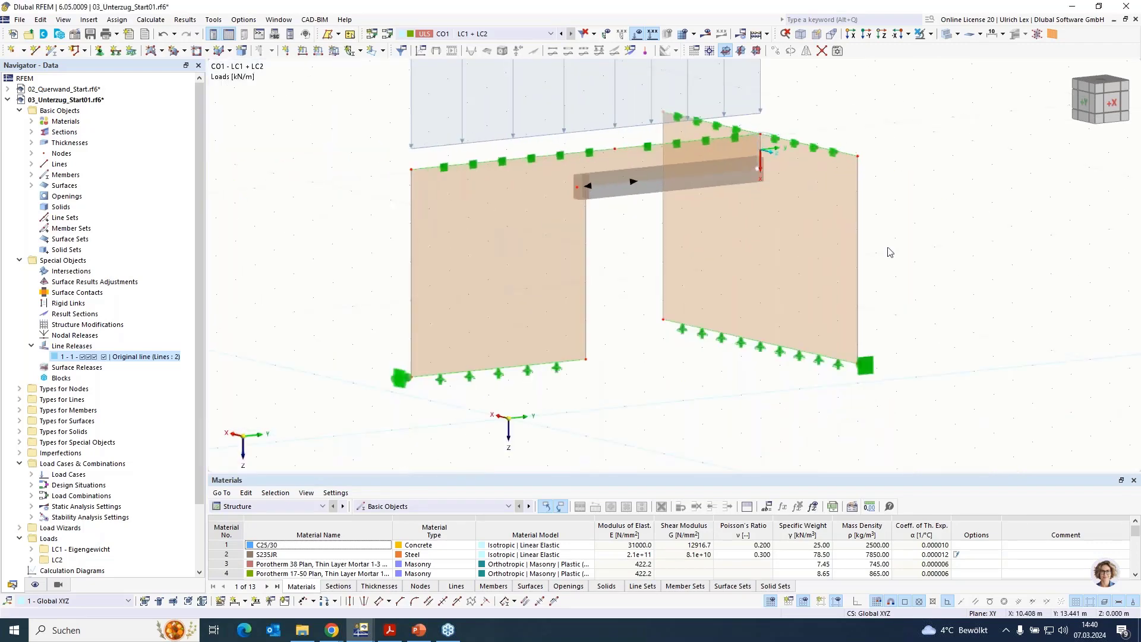
{"action": "scroll", "coordinate": [624, 397], "scroll_direction": "down", "scroll_amount": 1}
{"action": "scroll", "coordinate": [856, 141], "scroll_direction": "up", "scroll_amount": 1}
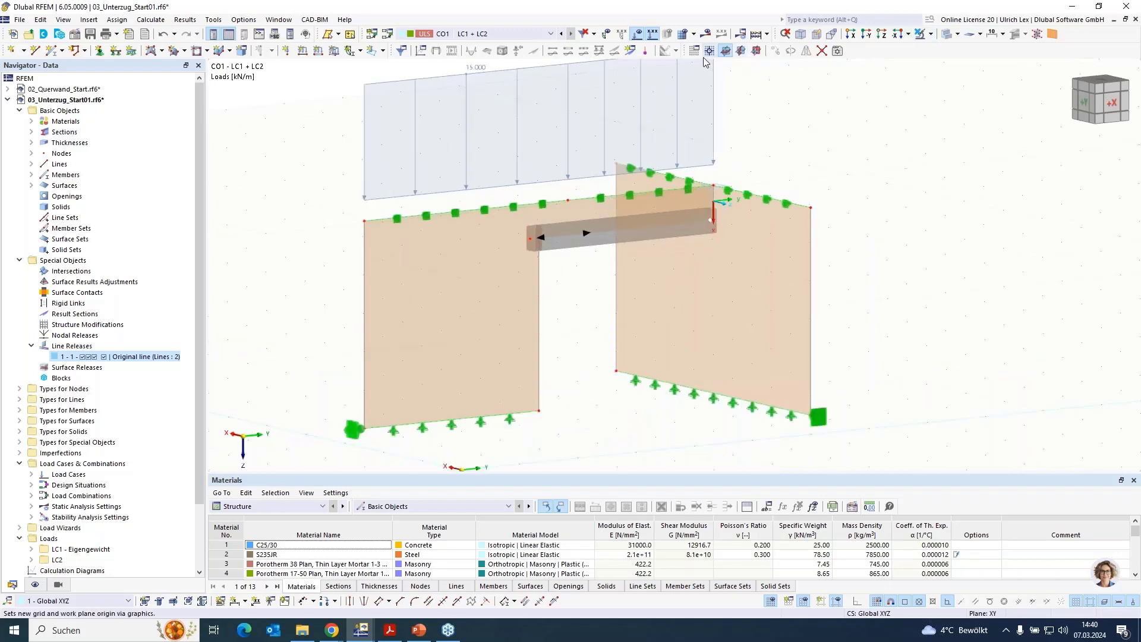
{"action": "left_click", "coordinate": [704, 37]}
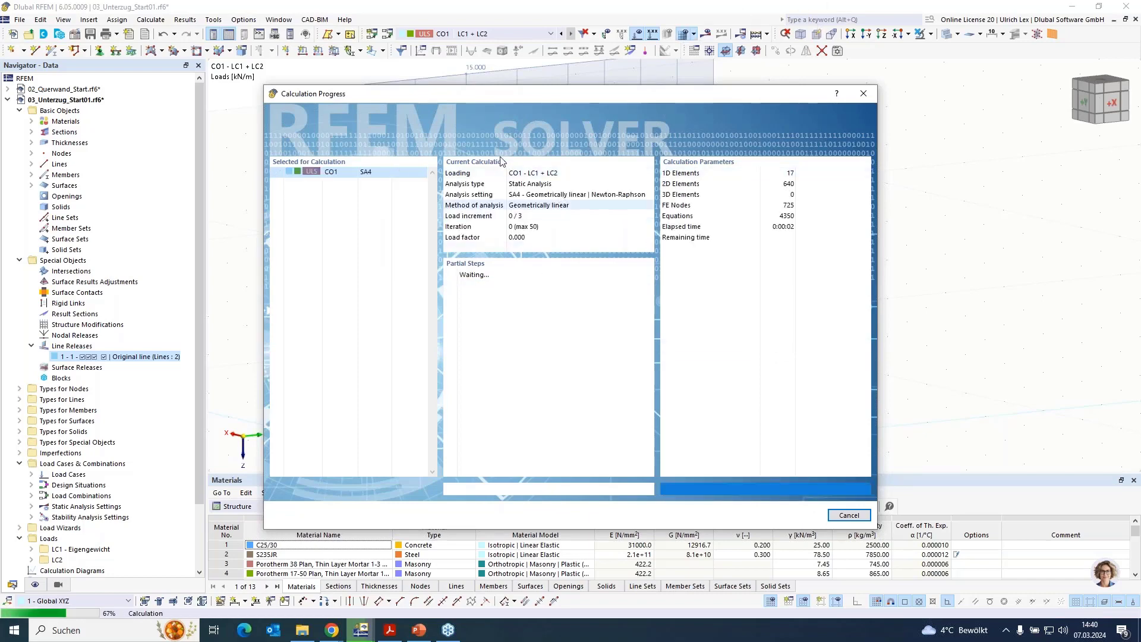
{"action": "left_click_drag", "start_coordinate": [591, 98], "coordinate": [634, 92]}
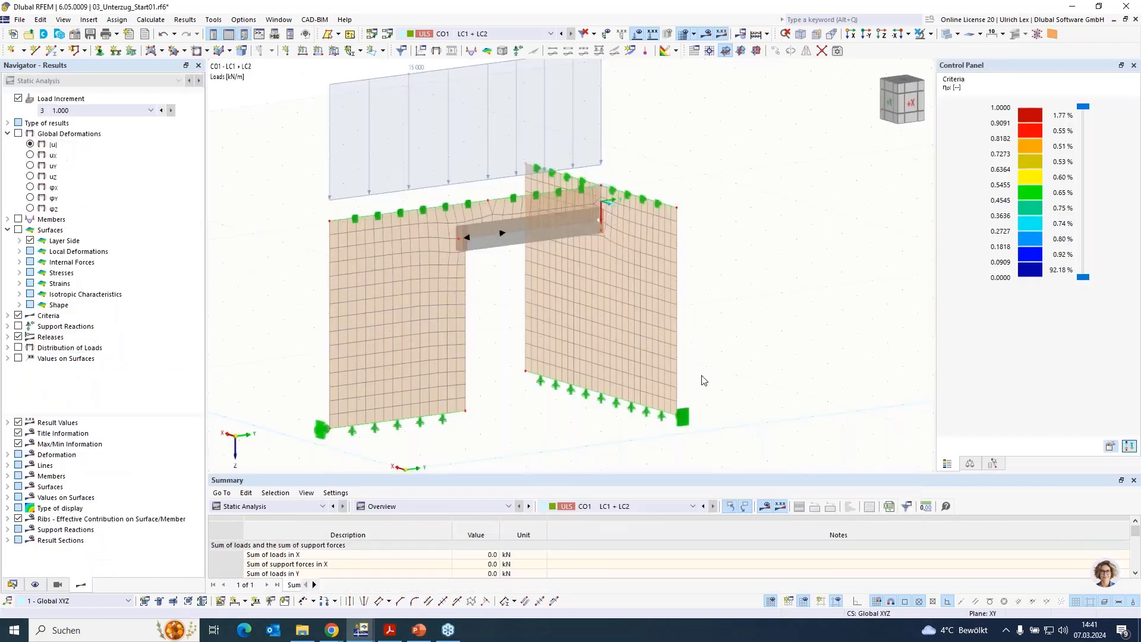
Step: Show the global deformations |u| of the walls and beam for CO1, without the FE mesh
{"action": "scroll", "coordinate": [703, 230], "scroll_direction": "up", "scroll_amount": 1}
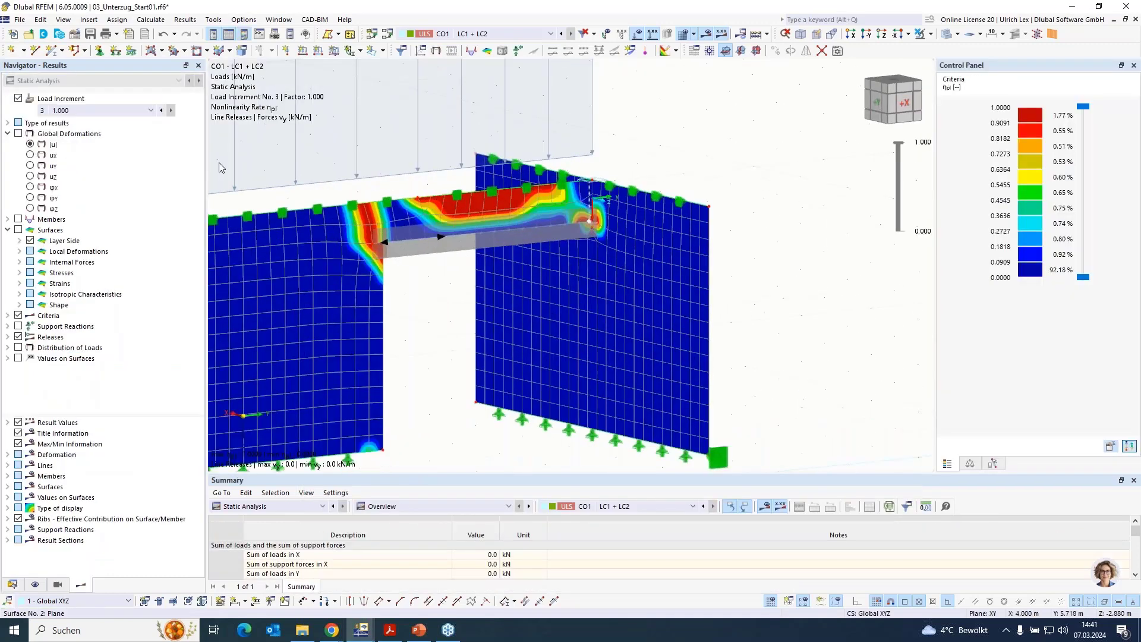
{"action": "left_click", "coordinate": [18, 134]}
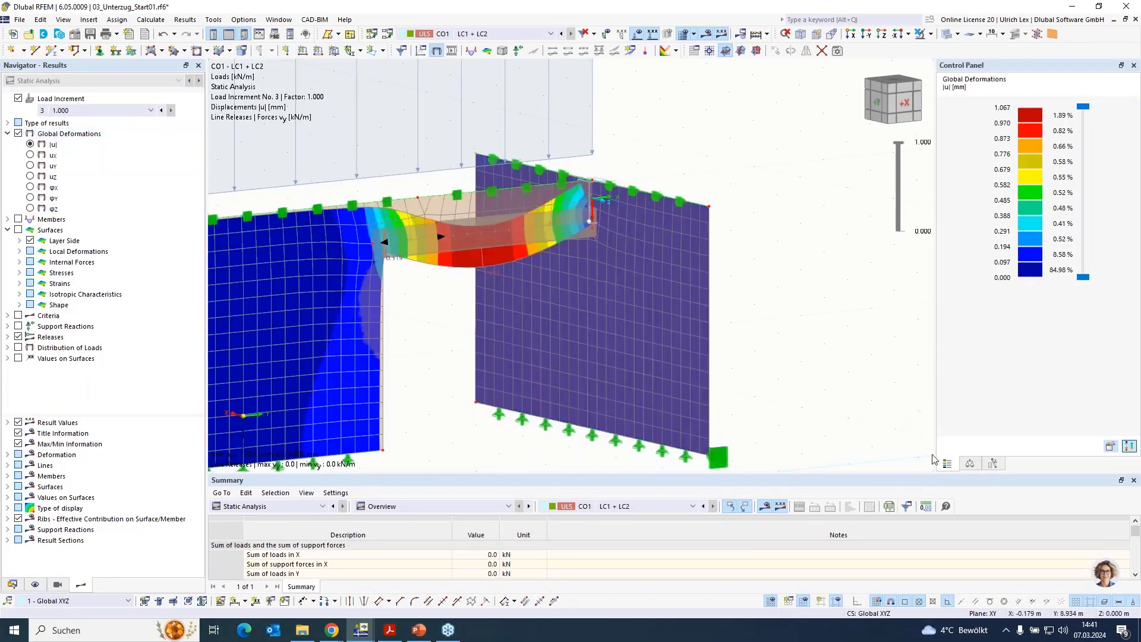
{"action": "middle_click_drag", "start_coordinate": [805, 371], "coordinate": [749, 373], "text": "ctrl"}
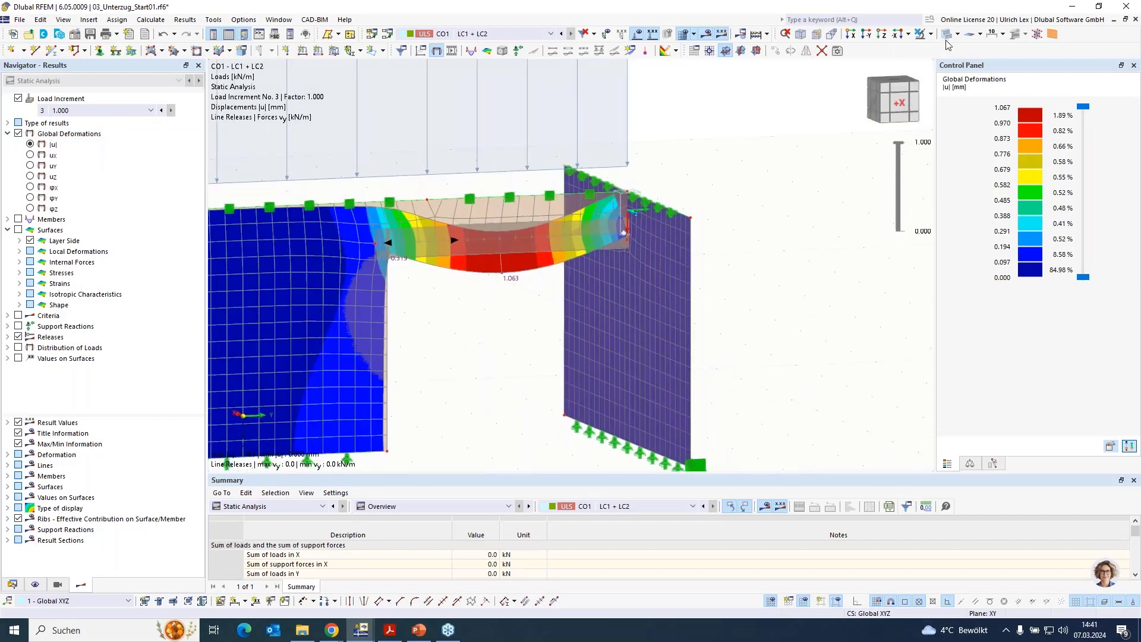
{"action": "left_click", "coordinate": [682, 35]}
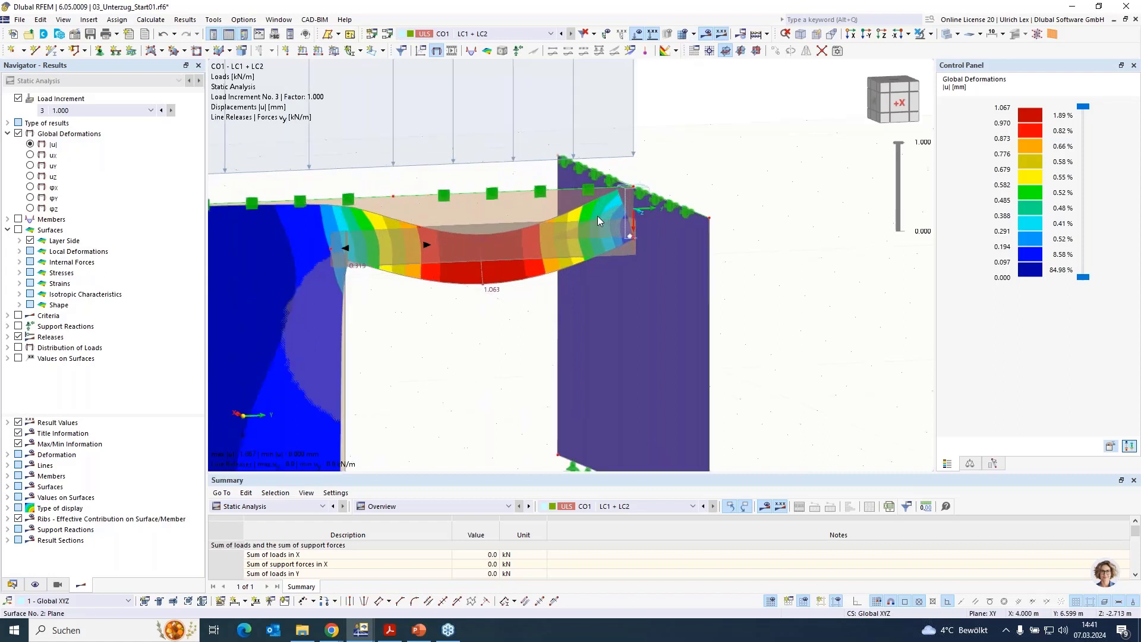
{"action": "scroll", "coordinate": [598, 213], "scroll_direction": "up", "scroll_amount": 2}
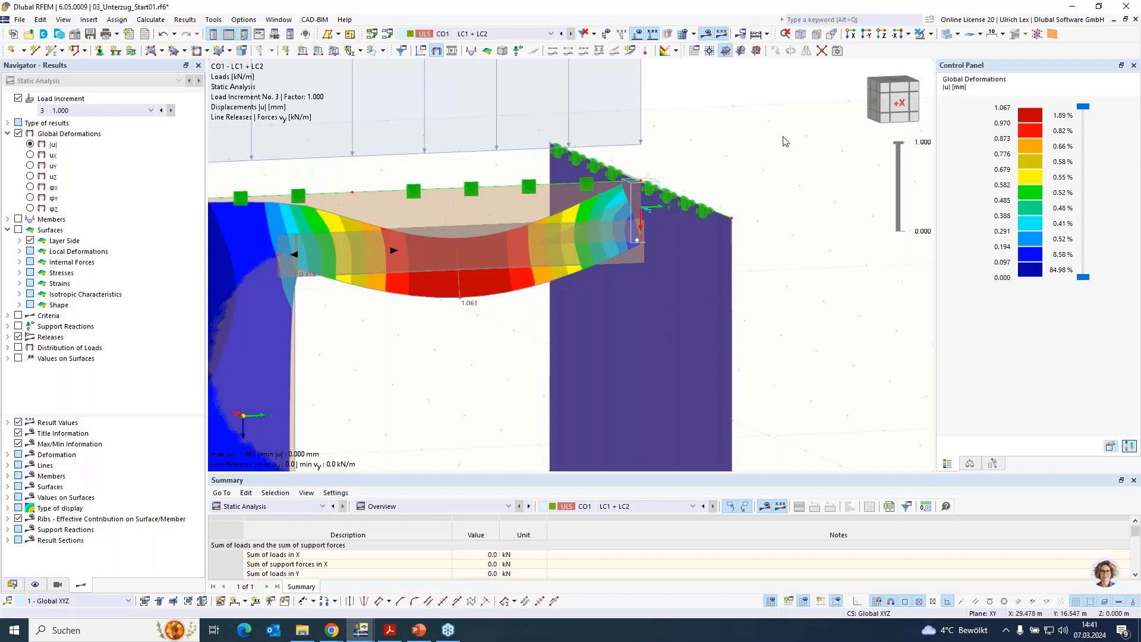
Step: Isolate the transverse wall and its related objects to show its deformations alone
{"action": "left_click", "coordinate": [705, 241]}
{"action": "left_click", "coordinate": [931, 33]}
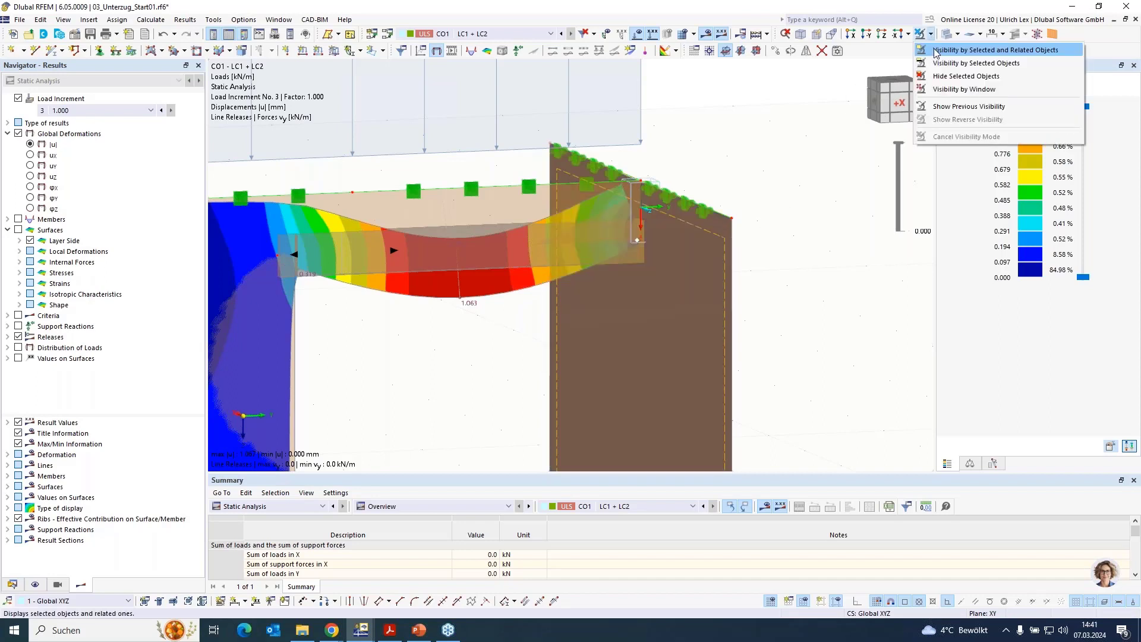
{"action": "left_click", "coordinate": [954, 44]}
{"action": "left_click", "coordinate": [707, 165]}
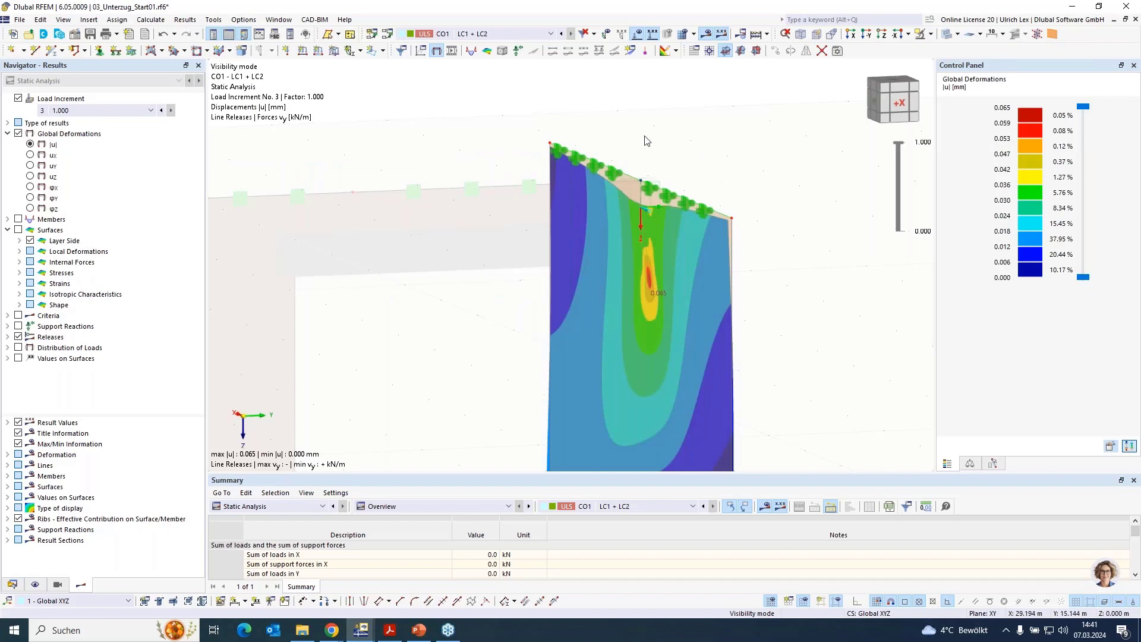
Step: Show the FE mesh on the transverse wall and examine the deformation peak around the beam's bearing point
{"action": "scroll", "coordinate": [647, 141], "scroll_direction": "down", "scroll_amount": 3}
{"action": "middle_click_drag", "start_coordinate": [538, 331], "coordinate": [580, 322], "text": "ctrl"}
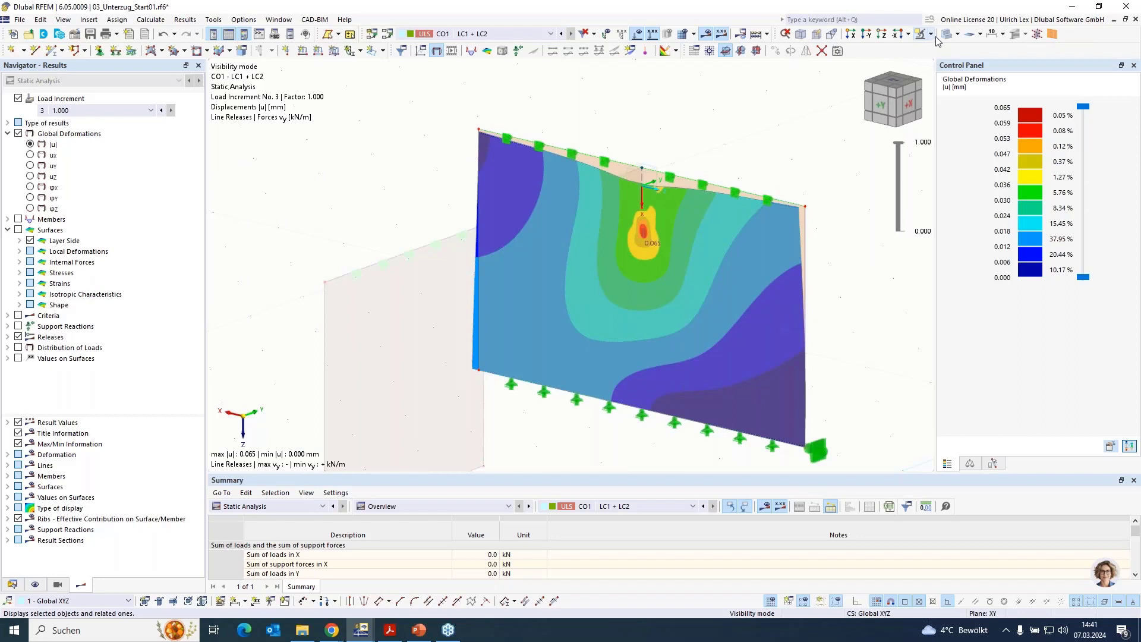
{"action": "scroll", "coordinate": [634, 240], "scroll_direction": "up", "scroll_amount": 5}
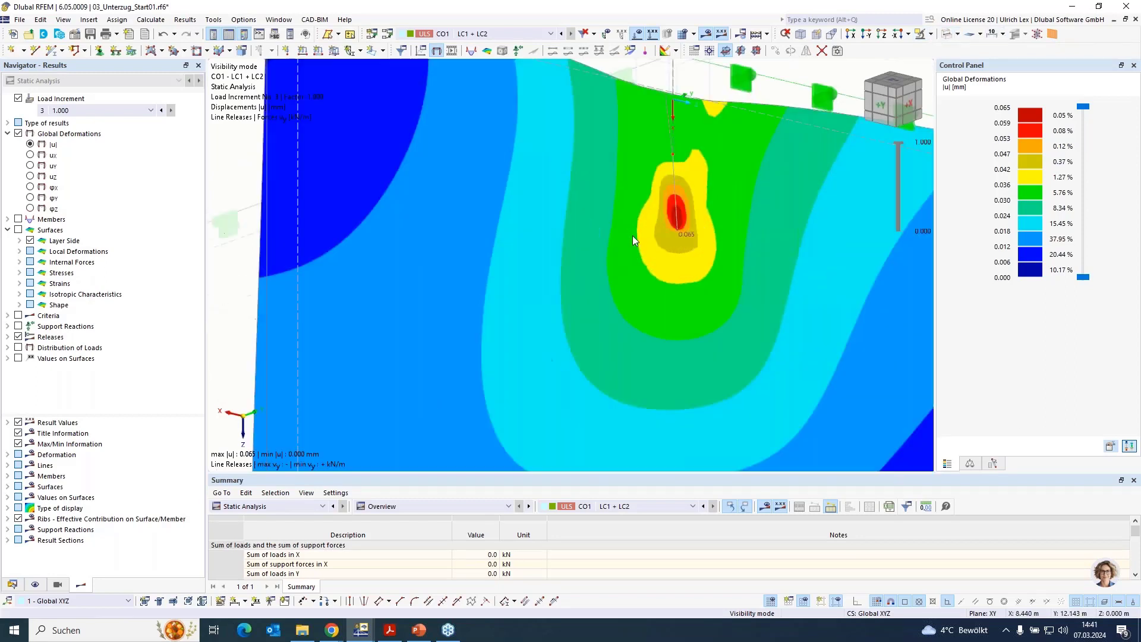
{"action": "scroll", "coordinate": [632, 235], "scroll_direction": "up", "scroll_amount": 1}
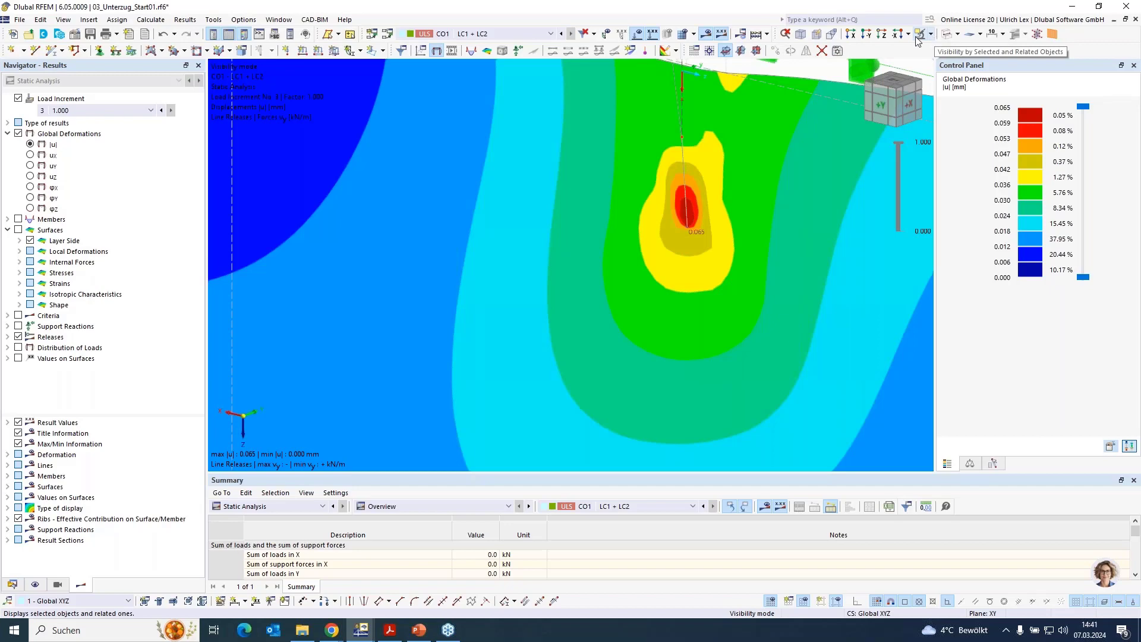
{"action": "left_click", "coordinate": [682, 35]}
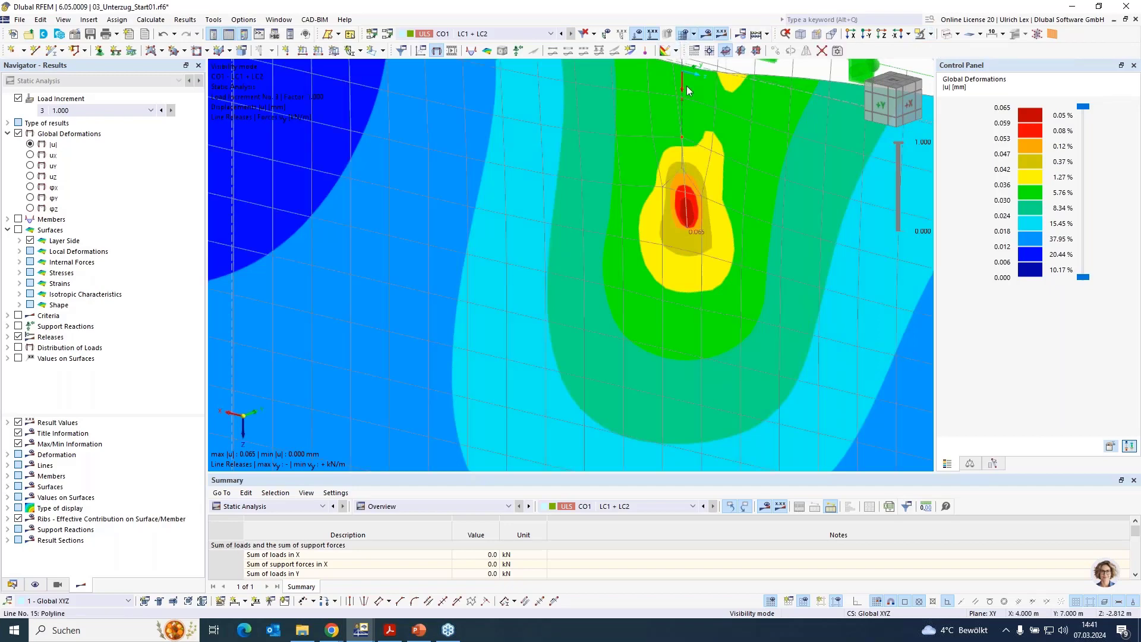
{"action": "scroll", "coordinate": [638, 146], "scroll_direction": "down", "scroll_amount": 2}
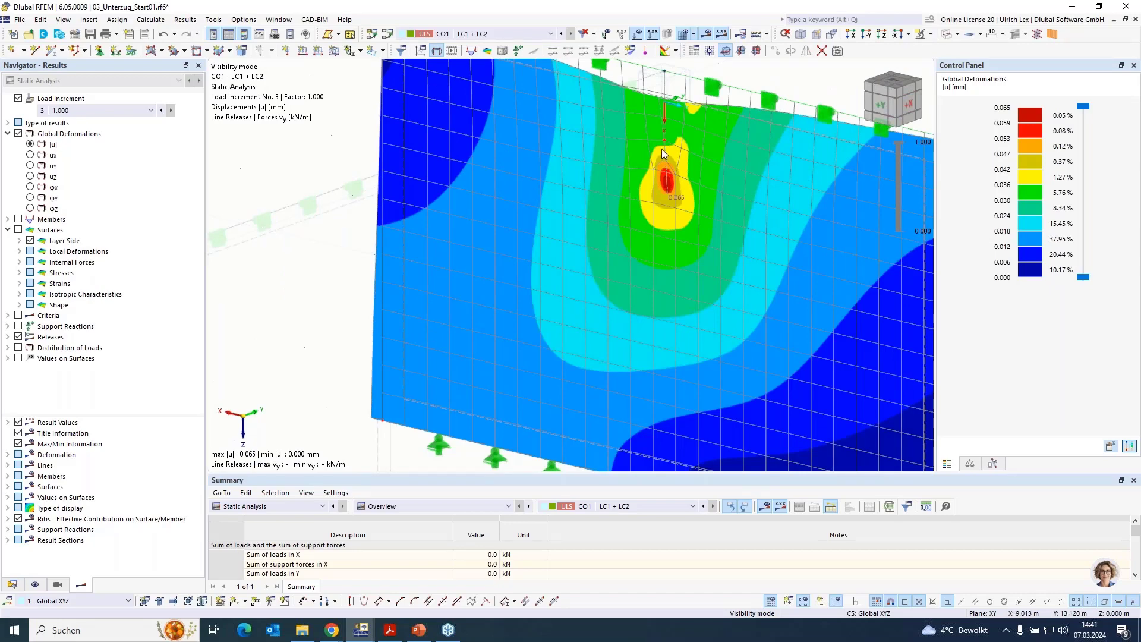
{"action": "scroll", "coordinate": [664, 137], "scroll_direction": "up", "scroll_amount": 3}
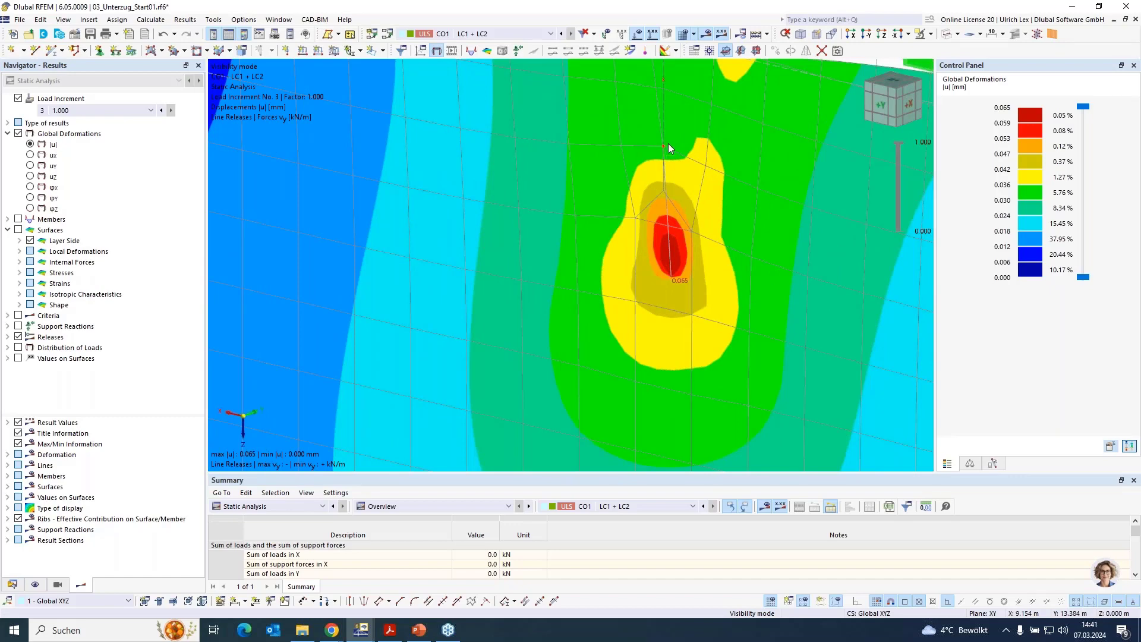
{"action": "scroll", "coordinate": [664, 141], "scroll_direction": "up", "scroll_amount": 2}
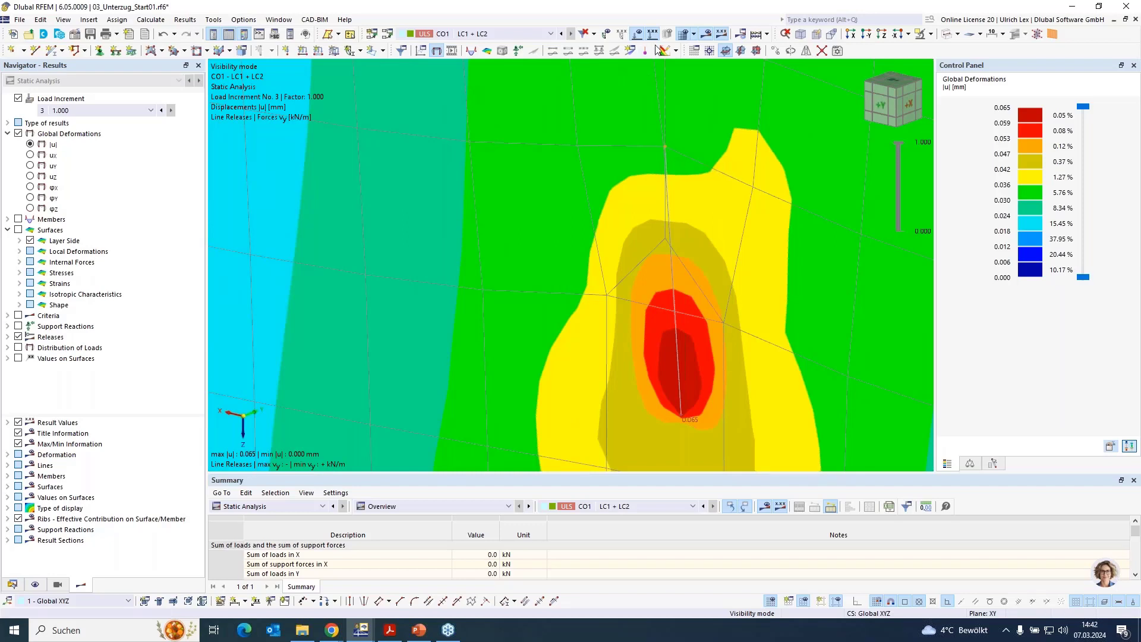
Step: Copy the node at the lower end of the junction line by 0.080 m in X to both sides along the transverse wall
{"action": "left_click", "coordinate": [775, 51]}
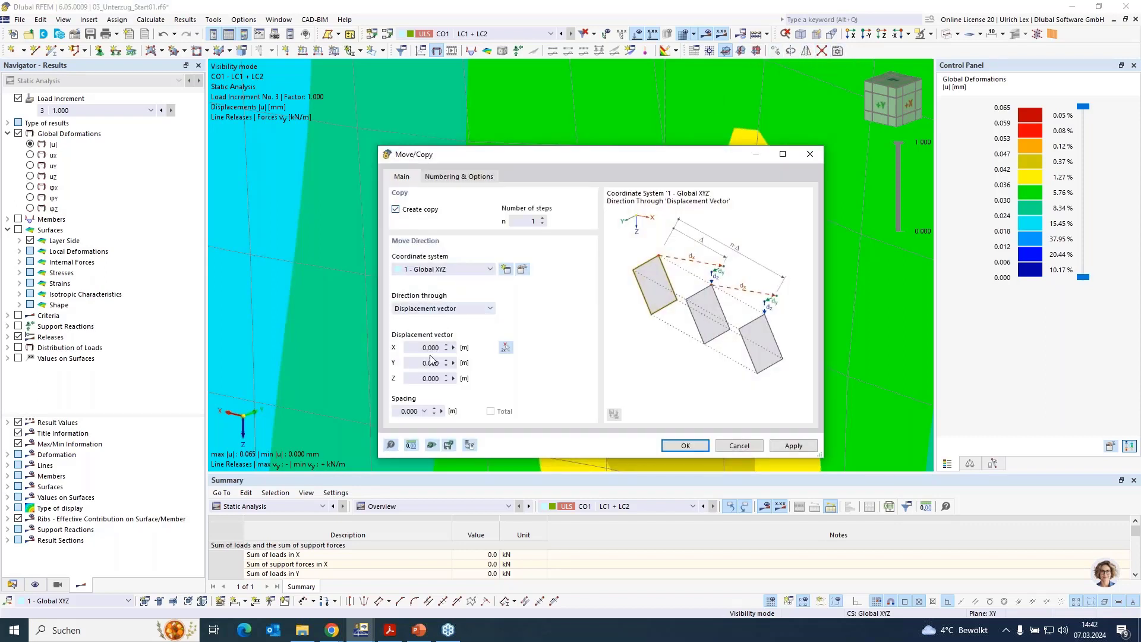
{"action": "left_click_drag", "start_coordinate": [415, 350], "coordinate": [452, 352]}
{"action": "left_click", "coordinate": [683, 444]}
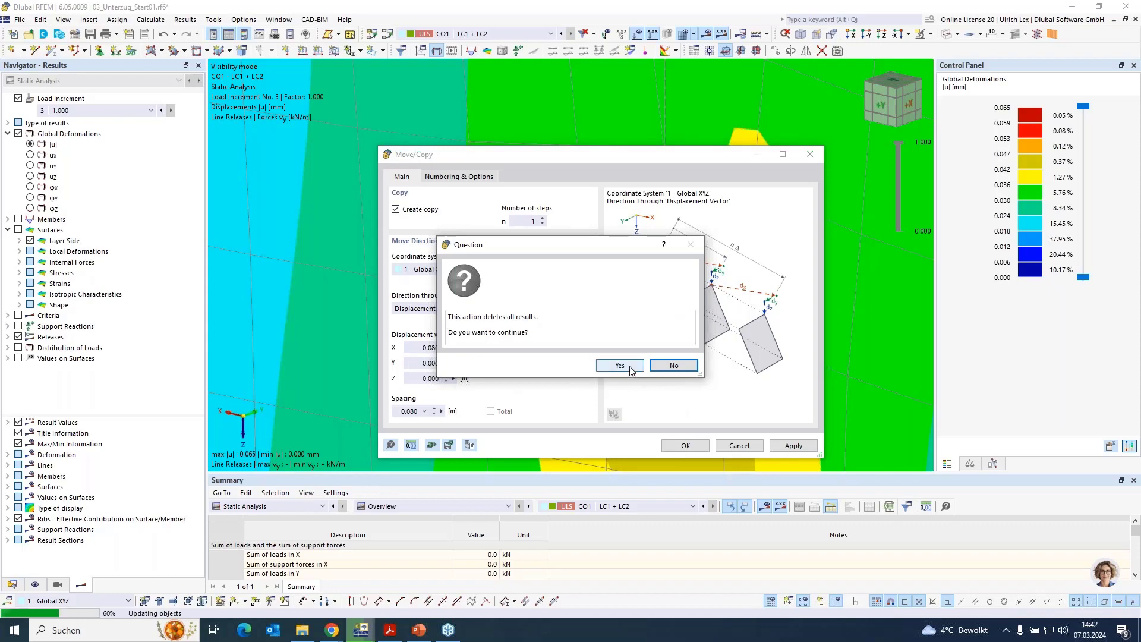
{"action": "left_click", "coordinate": [630, 366]}
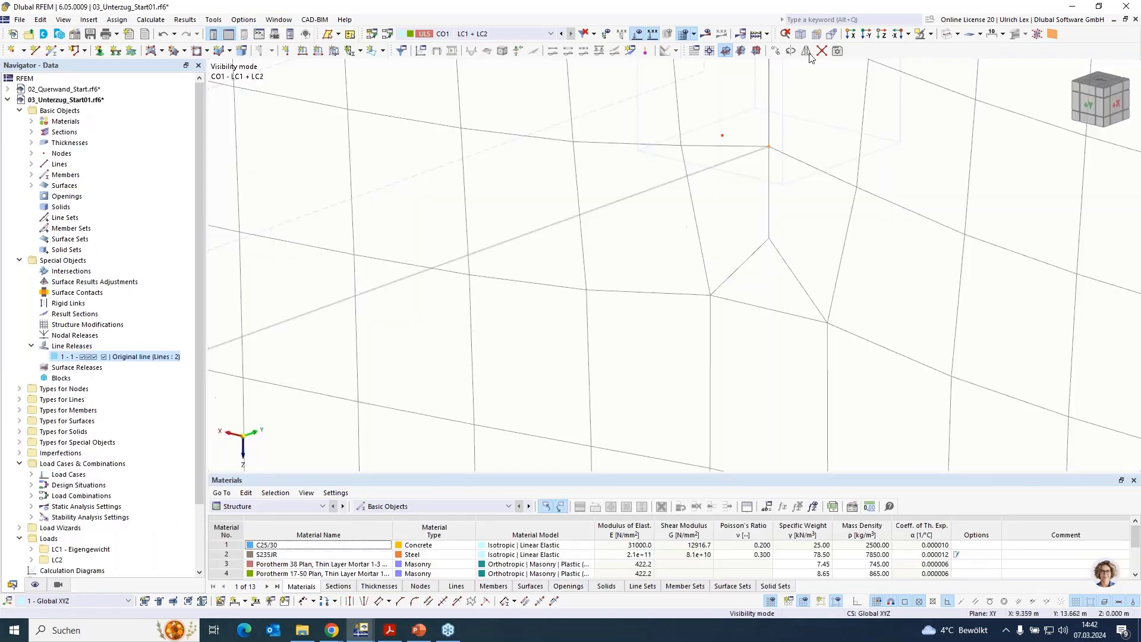
{"action": "left_click", "coordinate": [775, 51]}
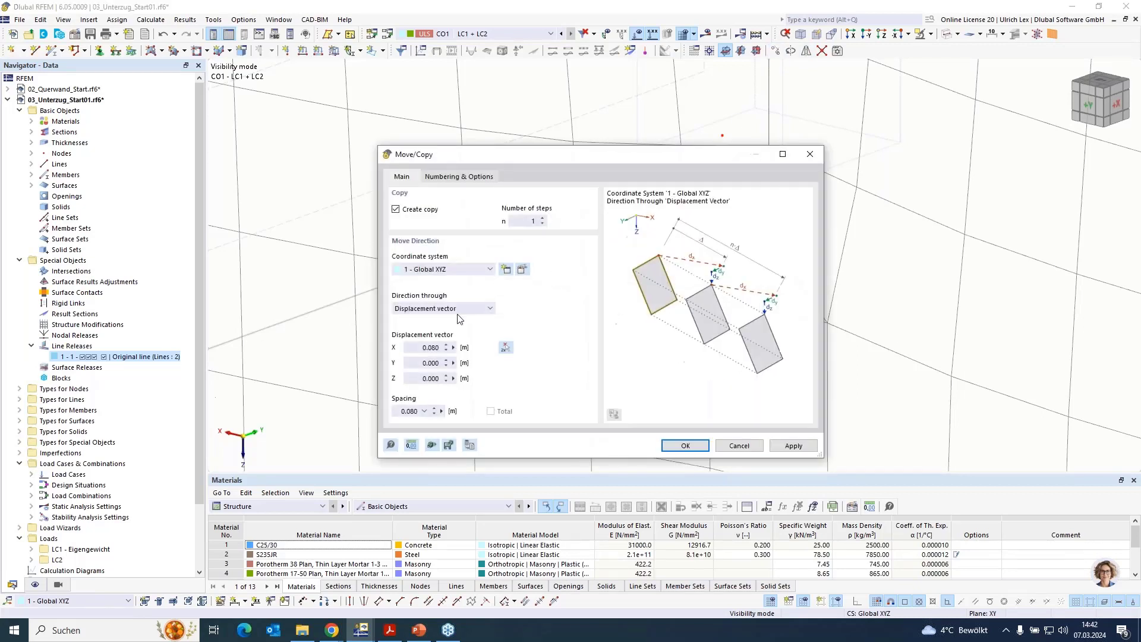
{"action": "left_click", "coordinate": [419, 347]}
{"action": "key", "text": "Return"}
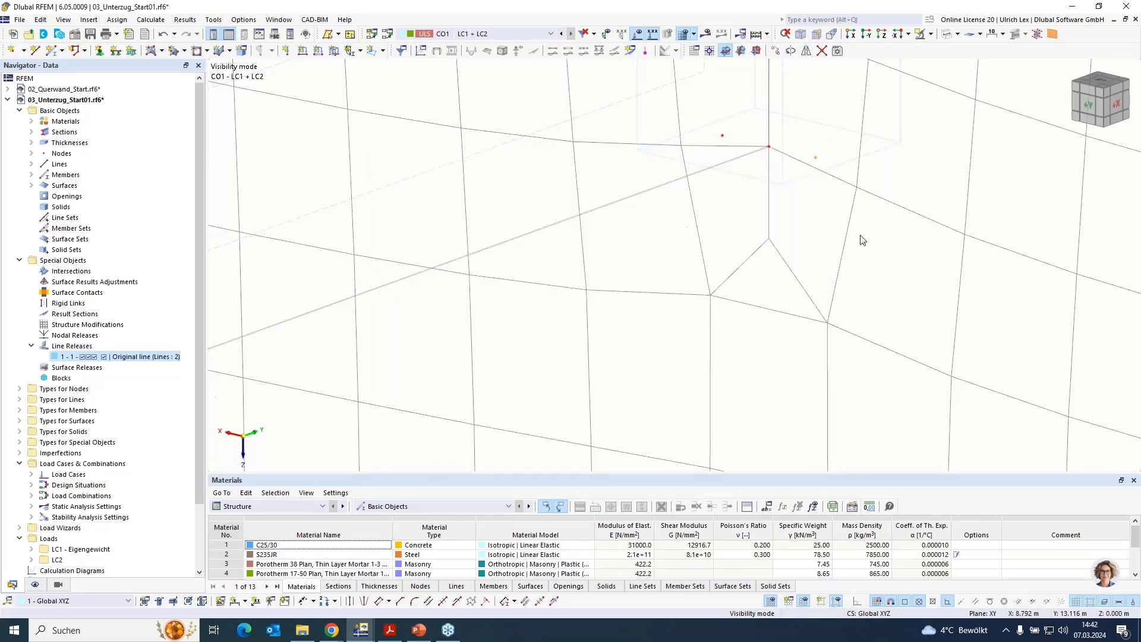
Step: Connect the junction line's lower end node to the two offset nodes in the transverse wall with rigid members
{"action": "left_click", "coordinate": [51, 52]}
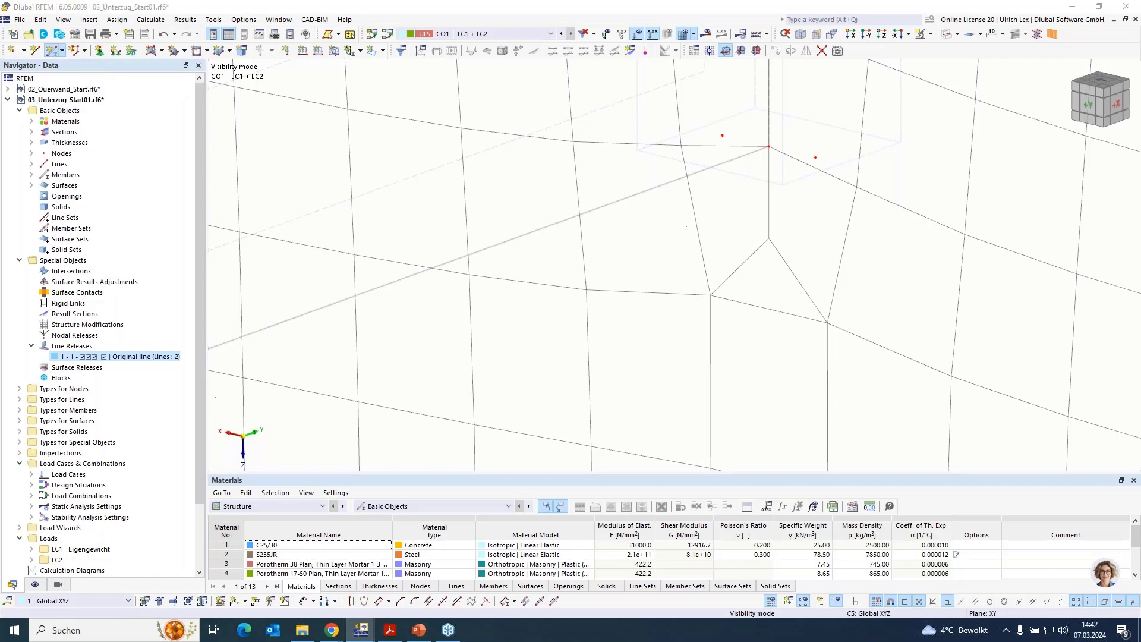
{"action": "left_click", "coordinate": [328, 153]}
{"action": "left_click", "coordinate": [300, 171]}
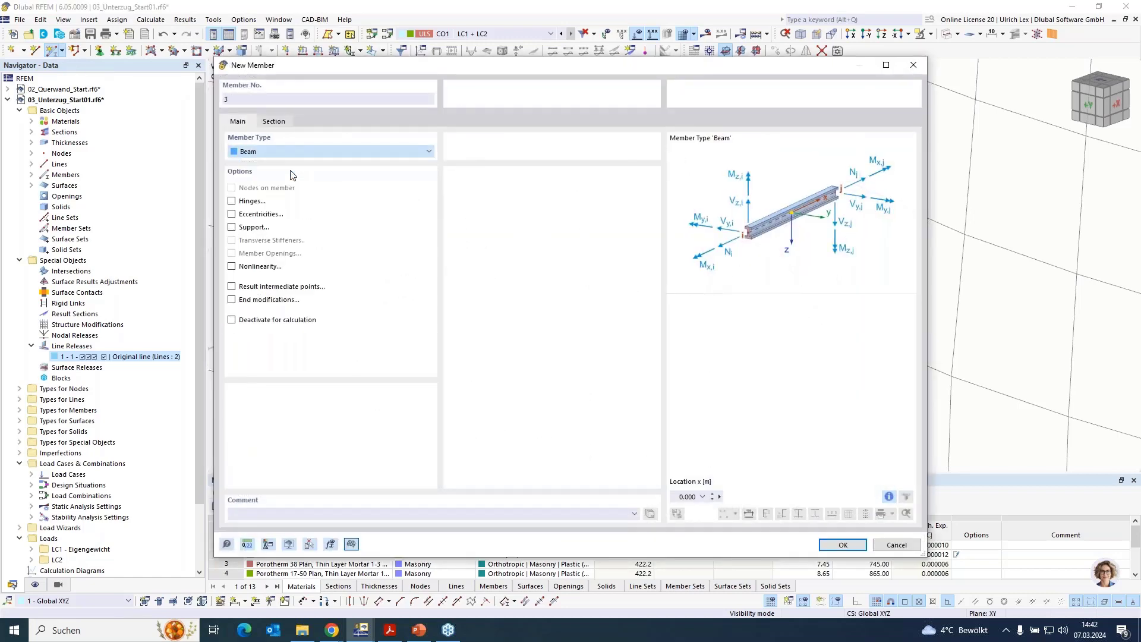
{"action": "left_click", "coordinate": [844, 545]}
{"action": "left_click", "coordinate": [768, 148]}
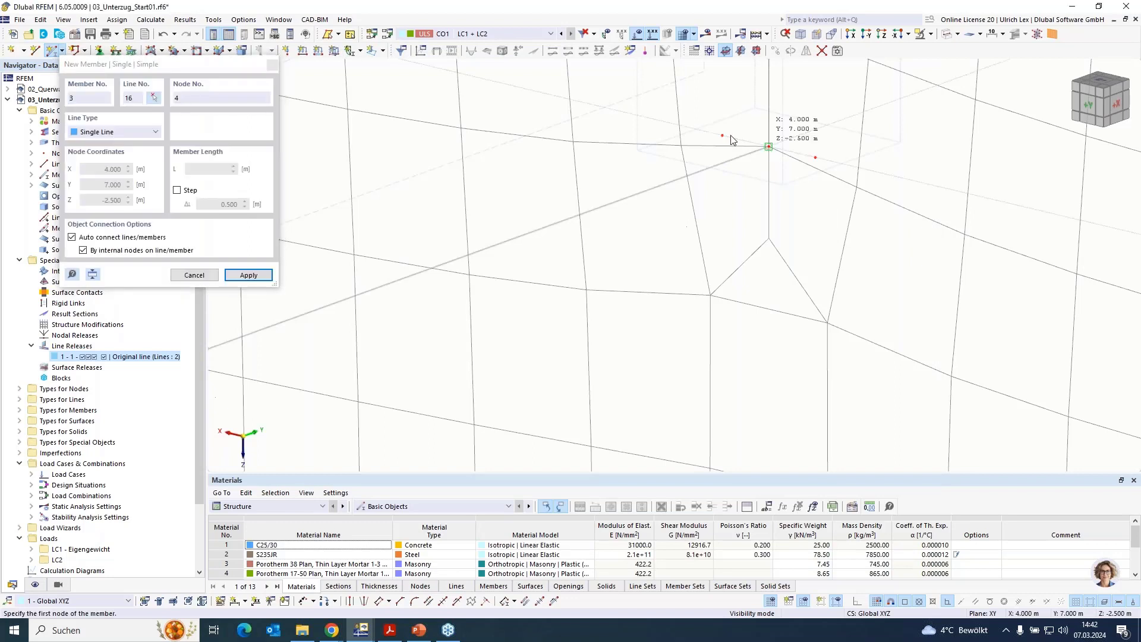
{"action": "left_click", "coordinate": [722, 135]}
{"action": "left_click", "coordinate": [722, 136]}
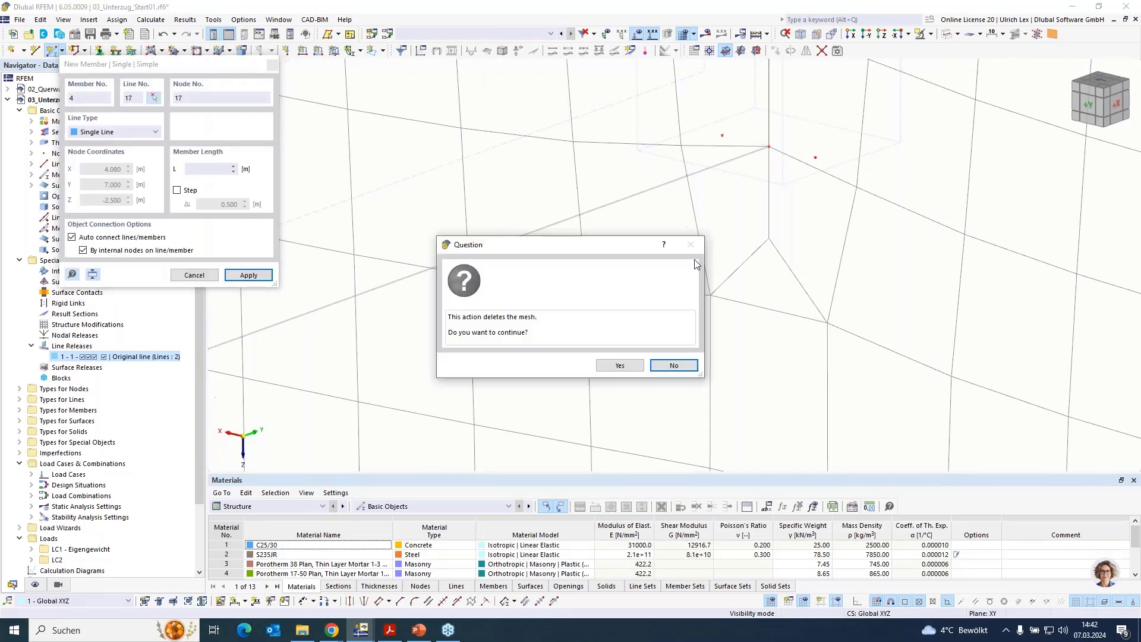
{"action": "key", "text": "Return"}
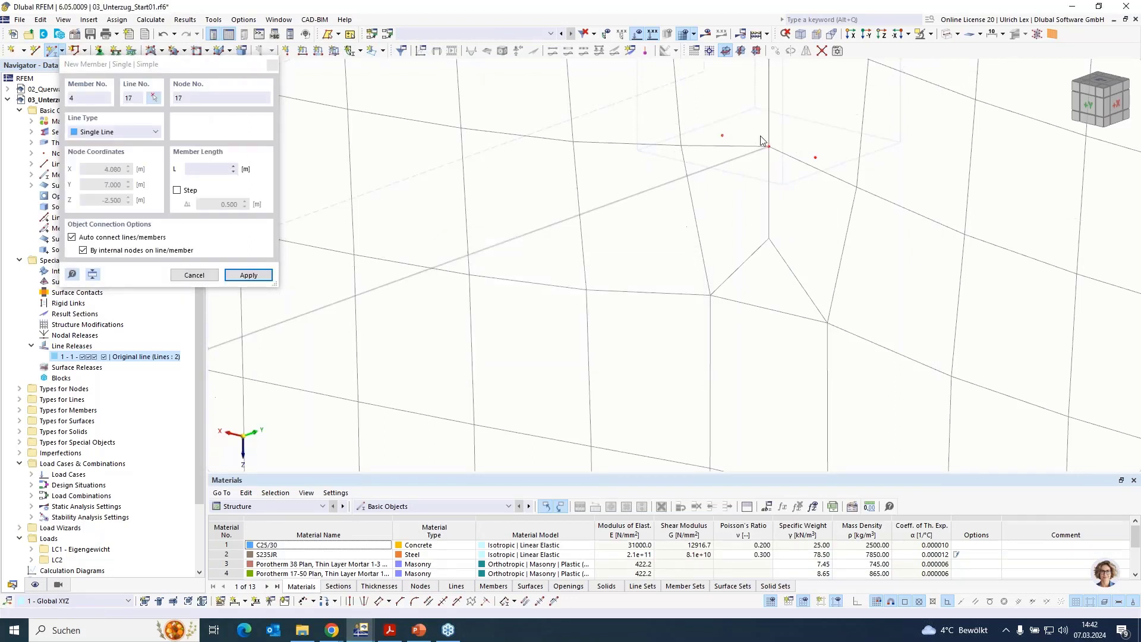
{"action": "left_click", "coordinate": [817, 161]}
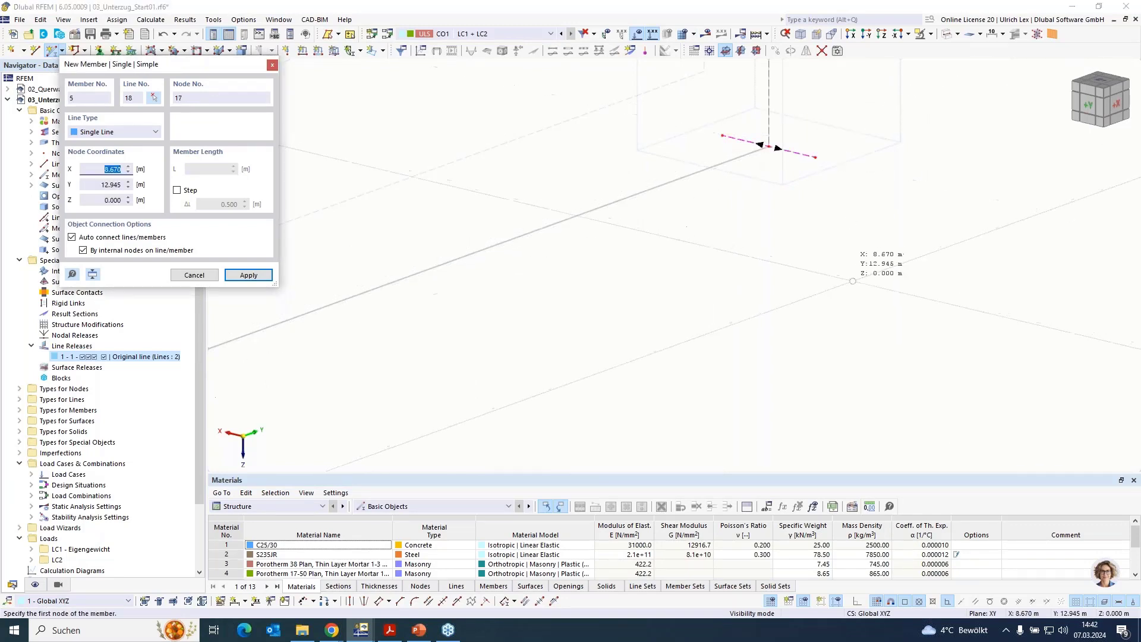
{"action": "key", "text": "Escape"}
{"action": "key", "text": "Escape"}
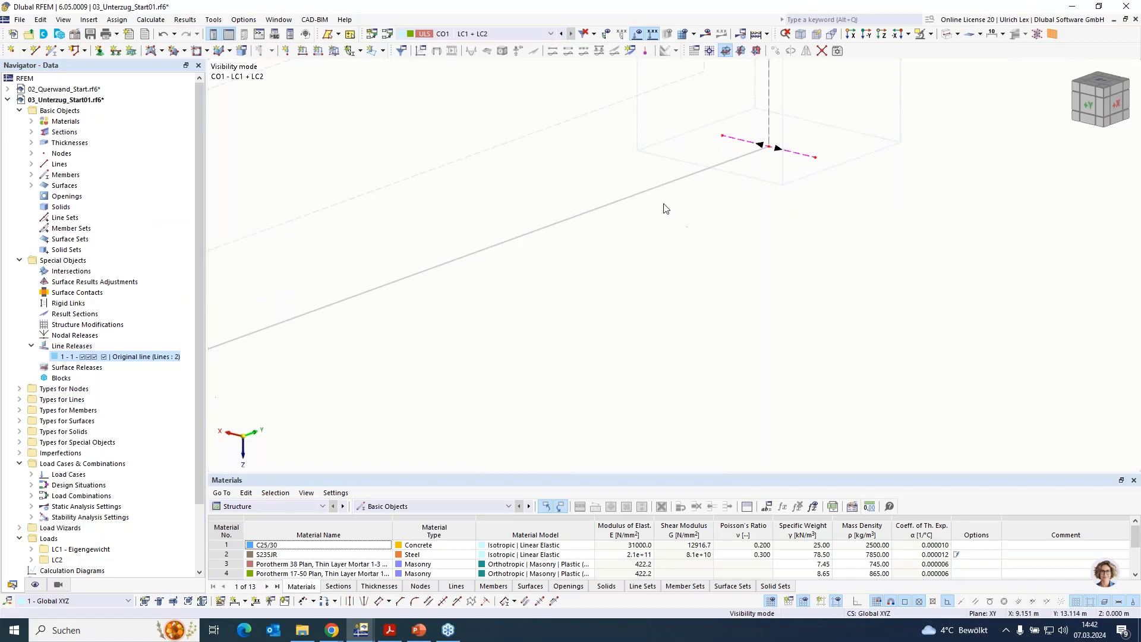
Step: Calculate load combination CO1 (LC1 + LC2) with the two rigid members at the beam's bearing
{"action": "scroll", "coordinate": [666, 208], "scroll_direction": "down", "scroll_amount": 3}
{"action": "scroll", "coordinate": [768, 262], "scroll_direction": "down", "scroll_amount": 6}
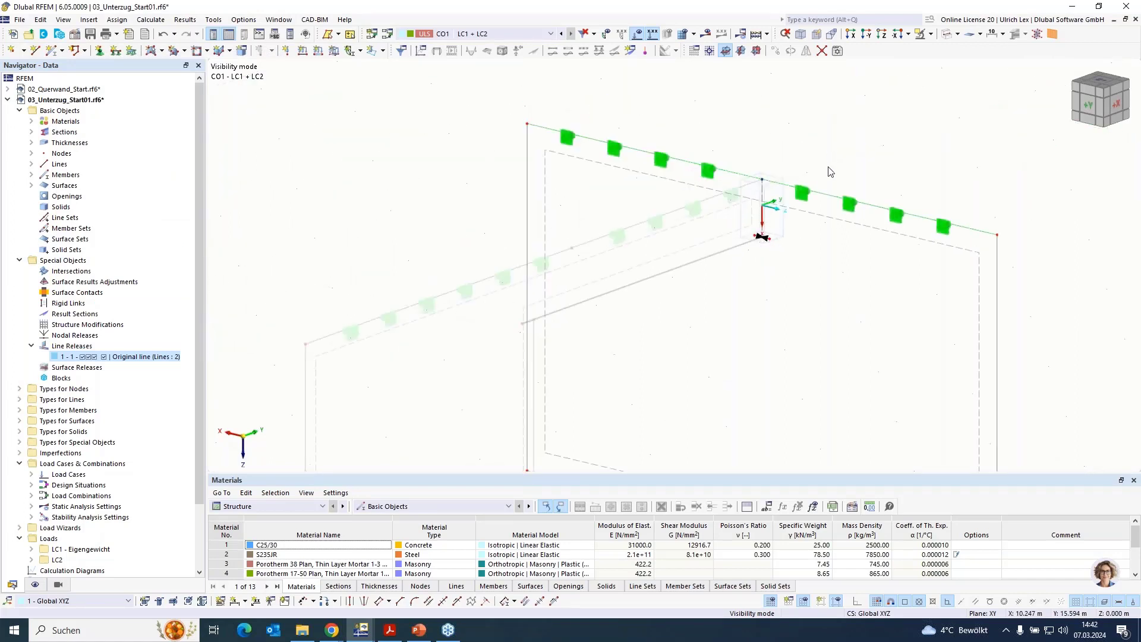
{"action": "scroll", "coordinate": [790, 259], "scroll_direction": "up", "scroll_amount": 2}
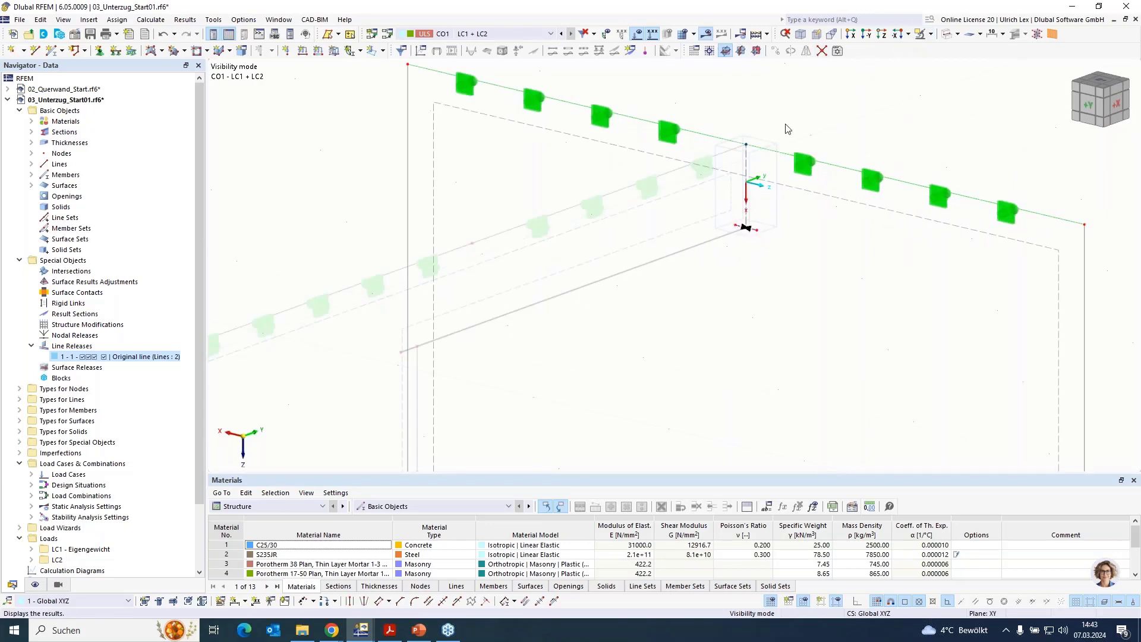
{"action": "left_click", "coordinate": [705, 33]}
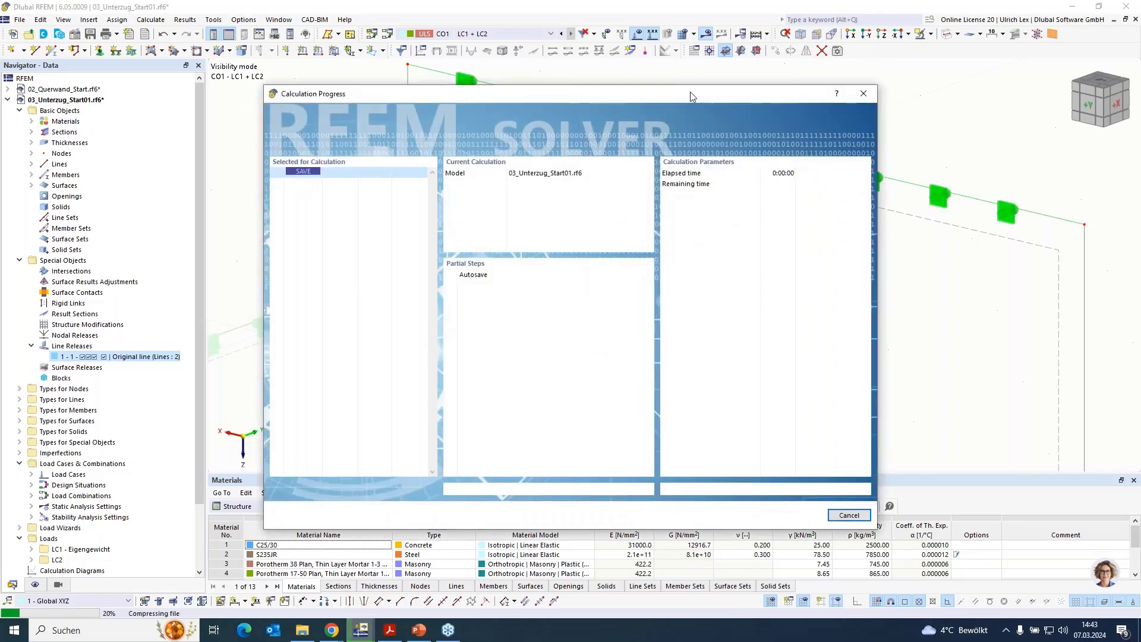
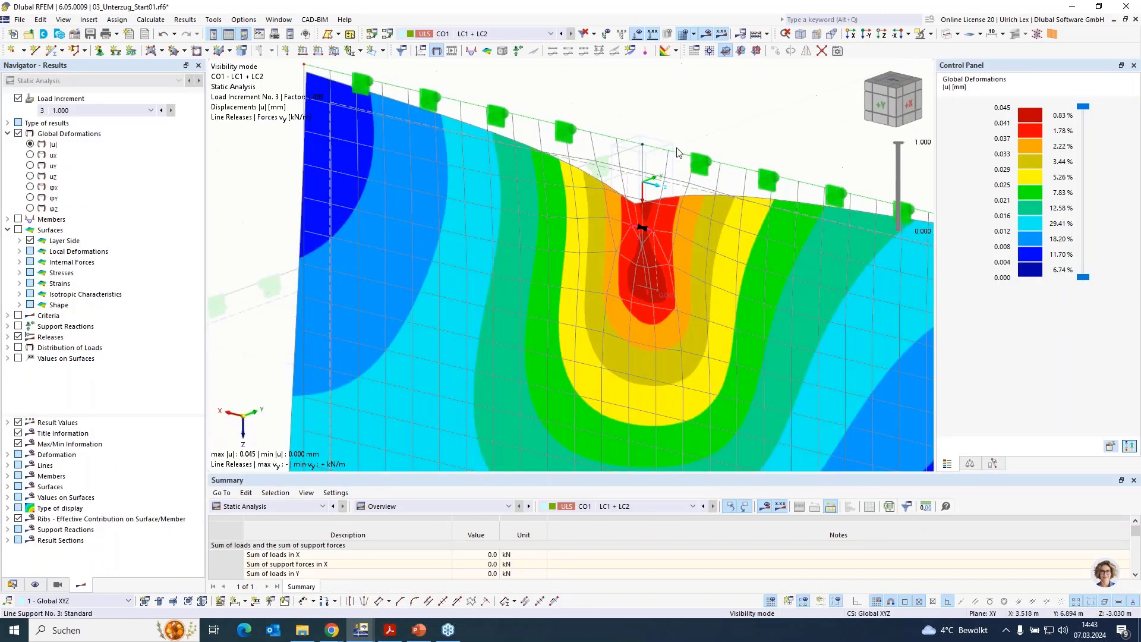
Step: Review the global deformations |u| of the transverse wall for CO1 and display its nonlinearity rate ηpl
{"action": "scroll", "coordinate": [694, 190], "scroll_direction": "down", "scroll_amount": 3}
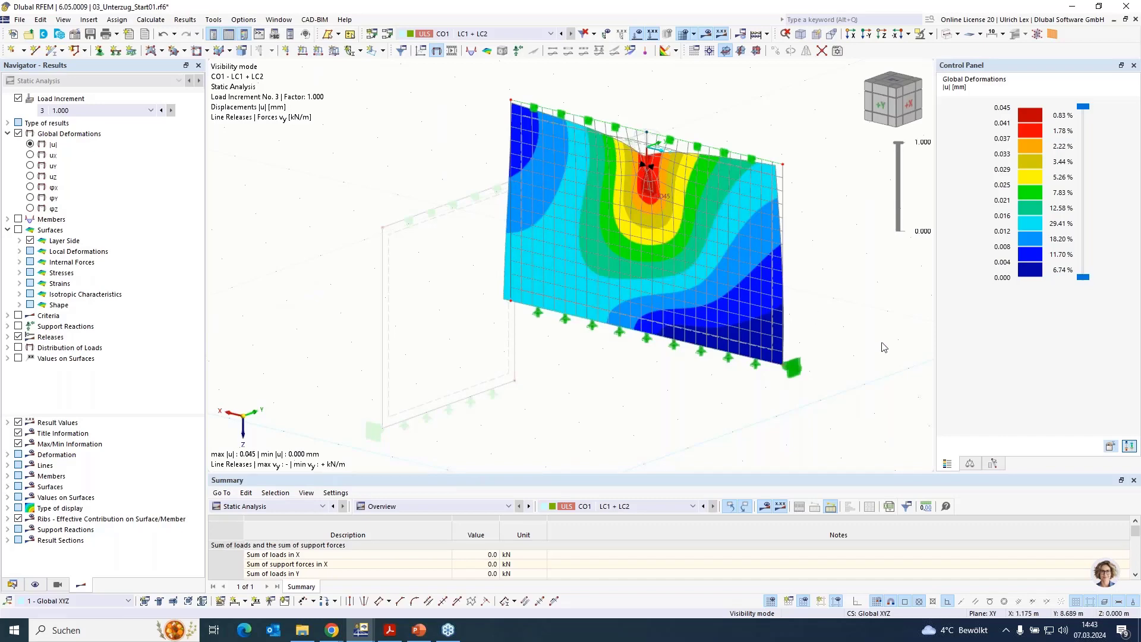
{"action": "middle_click_drag", "start_coordinate": [861, 336], "coordinate": [663, 310], "text": "ctrl"}
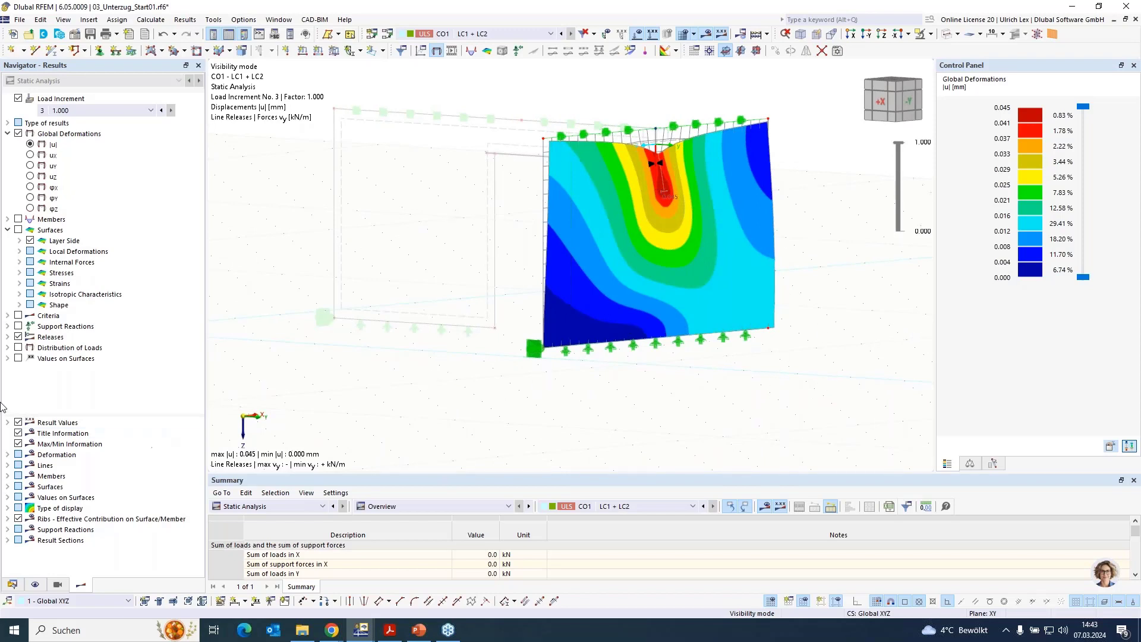
{"action": "left_click", "coordinate": [18, 317]}
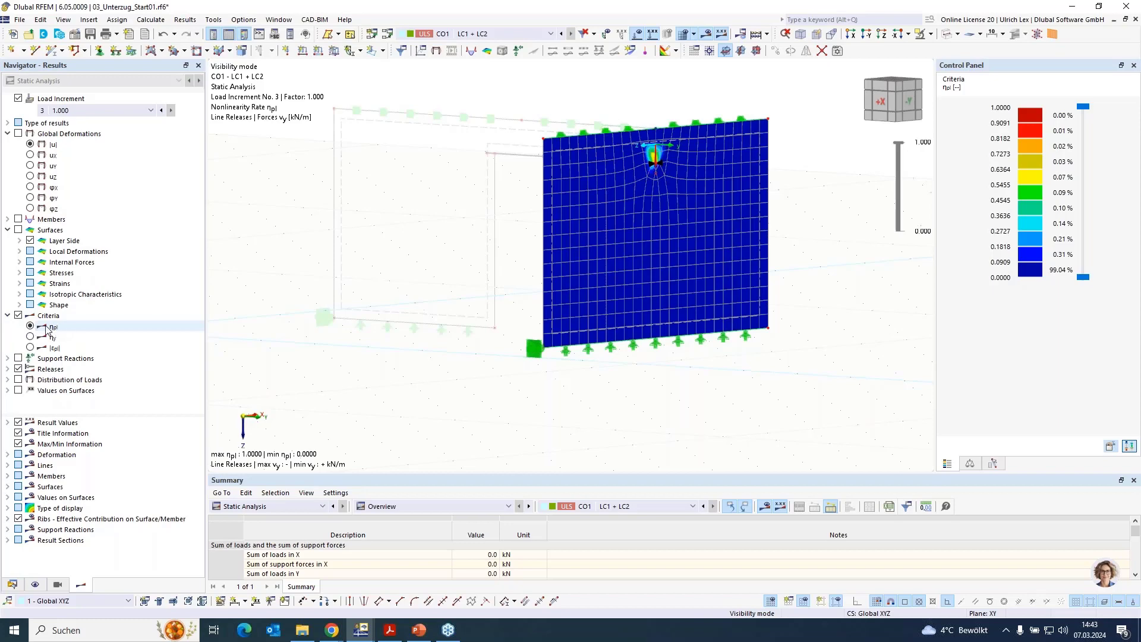
{"action": "left_click", "coordinate": [47, 327]}
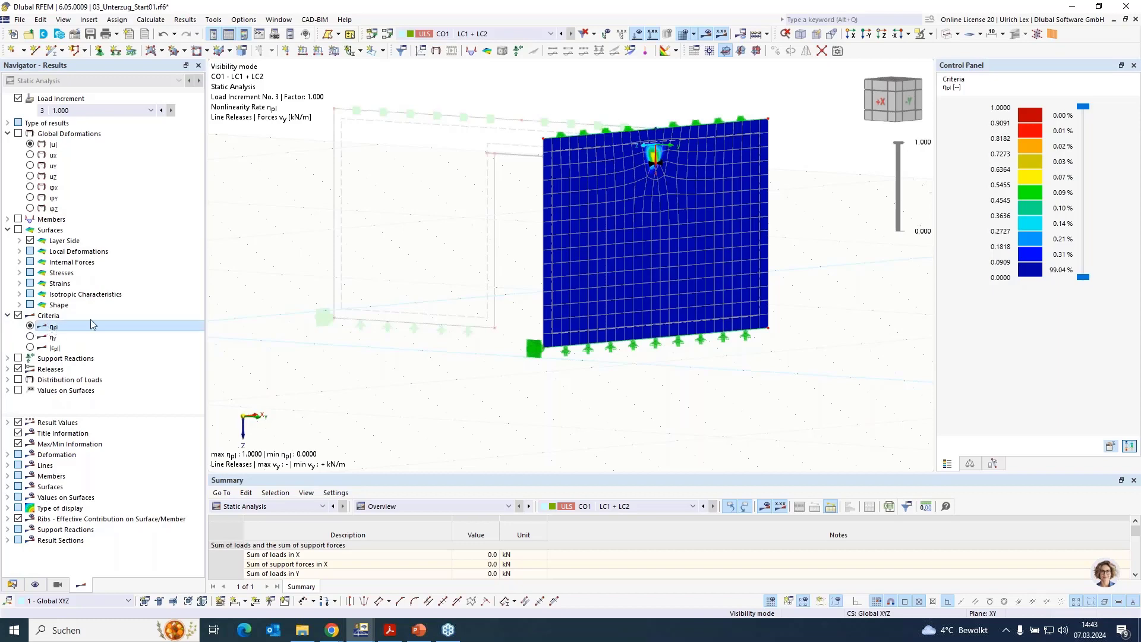
Step: Display the principal stress directions α on the transverse wall and examine how the load spreads from the beam bearing to the wall base
{"action": "left_click", "coordinate": [18, 230]}
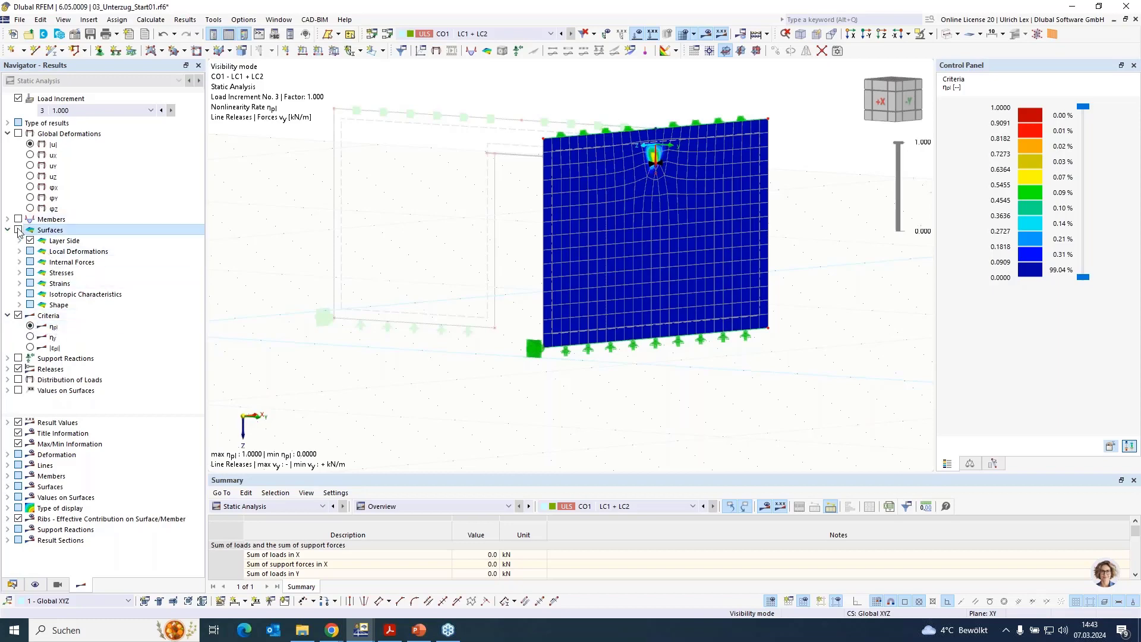
{"action": "left_click", "coordinate": [20, 262]}
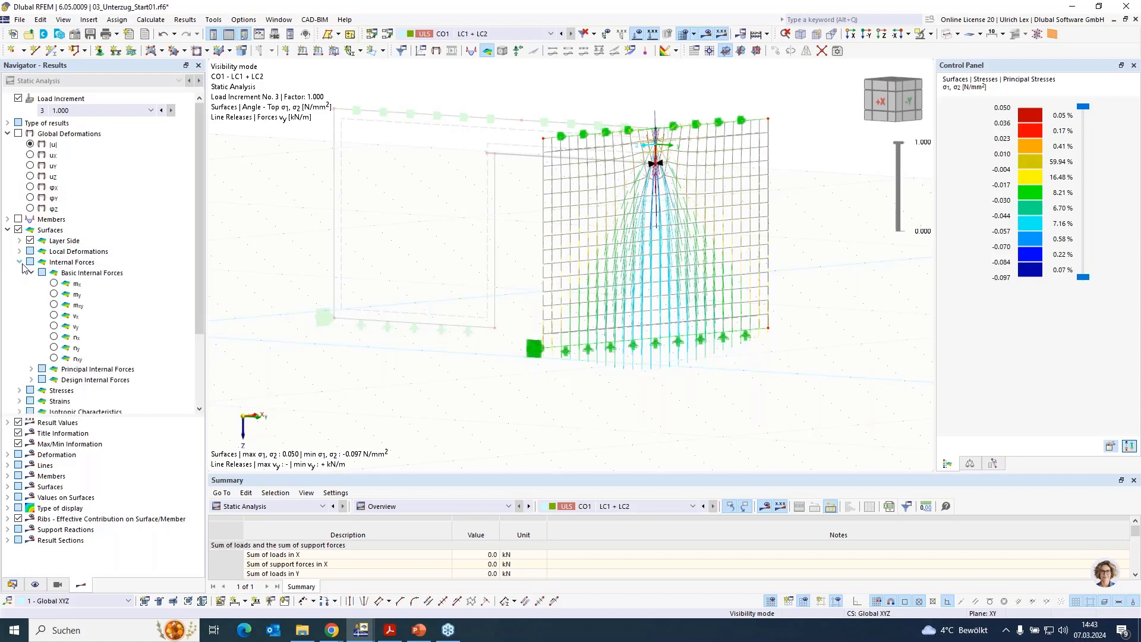
{"action": "left_click", "coordinate": [20, 263]}
{"action": "left_click", "coordinate": [20, 272]}
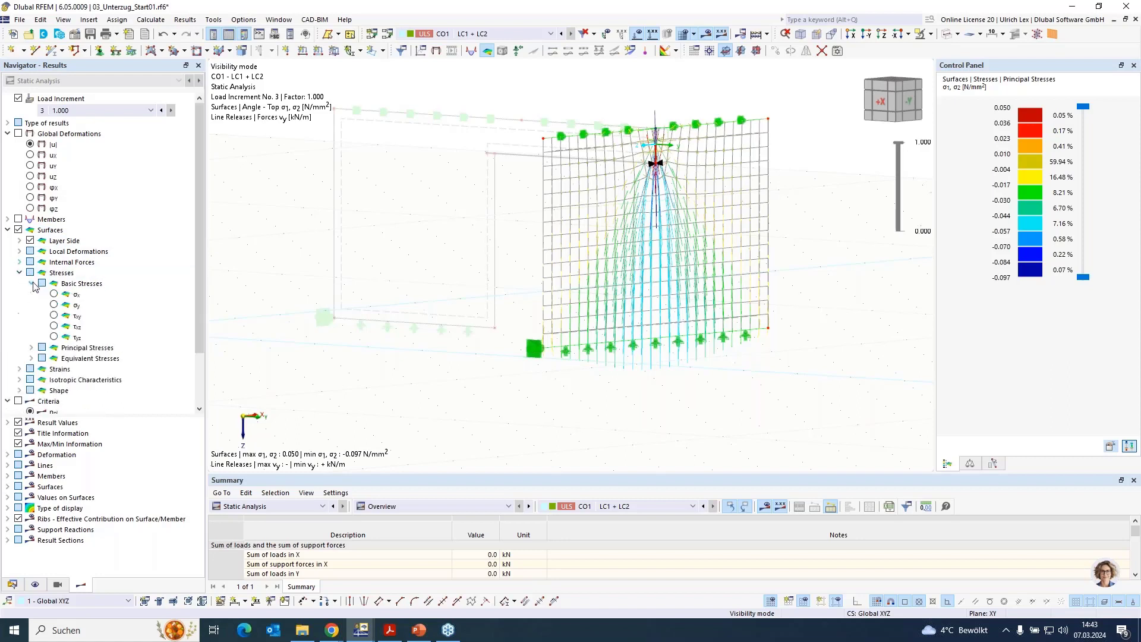
{"action": "left_click", "coordinate": [32, 284]}
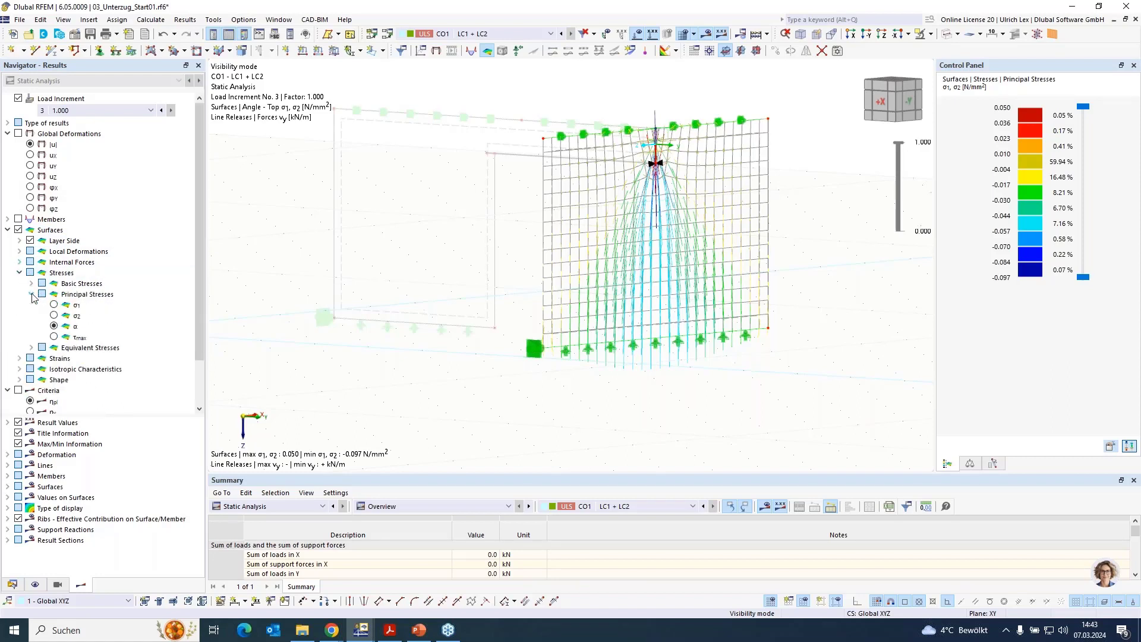
{"action": "left_click", "coordinate": [32, 295]}
{"action": "middle_click_drag", "start_coordinate": [698, 363], "coordinate": [591, 362], "text": "ctrl"}
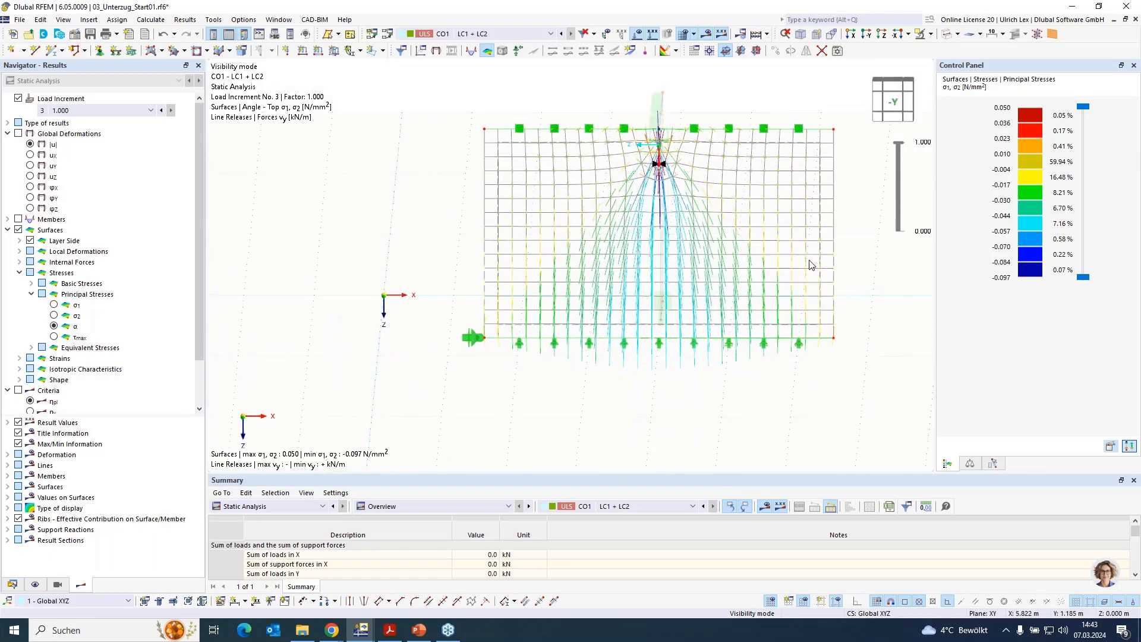
{"action": "scroll", "coordinate": [853, 169], "scroll_direction": "up", "scroll_amount": 2}
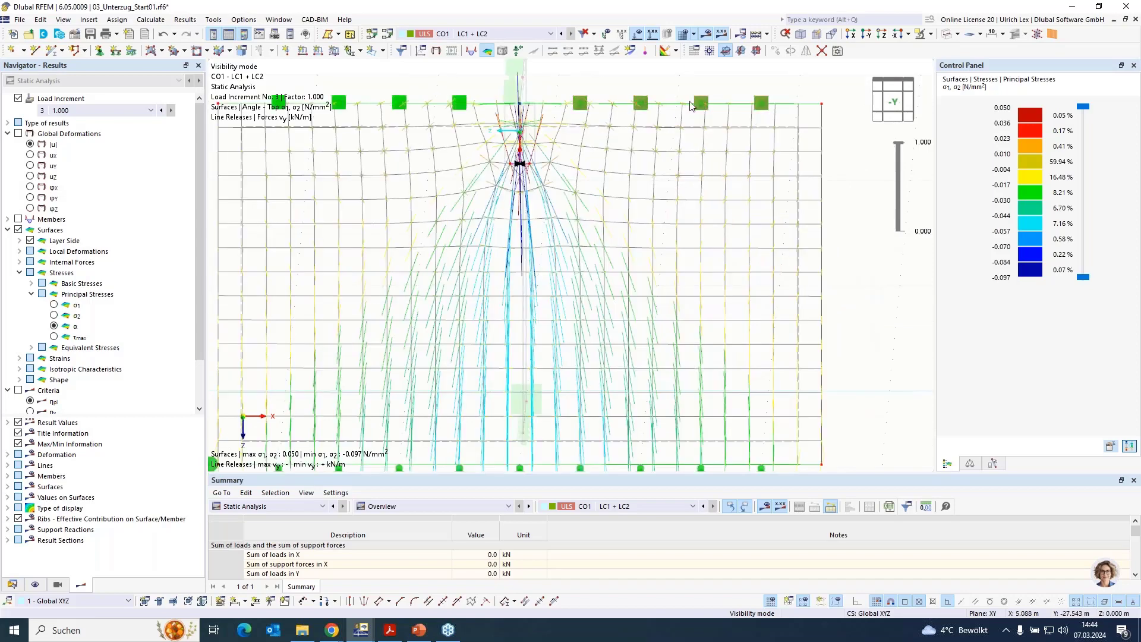
{"action": "scroll", "coordinate": [686, 110], "scroll_direction": "down", "scroll_amount": 1}
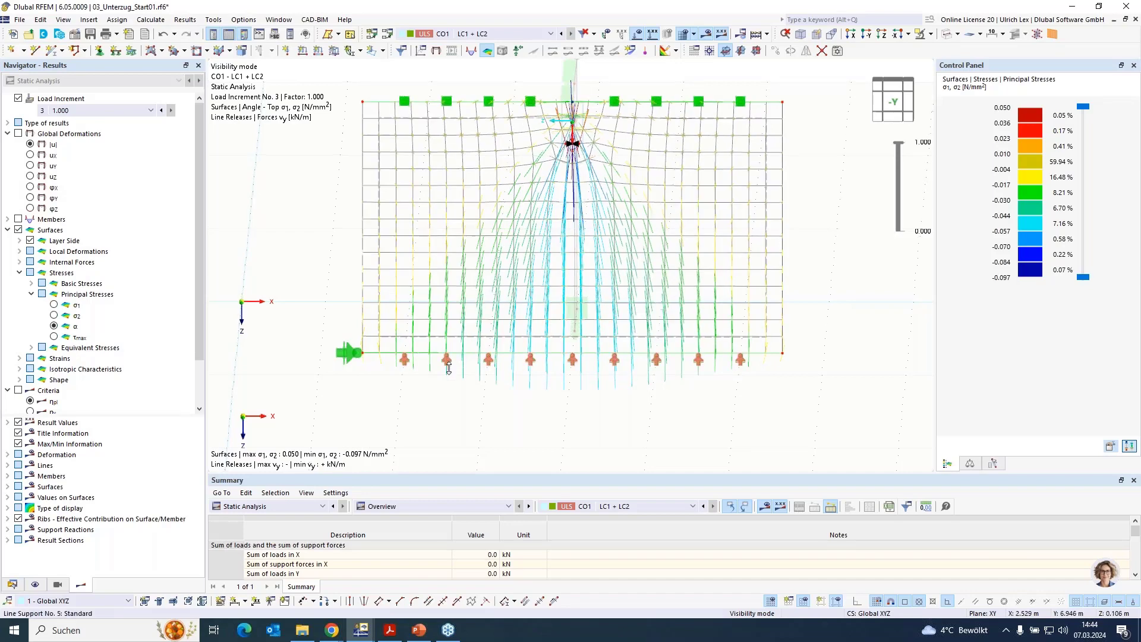
{"action": "scroll", "coordinate": [419, 353], "scroll_direction": "up", "scroll_amount": 1}
{"action": "middle_click_drag", "start_coordinate": [548, 407], "coordinate": [591, 407], "text": "ctrl"}
{"action": "scroll", "coordinate": [68, 407], "scroll_direction": "down", "scroll_amount": 2}
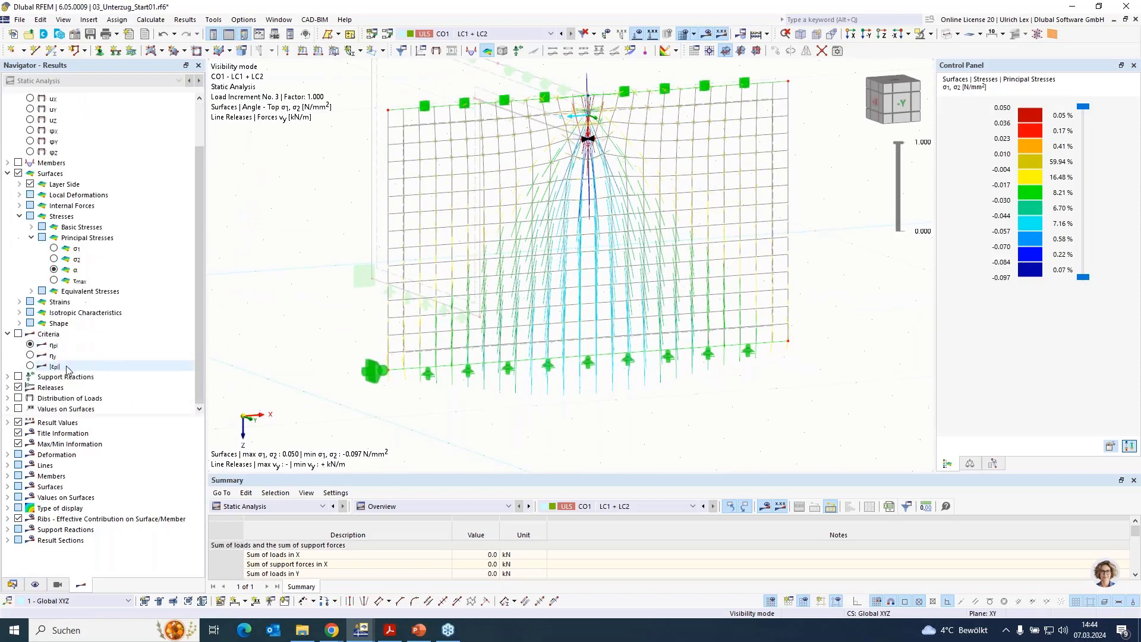
Step: Display the support reactions together with the principal stress directions and examine the line reactions along the transverse wall's base
{"action": "left_click", "coordinate": [19, 377]}
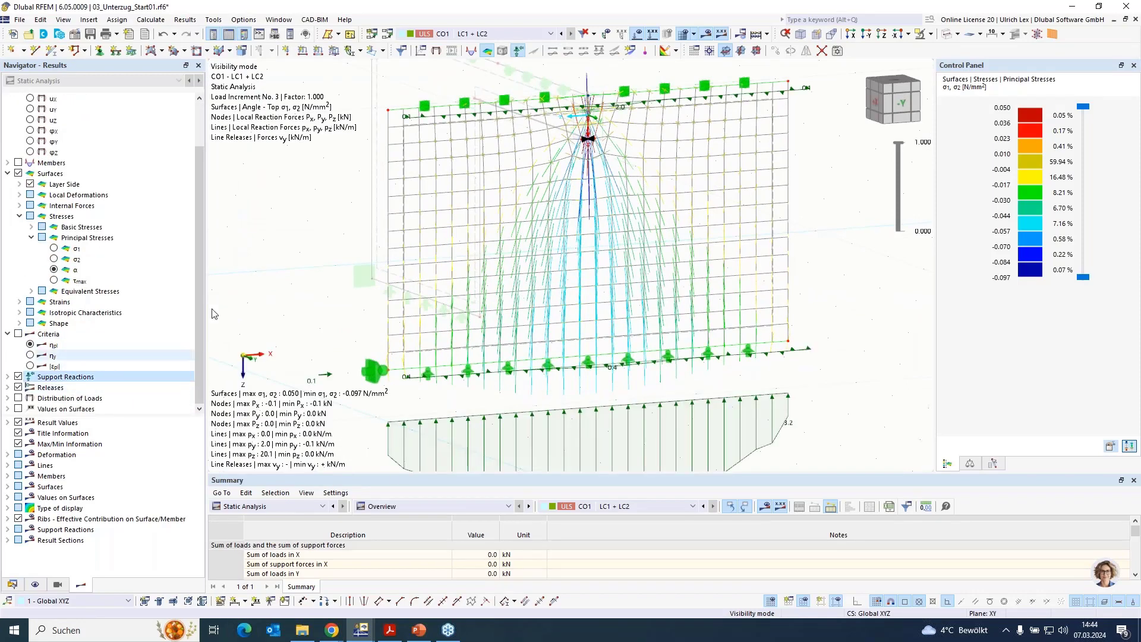
{"action": "middle_click_drag", "start_coordinate": [454, 181], "coordinate": [471, 172], "text": "ctrl"}
{"action": "scroll", "coordinate": [471, 172], "scroll_direction": "down", "scroll_amount": 1}
{"action": "middle_click_drag", "start_coordinate": [670, 384], "coordinate": [495, 264], "text": "ctrl"}
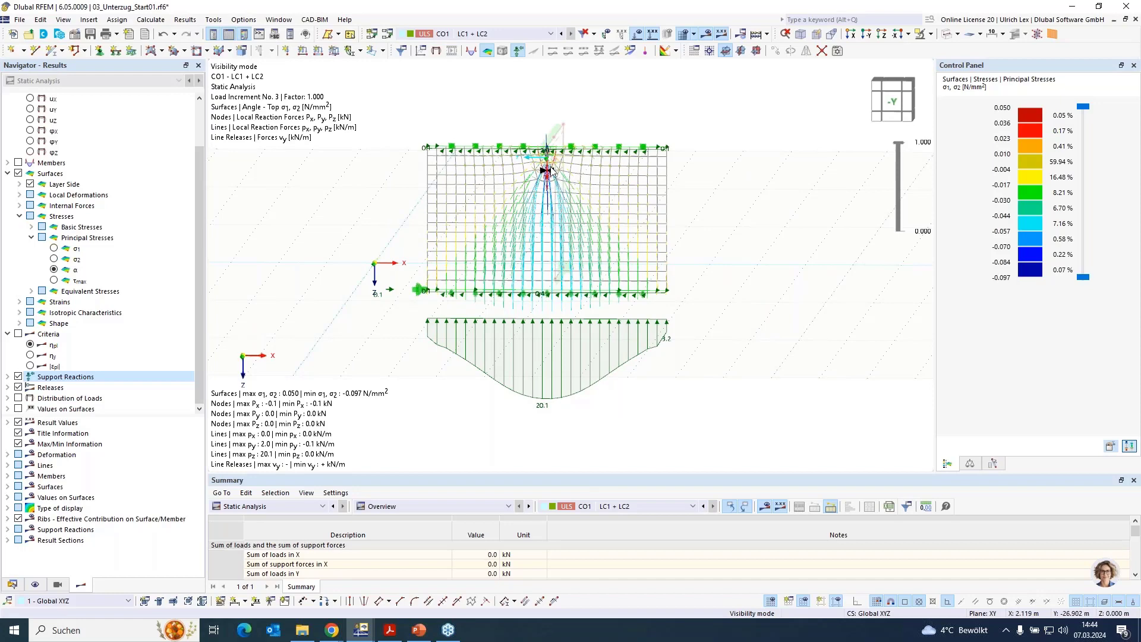
{"action": "middle_click_drag", "start_coordinate": [390, 353], "coordinate": [649, 394], "text": "ctrl"}
{"action": "scroll", "coordinate": [826, 402], "scroll_direction": "down", "scroll_amount": 3}
{"action": "scroll", "coordinate": [580, 354], "scroll_direction": "up", "scroll_amount": 2}
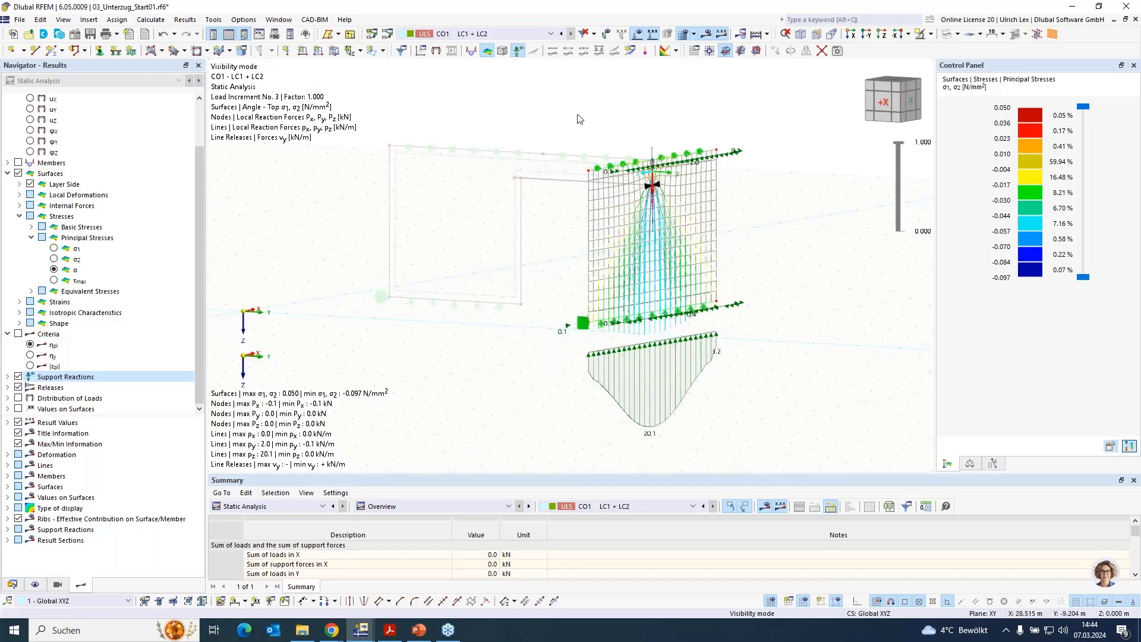
Step: Cancel the visibility mode to show the whole model and inspect the principal stress directions at the beam's bearing in the longitudinal wall
{"action": "left_click", "coordinate": [931, 34]}
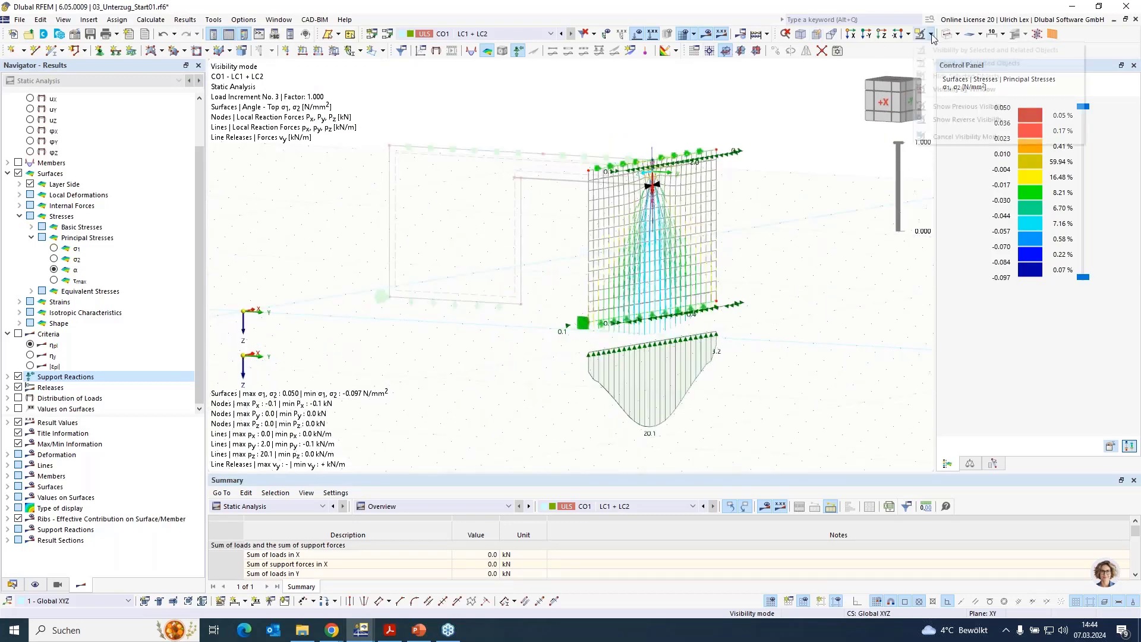
{"action": "left_click", "coordinate": [955, 137]}
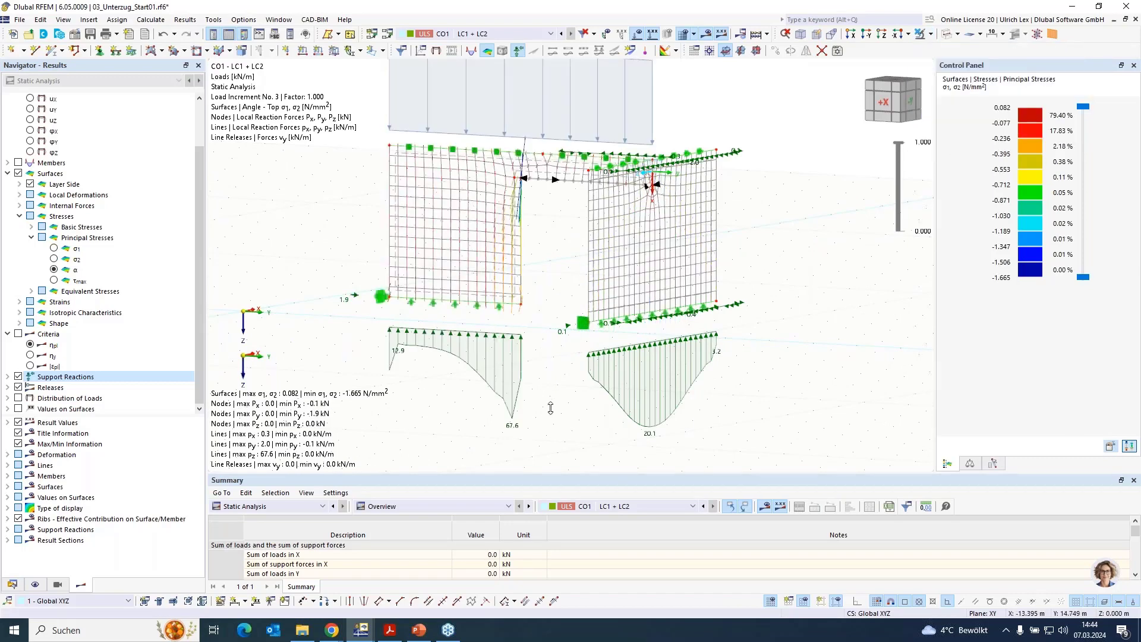
{"action": "middle_click_drag", "start_coordinate": [553, 412], "coordinate": [856, 427], "text": "ctrl"}
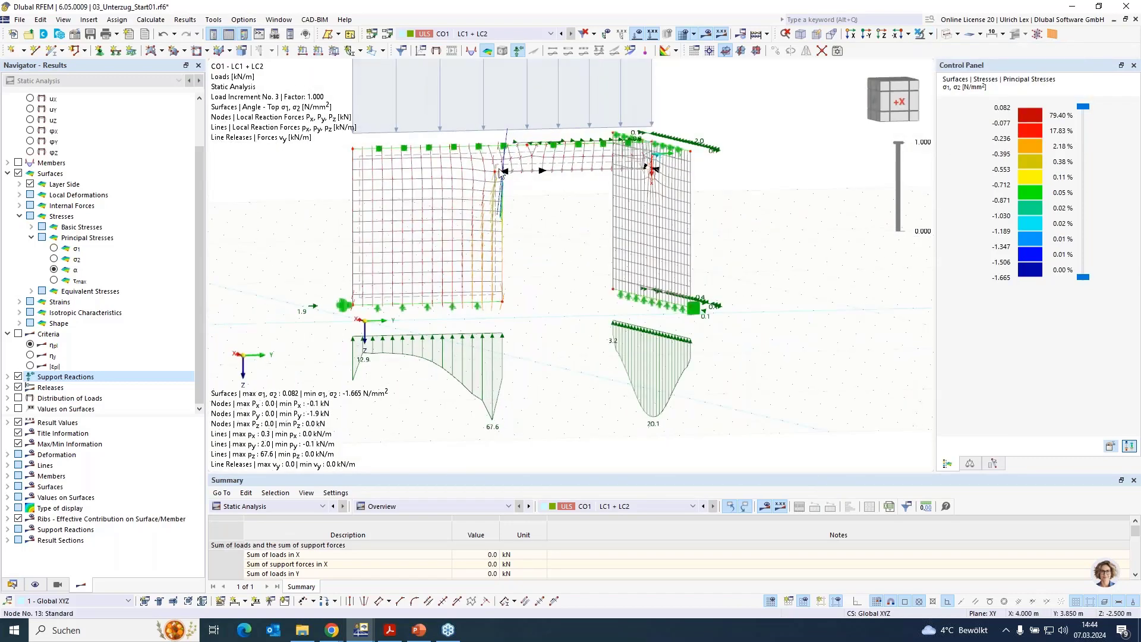
{"action": "scroll", "coordinate": [511, 173], "scroll_direction": "up", "scroll_amount": 4}
{"action": "scroll", "coordinate": [493, 161], "scroll_direction": "up", "scroll_amount": 2}
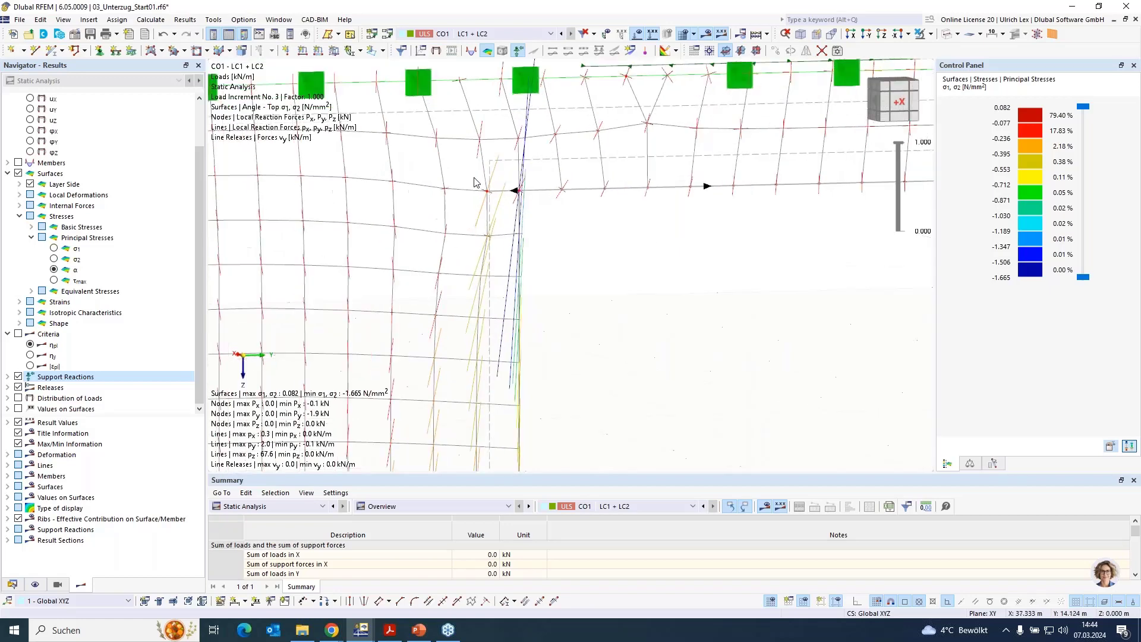
Step: Switch the model to solid display and examine the beam's bearing and the longitudinal wall's vertical edge beside the opening
{"action": "left_click", "coordinate": [947, 34]}
{"action": "scroll", "coordinate": [476, 141], "scroll_direction": "down", "scroll_amount": 4}
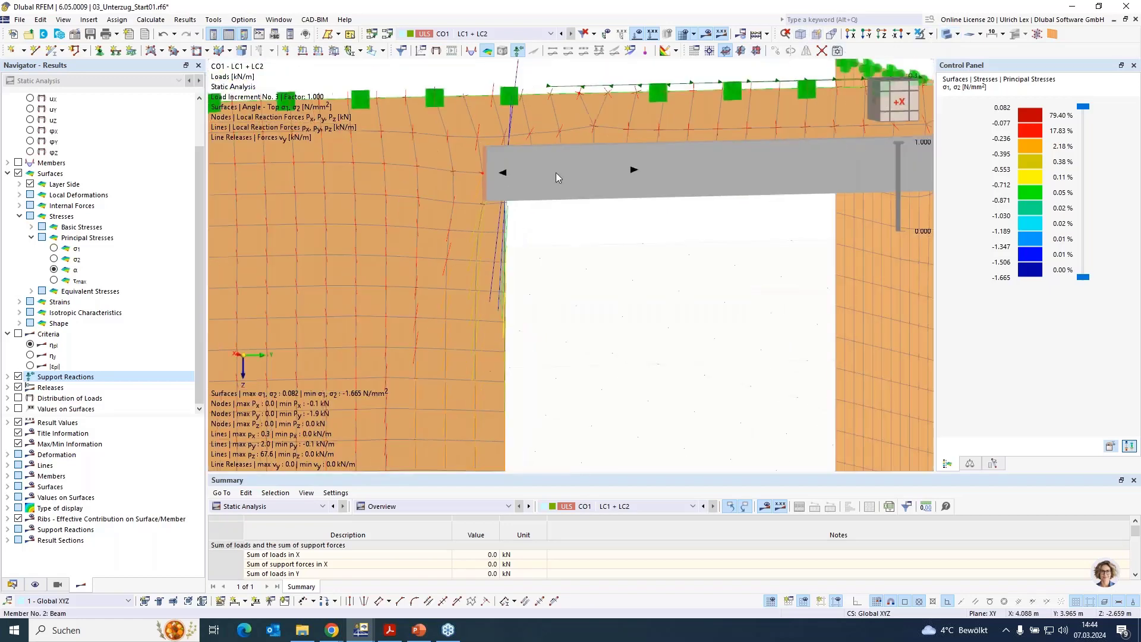
{"action": "scroll", "coordinate": [652, 354], "scroll_direction": "down", "scroll_amount": 3}
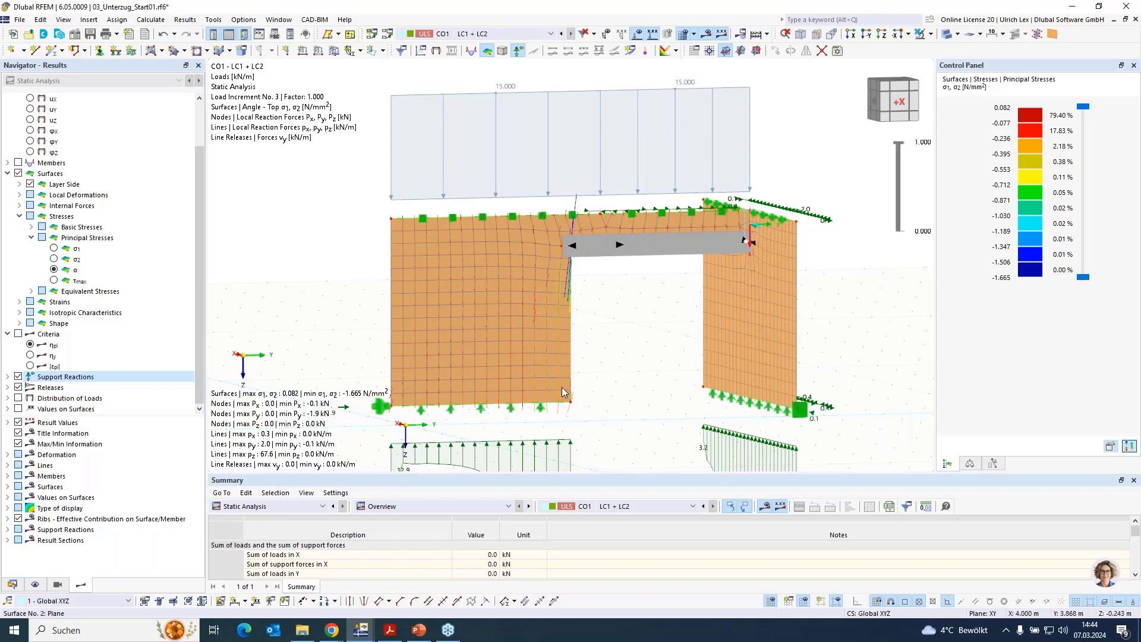
{"action": "scroll", "coordinate": [588, 231], "scroll_direction": "up", "scroll_amount": 3}
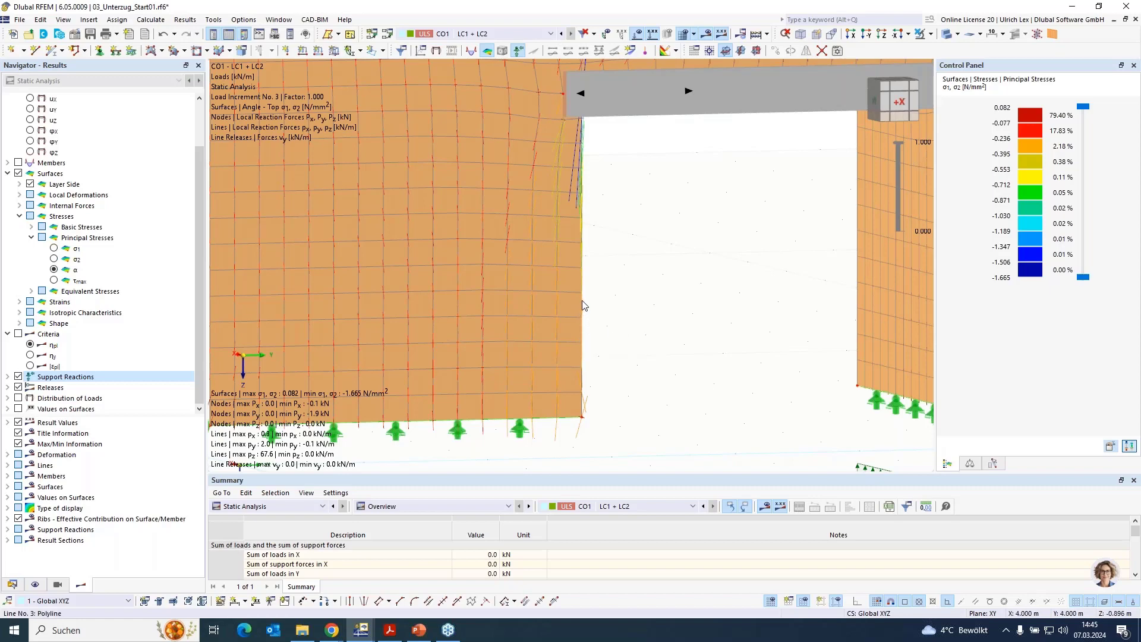
{"action": "middle_click_drag", "start_coordinate": [780, 188], "coordinate": [611, 229], "text": "ctrl"}
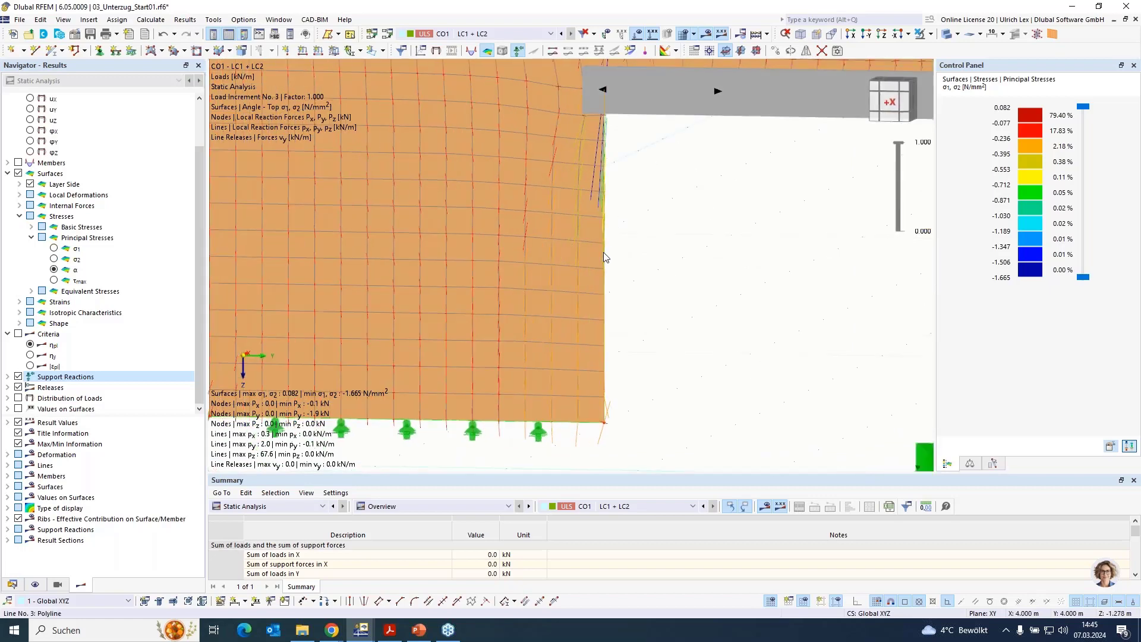
Step: Add a member of type Beam to the longitudinal wall's vertical edge line beside the opening
{"action": "double_click", "coordinate": [318, 234]}
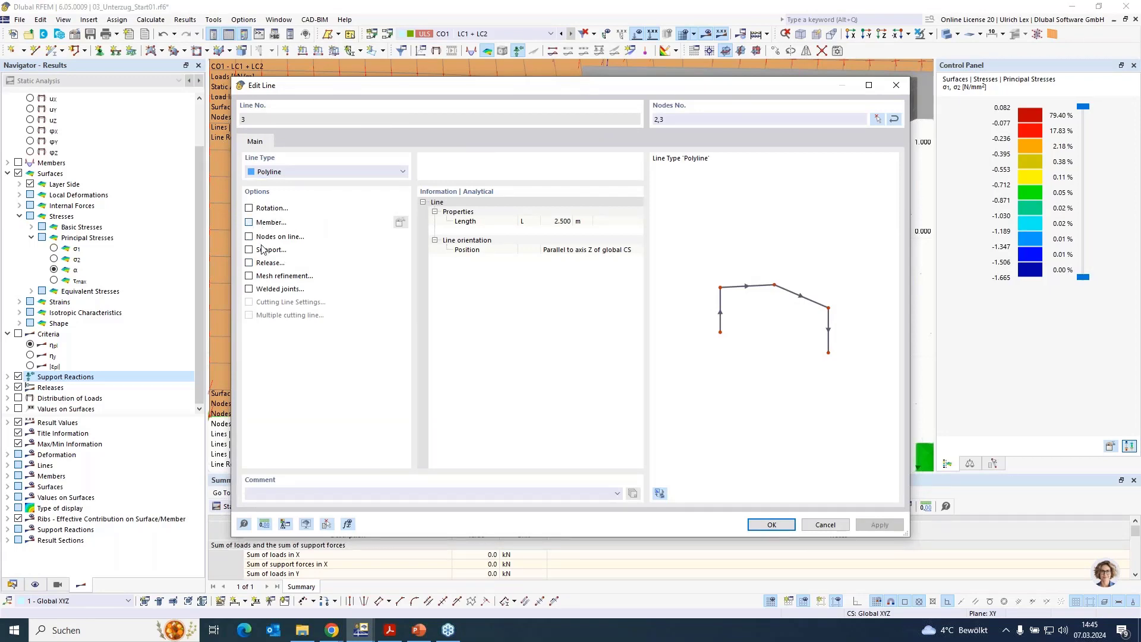
{"action": "left_click", "coordinate": [265, 222]}
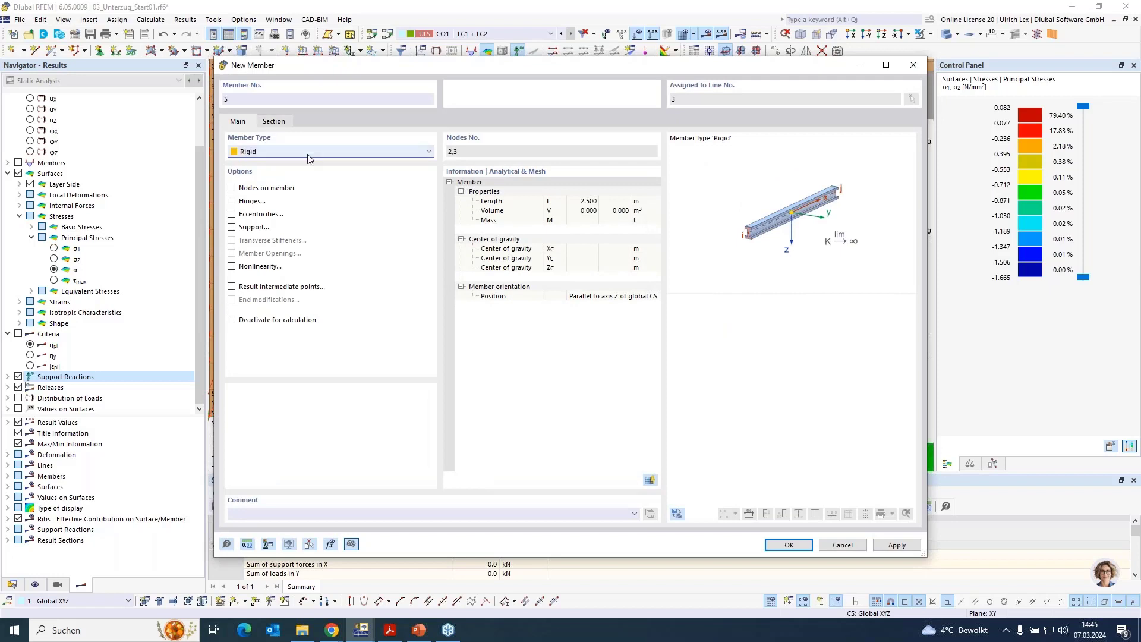
{"action": "left_click", "coordinate": [309, 156]}
{"action": "left_click", "coordinate": [300, 168]}
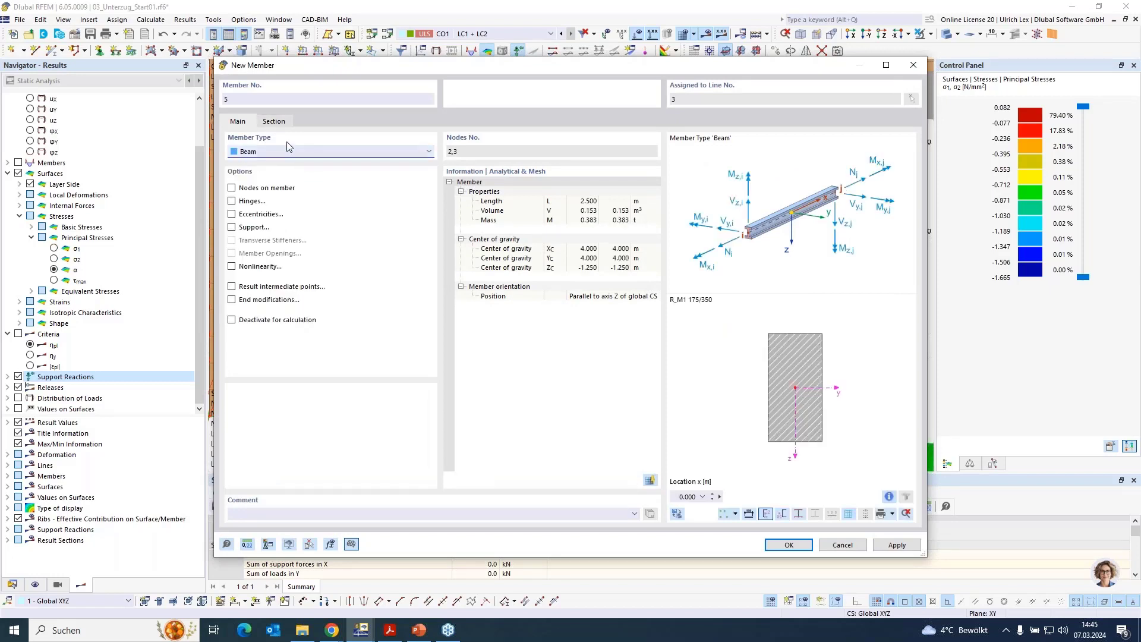
Step: Give the edge member a new rectangular C25/30 section 170 mm wide and 170 mm deep, and create it, accepting deletion of the results
{"action": "left_click", "coordinate": [275, 122]}
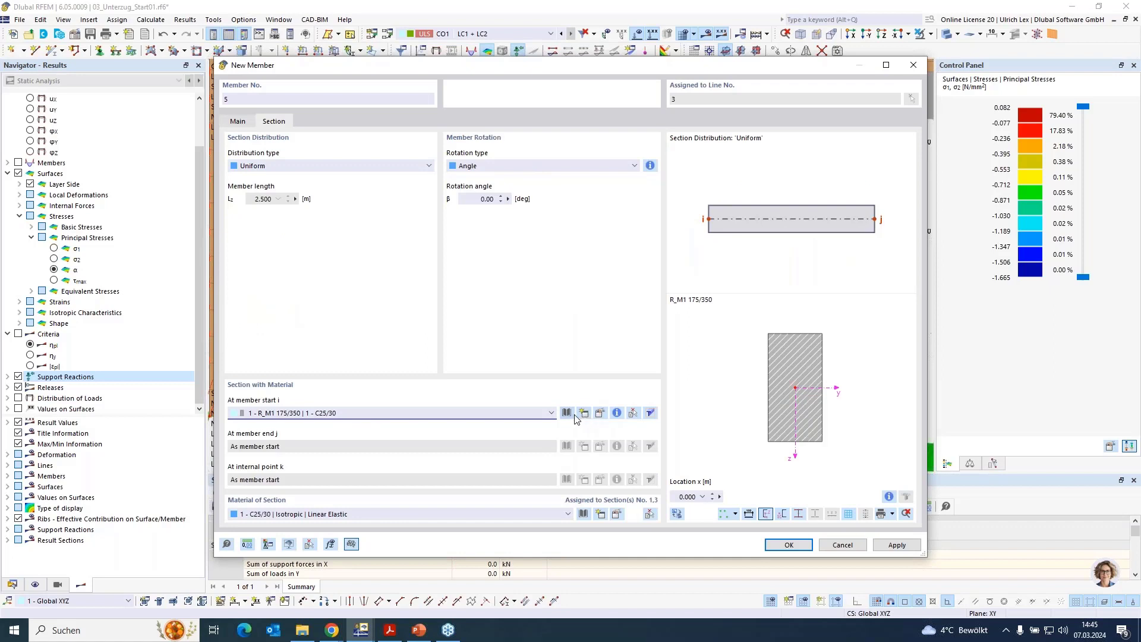
{"action": "left_click", "coordinate": [599, 414]}
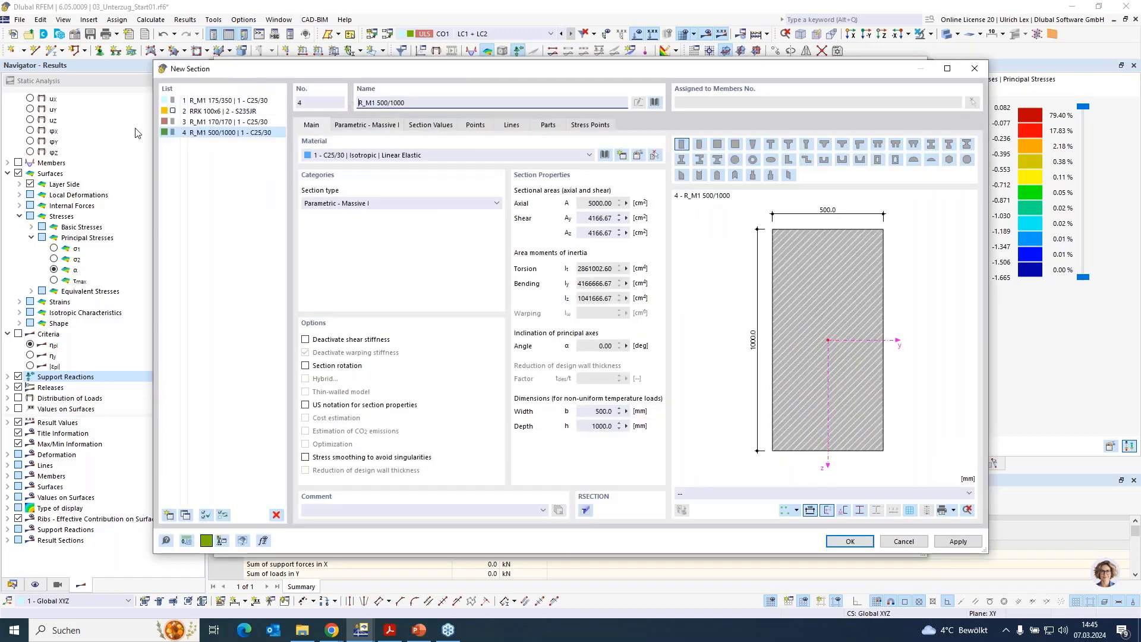
{"action": "left_click", "coordinate": [380, 125]}
{"action": "left_click", "coordinate": [380, 160]}
{"action": "left_click", "coordinate": [427, 171]}
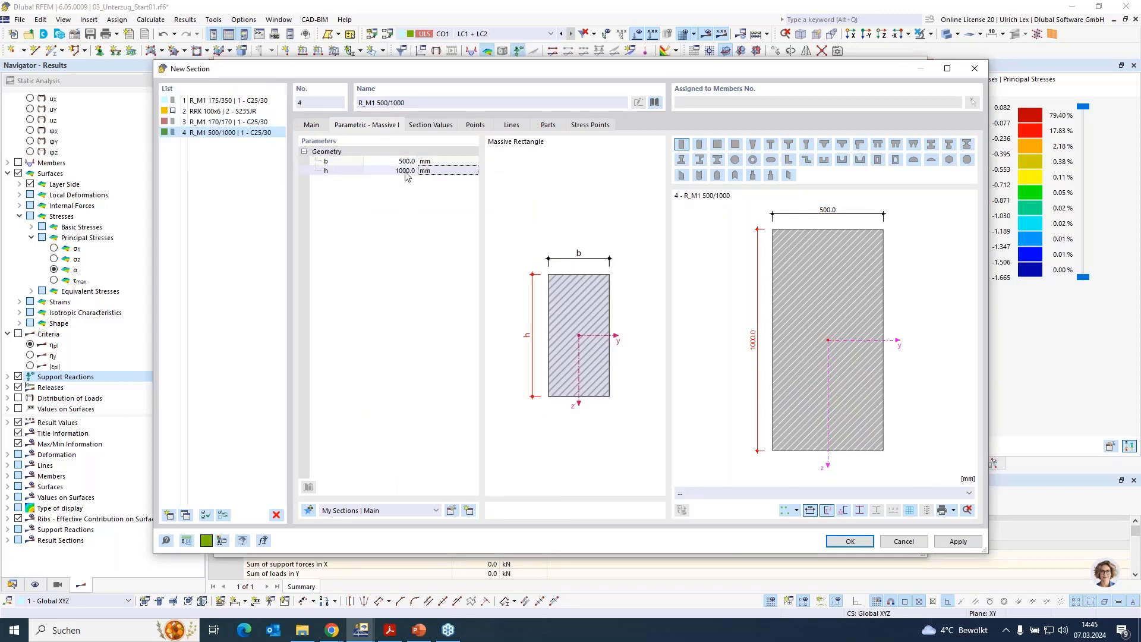
{"action": "left_click", "coordinate": [408, 161]}
{"action": "type", "text": "170"}
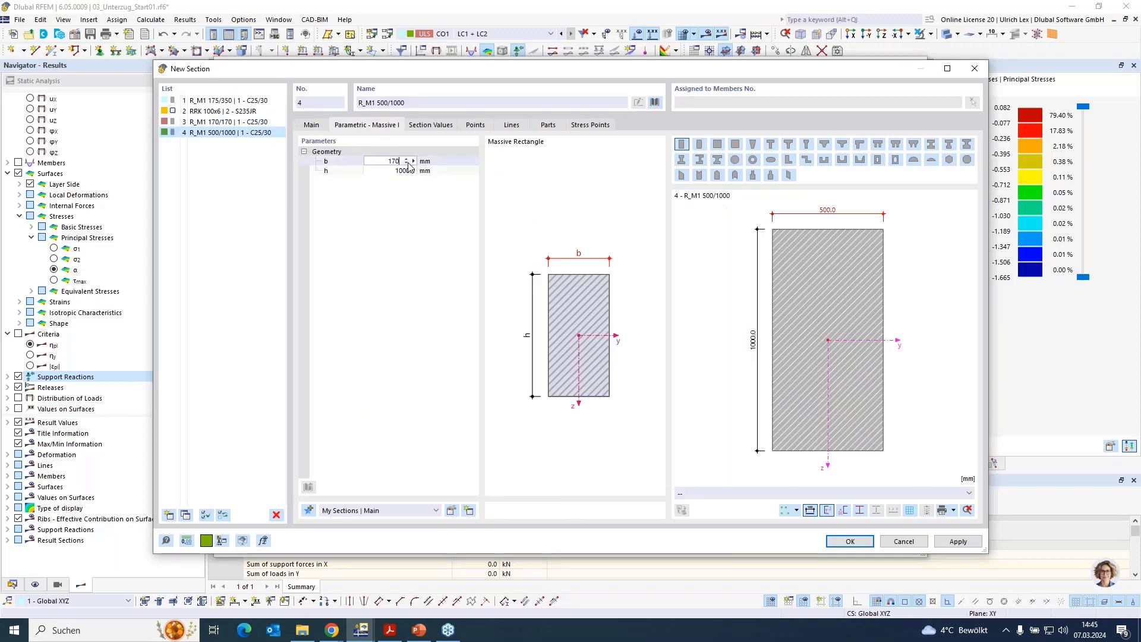
{"action": "key", "text": "Tab"}
{"action": "type", "text": "170"}
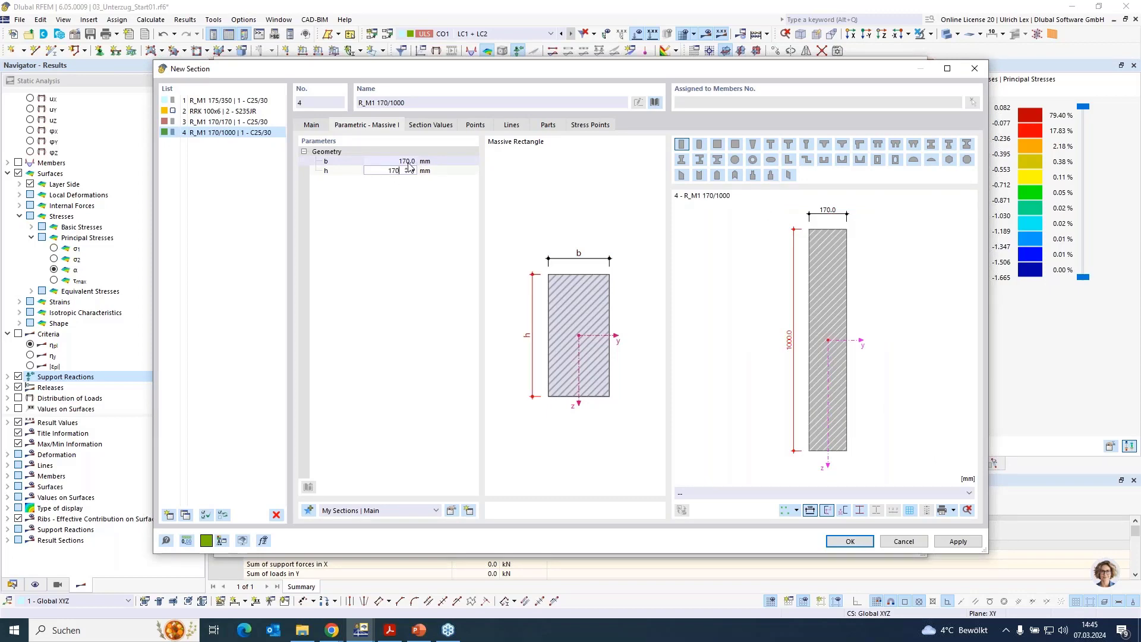
{"action": "key", "text": "Return"}
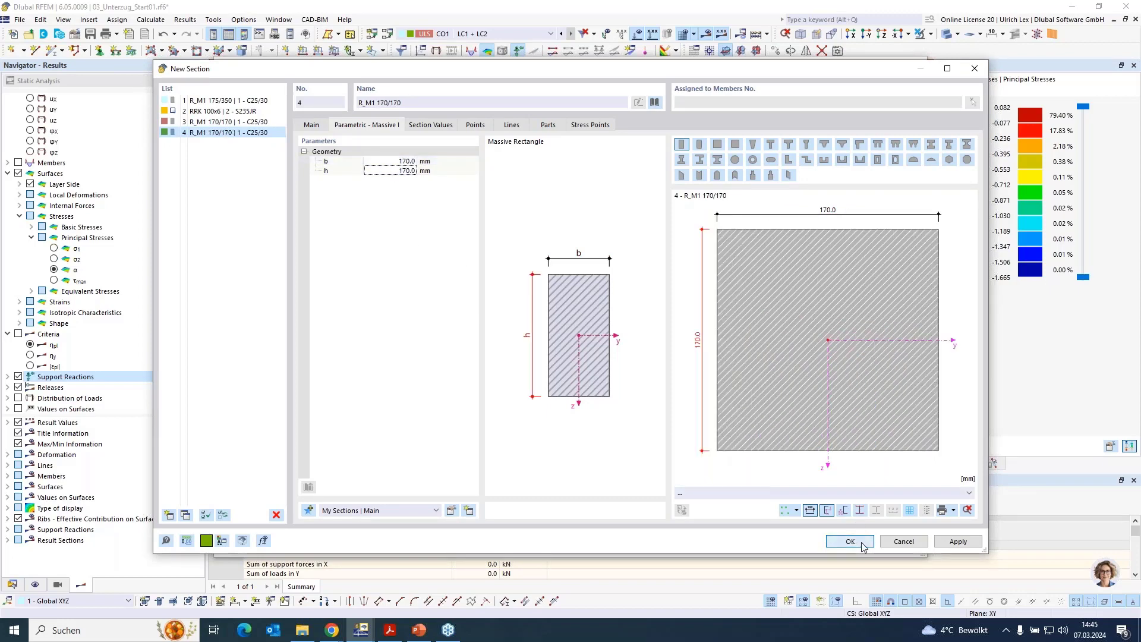
{"action": "left_click", "coordinate": [865, 541]}
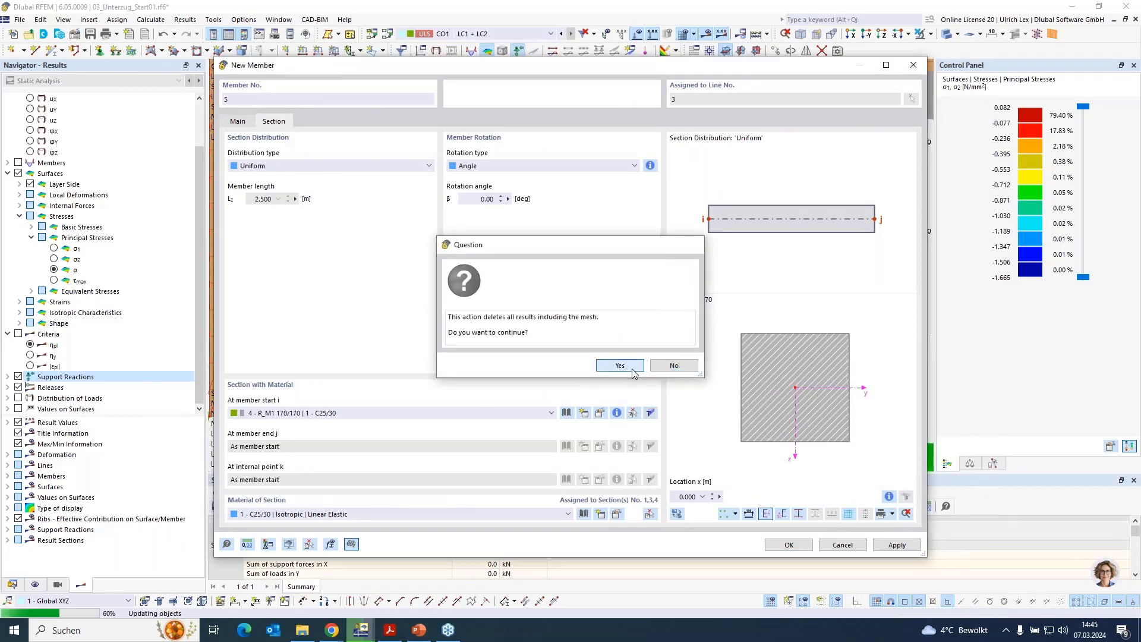
{"action": "left_click", "coordinate": [620, 365]}
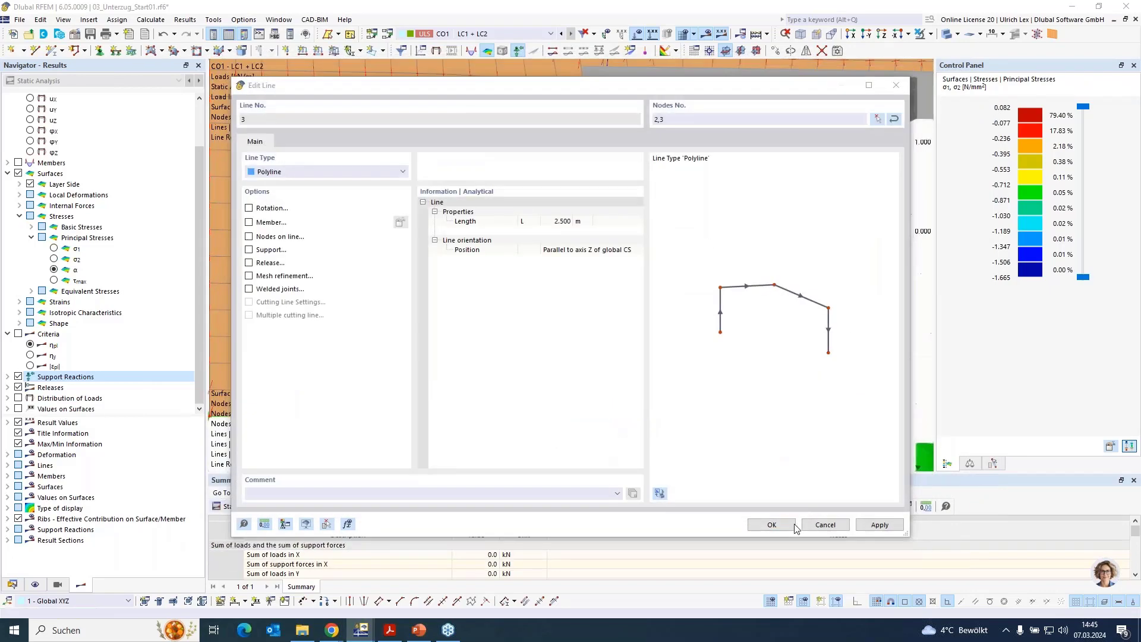
{"action": "left_click", "coordinate": [775, 525]}
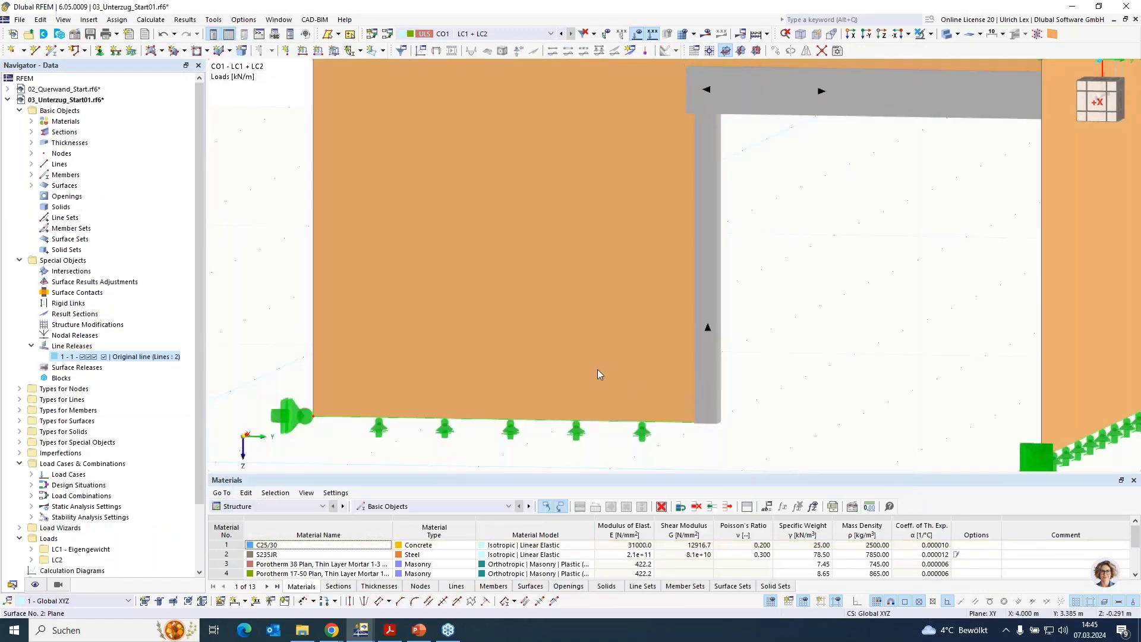
Step: Activate hinges on the longitudinal wall surface and choose line hinge type 4 for the first entry
{"action": "scroll", "coordinate": [597, 375], "scroll_direction": "down", "scroll_amount": 5}
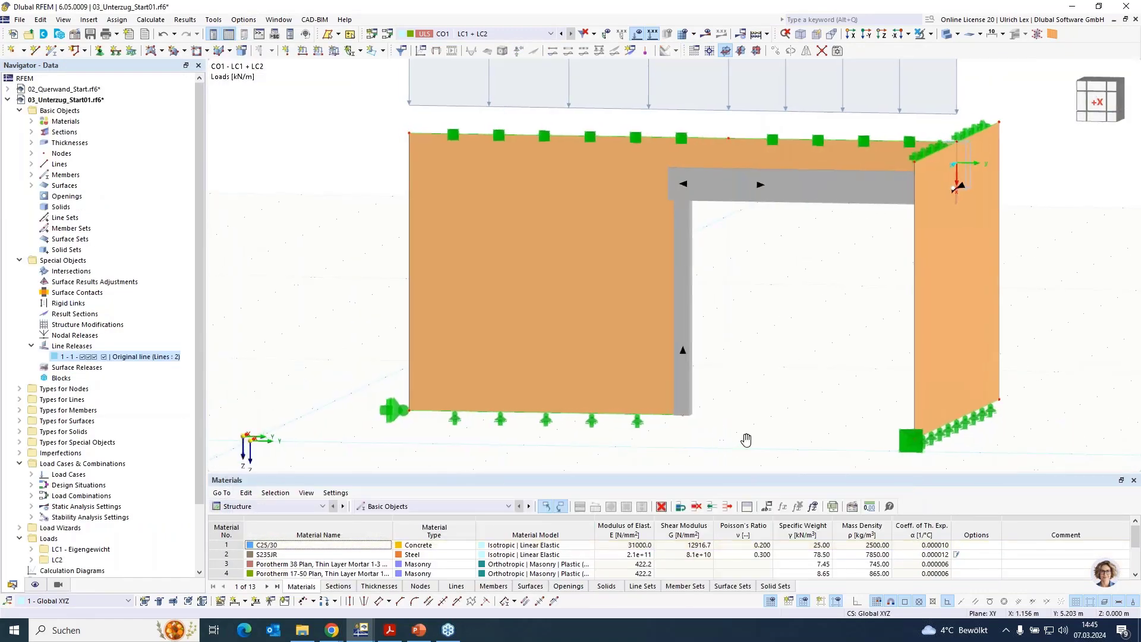
{"action": "middle_click_drag", "start_coordinate": [745, 440], "coordinate": [676, 369], "text": "ctrl"}
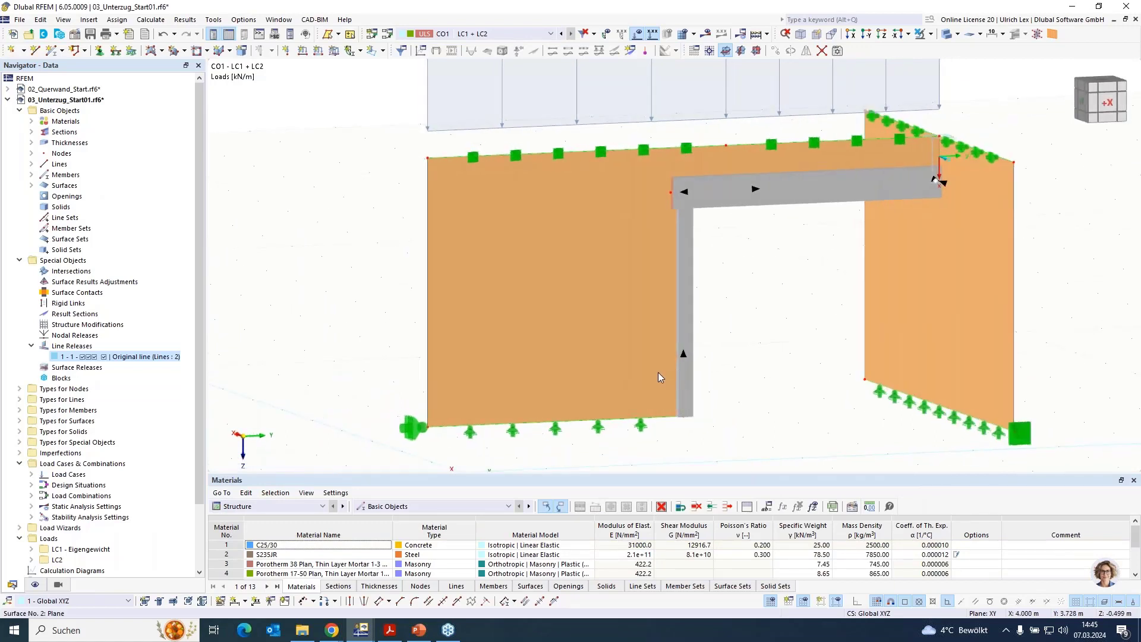
{"action": "left_click", "coordinate": [658, 372]}
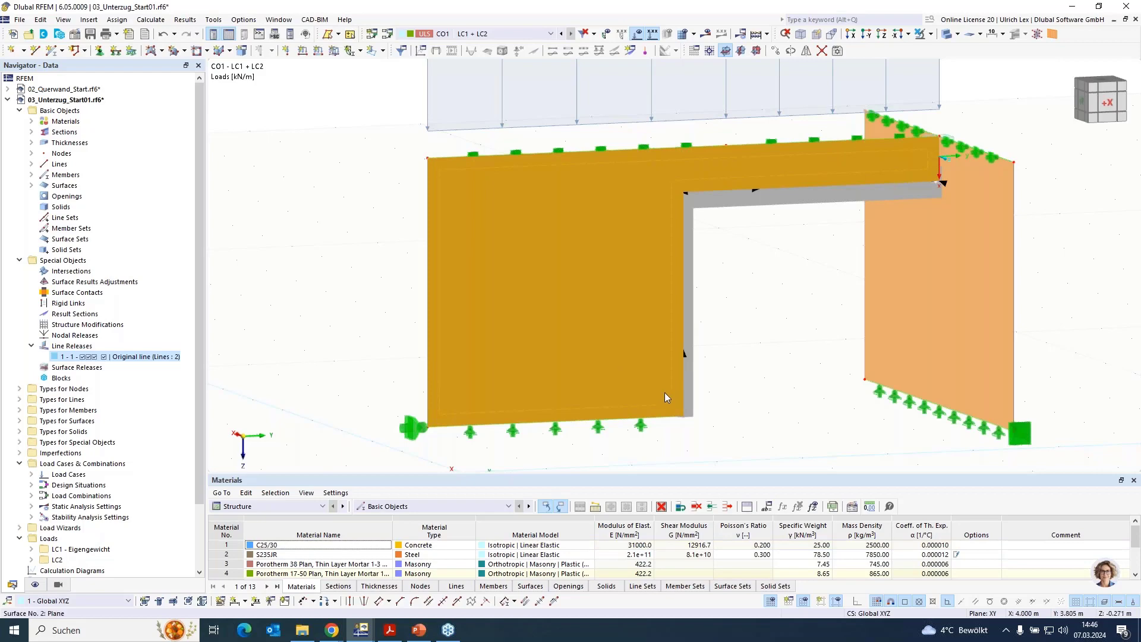
{"action": "double_click", "coordinate": [665, 392]}
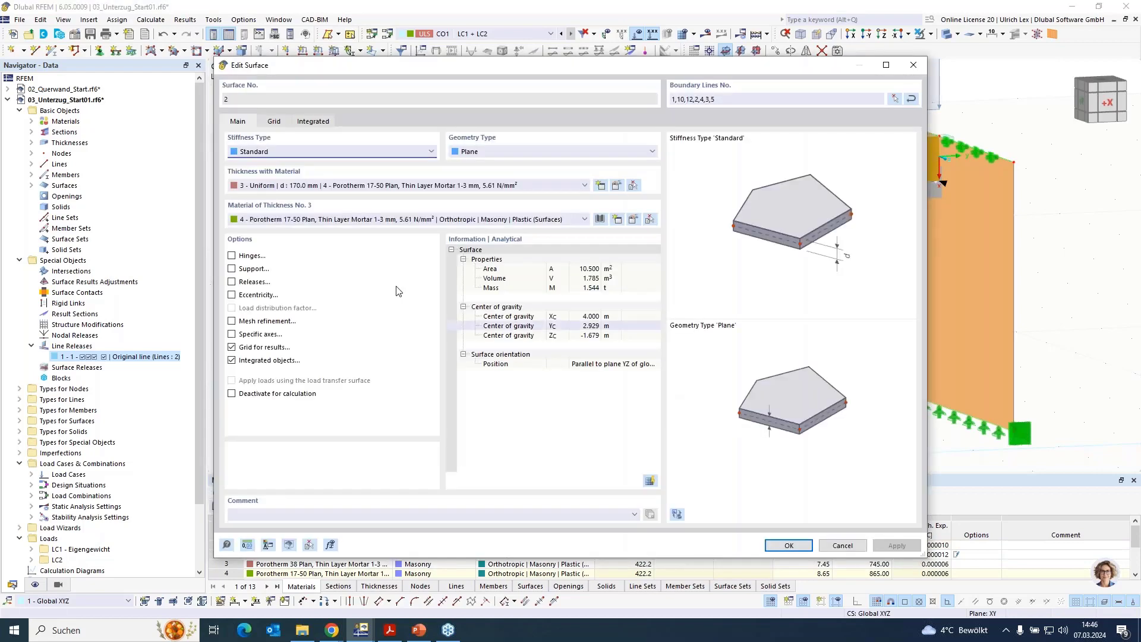
{"action": "left_click", "coordinate": [231, 256]}
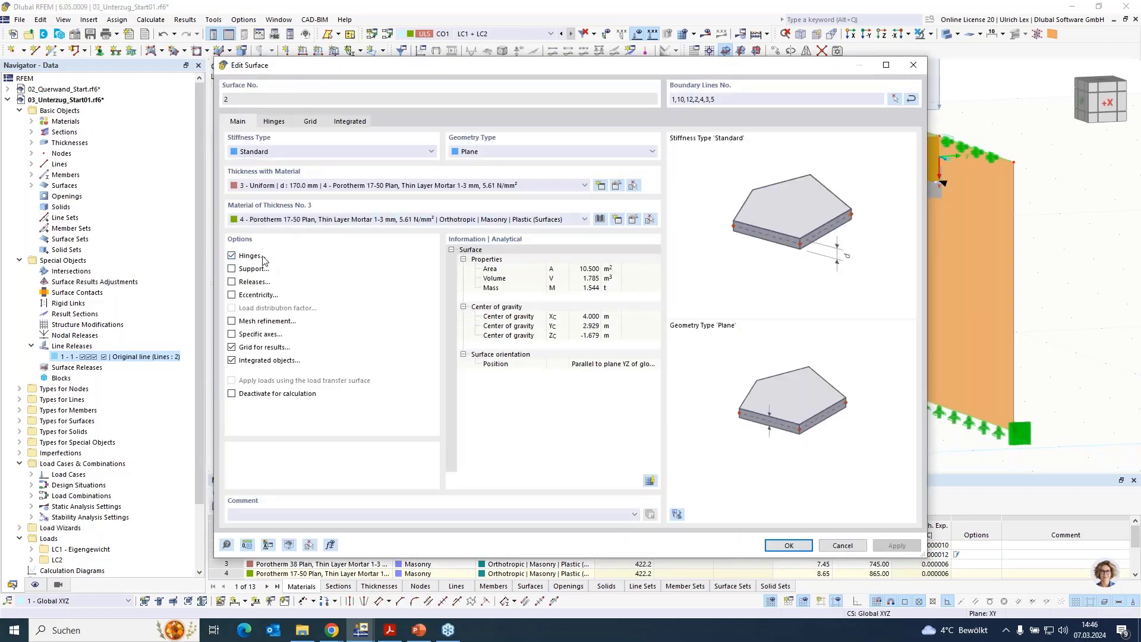
{"action": "left_click", "coordinate": [289, 123]}
{"action": "left_click", "coordinate": [456, 163]}
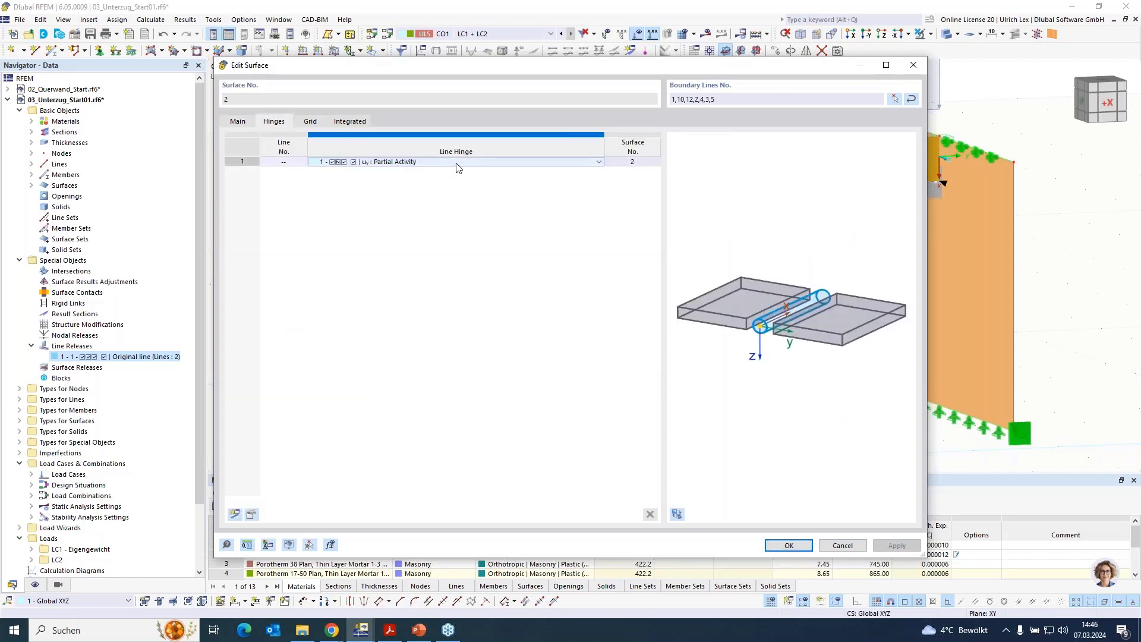
{"action": "left_click", "coordinate": [480, 162]}
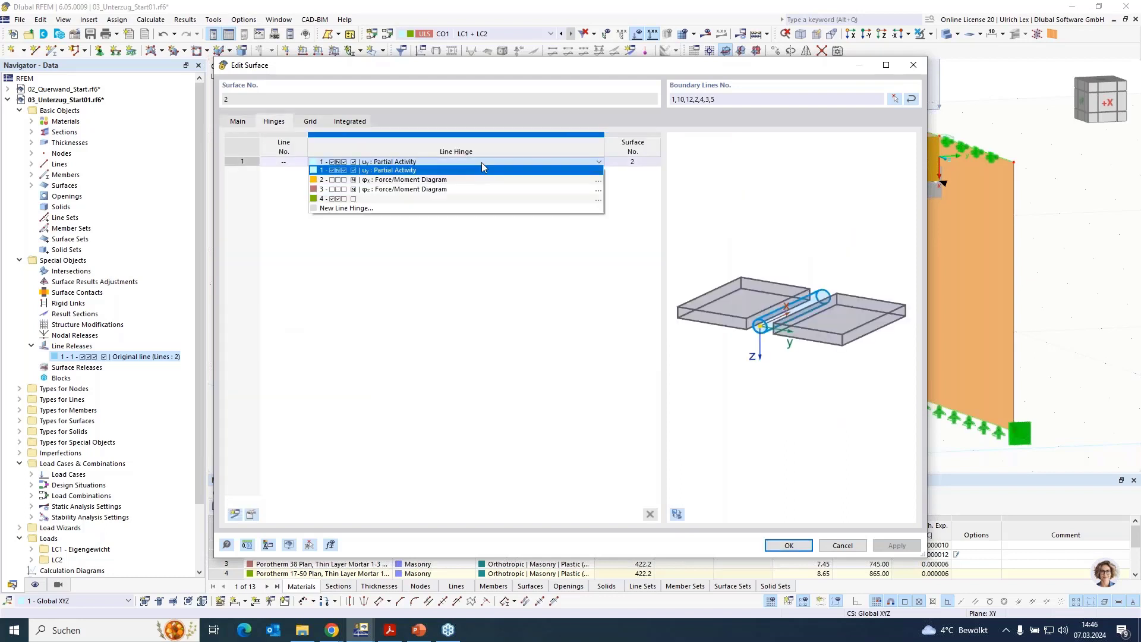
{"action": "left_click", "coordinate": [419, 200]}
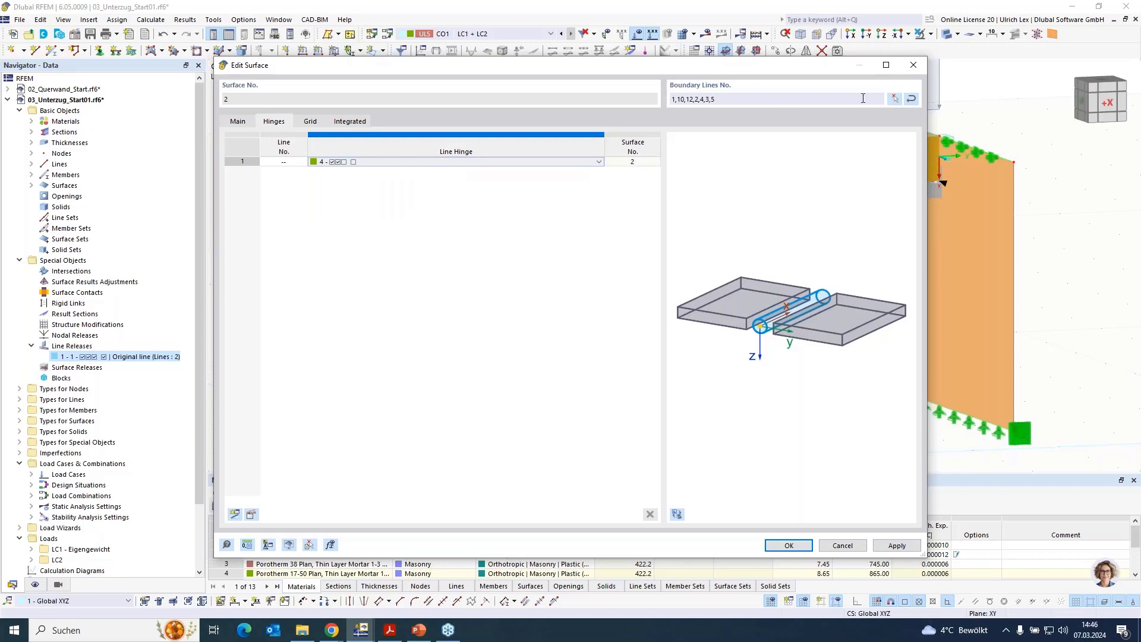
Step: Open line hinge type 4 for editing, assign it to the longitudinal wall surface along line 3, and accept the hinge and surface changes
{"action": "left_click", "coordinate": [569, 162]}
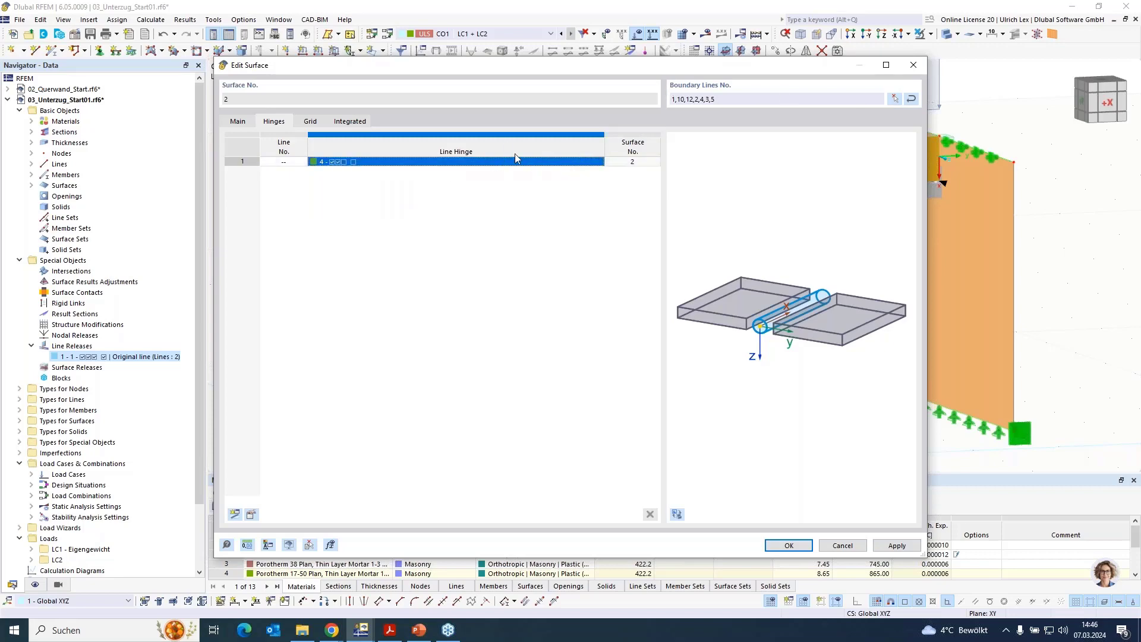
{"action": "left_click", "coordinate": [598, 161]}
{"action": "left_click", "coordinate": [598, 162]}
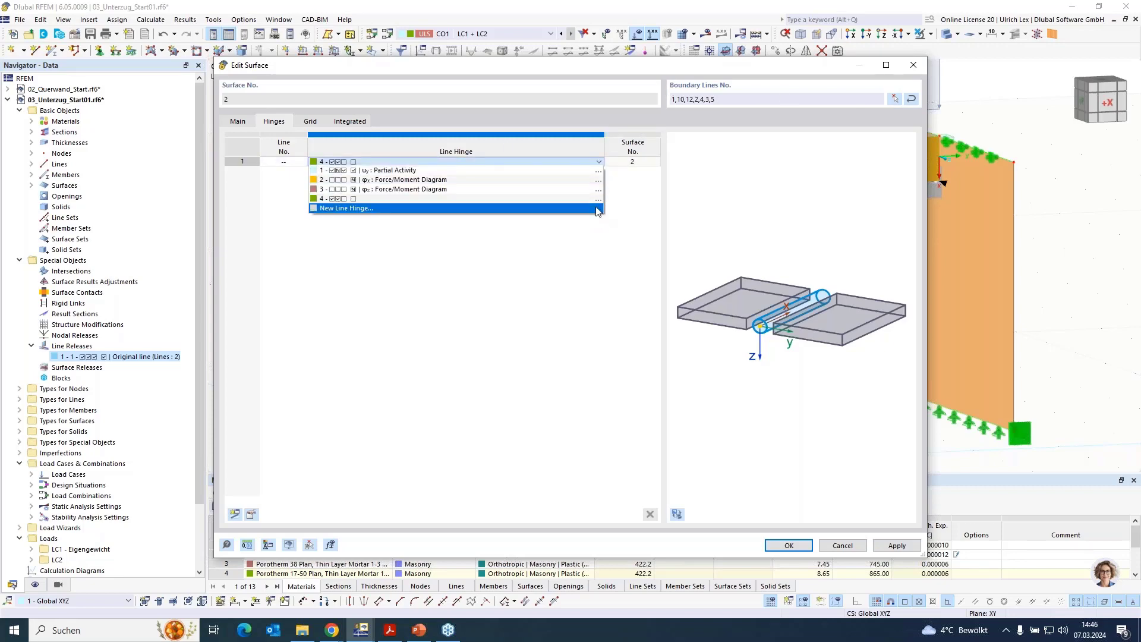
{"action": "left_click", "coordinate": [601, 199]}
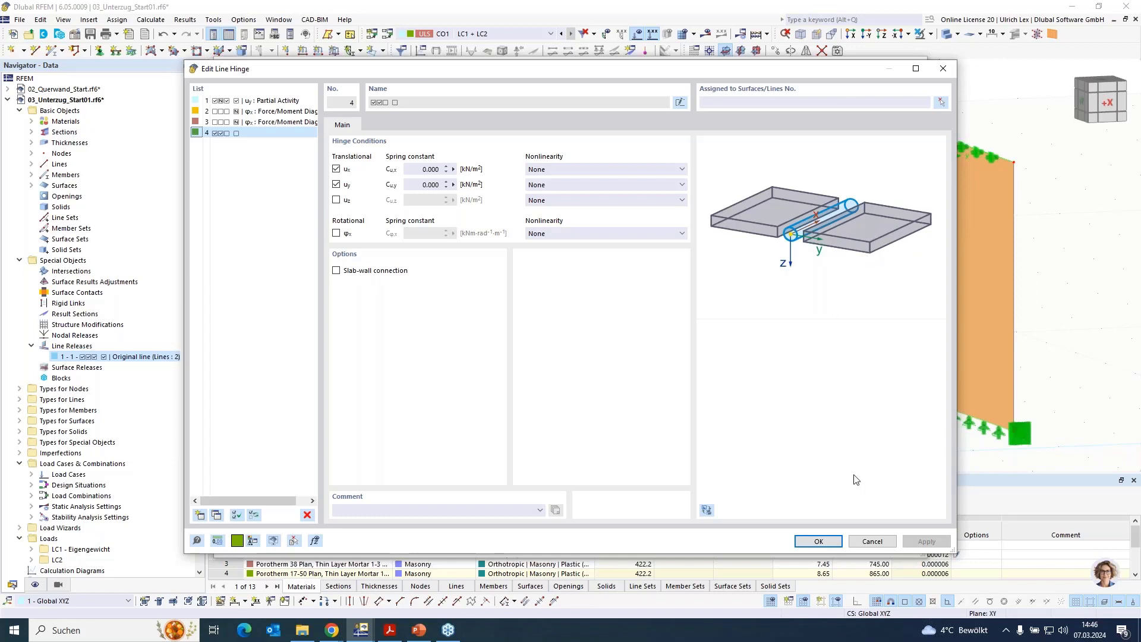
{"action": "left_click", "coordinate": [825, 542]}
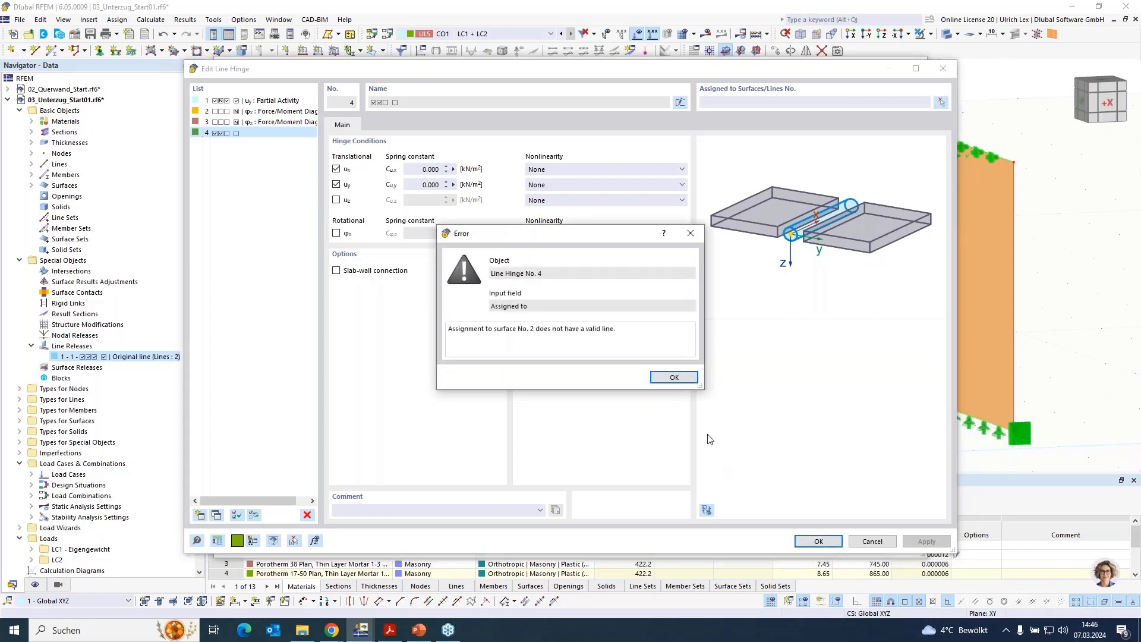
{"action": "left_click", "coordinate": [690, 377]}
{"action": "left_click", "coordinate": [942, 103]}
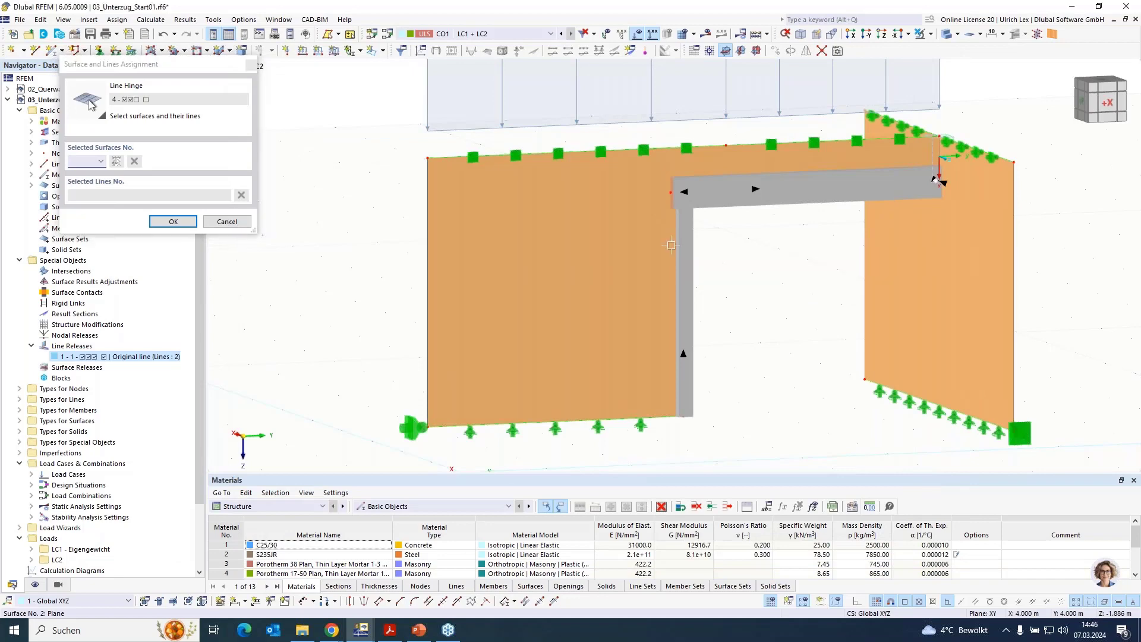
{"action": "left_click", "coordinate": [594, 234]}
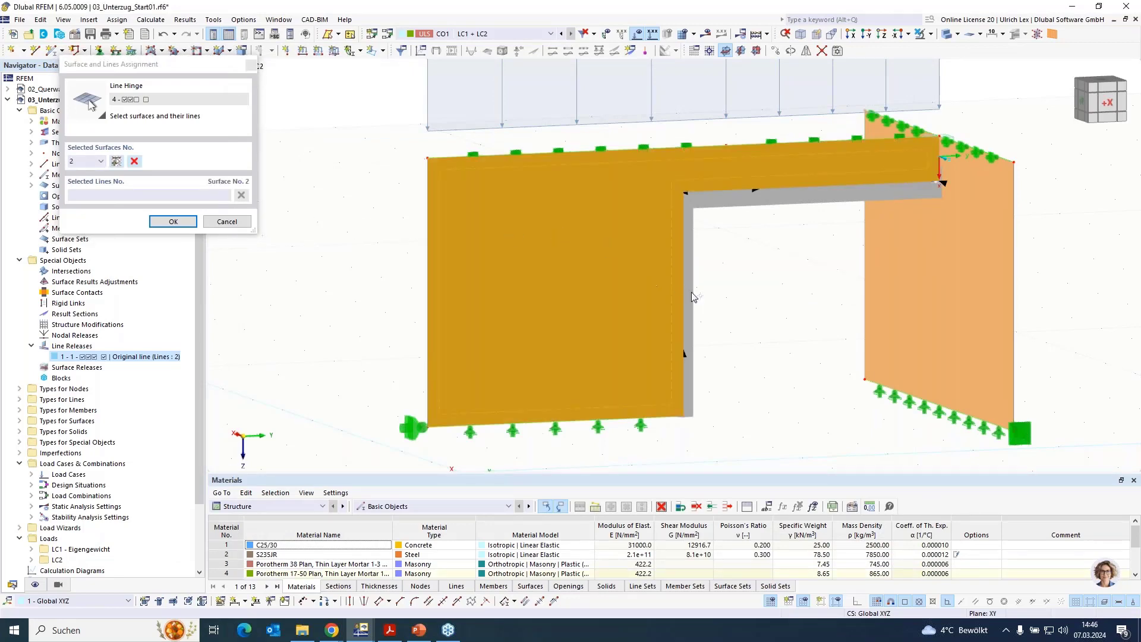
{"action": "left_click", "coordinate": [171, 221]}
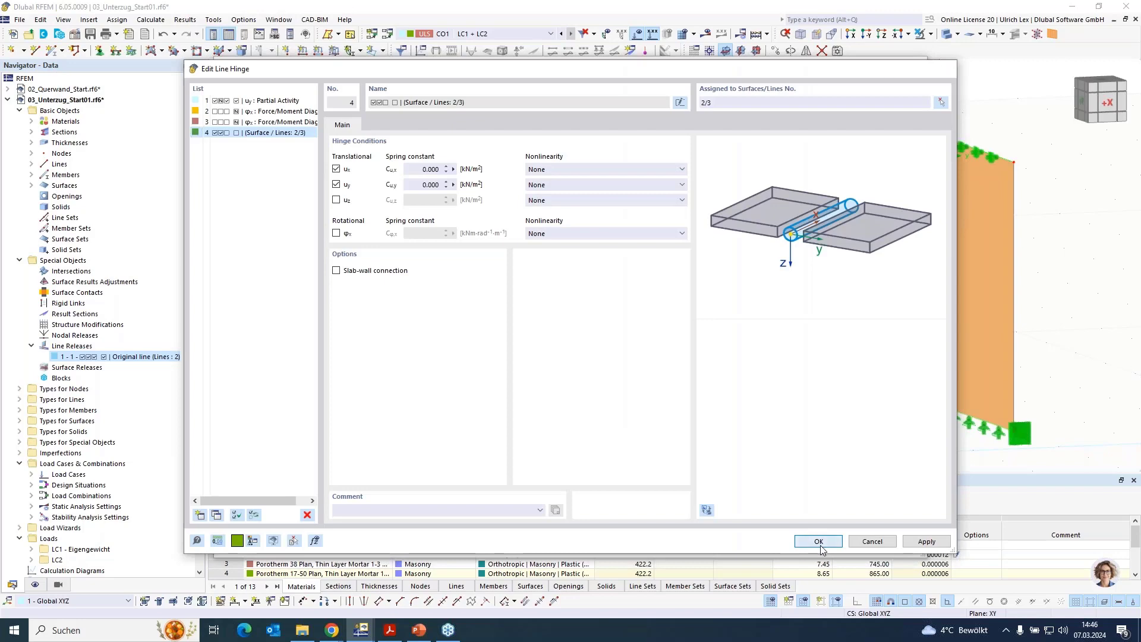
{"action": "left_click", "coordinate": [819, 542]}
{"action": "left_click", "coordinate": [805, 541]}
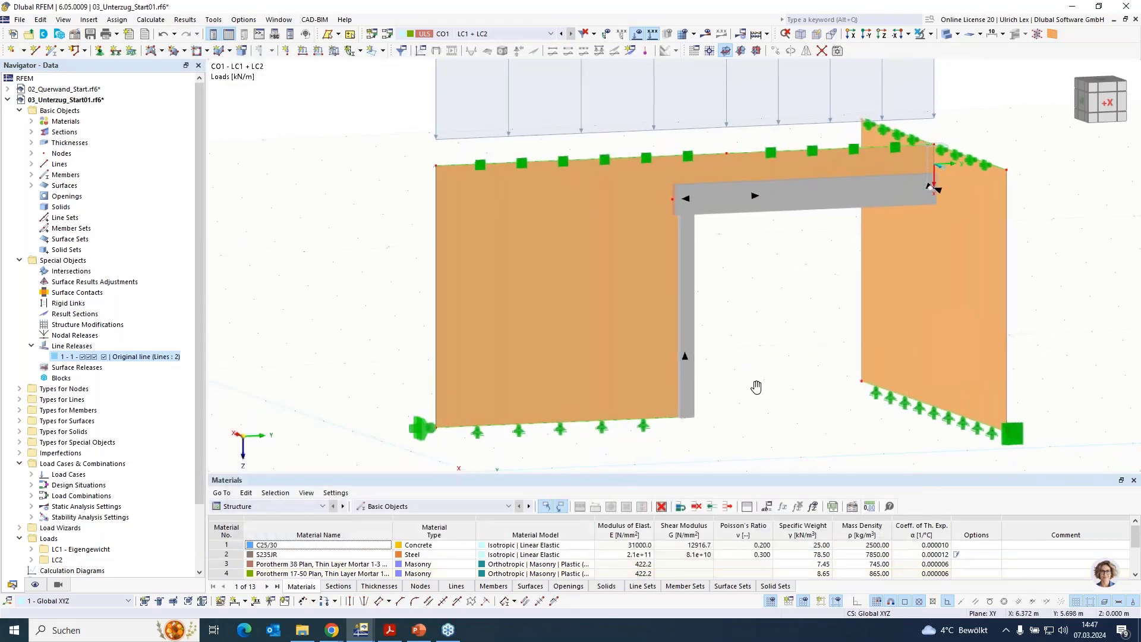
Step: Examine the longitudinal wall model with its edge column, and switch to the open model 04_Ueberzug_Start.rf6
{"action": "mouse_move", "coordinate": [756, 387]}
{"action": "middle_mouse_down", "text": "ctrl"}
{"action": "mouse_move", "coordinate": [711, 398]}
{"action": "mouse_move", "coordinate": [750, 394]}
{"action": "middle_mouse_up", "text": "ctrl"}
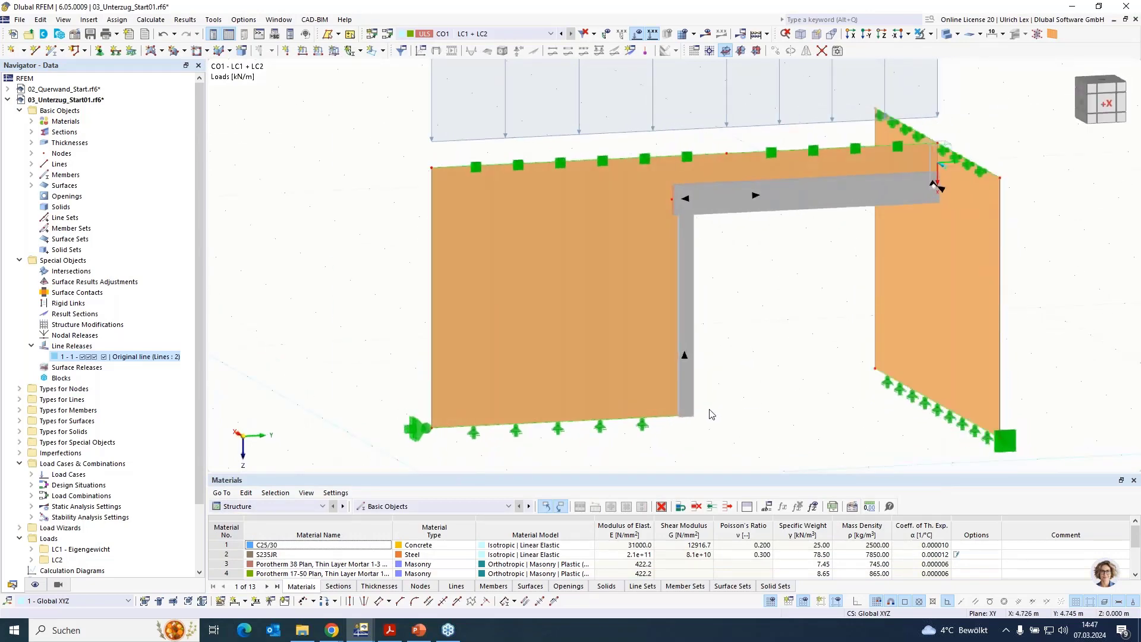
{"action": "scroll", "coordinate": [714, 392], "scroll_direction": "down", "scroll_amount": 1}
{"action": "scroll", "coordinate": [599, 373], "scroll_direction": "down", "scroll_amount": 1}
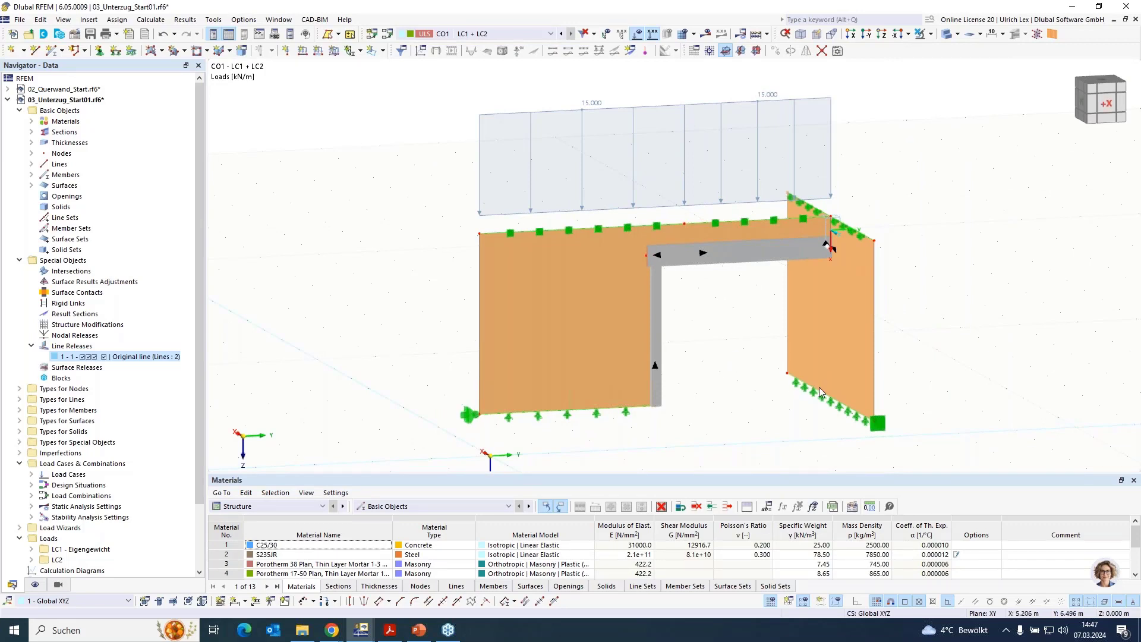
{"action": "middle_click_drag", "start_coordinate": [927, 383], "coordinate": [934, 388], "text": "ctrl"}
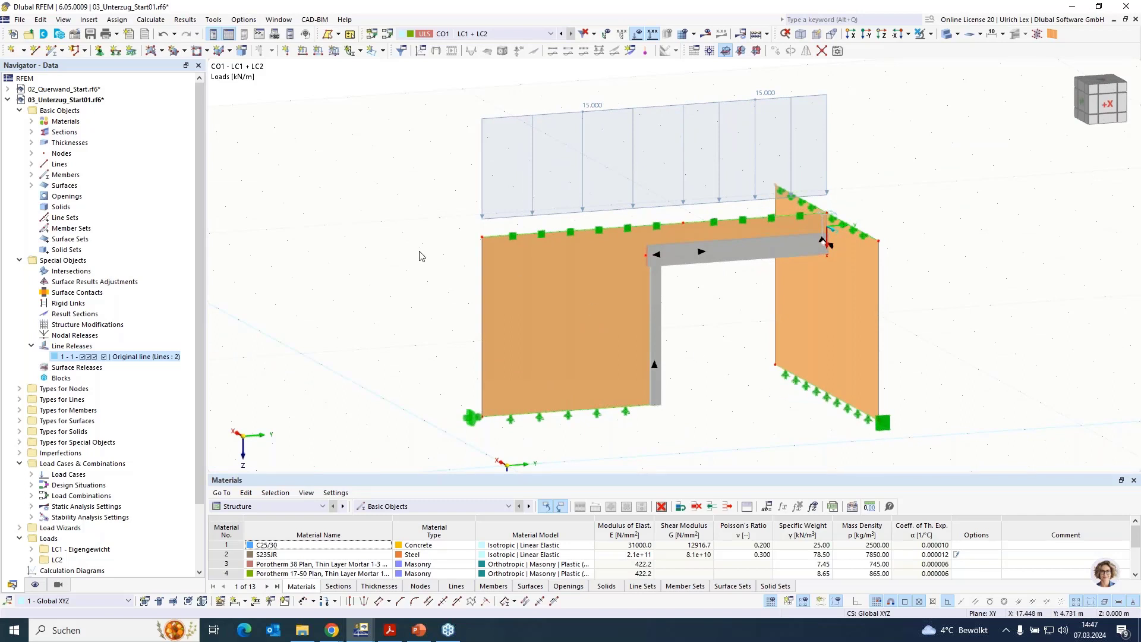
{"action": "left_click", "coordinate": [290, 18]}
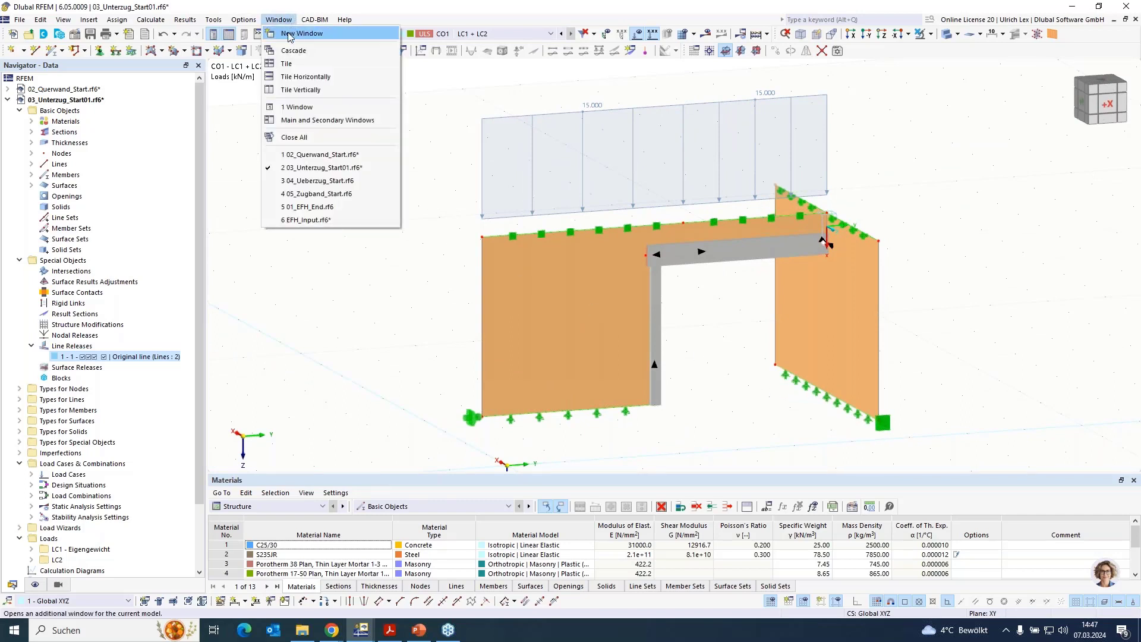
{"action": "left_click", "coordinate": [301, 181]}
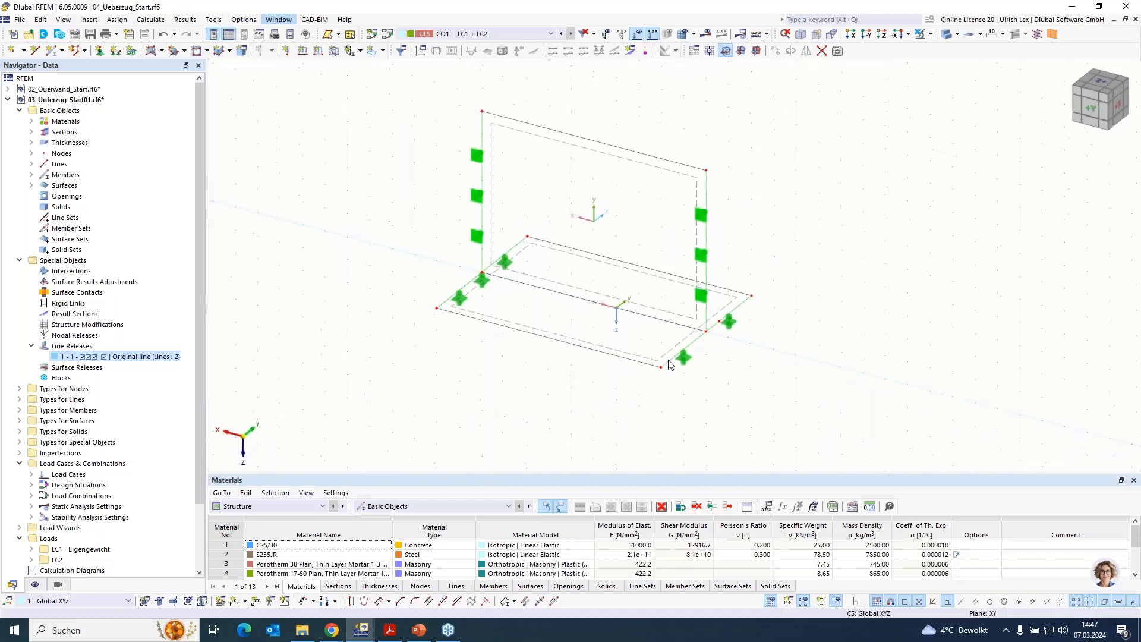
{"action": "middle_click_drag", "start_coordinate": [812, 384], "coordinate": [792, 365], "text": "ctrl"}
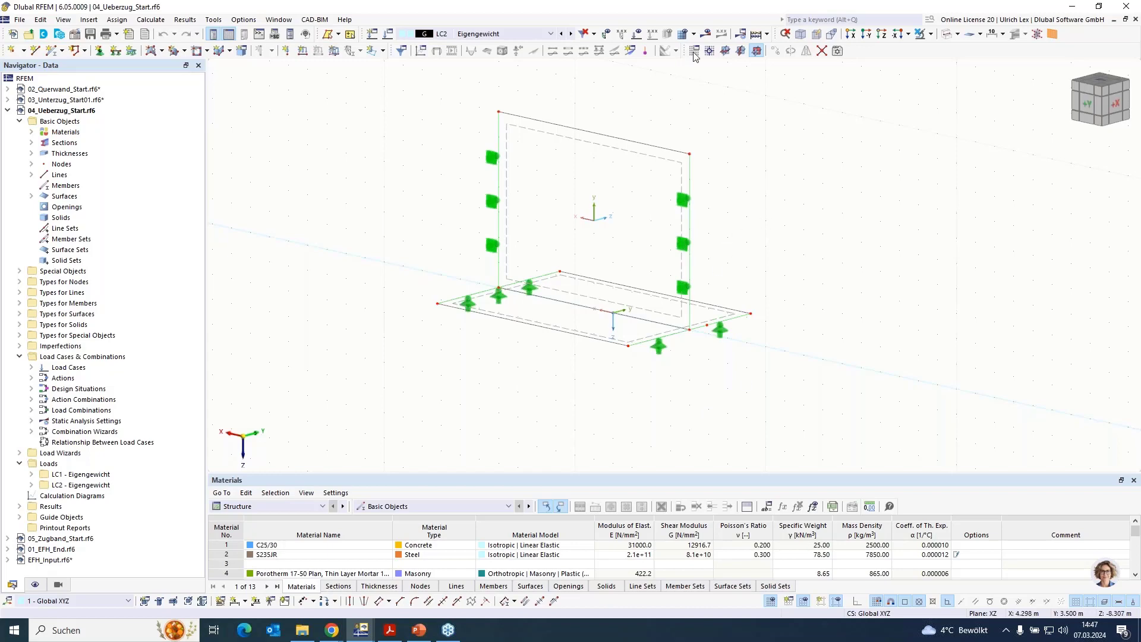
Step: Calculate load case LC2 and examine the global deformations of the slab and wall
{"action": "left_click", "coordinate": [706, 35]}
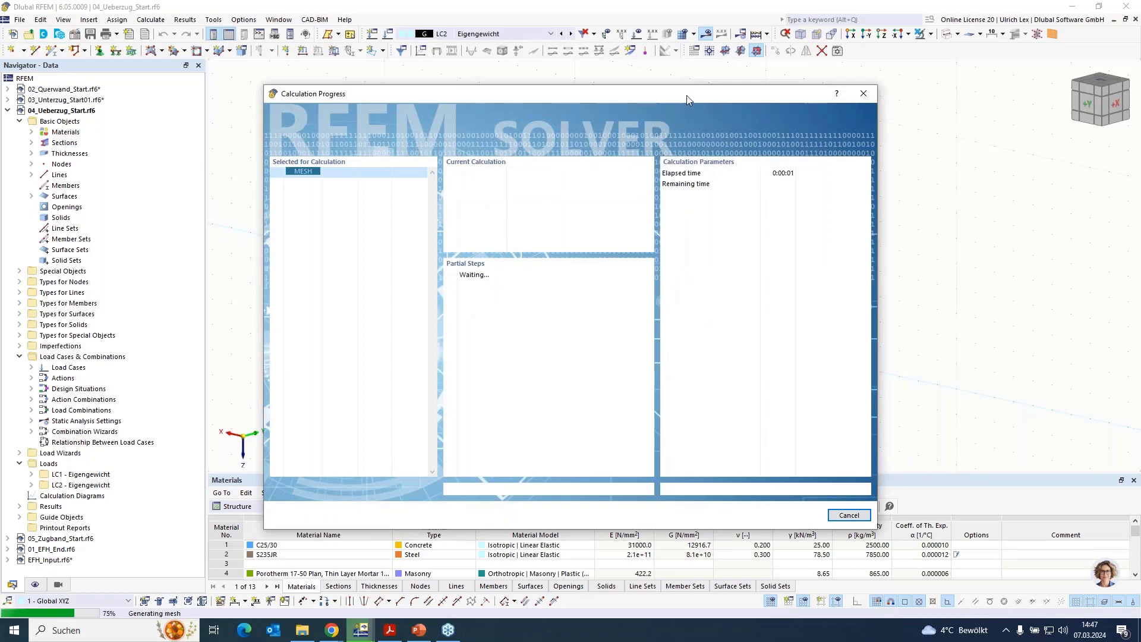
{"action": "left_click_drag", "start_coordinate": [687, 95], "coordinate": [762, 112]}
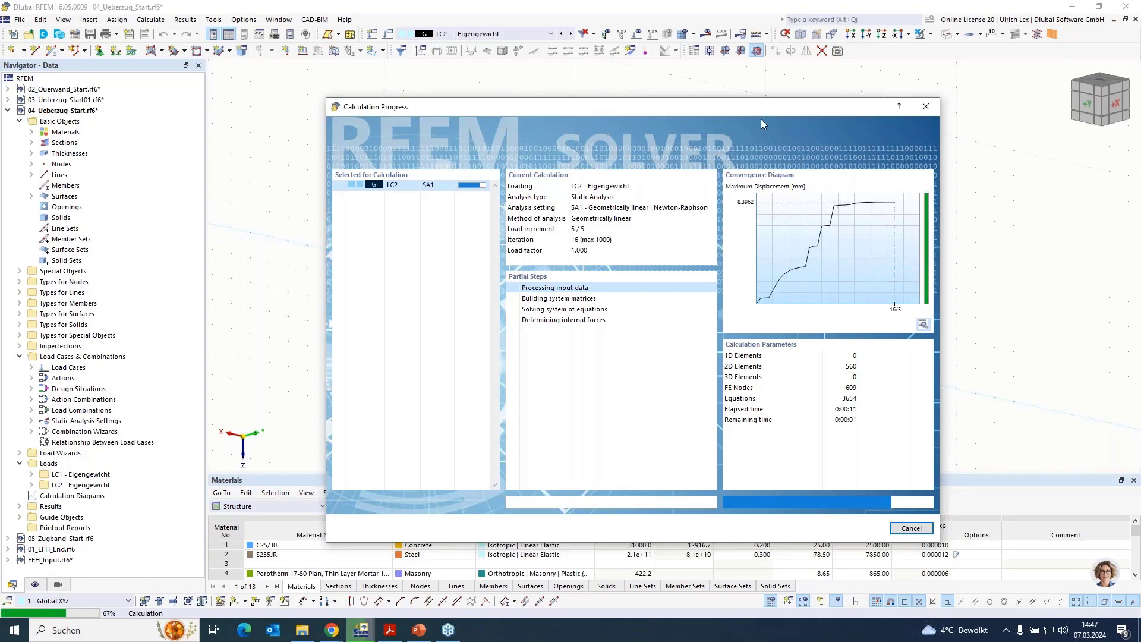
{"action": "left_click_drag", "start_coordinate": [764, 109], "coordinate": [732, 315]}
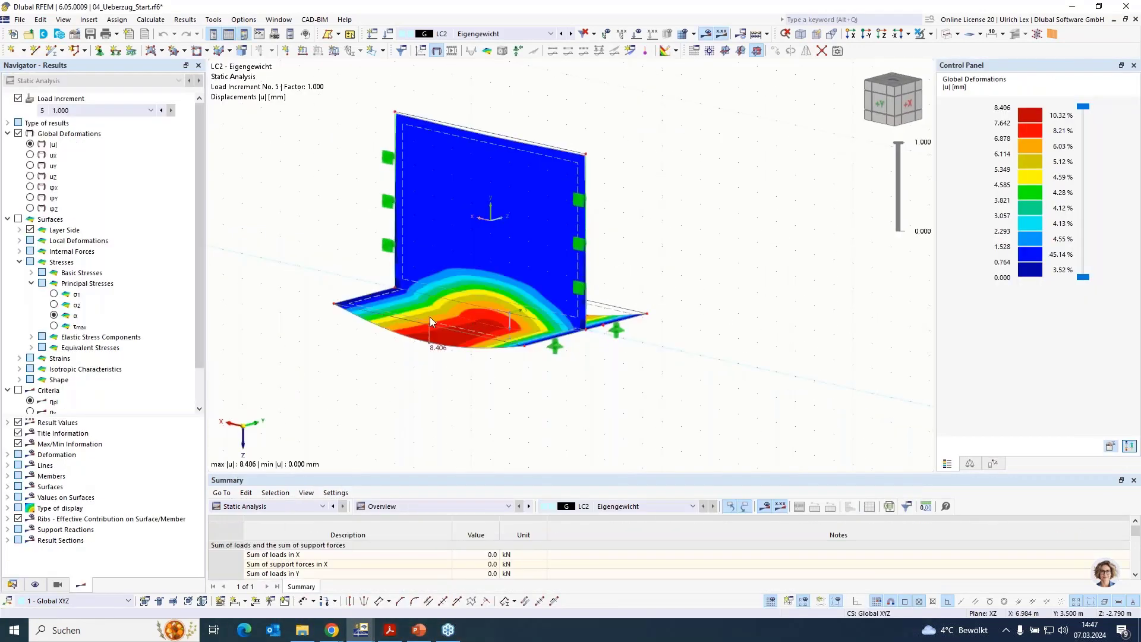
{"action": "middle_click_drag", "start_coordinate": [497, 420], "coordinate": [452, 410], "text": "ctrl"}
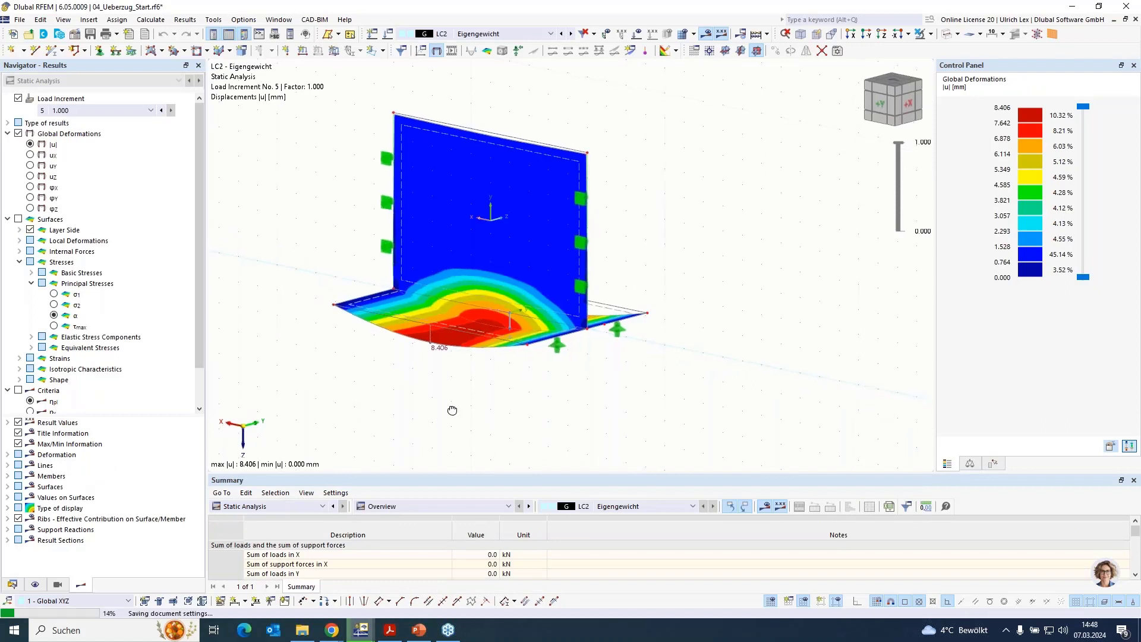
Step: Display the principal stress directions α on the surfaces and limit visibility to the upright wall
{"action": "left_click", "coordinate": [20, 218]}
{"action": "left_click", "coordinate": [18, 219]}
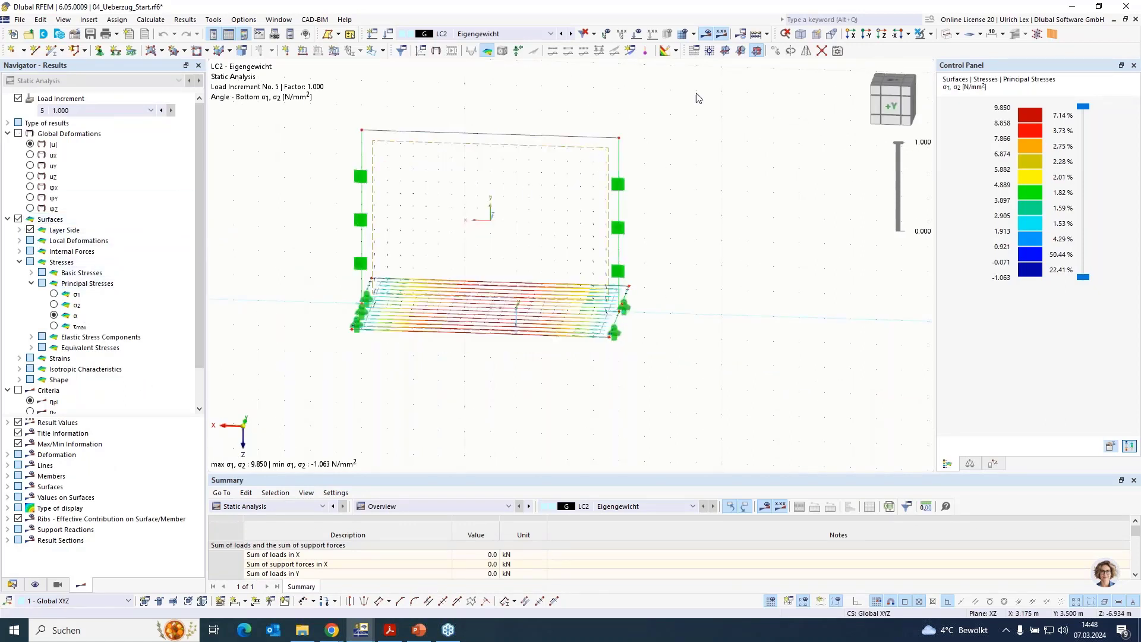
{"action": "left_click", "coordinate": [931, 34]}
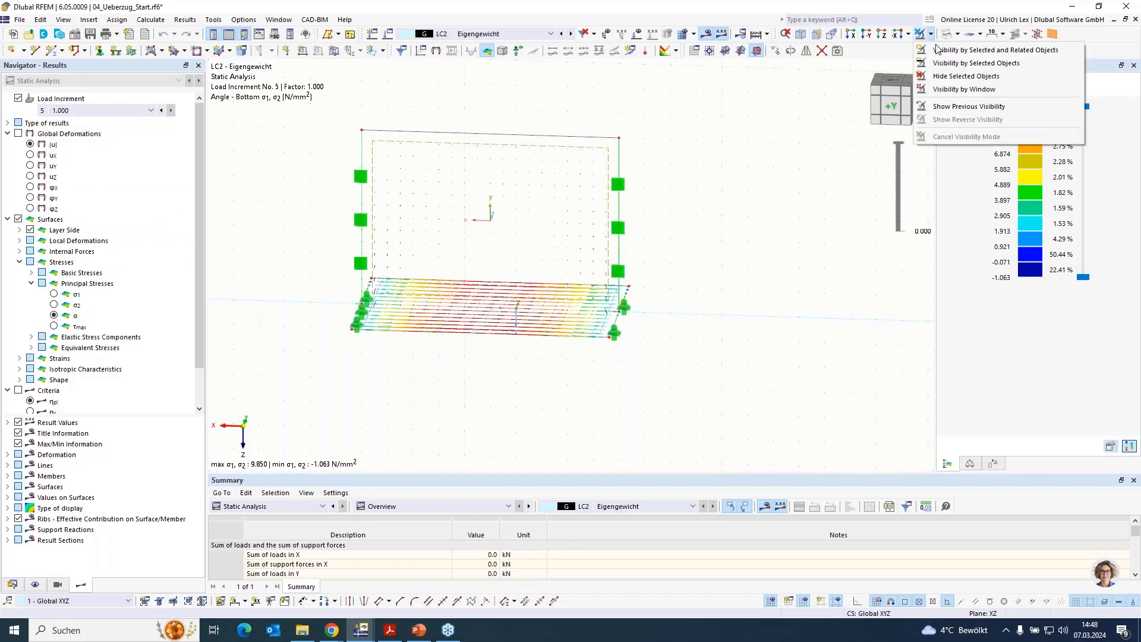
{"action": "left_click", "coordinate": [939, 53]}
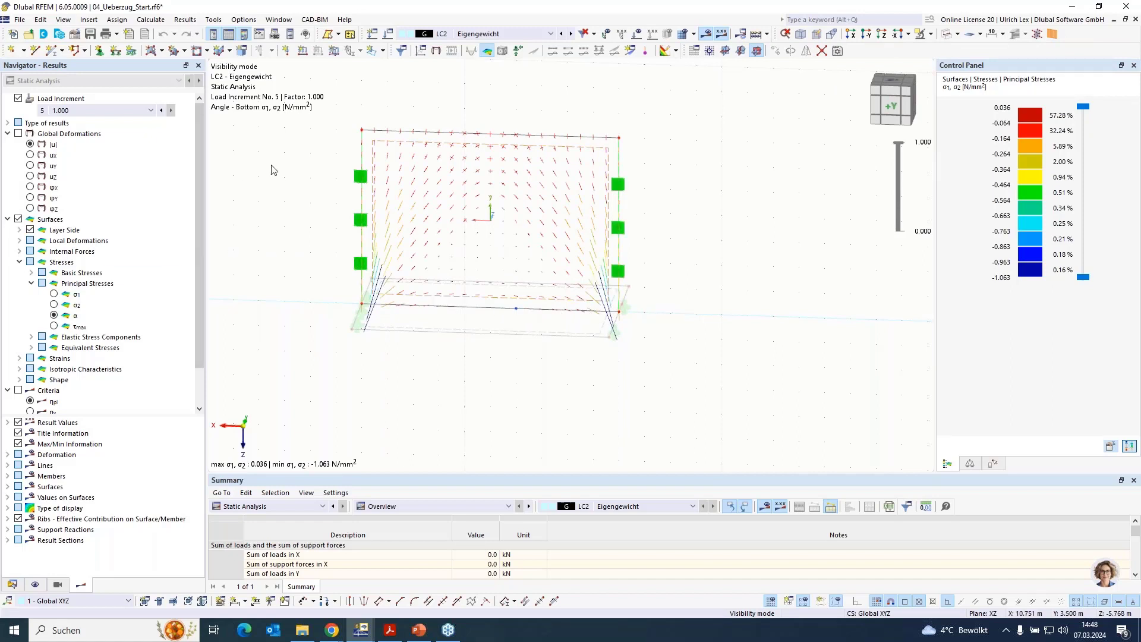
{"action": "scroll", "coordinate": [277, 177], "scroll_direction": "up", "scroll_amount": 1}
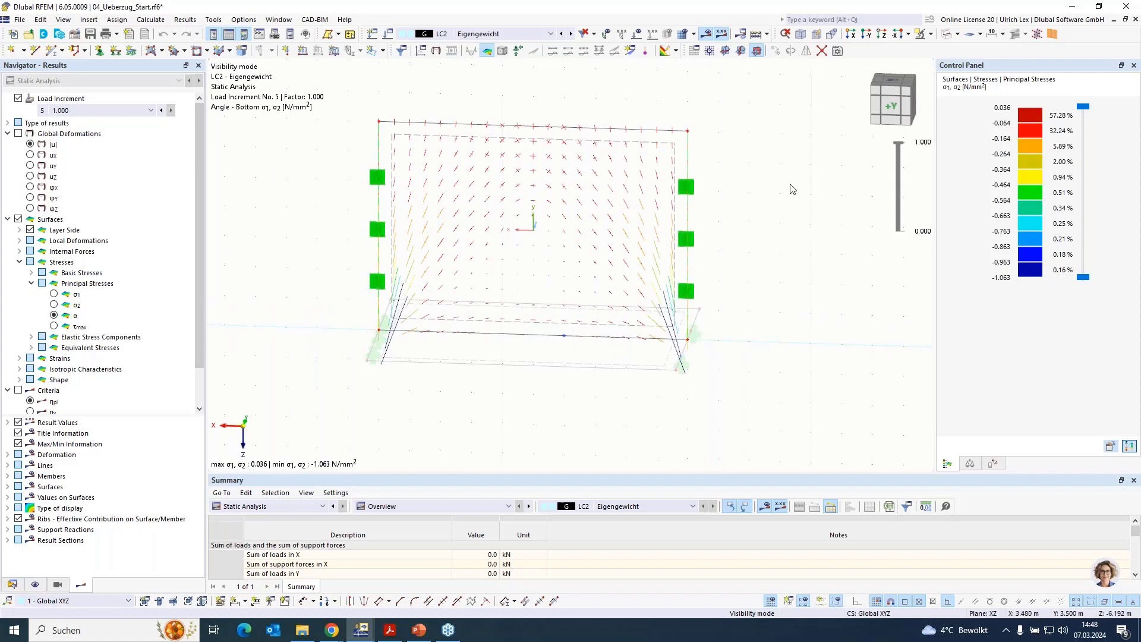
{"action": "middle_click_drag", "start_coordinate": [804, 304], "coordinate": [780, 303], "text": "ctrl"}
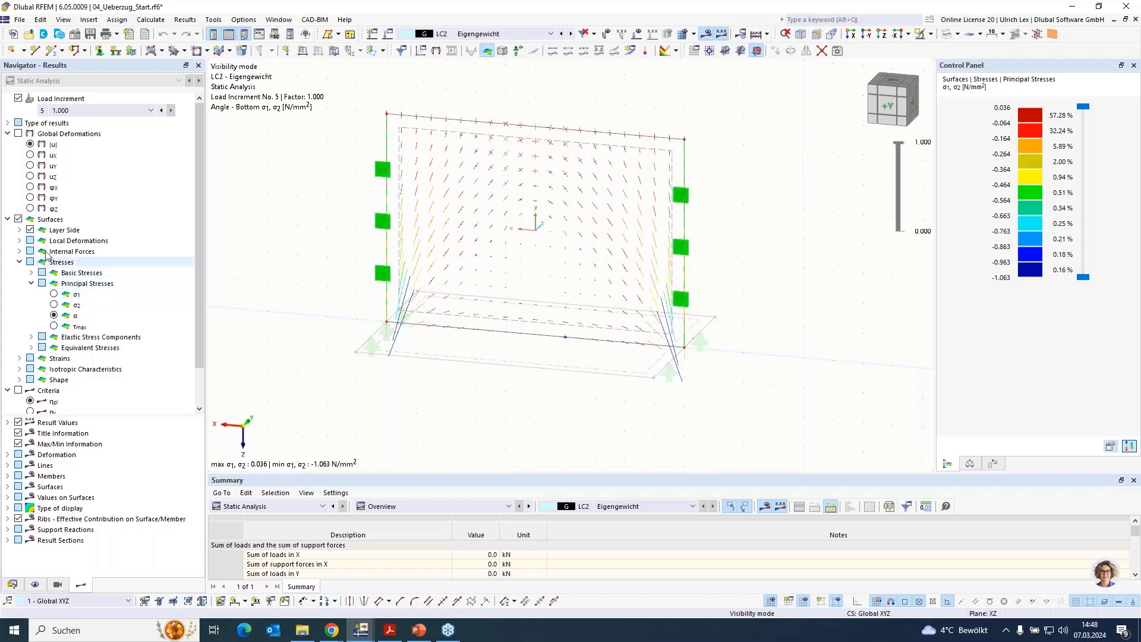
Step: Show the wall's global deformations and place a rectangular opening near its lower corner, accepting deletion of the results and mesh
{"action": "left_click", "coordinate": [18, 133]}
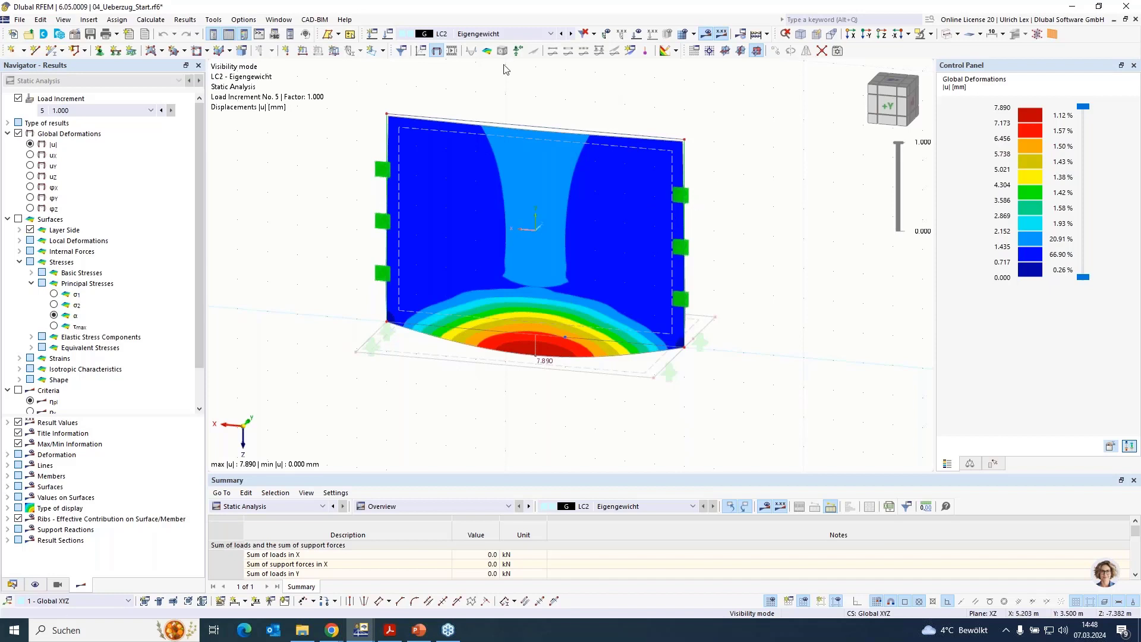
{"action": "left_click", "coordinate": [198, 52]}
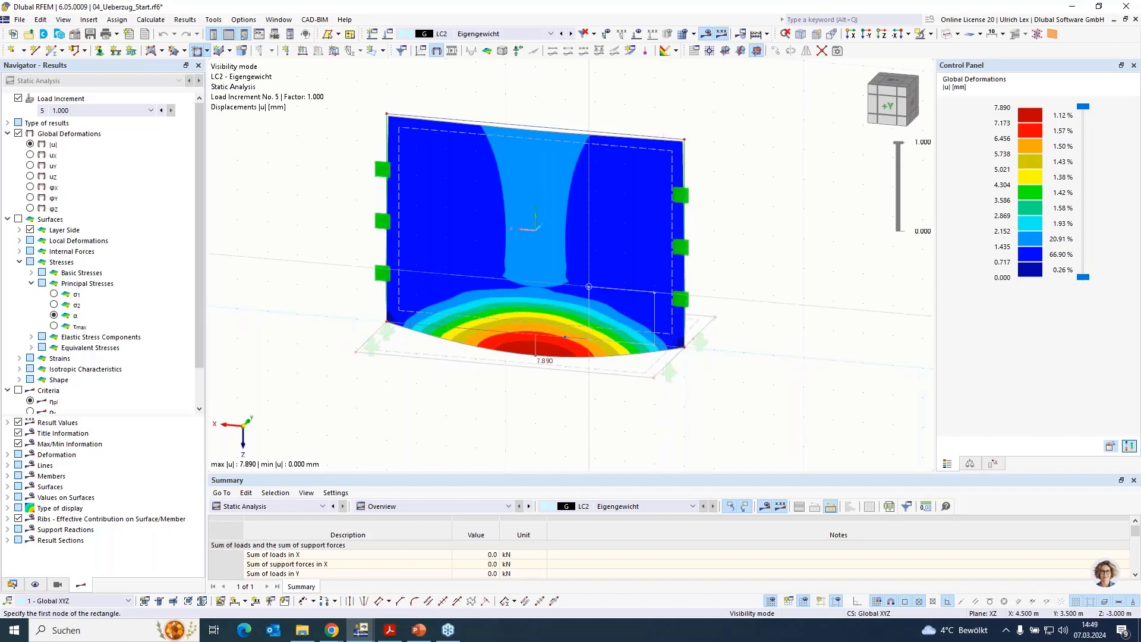
{"action": "left_click", "coordinate": [591, 292]}
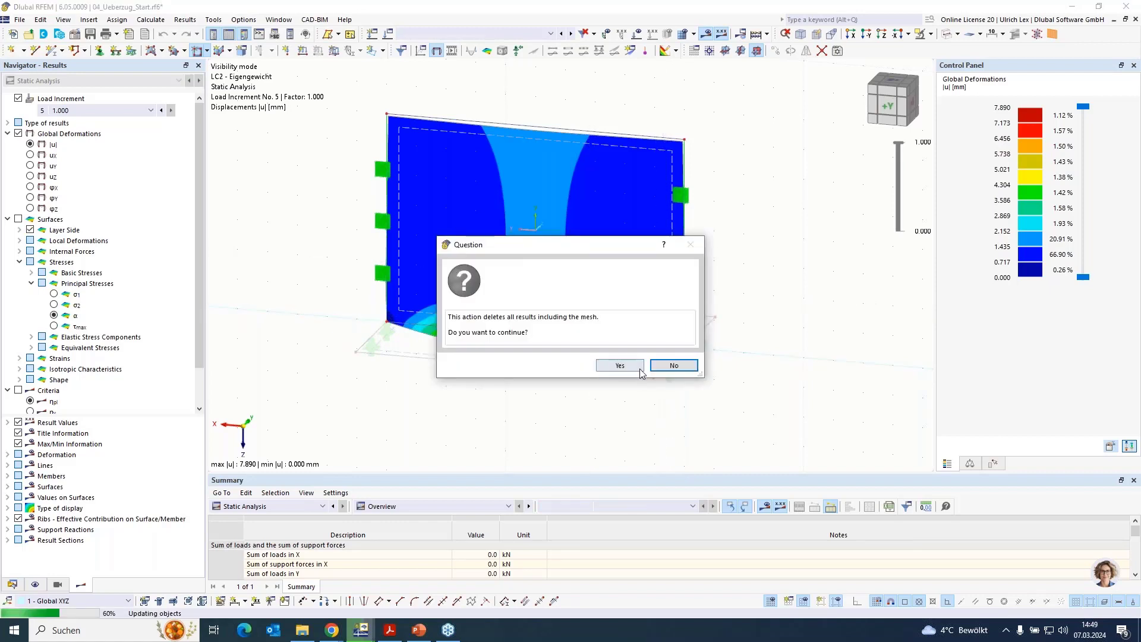
{"action": "left_click", "coordinate": [620, 365]}
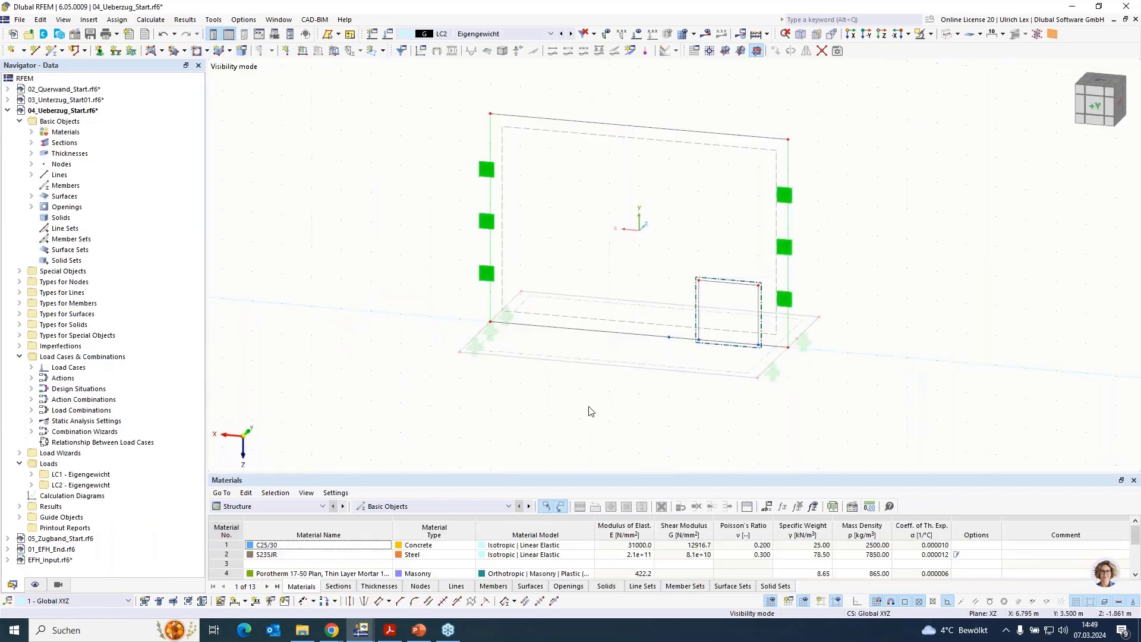
Step: Recalculate load case LC2 for the wall with the opening
{"action": "scroll", "coordinate": [927, 291], "scroll_direction": "up", "scroll_amount": 1}
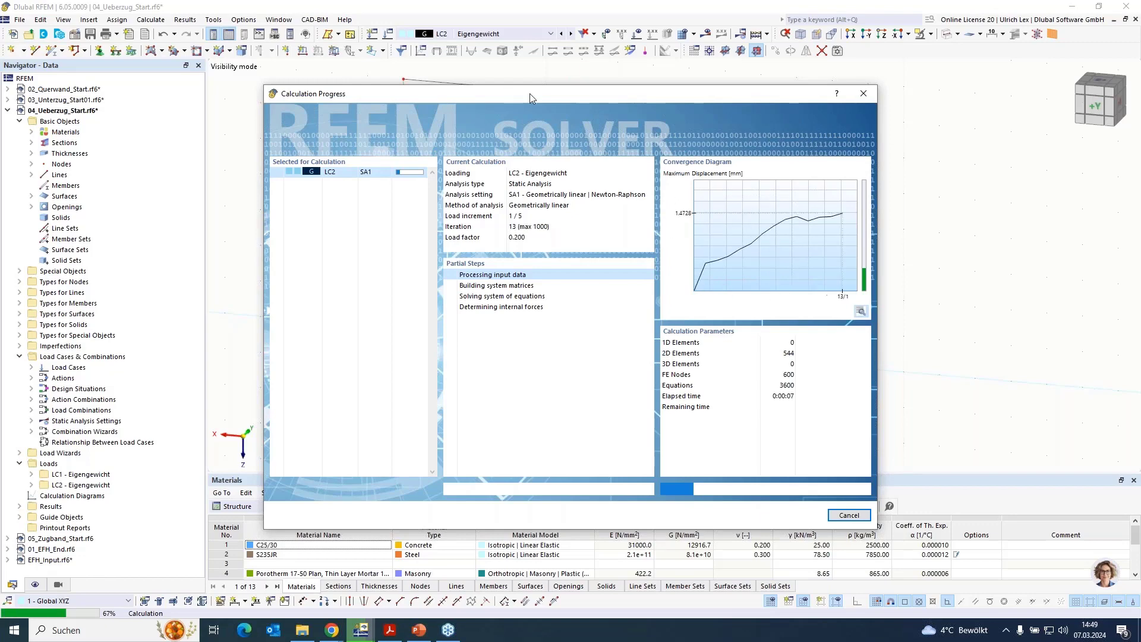
{"action": "left_click_drag", "start_coordinate": [573, 102], "coordinate": [725, 201]}
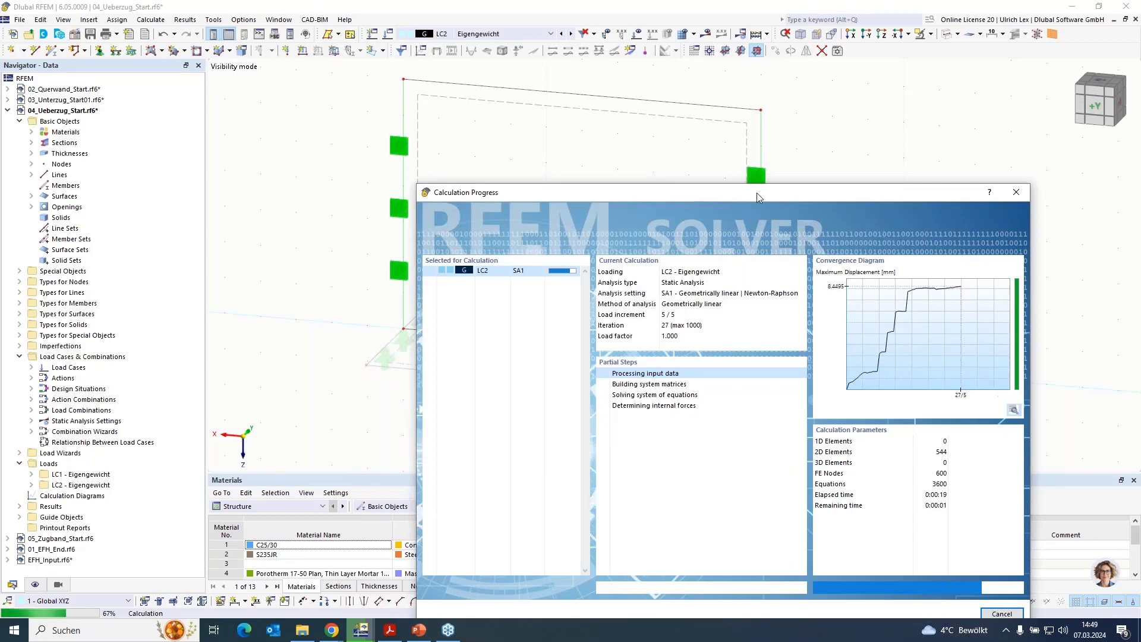
{"action": "left_click_drag", "start_coordinate": [757, 191], "coordinate": [778, 158]}
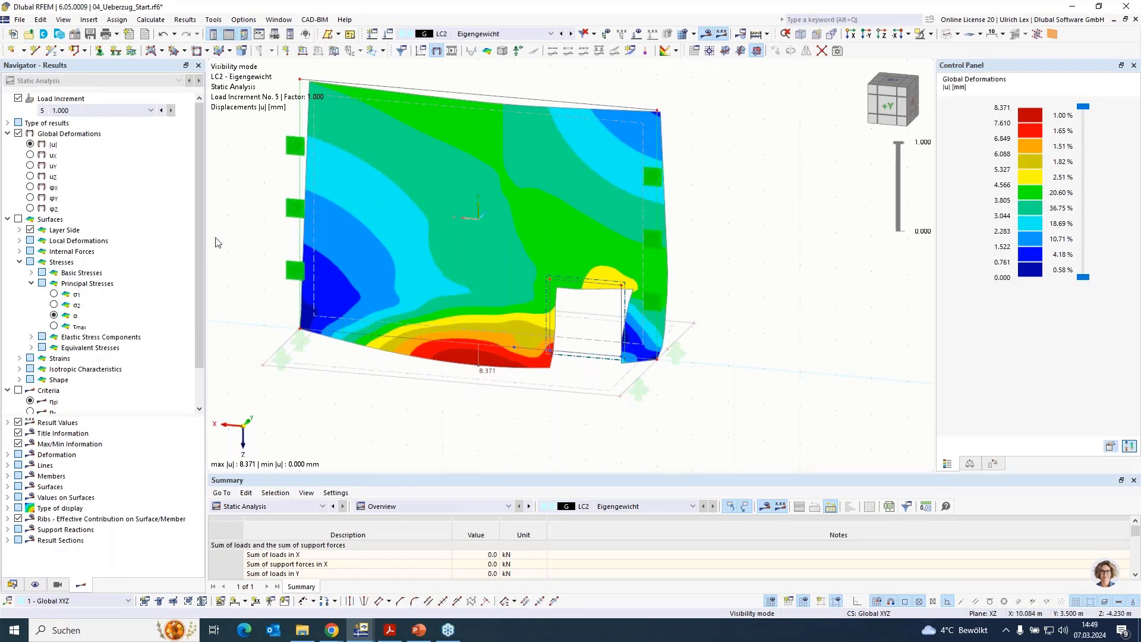
Step: Display the surface principal stress directions and examine their course around the wall opening and at the supports
{"action": "left_click", "coordinate": [18, 219]}
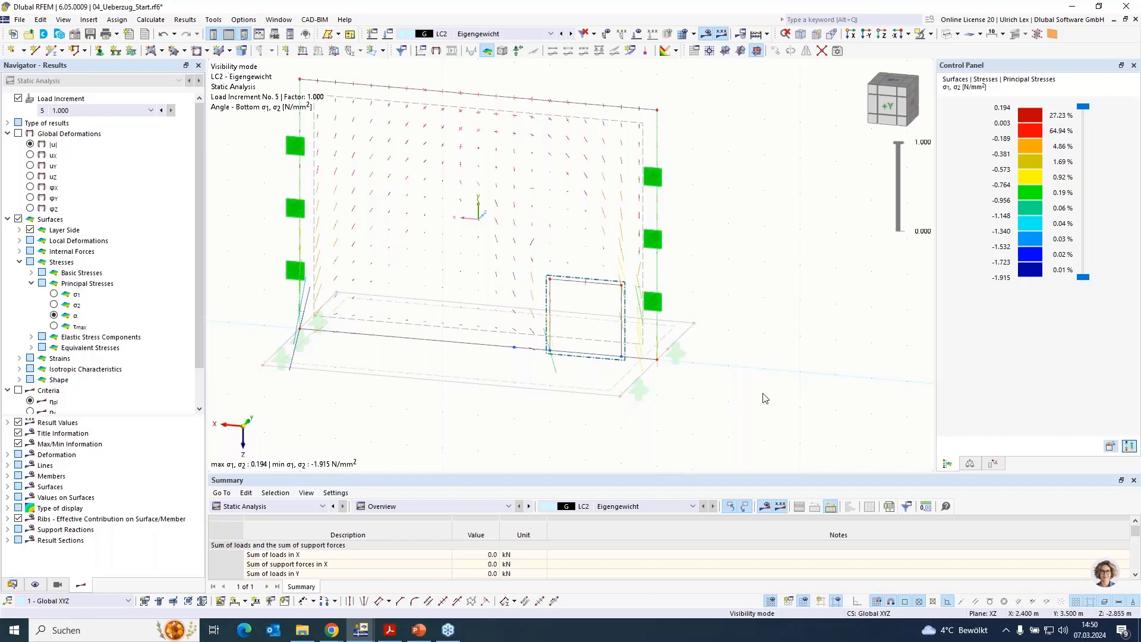
{"action": "middle_click_drag", "start_coordinate": [763, 401], "coordinate": [789, 402], "text": "ctrl"}
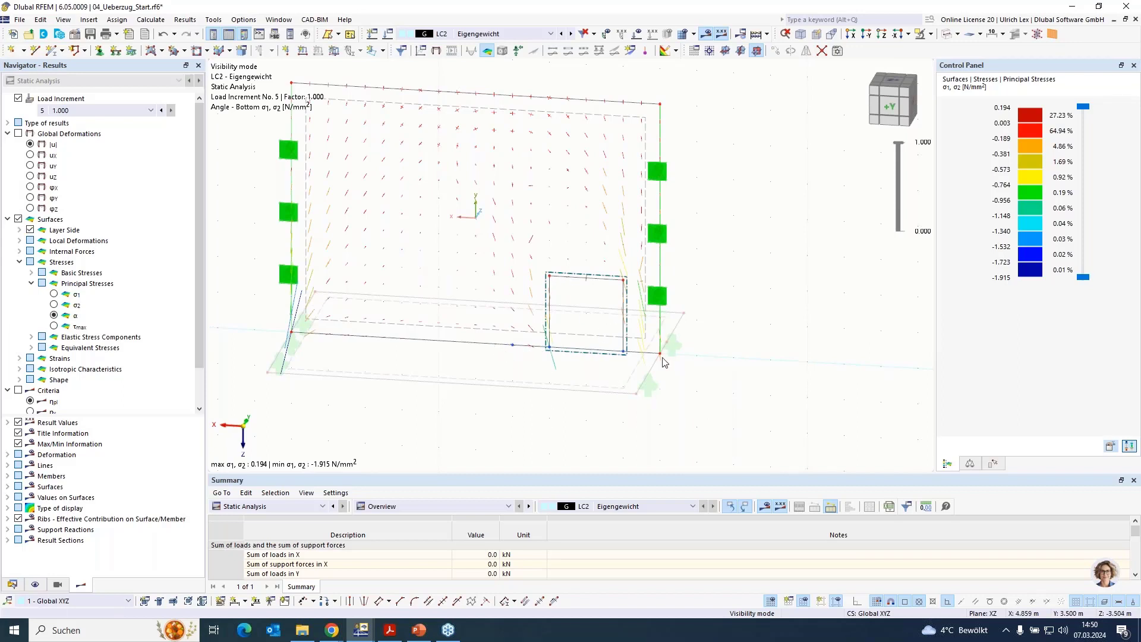
{"action": "scroll", "coordinate": [828, 422], "scroll_direction": "down", "scroll_amount": 1}
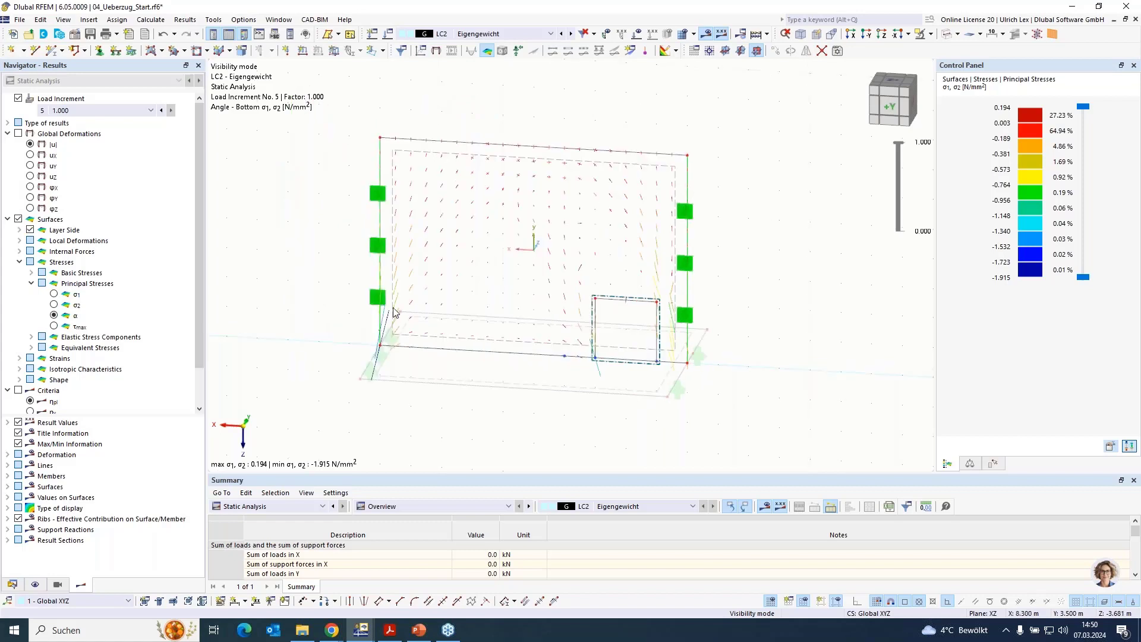
{"action": "scroll", "coordinate": [301, 295], "scroll_direction": "up", "scroll_amount": 1}
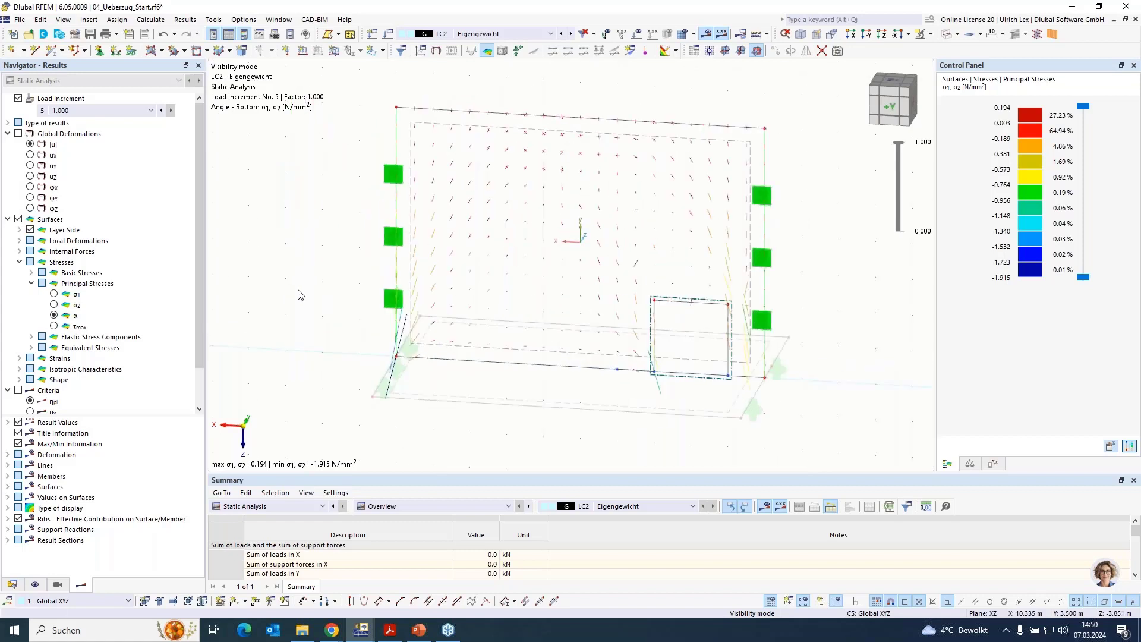
Step: Switch to the open model 05_Zugband_Start.rf6 and view its wall with the top beam at an angle
{"action": "left_click", "coordinate": [278, 20]}
{"action": "mouse_move", "coordinate": [278, 20]}
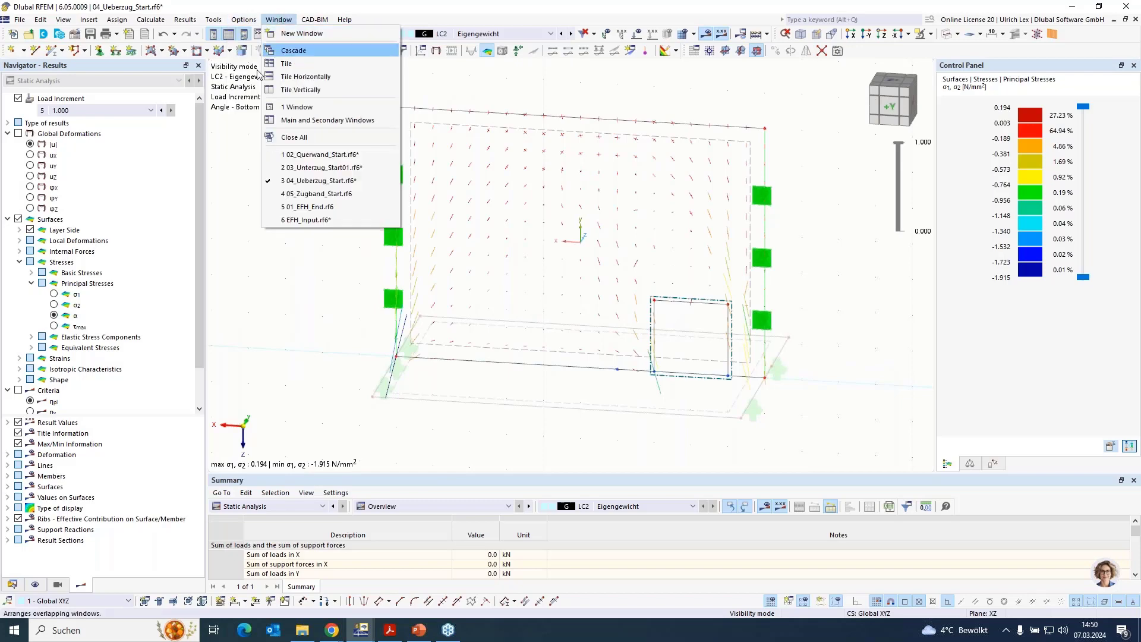
{"action": "left_click", "coordinate": [370, 194]}
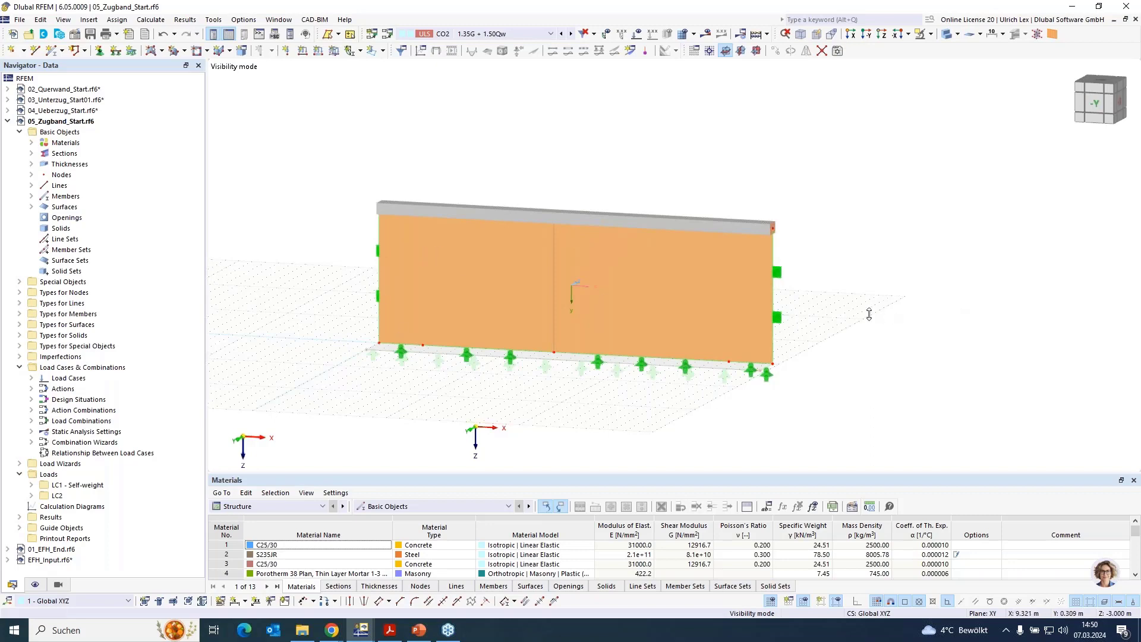
{"action": "mouse_move", "coordinate": [841, 315]}
{"action": "middle_mouse_down"}
{"action": "mouse_move", "coordinate": [810, 318]}
{"action": "mouse_move", "coordinate": [851, 305]}
{"action": "middle_mouse_up"}
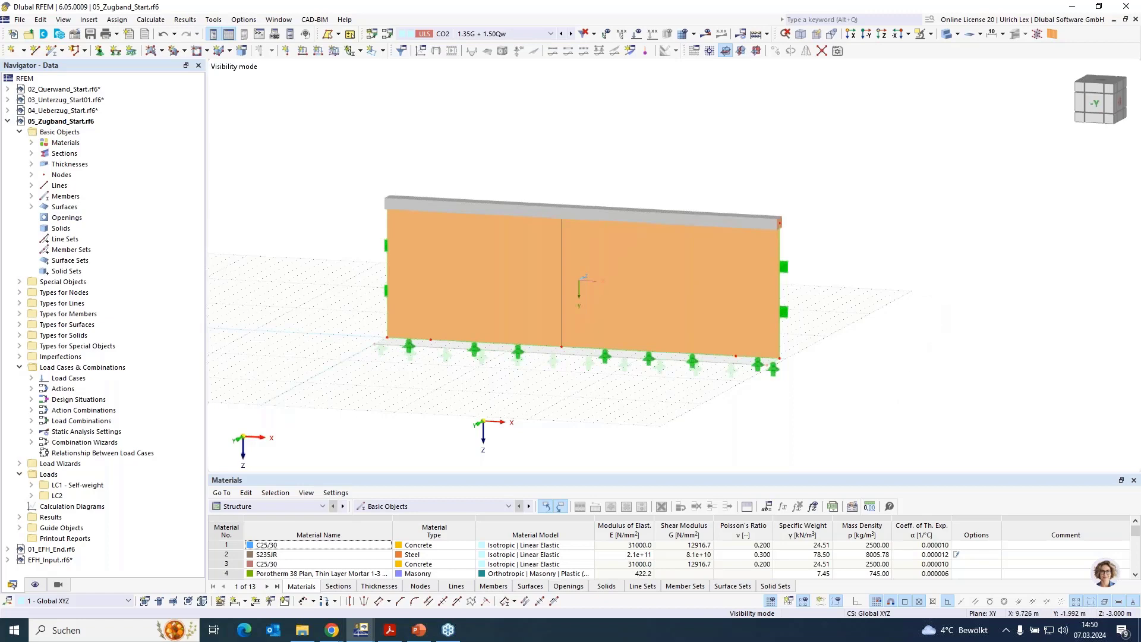
{"action": "middle_click_drag", "start_coordinate": [923, 294], "coordinate": [706, 332]}
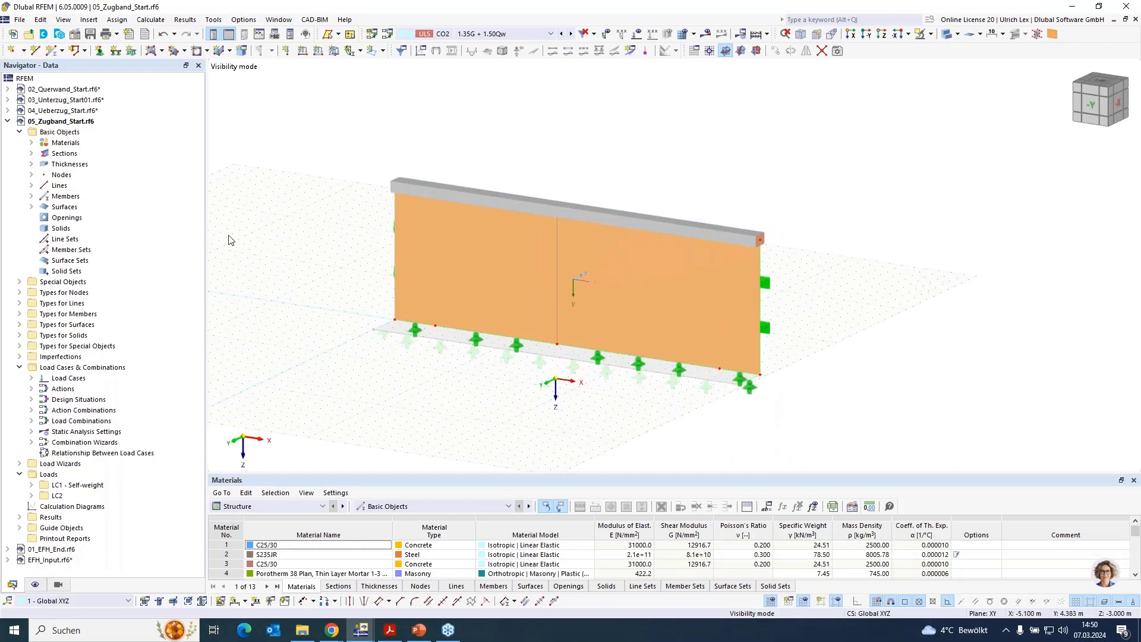
Step: Add a 3 m vertical member of type Tension at X 1.000 m, from the wall's base node to the top beam
{"action": "left_click", "coordinate": [50, 52]}
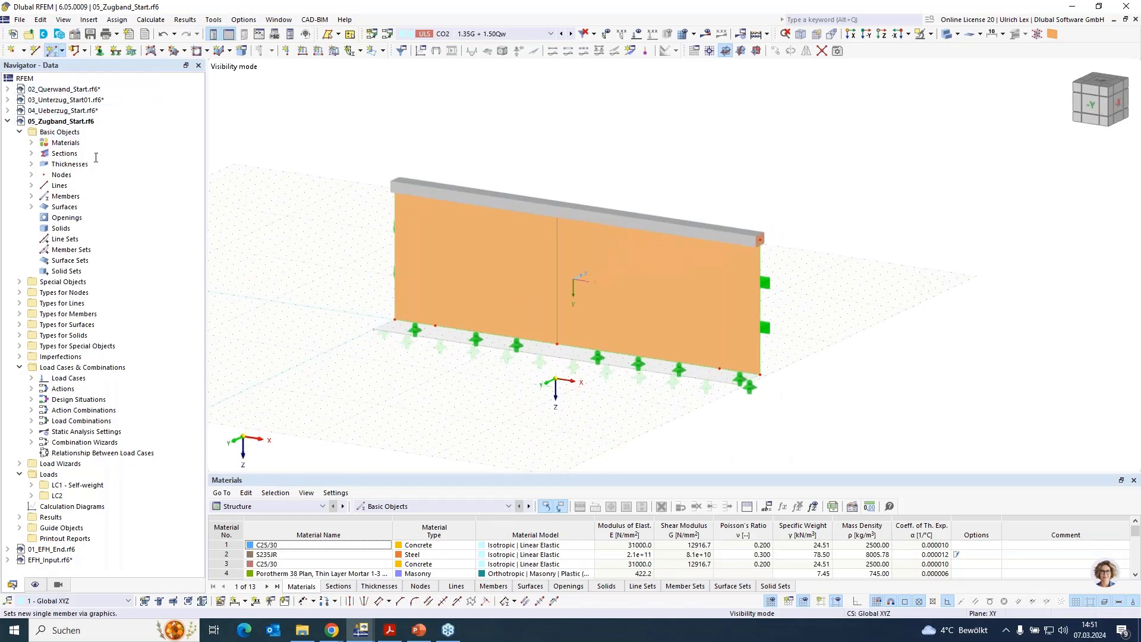
{"action": "left_click", "coordinate": [278, 151]}
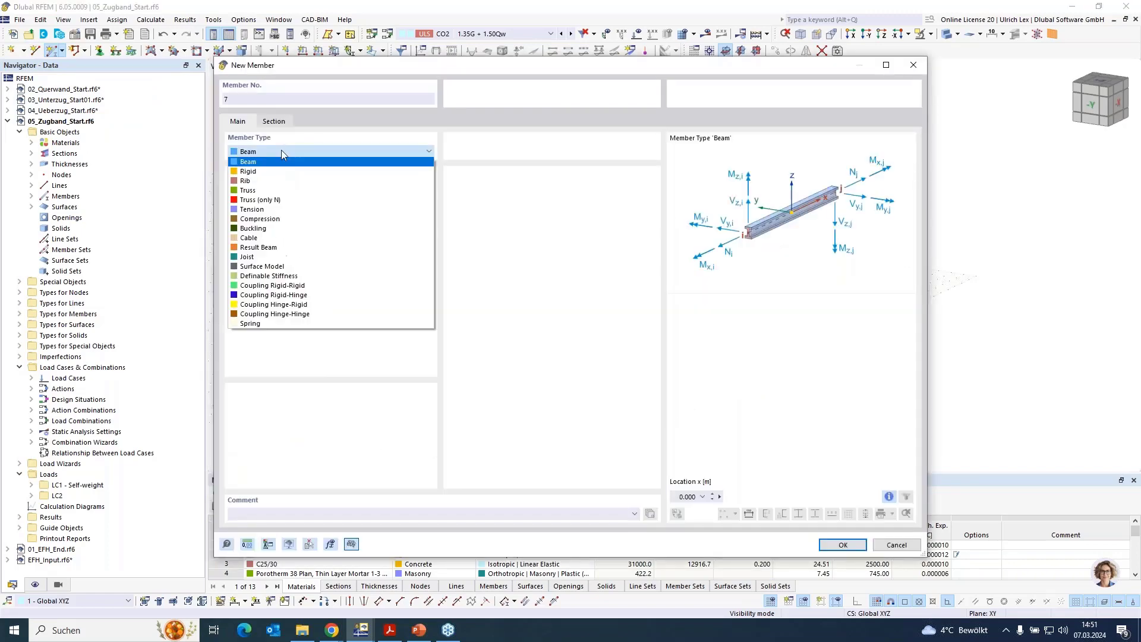
{"action": "left_click", "coordinate": [304, 212]}
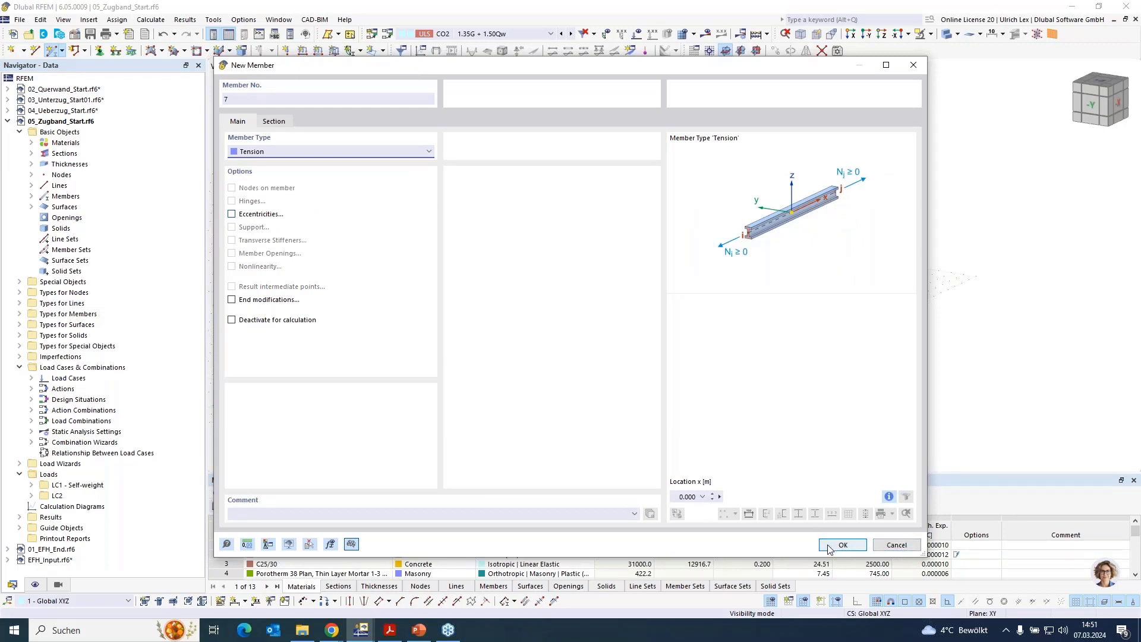
{"action": "key", "text": "Return"}
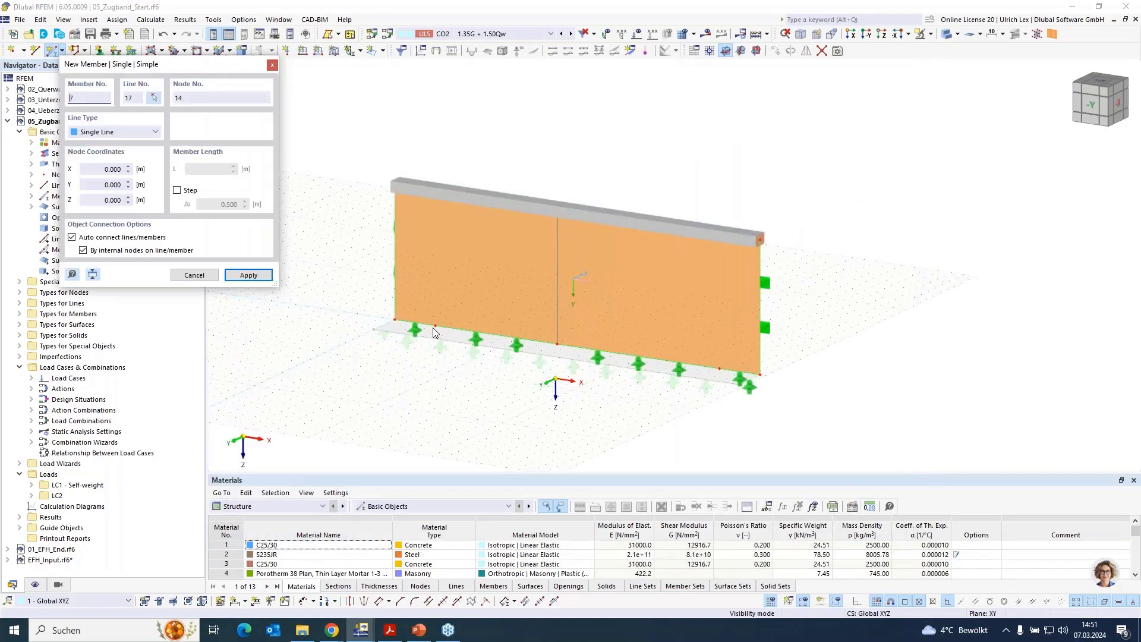
{"action": "left_click", "coordinate": [454, 221]}
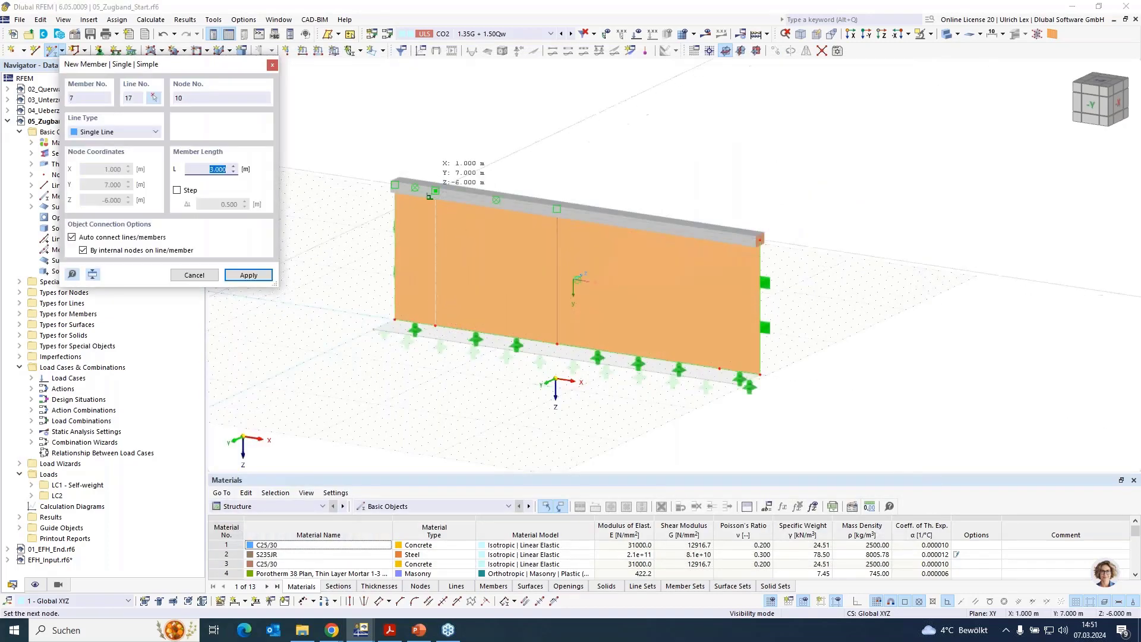
{"action": "left_click", "coordinate": [435, 190]}
{"action": "key", "text": "Escape"}
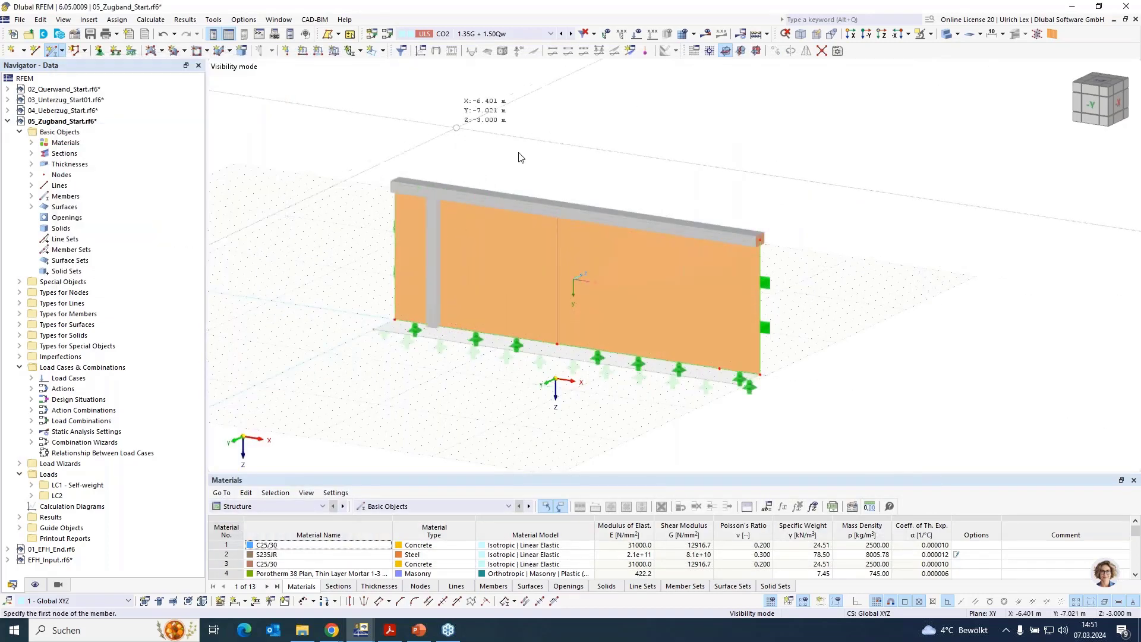
{"action": "key", "text": "Escape"}
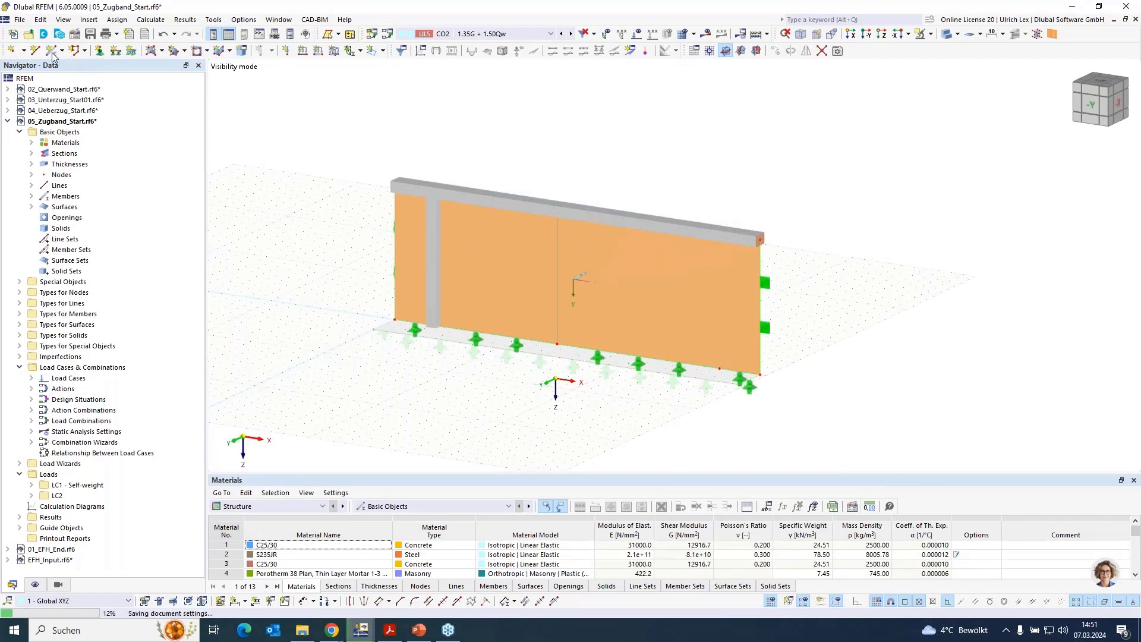
Step: Add a second 3 m vertical Tension member at X 8.000 m, from the wall's base node to the top beam
{"action": "left_click", "coordinate": [52, 51]}
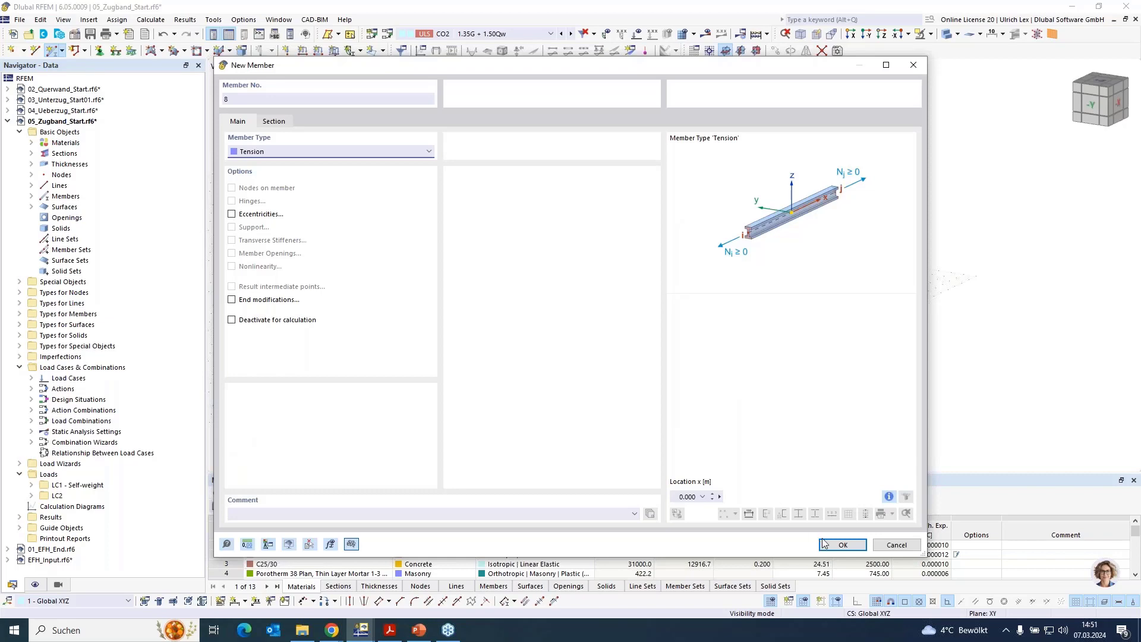
{"action": "left_click", "coordinate": [842, 545]}
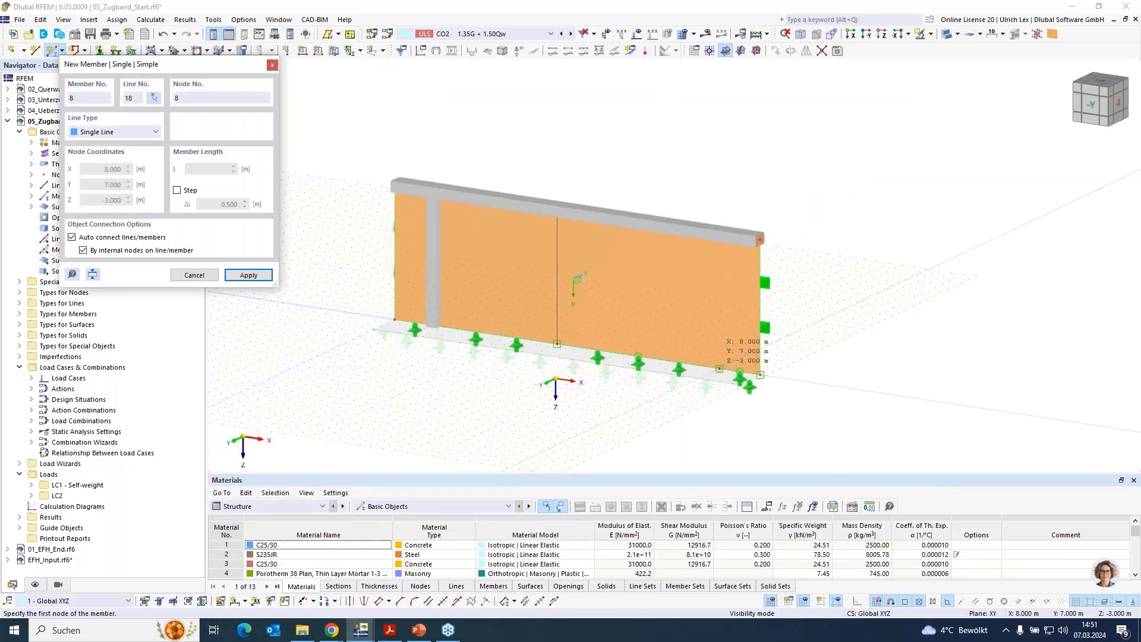
{"action": "left_click", "coordinate": [724, 249]}
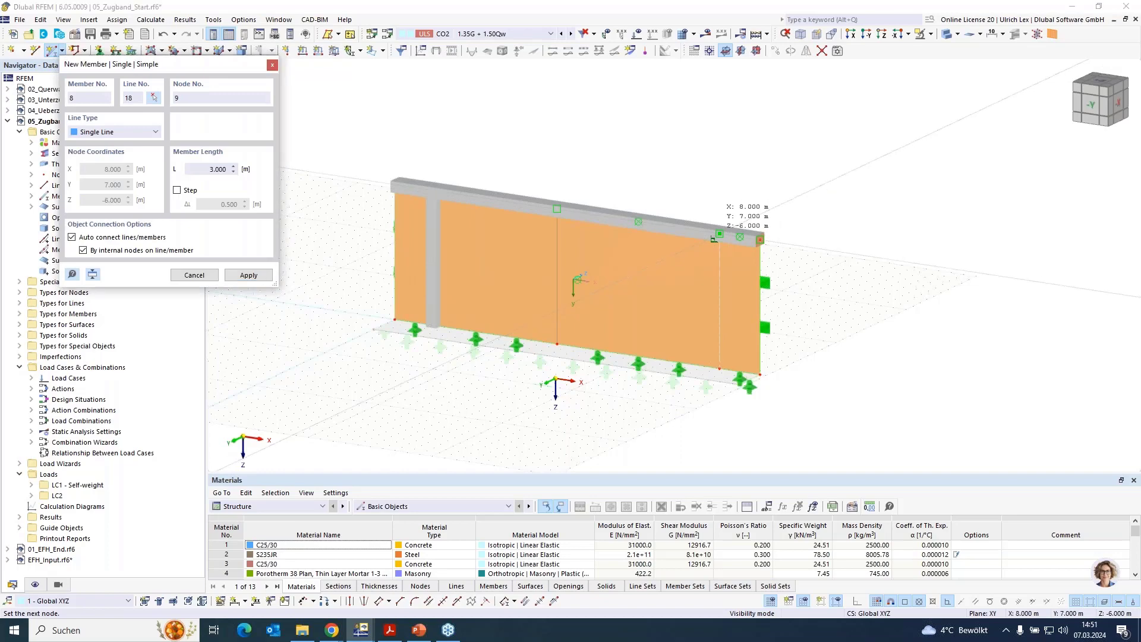
{"action": "left_click", "coordinate": [248, 274]}
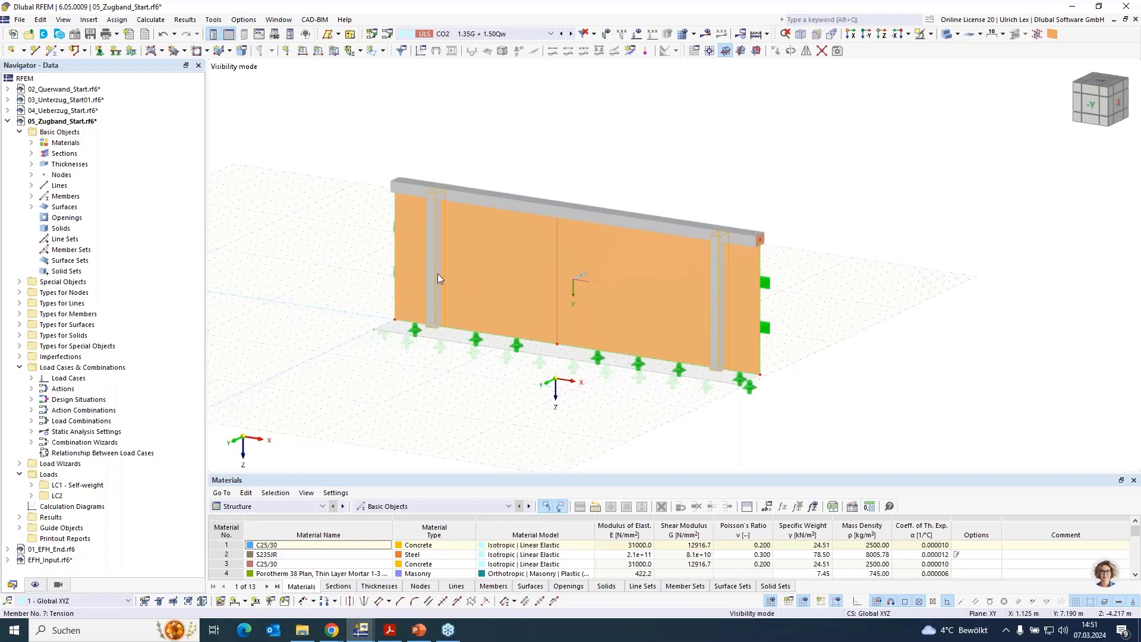
Step: Assign the round steel section R 12 in B500S(A) to both tension members, discarding the proposed R_M1 500/1000 section
{"action": "double_click", "coordinate": [514, 312]}
{"action": "left_click", "coordinate": [273, 121]}
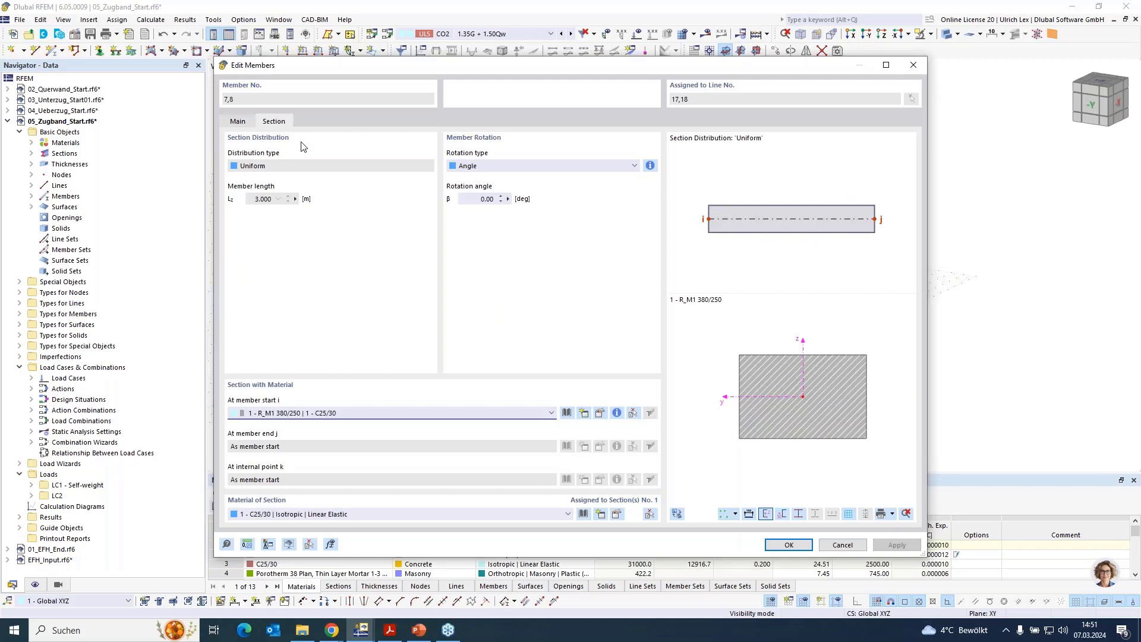
{"action": "left_click", "coordinate": [586, 413]}
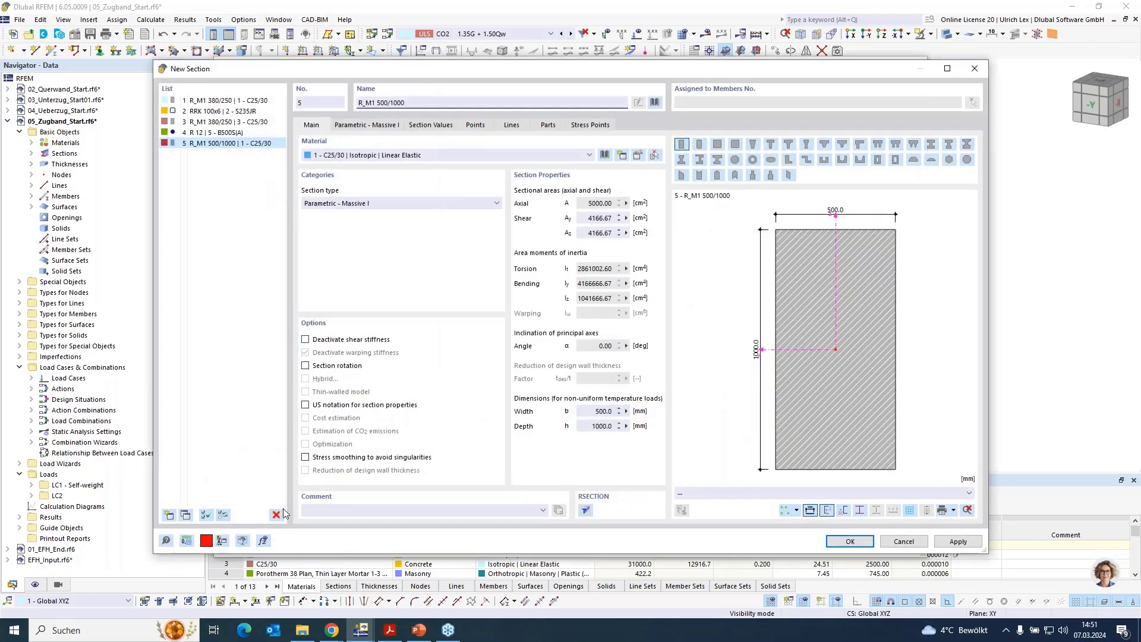
{"action": "left_click", "coordinate": [277, 515]}
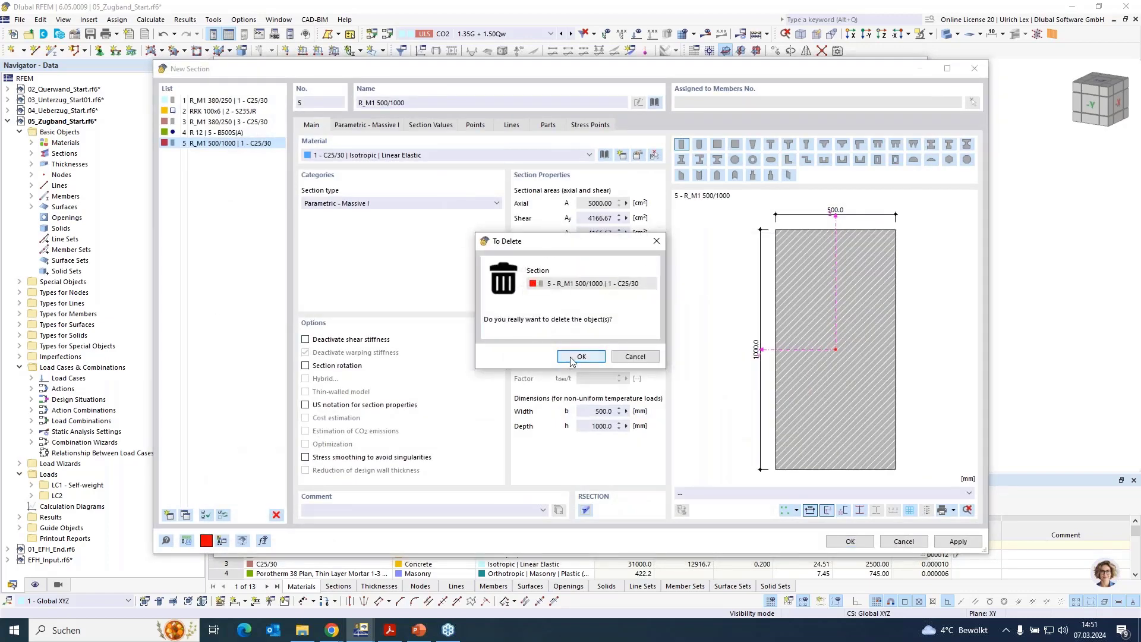
{"action": "left_click", "coordinate": [580, 357]}
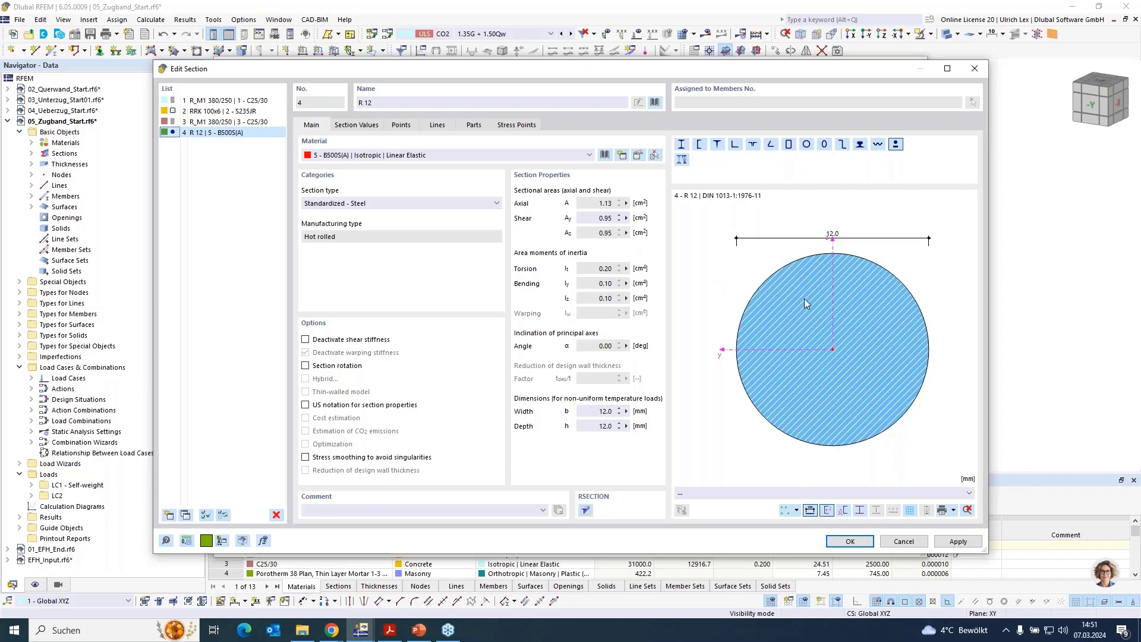
{"action": "left_click", "coordinate": [850, 541]}
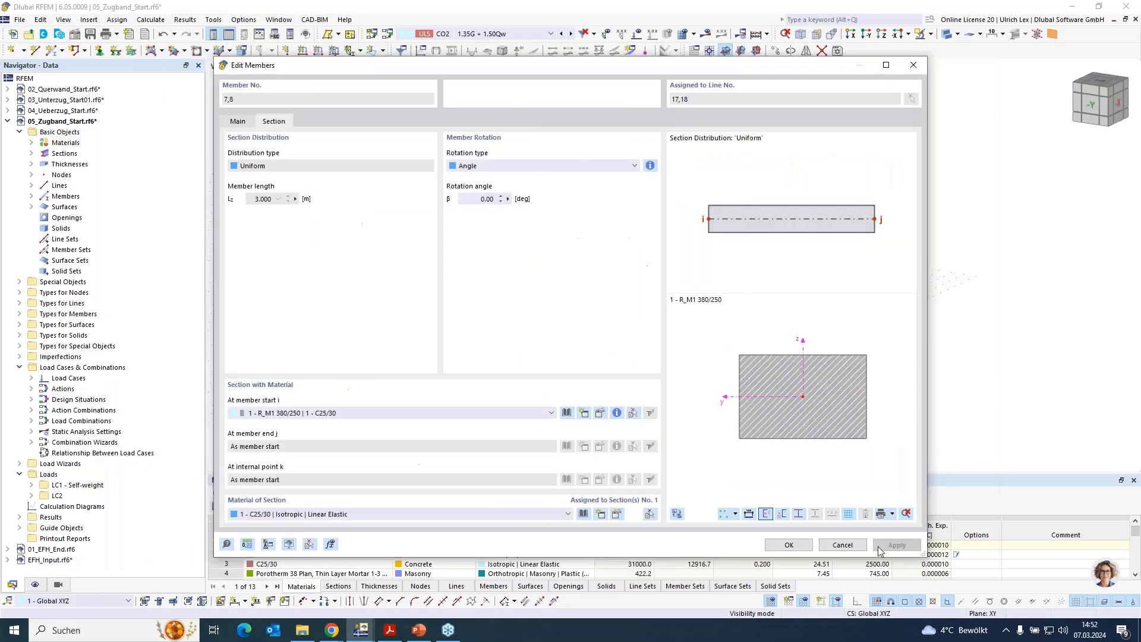
{"action": "left_click", "coordinate": [804, 548]}
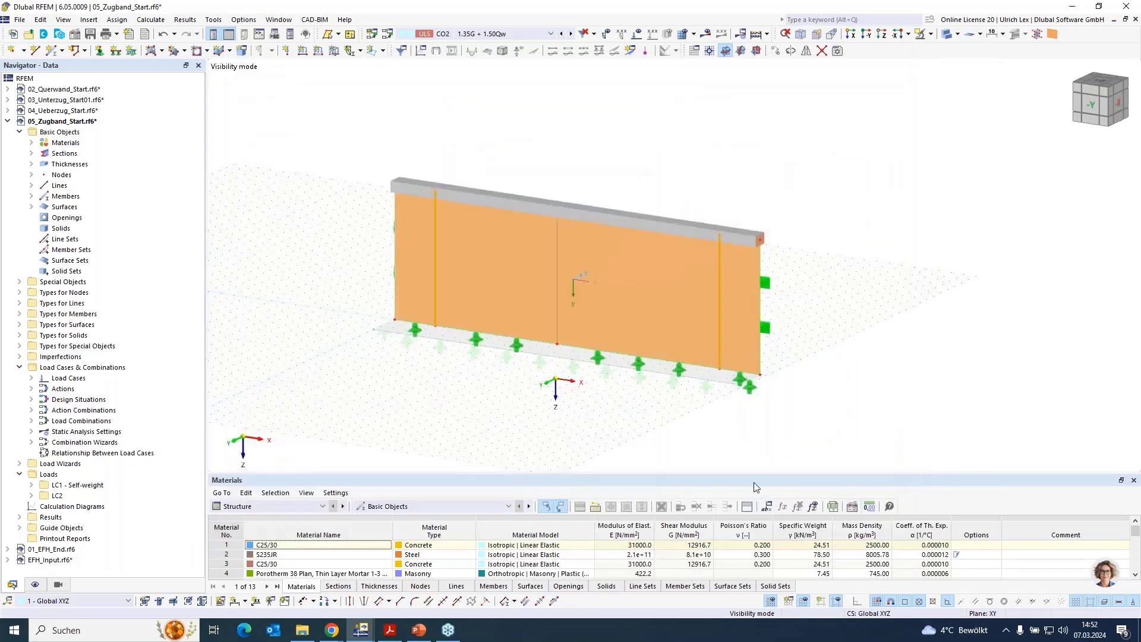
{"action": "left_click", "coordinate": [781, 457]}
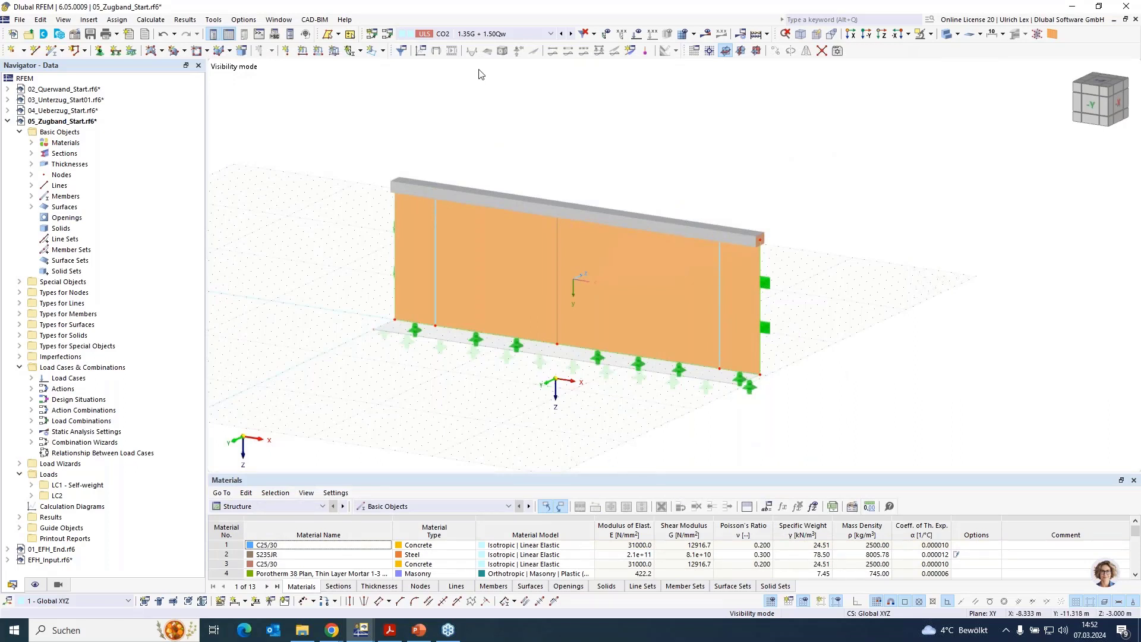
Step: Generate and display the FE mesh and examine how it connects to the two tension members in the wall
{"action": "left_click", "coordinate": [685, 36]}
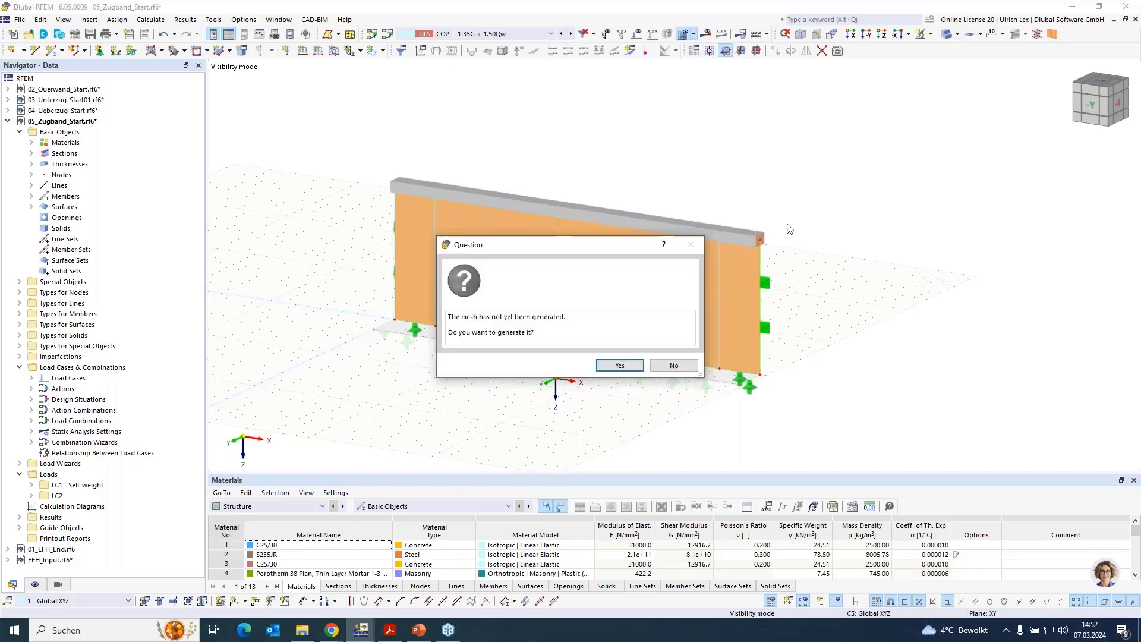
{"action": "left_click", "coordinate": [619, 365]}
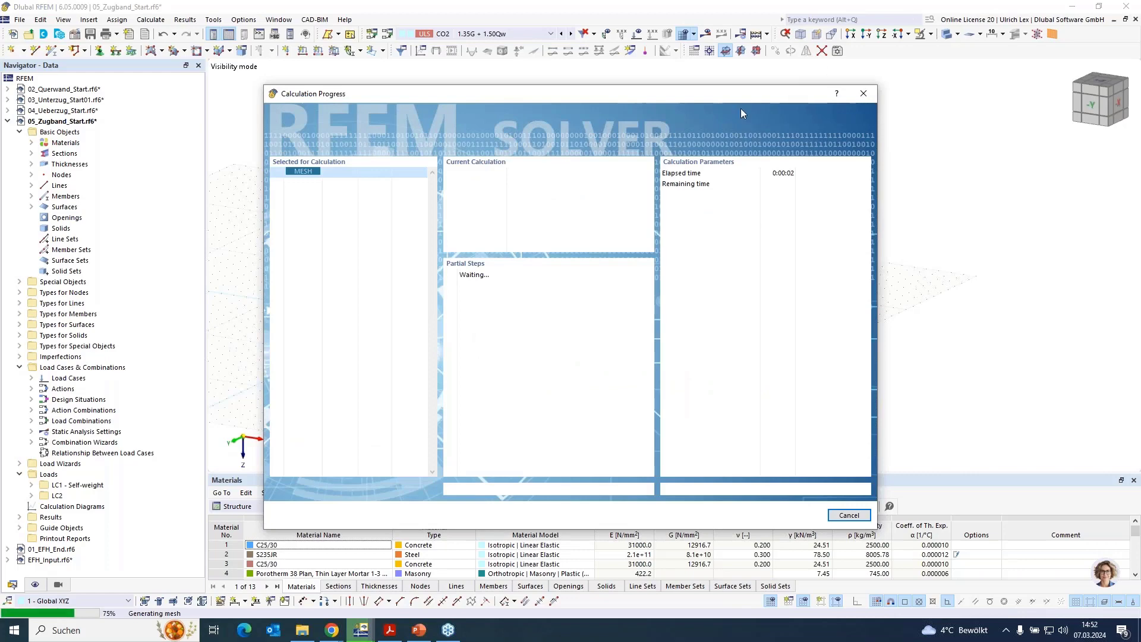
{"action": "left_click_drag", "start_coordinate": [748, 98], "coordinate": [959, 144]}
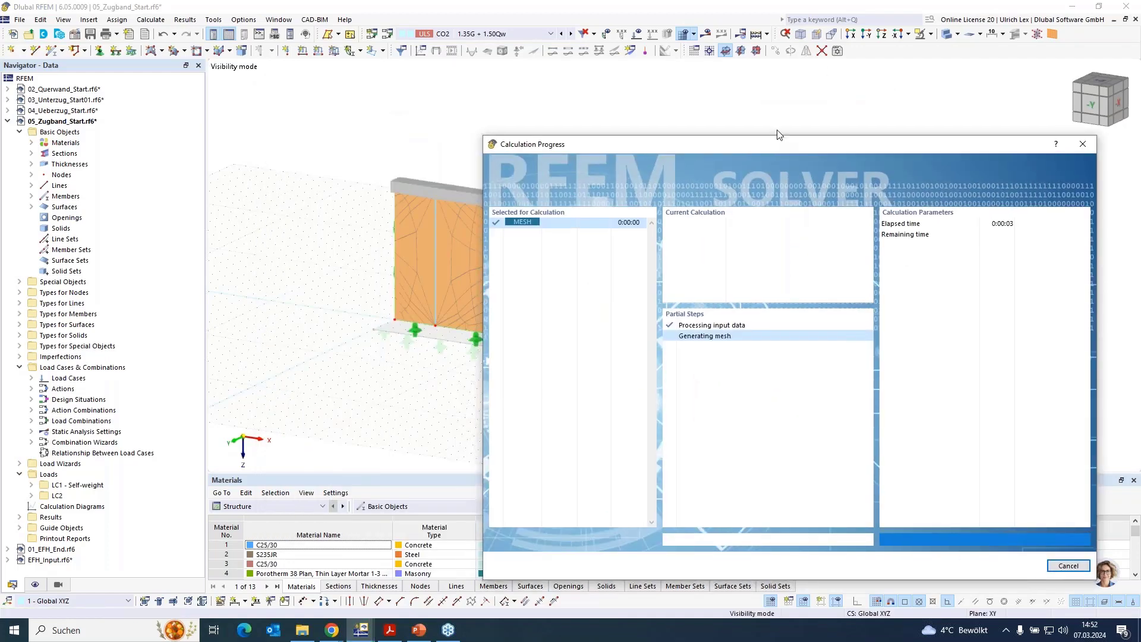
{"action": "scroll", "coordinate": [443, 256], "scroll_direction": "up", "scroll_amount": 5}
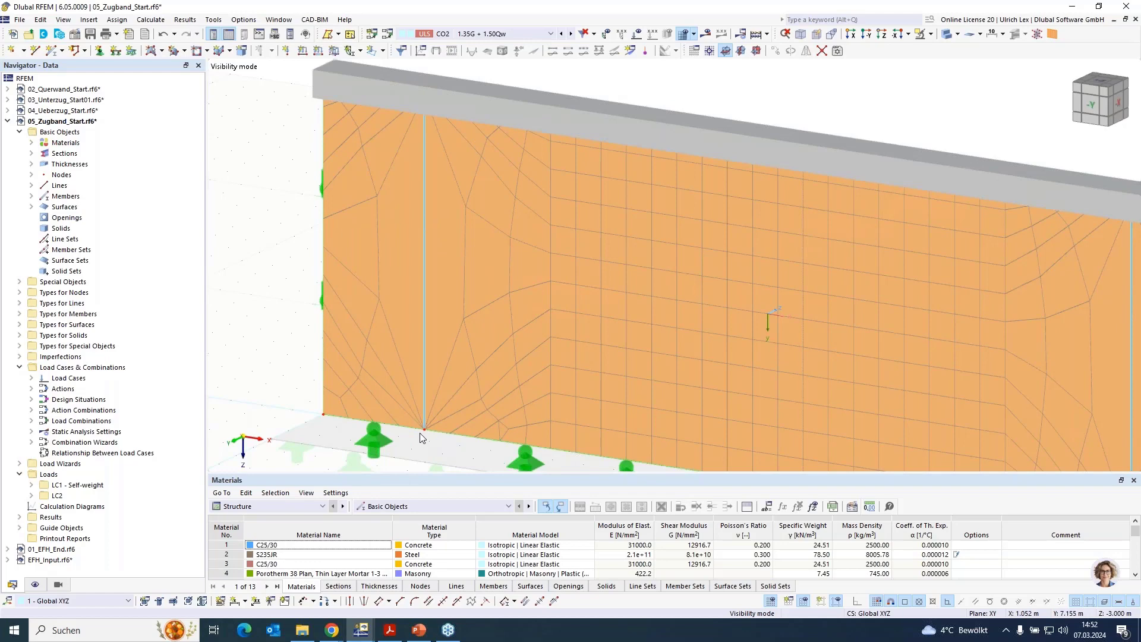
{"action": "scroll", "coordinate": [247, 196], "scroll_direction": "down", "scroll_amount": 2}
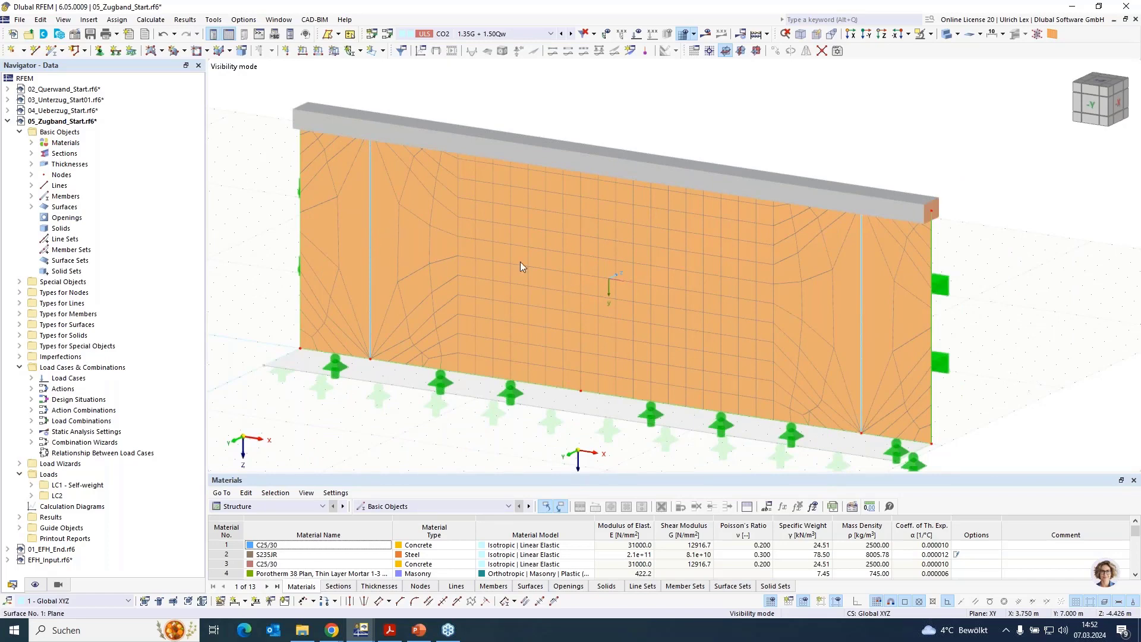
Step: Turn off automatic object detection for the wall surface and remove both tension member lines from its integrated lines, accepting deletion of the mesh
{"action": "double_click", "coordinate": [409, 187]}
{"action": "left_click", "coordinate": [325, 126]}
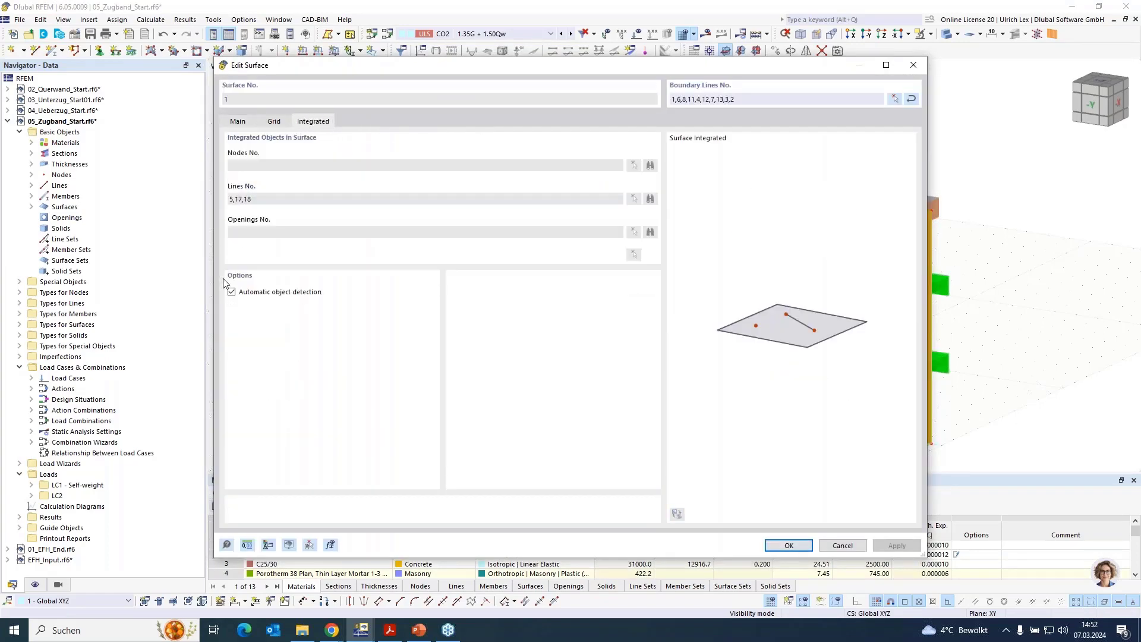
{"action": "left_click", "coordinate": [232, 292]}
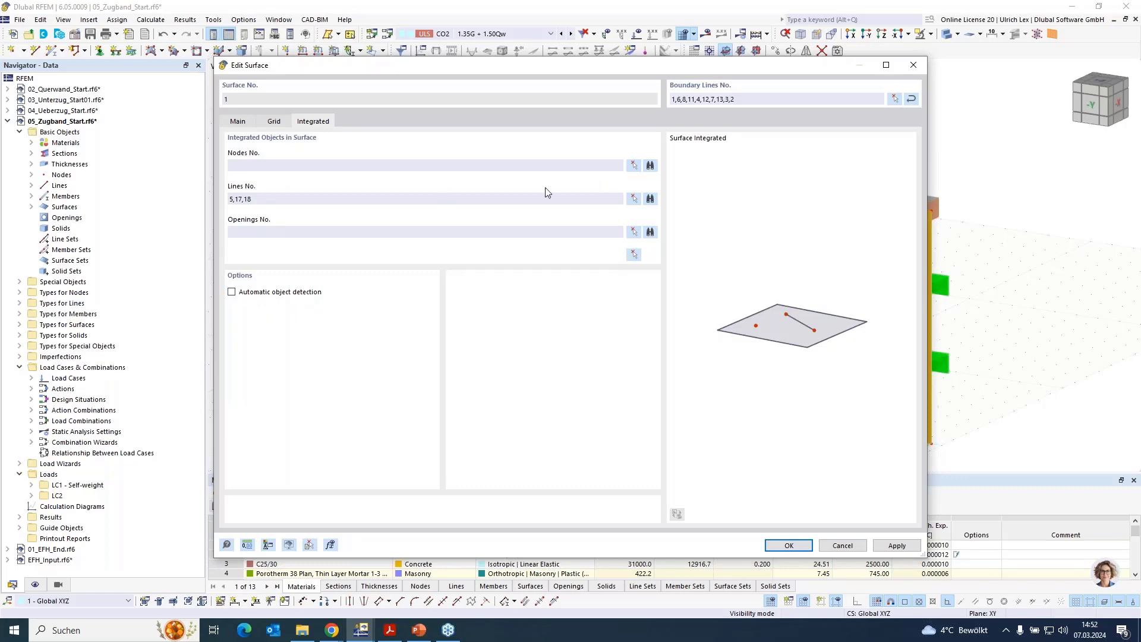
{"action": "left_click", "coordinate": [633, 199]}
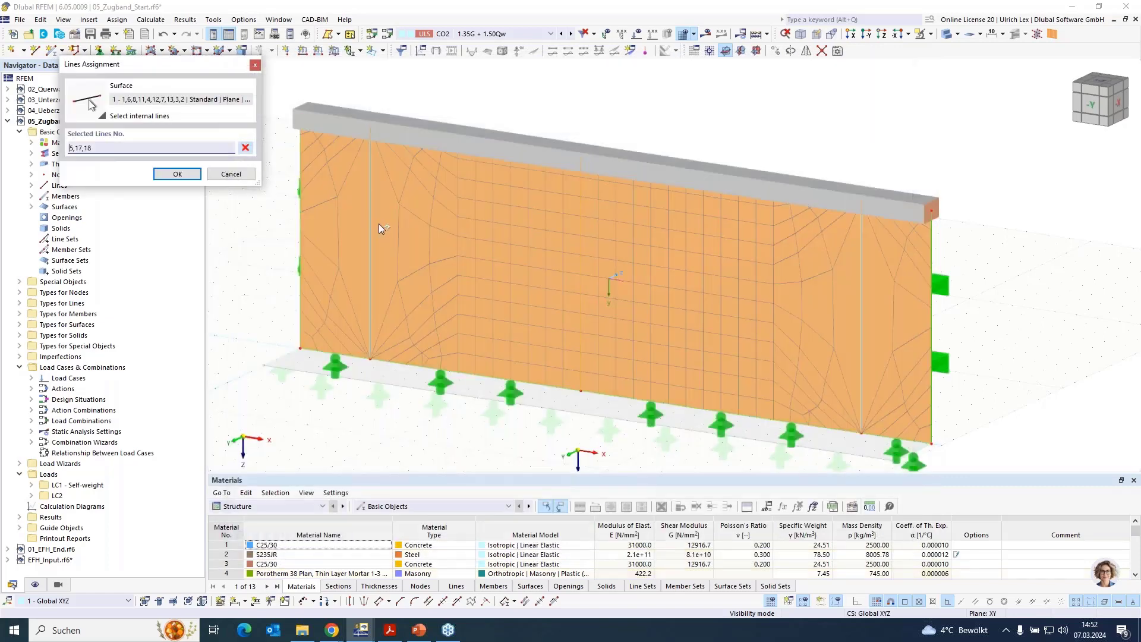
{"action": "left_click", "coordinate": [370, 233]}
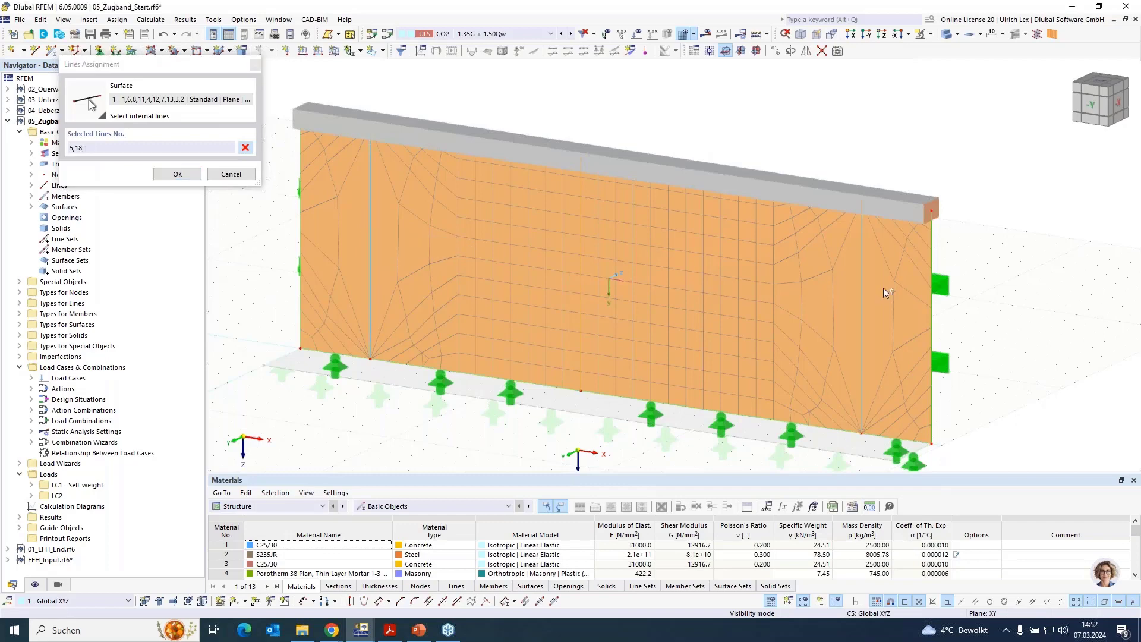
{"action": "left_click", "coordinate": [772, 299]}
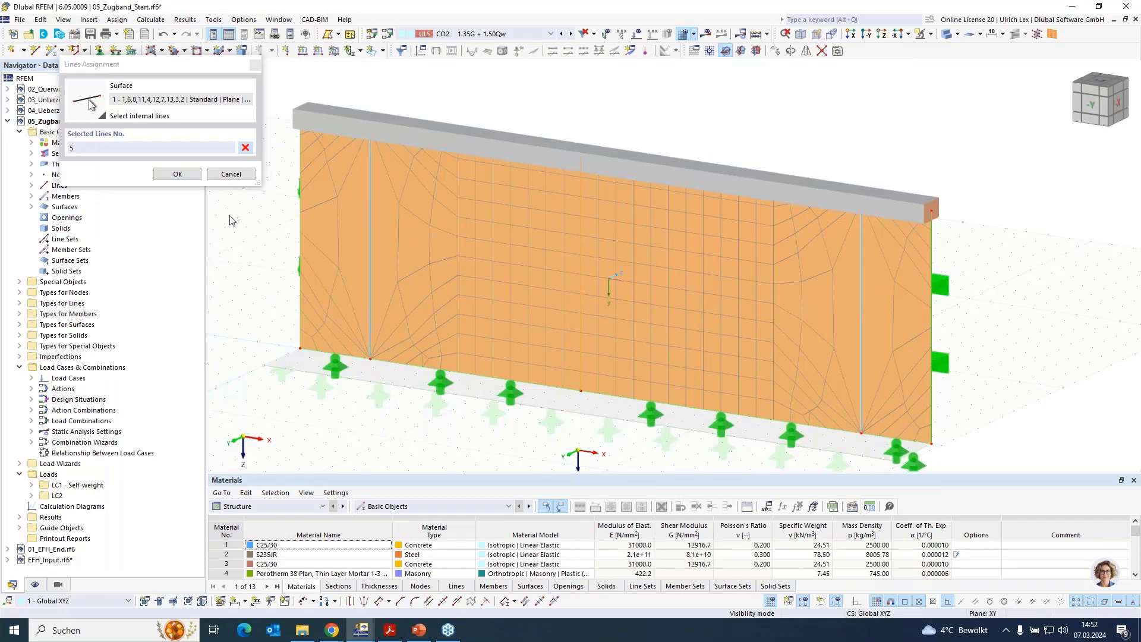
{"action": "left_click", "coordinate": [172, 174]}
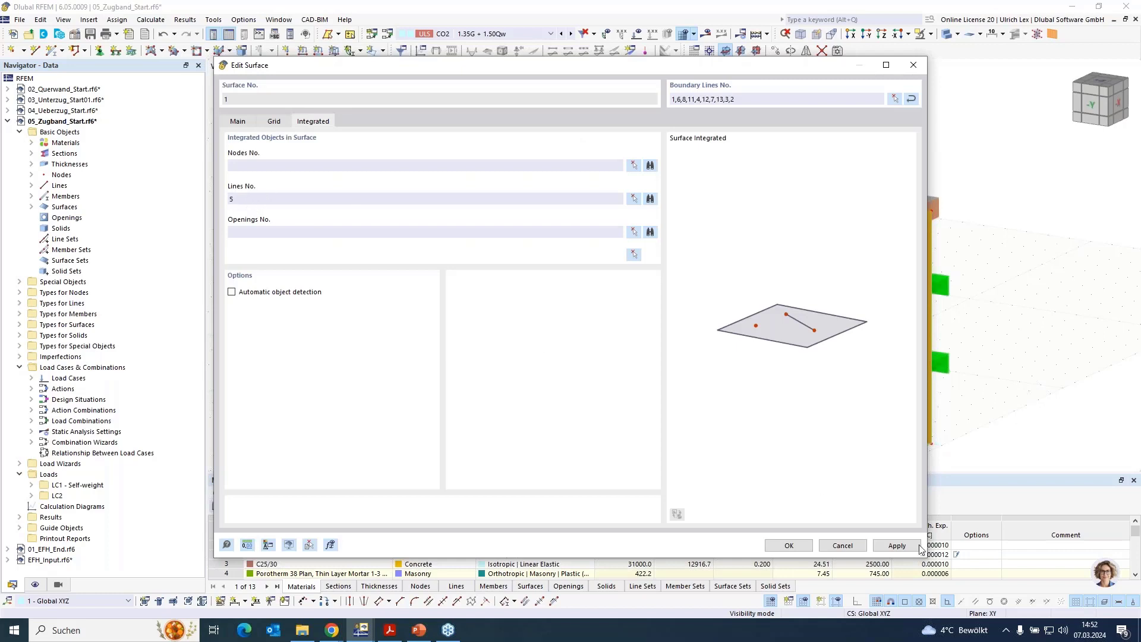
{"action": "left_click", "coordinate": [789, 545]}
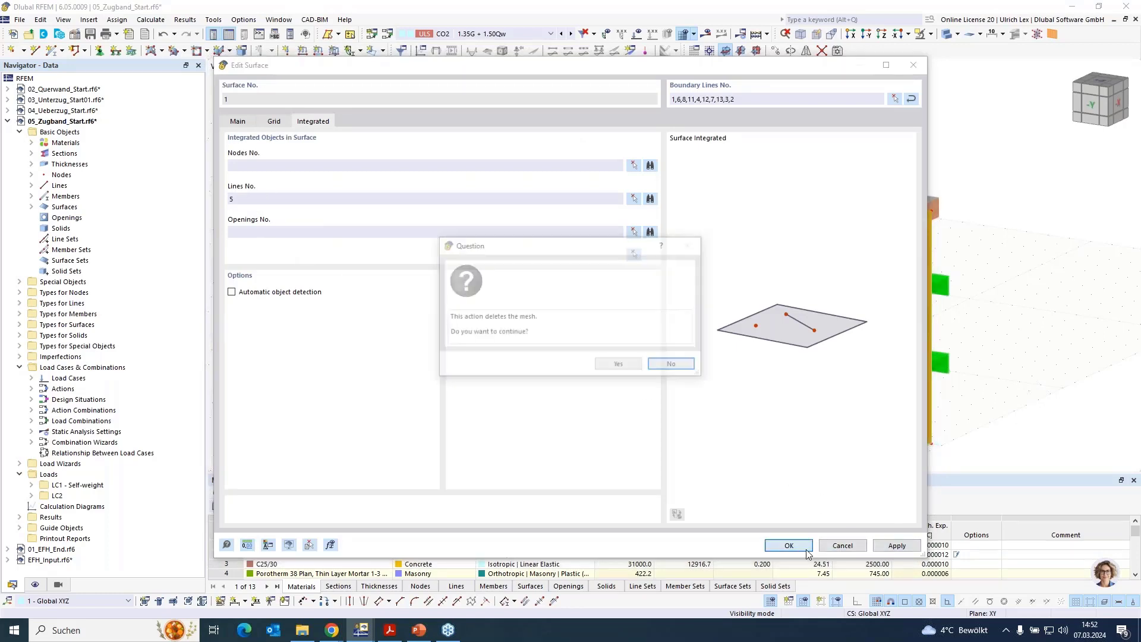
{"action": "left_click", "coordinate": [620, 366]}
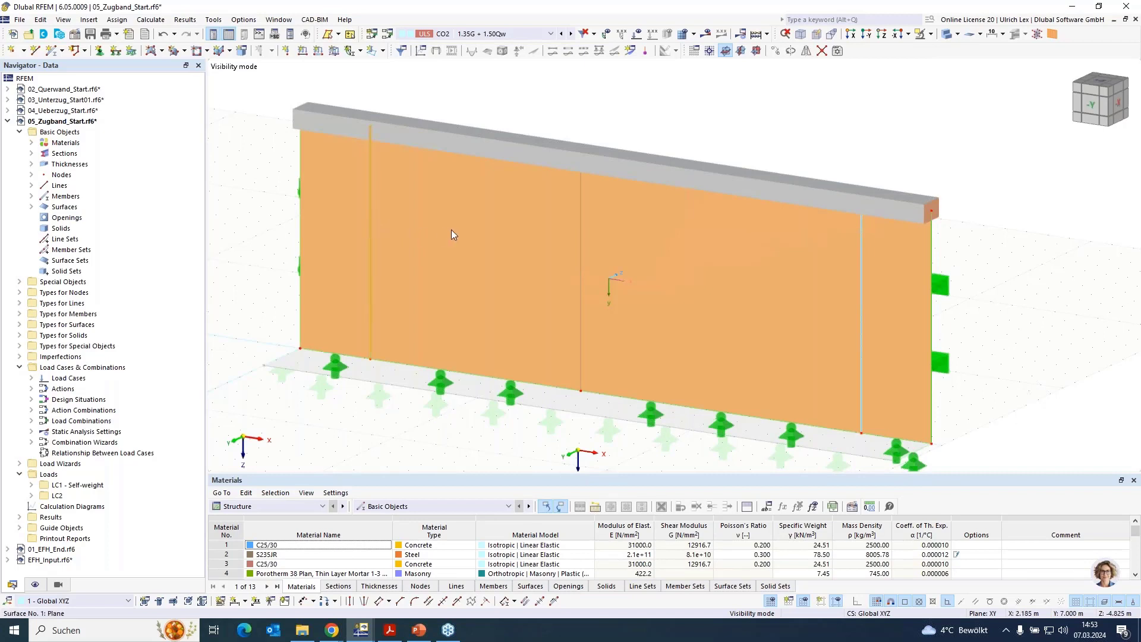
Step: Generate and display the wall's FE mesh with the tension members decoupled, and show the CO2 loads with their values
{"action": "left_click", "coordinate": [684, 35]}
{"action": "left_click", "coordinate": [624, 365]}
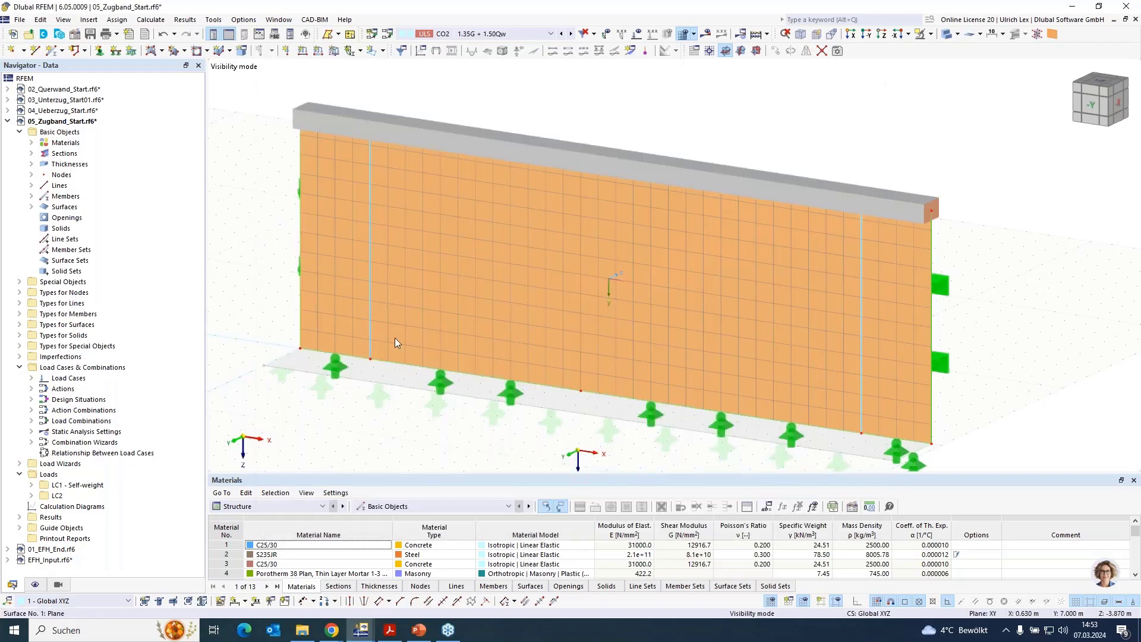
{"action": "scroll", "coordinate": [326, 395], "scroll_direction": "down", "scroll_amount": 1}
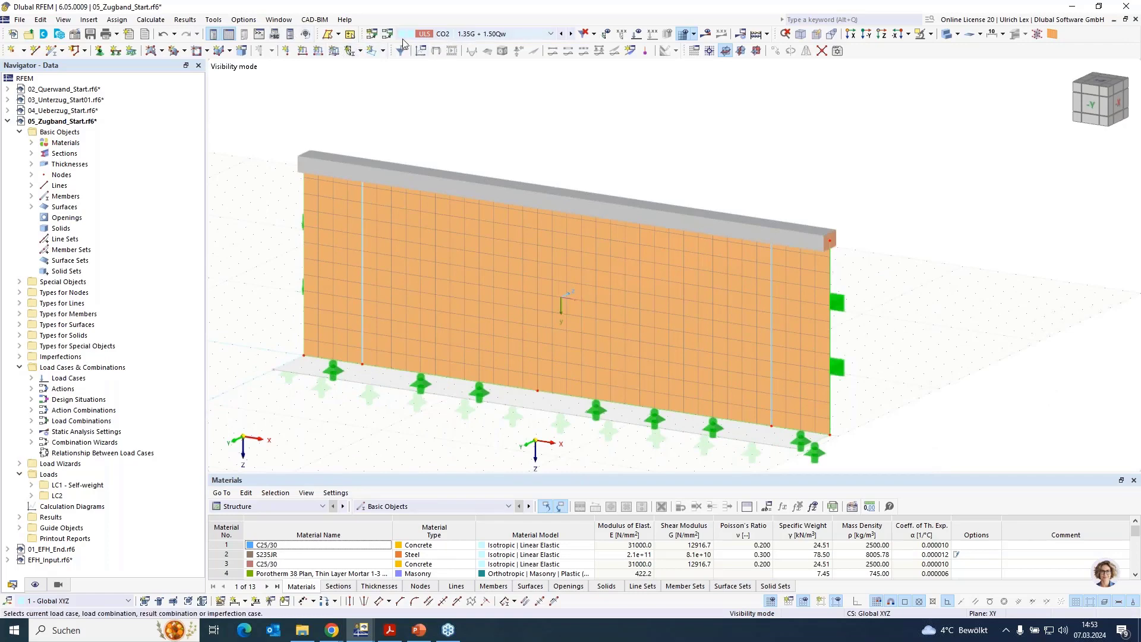
{"action": "left_click", "coordinate": [637, 34]}
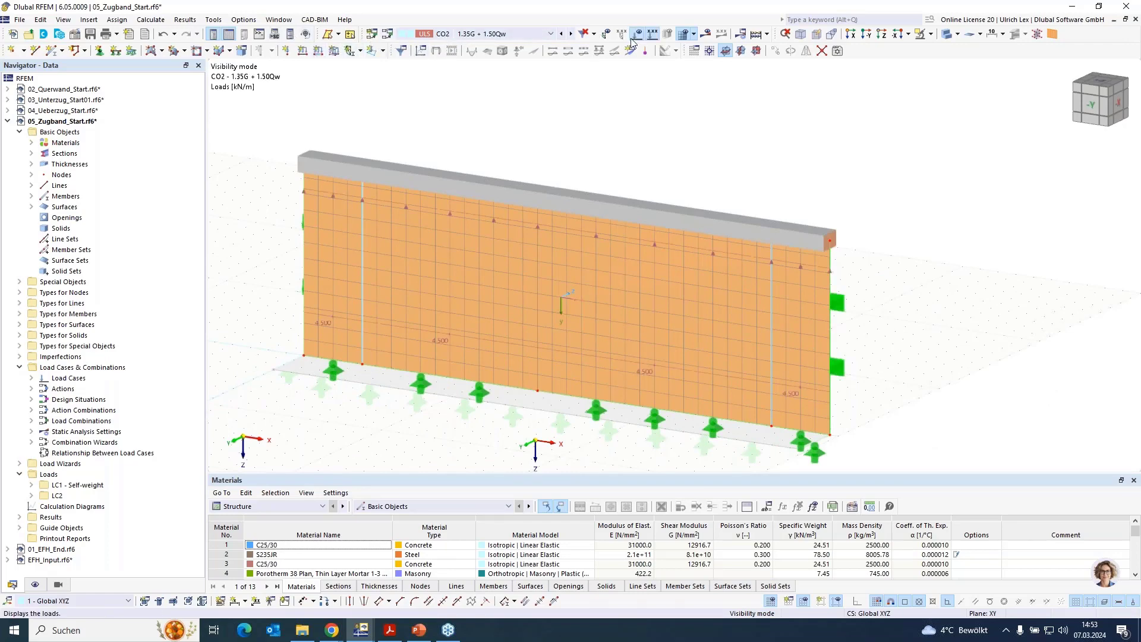
{"action": "left_click", "coordinate": [652, 33]}
Step: Calculate load combination CO2 and examine the wall's principal stresses and line support reactions
{"action": "left_click", "coordinate": [706, 35]}
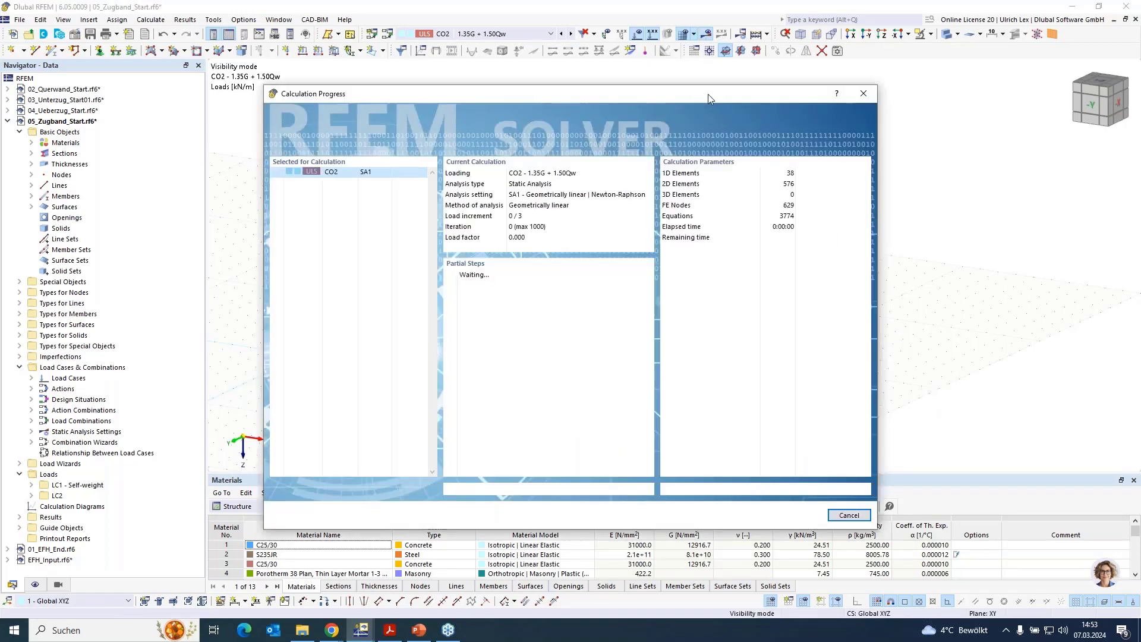
{"action": "left_click_drag", "start_coordinate": [708, 94], "coordinate": [955, 78]}
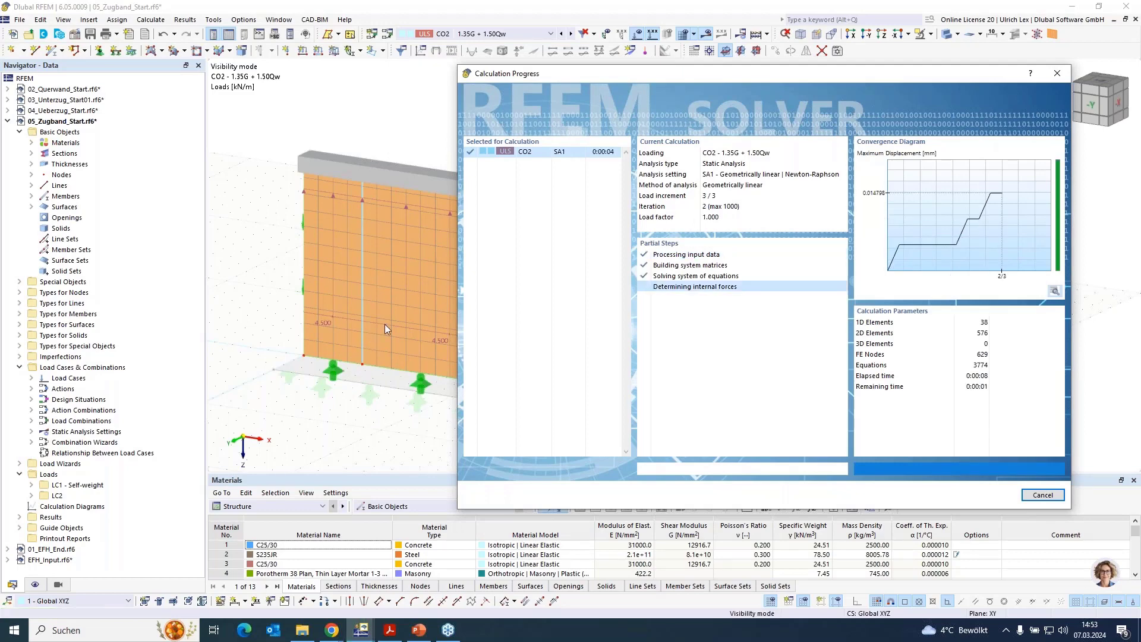
{"action": "scroll", "coordinate": [801, 152], "scroll_direction": "down", "scroll_amount": 3}
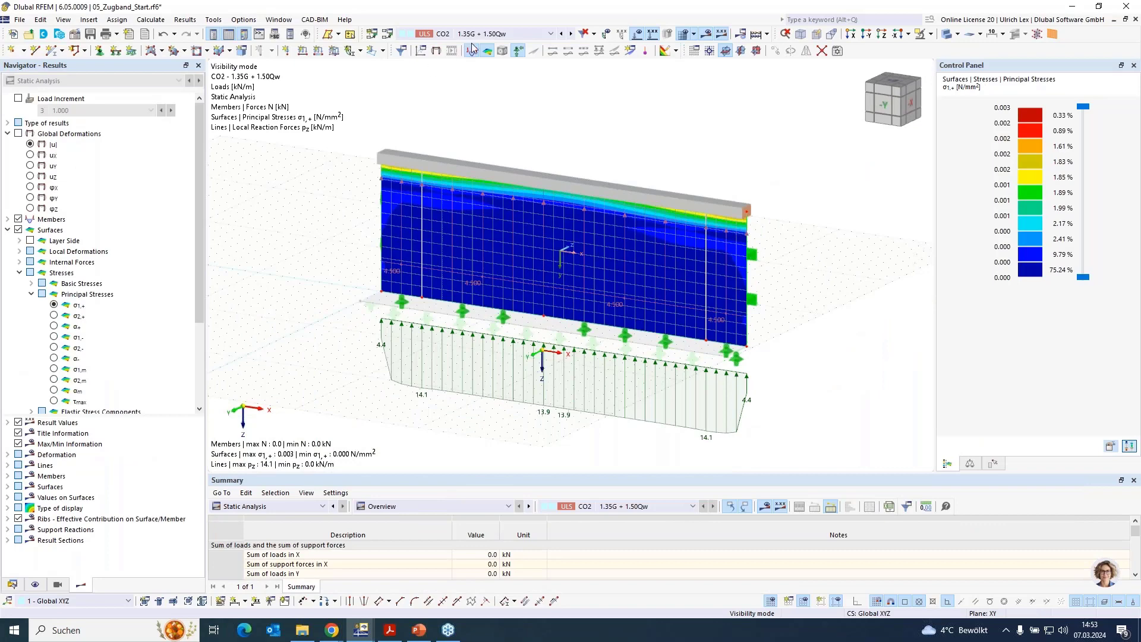
{"action": "left_click", "coordinate": [496, 34]}
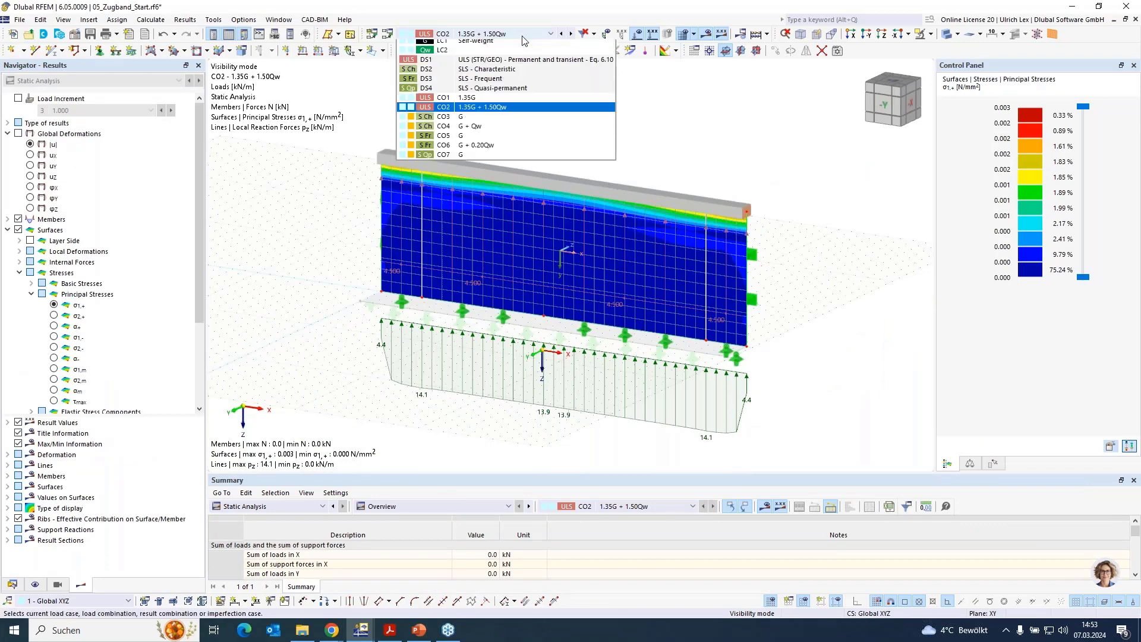
{"action": "left_click", "coordinate": [482, 111]}
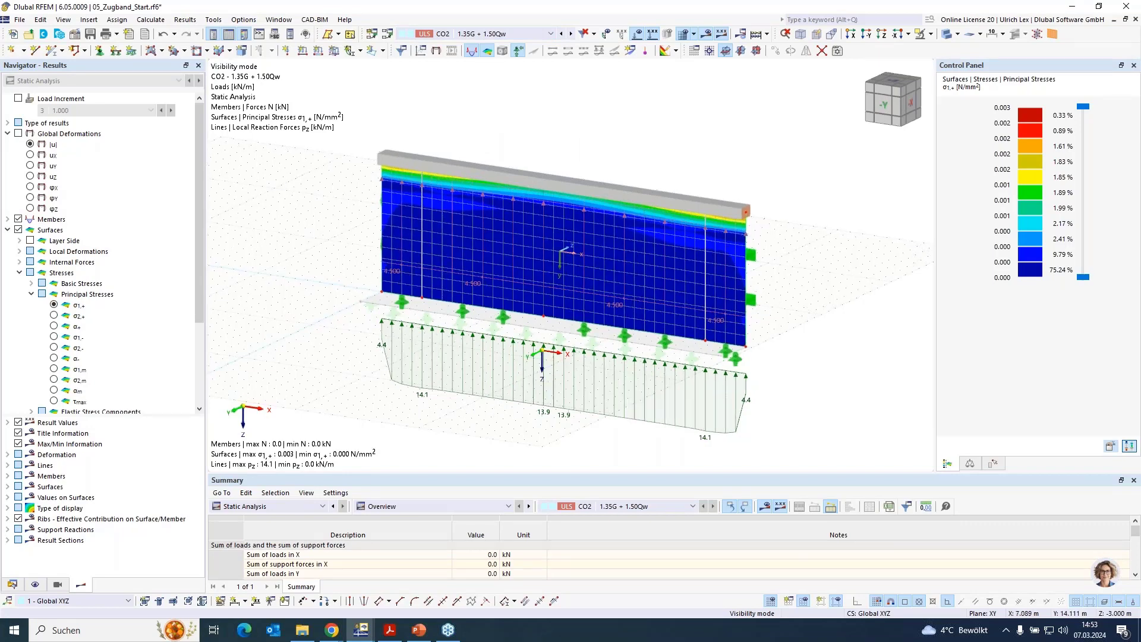
{"action": "middle_click_drag", "start_coordinate": [506, 413], "coordinate": [516, 414], "text": "ctrl"}
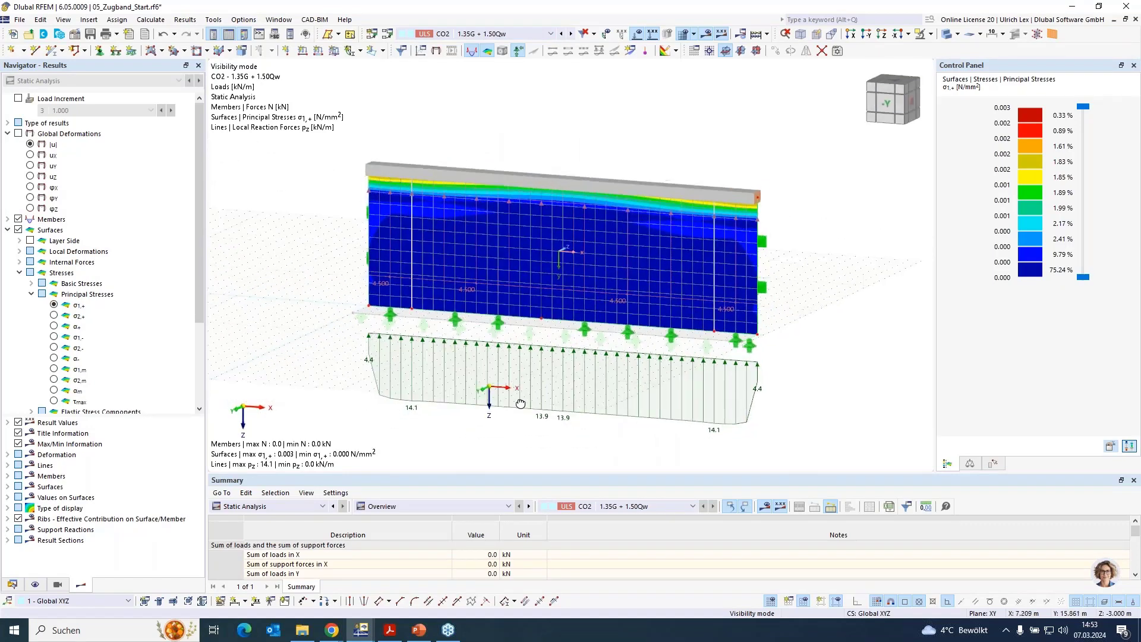
{"action": "scroll", "coordinate": [767, 195], "scroll_direction": "up", "scroll_amount": 2}
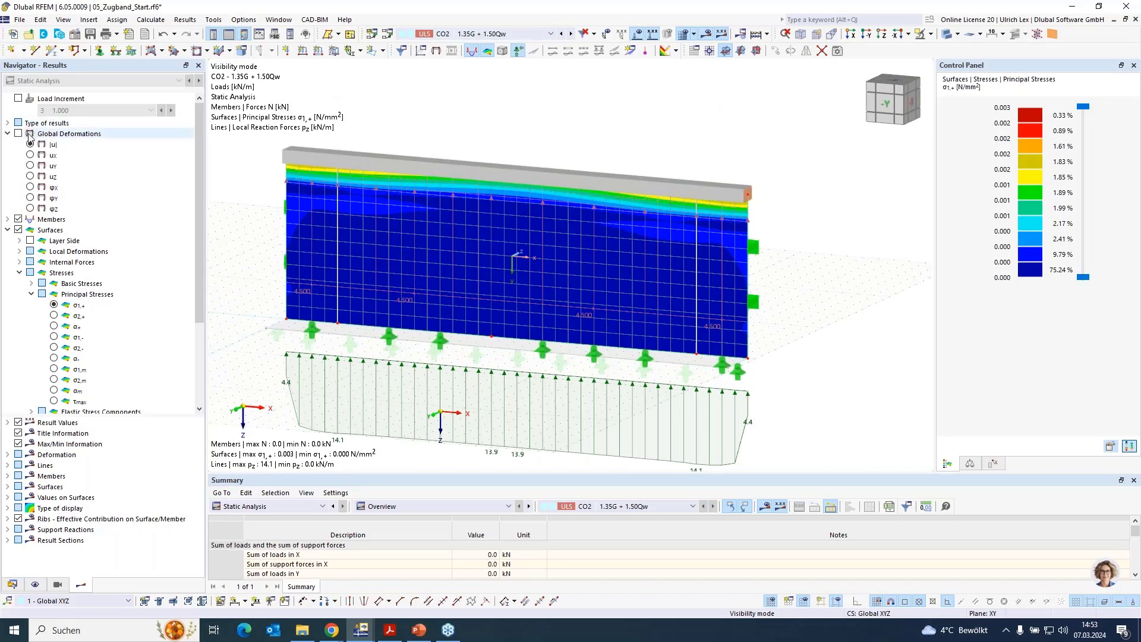
Step: Switch to load case LC2 and display the model in wireframe instead of solid mode
{"action": "left_click", "coordinate": [496, 35]}
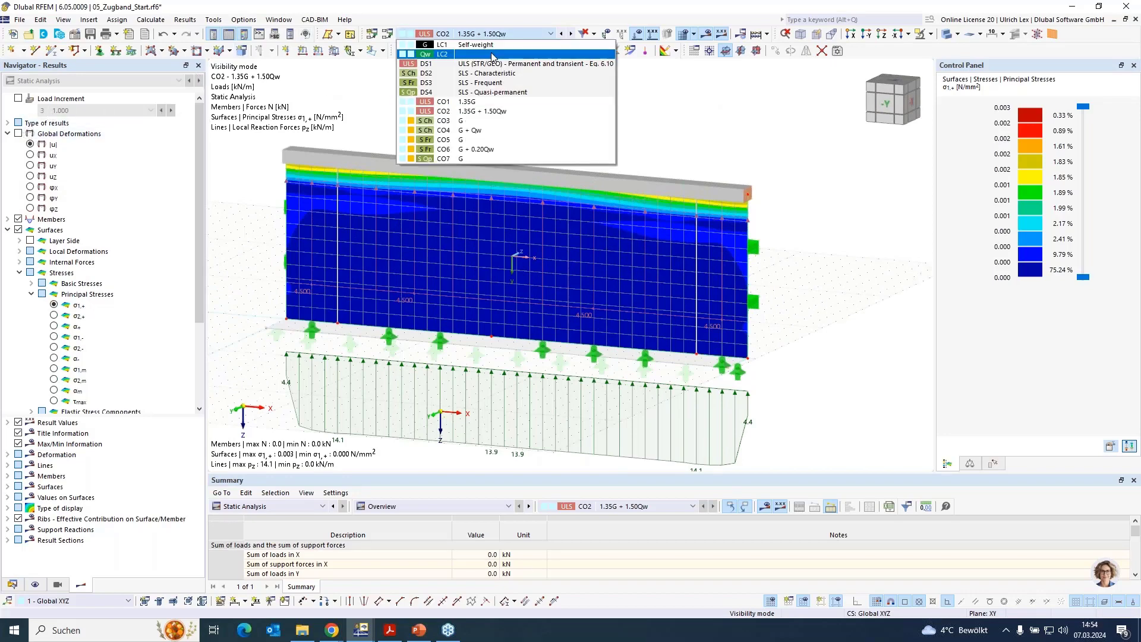
{"action": "left_click", "coordinate": [491, 55]}
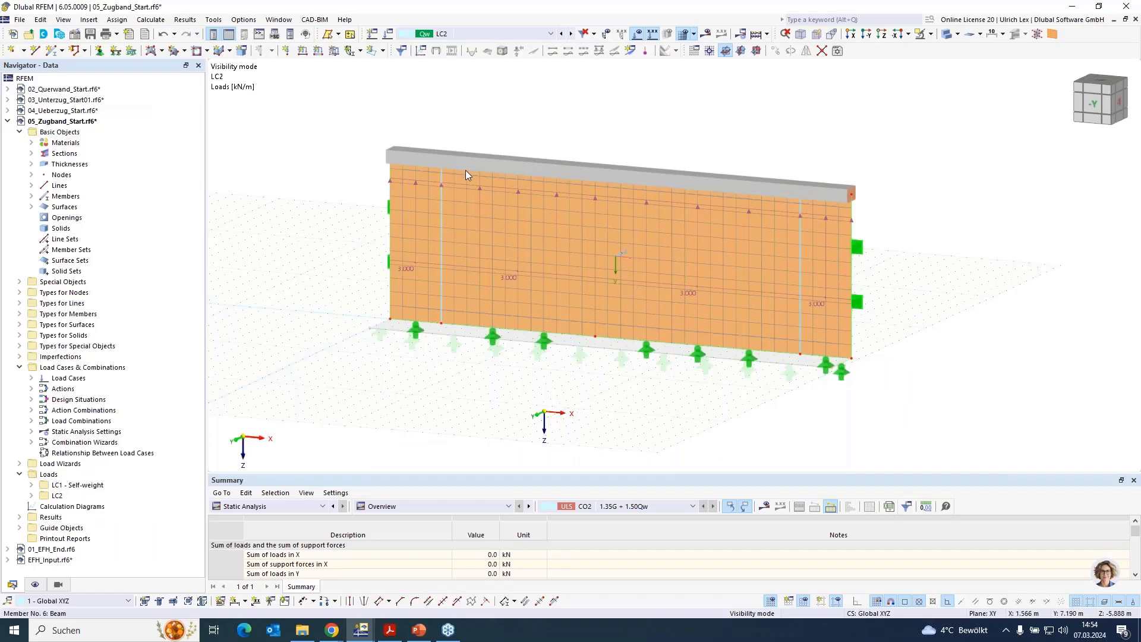
{"action": "scroll", "coordinate": [466, 169], "scroll_direction": "up", "scroll_amount": 3}
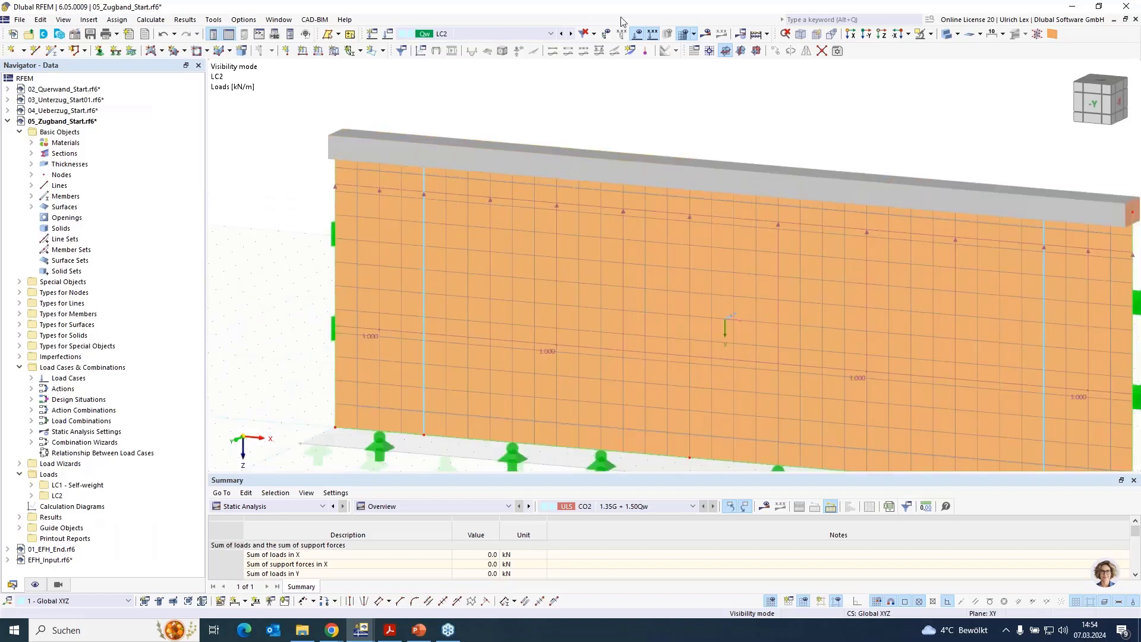
{"action": "left_click", "coordinate": [949, 36]}
{"action": "left_click", "coordinate": [949, 36]}
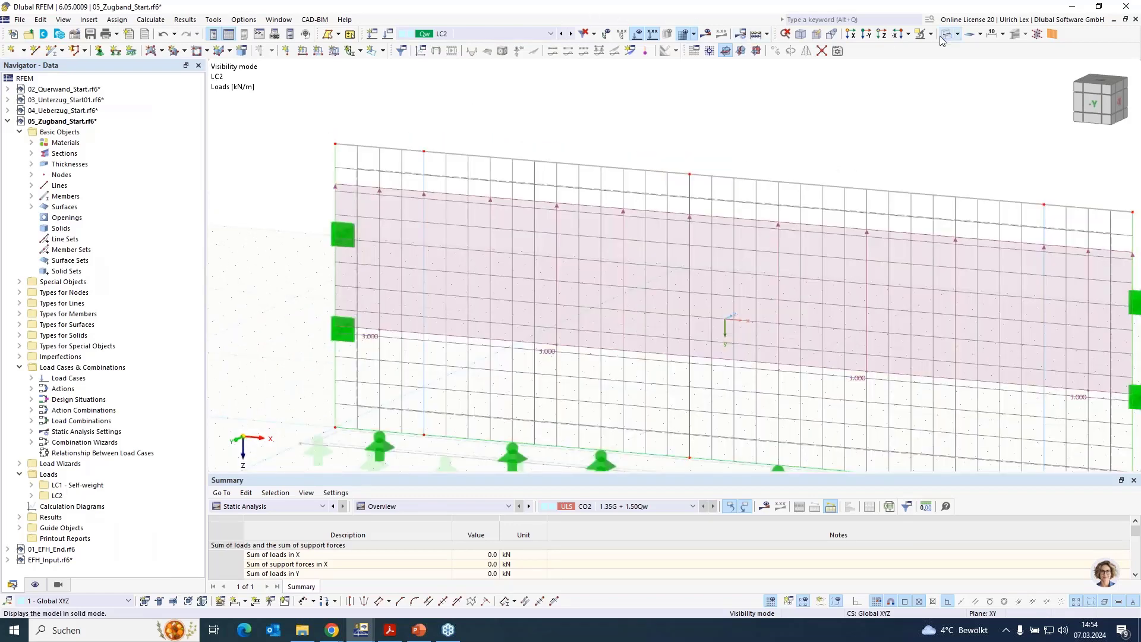
Step: Check the member type, section and material of the tension member at X 1.000 m
{"action": "double_click", "coordinate": [425, 188]}
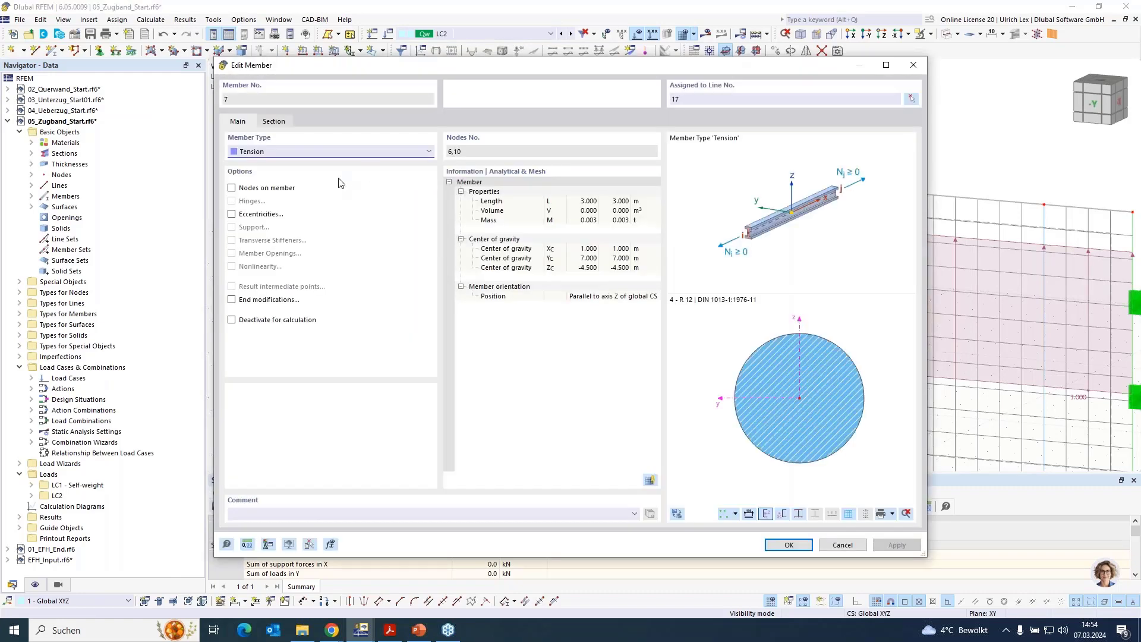
{"action": "left_click", "coordinate": [272, 122]}
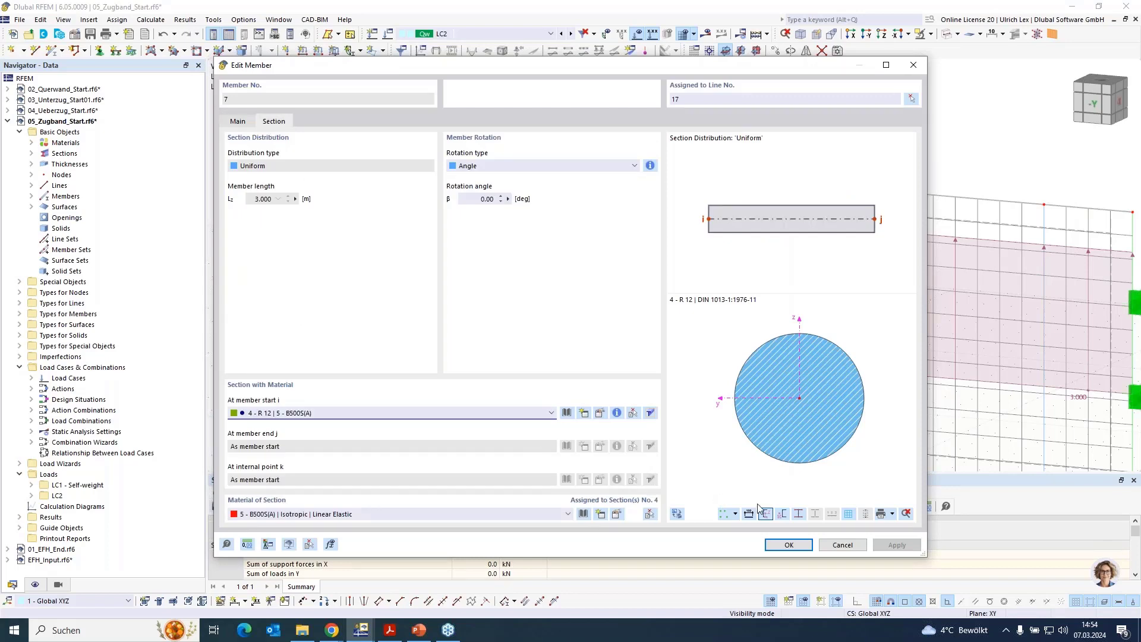
{"action": "left_click", "coordinate": [788, 545]}
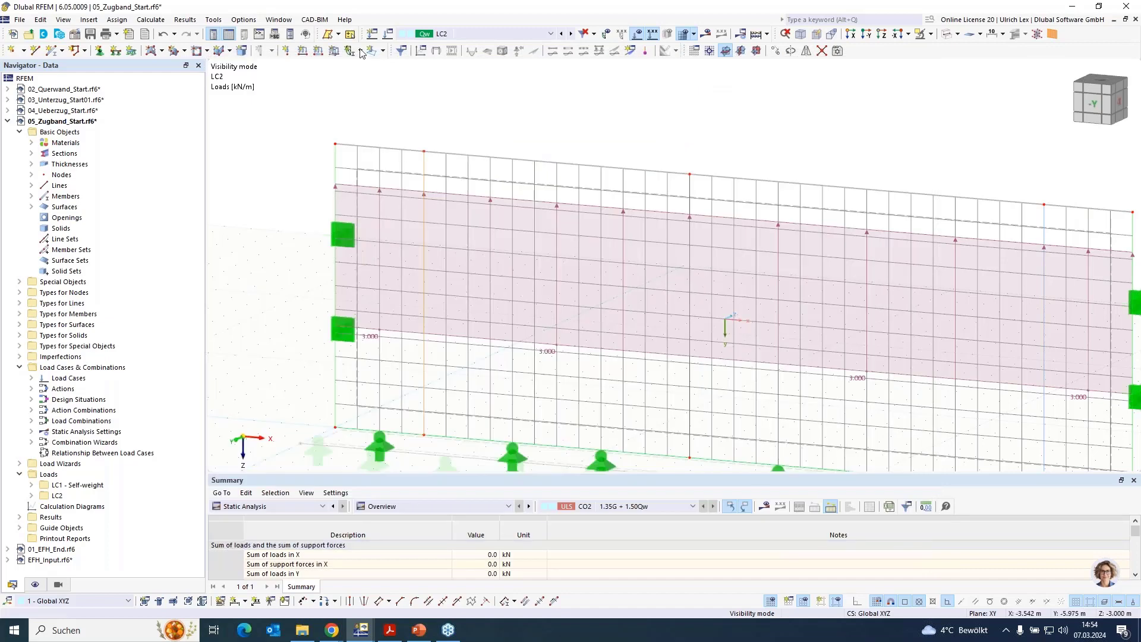
{"action": "left_click", "coordinate": [470, 33]}
{"action": "left_click", "coordinate": [469, 32]}
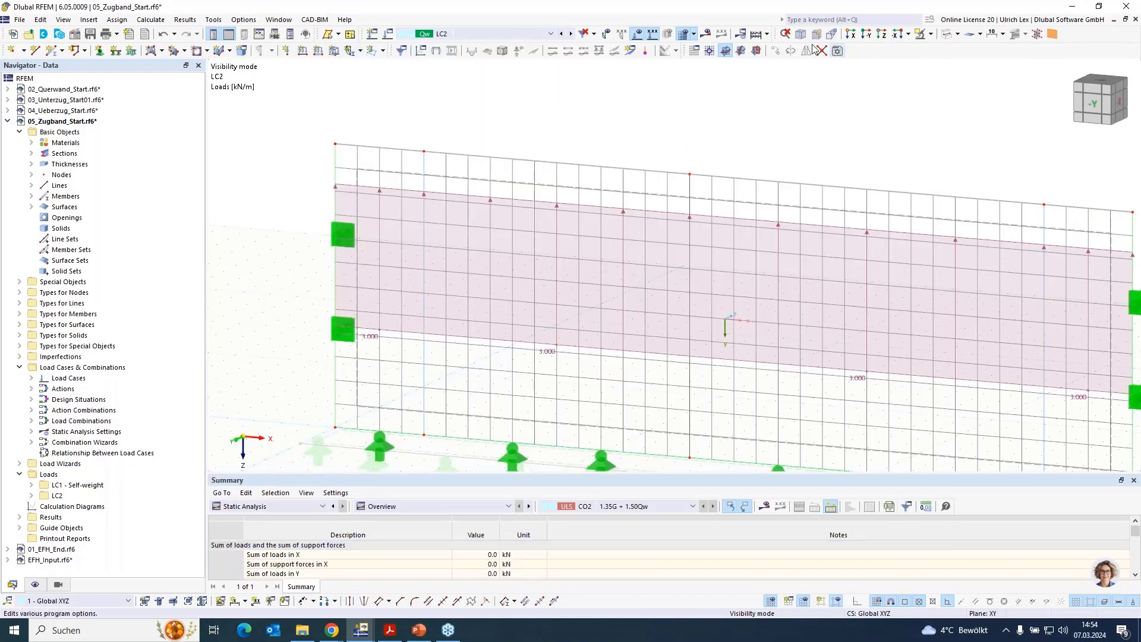
Step: Calculate load case LC2 and display its wall stresses and support reactions
{"action": "left_click", "coordinate": [715, 37]}
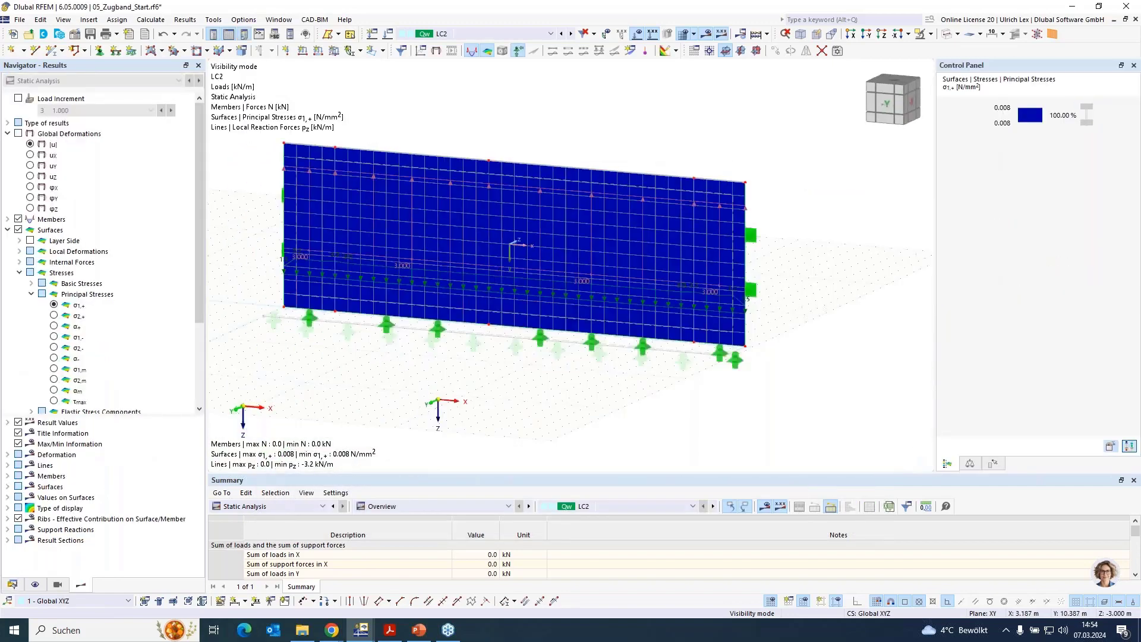
{"action": "scroll", "coordinate": [381, 357], "scroll_direction": "up", "scroll_amount": 1}
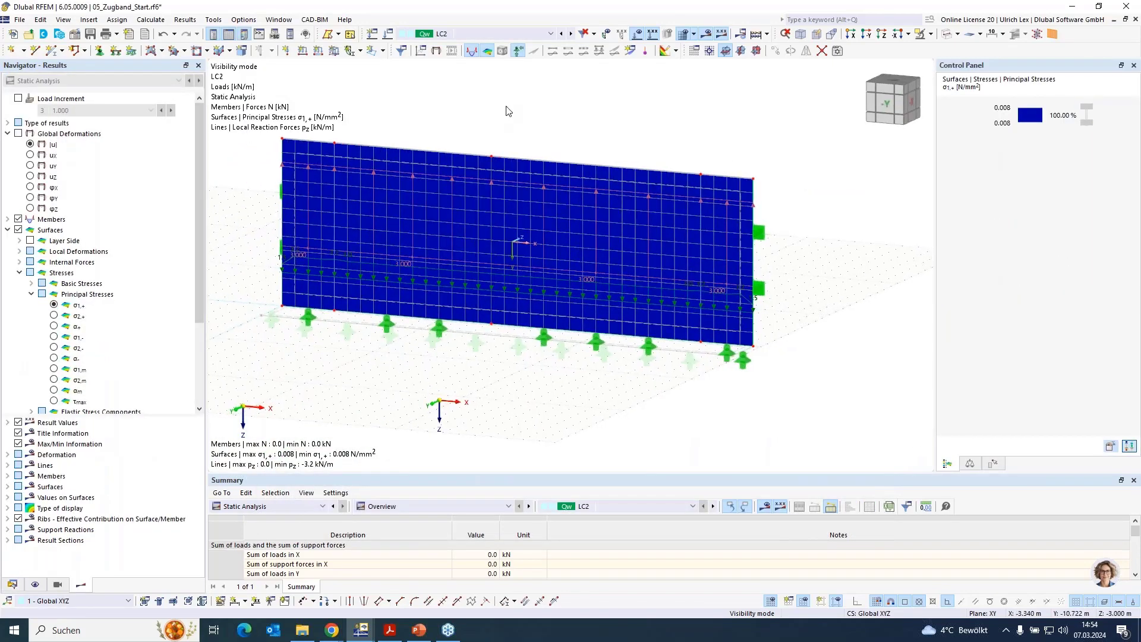
{"action": "scroll", "coordinate": [621, 144], "scroll_direction": "up", "scroll_amount": 1}
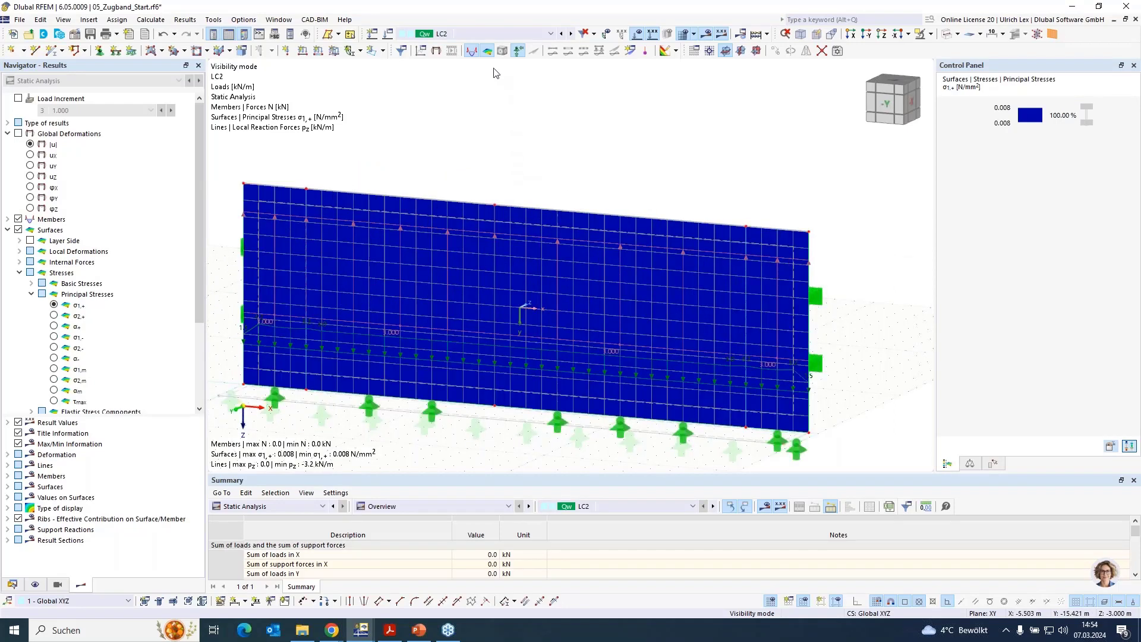
Step: Switch to the other RFEM window and bring the finished model 05_Zugband_End to the front
{"action": "mouse_move", "coordinate": [374, 622]}
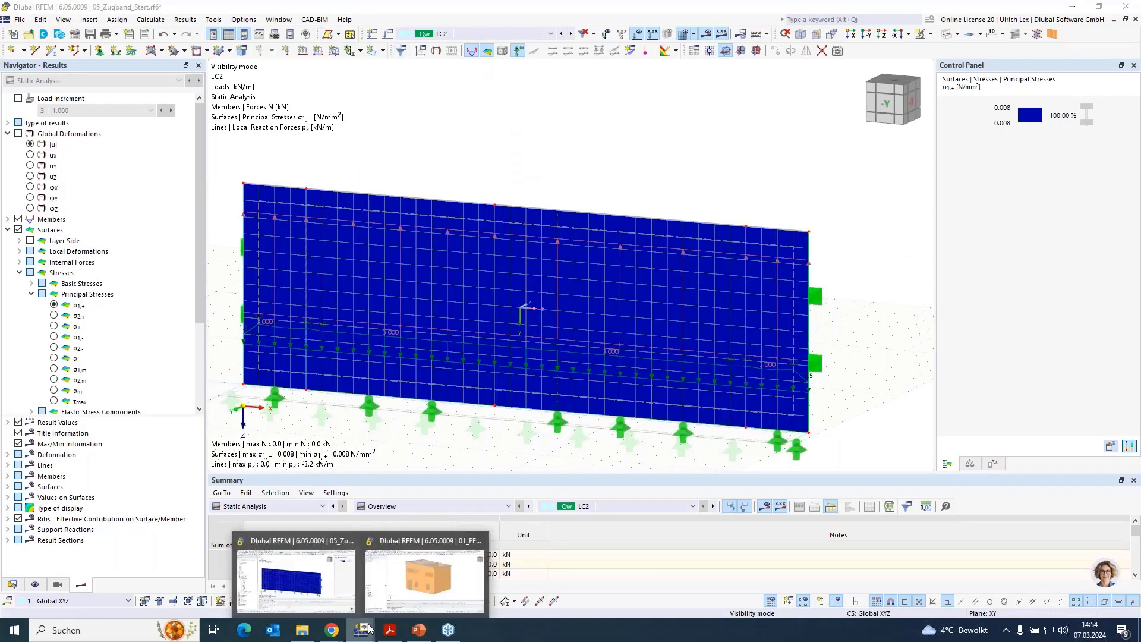
{"action": "left_click", "coordinate": [410, 590]}
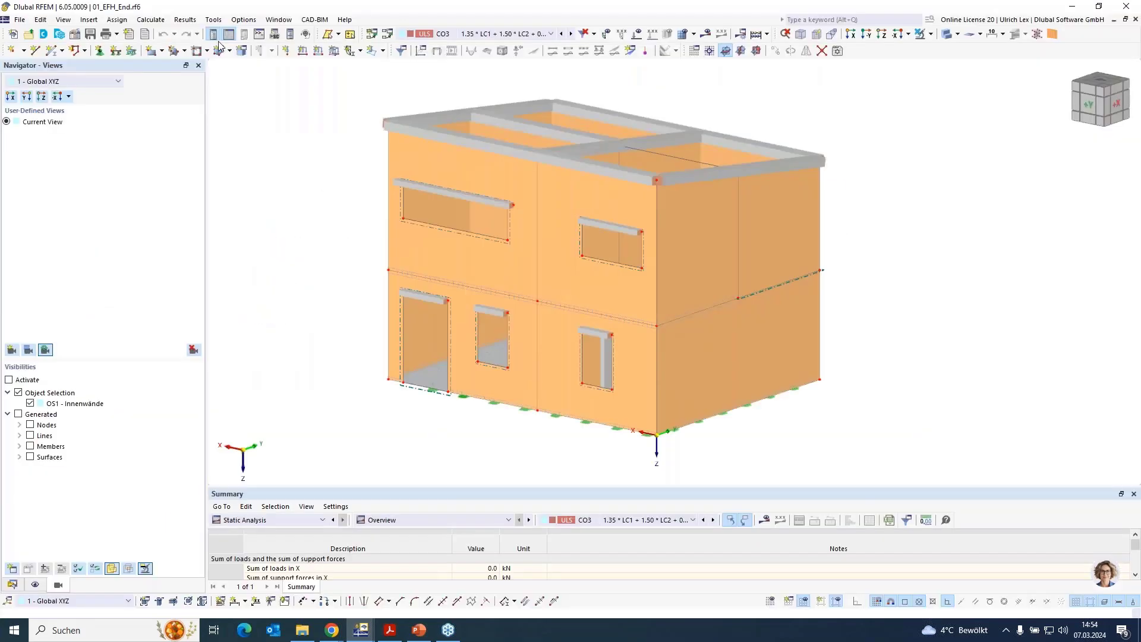
{"action": "left_click", "coordinate": [244, 19]}
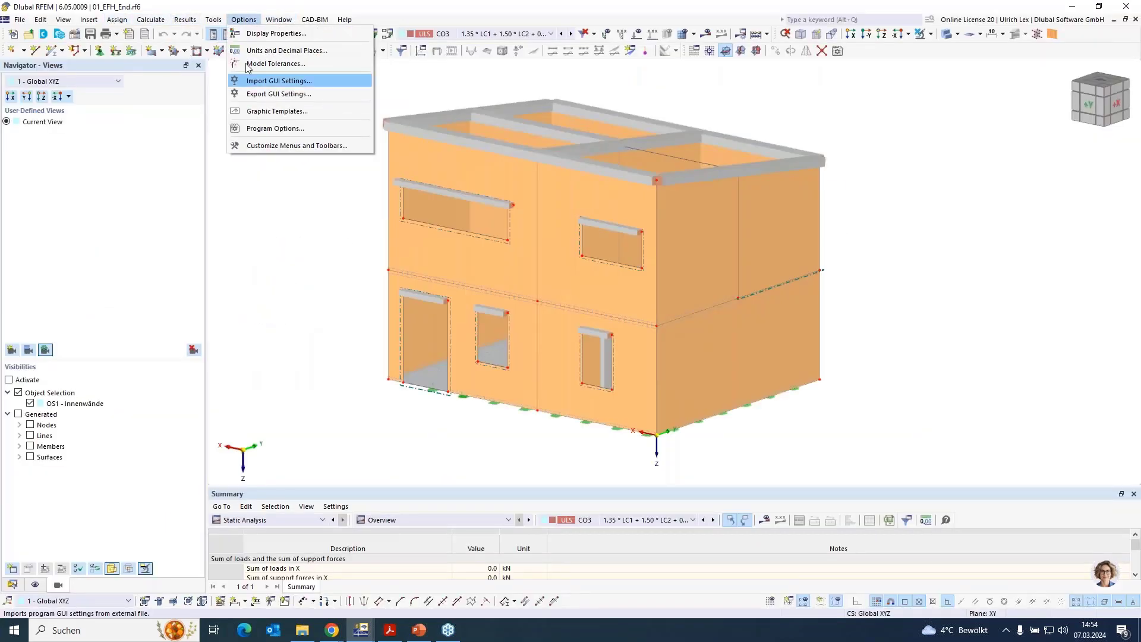
{"action": "mouse_move", "coordinate": [279, 19]}
{"action": "left_click", "coordinate": [354, 208]}
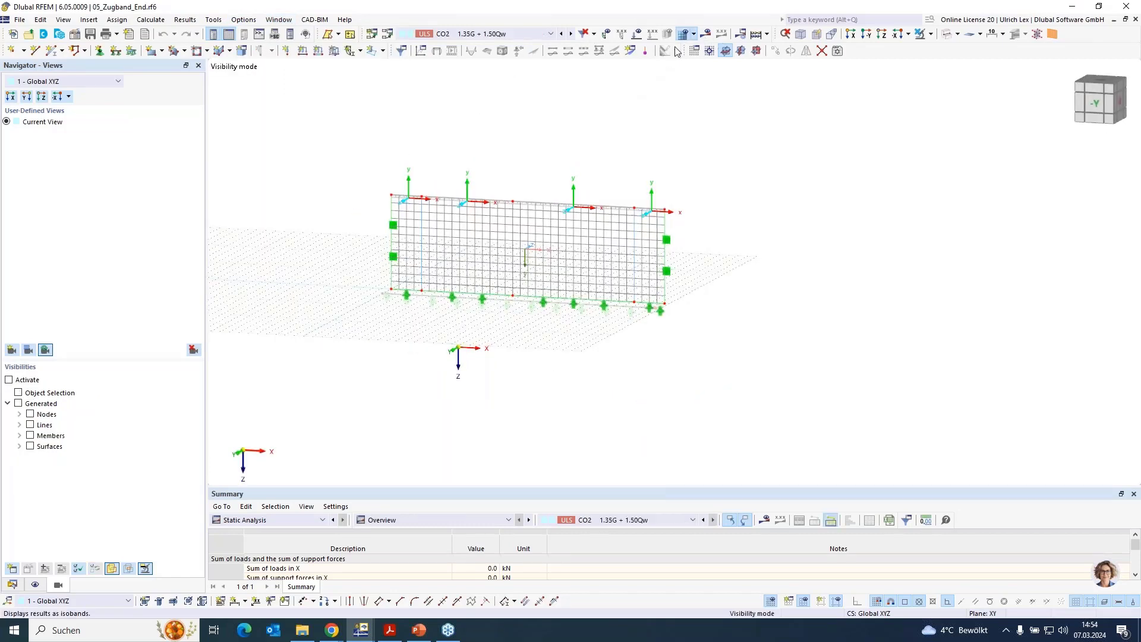
Step: Display the CO2 results of the finished model and examine the beam's deformation and the support reactions
{"action": "left_click", "coordinate": [707, 36]}
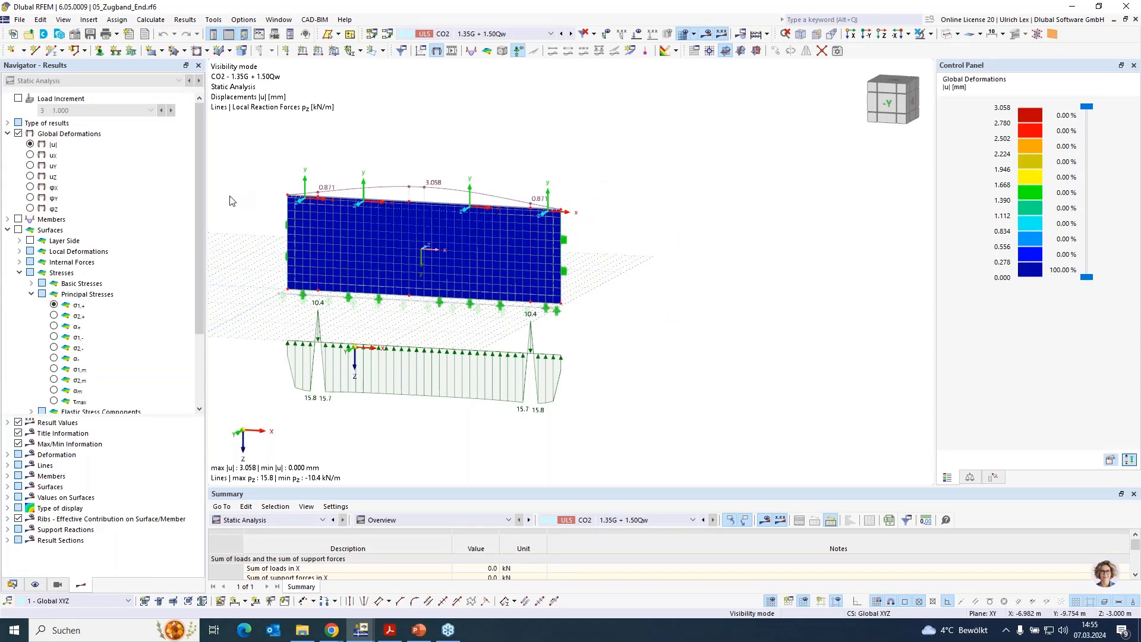
{"action": "scroll", "coordinate": [233, 203], "scroll_direction": "up", "scroll_amount": 4}
{"action": "scroll", "coordinate": [357, 144], "scroll_direction": "down", "scroll_amount": 3}
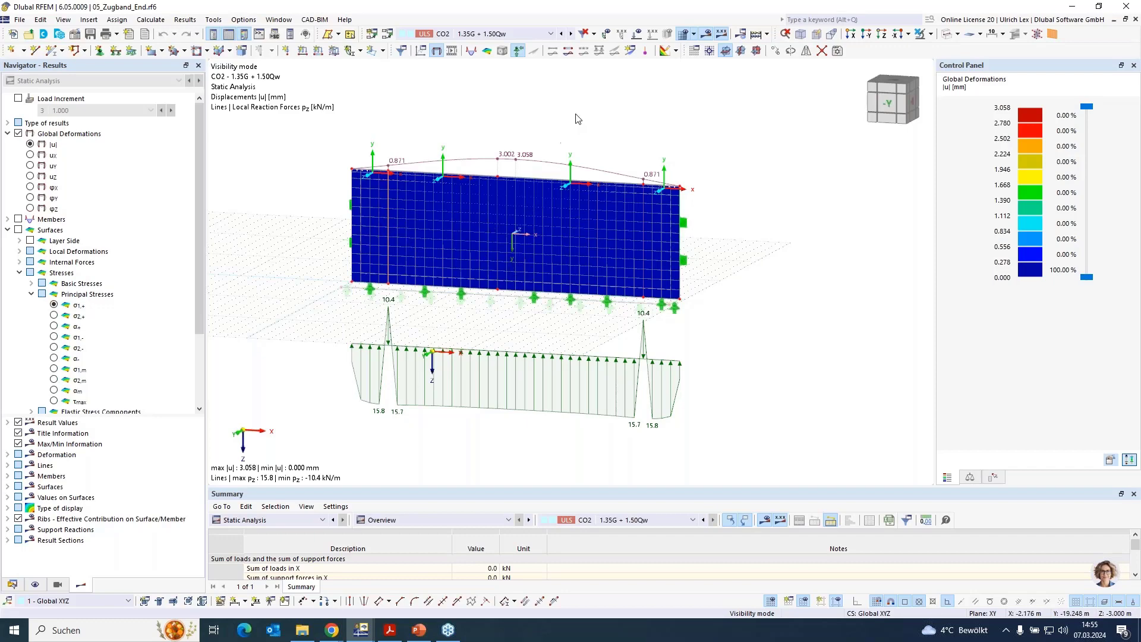
{"action": "scroll", "coordinate": [588, 119], "scroll_direction": "up", "scroll_amount": 2}
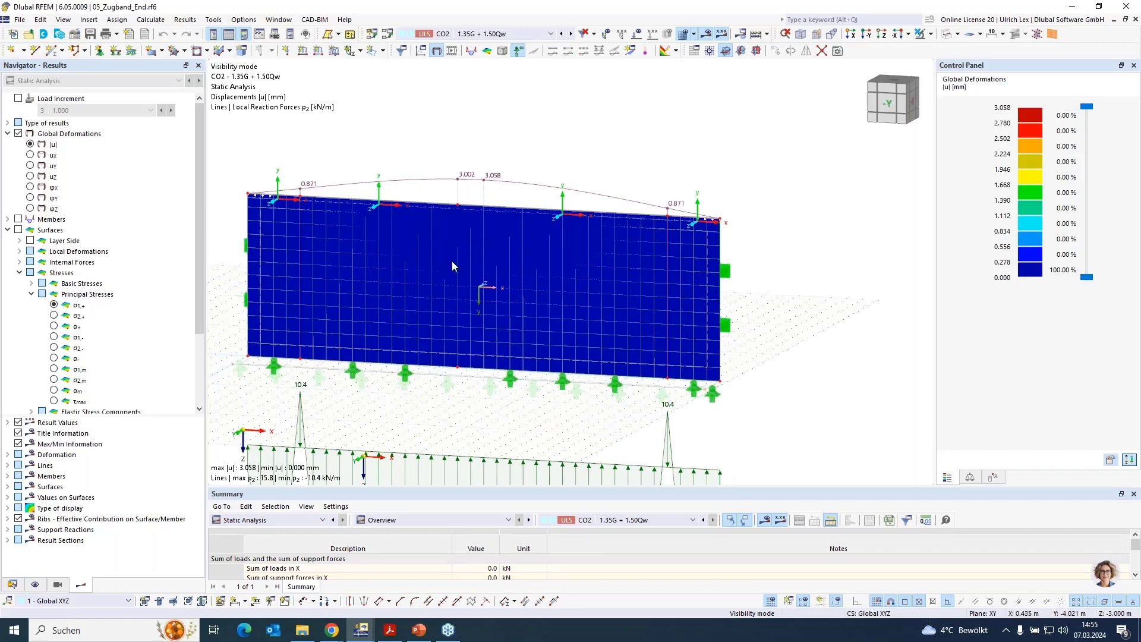
Step: Inspect the uy nonlinearity of the line hinge along the wall's top edge, leave it unchanged and redisplay the CO2 results
{"action": "left_click", "coordinate": [710, 35]}
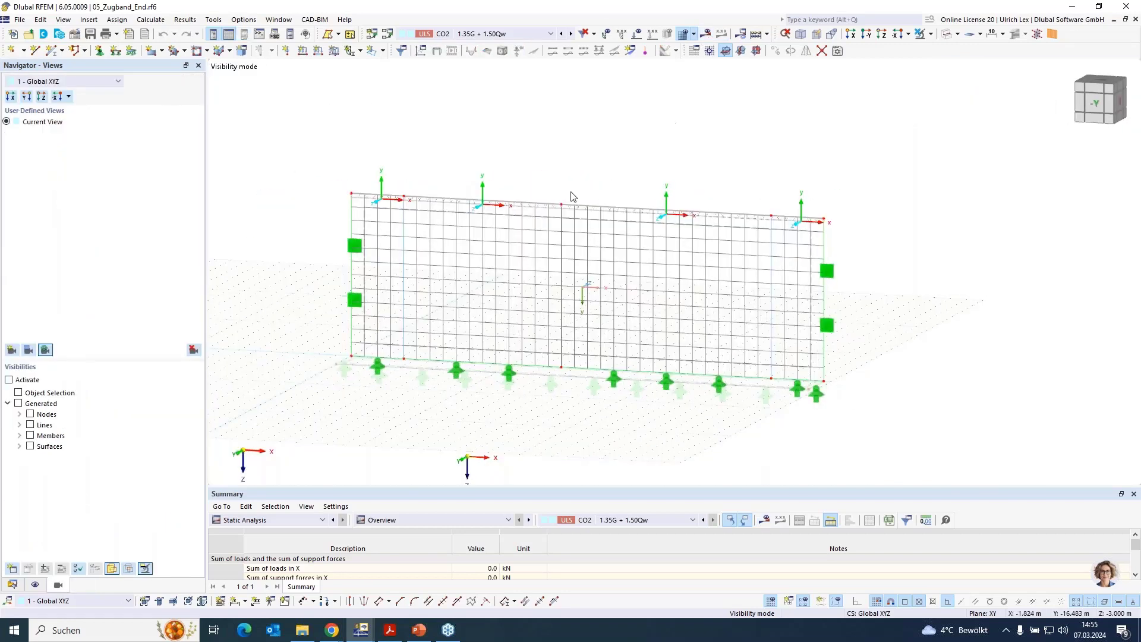
{"action": "scroll", "coordinate": [558, 202], "scroll_direction": "up", "scroll_amount": 5}
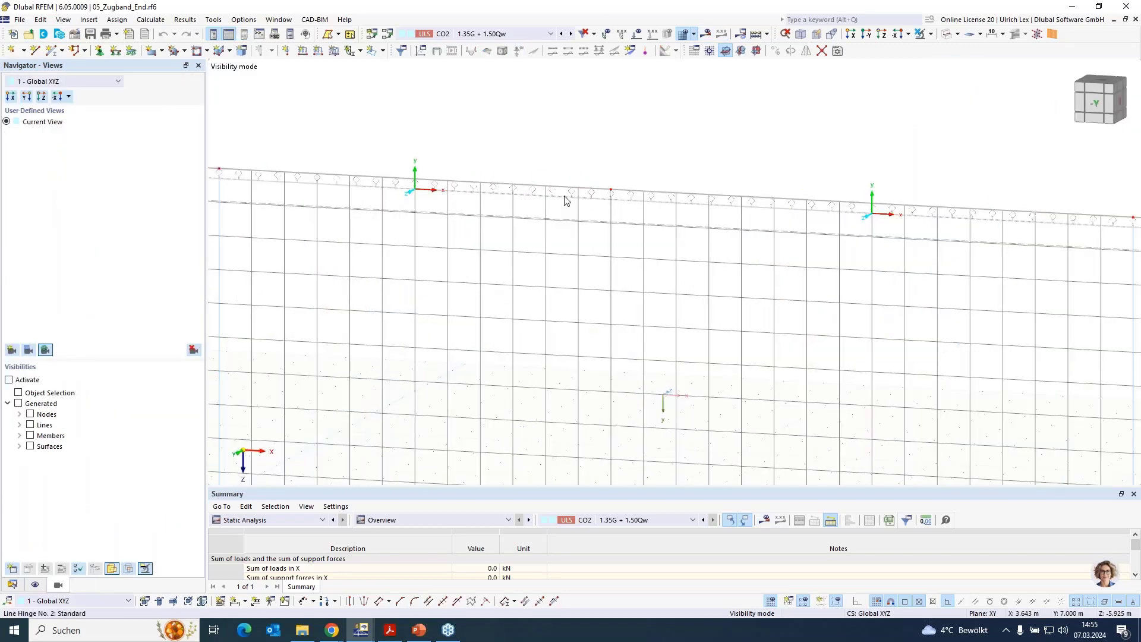
{"action": "mouse_move", "coordinate": [567, 201]}
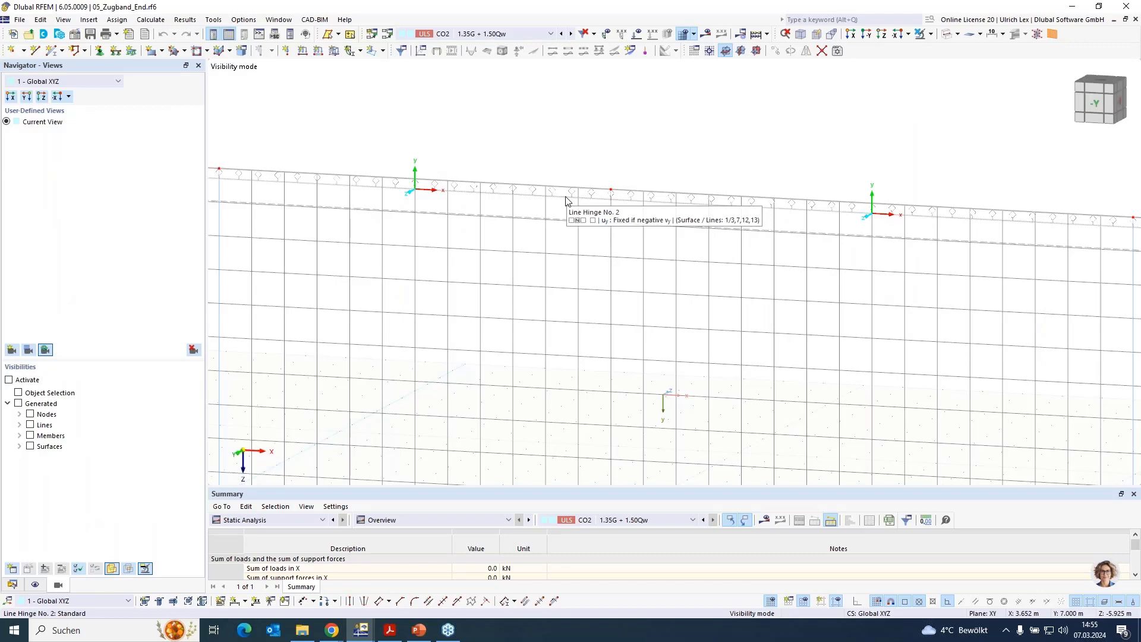
{"action": "left_click", "coordinate": [567, 202]}
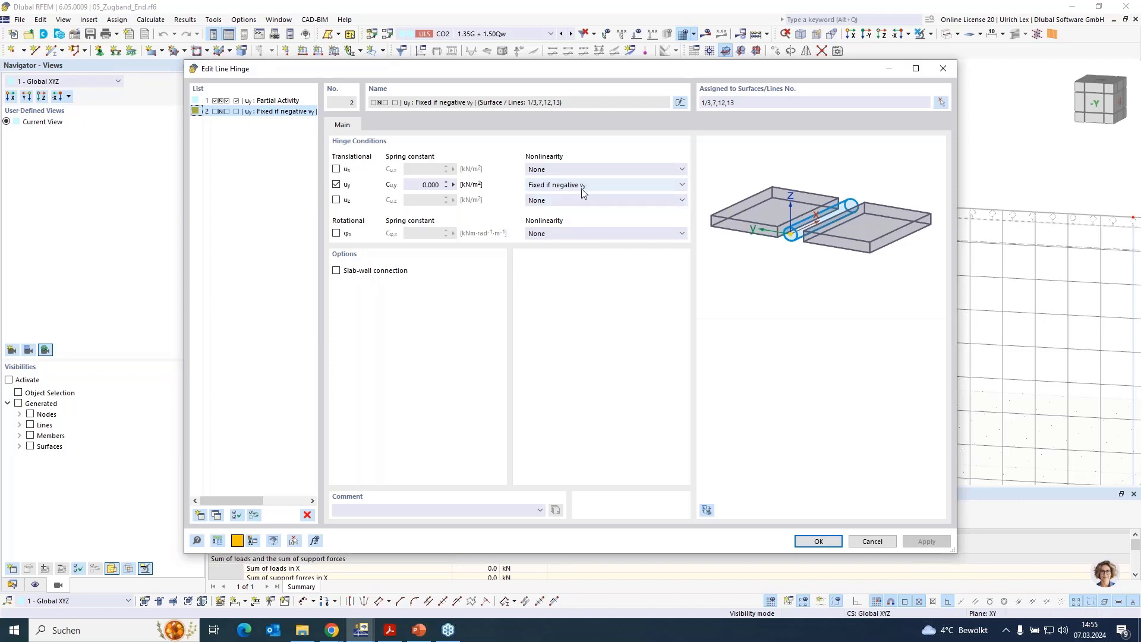
{"action": "left_click", "coordinate": [872, 542]}
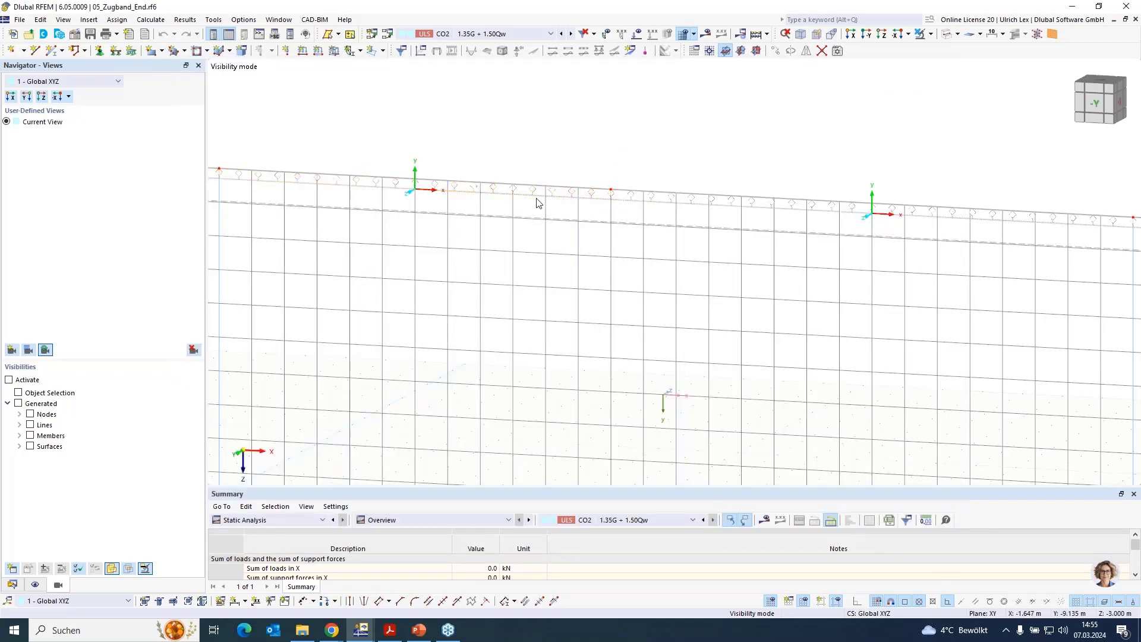
{"action": "scroll", "coordinate": [720, 203], "scroll_direction": "down", "scroll_amount": 3}
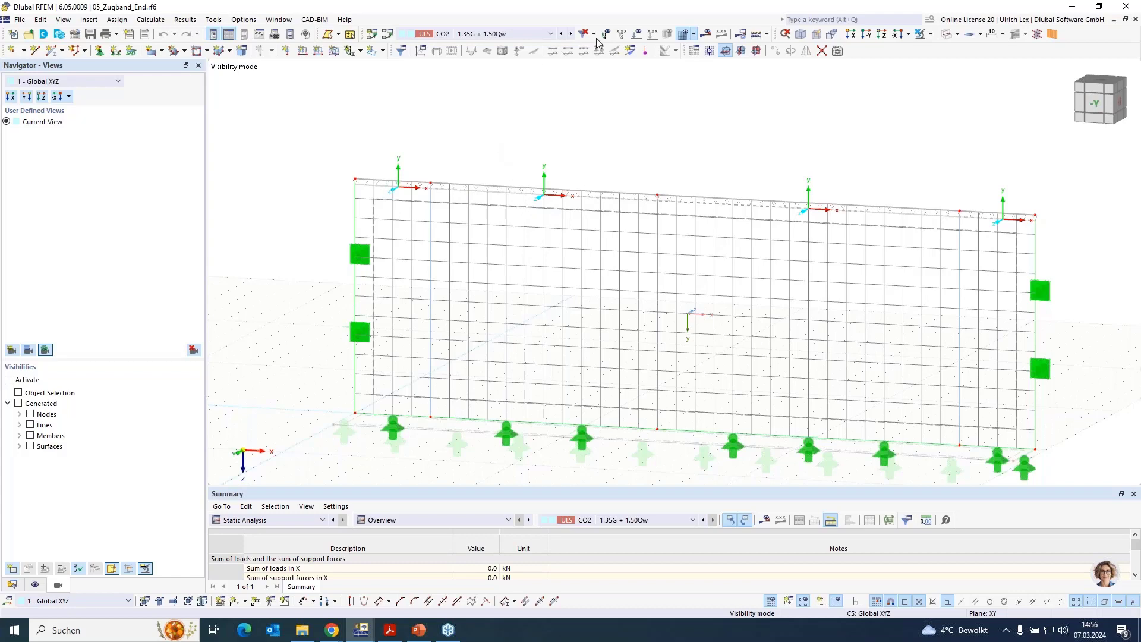
{"action": "left_click", "coordinate": [710, 35]}
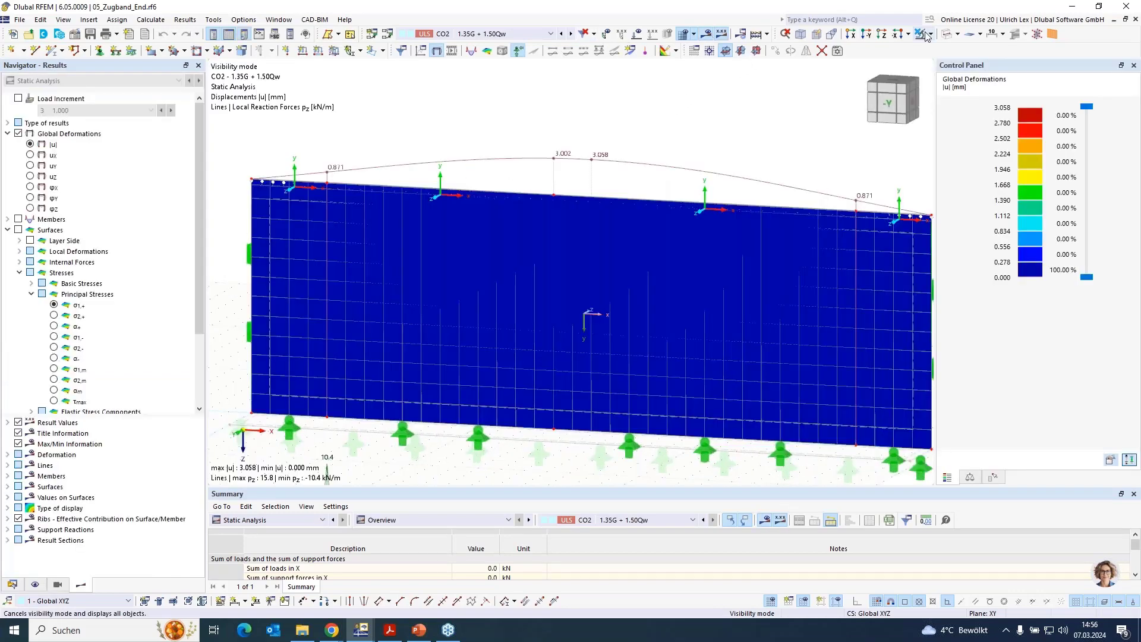
Step: Display the beam above the wall as a rendered solid and examine the support reaction distribution beneath the wall
{"action": "left_click", "coordinate": [947, 36]}
{"action": "scroll", "coordinate": [576, 129], "scroll_direction": "down", "scroll_amount": 2}
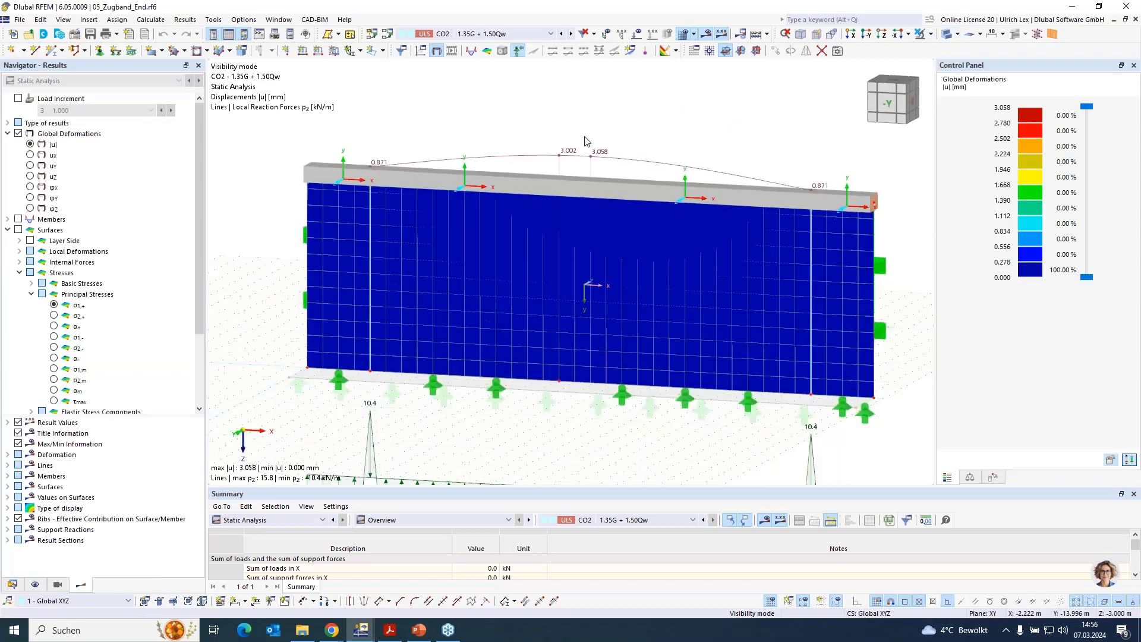
{"action": "scroll", "coordinate": [841, 364], "scroll_direction": "down", "scroll_amount": 2}
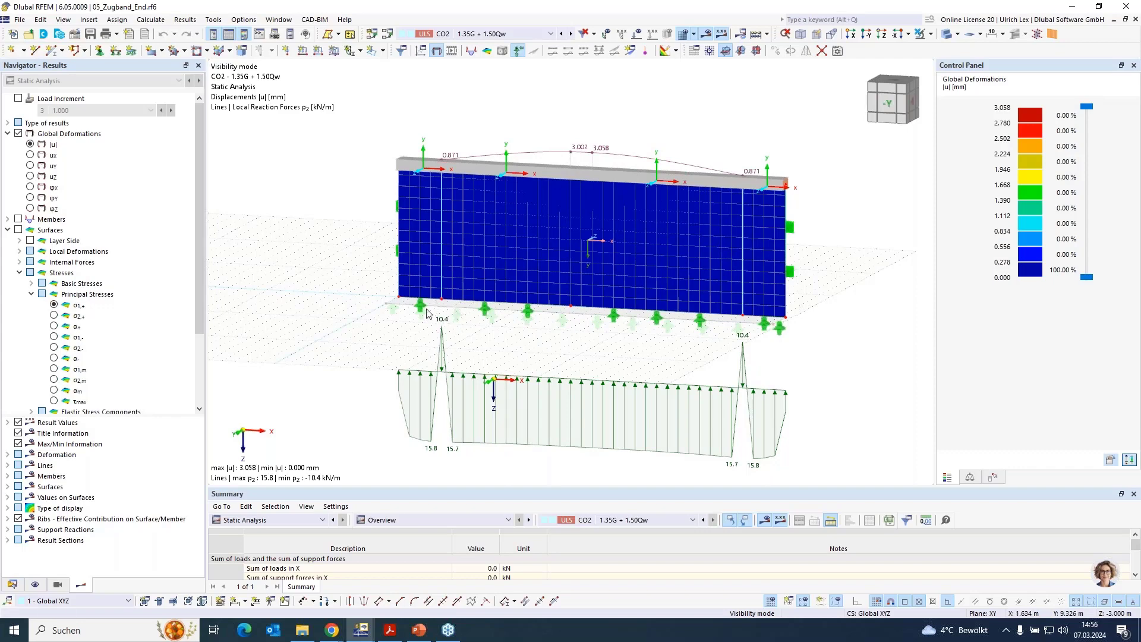
{"action": "scroll", "coordinate": [350, 332], "scroll_direction": "down", "scroll_amount": 1}
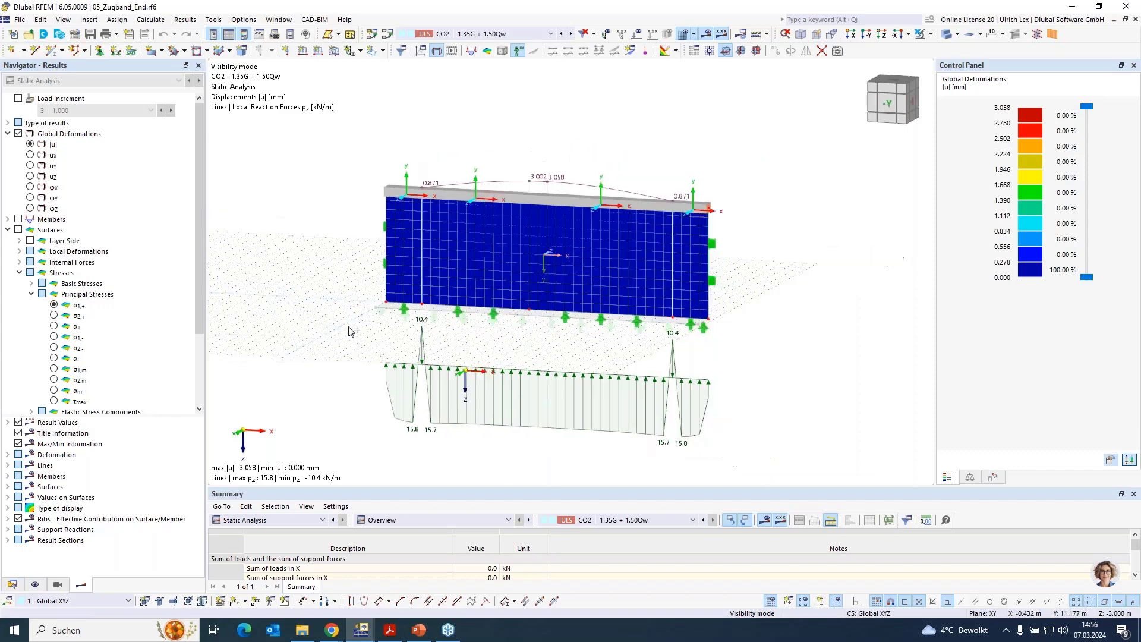
{"action": "scroll", "coordinate": [493, 279], "scroll_direction": "up", "scroll_amount": 1}
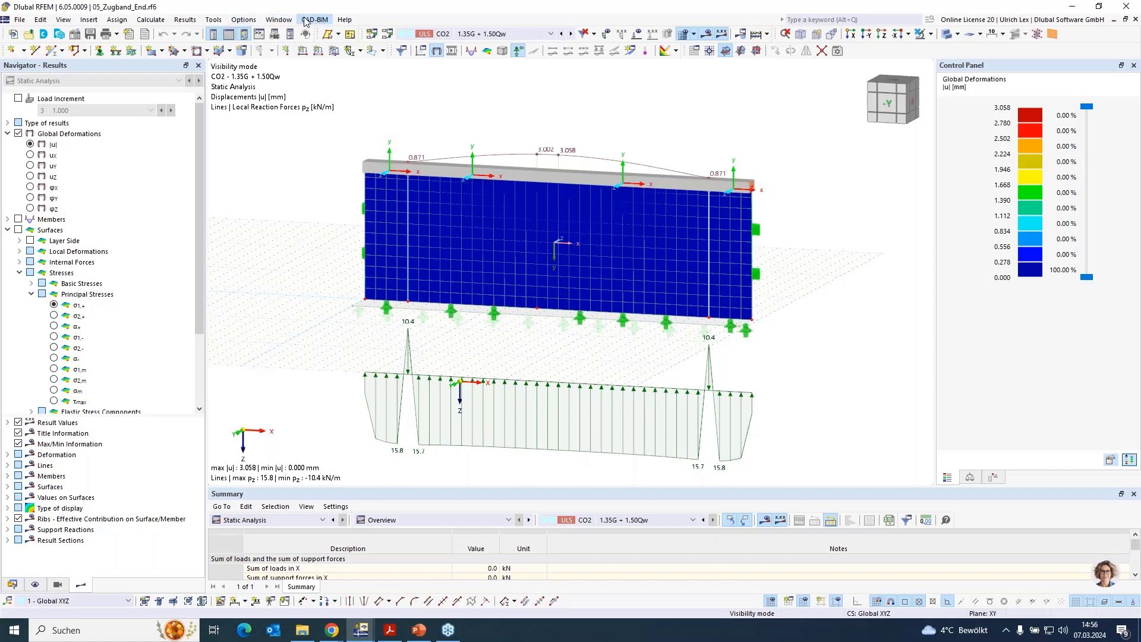
Step: Bring the house model 01_EFH_End to the front and display its CO3 results
{"action": "left_click", "coordinate": [278, 20]}
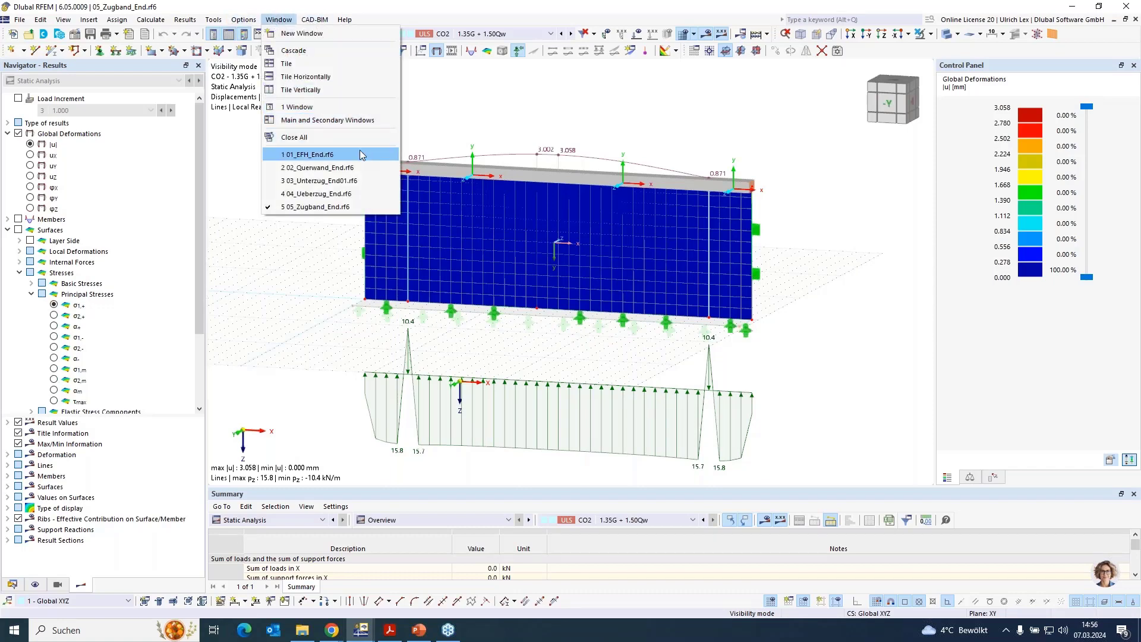
{"action": "left_click", "coordinate": [360, 155]}
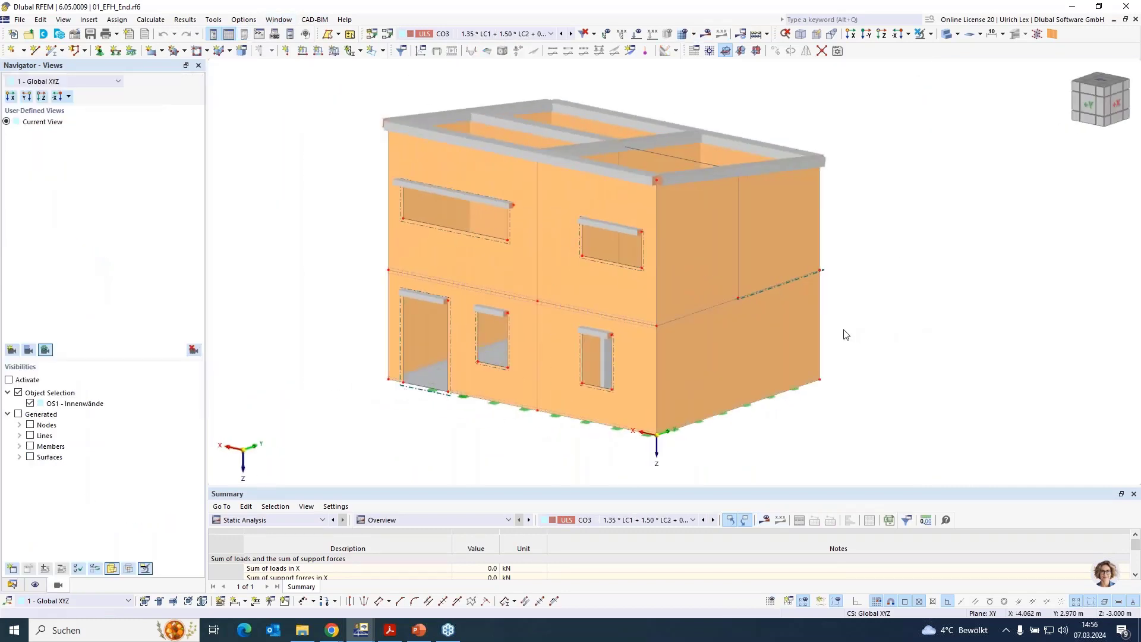
{"action": "middle_click_drag", "start_coordinate": [846, 333], "coordinate": [881, 333], "text": "ctrl"}
{"action": "right_click_drag", "start_coordinate": [881, 333], "coordinate": [879, 331]}
{"action": "left_click", "coordinate": [879, 108]}
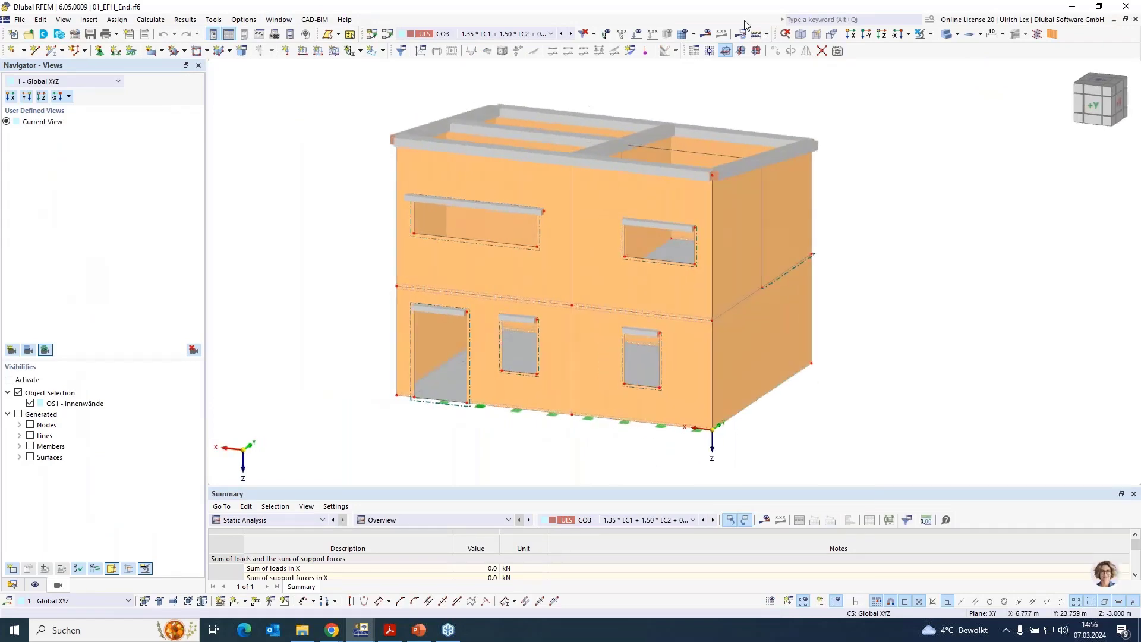
{"action": "left_click", "coordinate": [706, 33]}
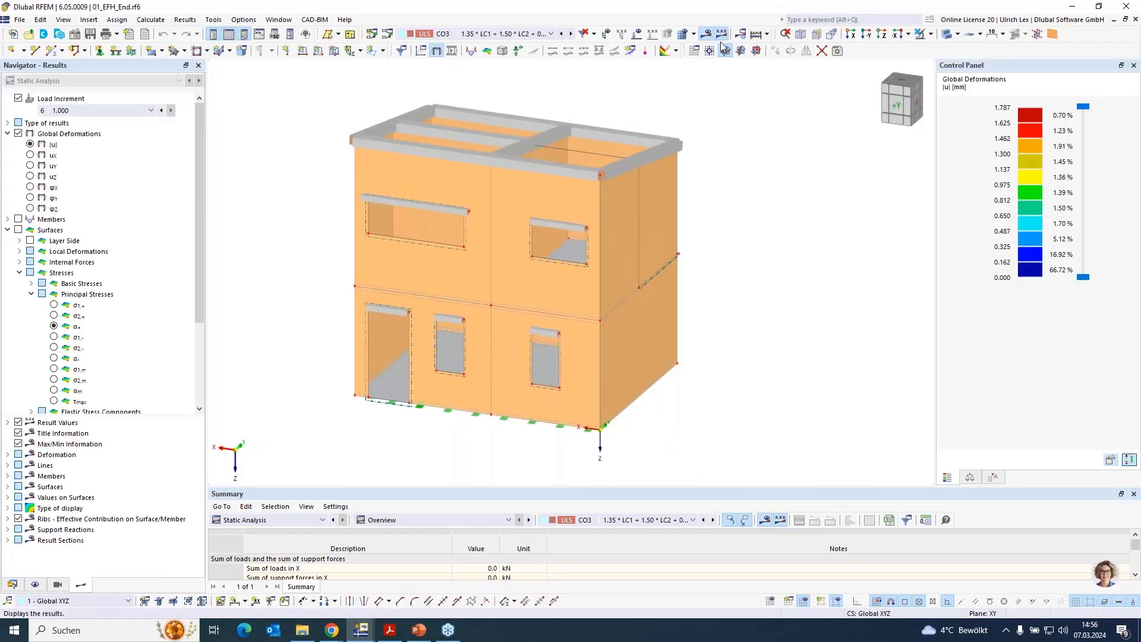
Step: Display the principal stresses σ2,+ on the house's wall surfaces
{"action": "scroll", "coordinate": [859, 294], "scroll_direction": "down", "scroll_amount": 1}
{"action": "scroll", "coordinate": [148, 342], "scroll_direction": "down", "scroll_amount": 4}
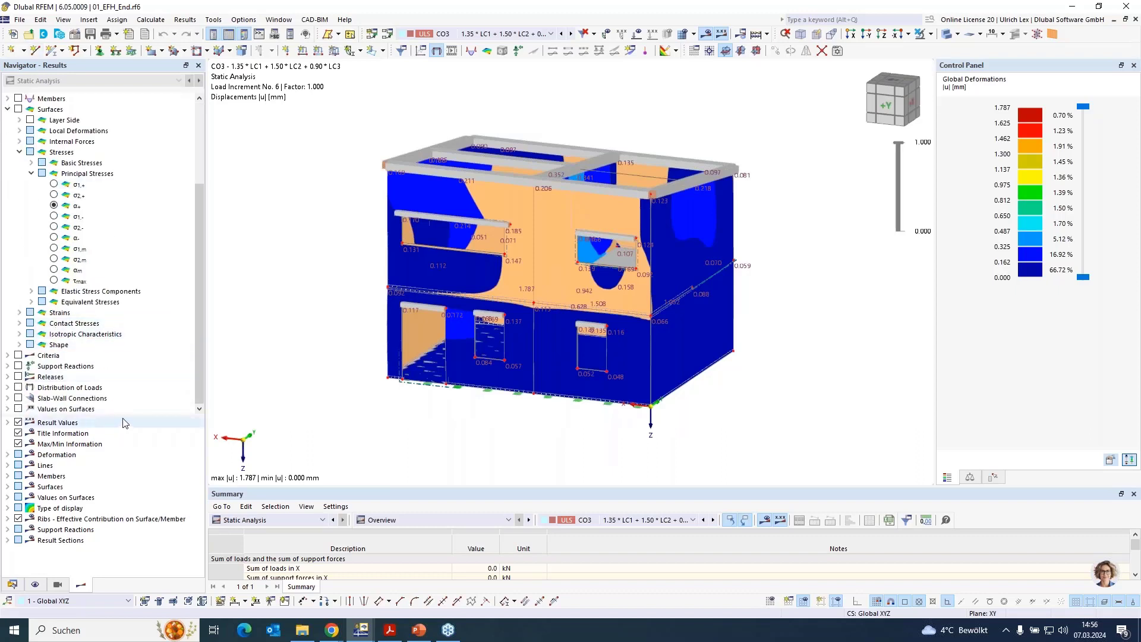
{"action": "scroll", "coordinate": [112, 309], "scroll_direction": "up", "scroll_amount": 1}
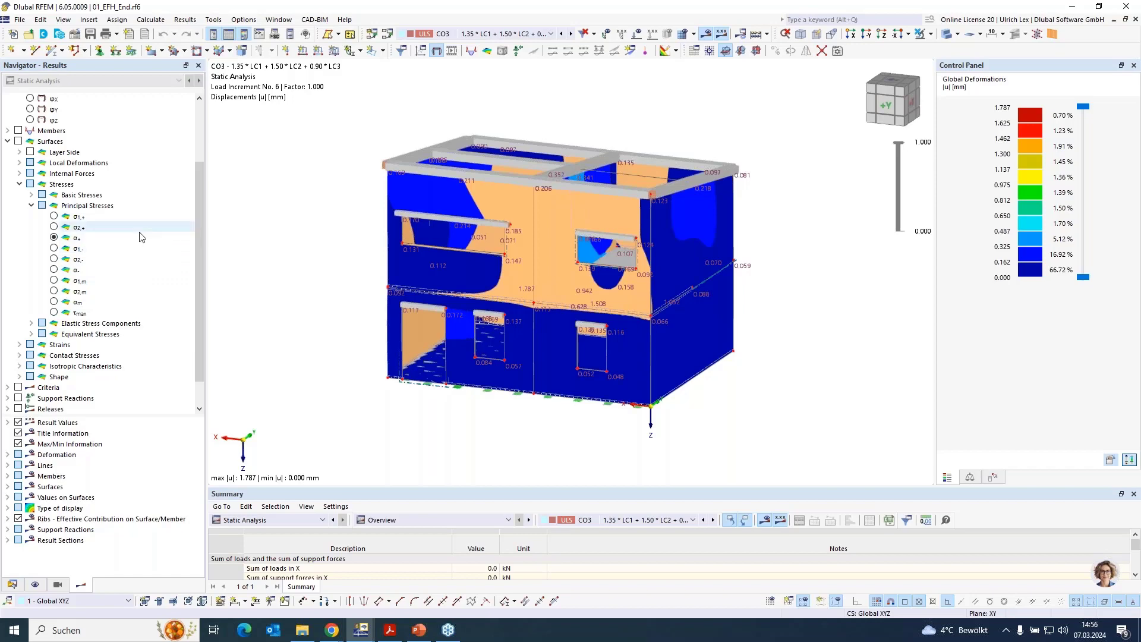
{"action": "left_click", "coordinate": [60, 218]}
{"action": "left_click", "coordinate": [78, 228]}
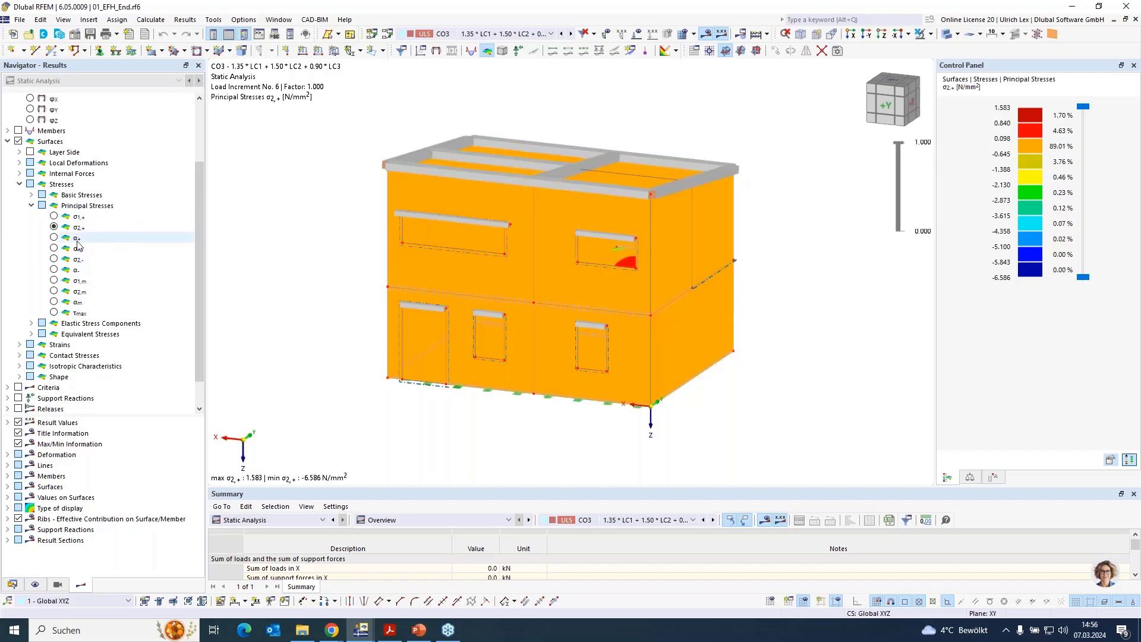
Step: Expand the surface strain results down to the principal total strains and review the available plastic strain results
{"action": "scroll", "coordinate": [102, 254], "scroll_direction": "down", "scroll_amount": 1}
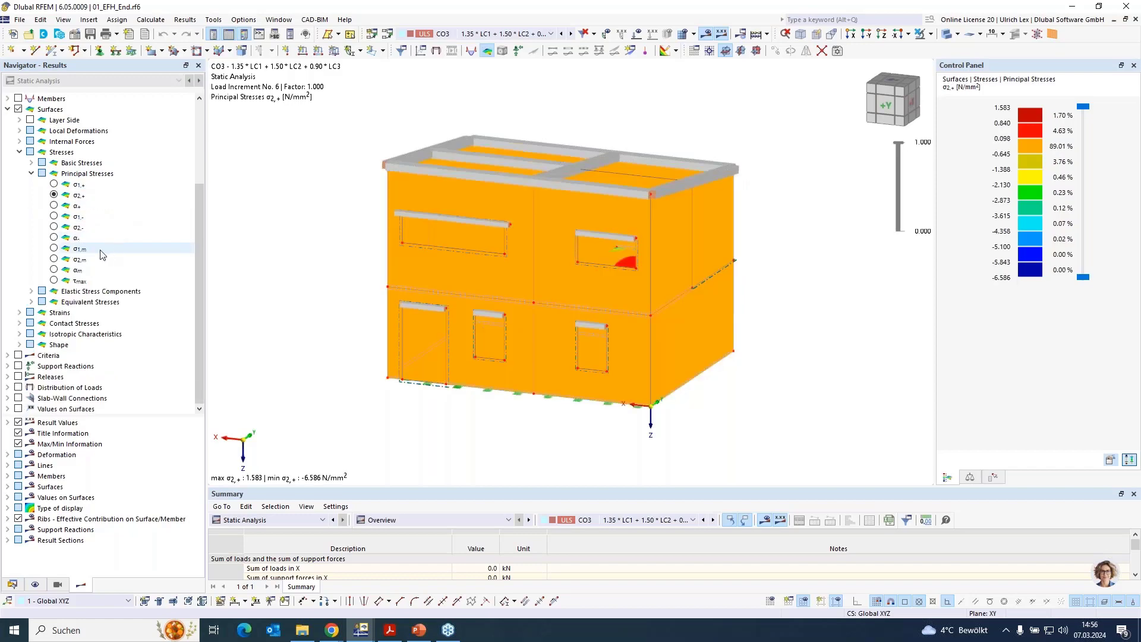
{"action": "left_click", "coordinate": [20, 313]}
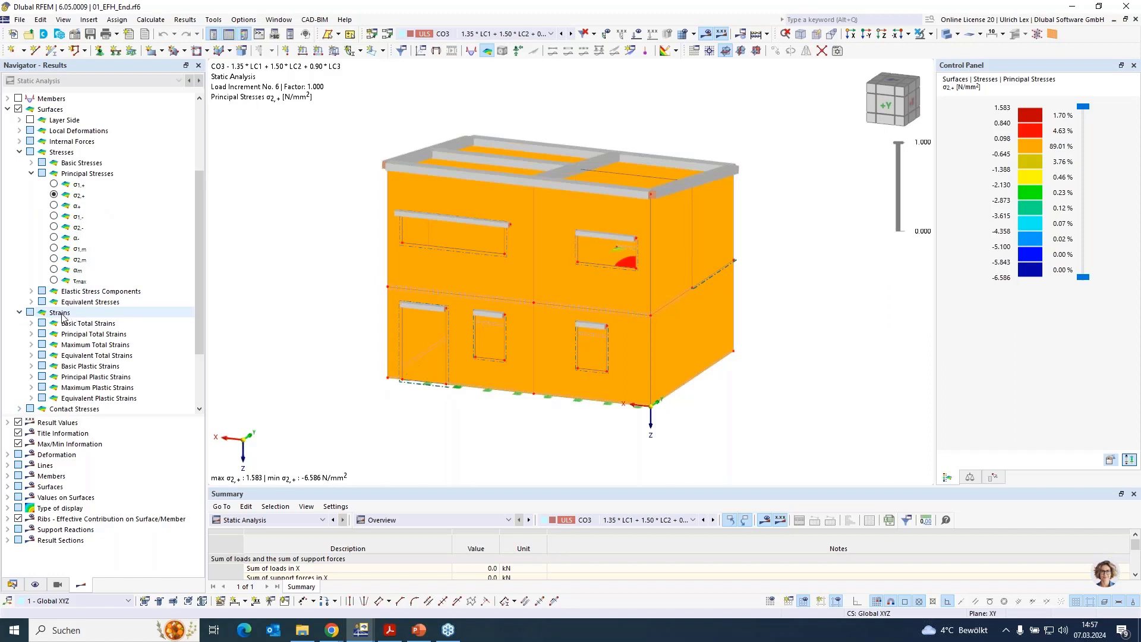
{"action": "left_click", "coordinate": [31, 334]}
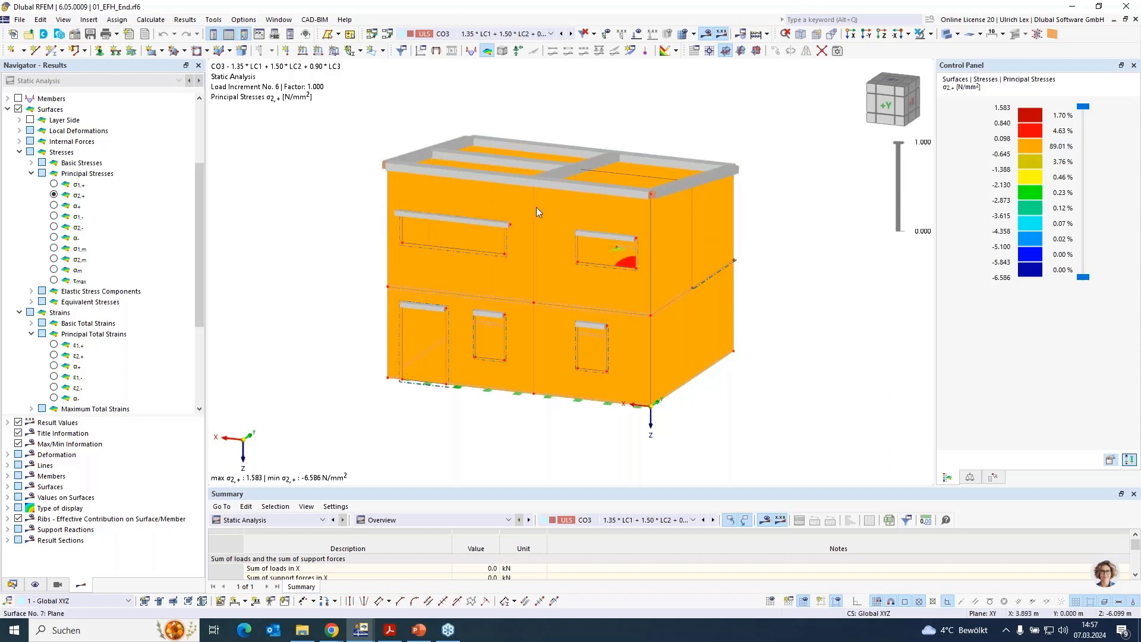
{"action": "scroll", "coordinate": [92, 306], "scroll_direction": "down", "scroll_amount": 1}
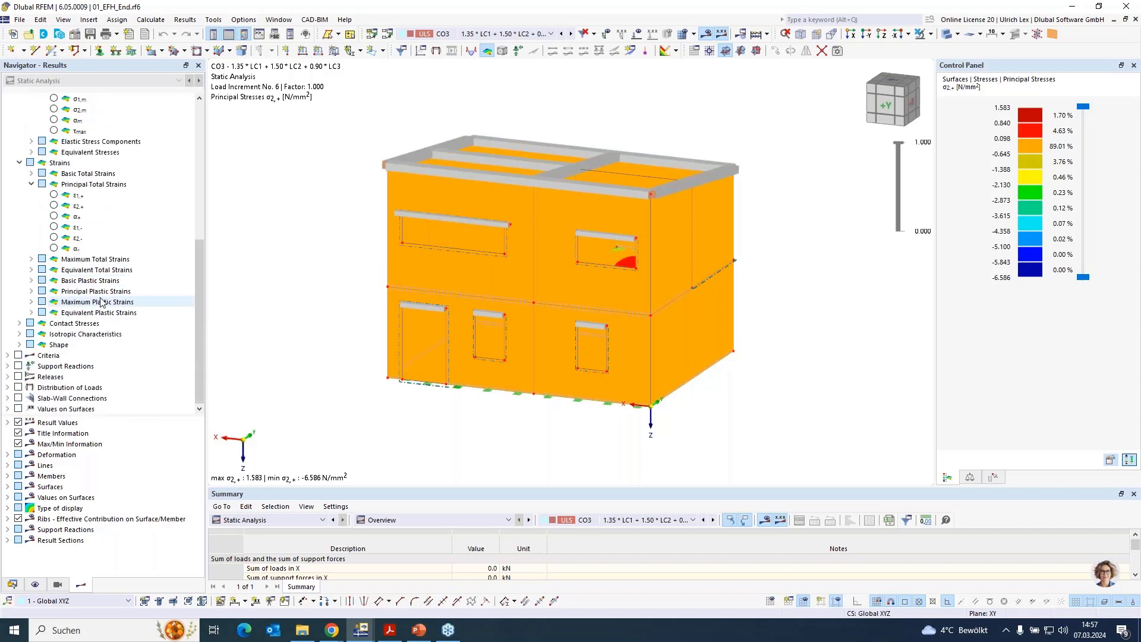
{"action": "scroll", "coordinate": [89, 309], "scroll_direction": "down", "scroll_amount": 4}
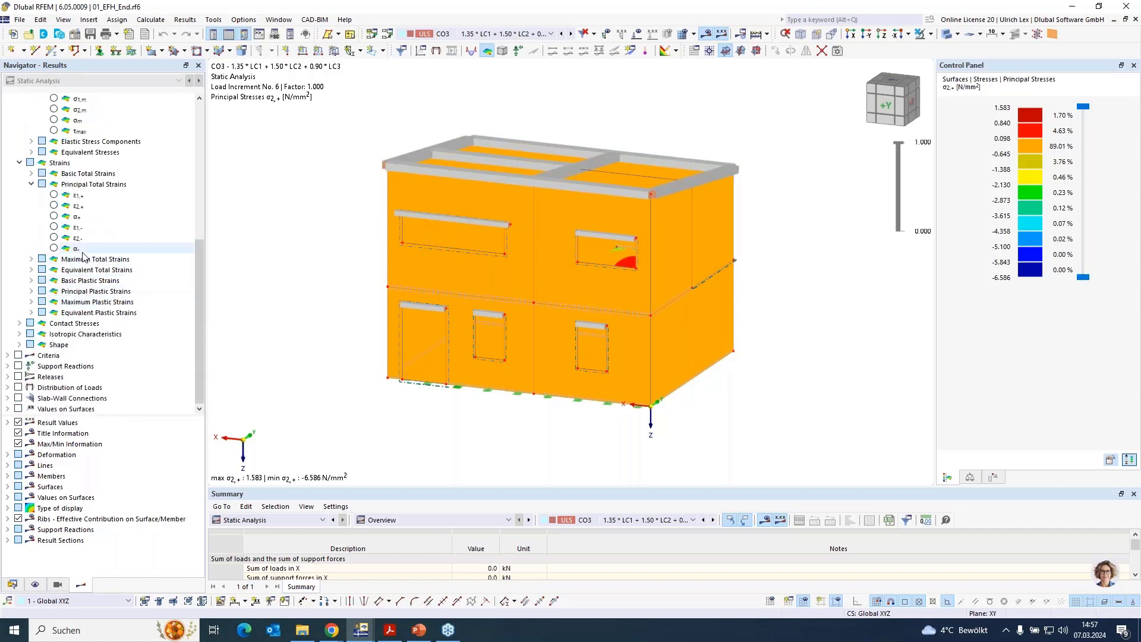
Step: Display the nonlinearity criterion ηpl and examine the plasticised wall areas around the whole house
{"action": "left_click", "coordinate": [19, 355]}
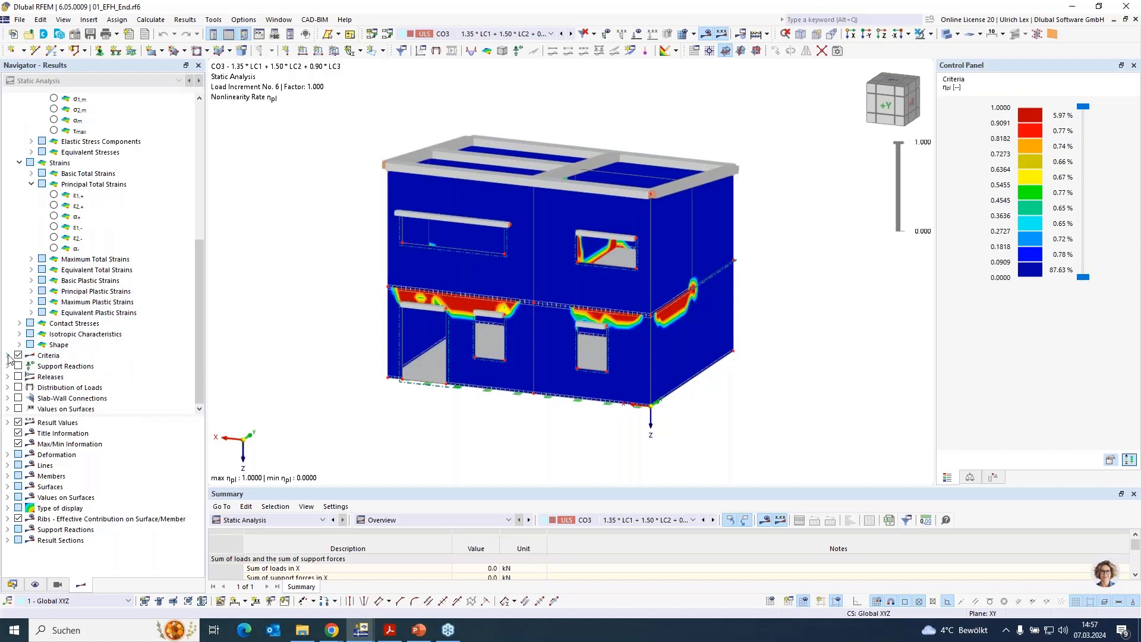
{"action": "left_click", "coordinate": [7, 355]}
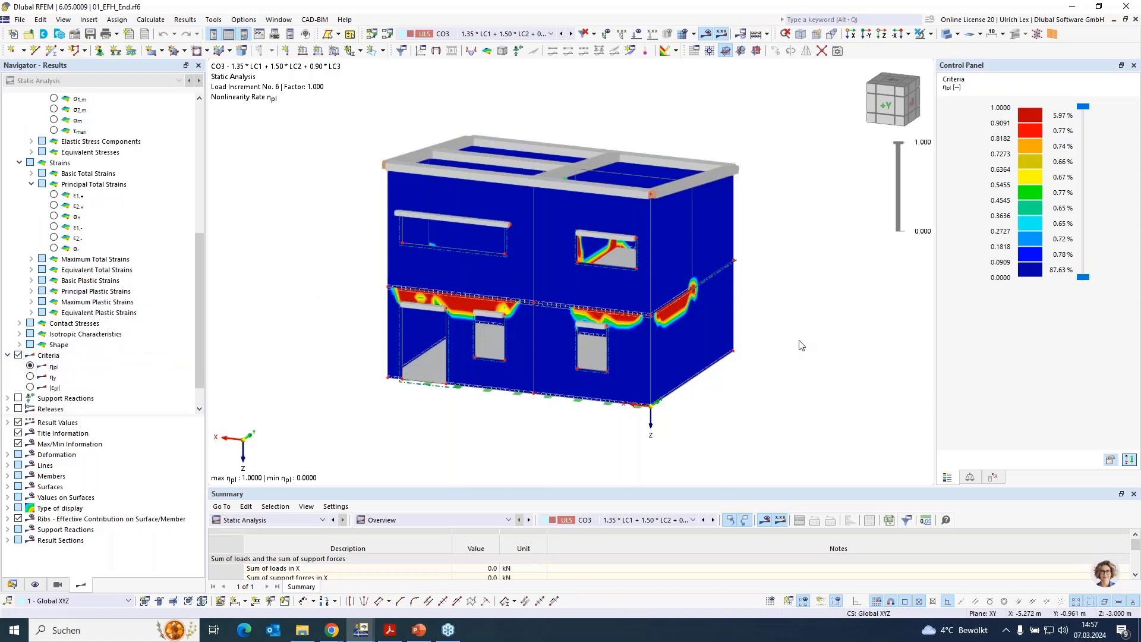
{"action": "middle_click_drag", "start_coordinate": [826, 337], "coordinate": [787, 381], "text": "ctrl"}
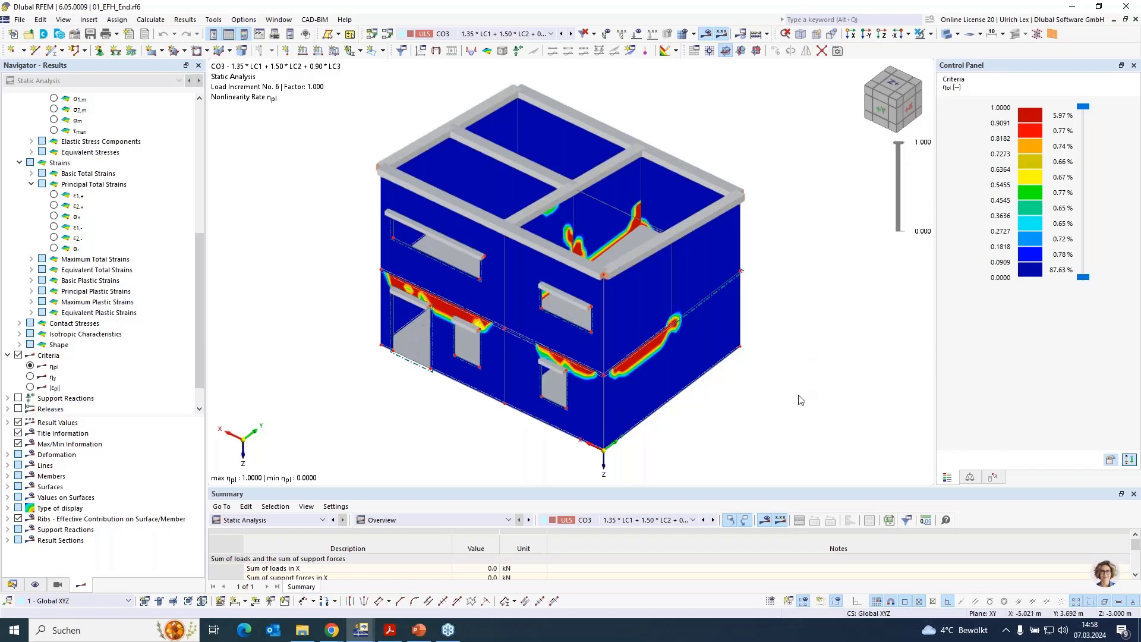
{"action": "middle_click_drag", "start_coordinate": [771, 417], "coordinate": [813, 331], "text": "ctrl"}
{"action": "scroll", "coordinate": [146, 352], "scroll_direction": "down", "scroll_amount": 1}
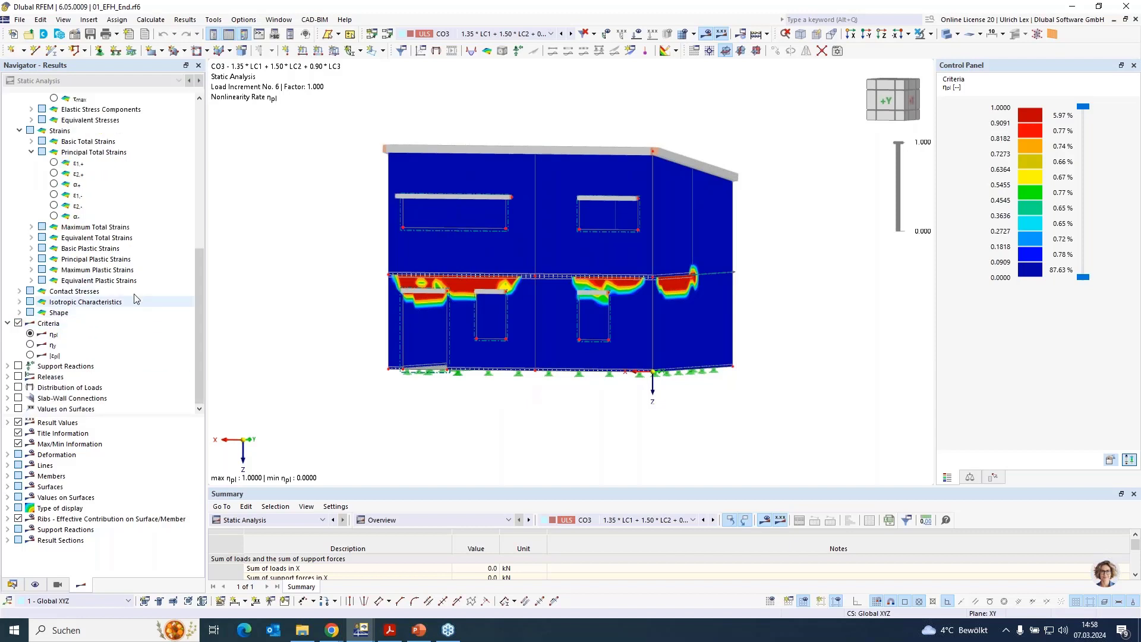
Step: Open printout report 1 without saving a backup and review its cover and masonry material pages
{"action": "left_click", "coordinate": [14, 584]}
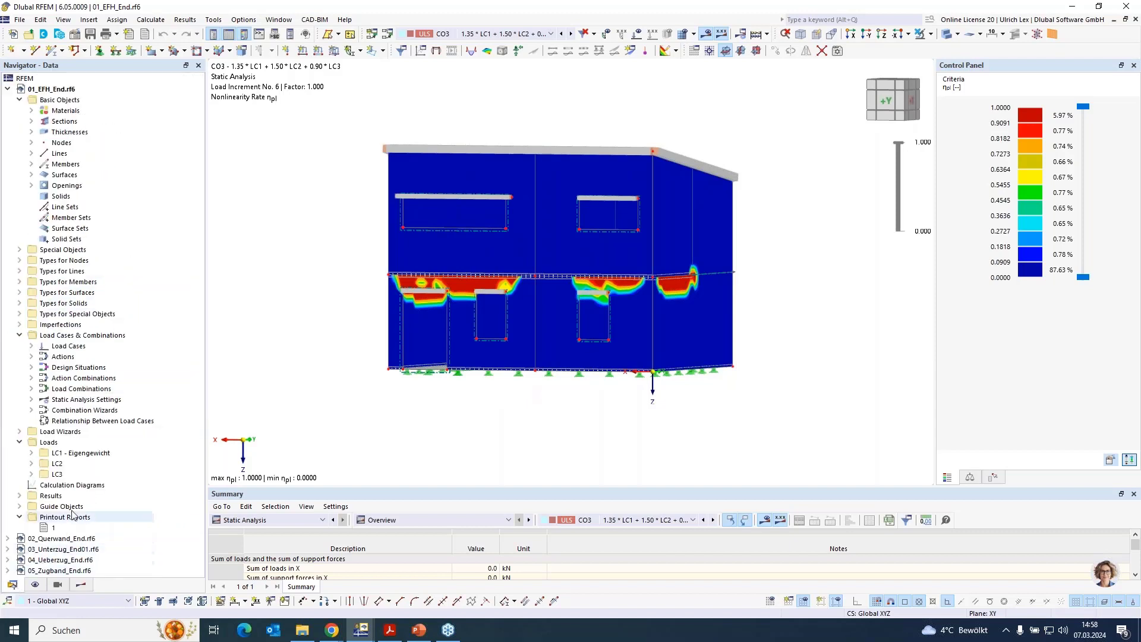
{"action": "left_click", "coordinate": [46, 530]}
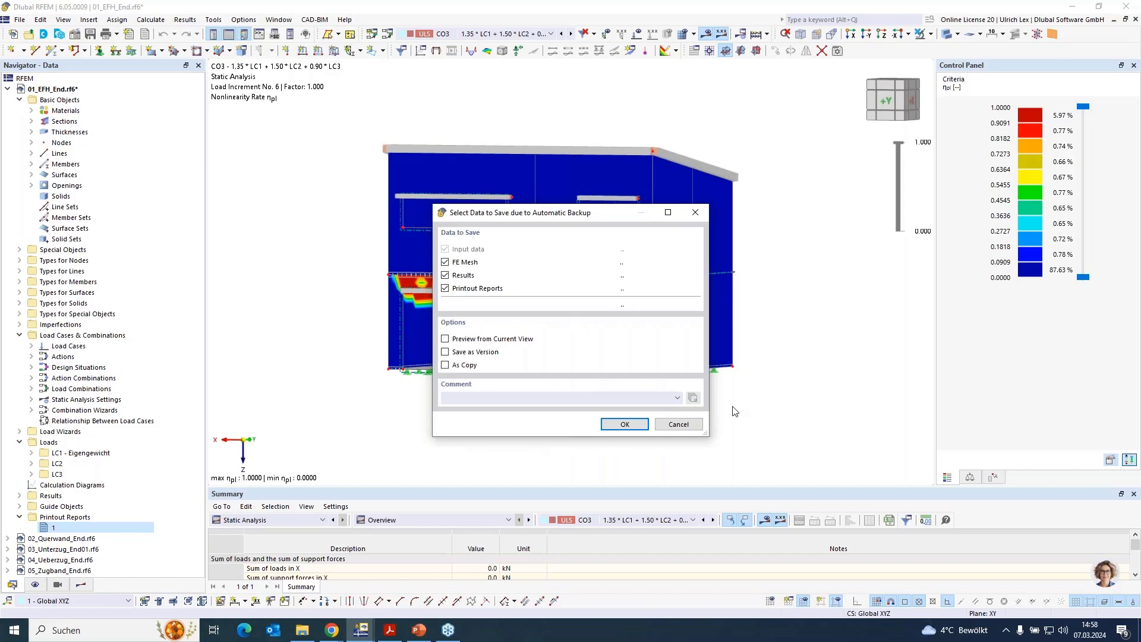
{"action": "left_click", "coordinate": [689, 425]}
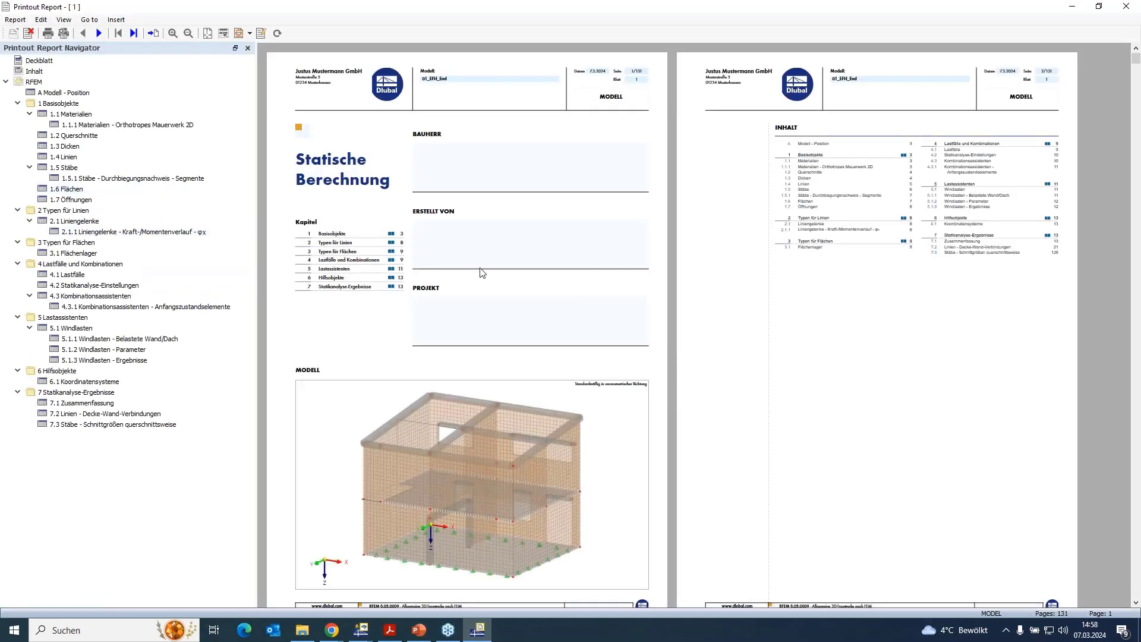
{"action": "scroll", "coordinate": [589, 280], "scroll_direction": "down", "scroll_amount": 8}
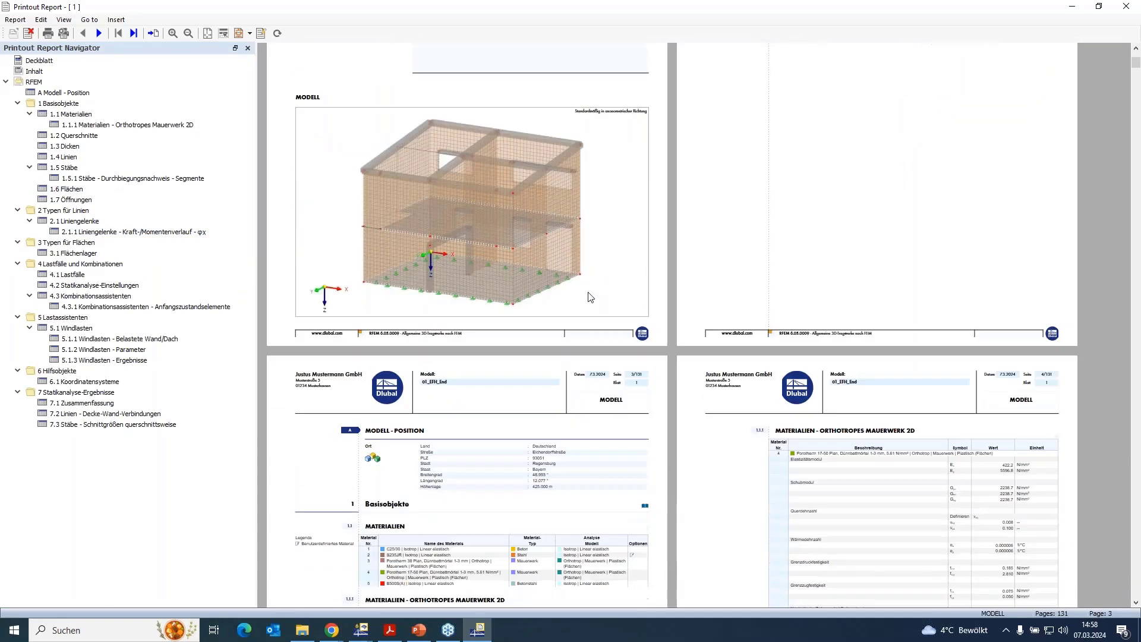
{"action": "scroll", "coordinate": [589, 297], "scroll_direction": "down", "scroll_amount": 5}
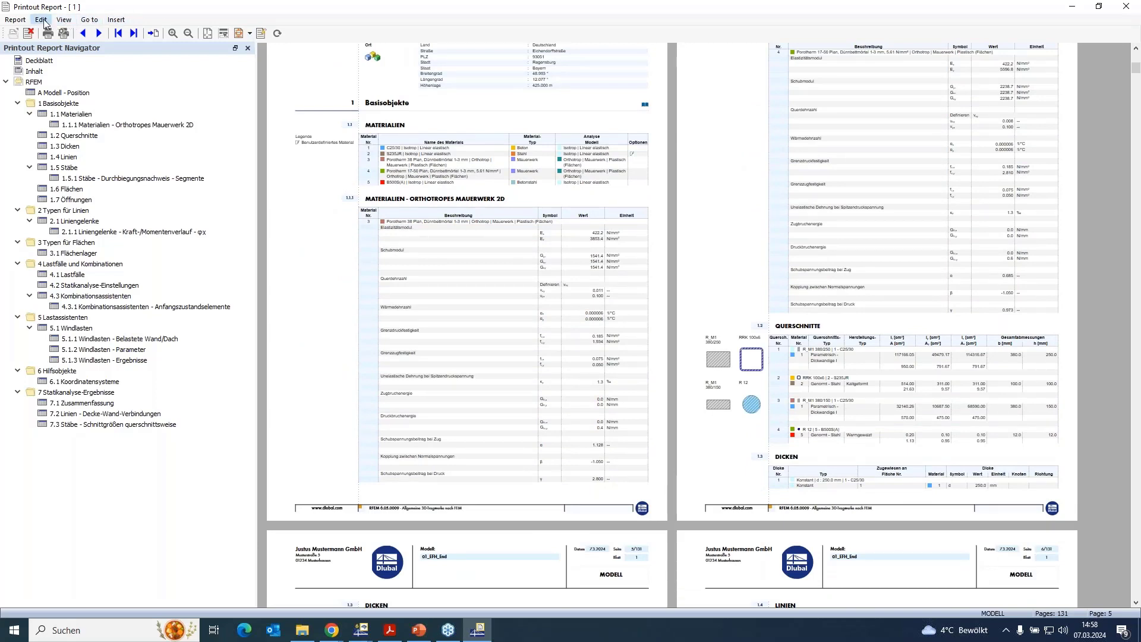
Step: Set the printout report language to English
{"action": "left_click", "coordinate": [63, 20]}
{"action": "mouse_move", "coordinate": [24, 21]}
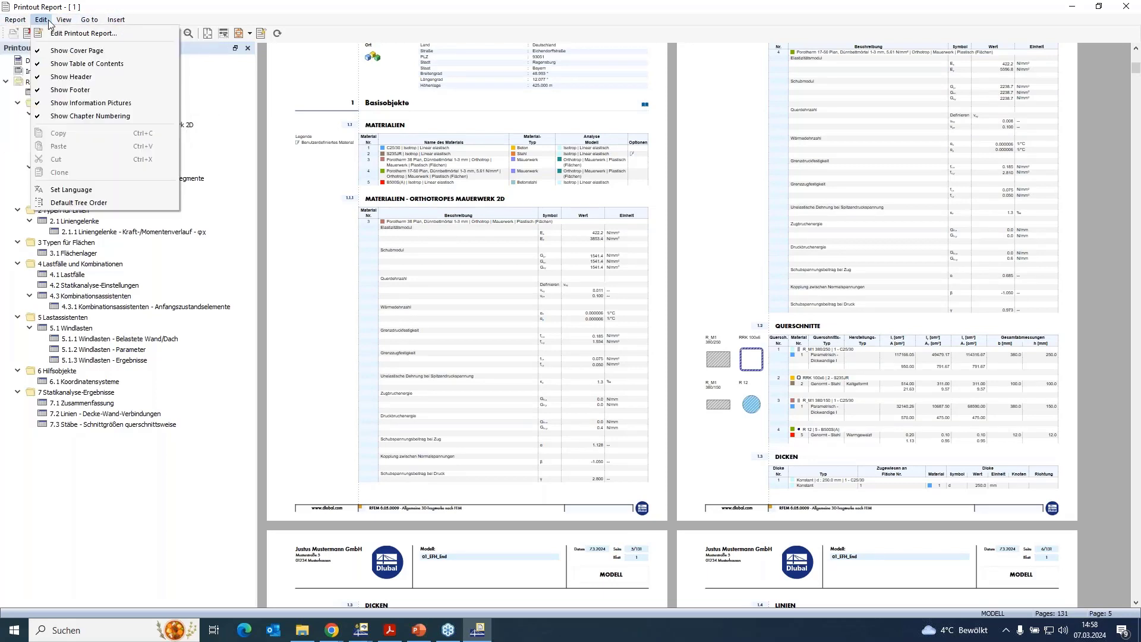
{"action": "mouse_move", "coordinate": [85, 24]}
{"action": "left_click", "coordinate": [72, 189]}
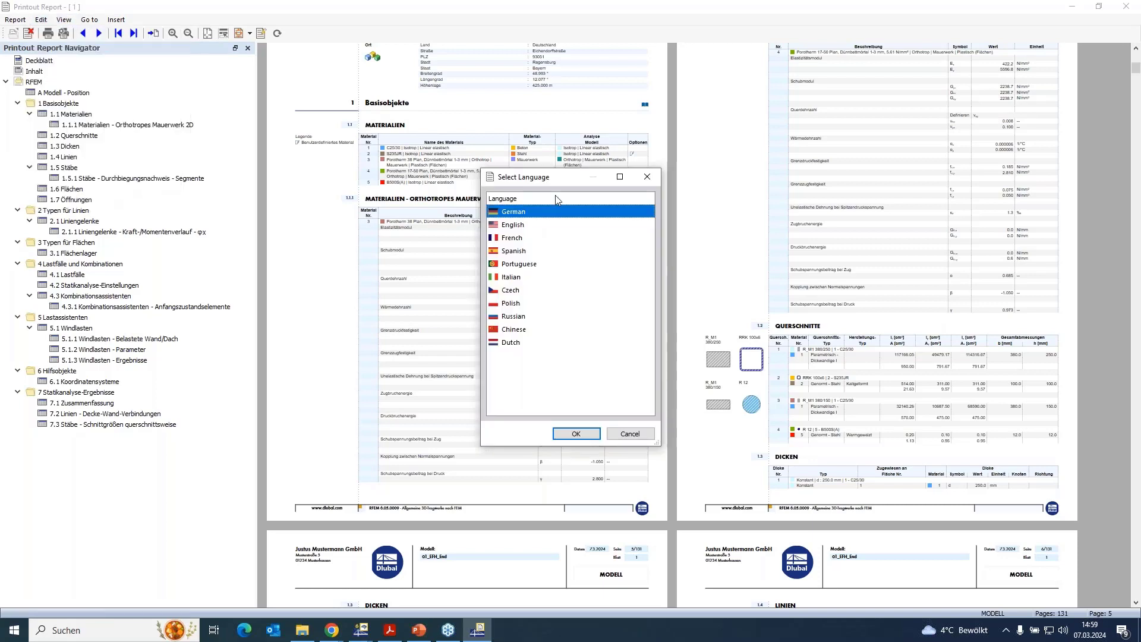
{"action": "left_click", "coordinate": [517, 225]}
{"action": "left_click", "coordinate": [576, 433]}
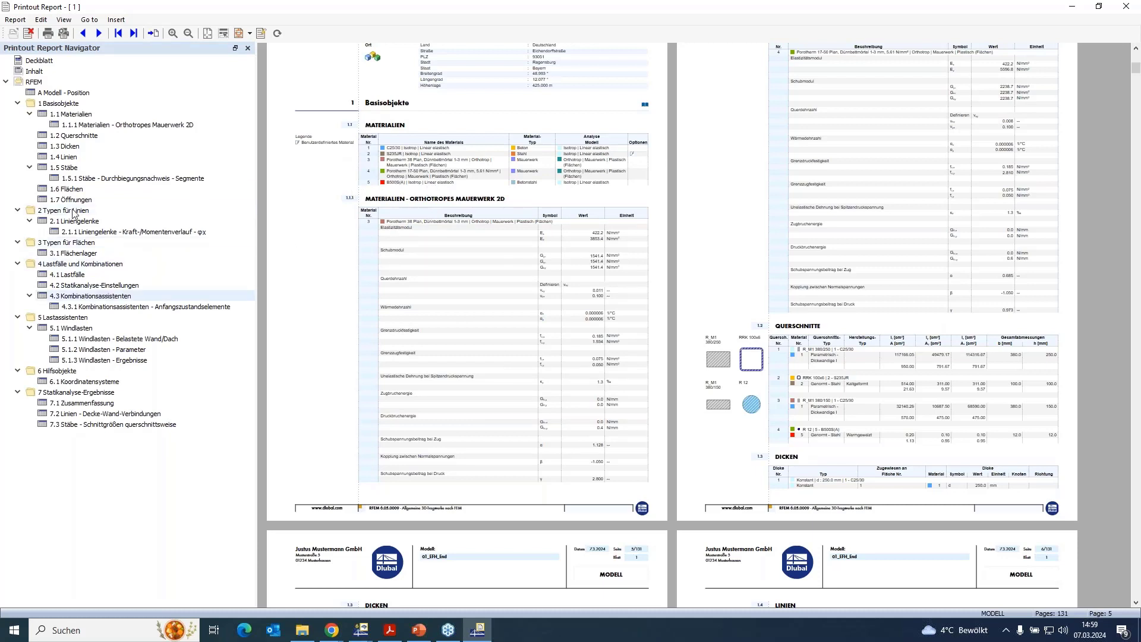
Step: Examine the orthotropic masonry 2D material tables in the report at a larger page zoom
{"action": "scroll", "coordinate": [425, 212], "scroll_direction": "down", "scroll_amount": 3}
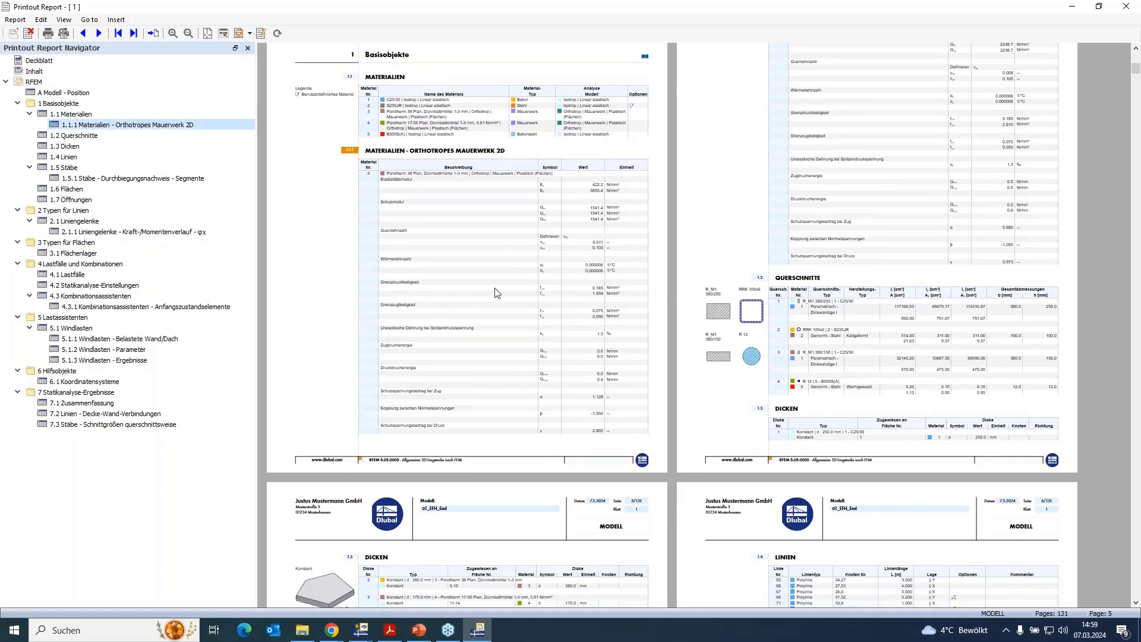
{"action": "scroll", "coordinate": [480, 309], "scroll_direction": "up", "scroll_amount": 1, "text": "ctrl"}
{"action": "scroll", "coordinate": [484, 315], "scroll_direction": "down", "scroll_amount": 4}
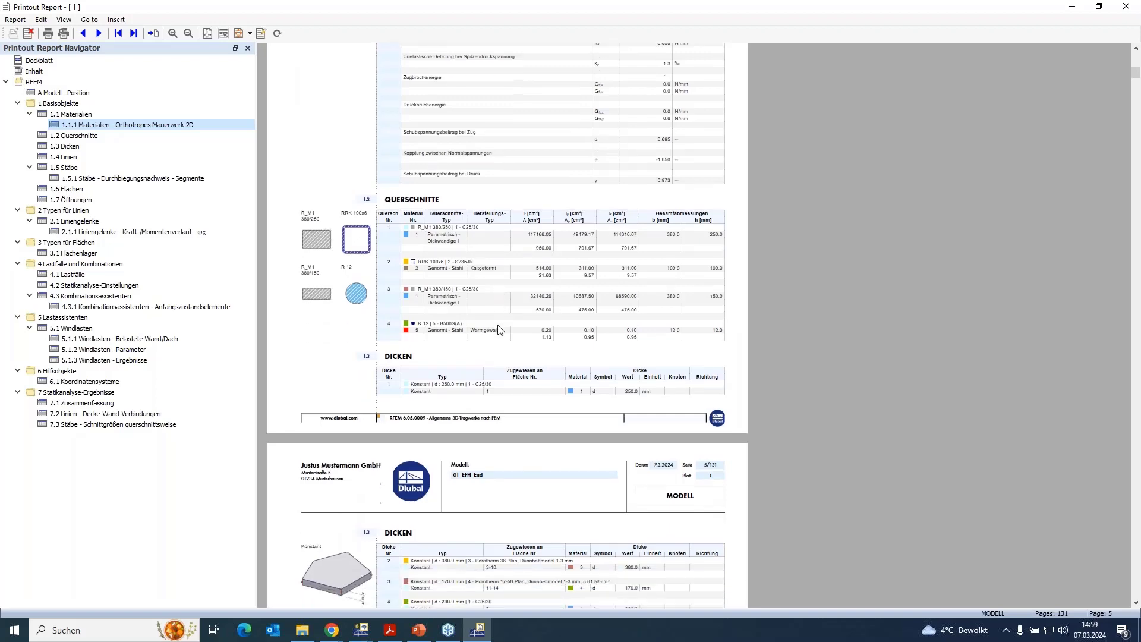
{"action": "scroll", "coordinate": [502, 333], "scroll_direction": "up", "scroll_amount": 10}
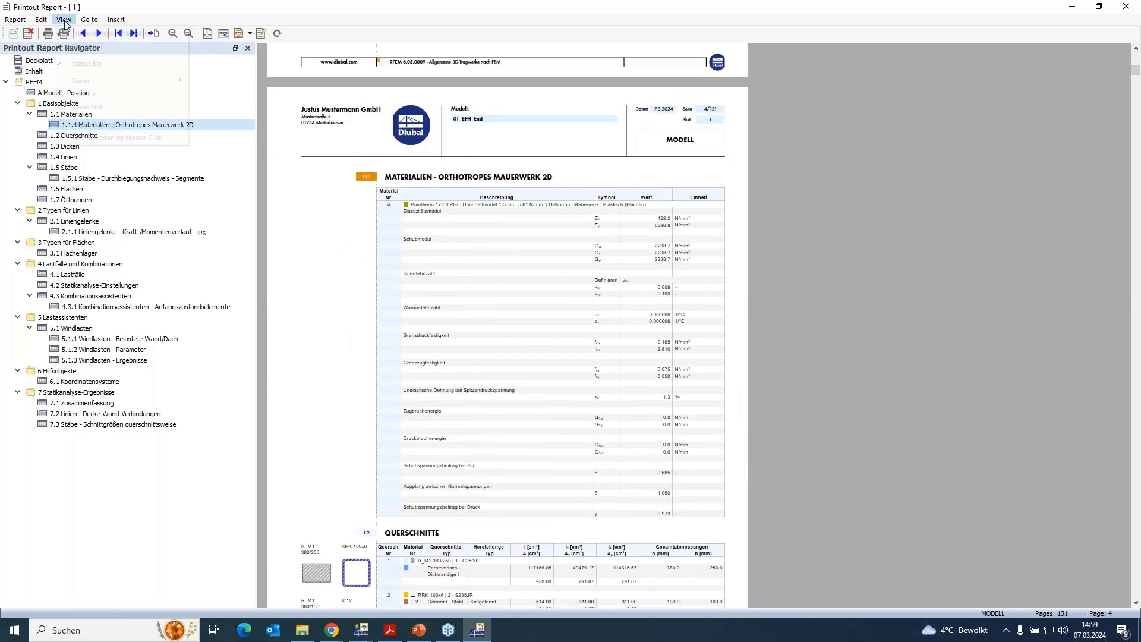
Step: Reapply English as the report's language
{"action": "left_click", "coordinate": [40, 20]}
{"action": "left_click", "coordinate": [98, 190]}
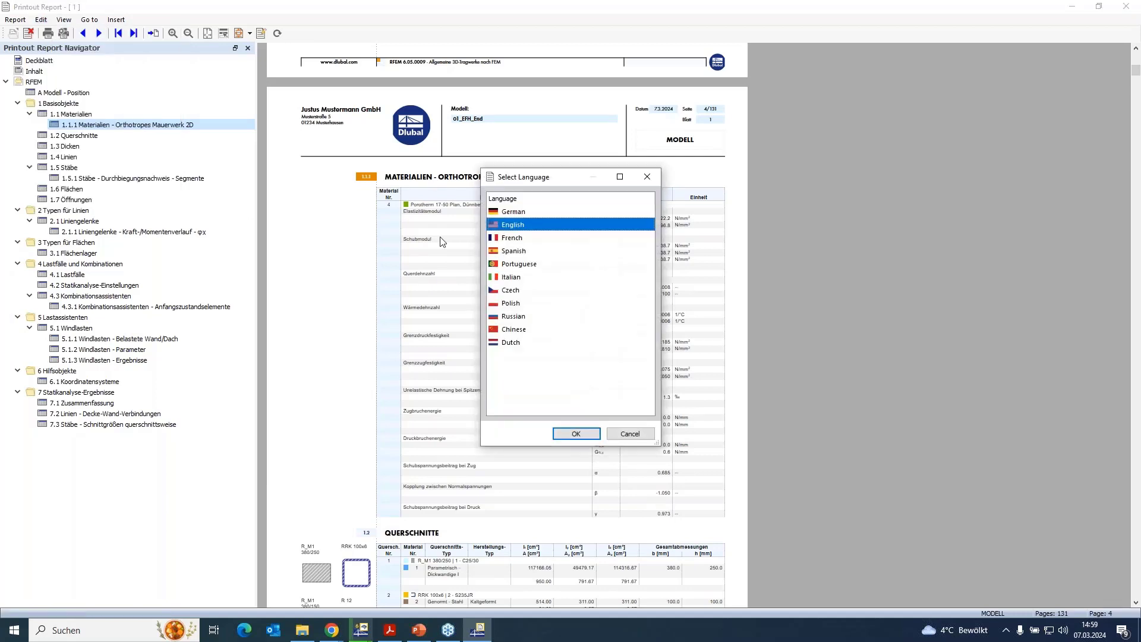
{"action": "double_click", "coordinate": [529, 225]}
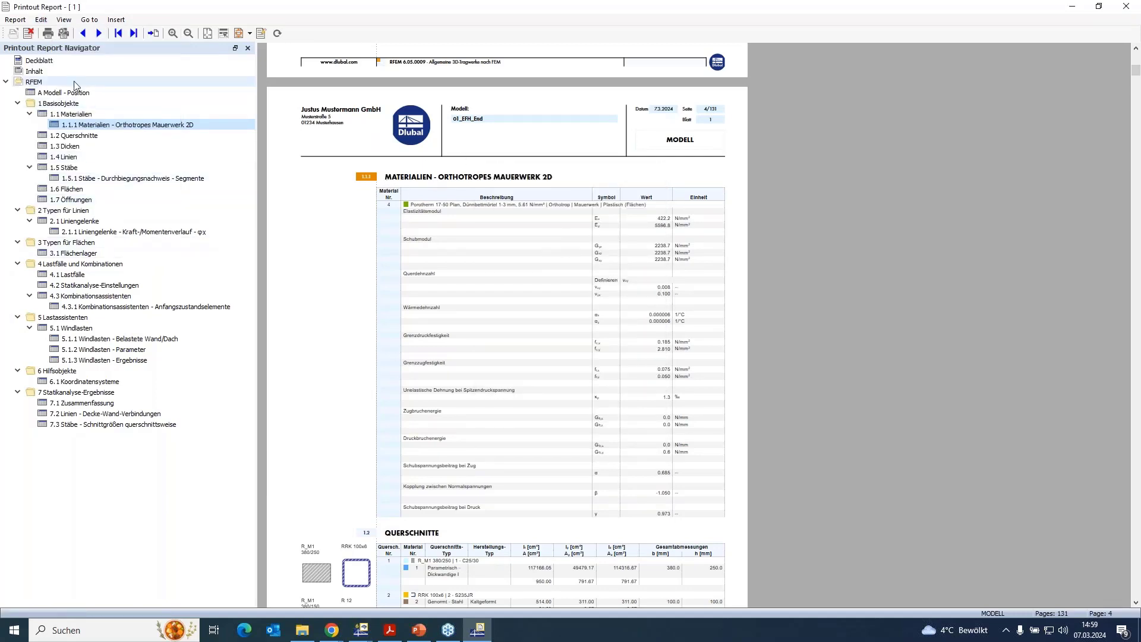
Step: Check the cross-sections chapter (Querschnitte) and close the printout report
{"action": "left_click", "coordinate": [57, 136]}
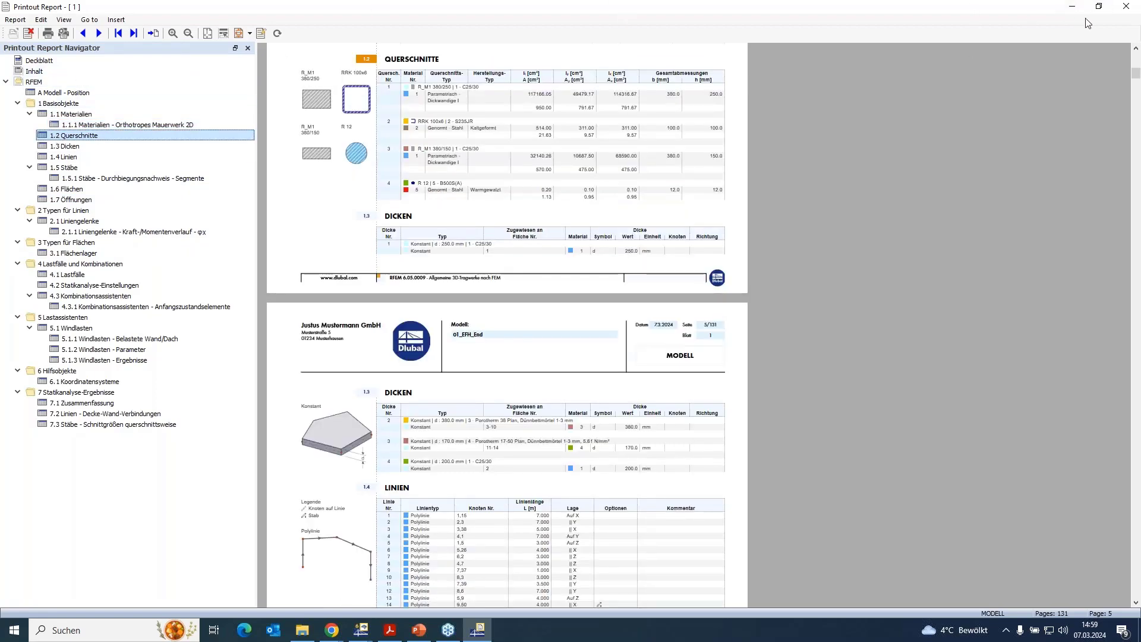
{"action": "left_click", "coordinate": [1125, 6]}
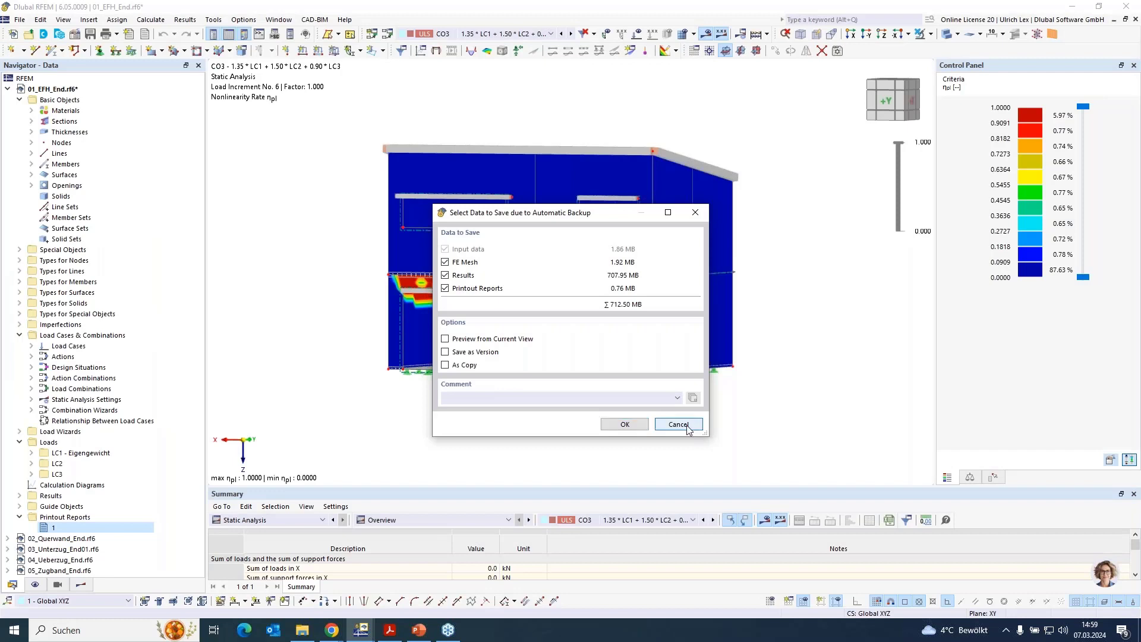
Step: Cancel the automatic backup save and go to the material pages of printout report 1
{"action": "left_click", "coordinate": [686, 425]}
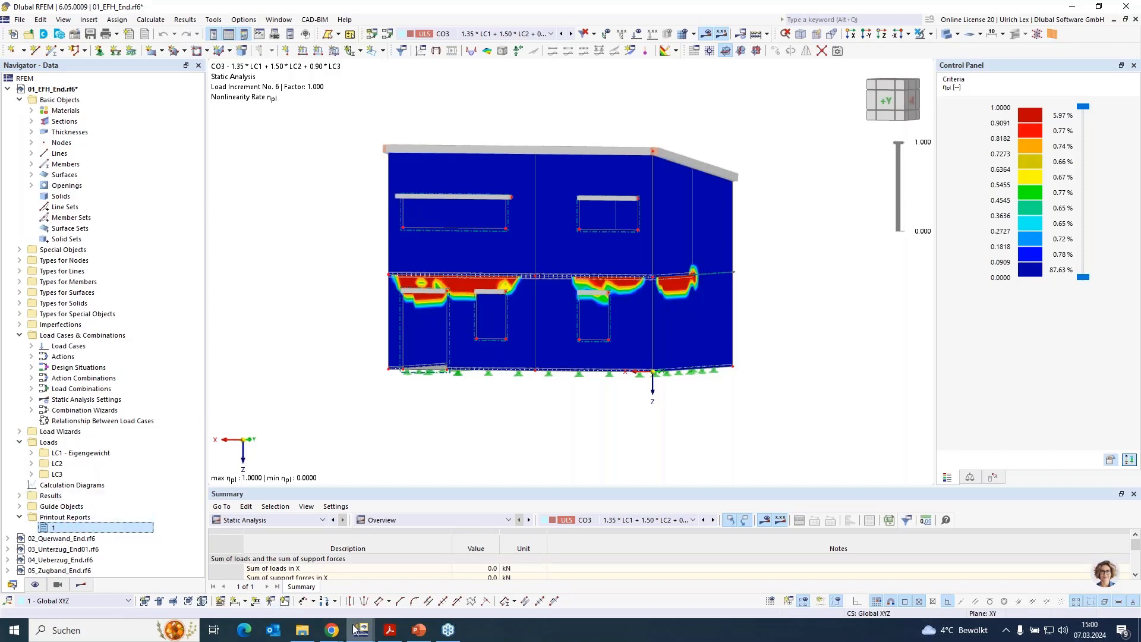
{"action": "mouse_move", "coordinate": [357, 632]}
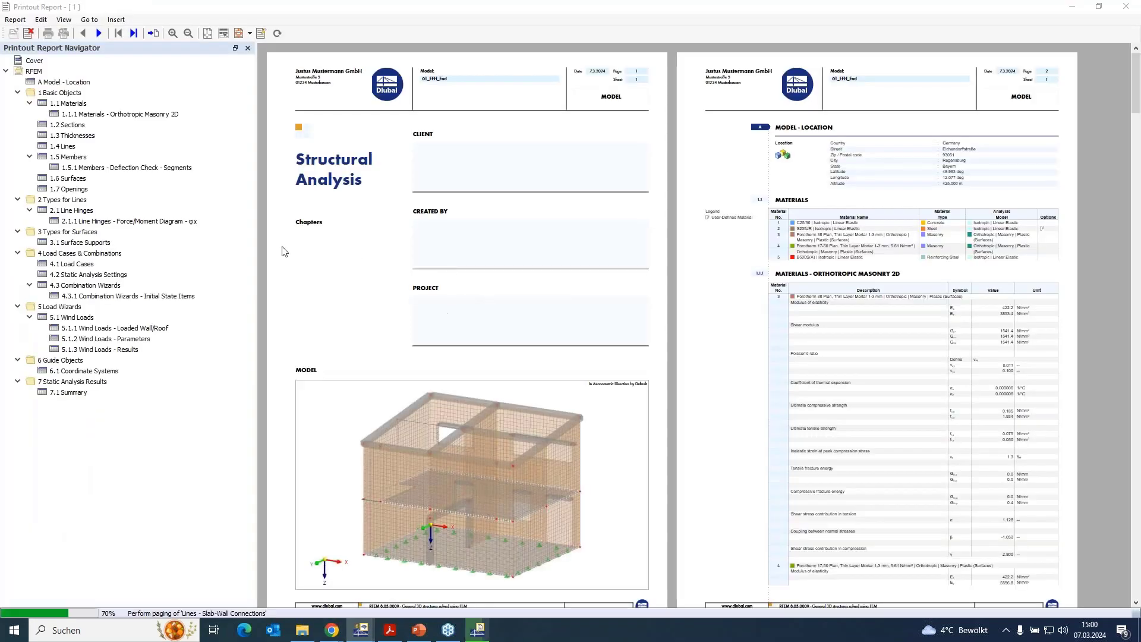
{"action": "scroll", "coordinate": [518, 273], "scroll_direction": "down", "scroll_amount": 4}
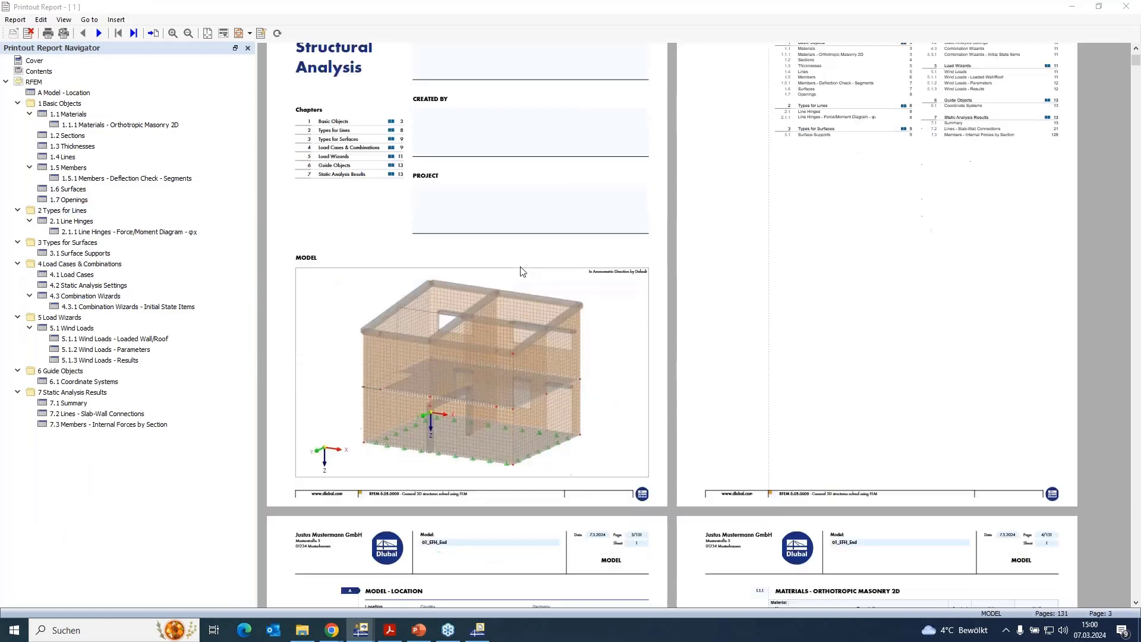
{"action": "scroll", "coordinate": [518, 278], "scroll_direction": "down", "scroll_amount": 7}
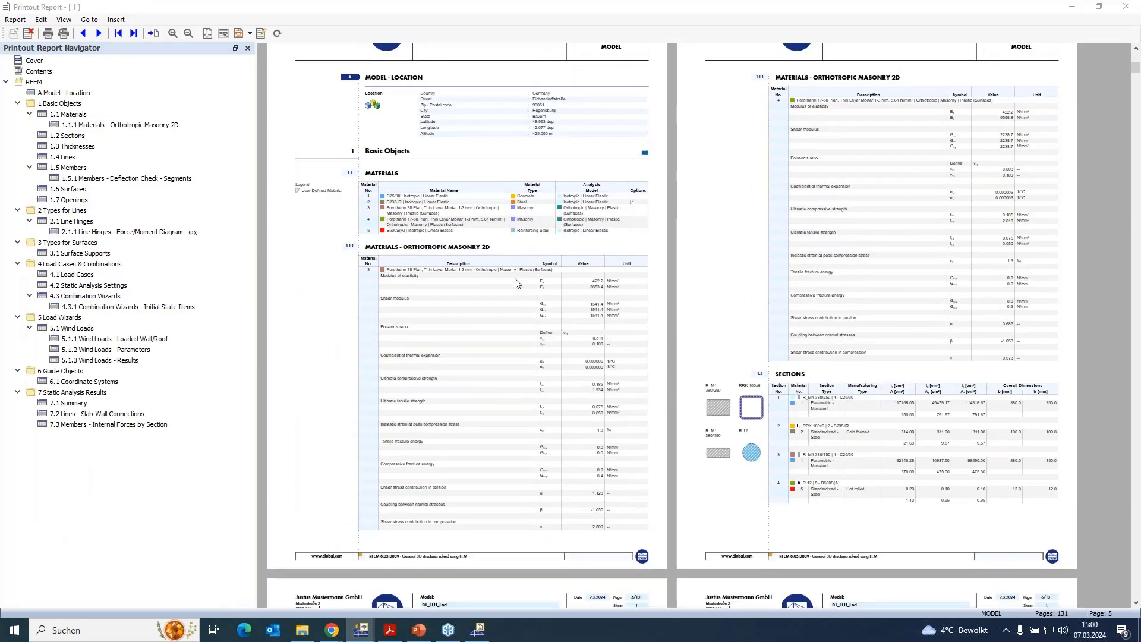
Step: Enlarge the report pages and examine the orthotropic masonry 2D properties of the Porotherm 17-50 Plan material
{"action": "scroll", "coordinate": [498, 378], "scroll_direction": "up", "scroll_amount": 1, "text": "ctrl"}
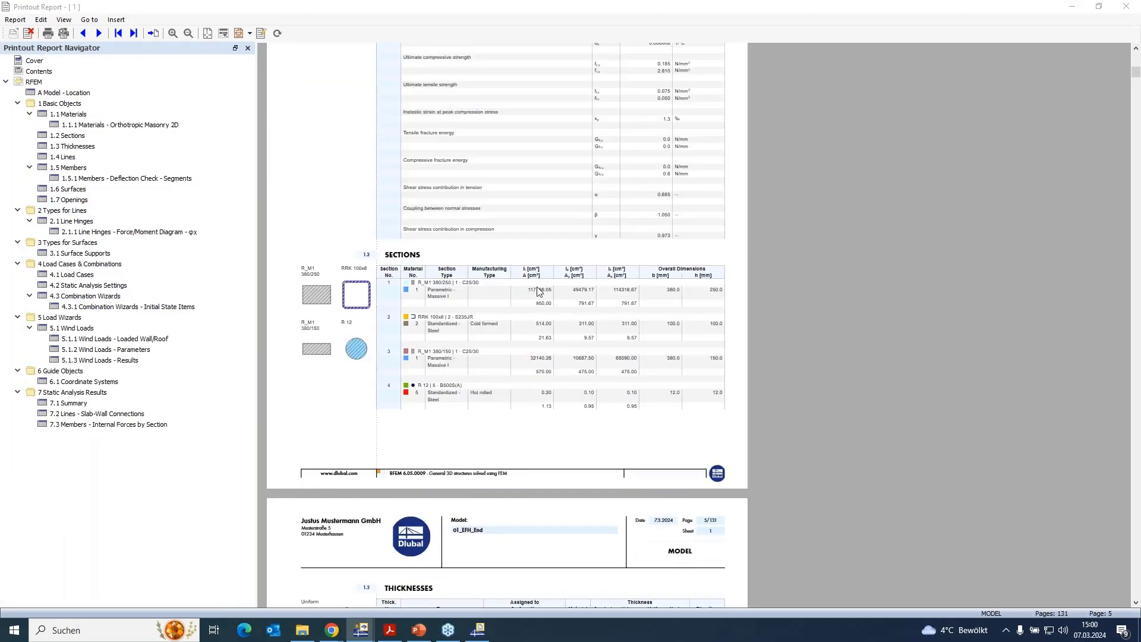
{"action": "scroll", "coordinate": [540, 290], "scroll_direction": "up", "scroll_amount": 4}
{"action": "scroll", "coordinate": [492, 324], "scroll_direction": "up", "scroll_amount": 1, "text": "ctrl"}
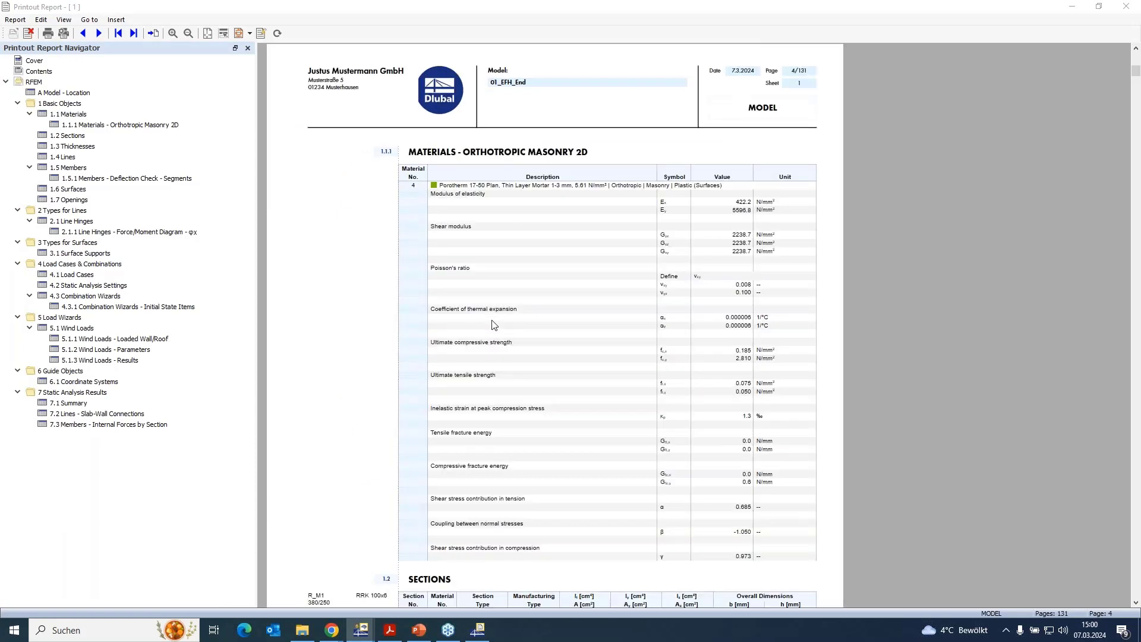
{"action": "scroll", "coordinate": [660, 350], "scroll_direction": "up", "scroll_amount": 1, "text": "ctrl"}
{"action": "scroll", "coordinate": [660, 352], "scroll_direction": "down", "scroll_amount": 2}
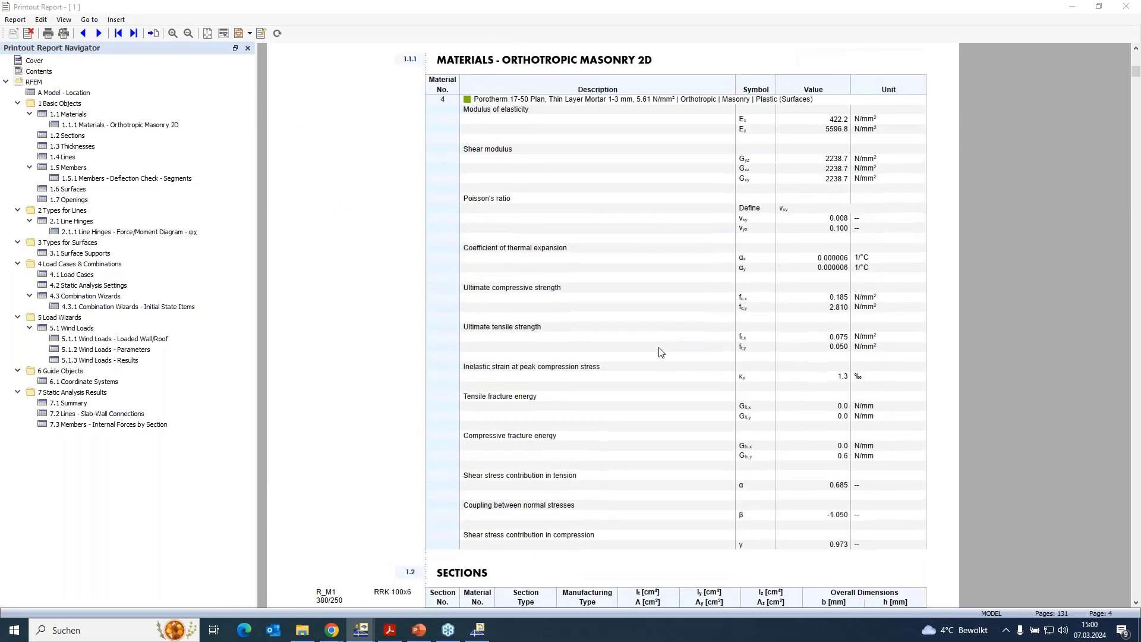
{"action": "scroll", "coordinate": [663, 344], "scroll_direction": "down", "scroll_amount": 2}
{"action": "scroll", "coordinate": [793, 331], "scroll_direction": "up", "scroll_amount": 2}
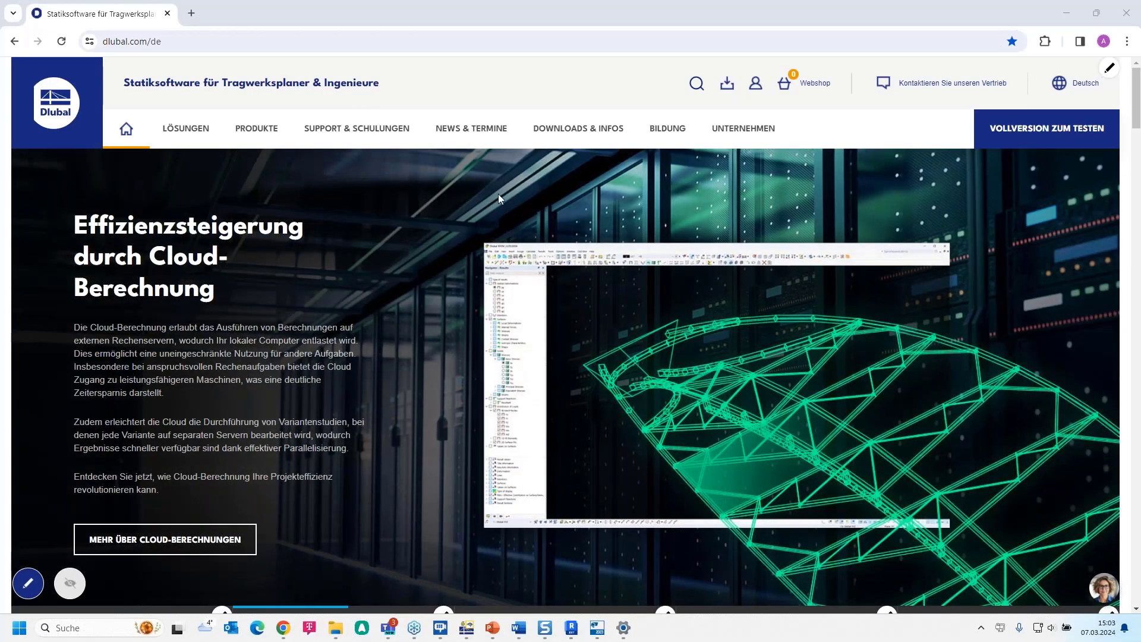
Step: Switch to the Dlubal website in the browser and set its language to English
{"action": "left_click", "coordinate": [469, 130]}
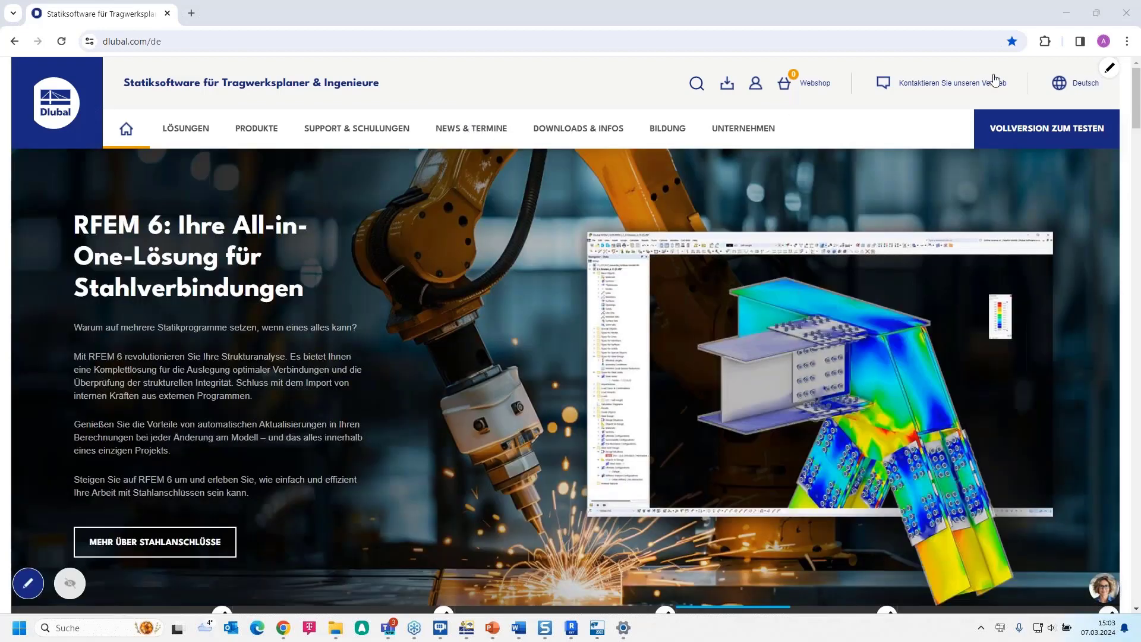
{"action": "mouse_move", "coordinate": [1084, 88]}
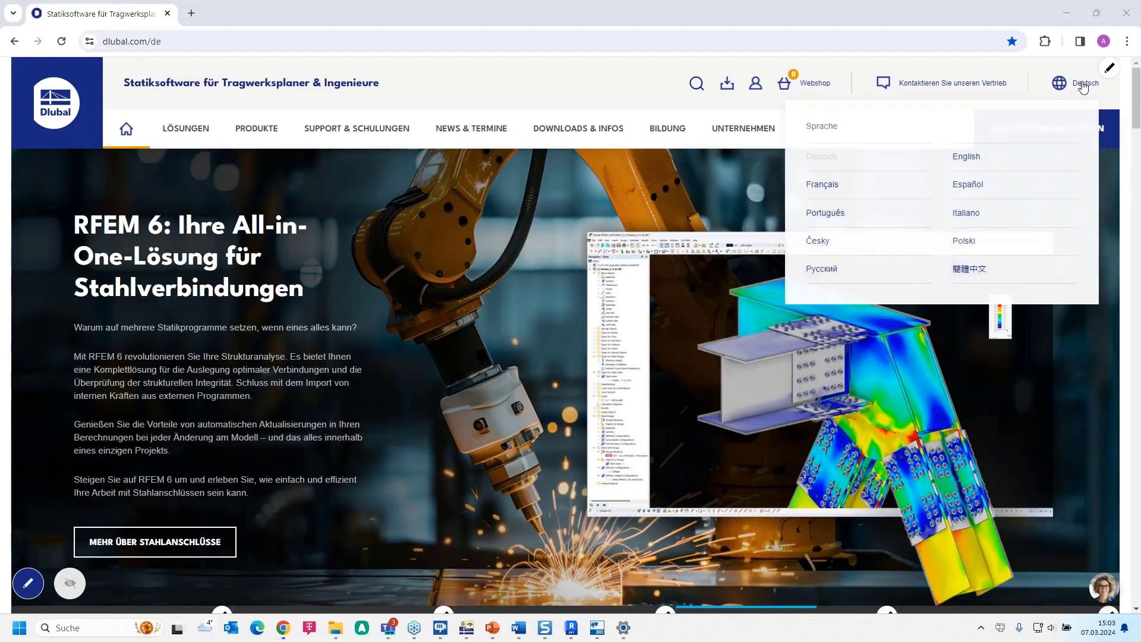
{"action": "left_click", "coordinate": [953, 157]}
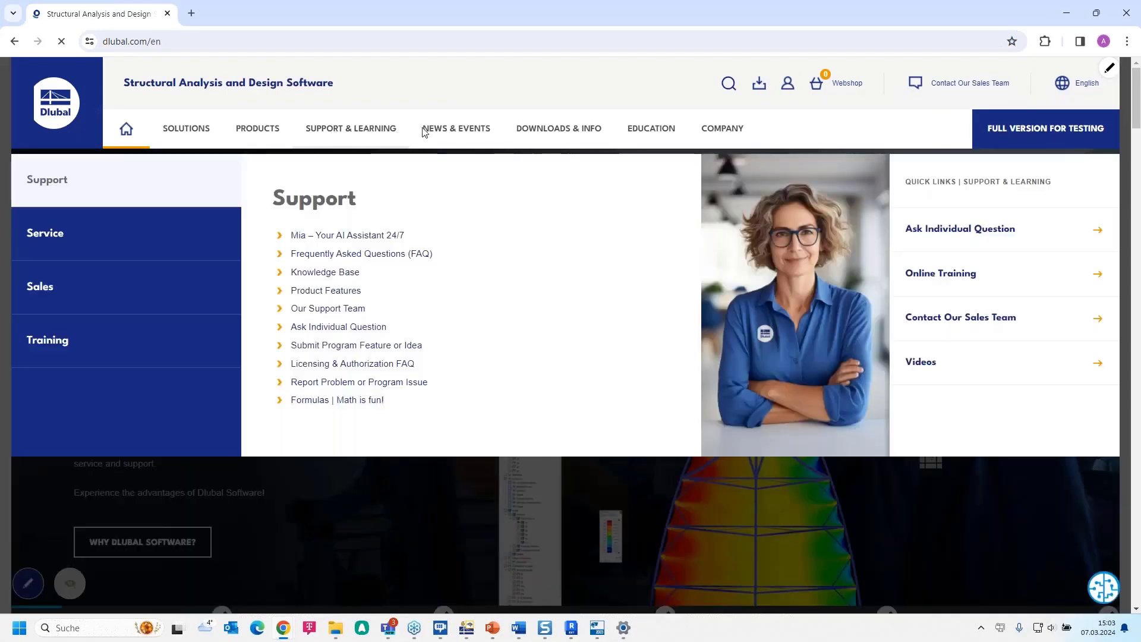
Step: Open the website's Webinars page from the Events section of News & Events
{"action": "mouse_move", "coordinate": [459, 129]}
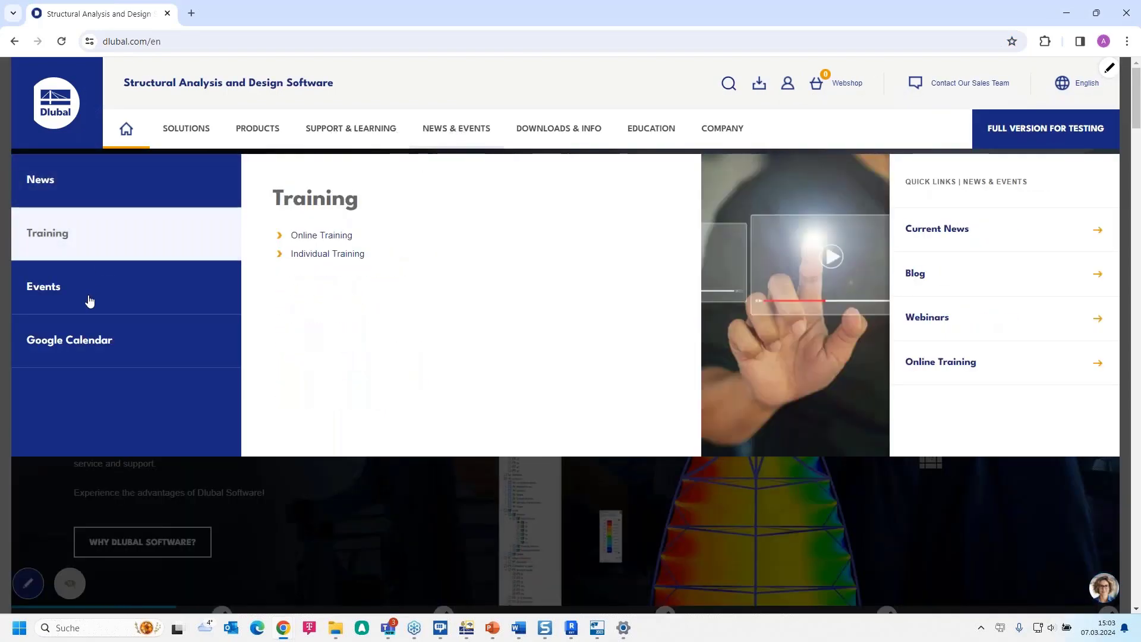
{"action": "mouse_move", "coordinate": [89, 298]}
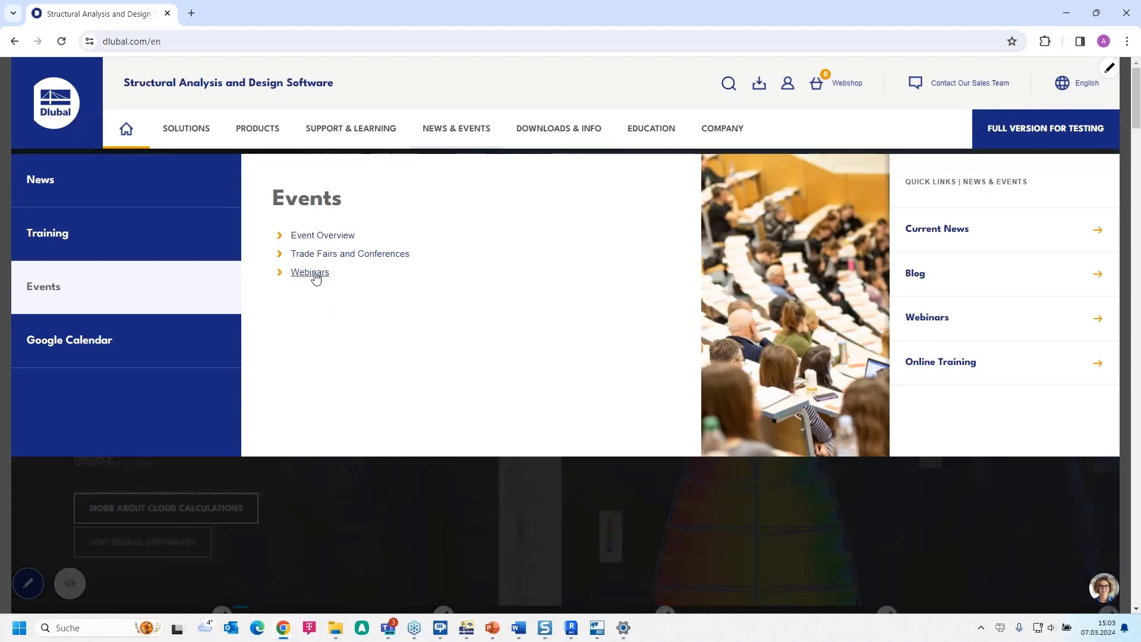
{"action": "left_click", "coordinate": [310, 272]}
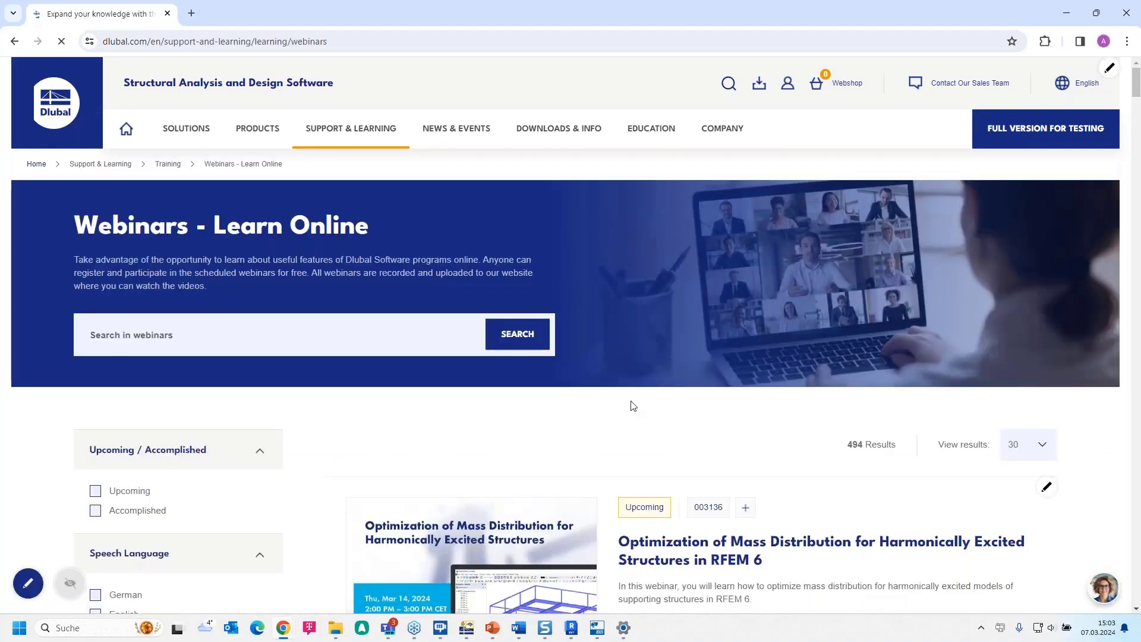
Step: Find the webinar "Design of Masonry Structures in RFEM 6 Using FE Analysis" in the list and open its page
{"action": "scroll", "coordinate": [632, 402], "scroll_direction": "down", "scroll_amount": 4}
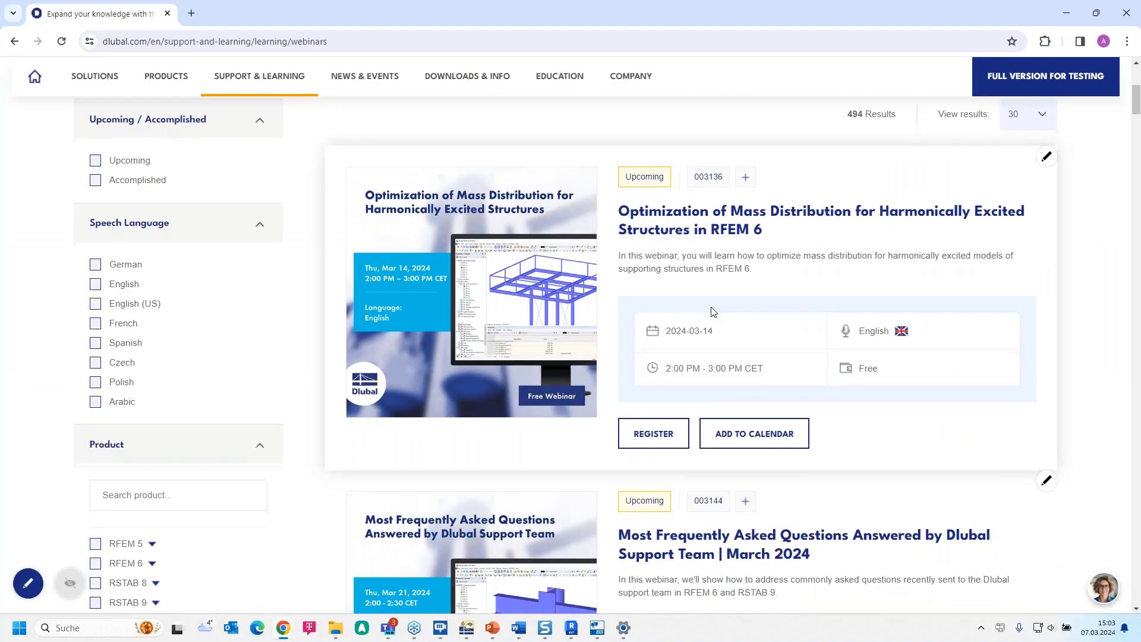
{"action": "scroll", "coordinate": [714, 312], "scroll_direction": "down", "scroll_amount": 7}
{"action": "scroll", "coordinate": [713, 312], "scroll_direction": "down", "scroll_amount": 15}
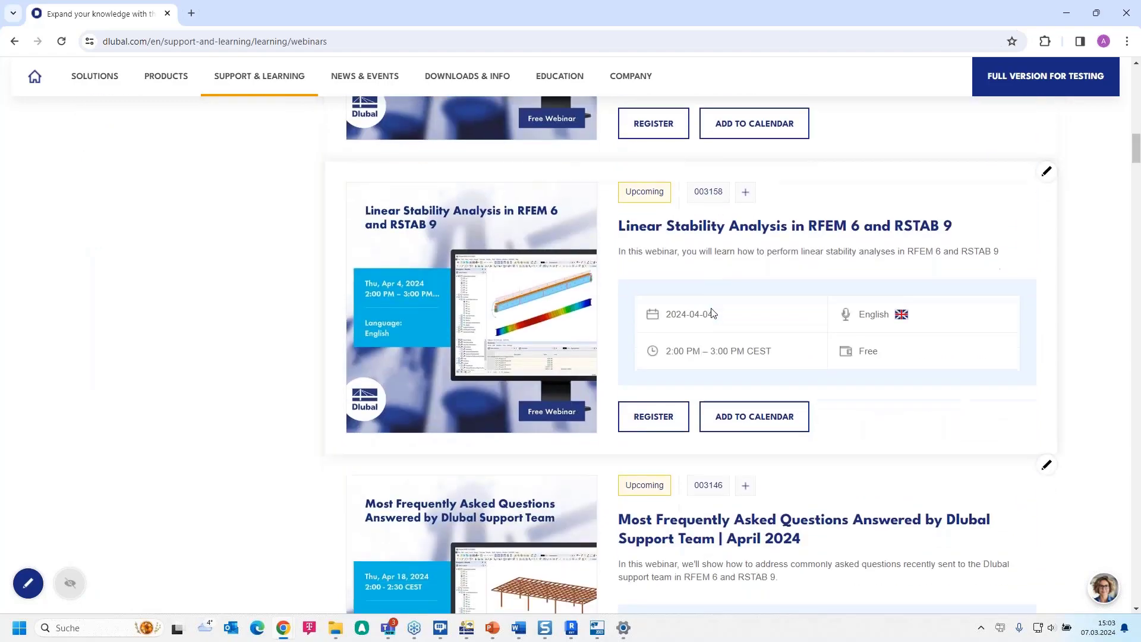
{"action": "scroll", "coordinate": [760, 209], "scroll_direction": "down", "scroll_amount": 12}
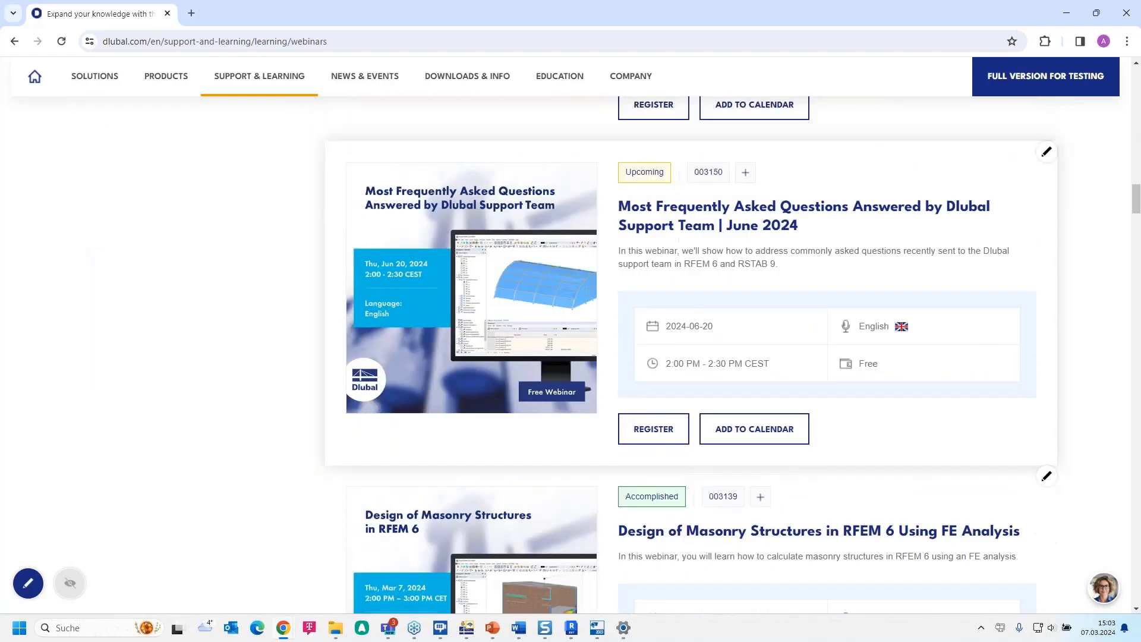
{"action": "left_click", "coordinate": [760, 202]}
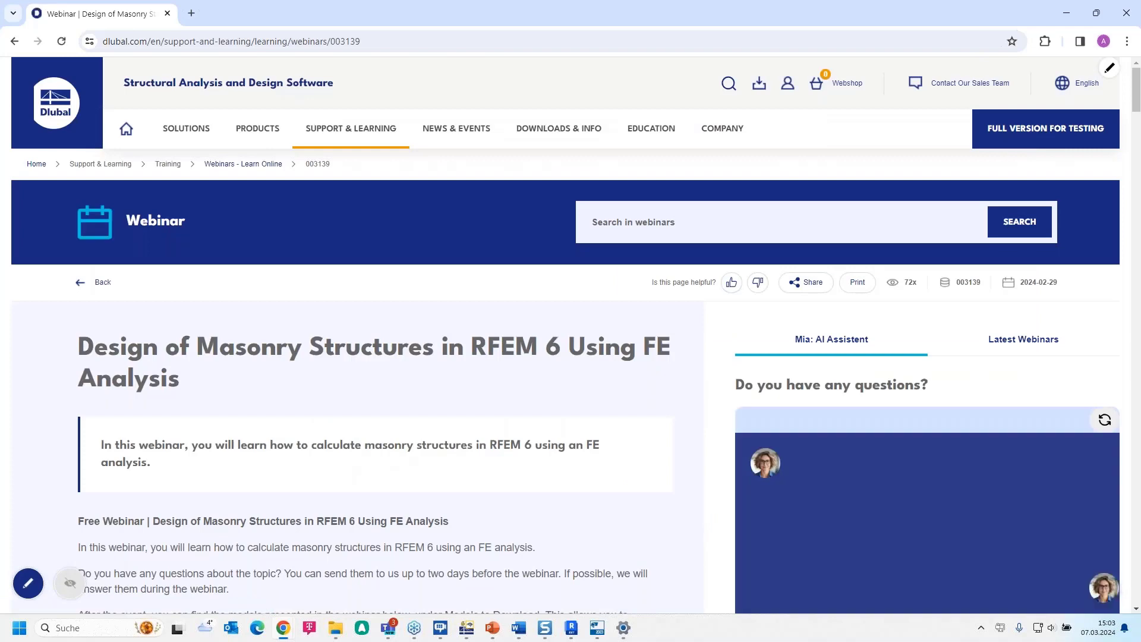
Step: Look through the webinar page for the presentation slides download and the Models to Download section
{"action": "scroll", "coordinate": [693, 365], "scroll_direction": "down", "scroll_amount": 6}
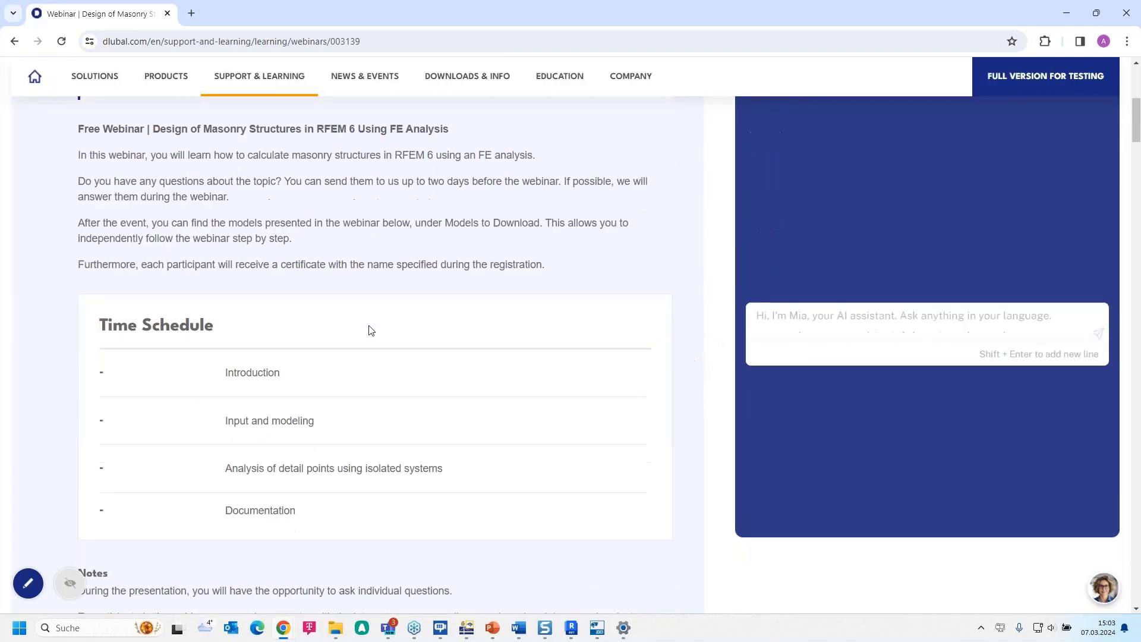
{"action": "scroll", "coordinate": [362, 264], "scroll_direction": "down", "scroll_amount": 7}
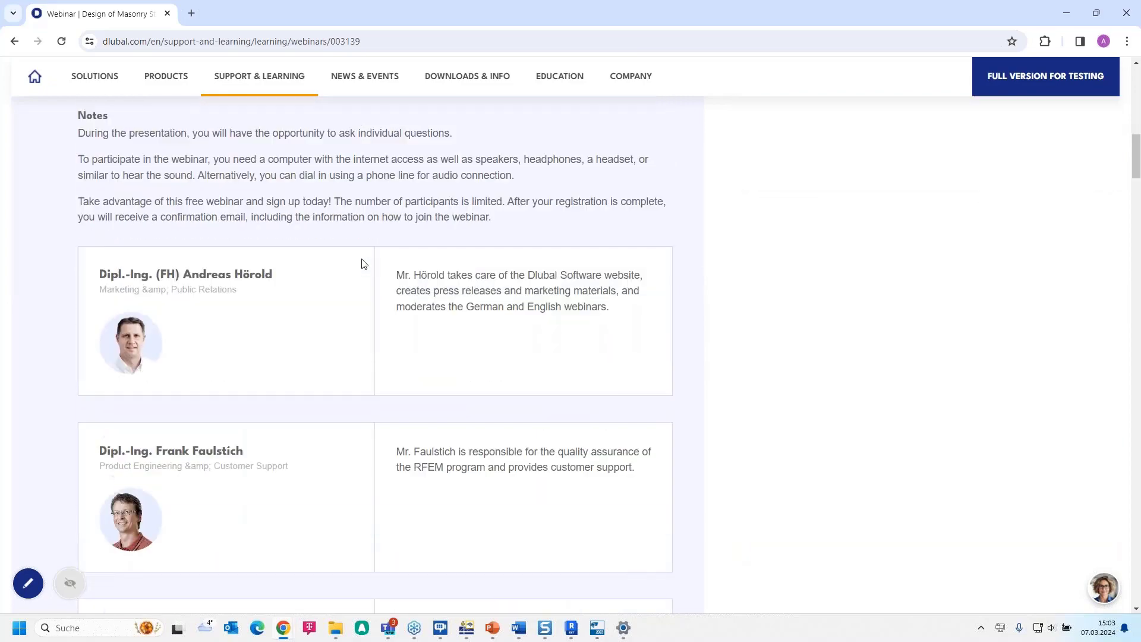
{"action": "scroll", "coordinate": [363, 264], "scroll_direction": "down", "scroll_amount": 15}
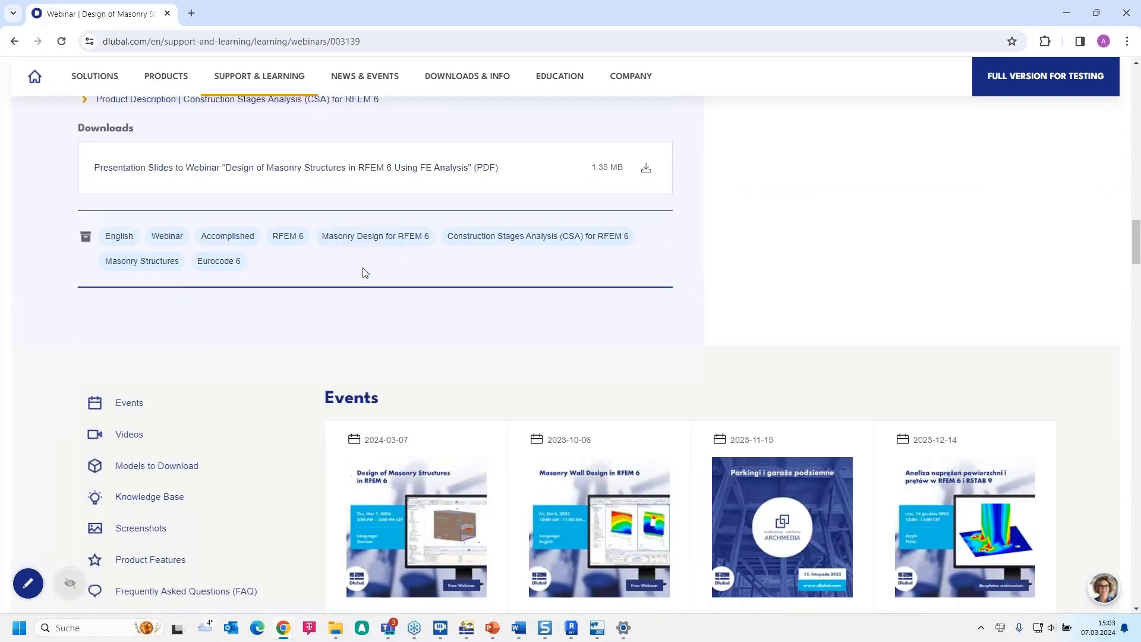
{"action": "scroll", "coordinate": [365, 272], "scroll_direction": "down", "scroll_amount": 15}
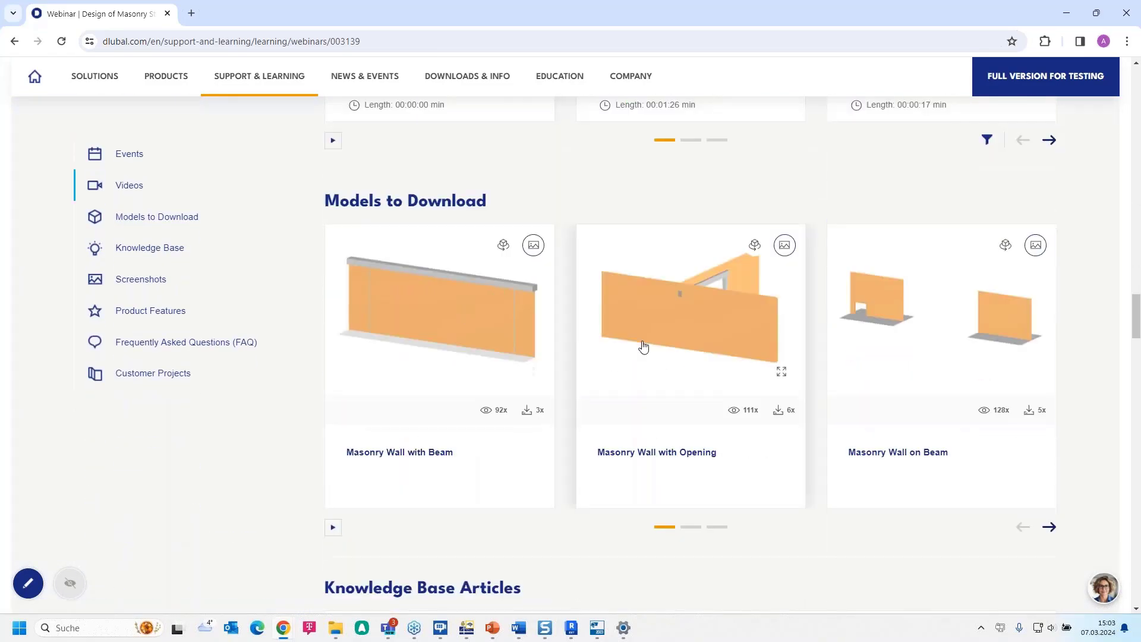